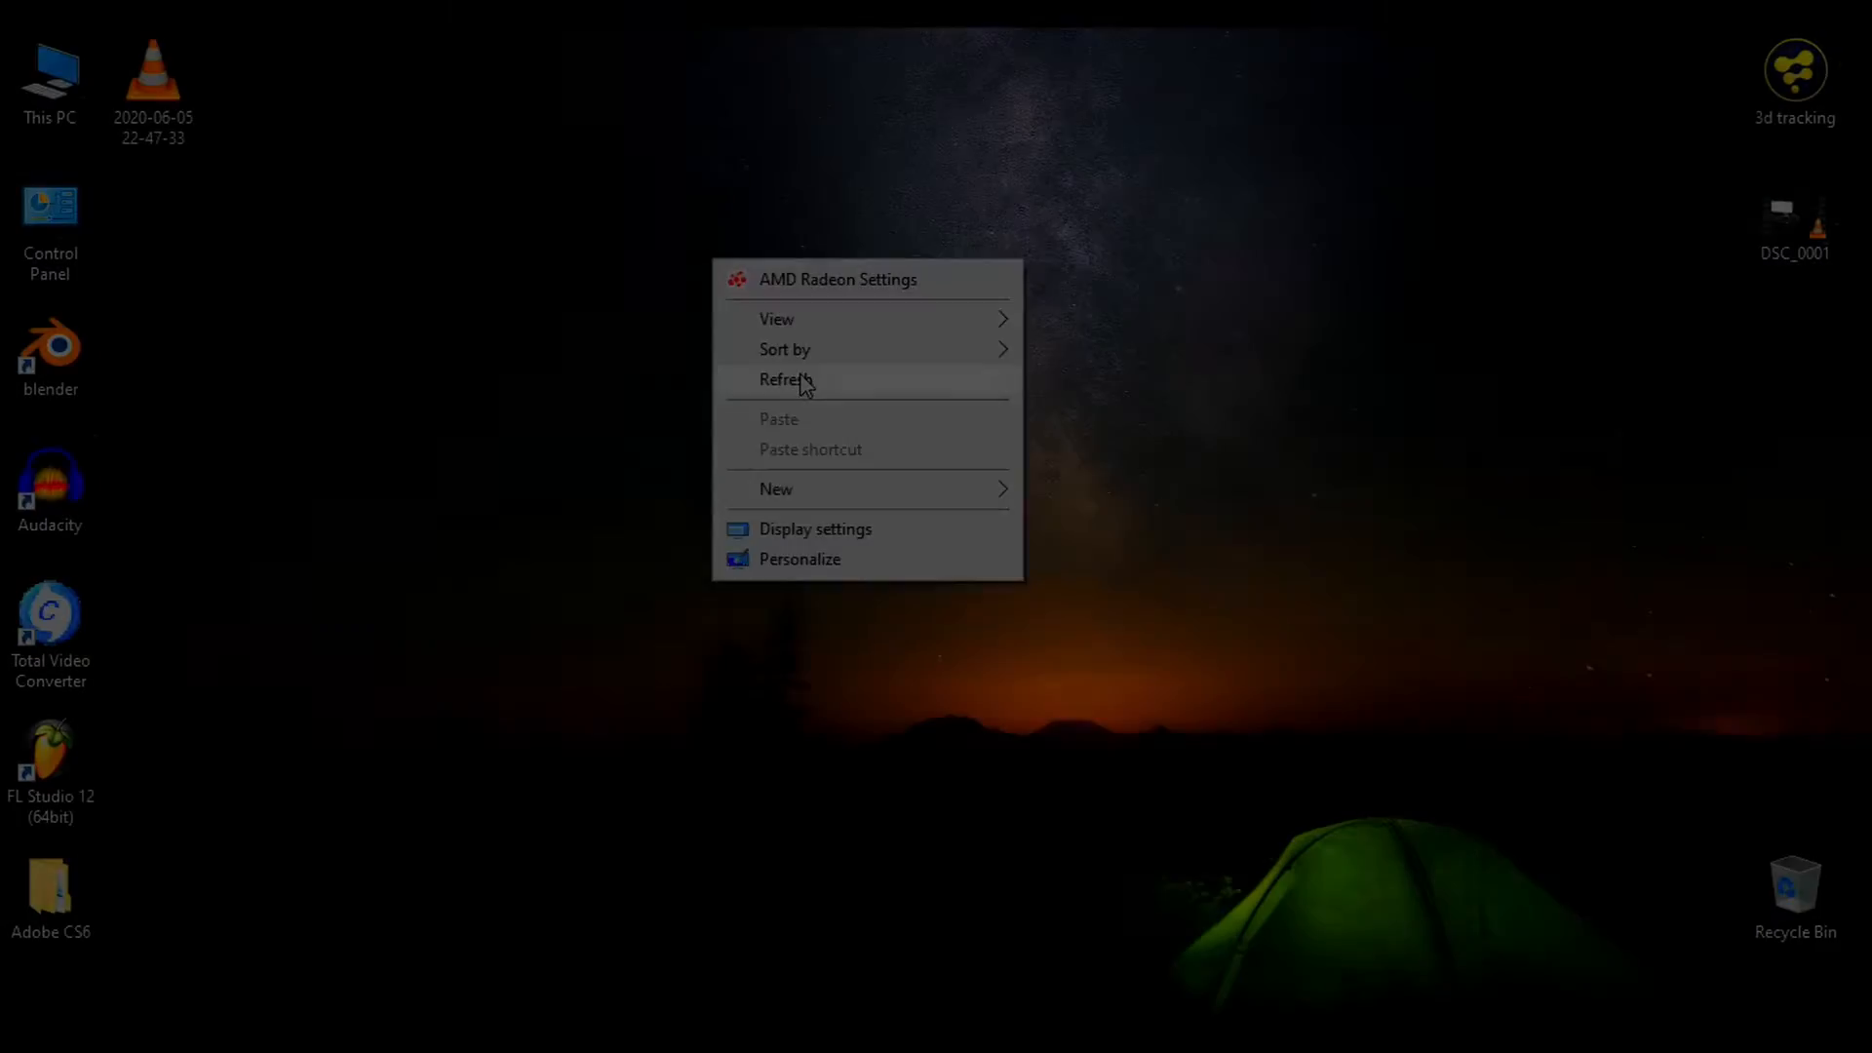
After the finished composite preview plays, refresh the Windows desktop
click(801, 379)
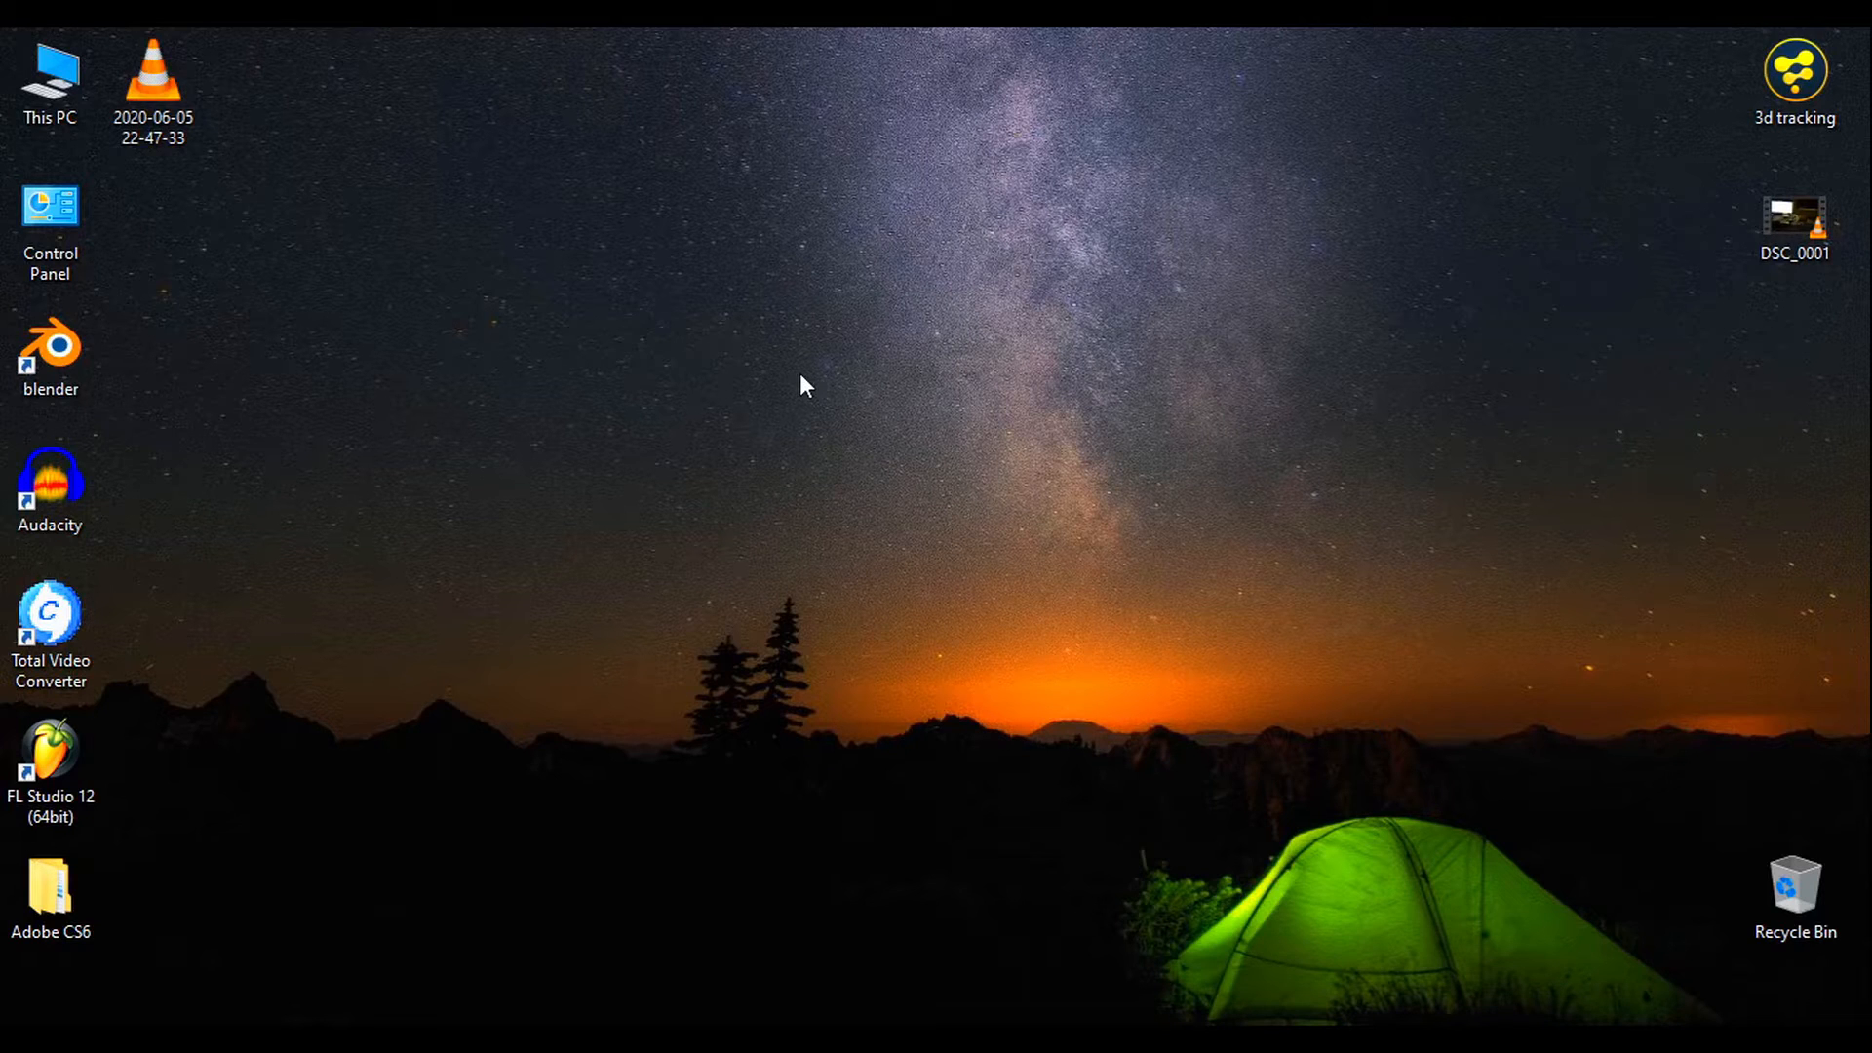
Refresh the desktop and drop the DSC_0001 clip into Fusion's Nodes panel as a loader
right_click(675, 307)
click(743, 422)
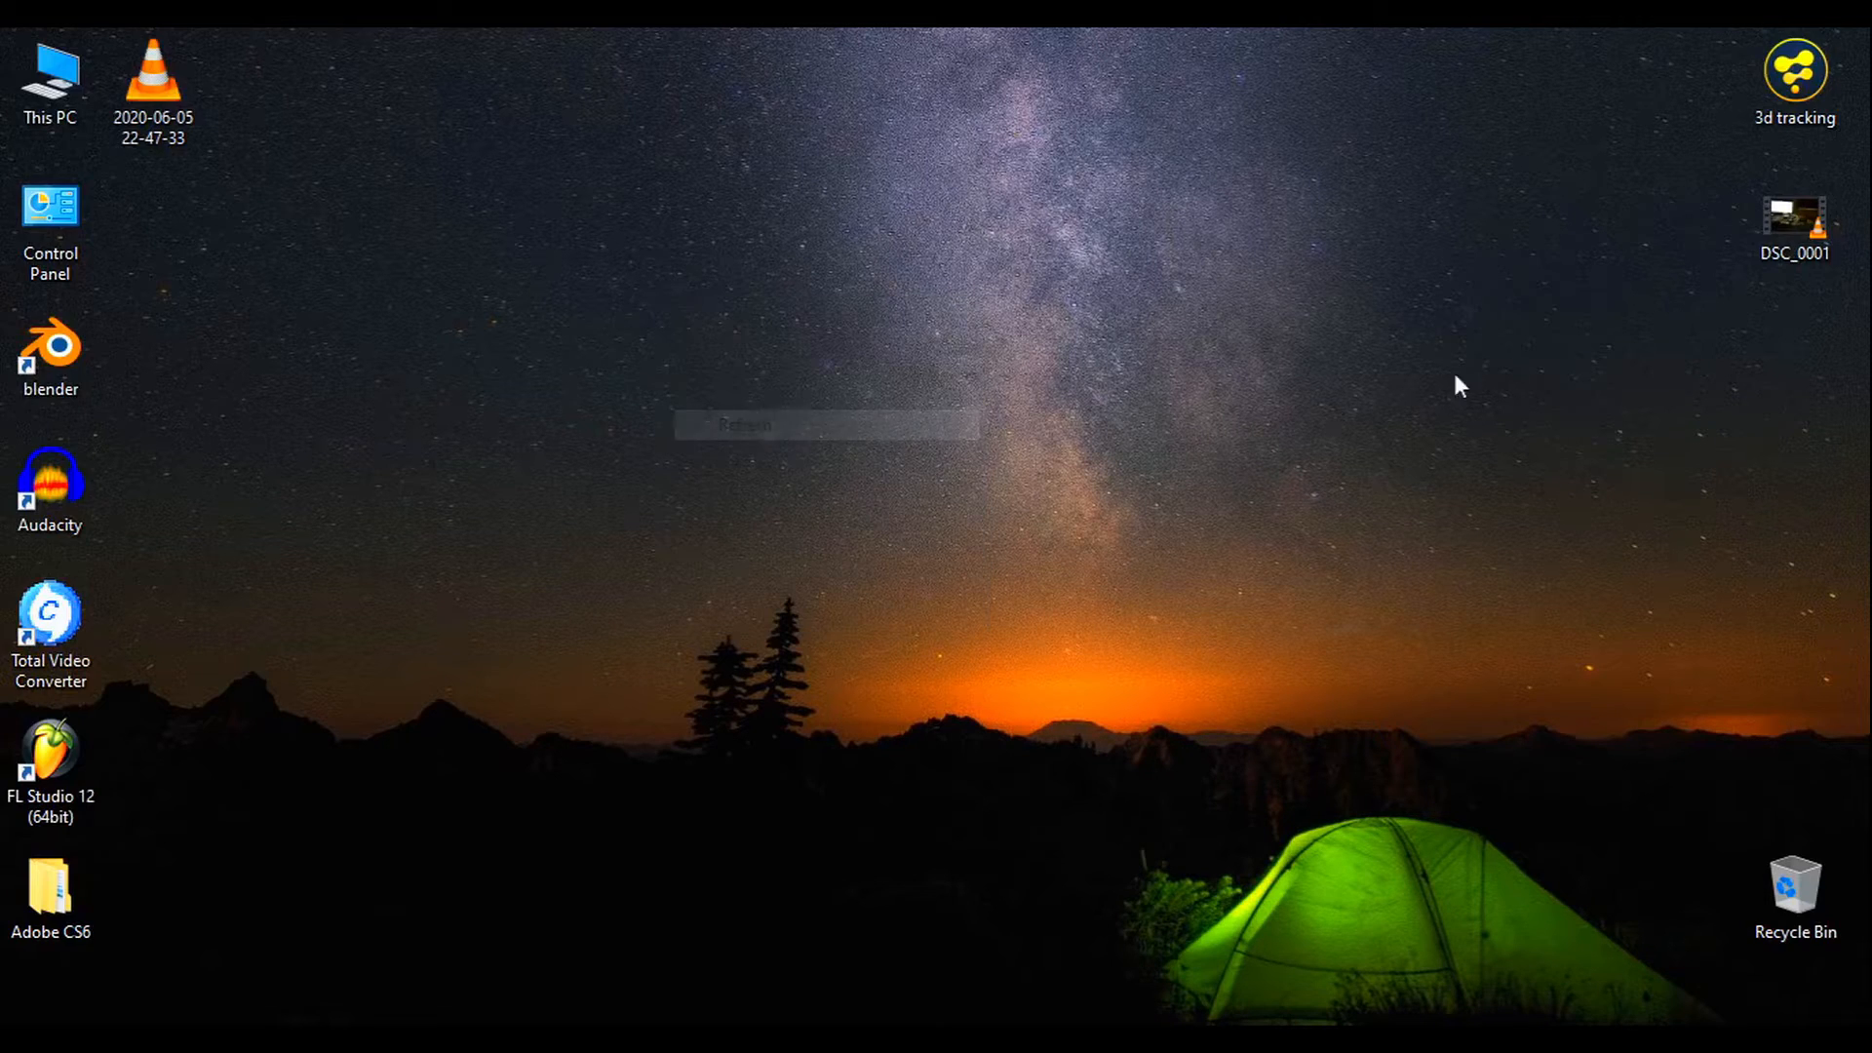
drag(1788, 230, 1175, 758)
drag(1056, 967, 173, 750)
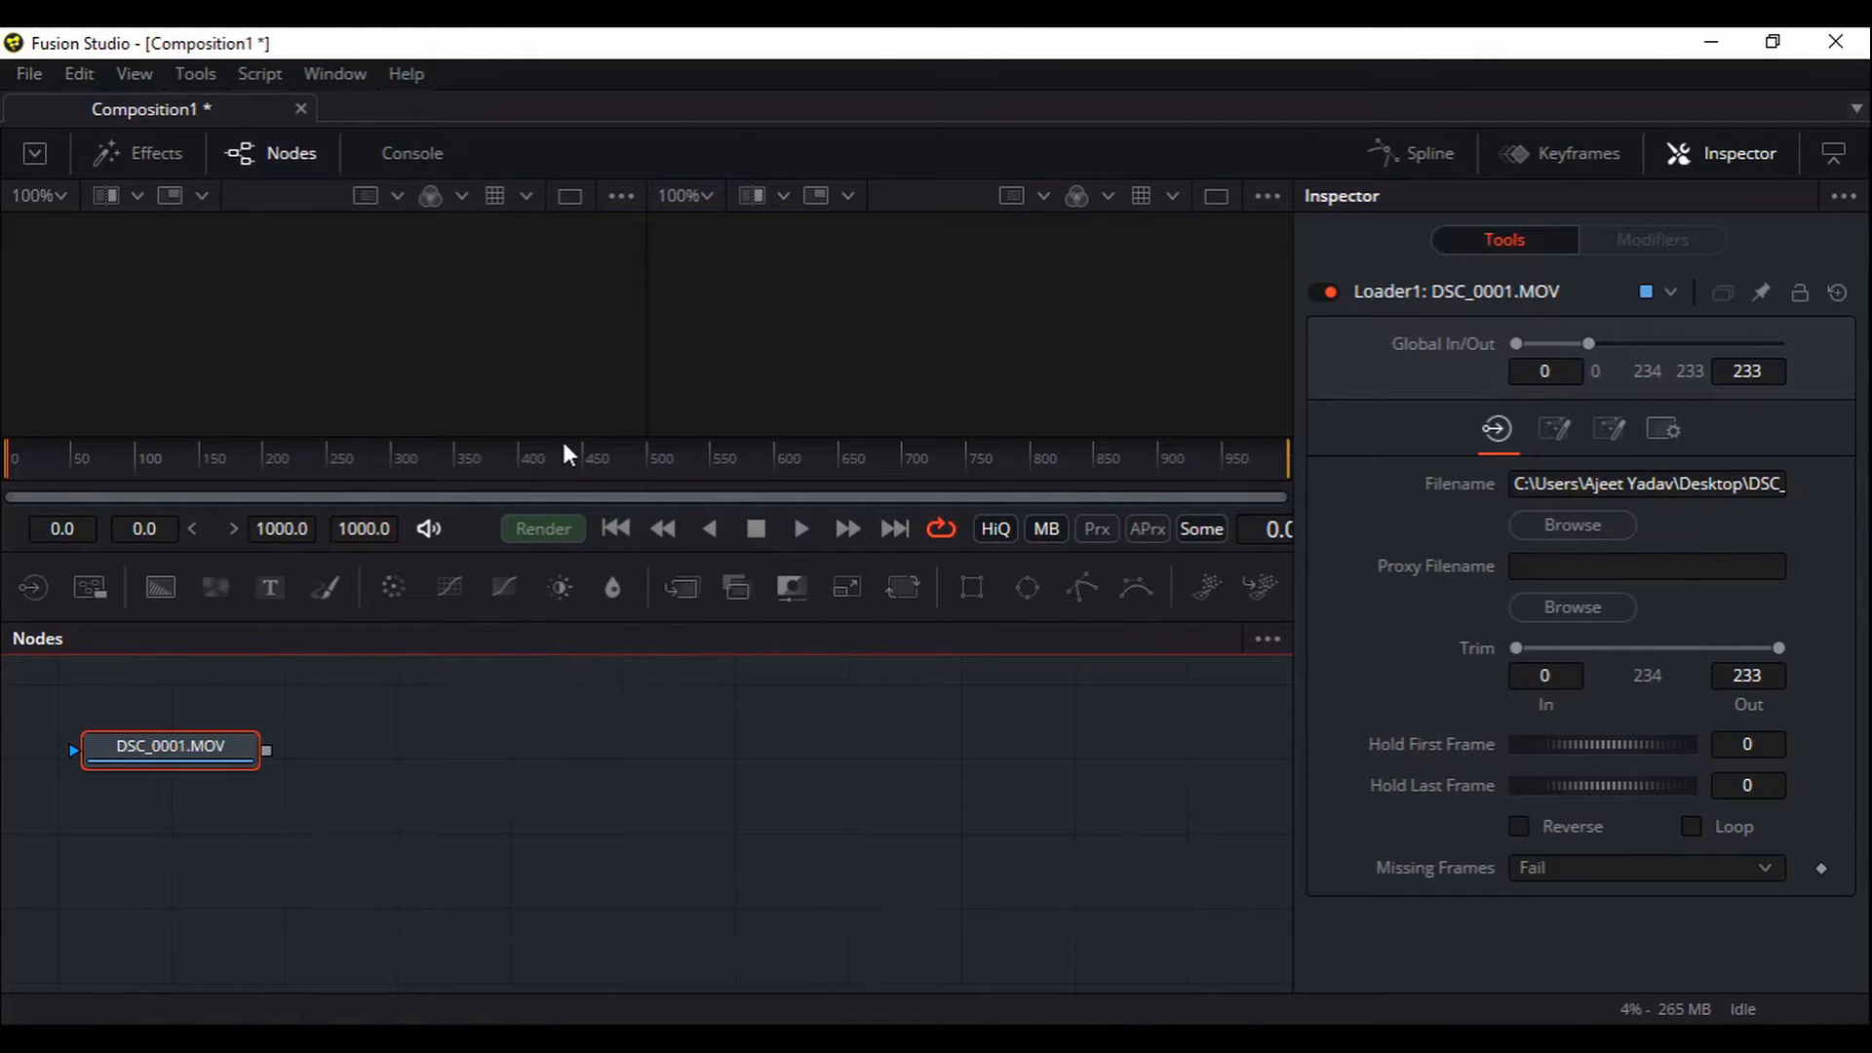
Show the loaded clip in a single viewer and set the global end time to 233
click(571, 201)
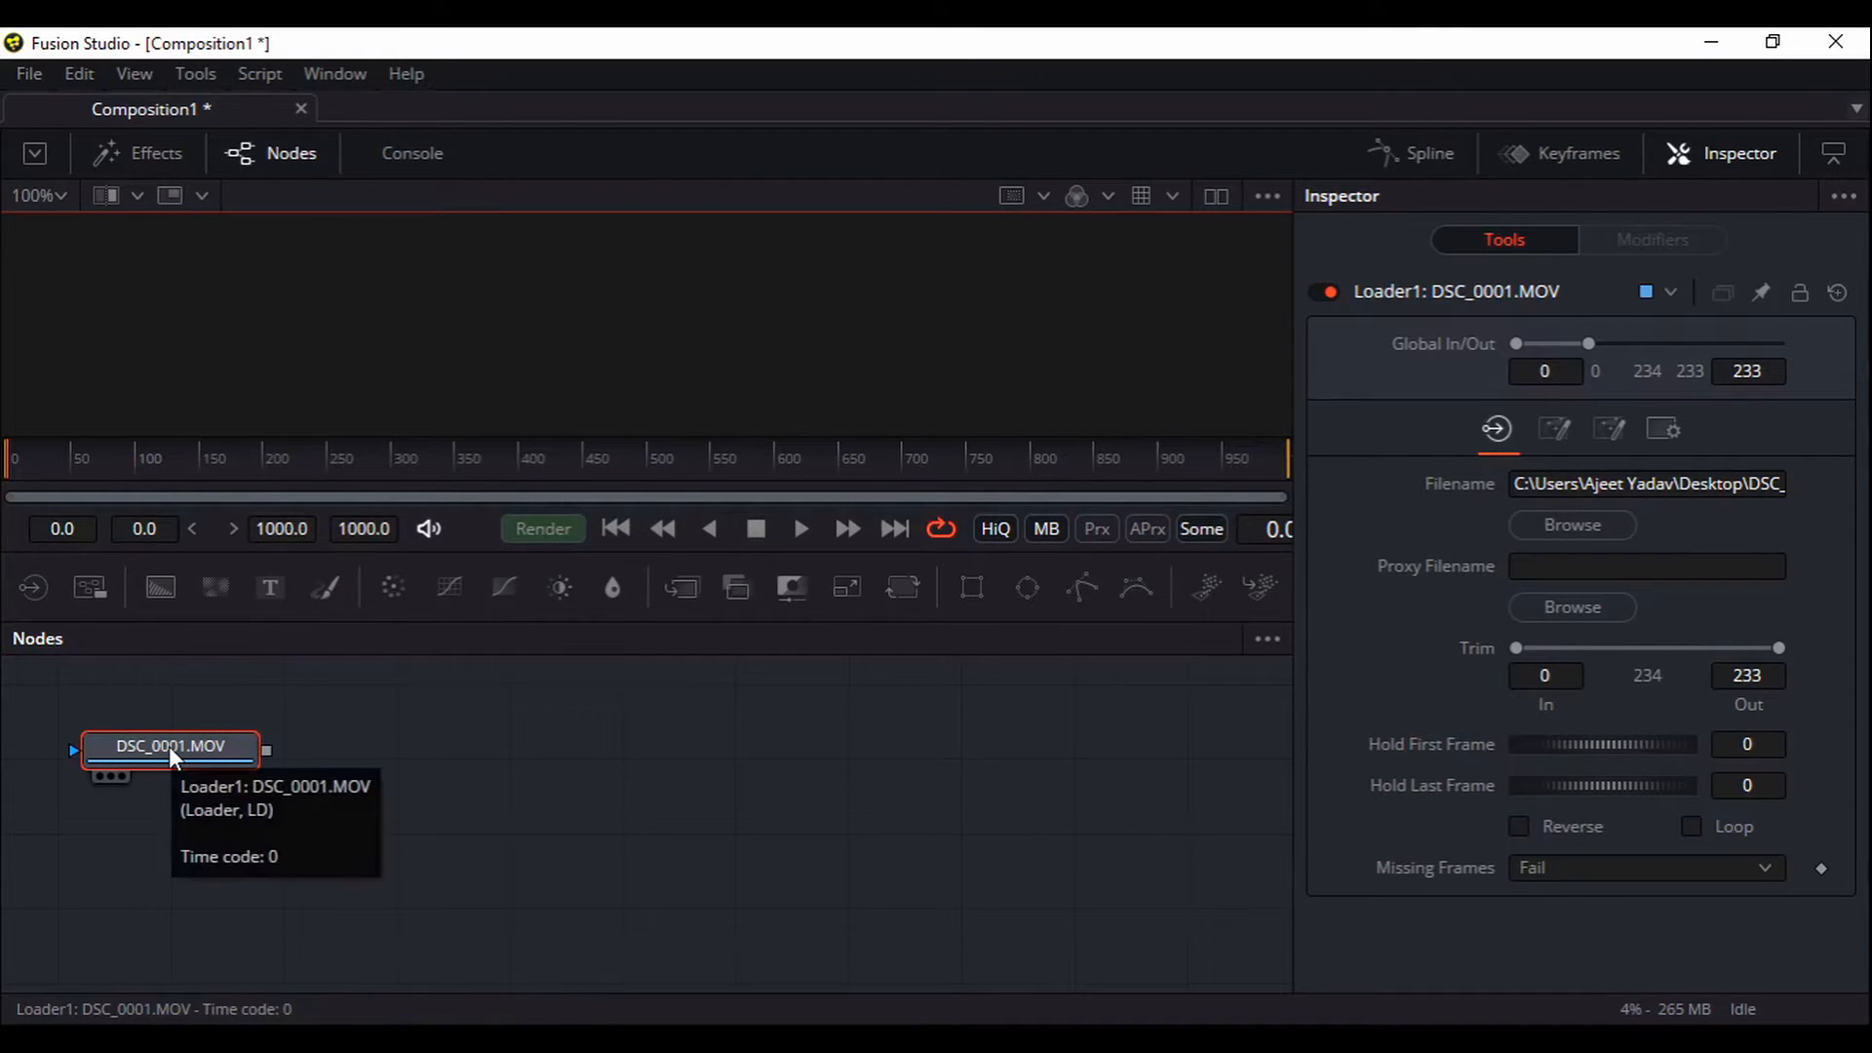
key(1)
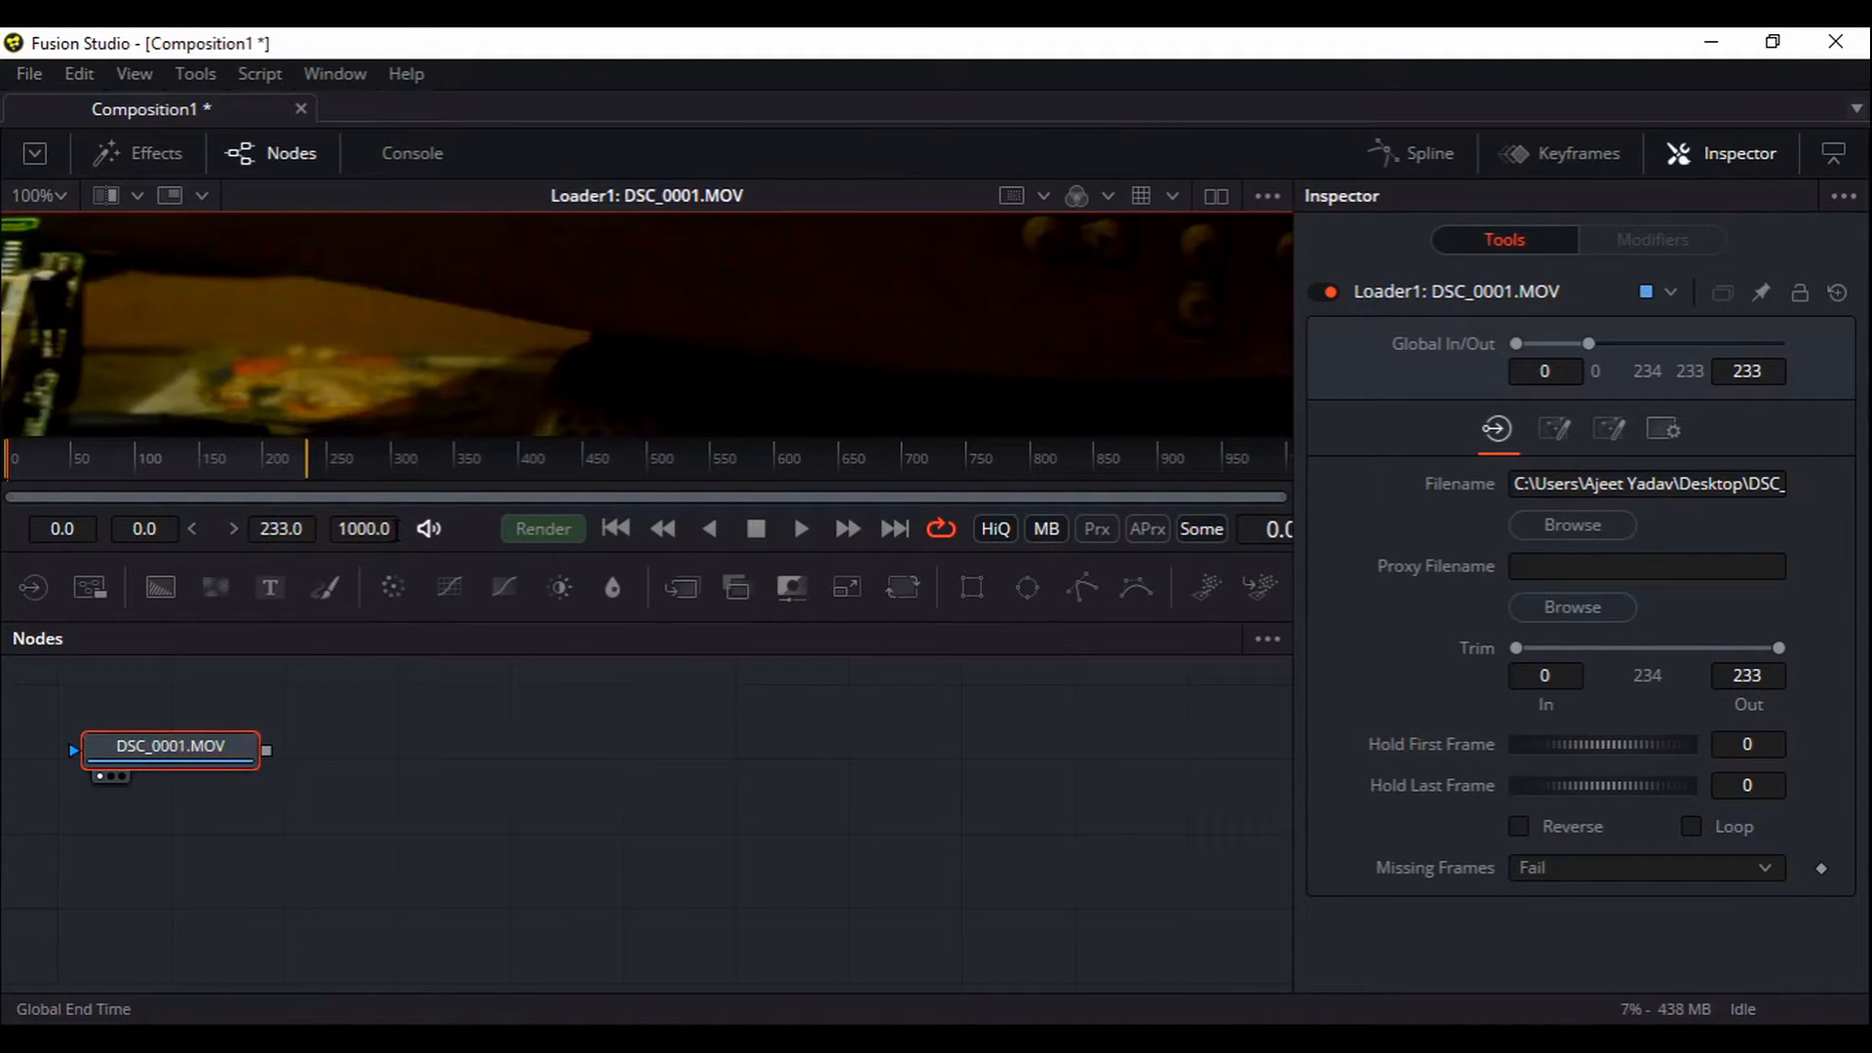
click(363, 528)
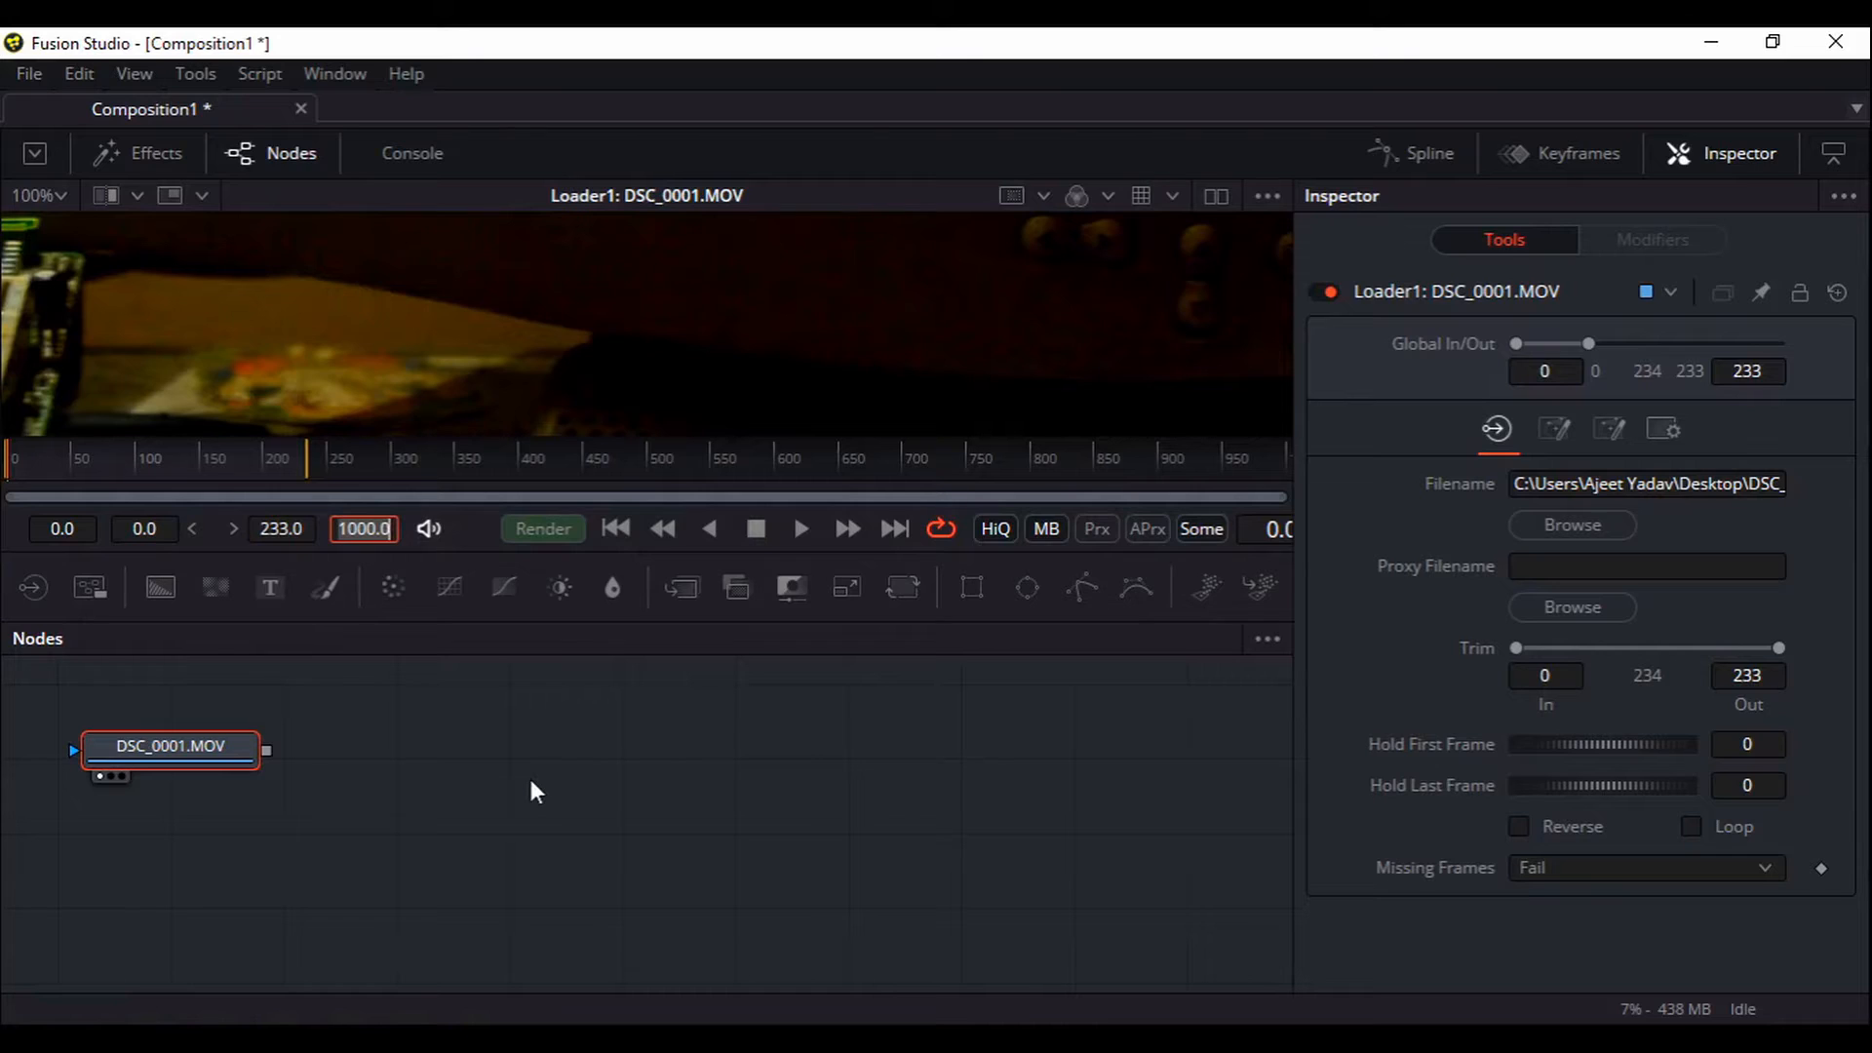
text(233)
key(Return)
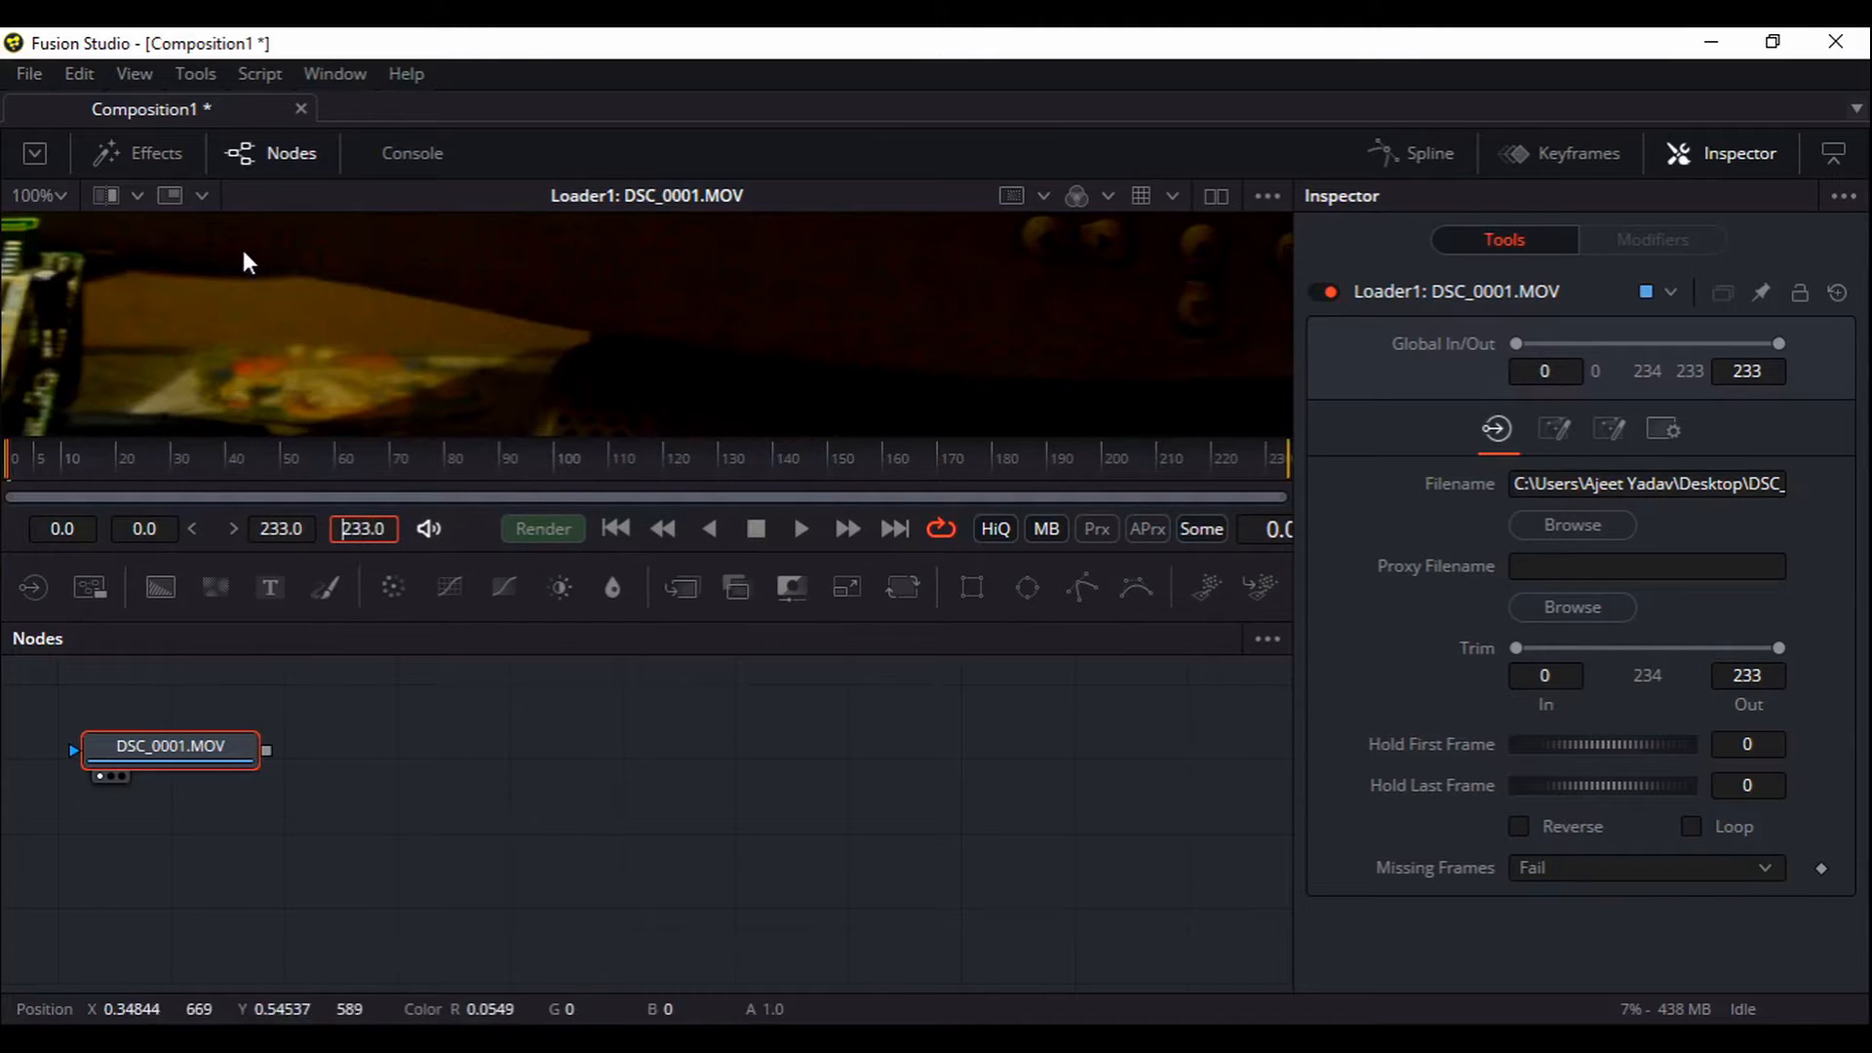
Fit the whole frame in the viewer and make the viewer area taller
click(68, 193)
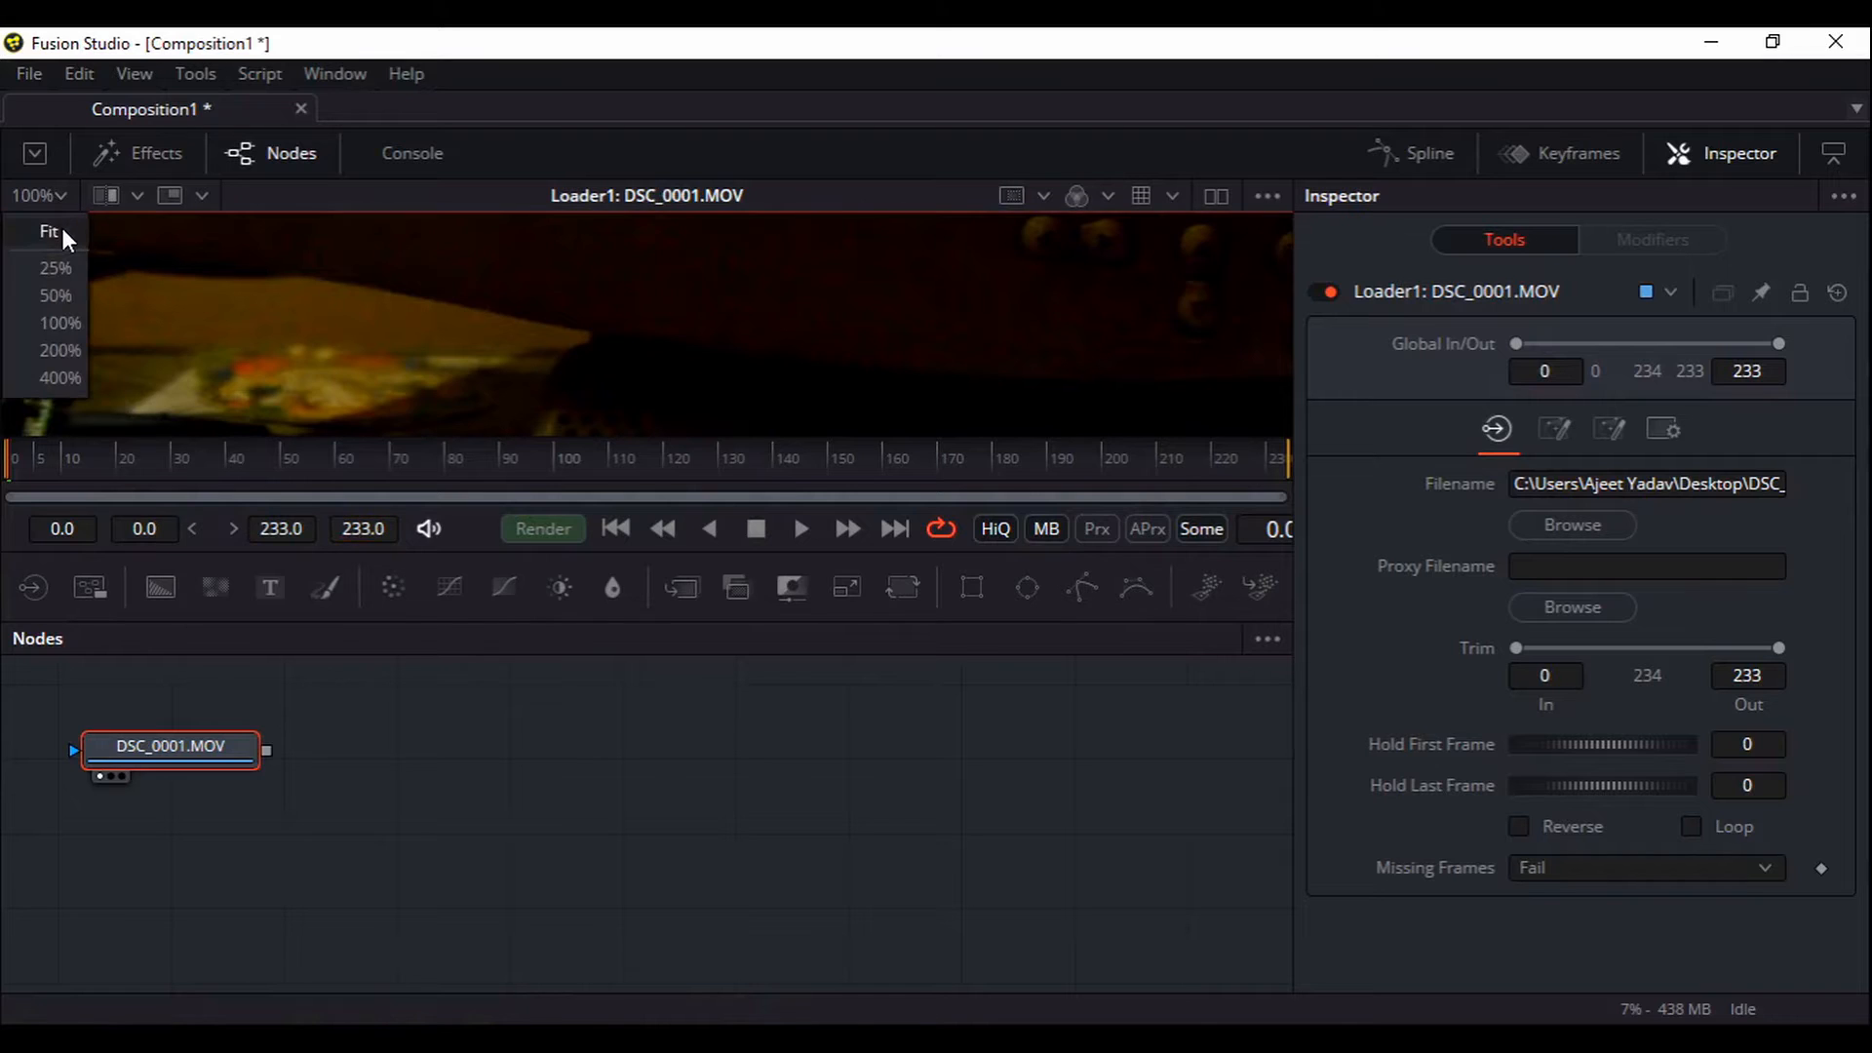
click(47, 232)
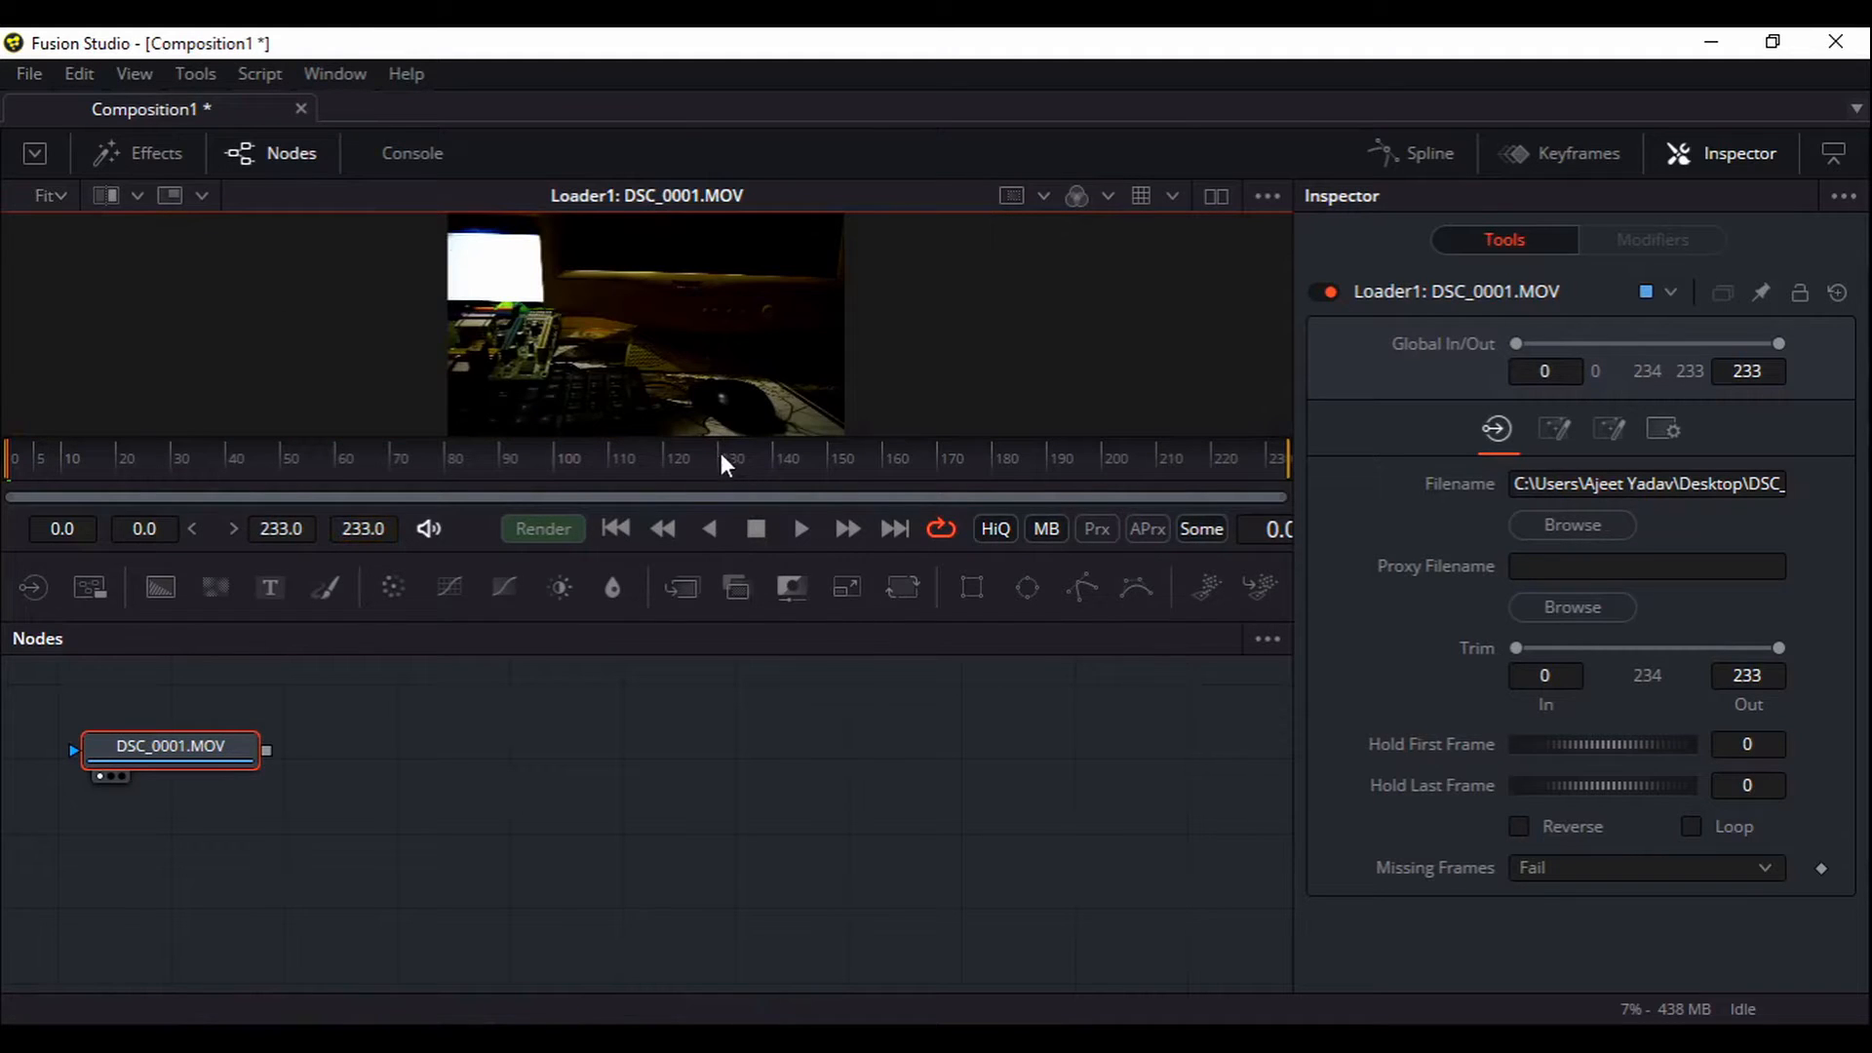
drag(713, 438, 713, 553)
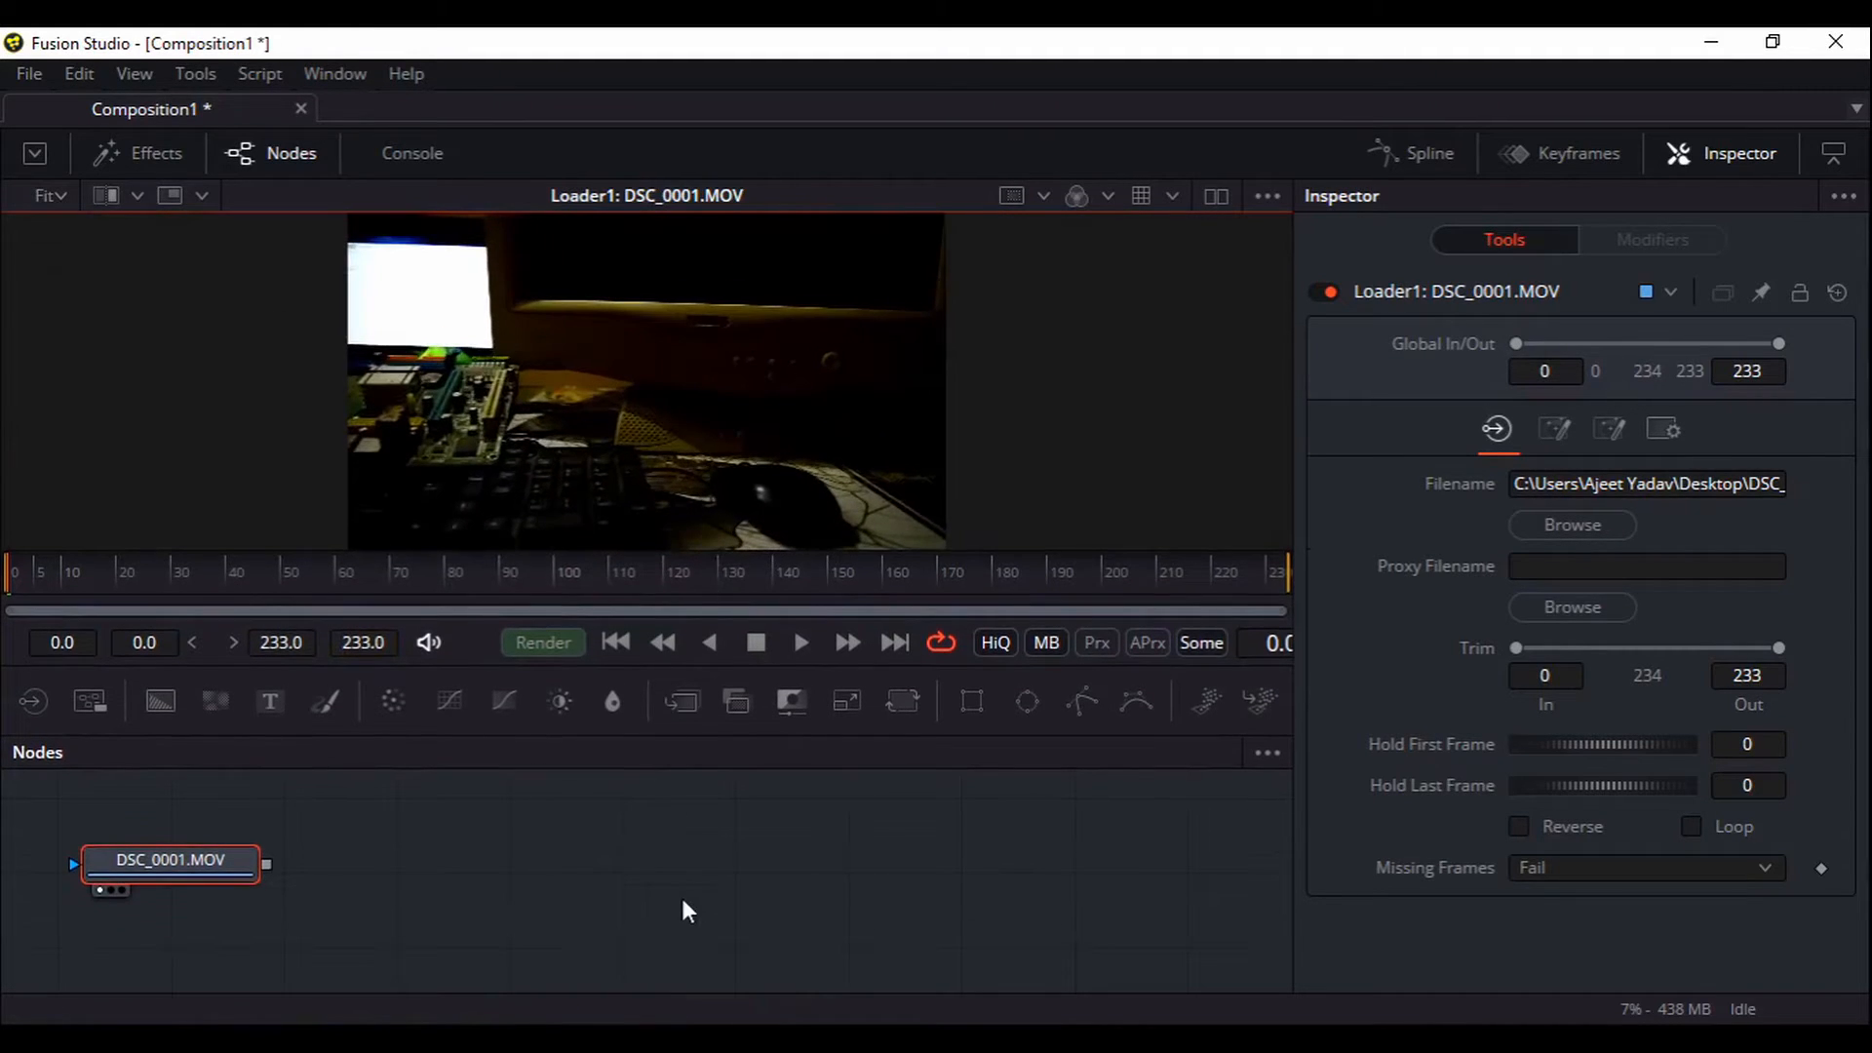
drag(672, 869, 649, 874)
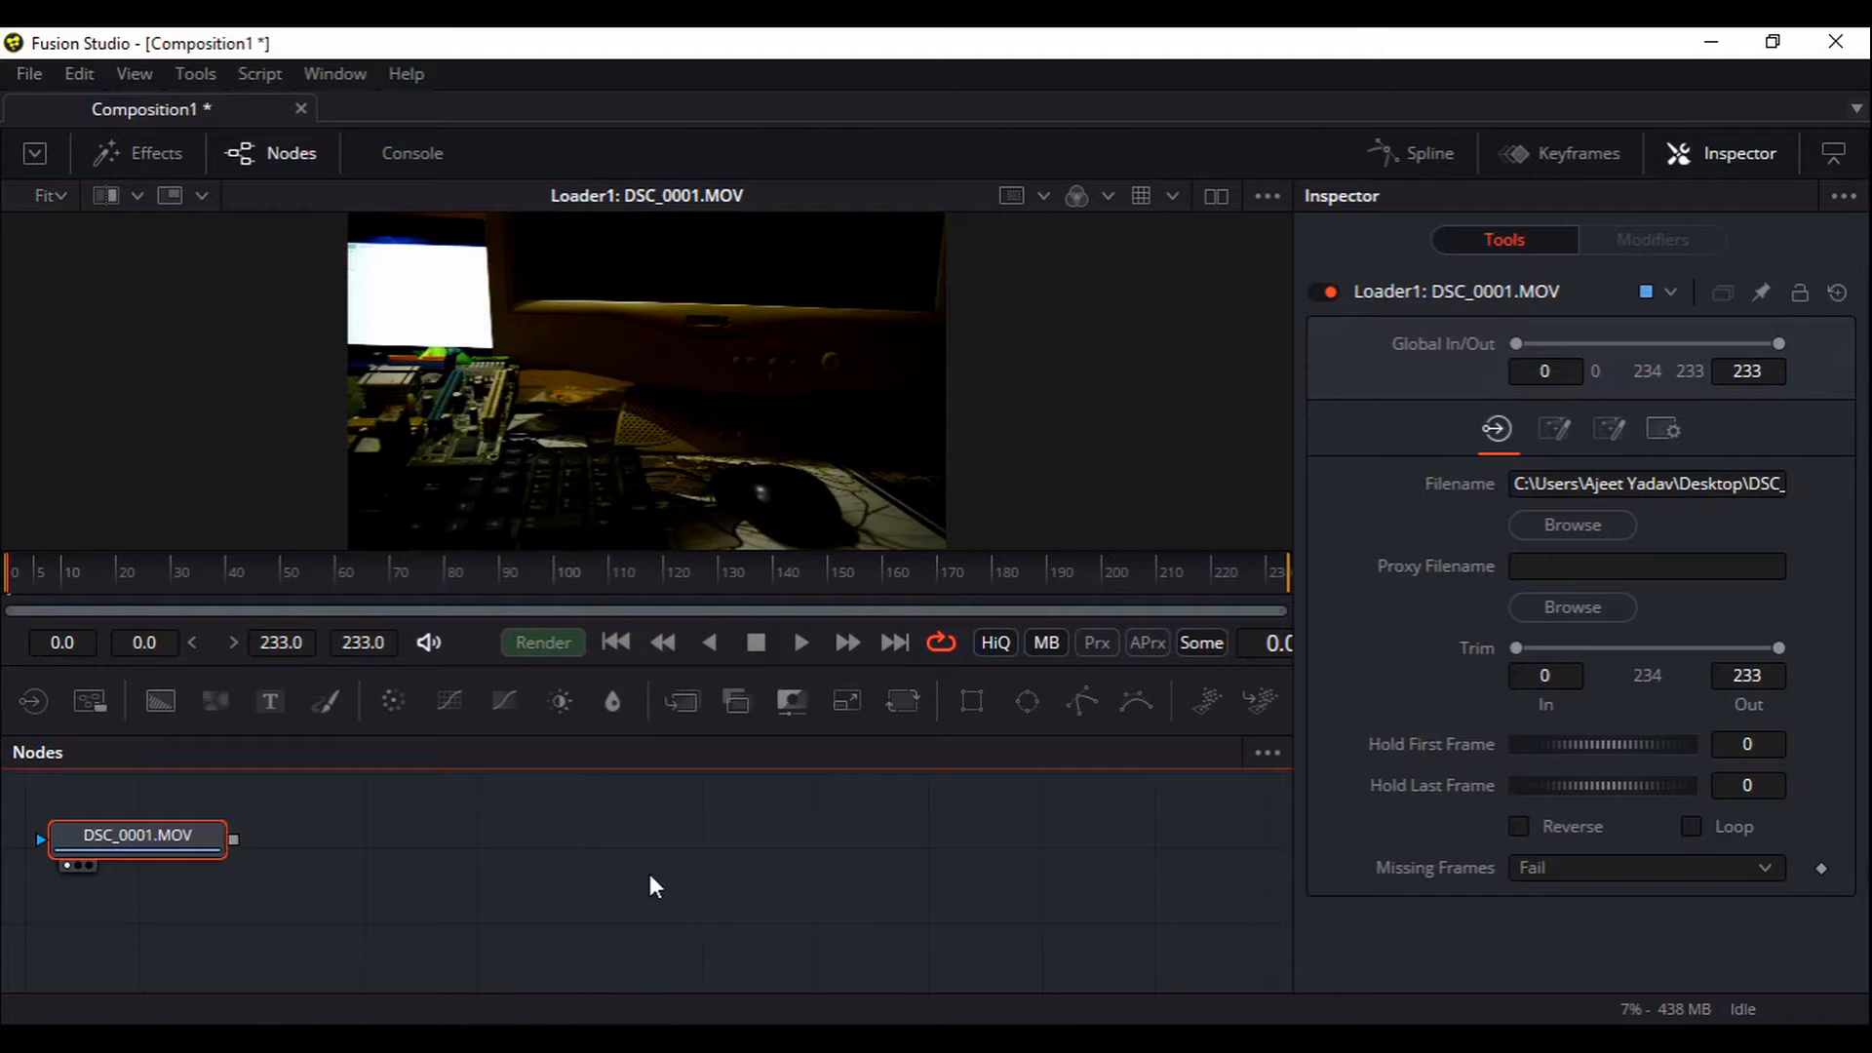
Add a Camera Tracker after DSC_0001.MOV via the 'ctr' search and view its output
key(shift+space)
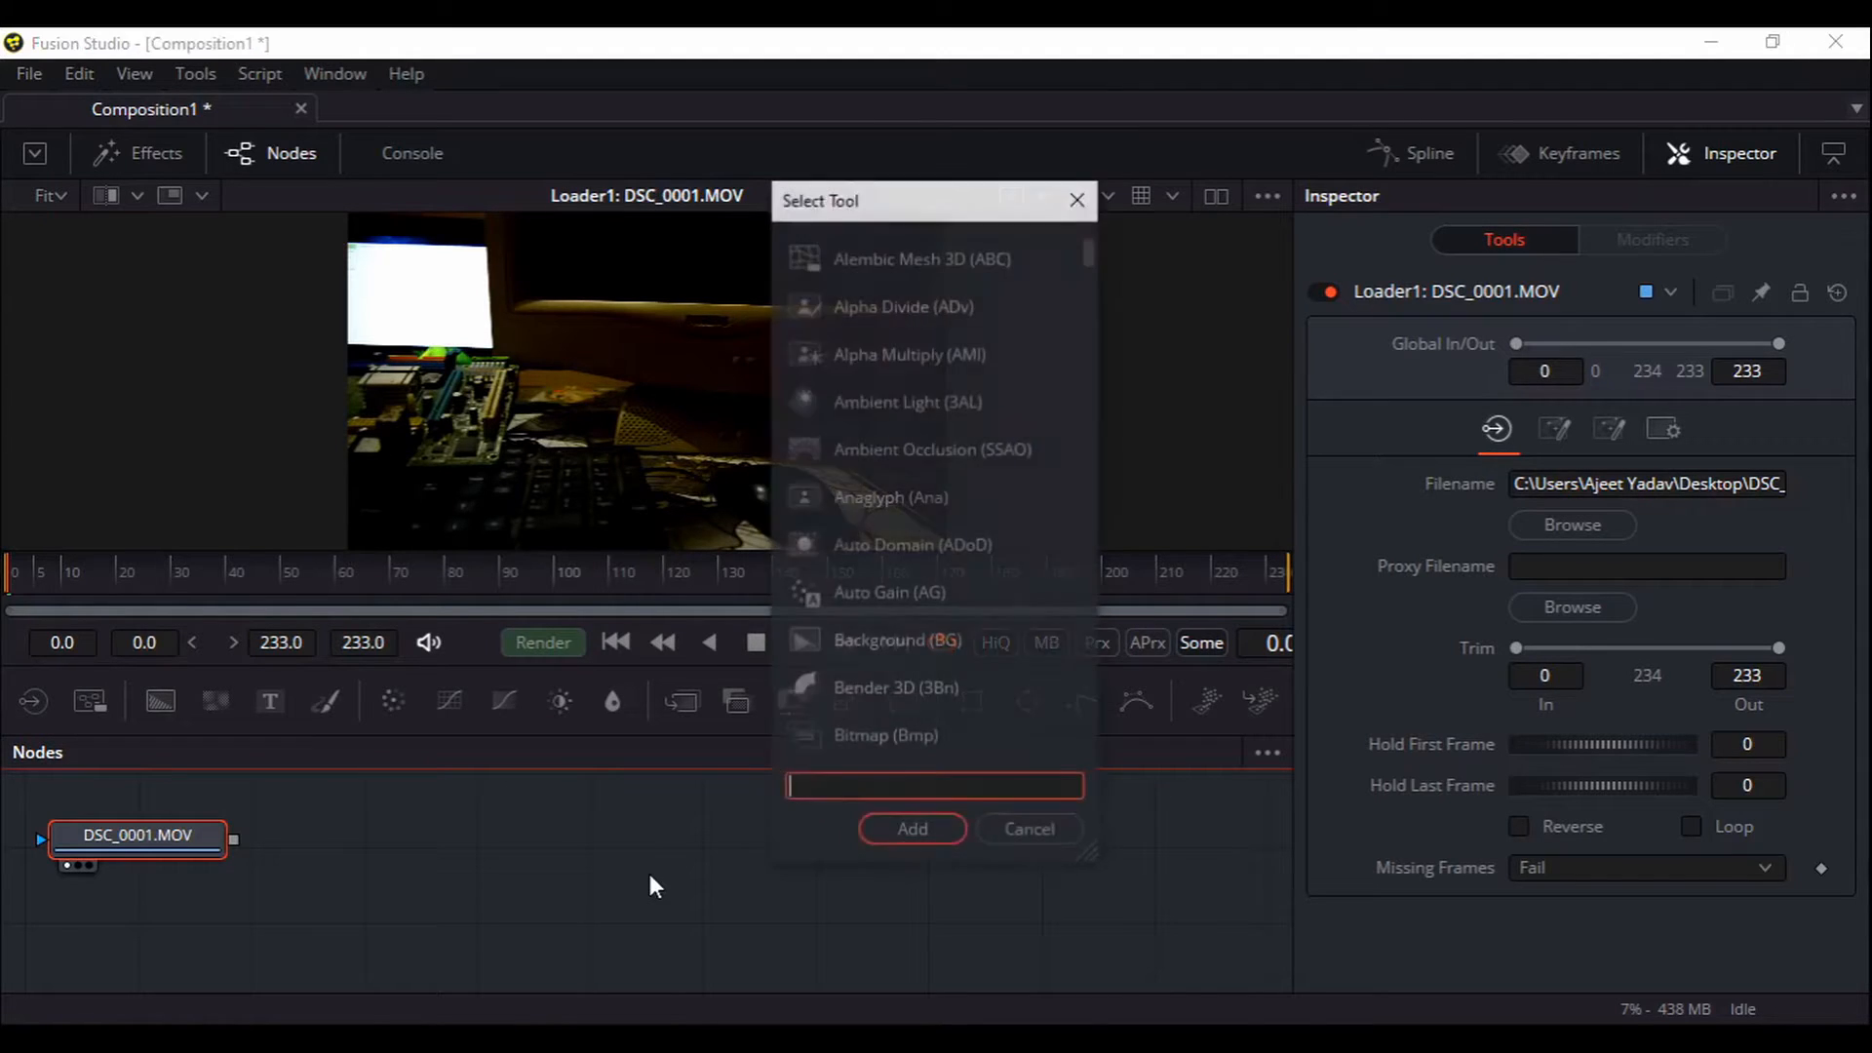
text(ctr)
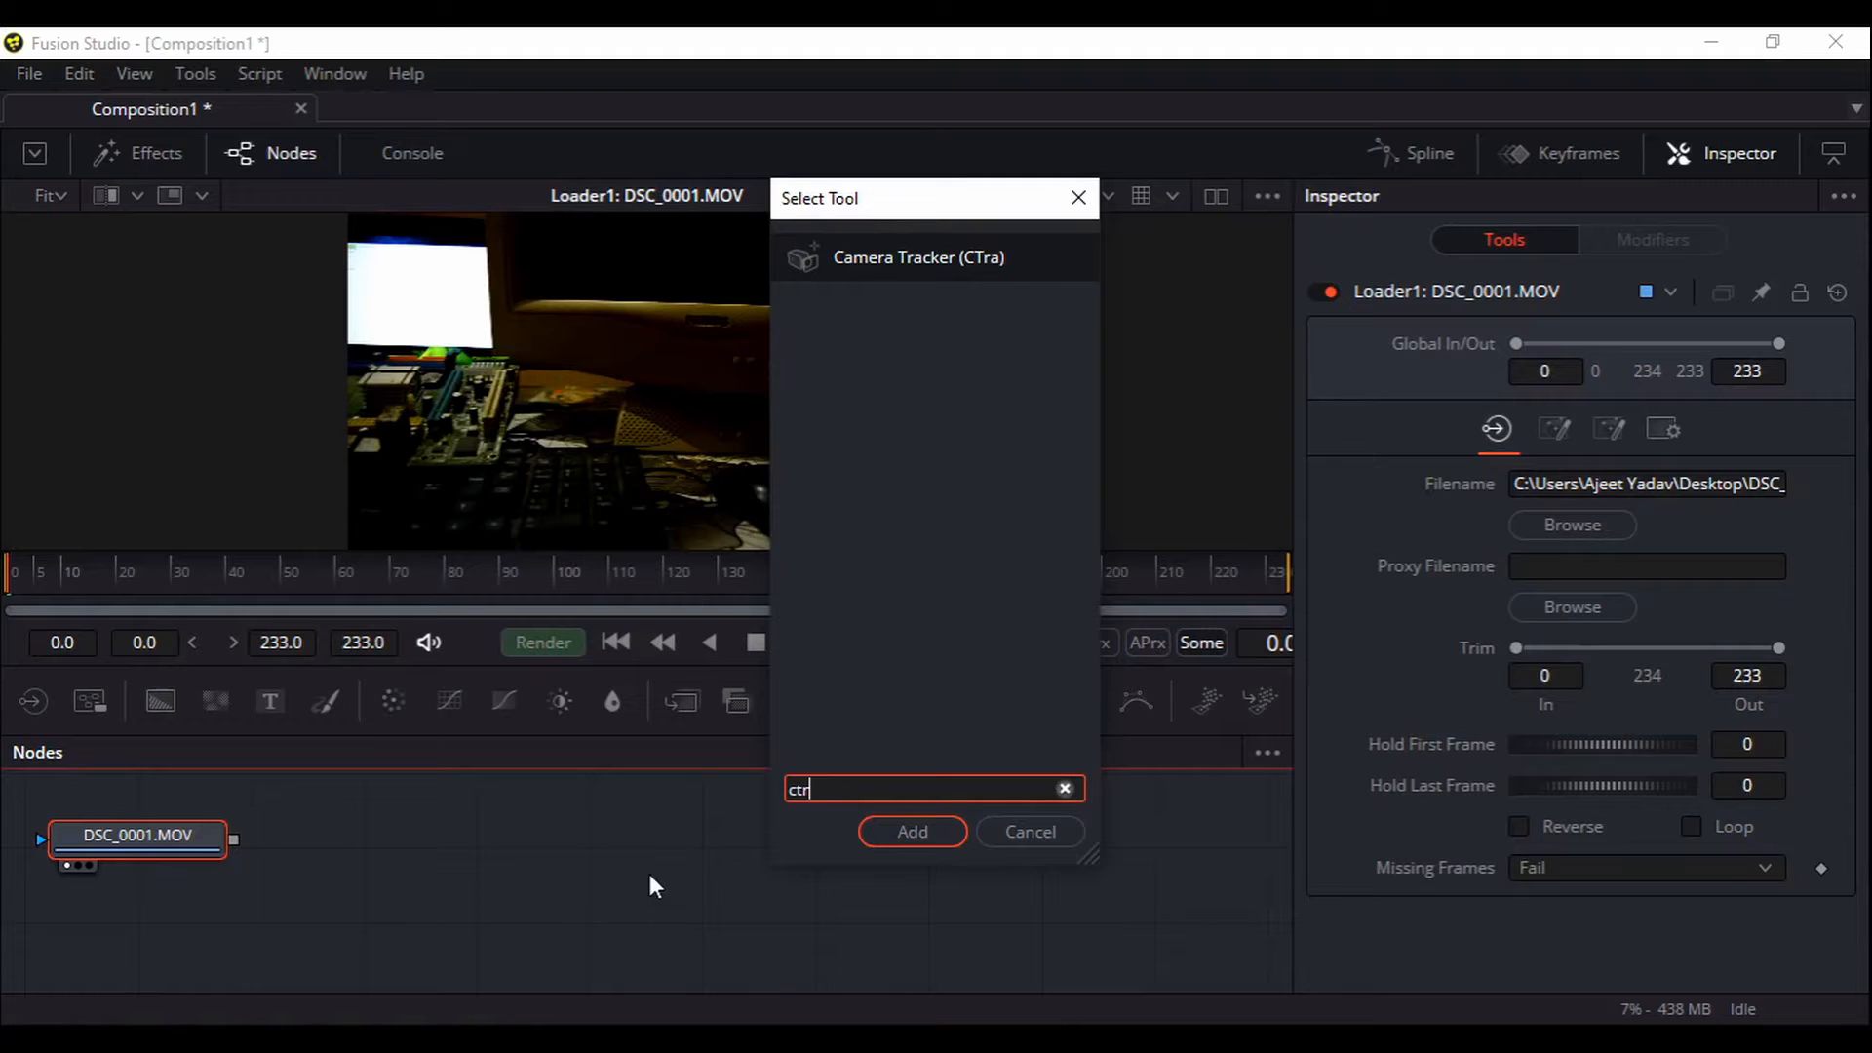
key(Return)
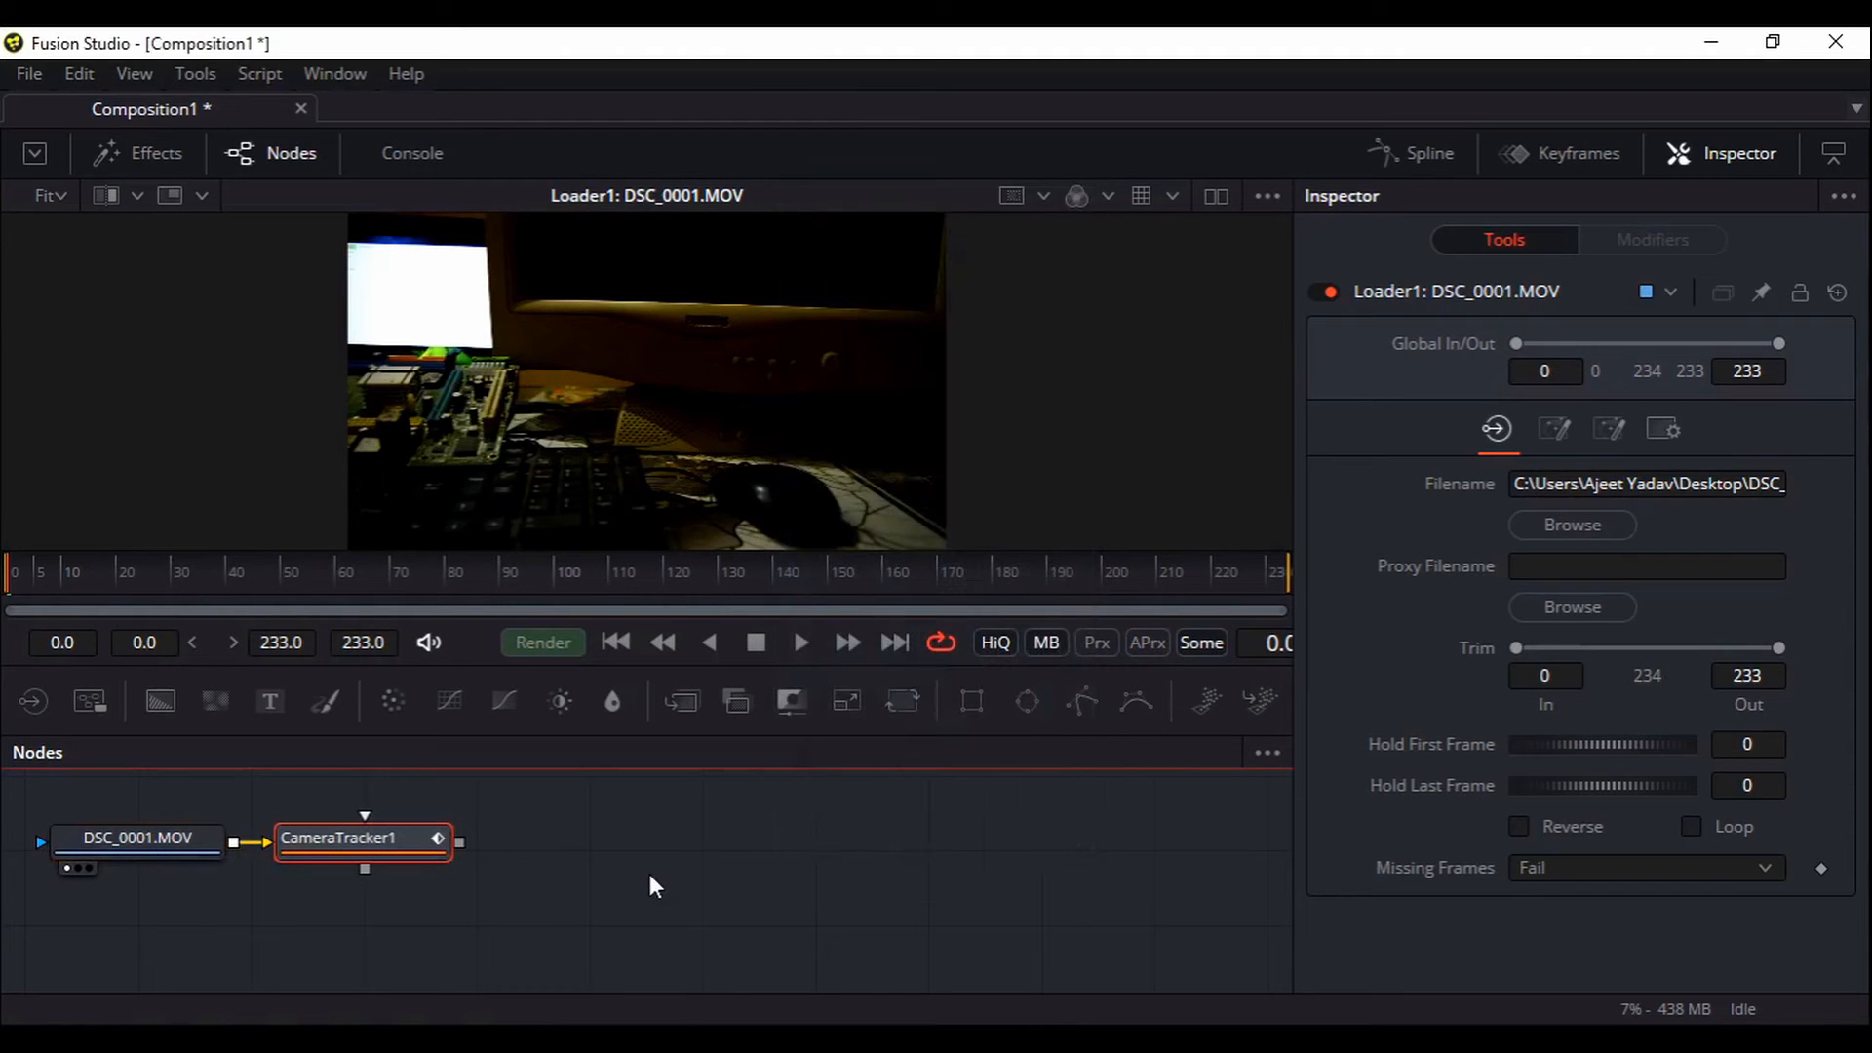
click(378, 838)
key(1)
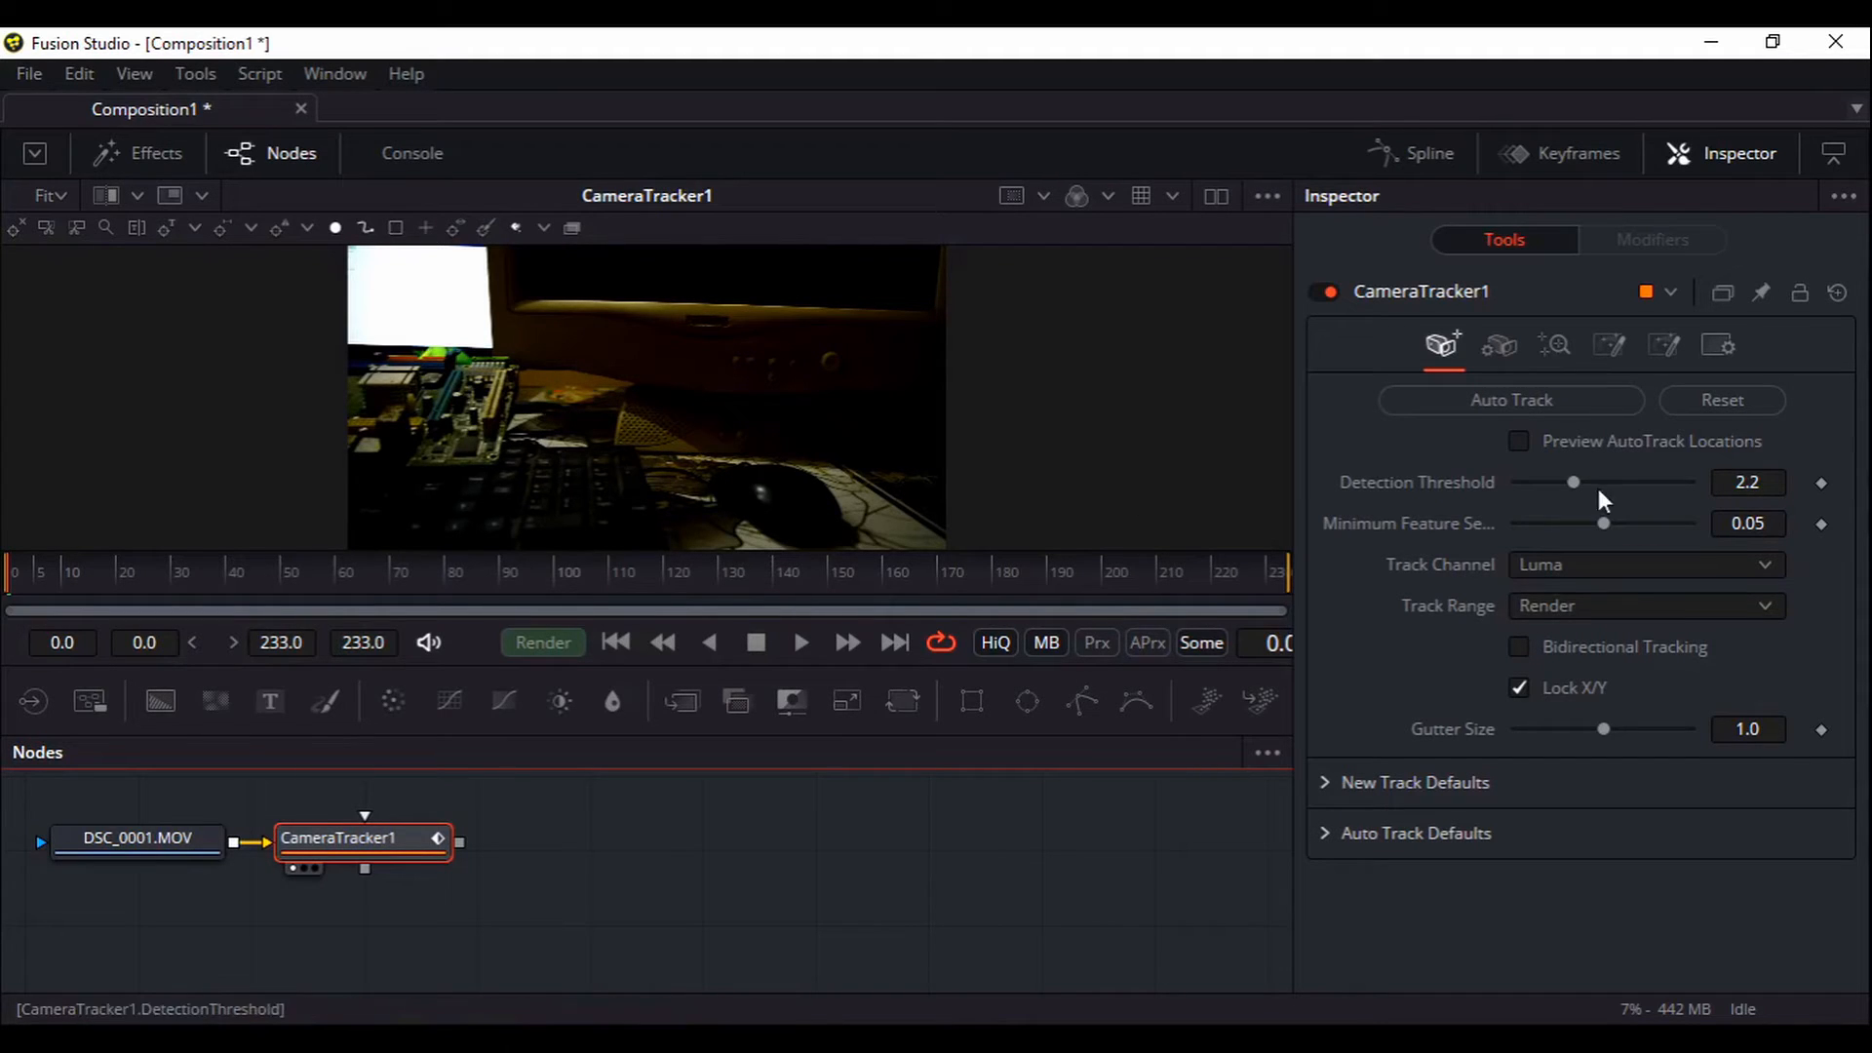
Preview auto-track locations, lower Minimum Feature Separation to 0.0299, and auto-track from frame 0
click(1533, 441)
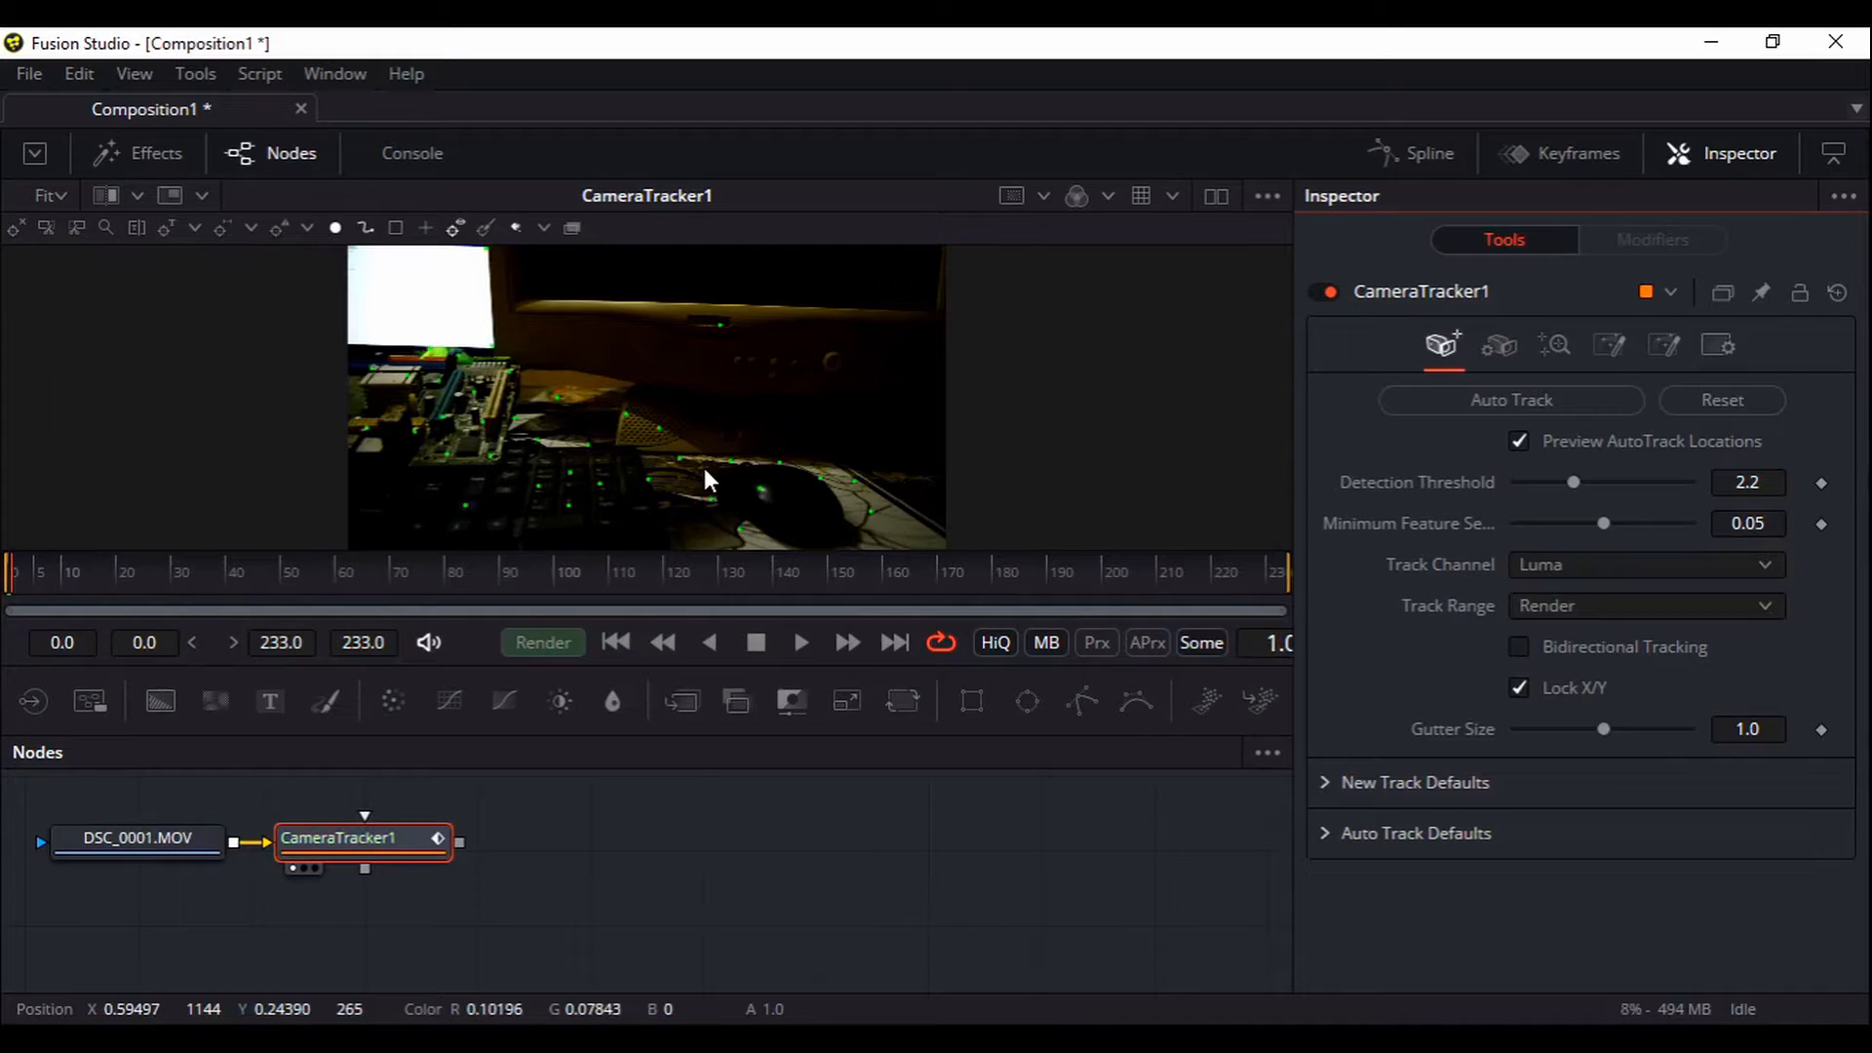
click(618, 646)
click(845, 643)
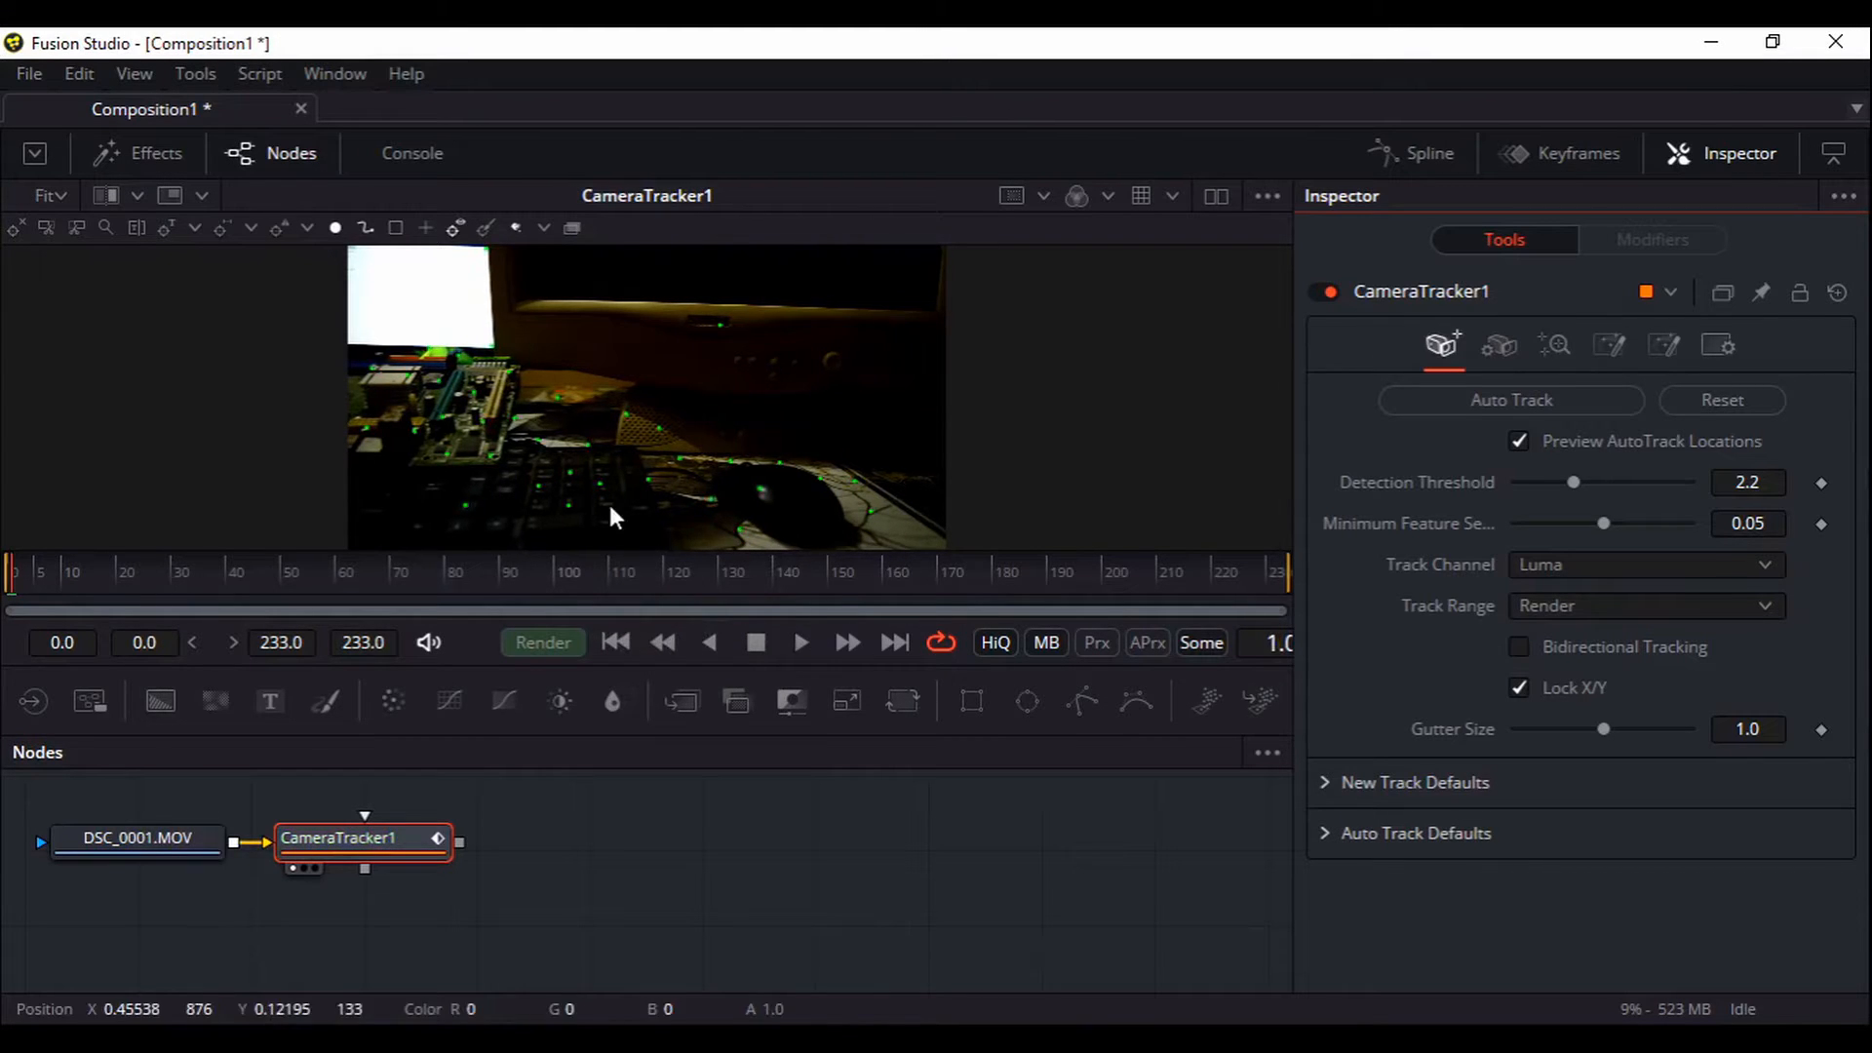
drag(517, 426, 730, 530)
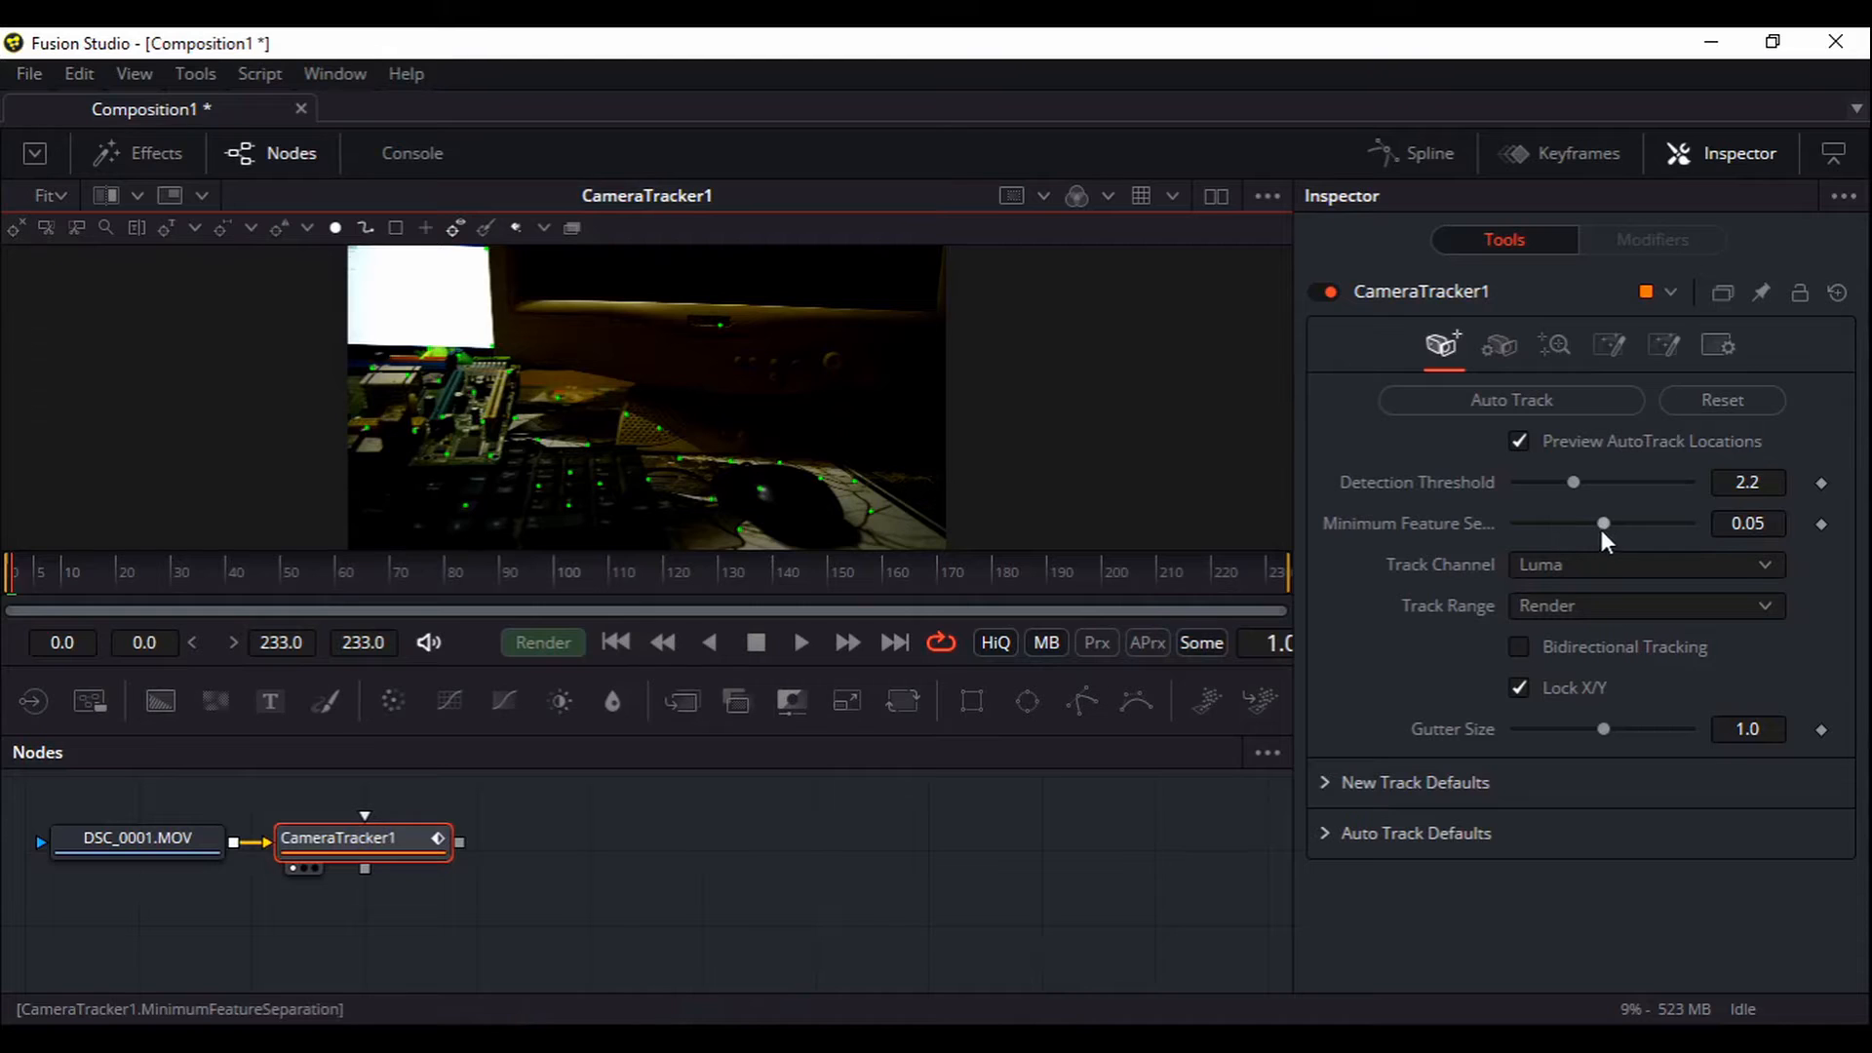
drag(1603, 524, 1567, 524)
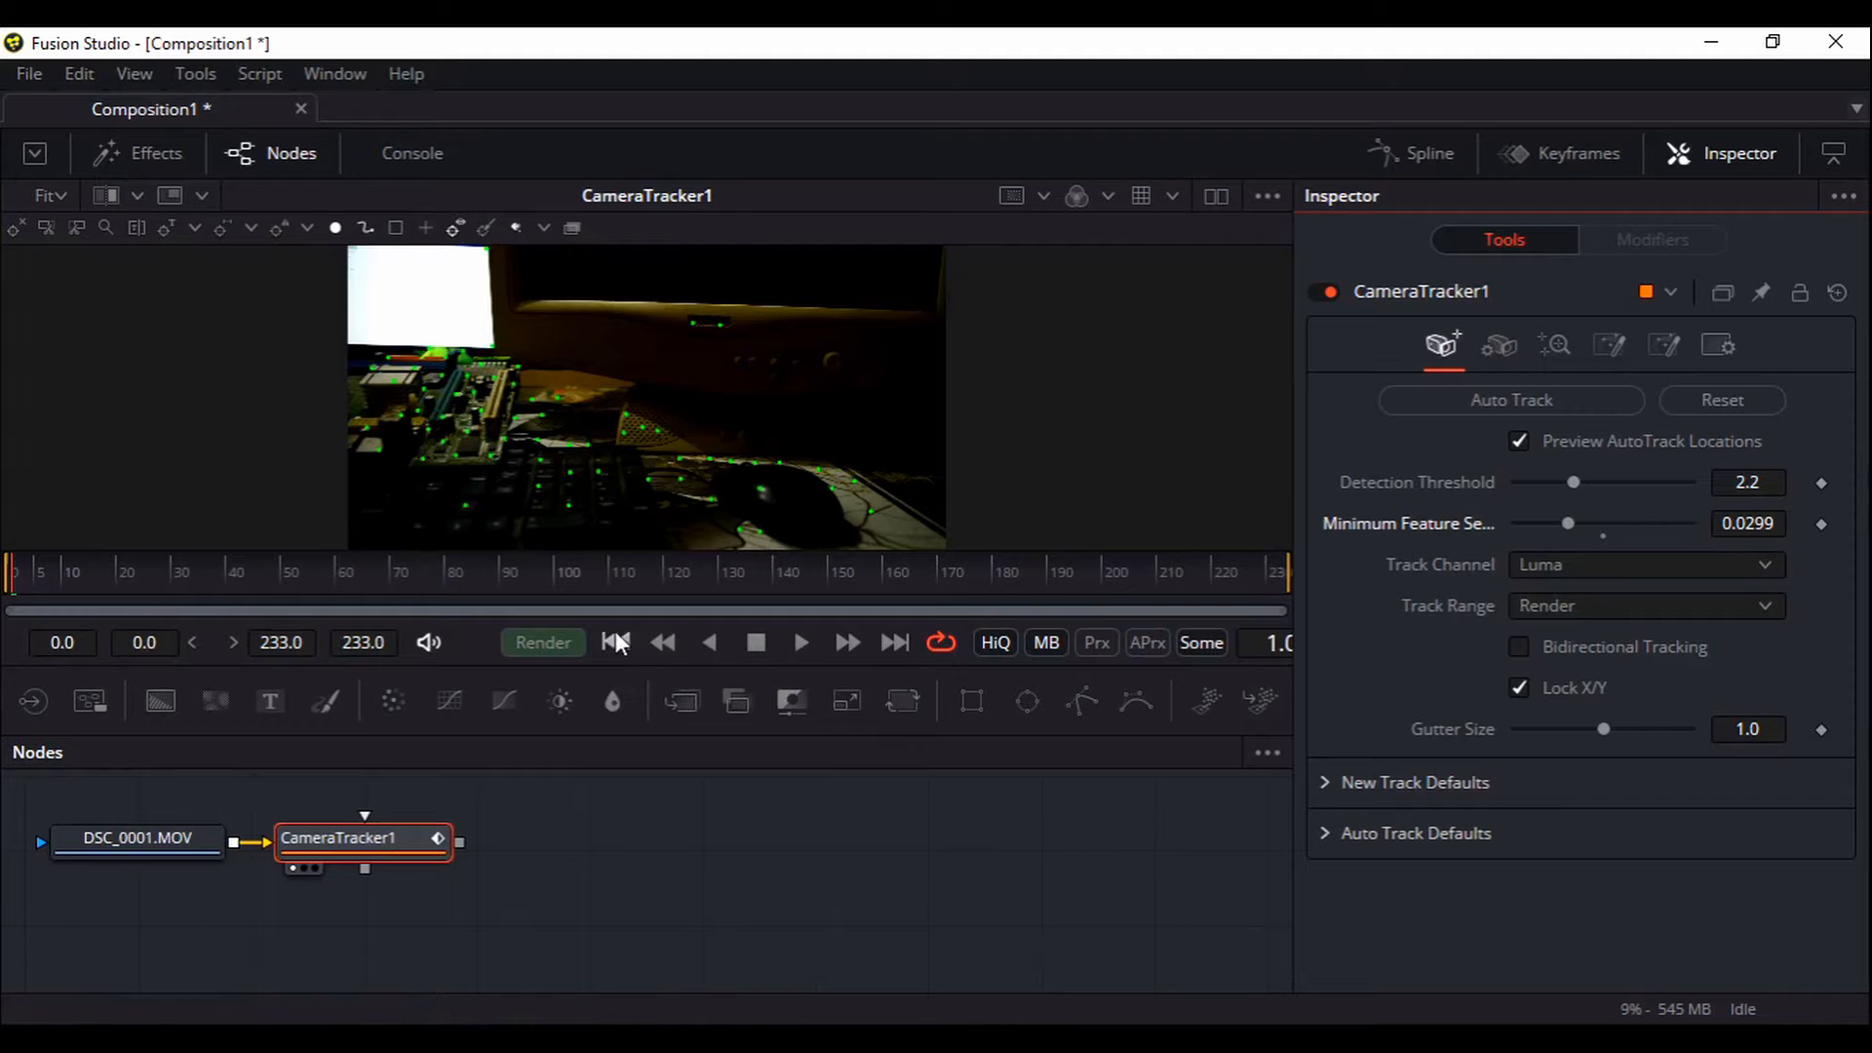
click(615, 641)
click(1511, 399)
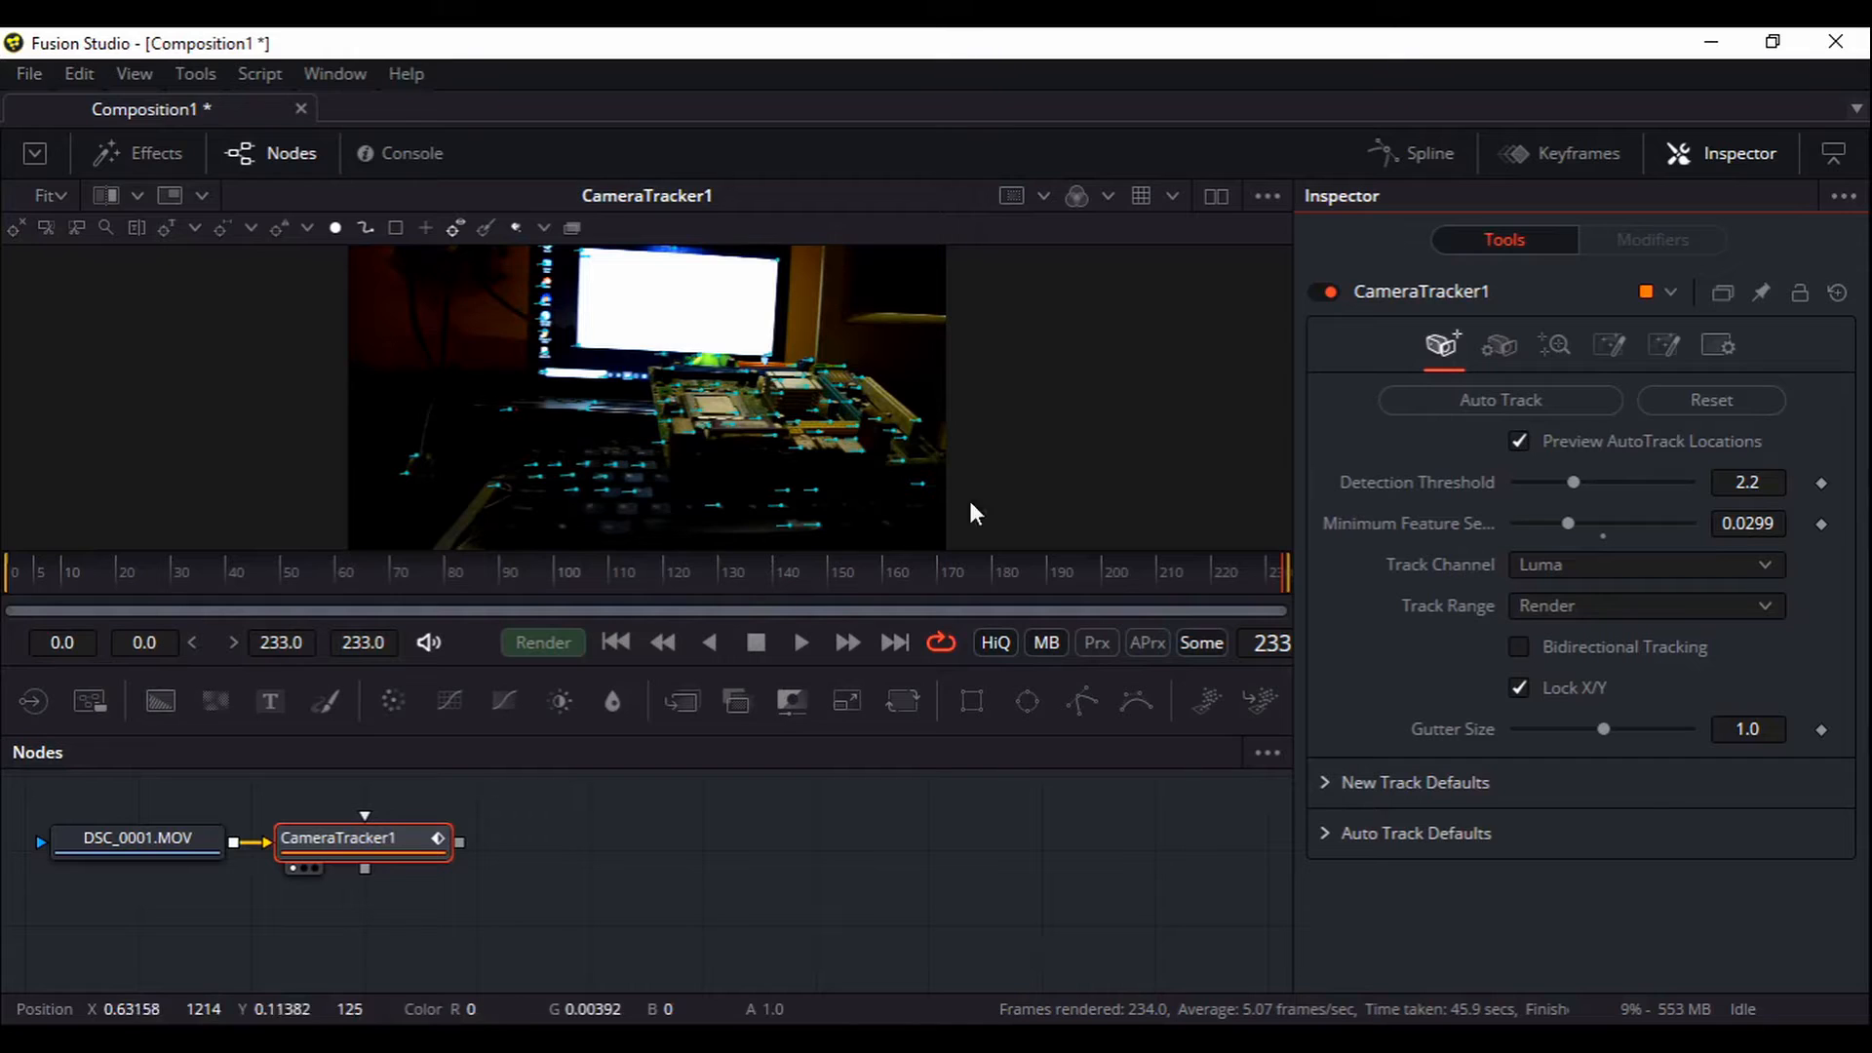
Display CameraTracker1's camera settings with the 25 mm focal length, after a glance at Solve
click(1507, 348)
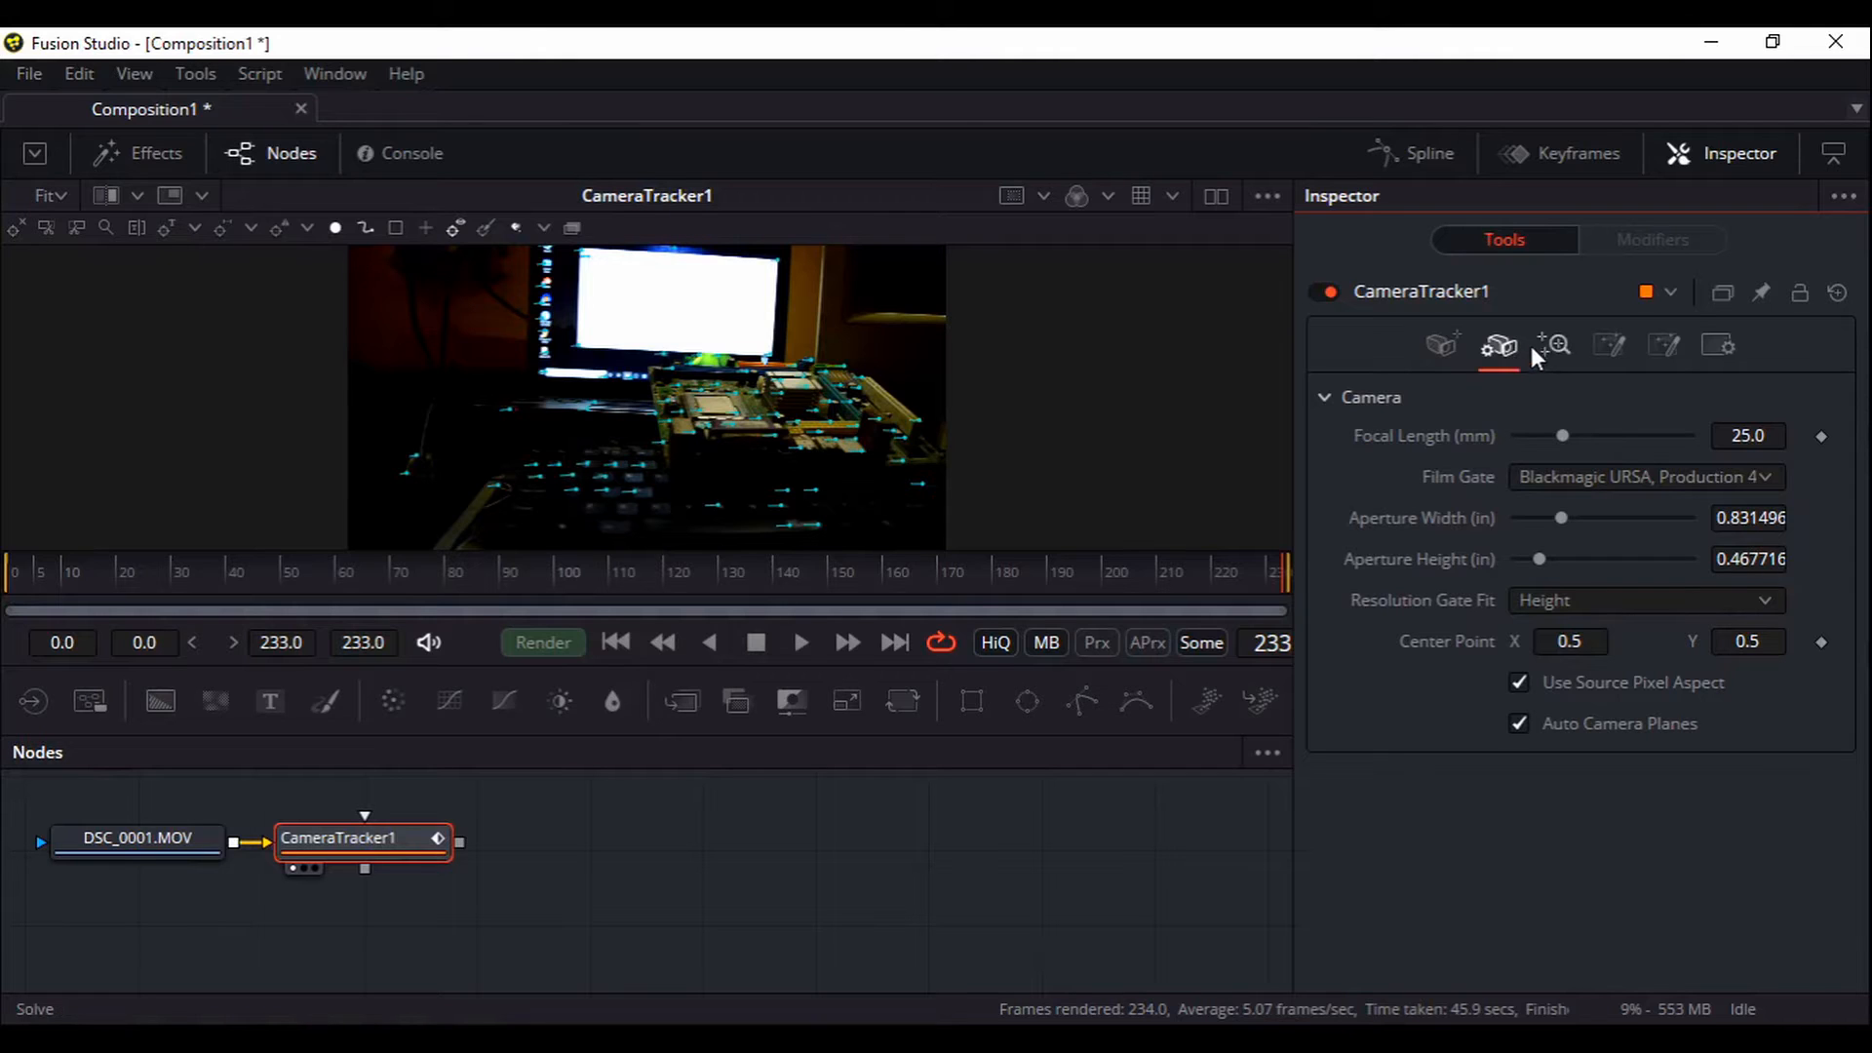
click(1552, 344)
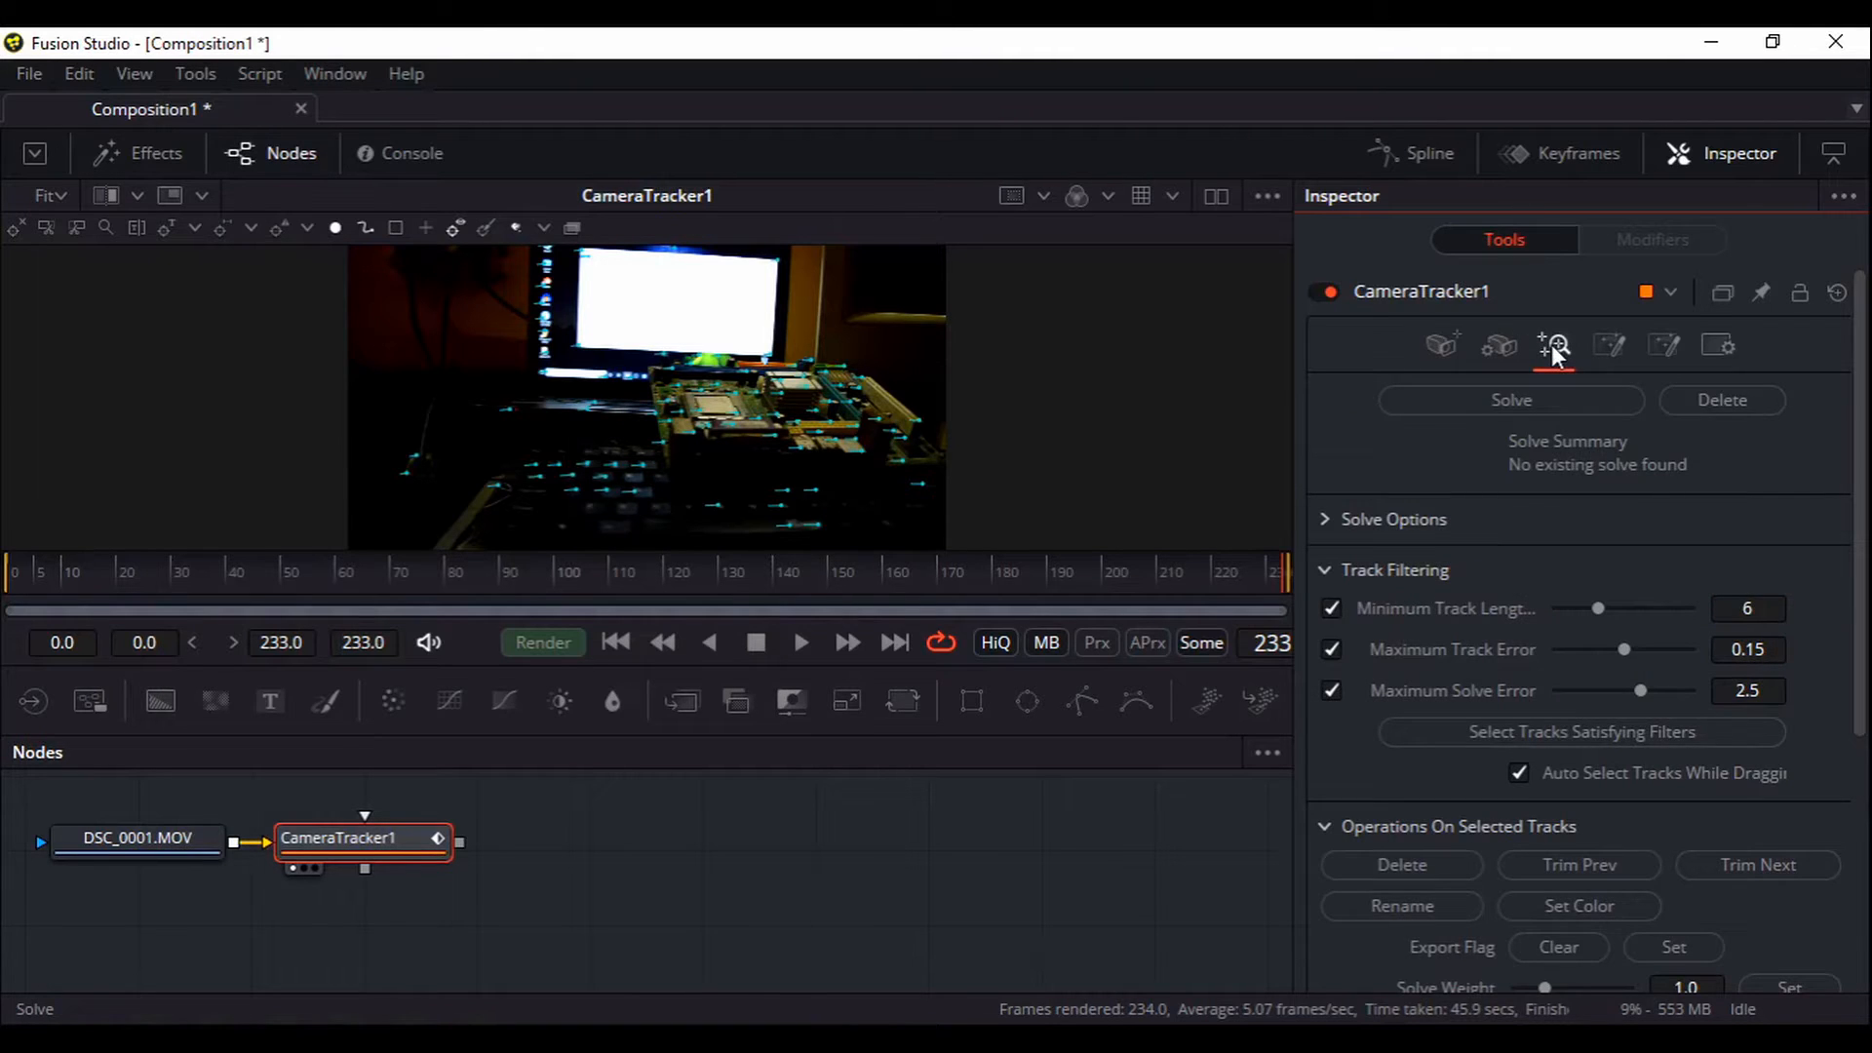
click(1487, 353)
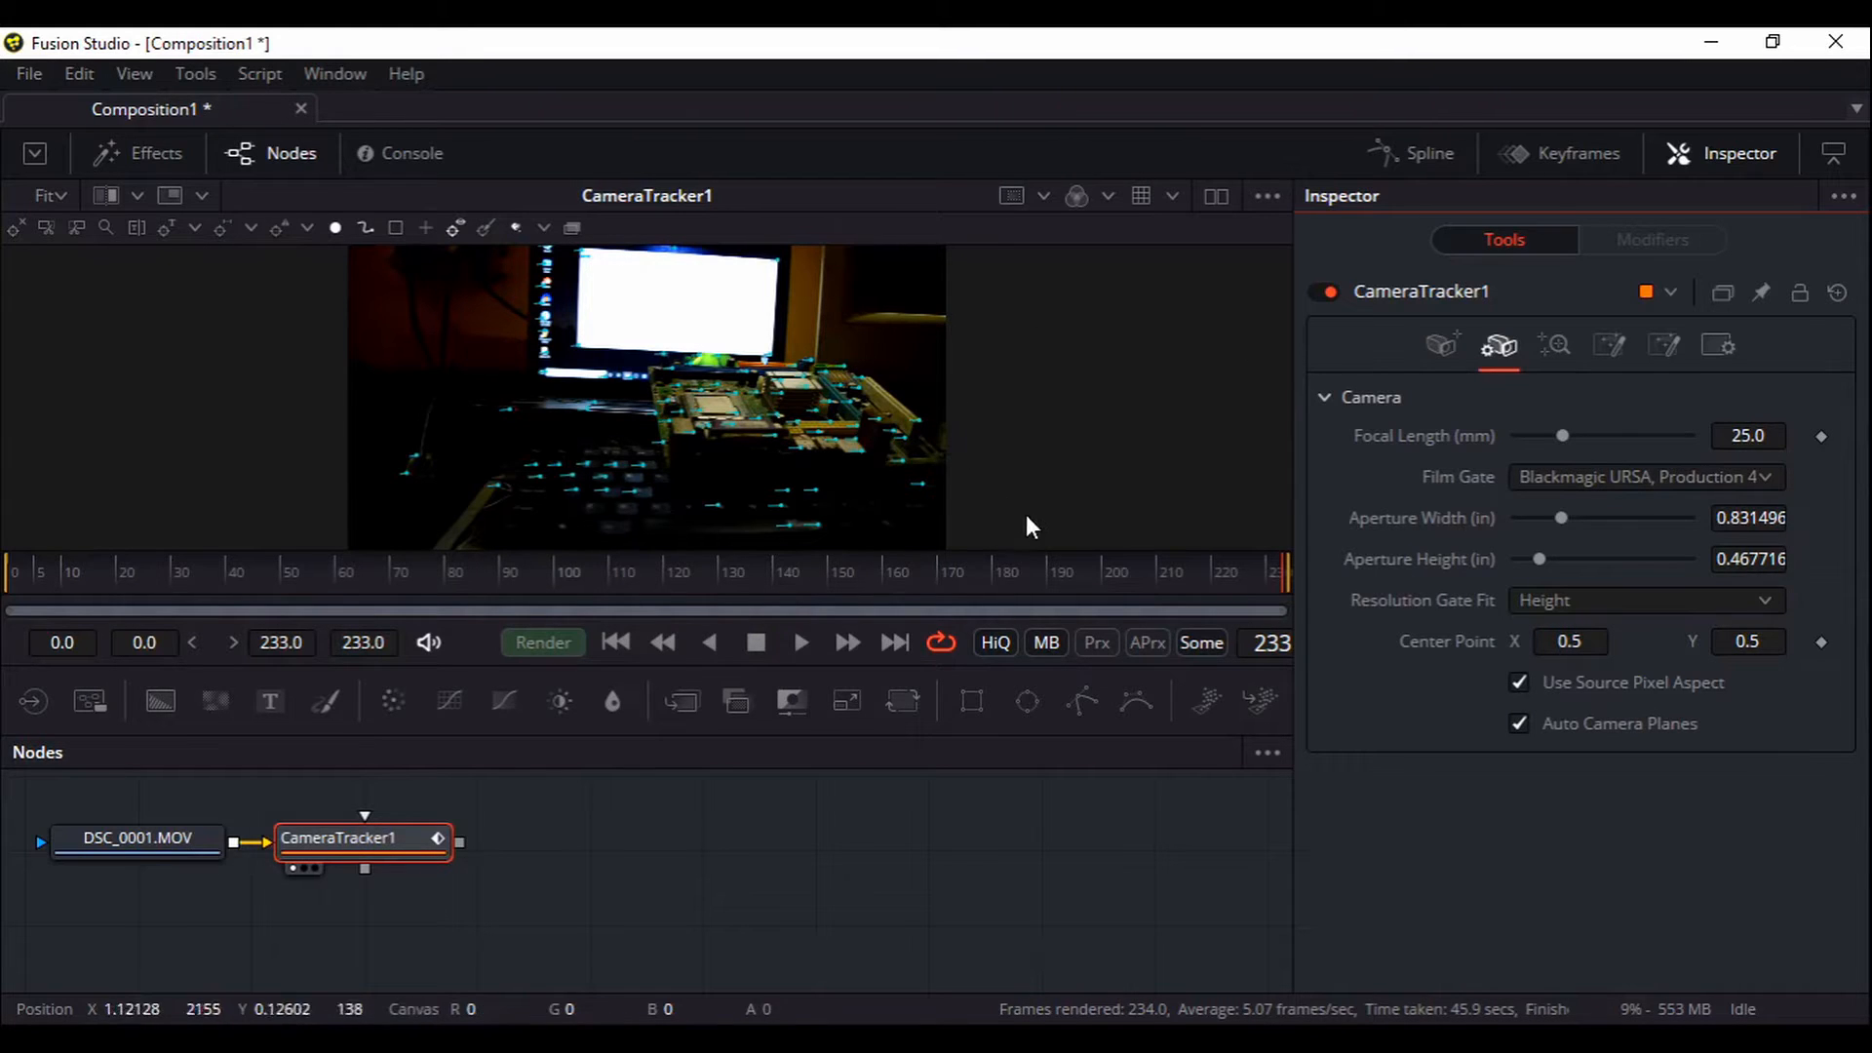
Solve the camera from the tracks, reaching 0.9672-pixel average error and 37.36 mm focal length
click(1554, 349)
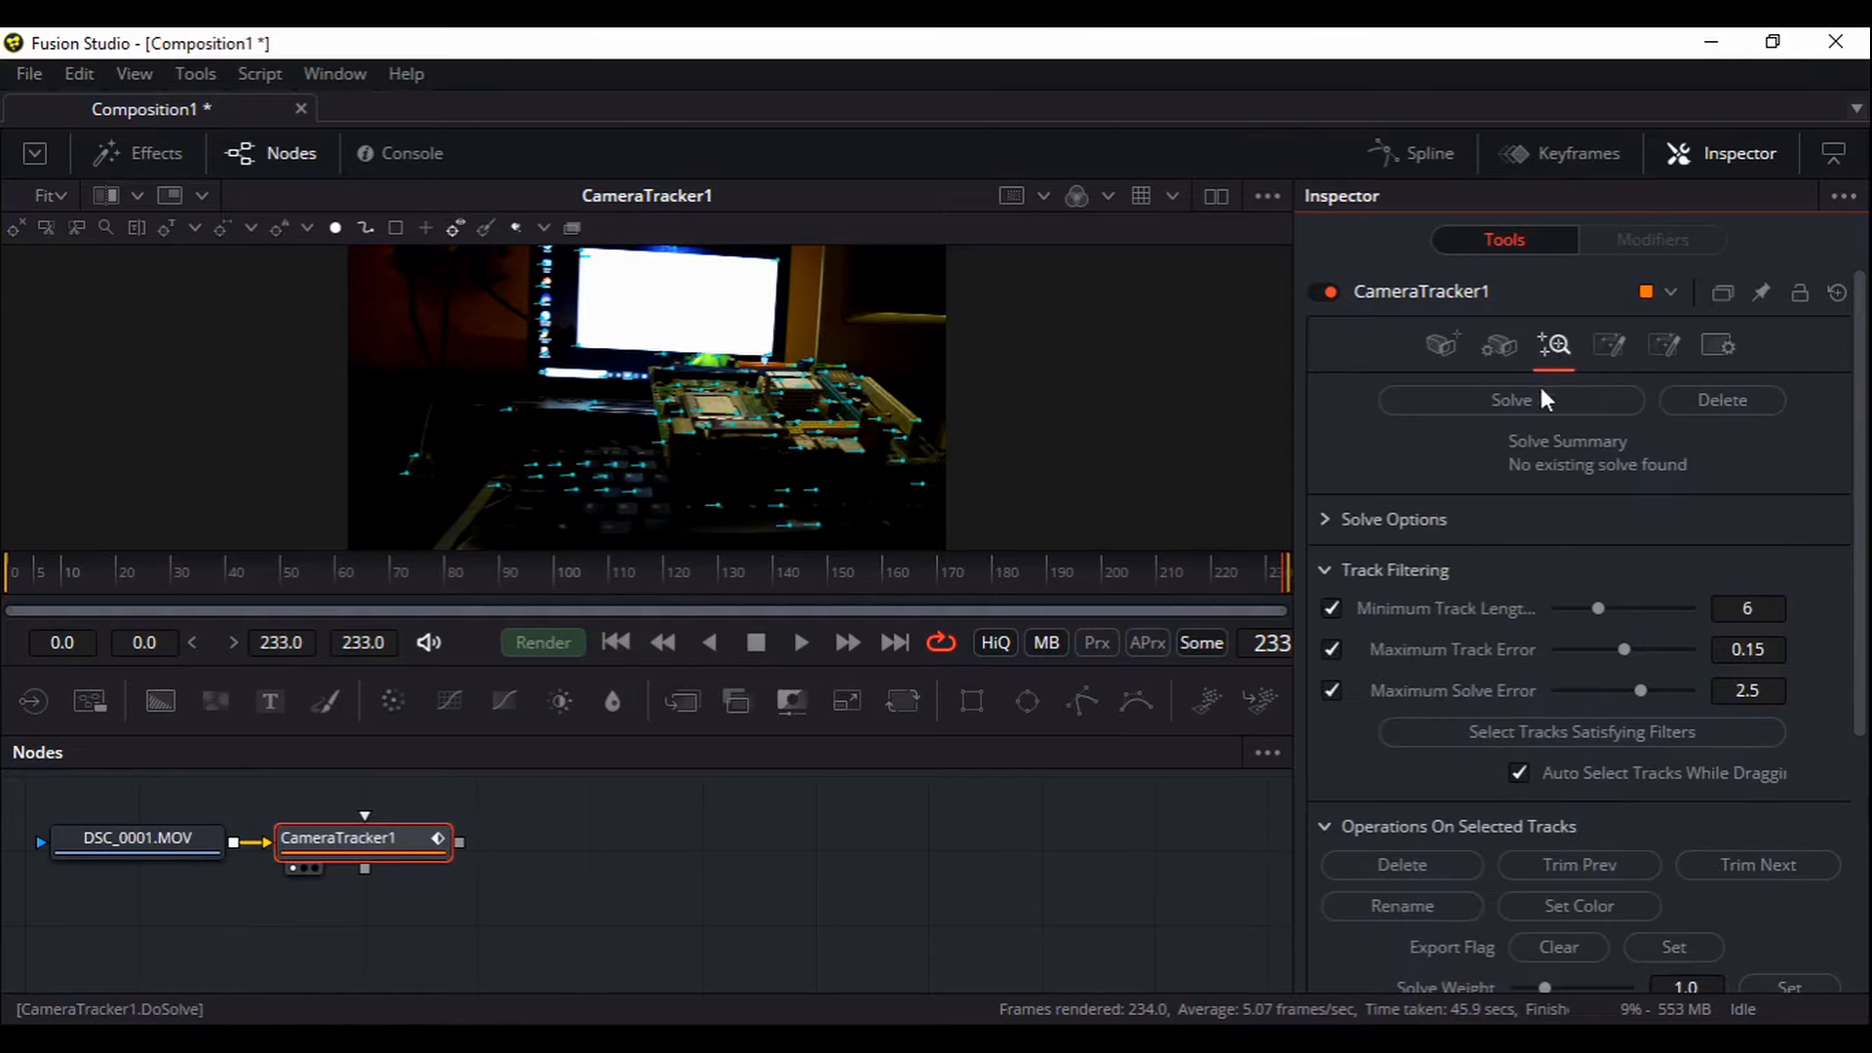
click(1515, 400)
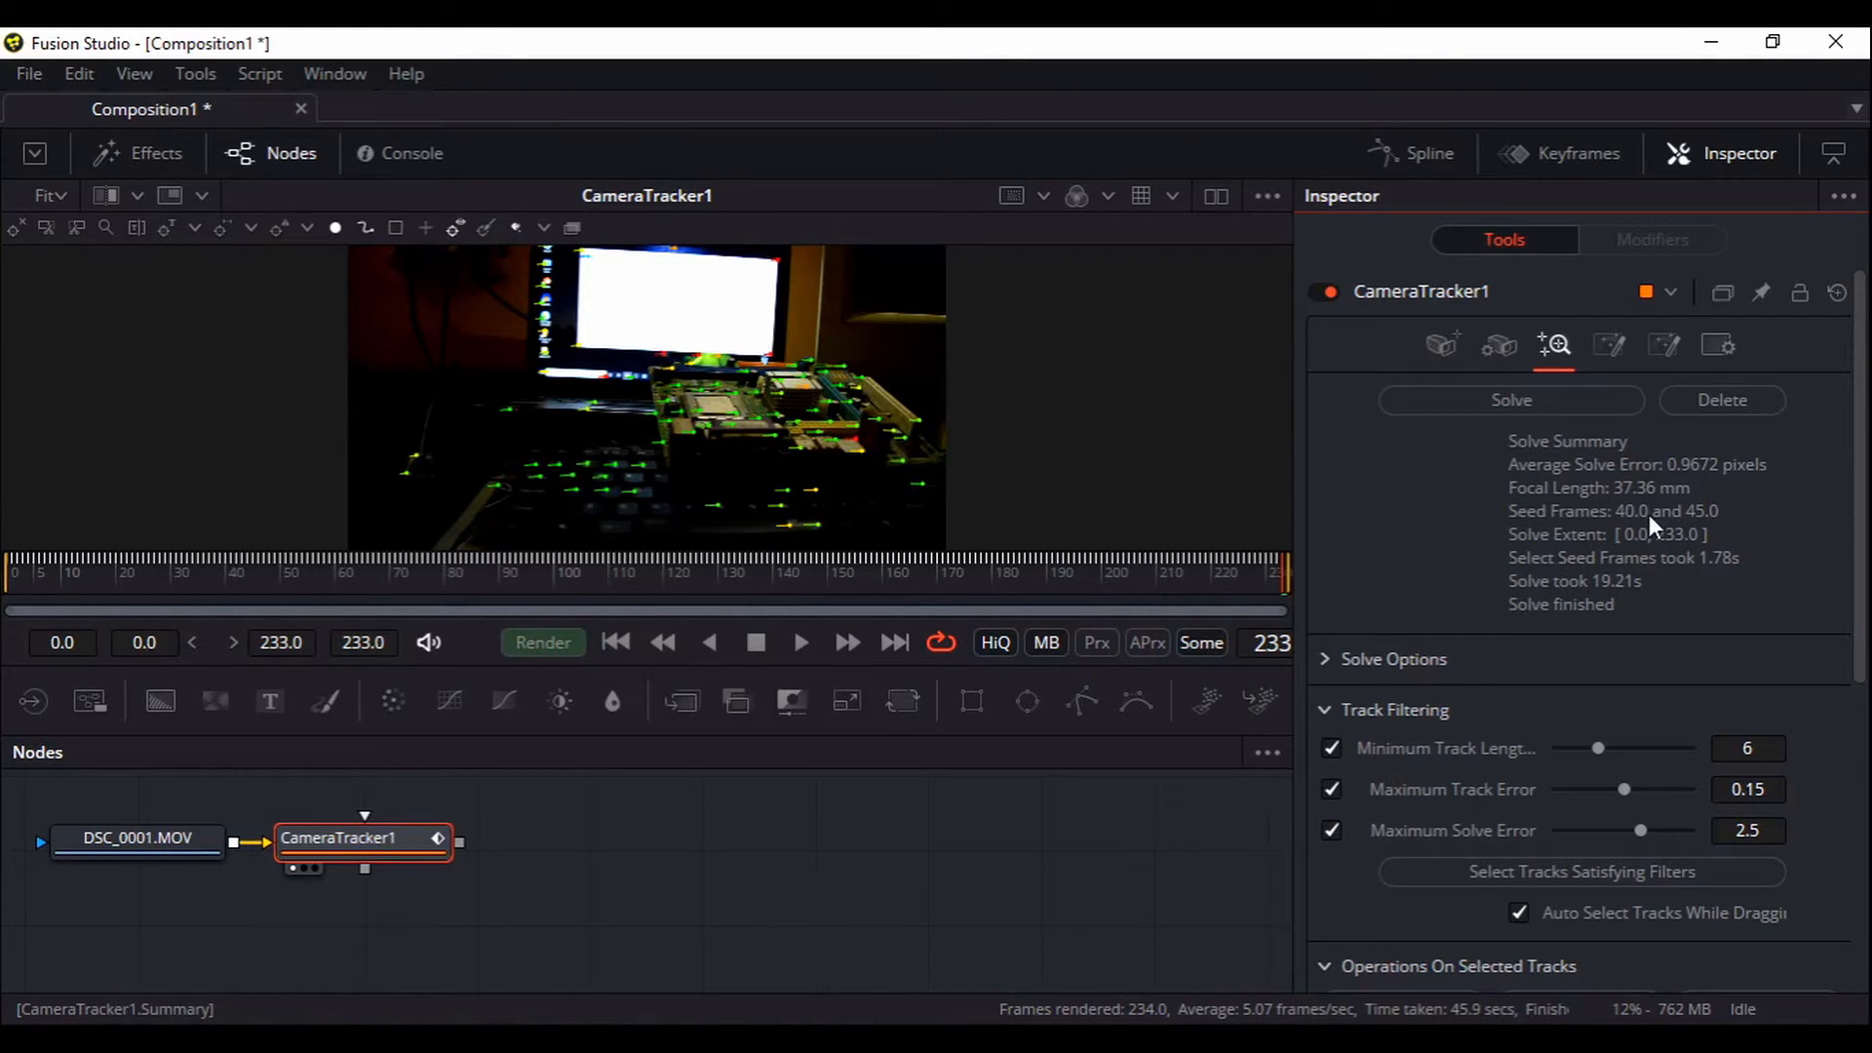
scroll(1615, 741, down, 3)
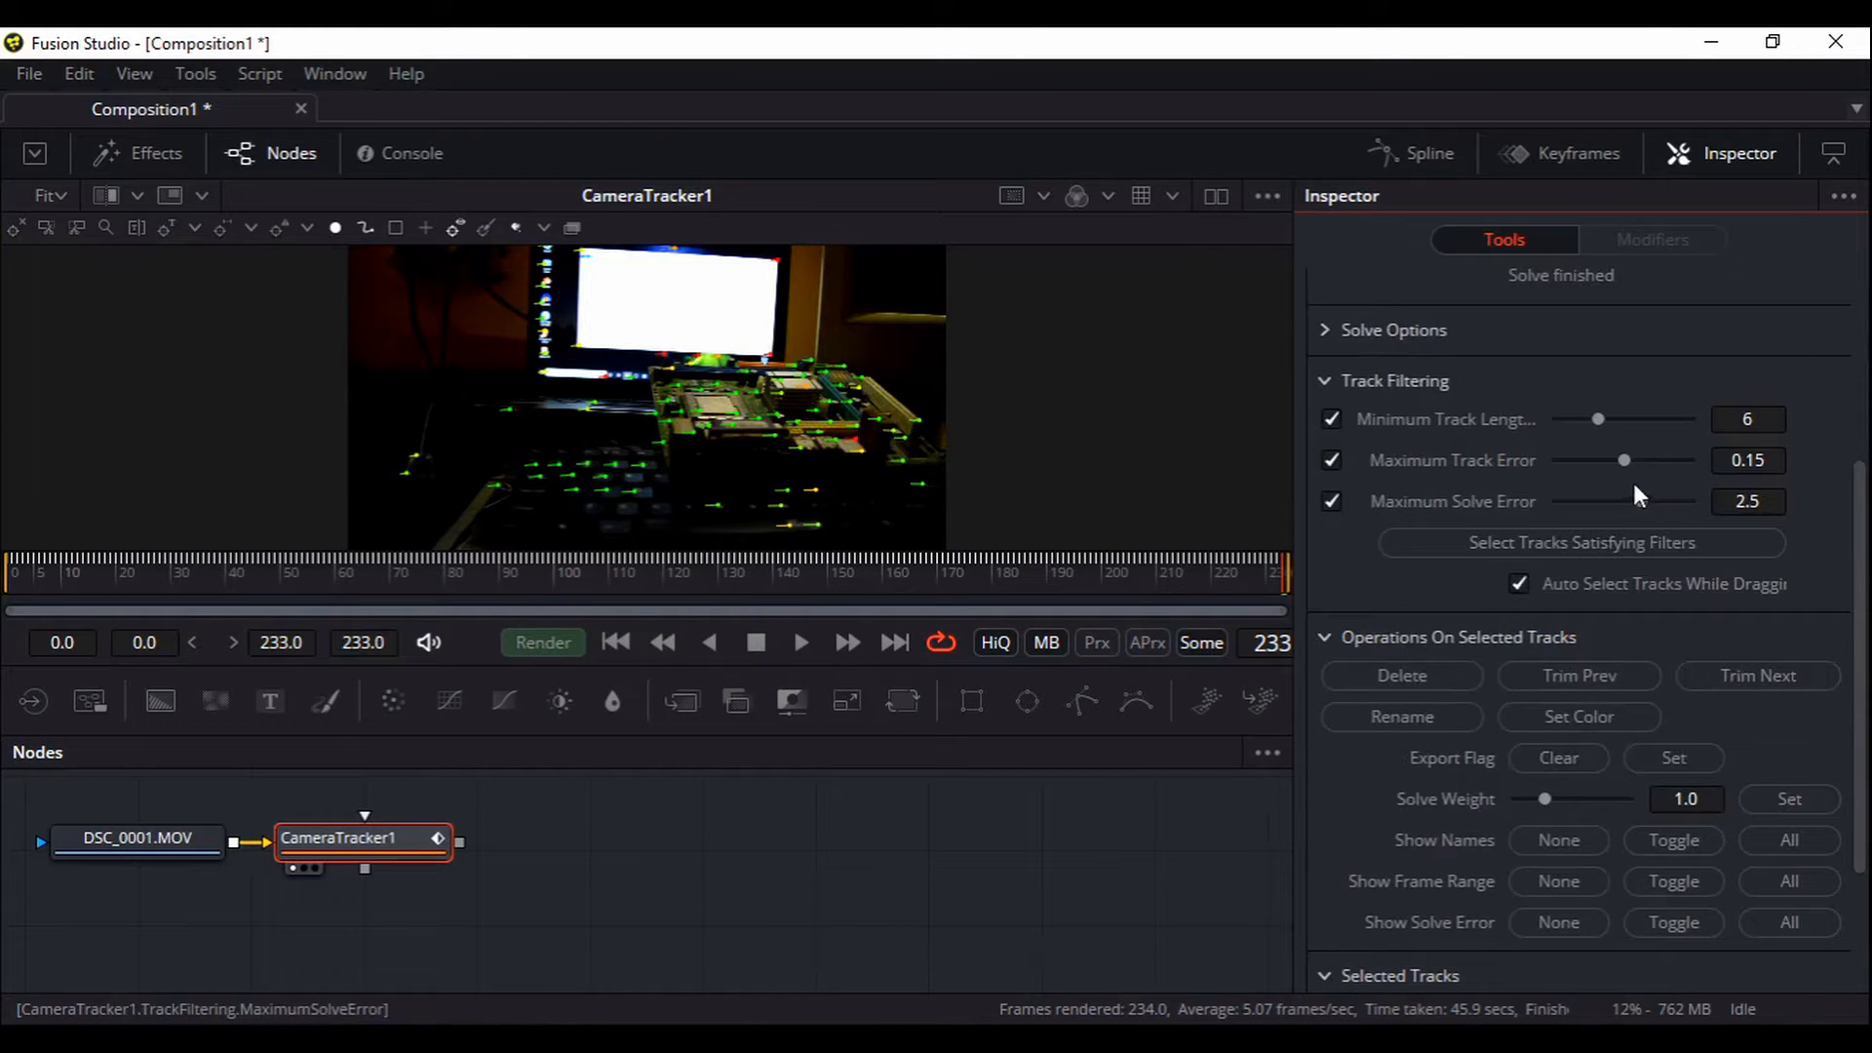
Set Maximum Track Error to 0.15, delete over-limit tracks, and re-solve to 0.5008-pixel error
drag(1622, 460, 1588, 462)
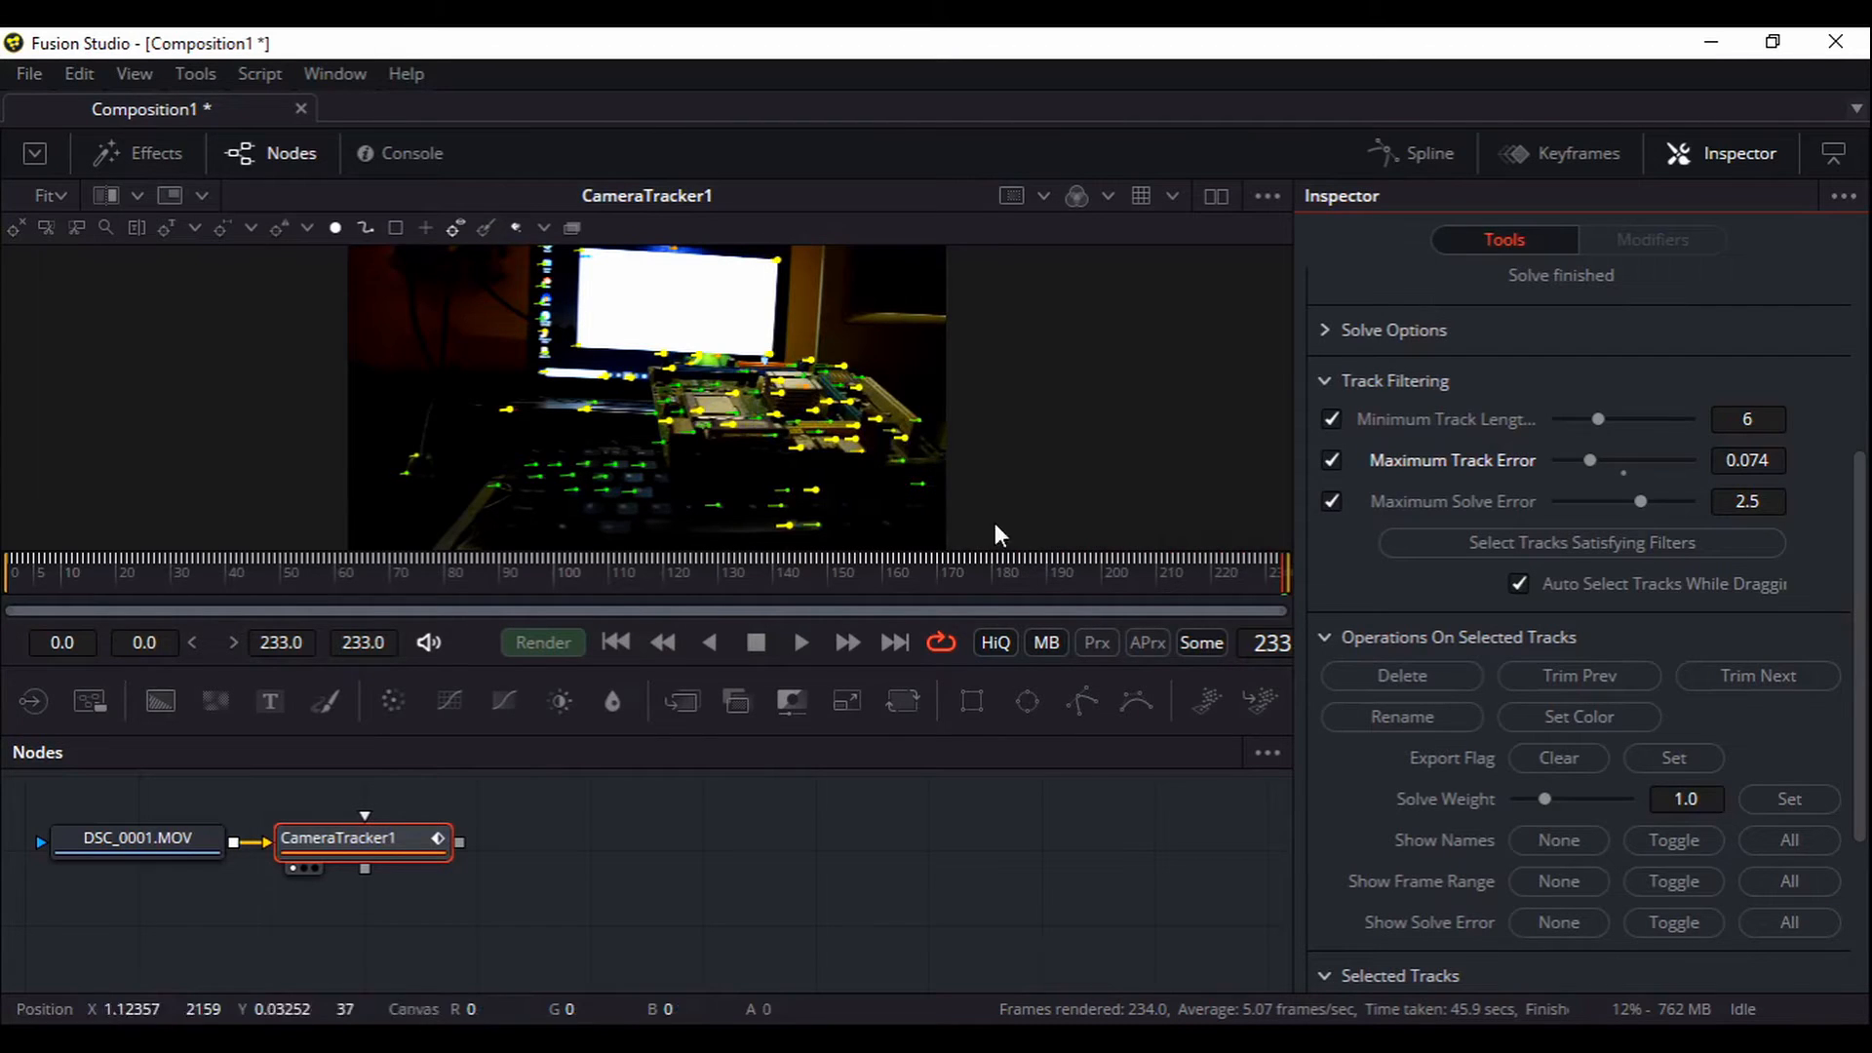
click(1394, 682)
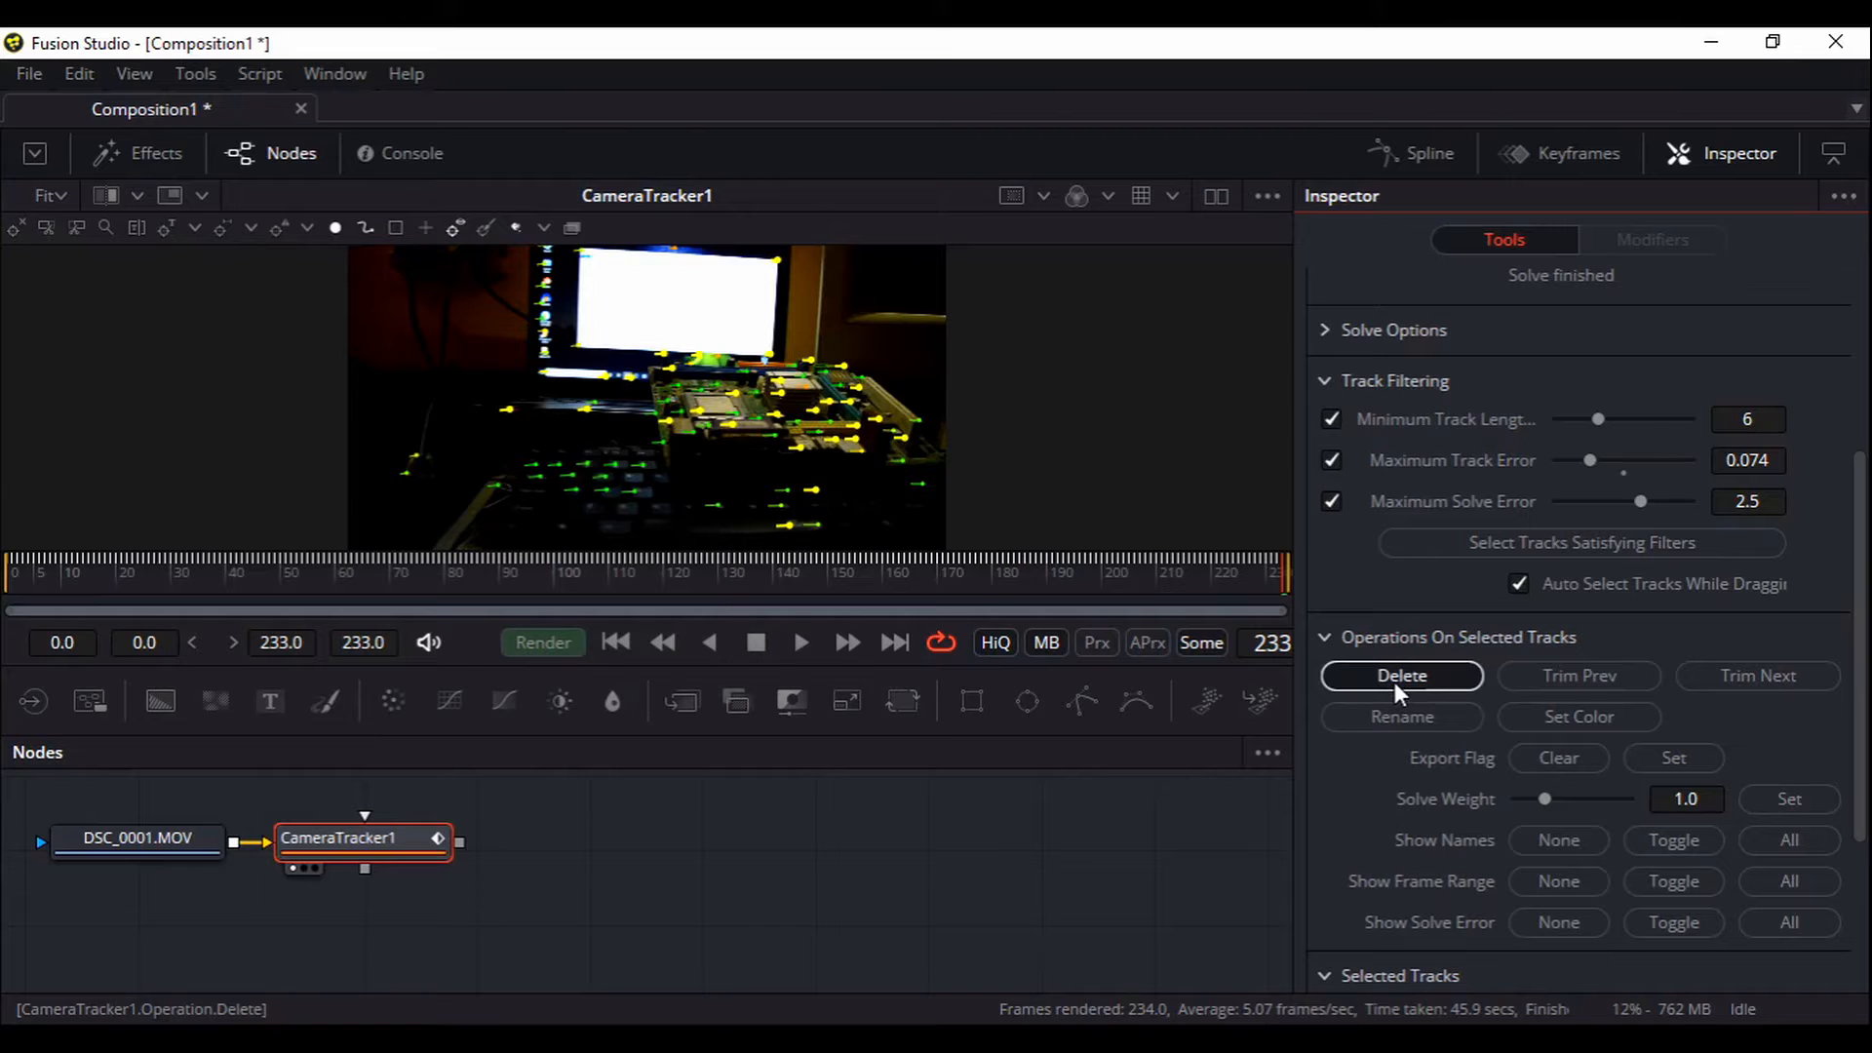
scroll(1400, 682, up, 5)
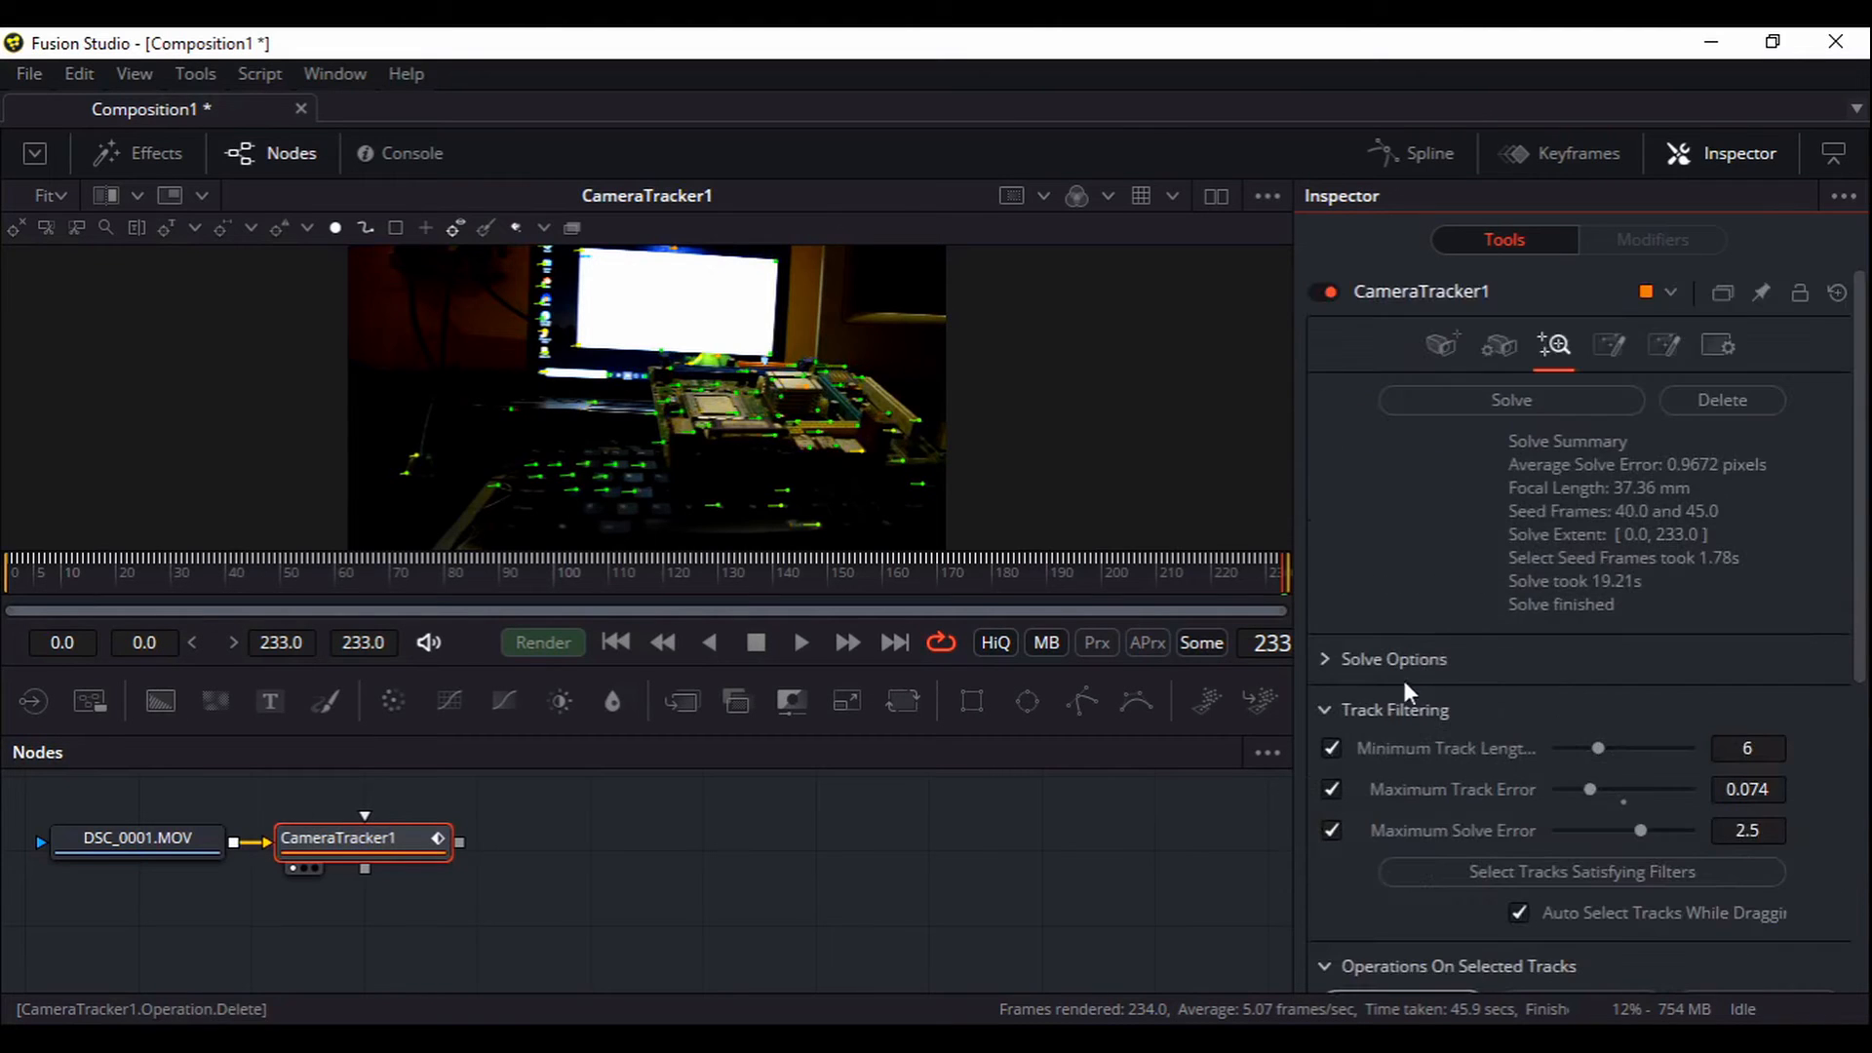
click(1623, 791)
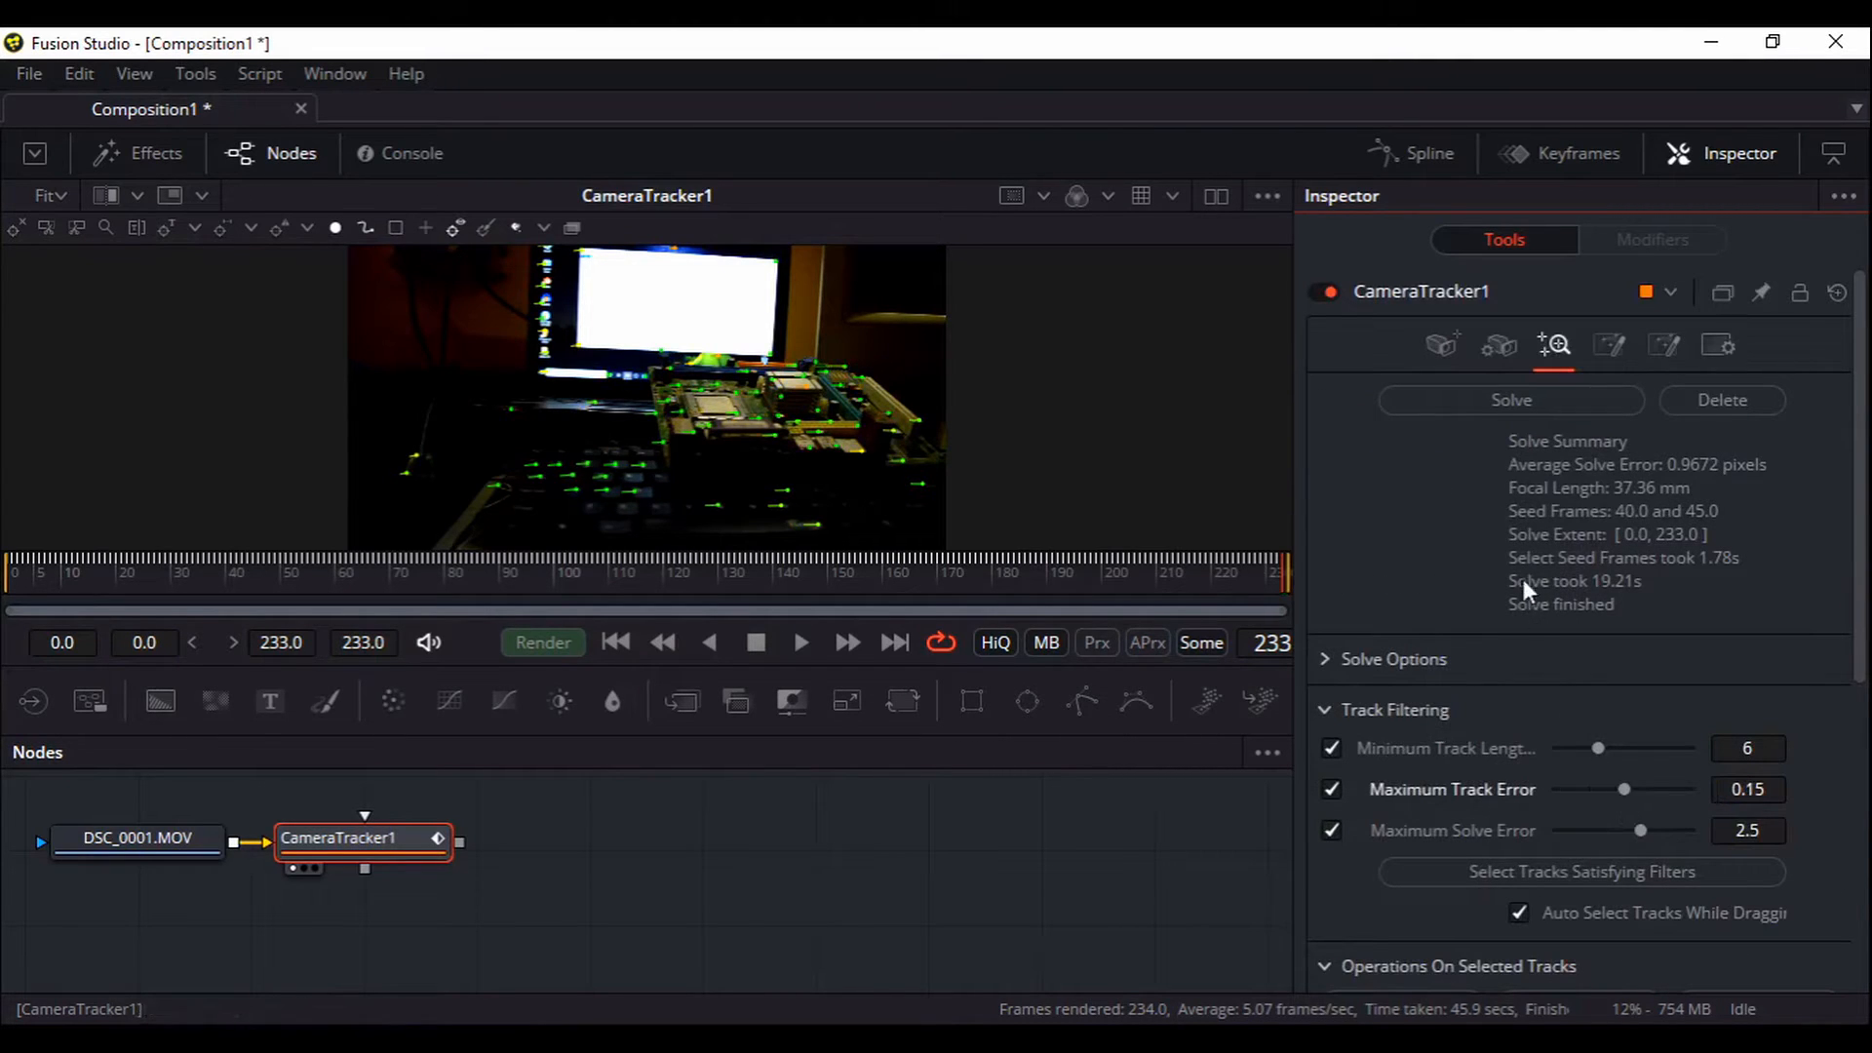
click(1464, 410)
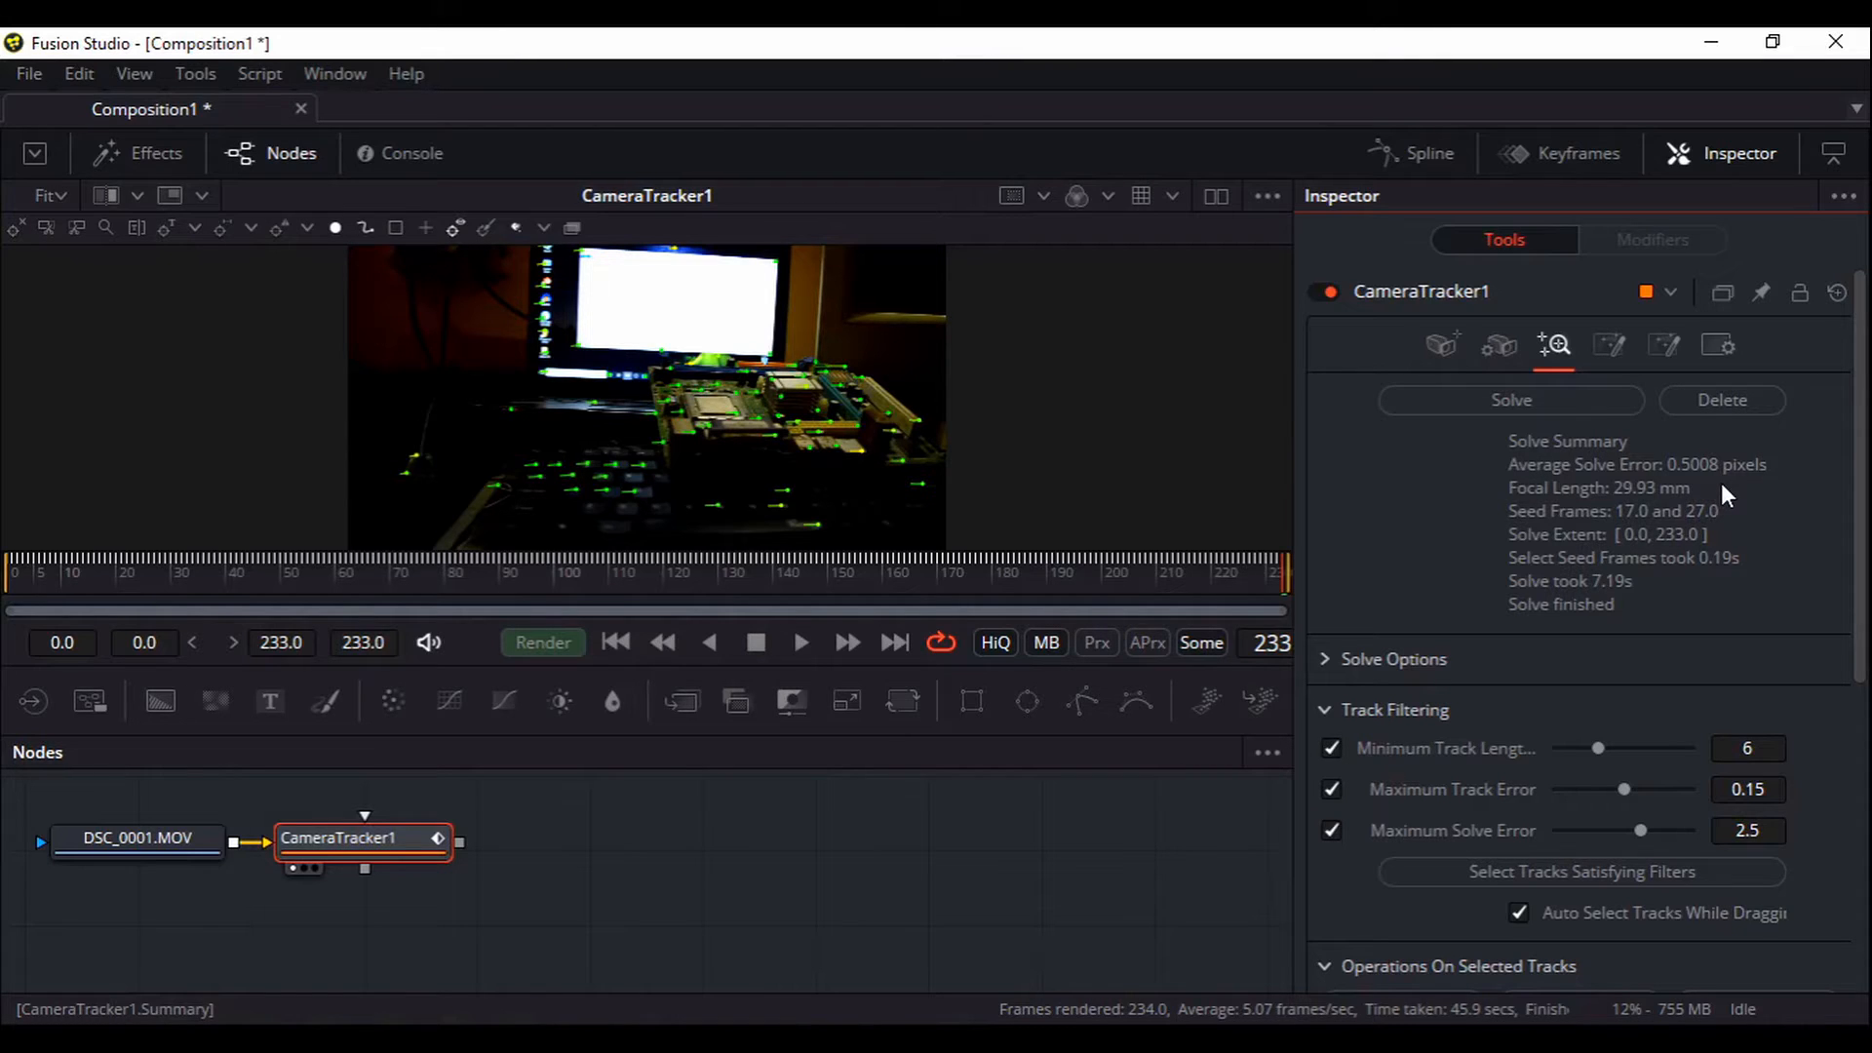
In the Export settings, expand 3D Scene Transform and set the alignment to Unaligned
click(1611, 351)
click(1327, 495)
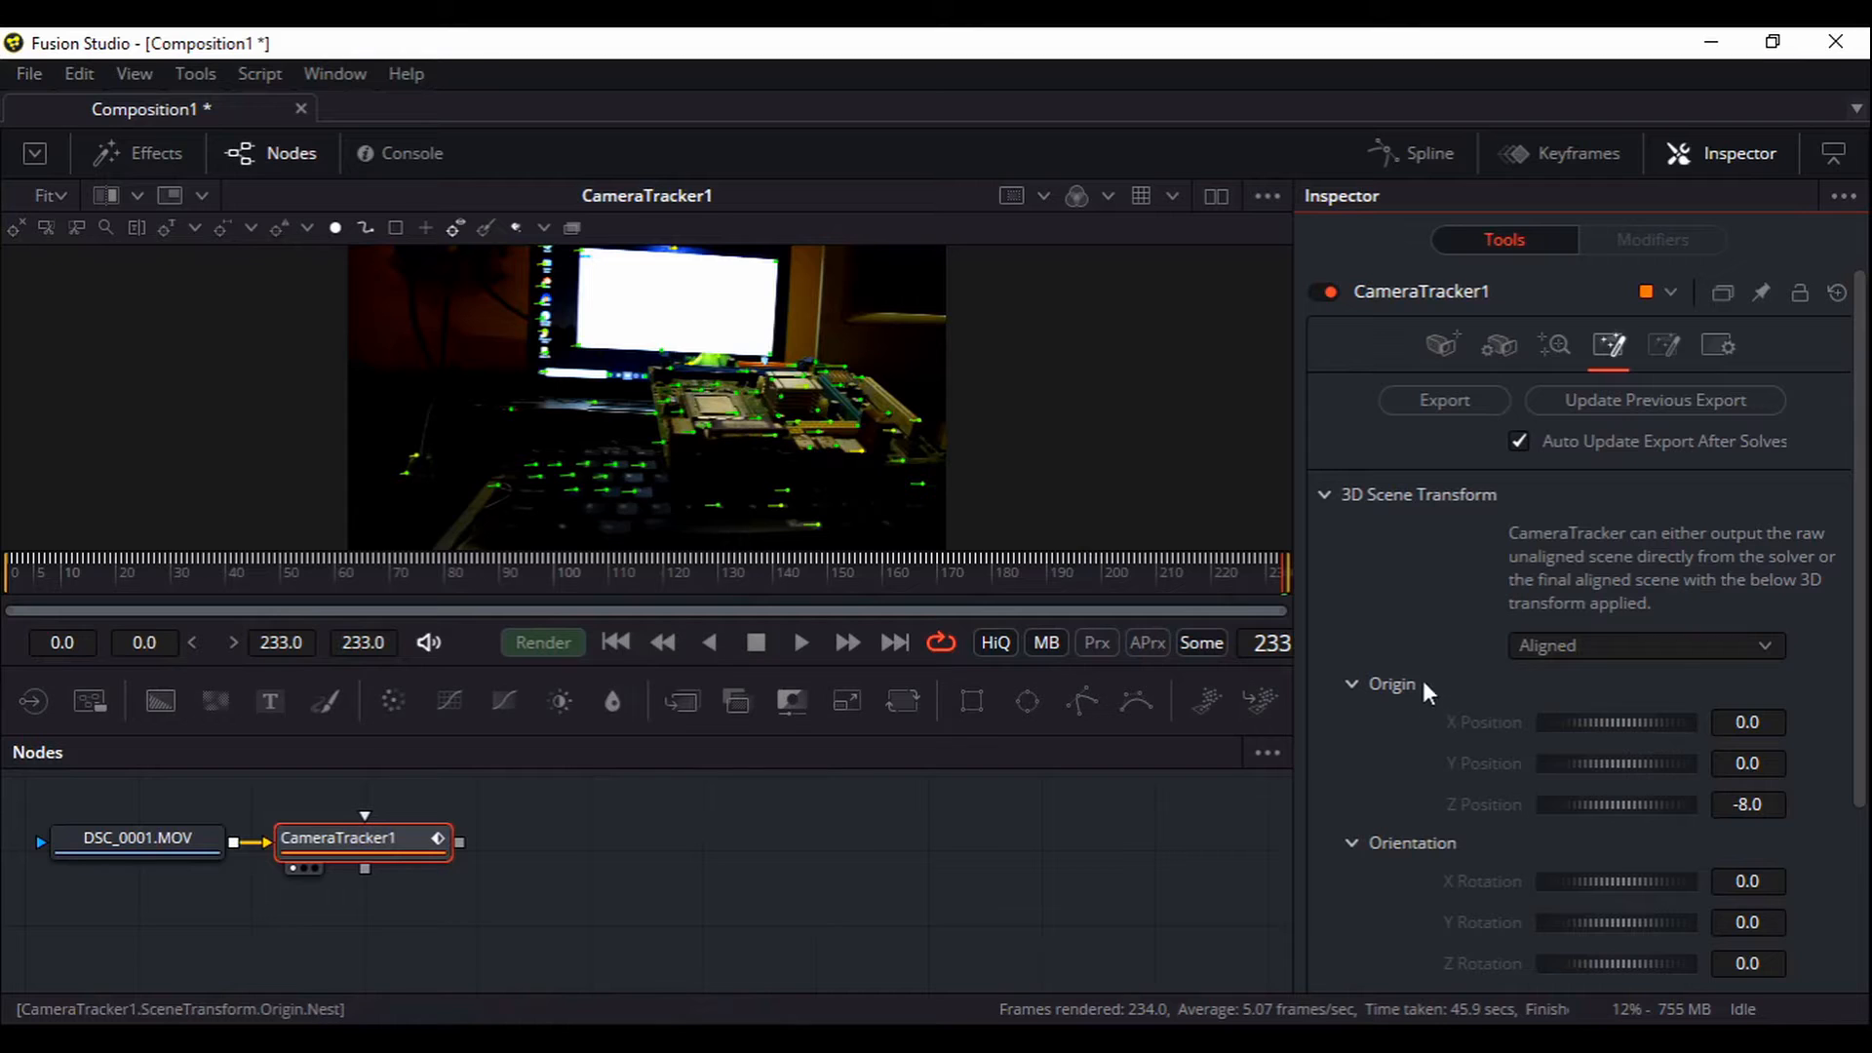
scroll(1459, 669, down, 3)
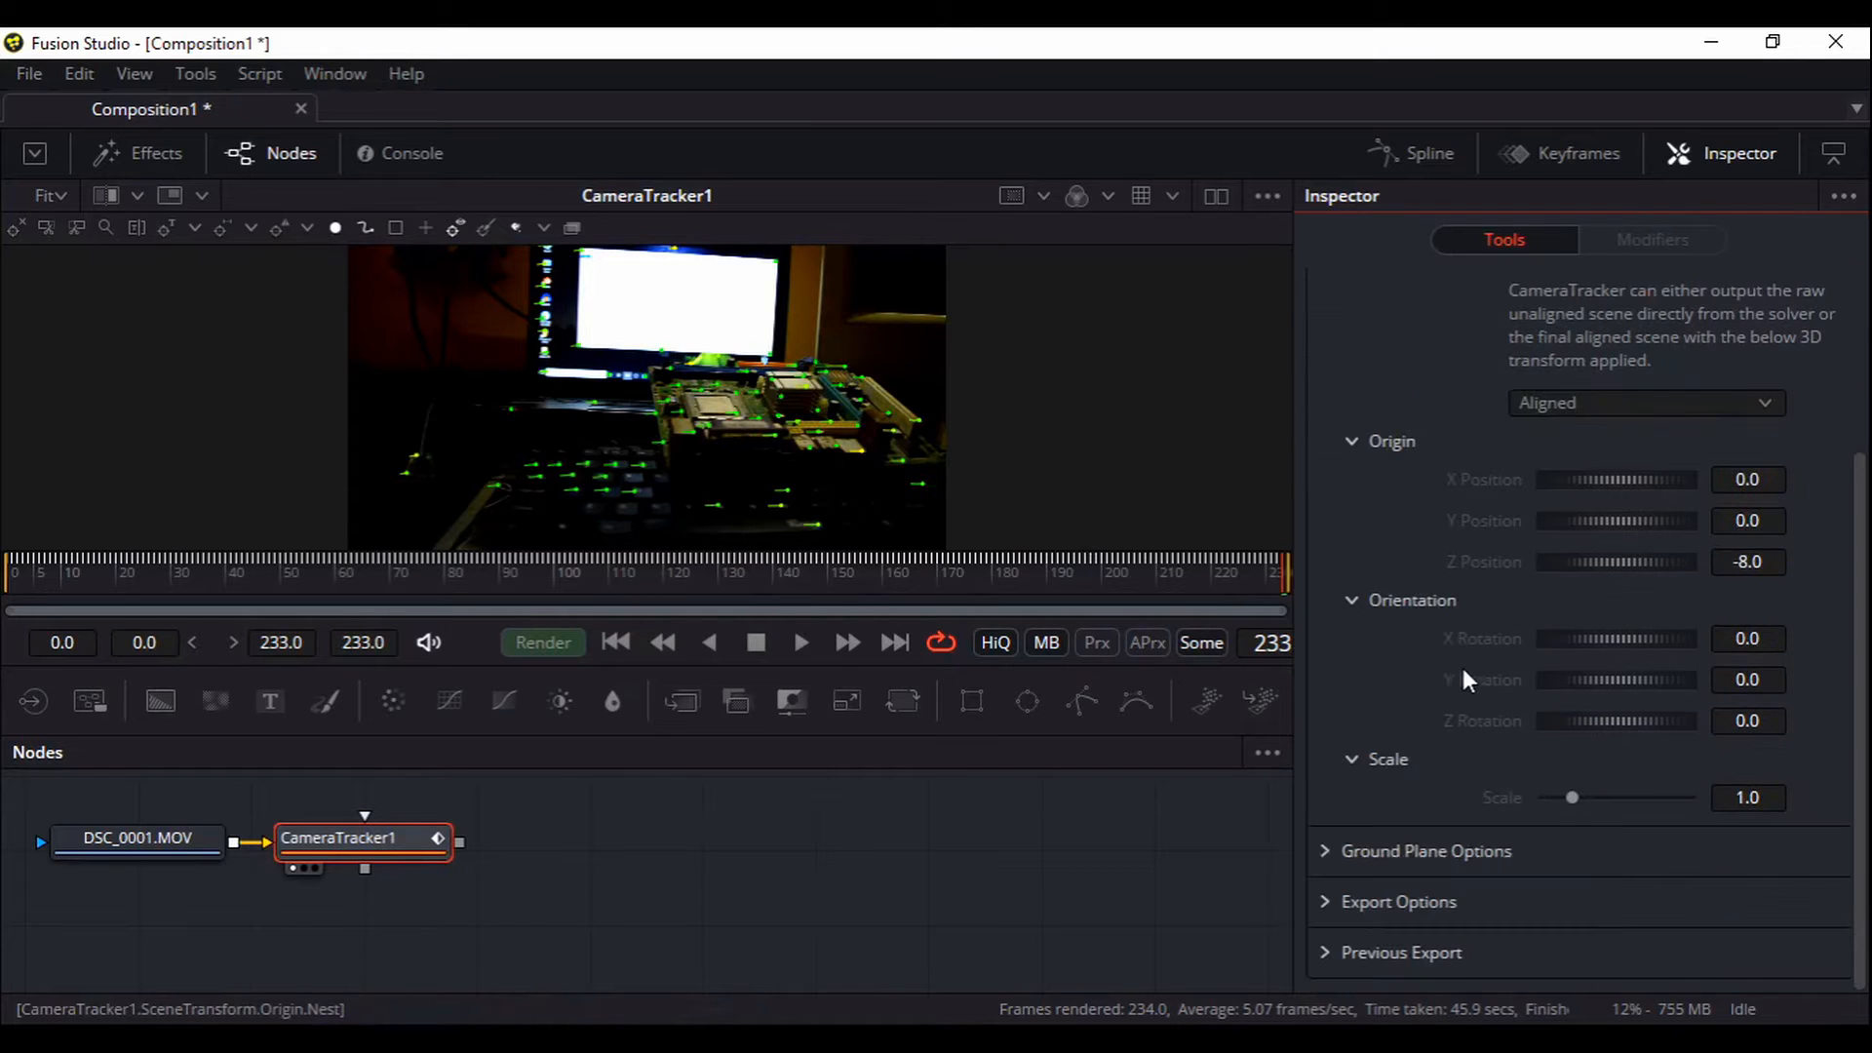
click(1617, 404)
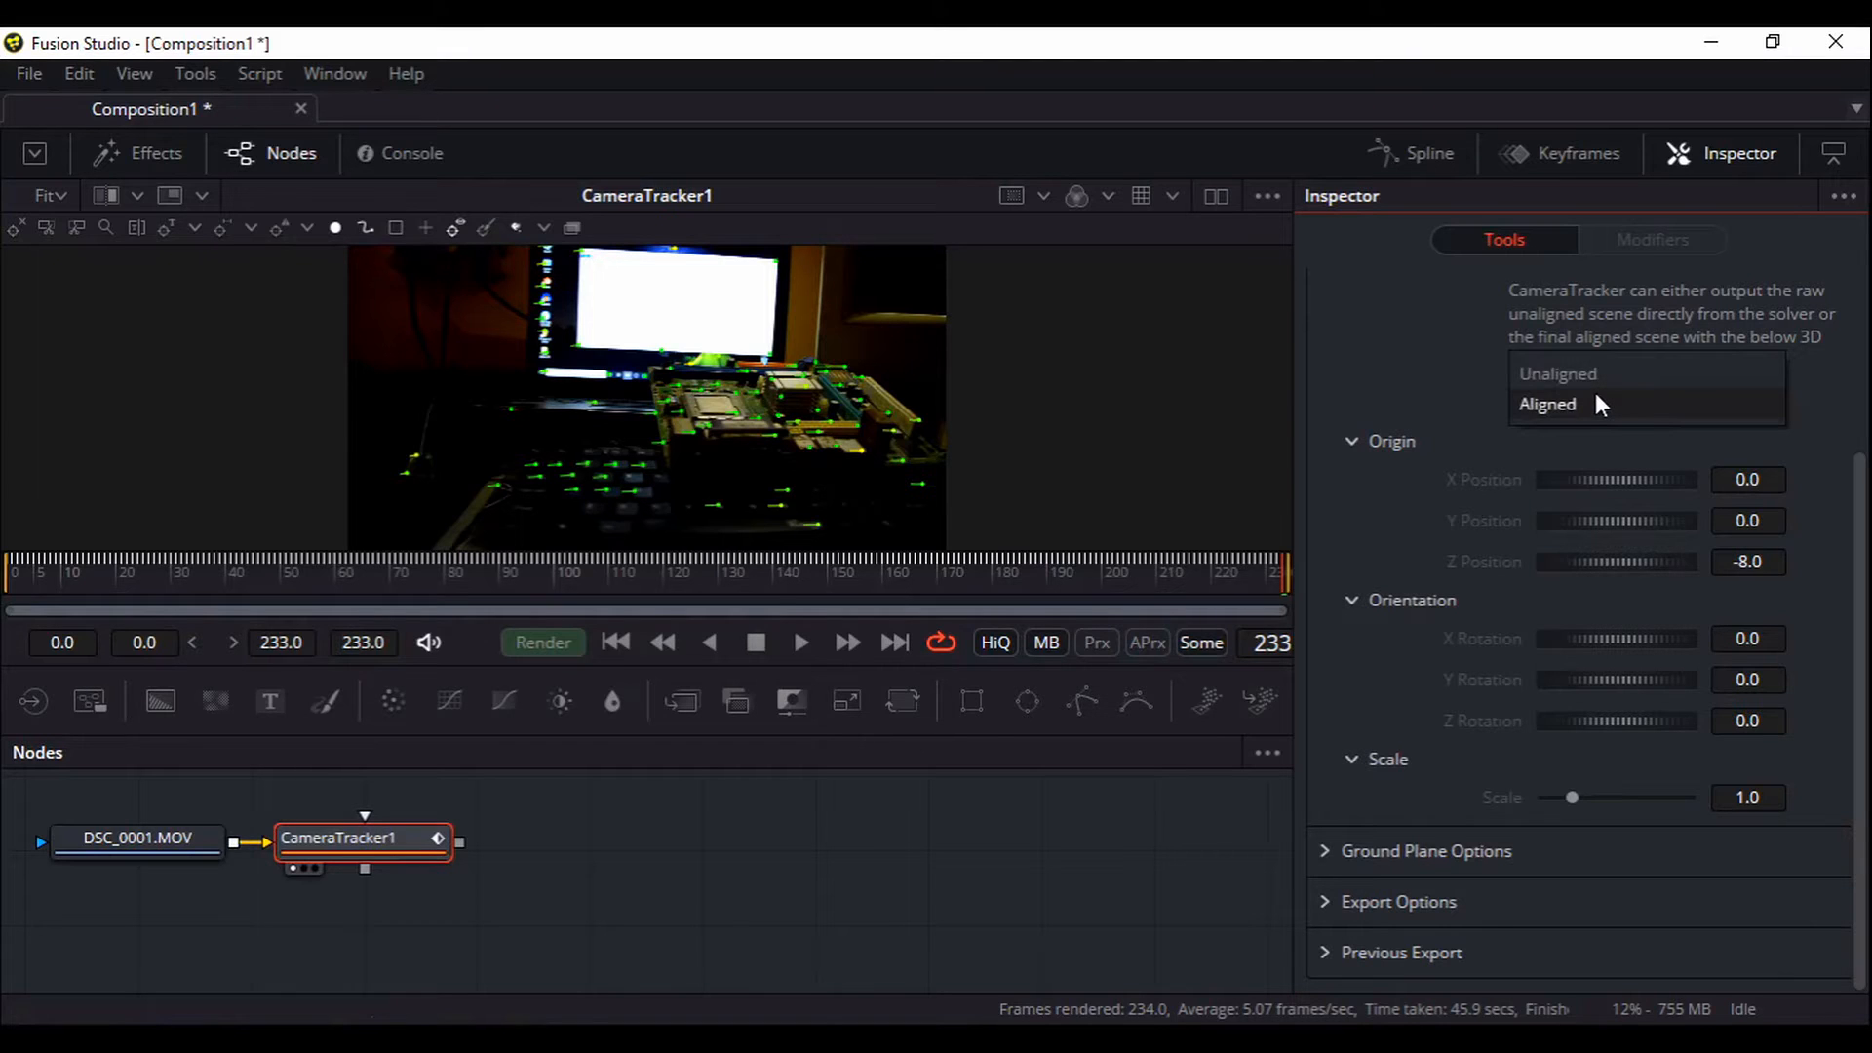
click(1620, 406)
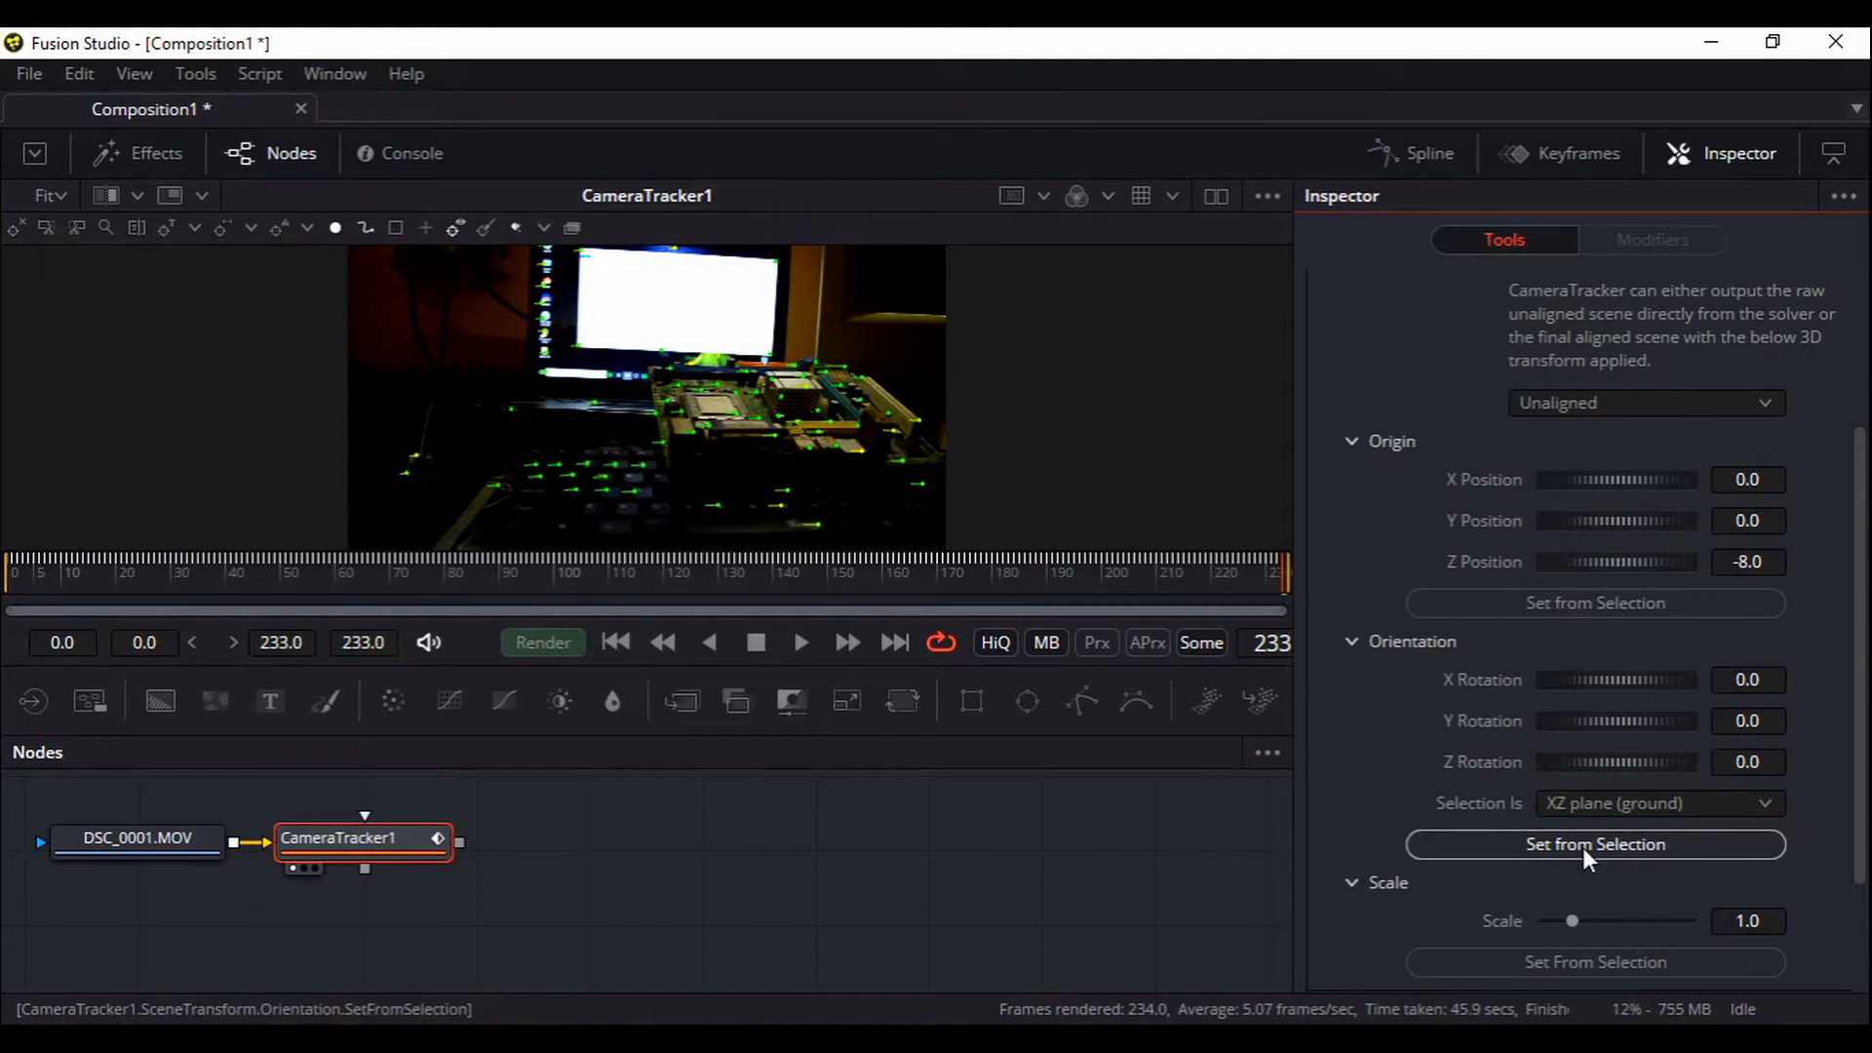
scroll(1443, 721, down, 3)
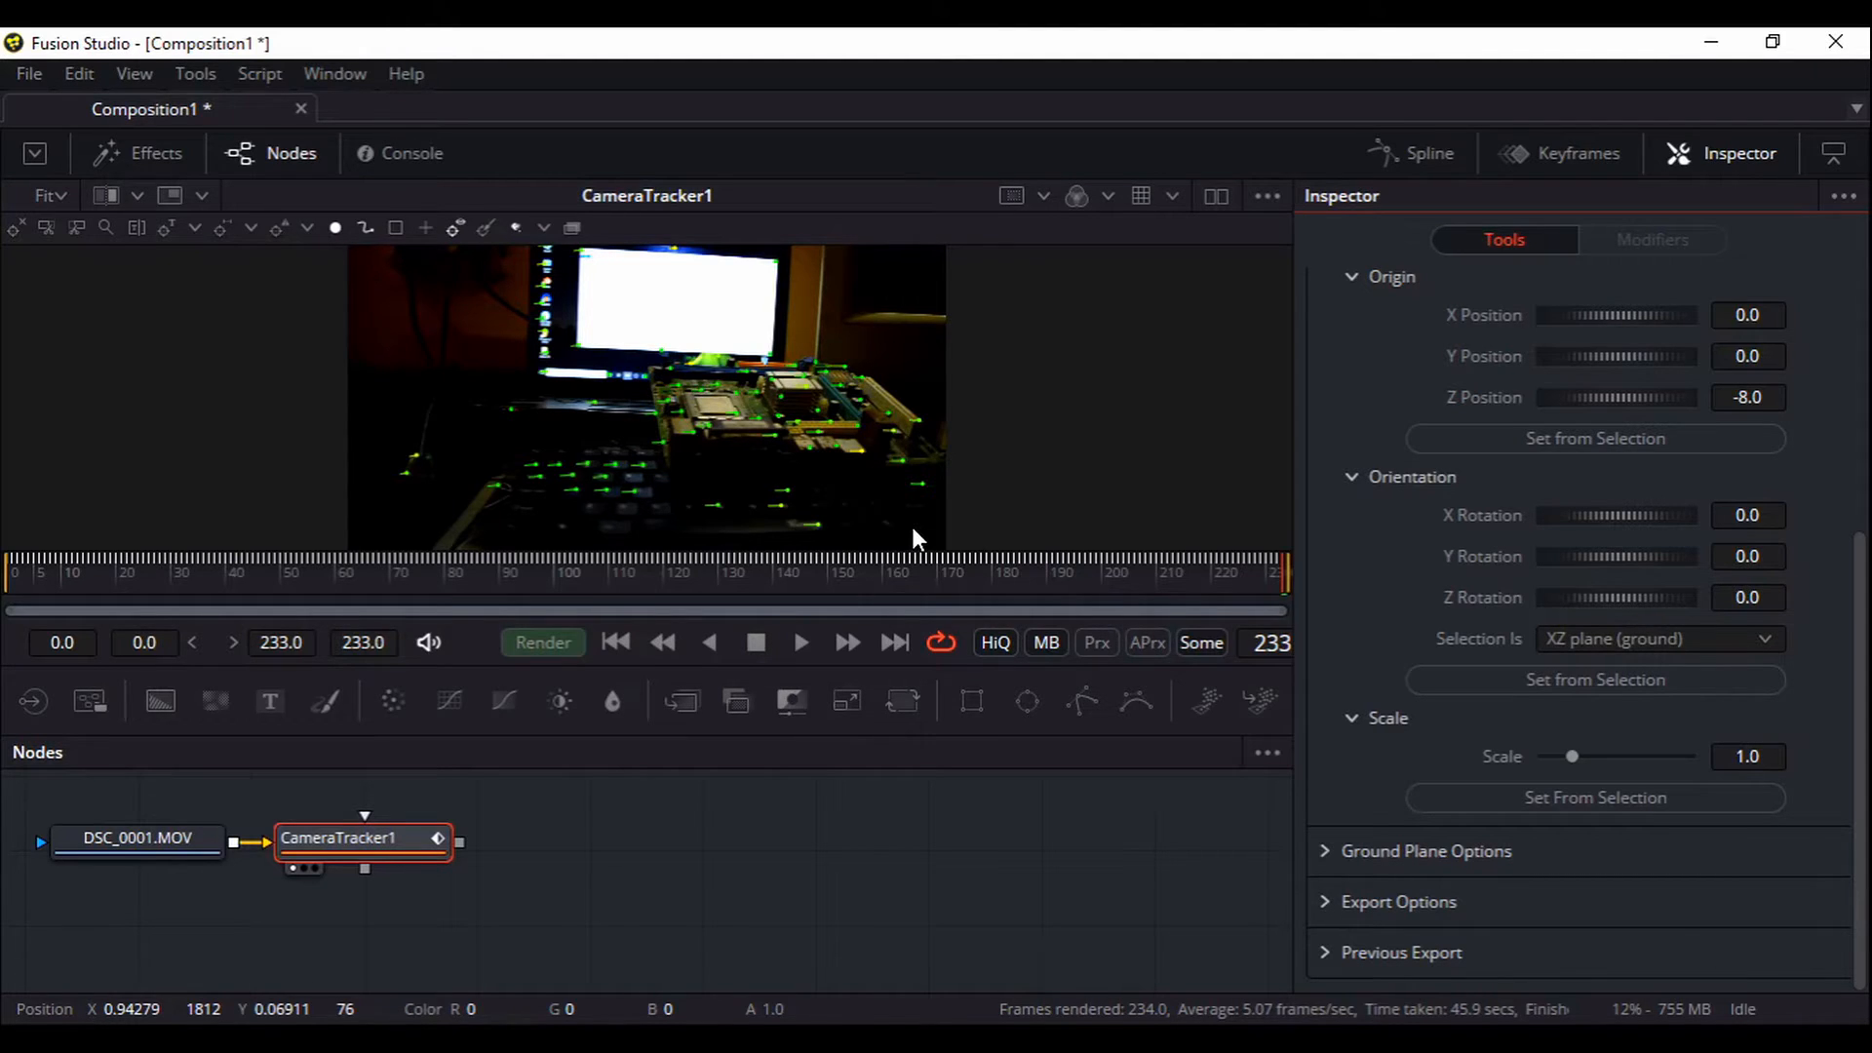
click(1655, 637)
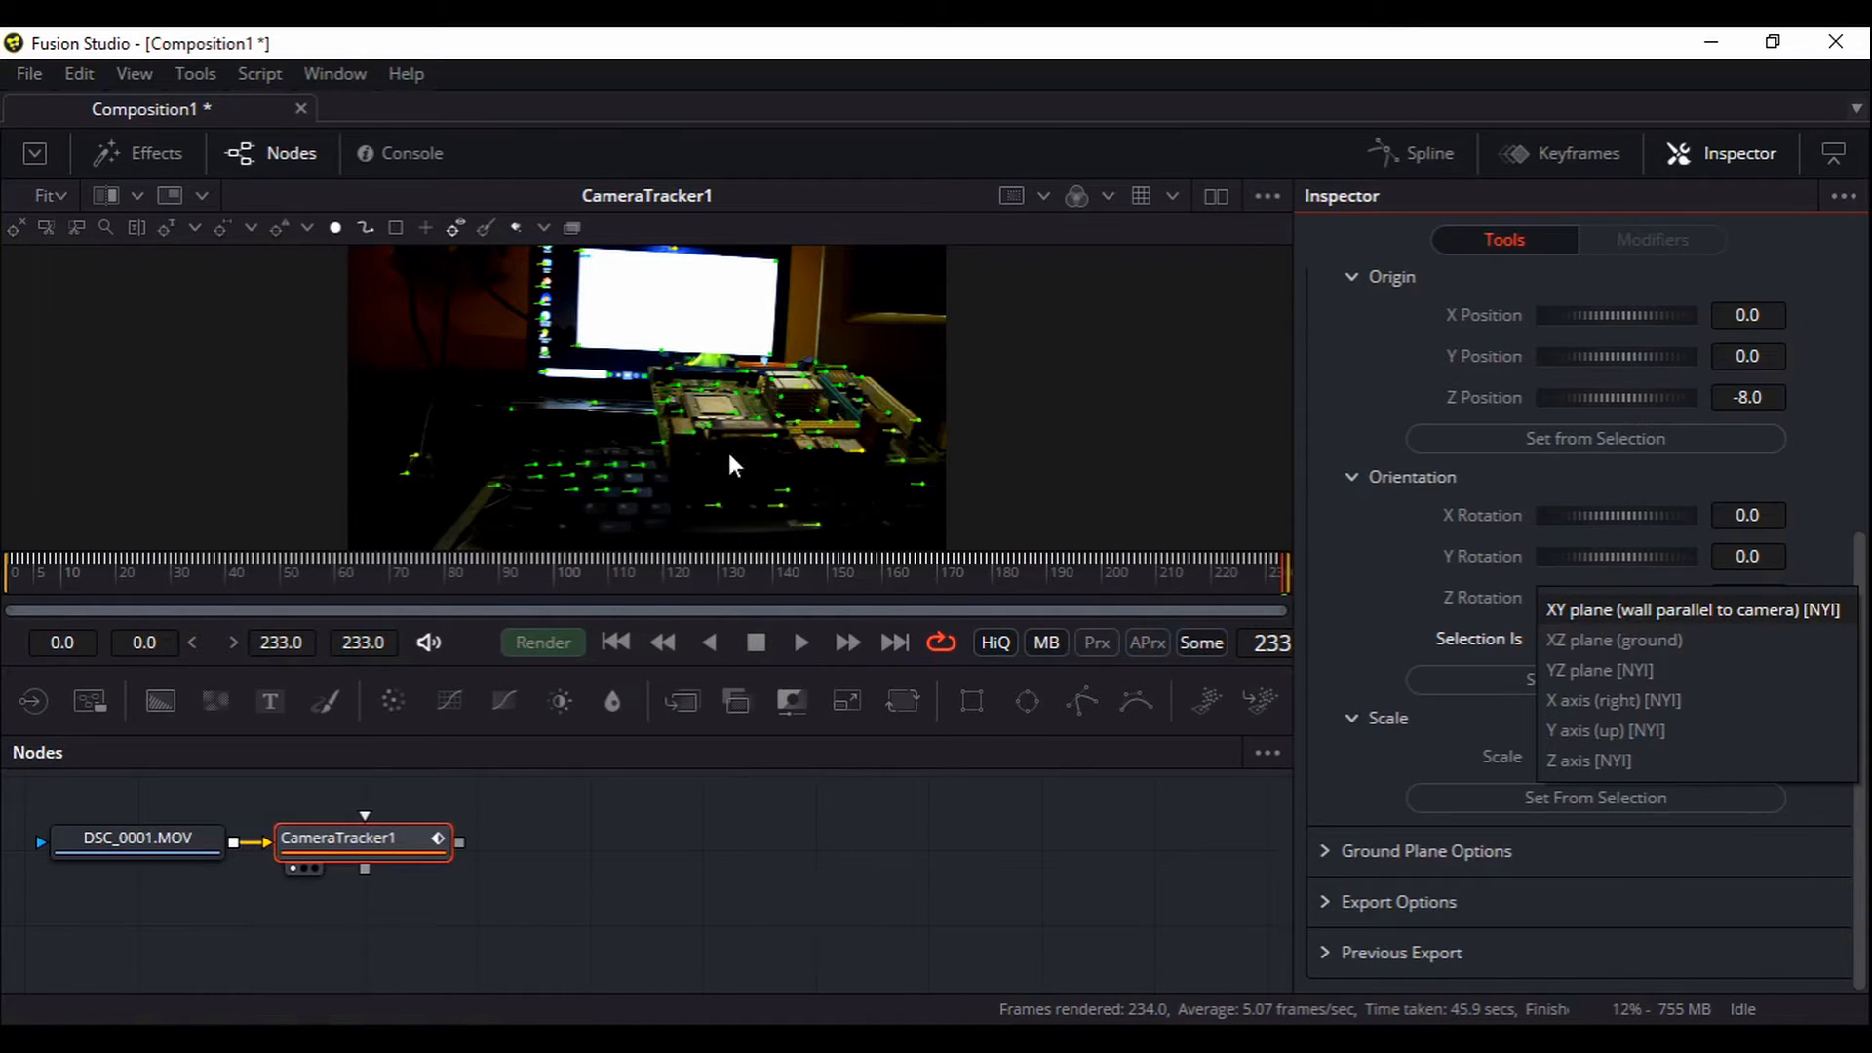
click(1400, 639)
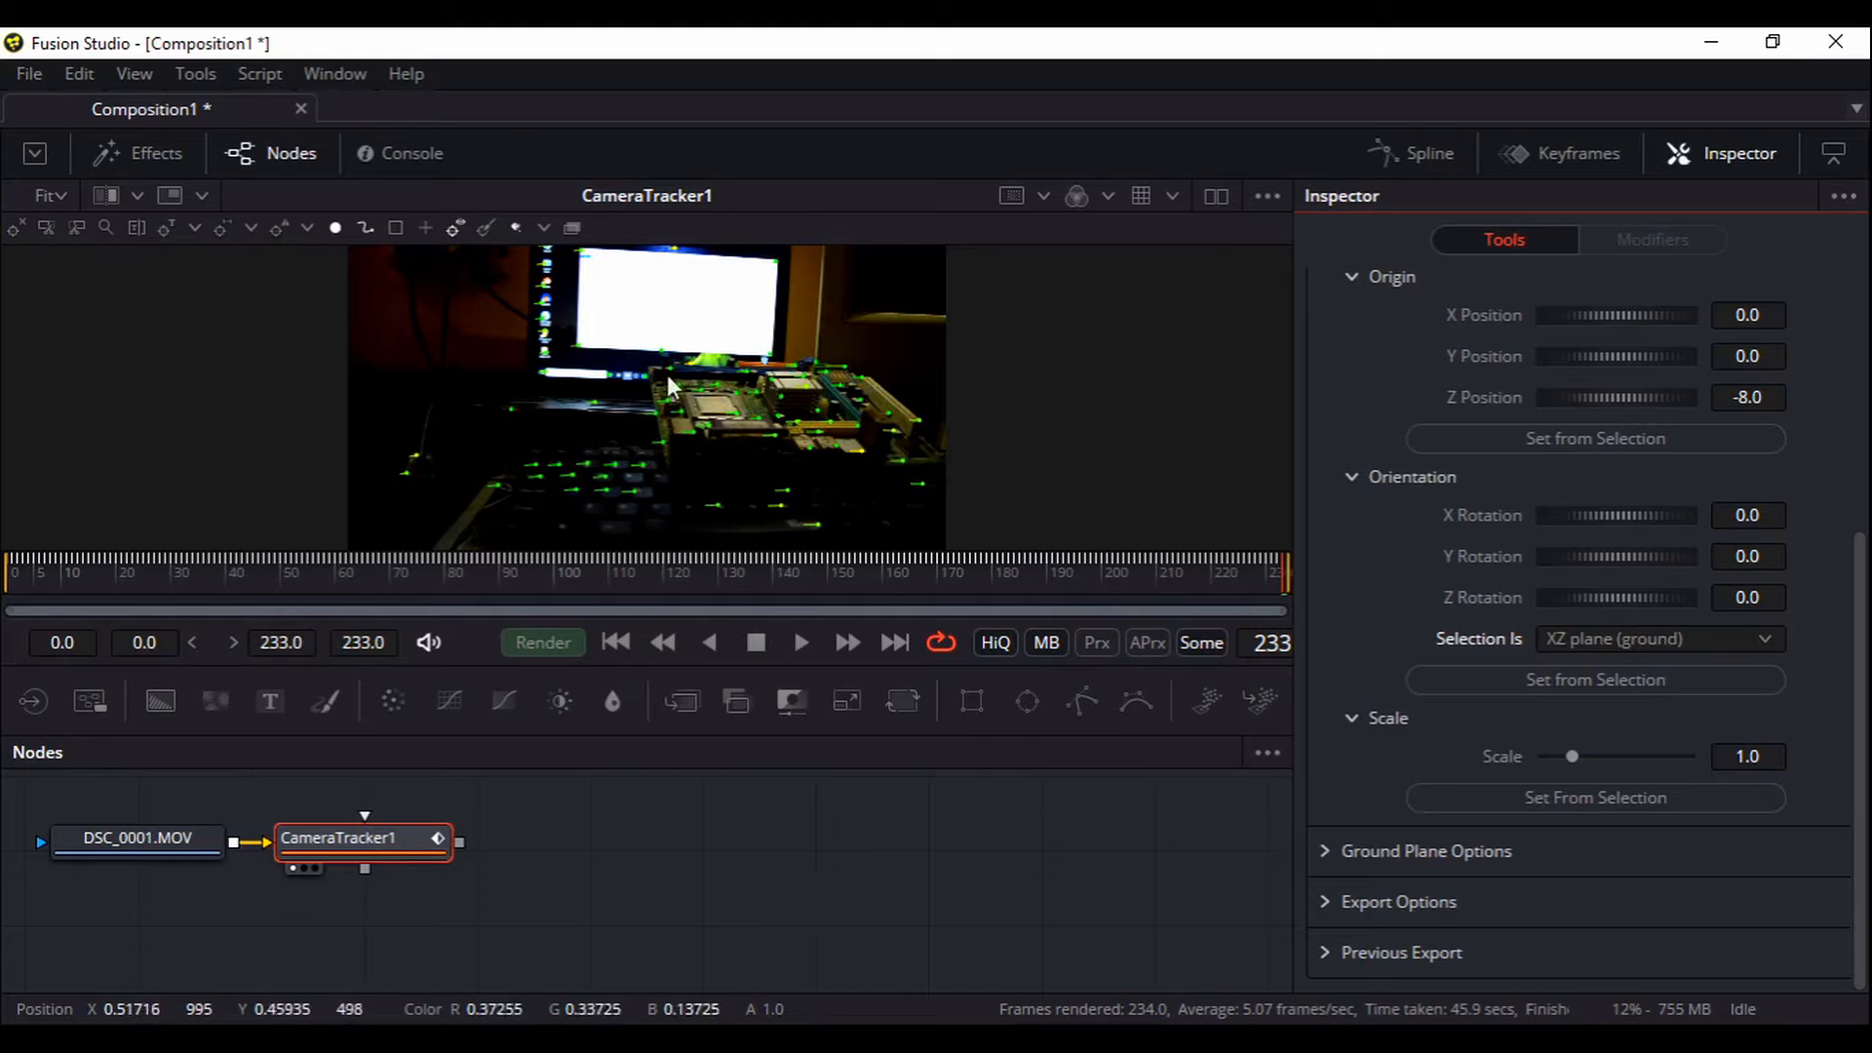
Orient the scene from the box-selected motherboard ground tracks (X rotation 17.84407)
drag(647, 366, 928, 470)
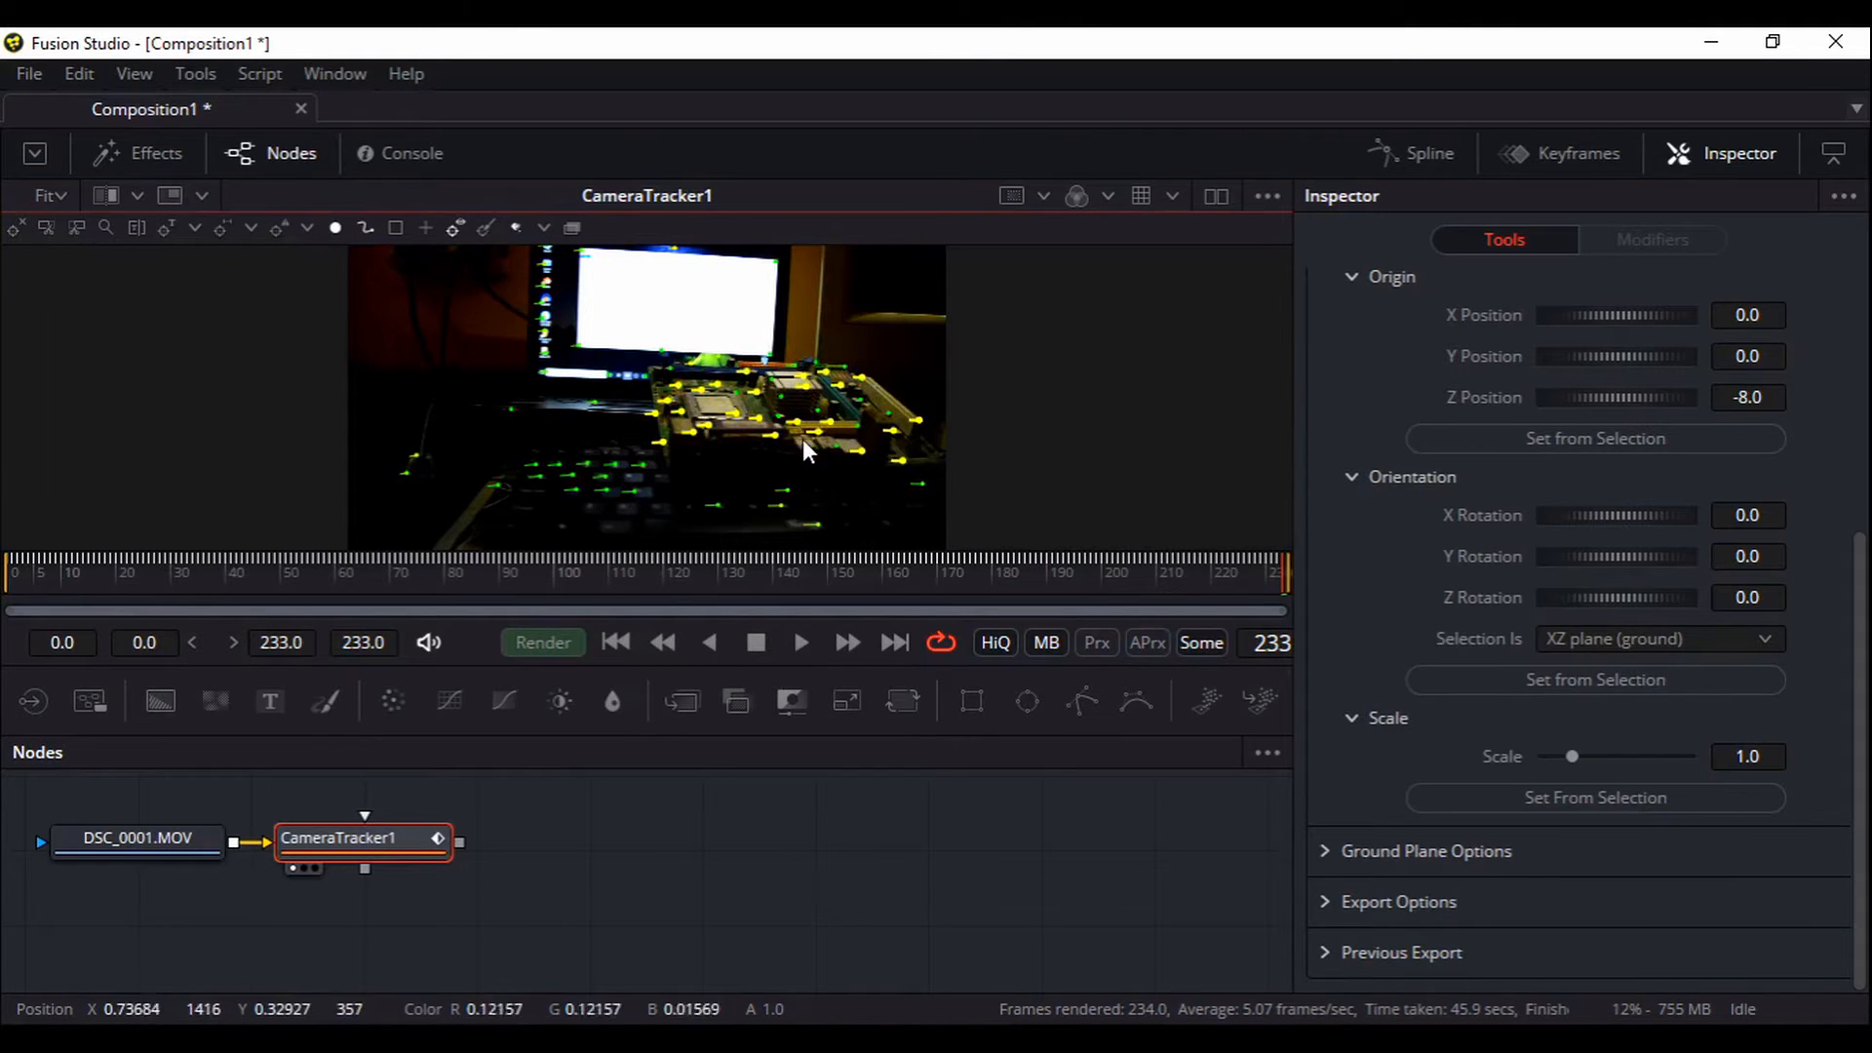
click(1626, 686)
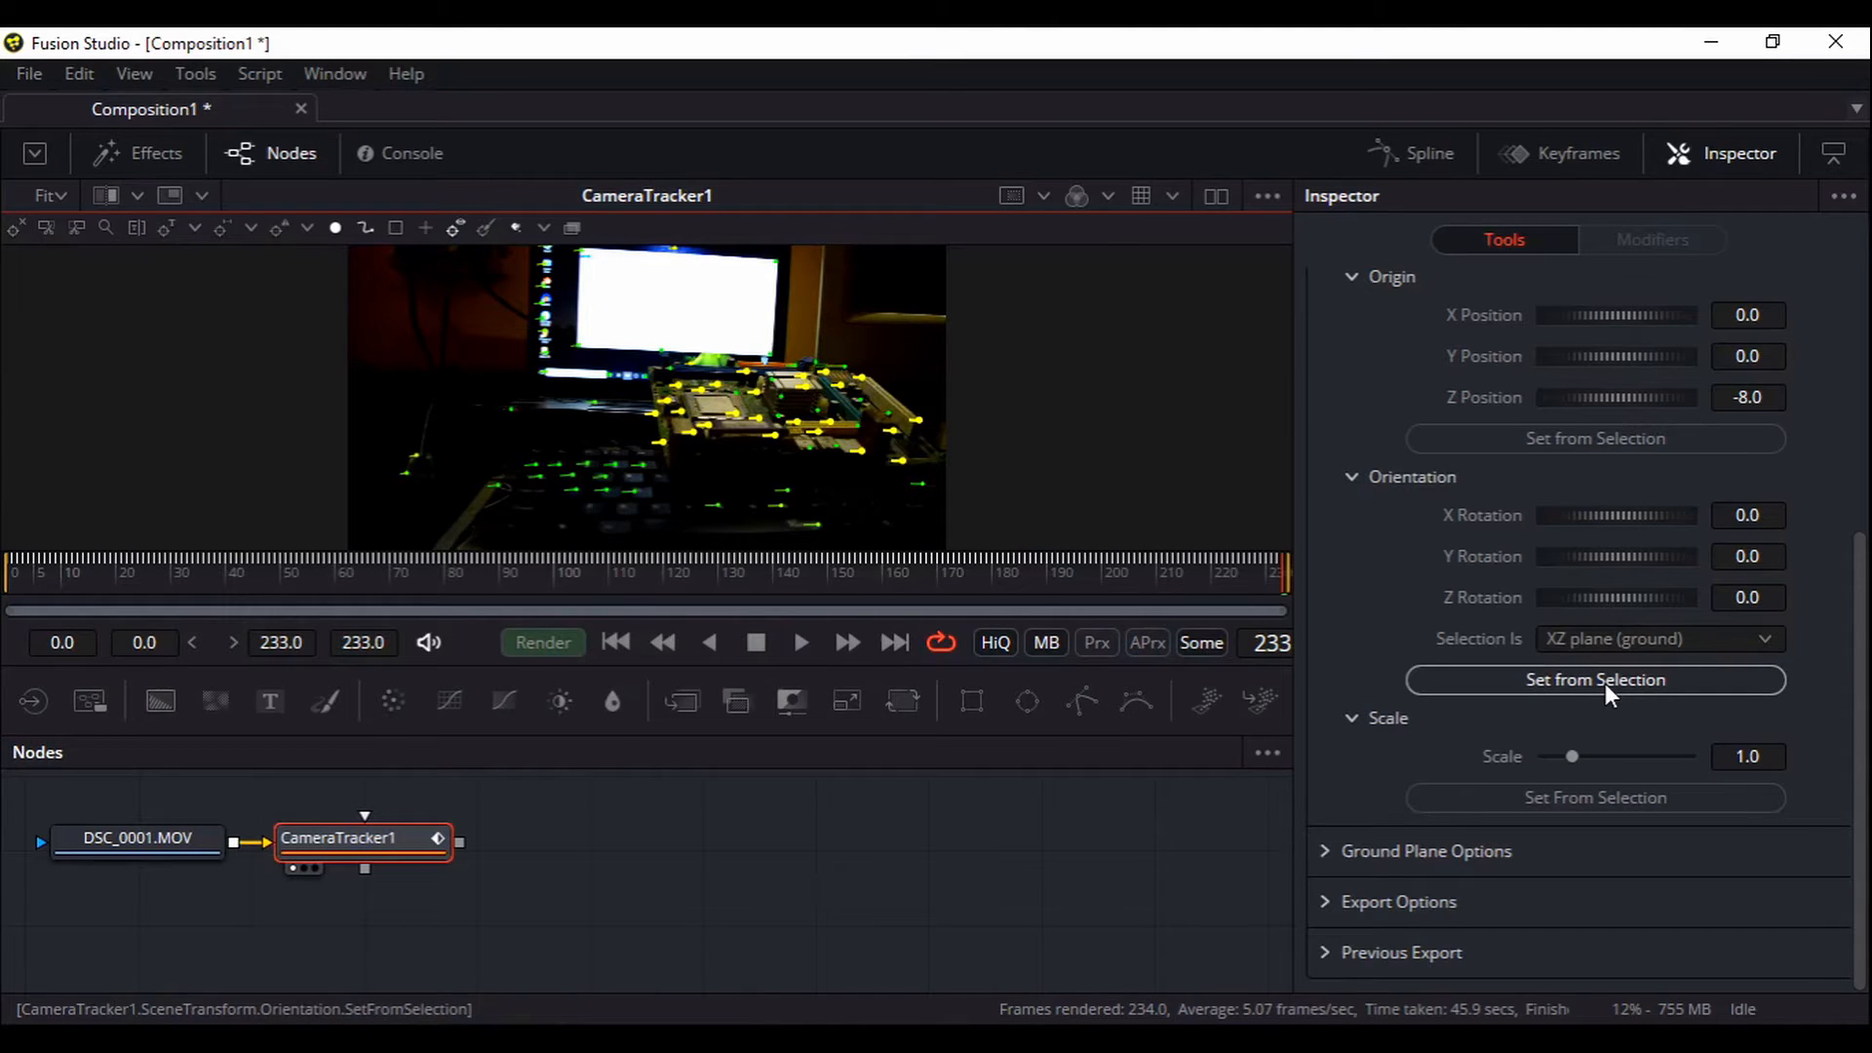
click(1623, 685)
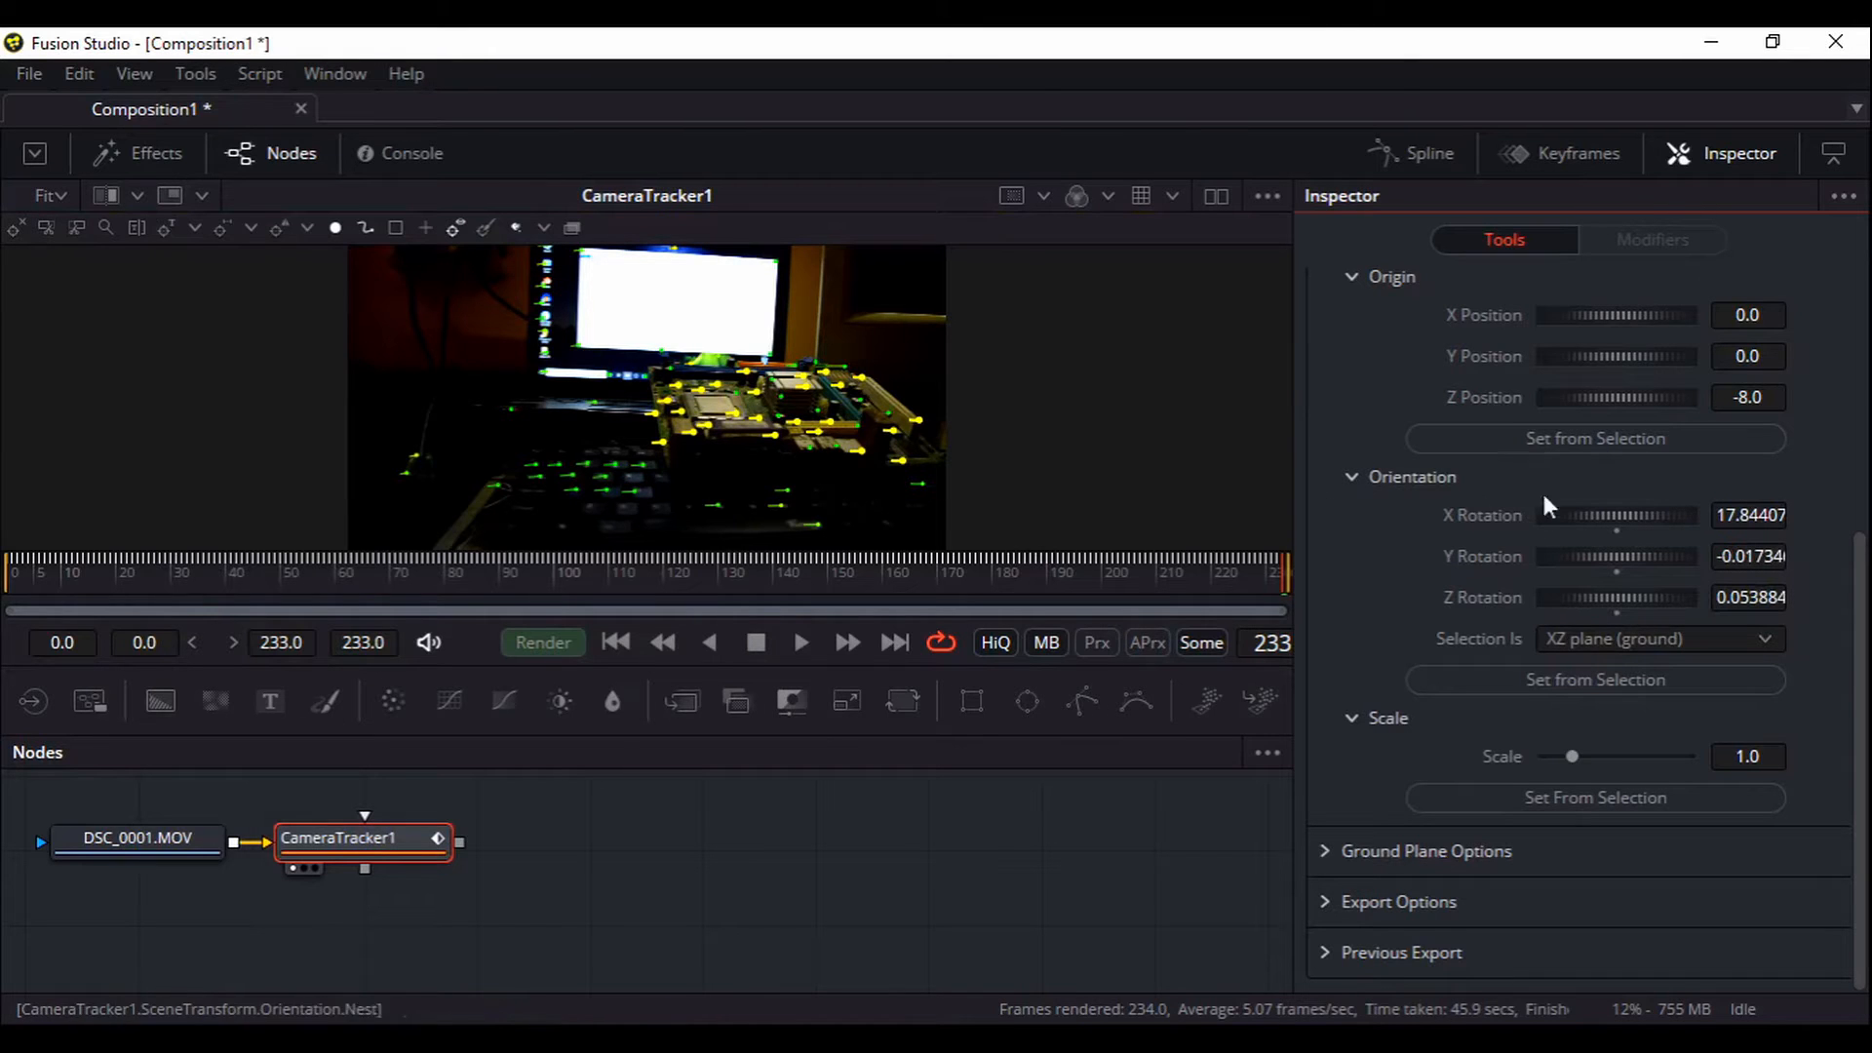
Set the scene origin from a single selected track (-1.015, -0.128, -2.896)
click(852, 468)
click(800, 421)
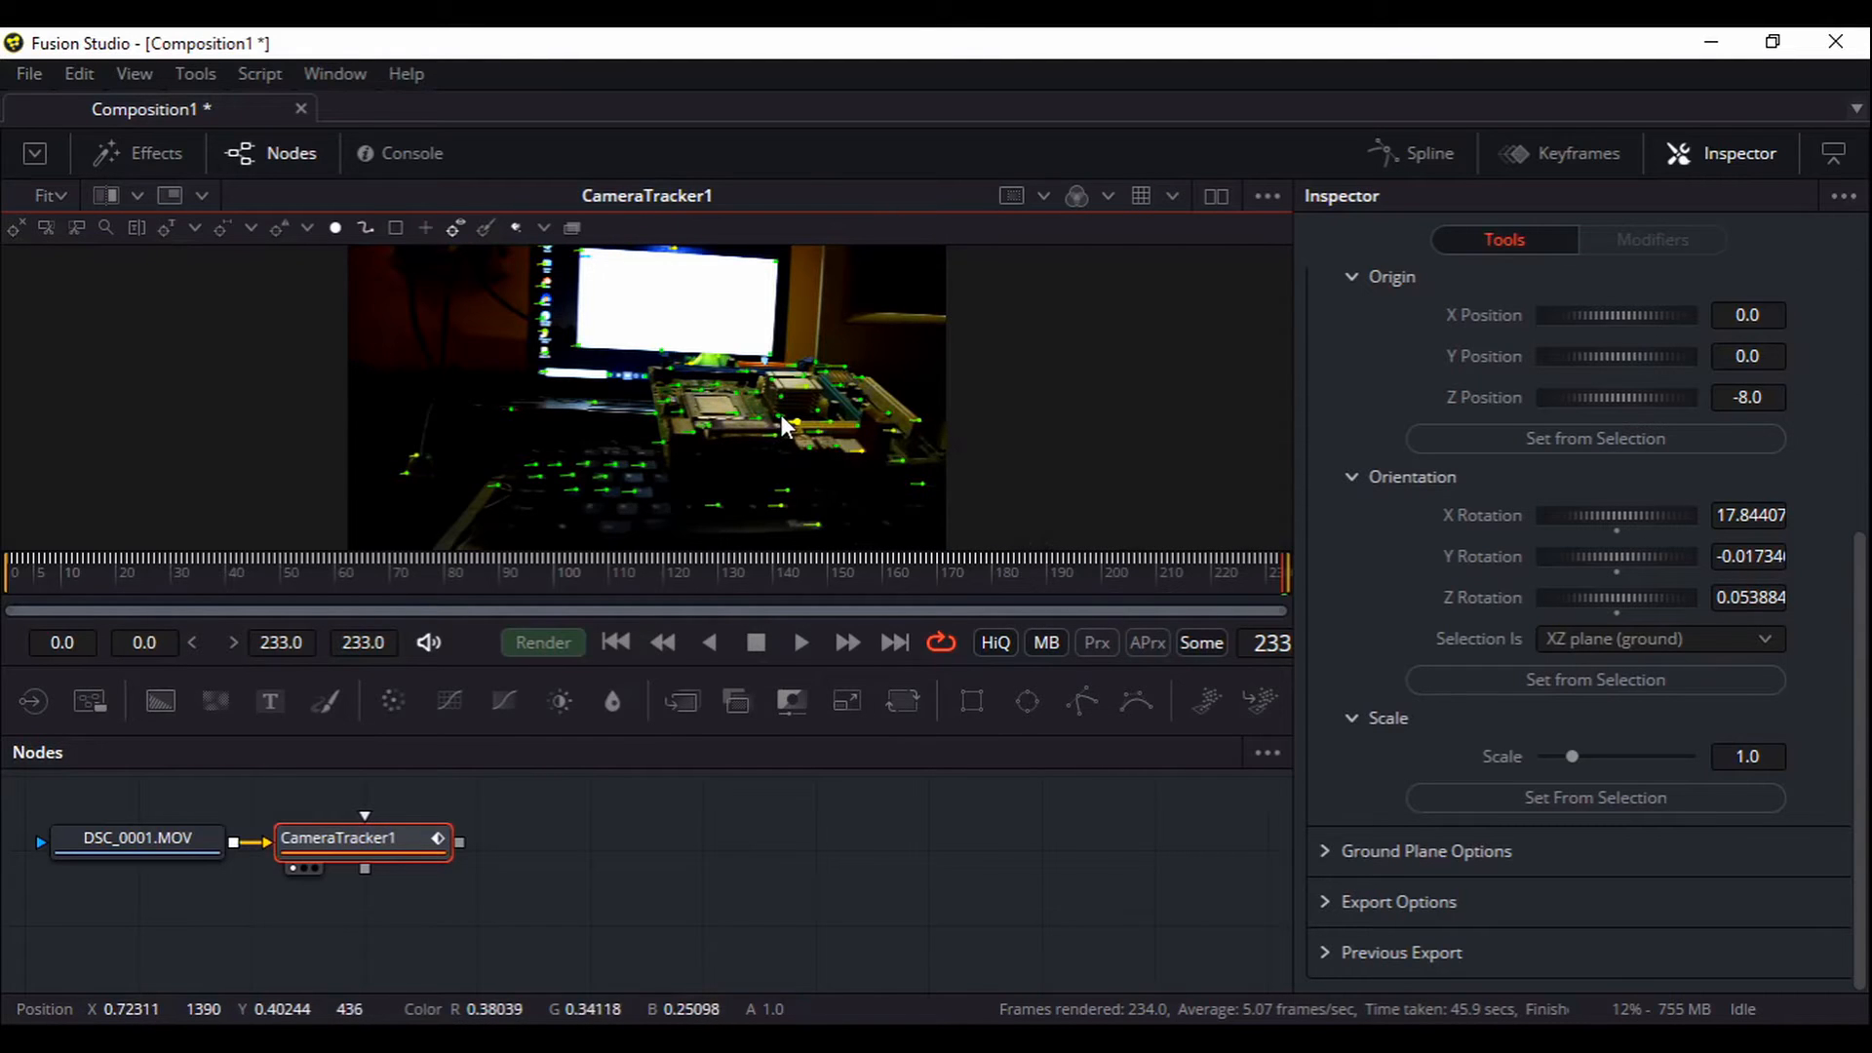
mouse_move(829, 425)
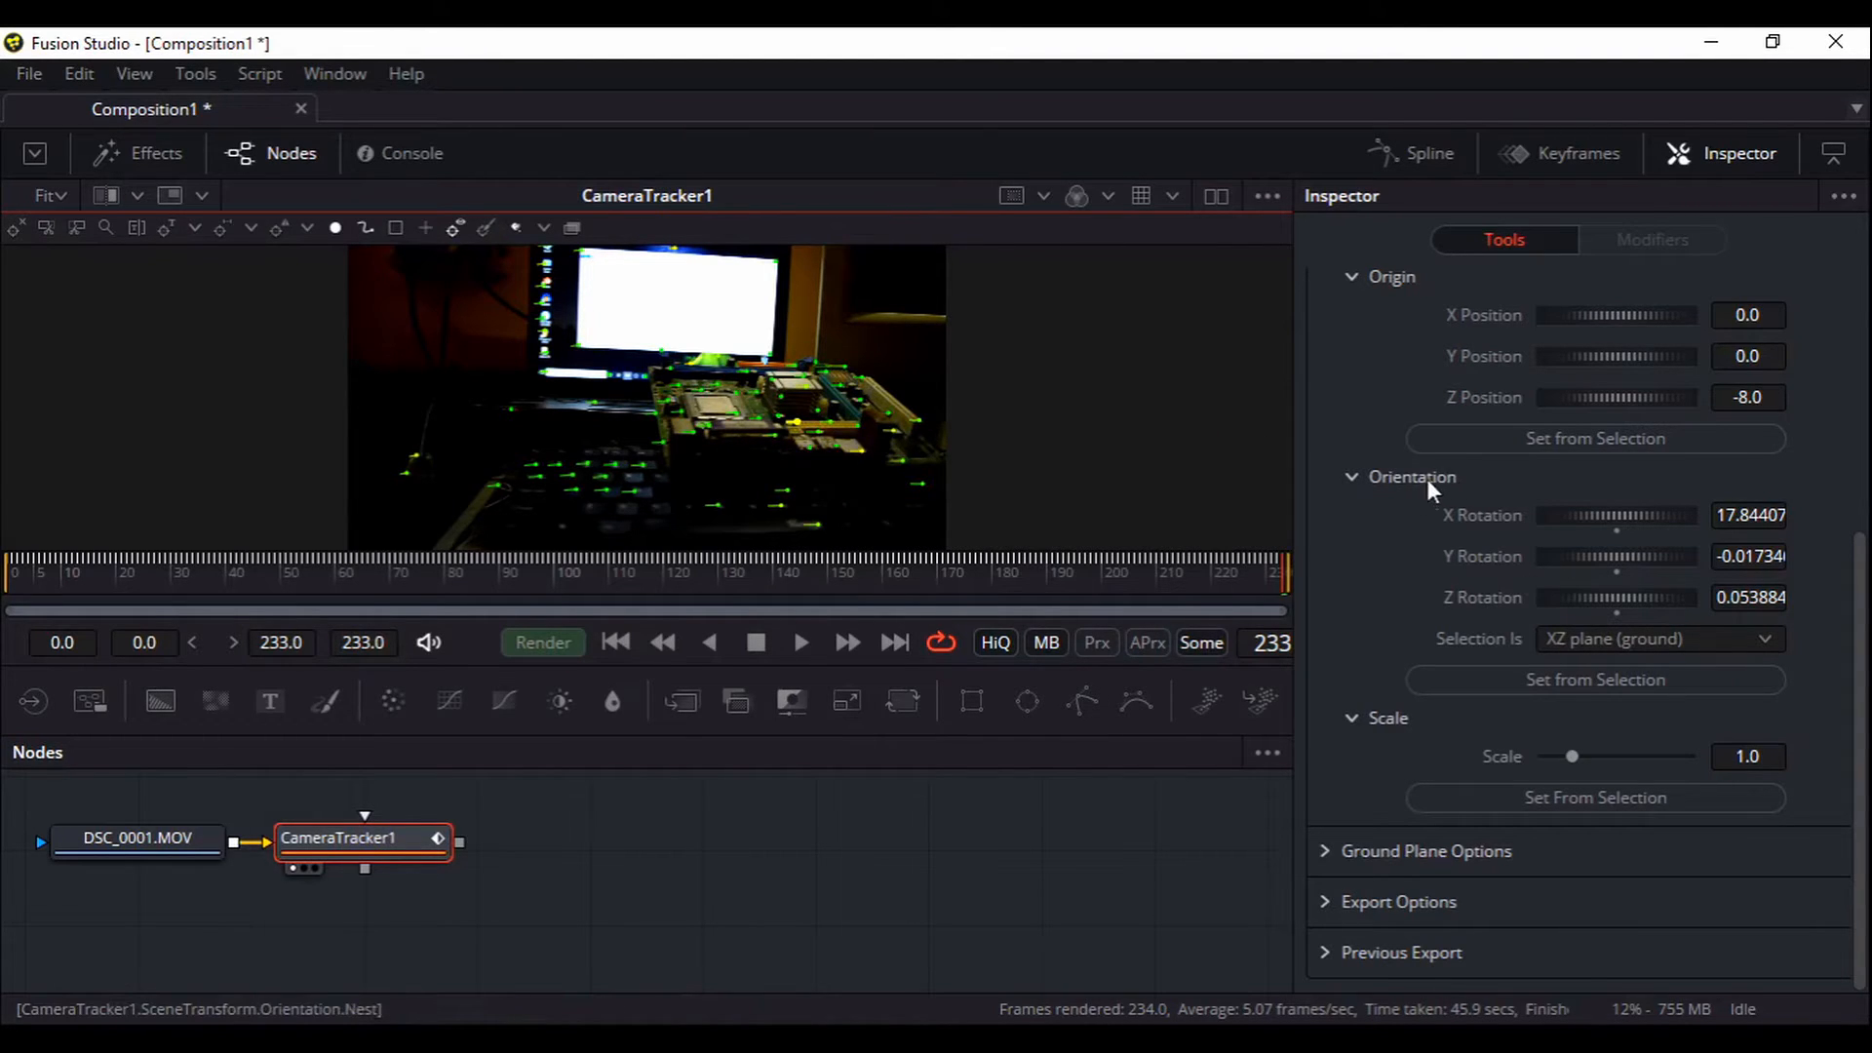
click(1541, 429)
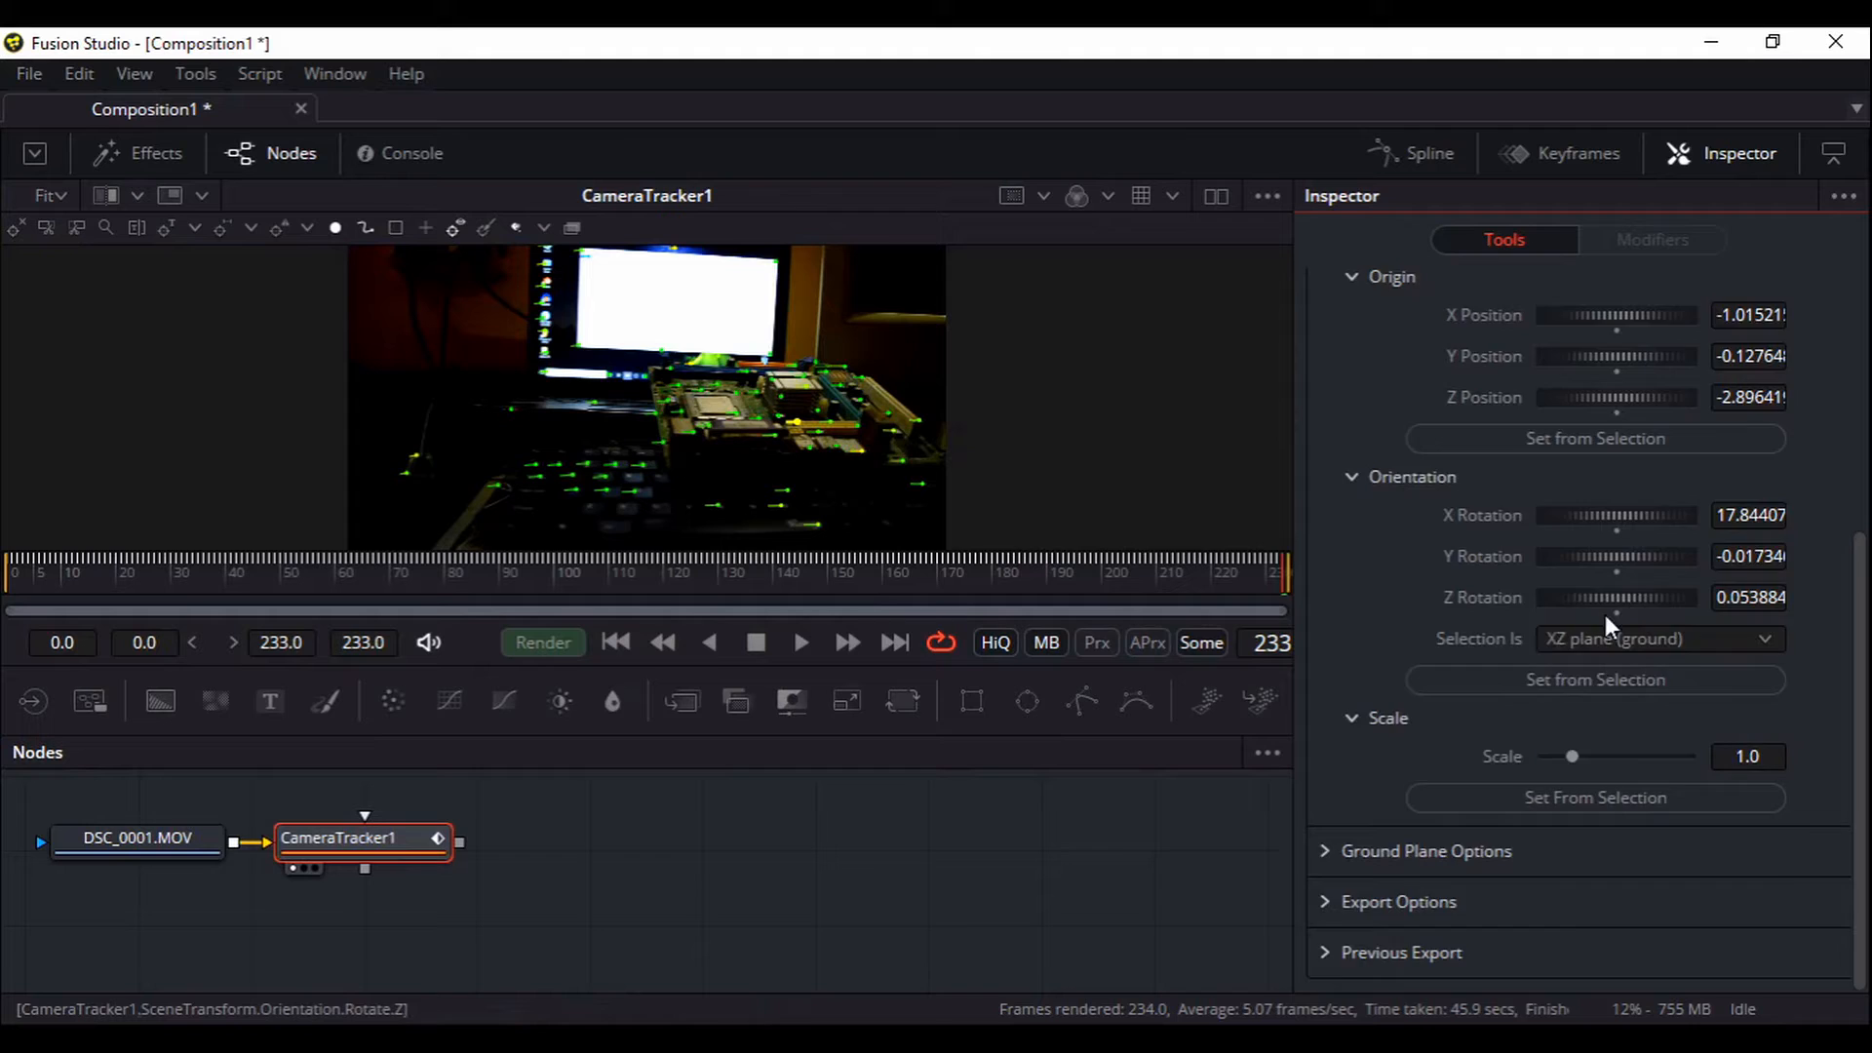
Switch the 3D scene transform output back to Aligned
scroll(1599, 609, up, 4)
click(1586, 649)
click(1580, 679)
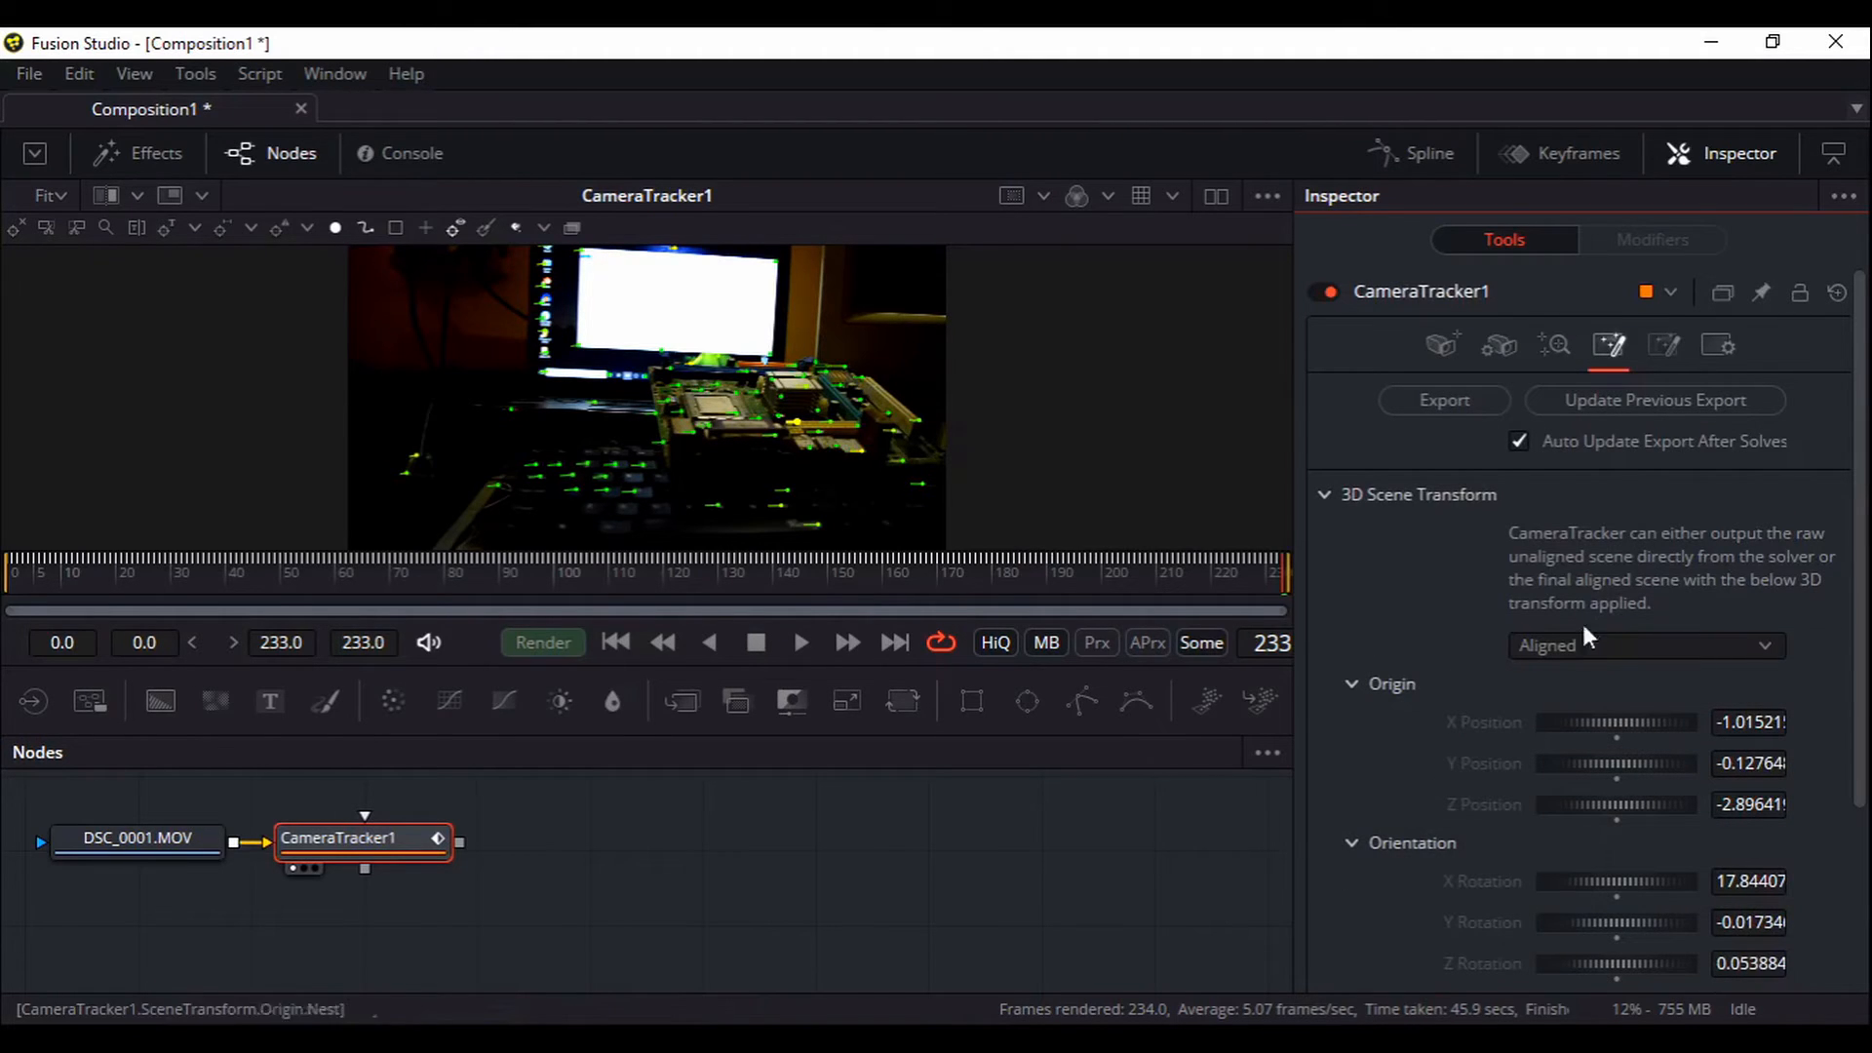
Export the camera track, then place the Camera3D1, PointCloud3D1, GroundPlane and Merge3D1 nodes beside CameraTracker1
click(1465, 408)
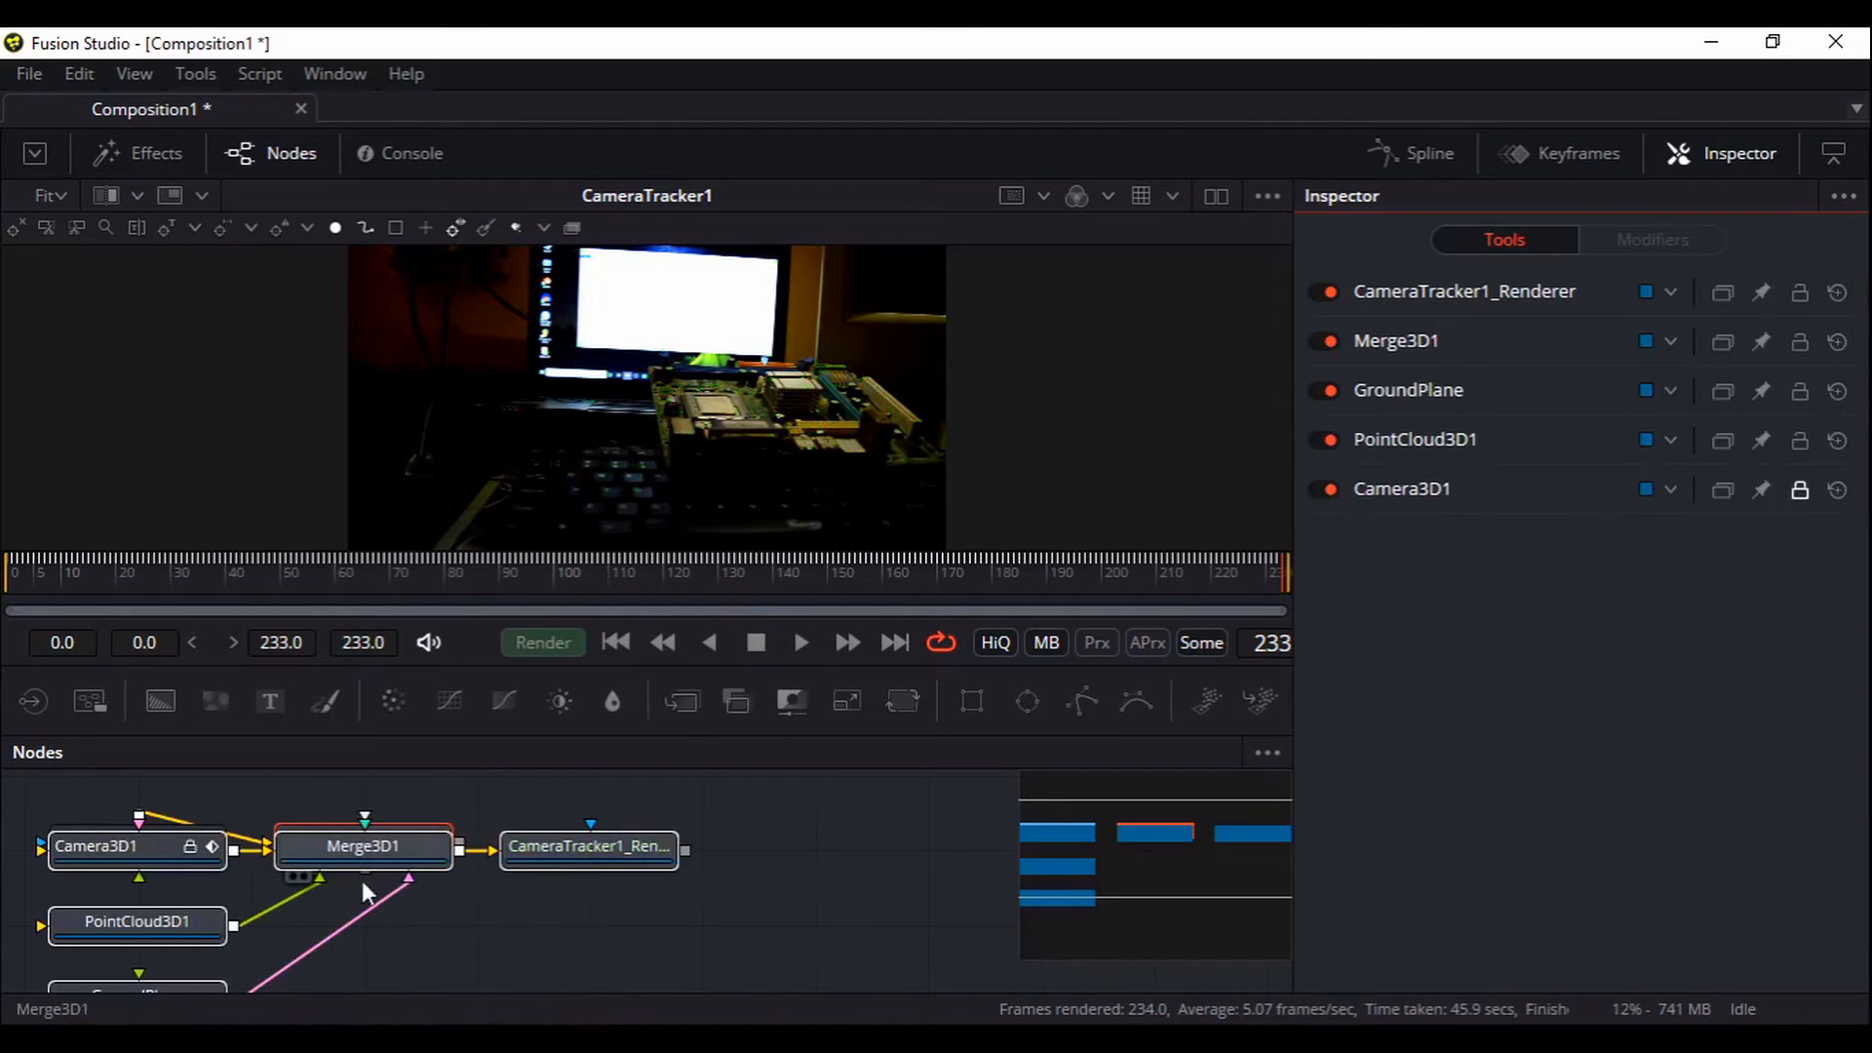
drag(356, 850, 786, 867)
drag(819, 942, 661, 938)
drag(618, 826, 670, 815)
drag(755, 938, 748, 915)
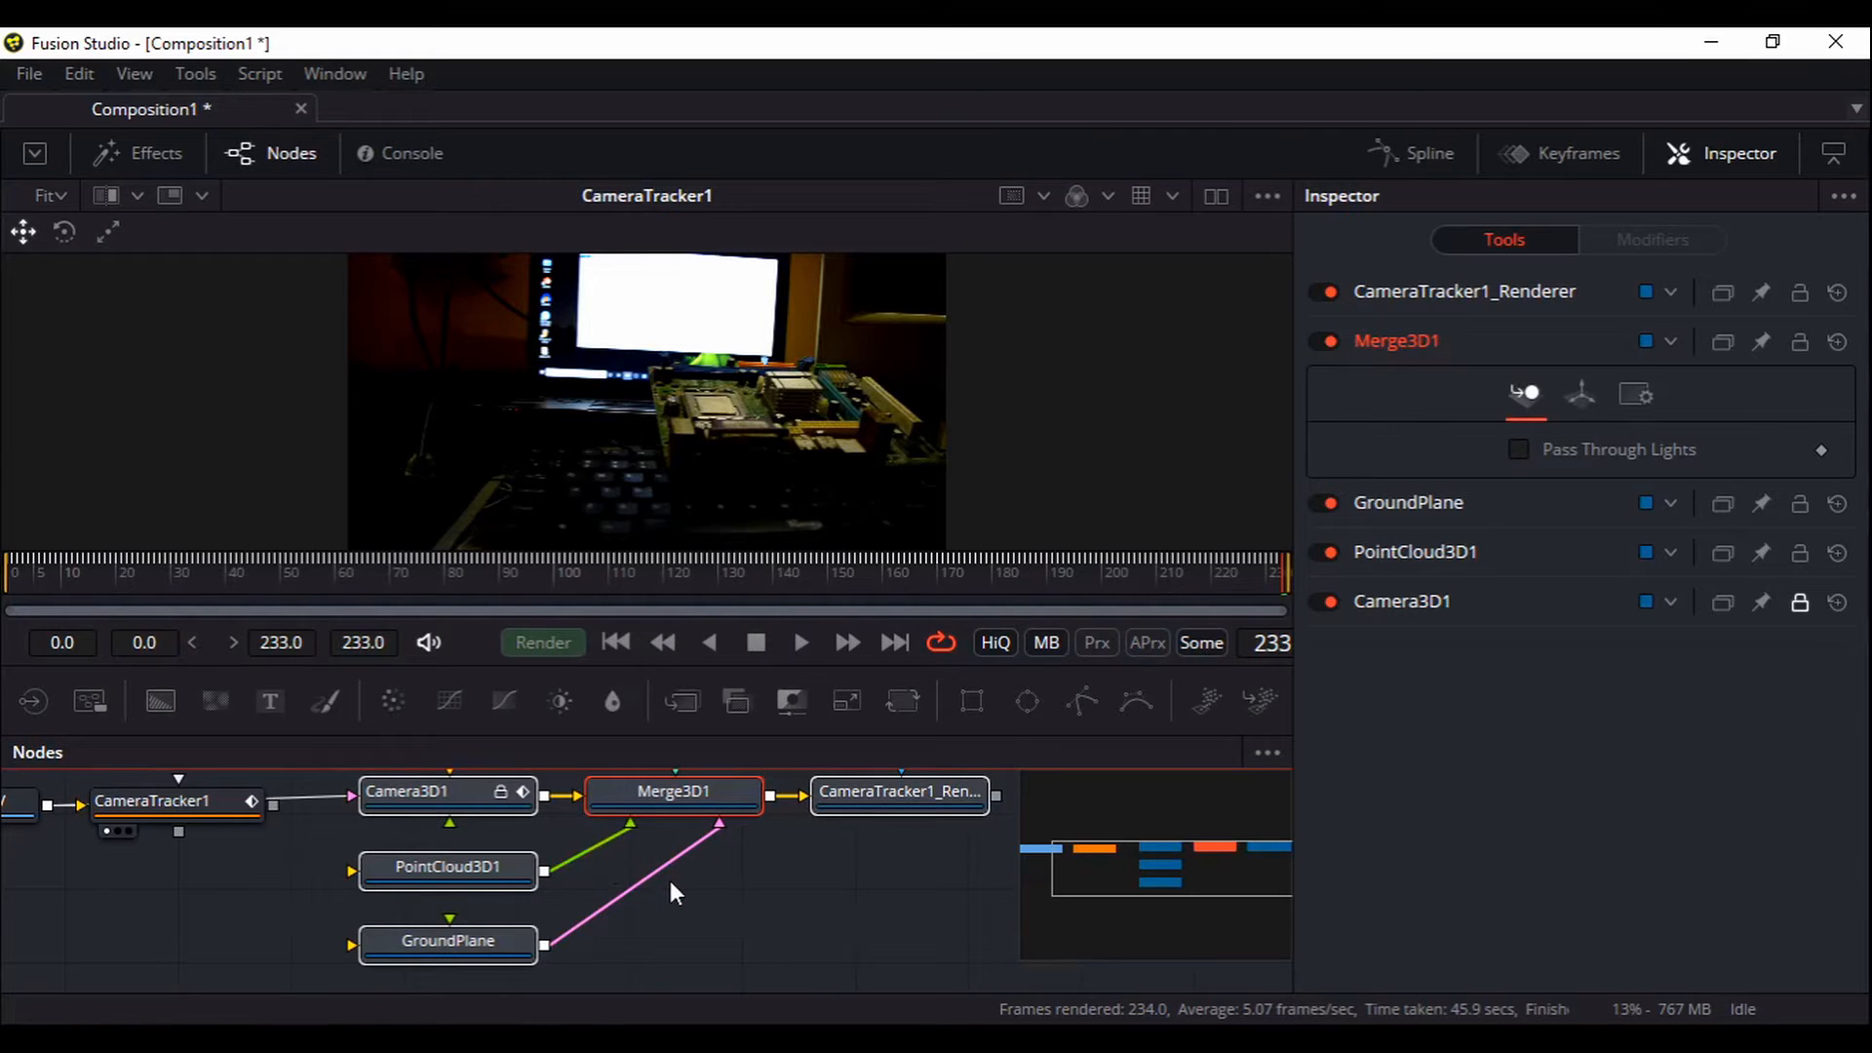
click(823, 889)
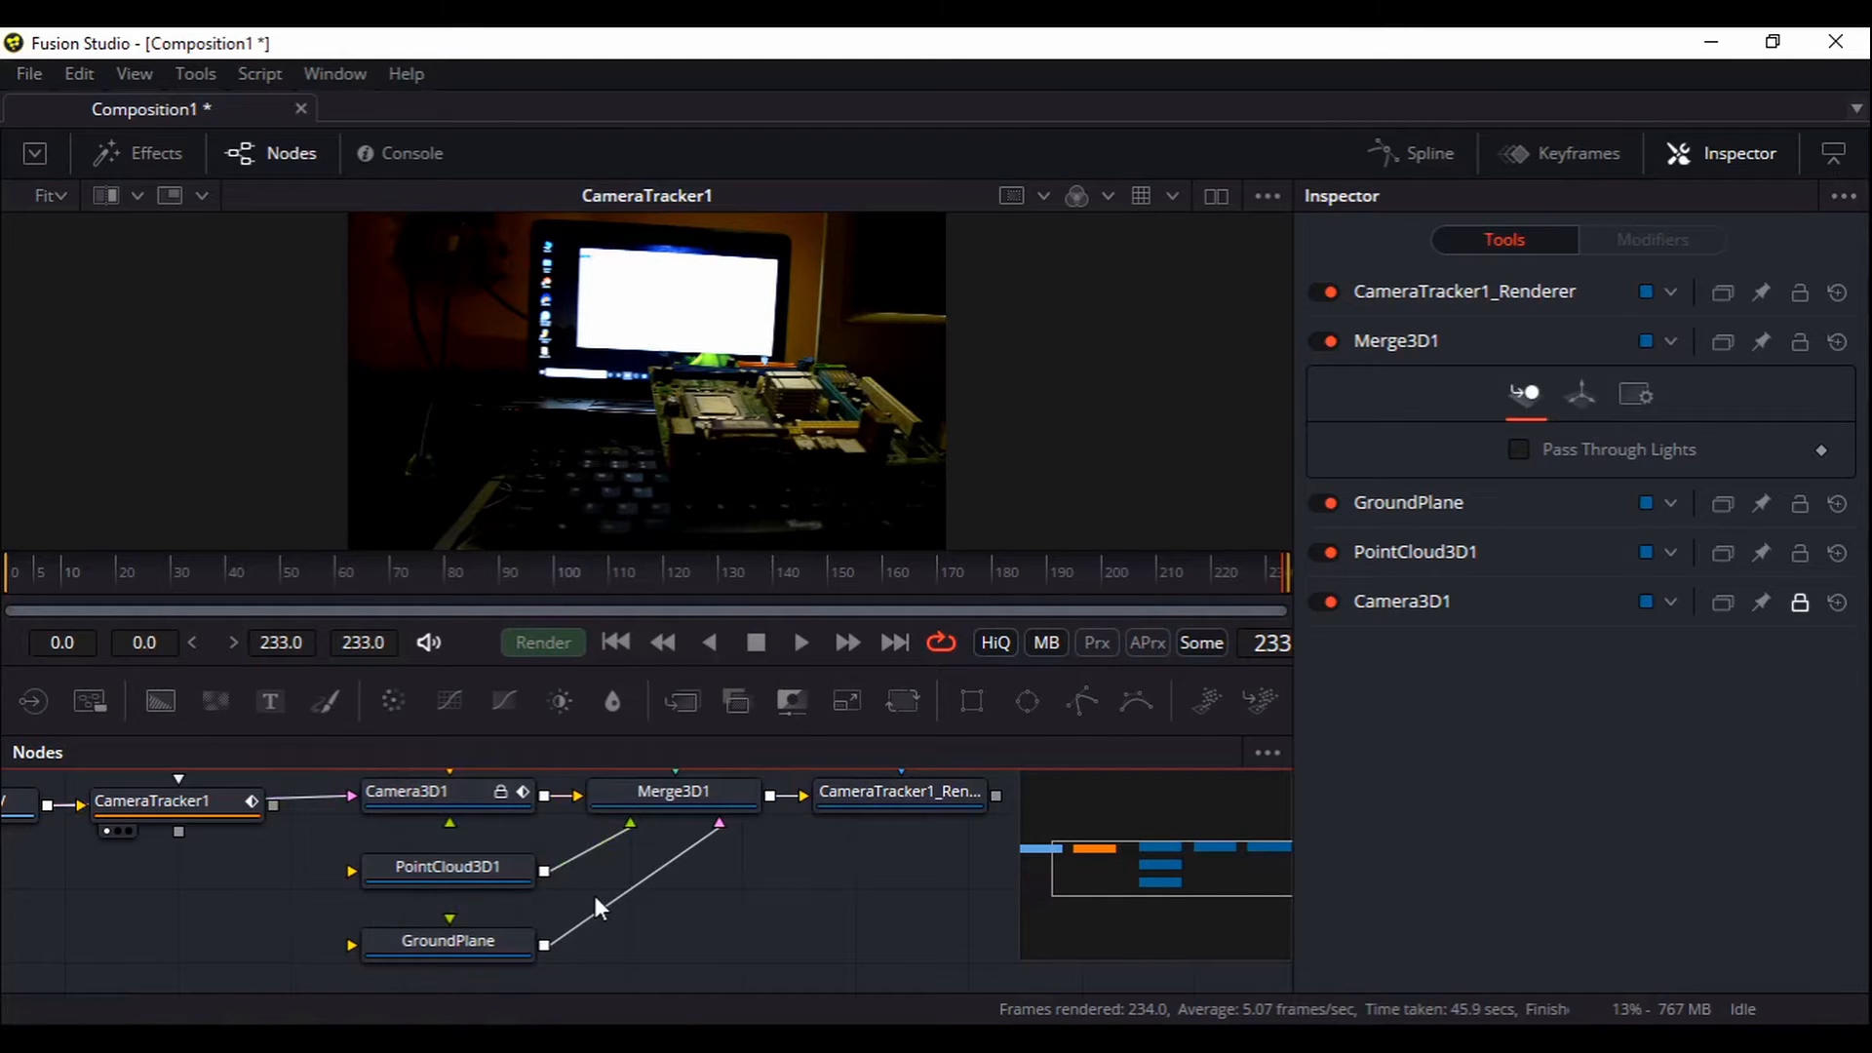
Load Merge3D1 into the viewer and orbit to see the tracked camera, point cloud and grid
drag(723, 534, 739, 487)
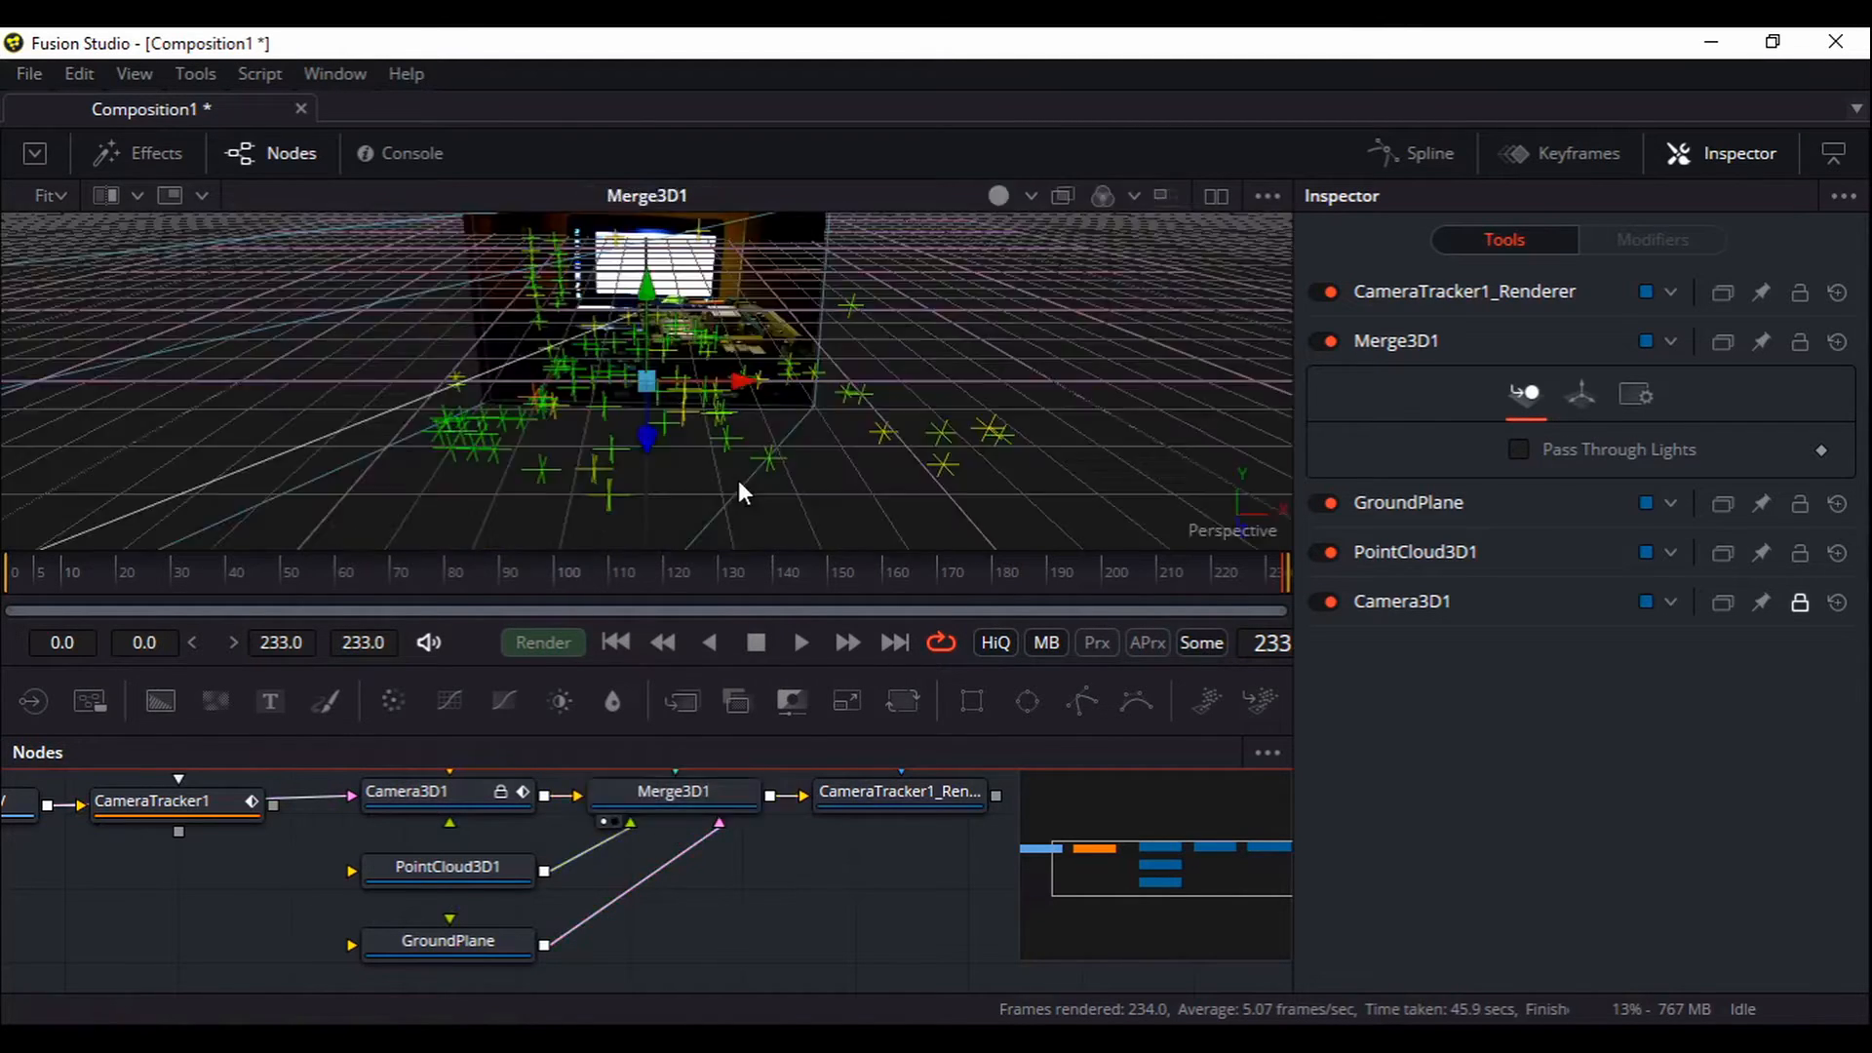
drag(1007, 447, 1165, 424)
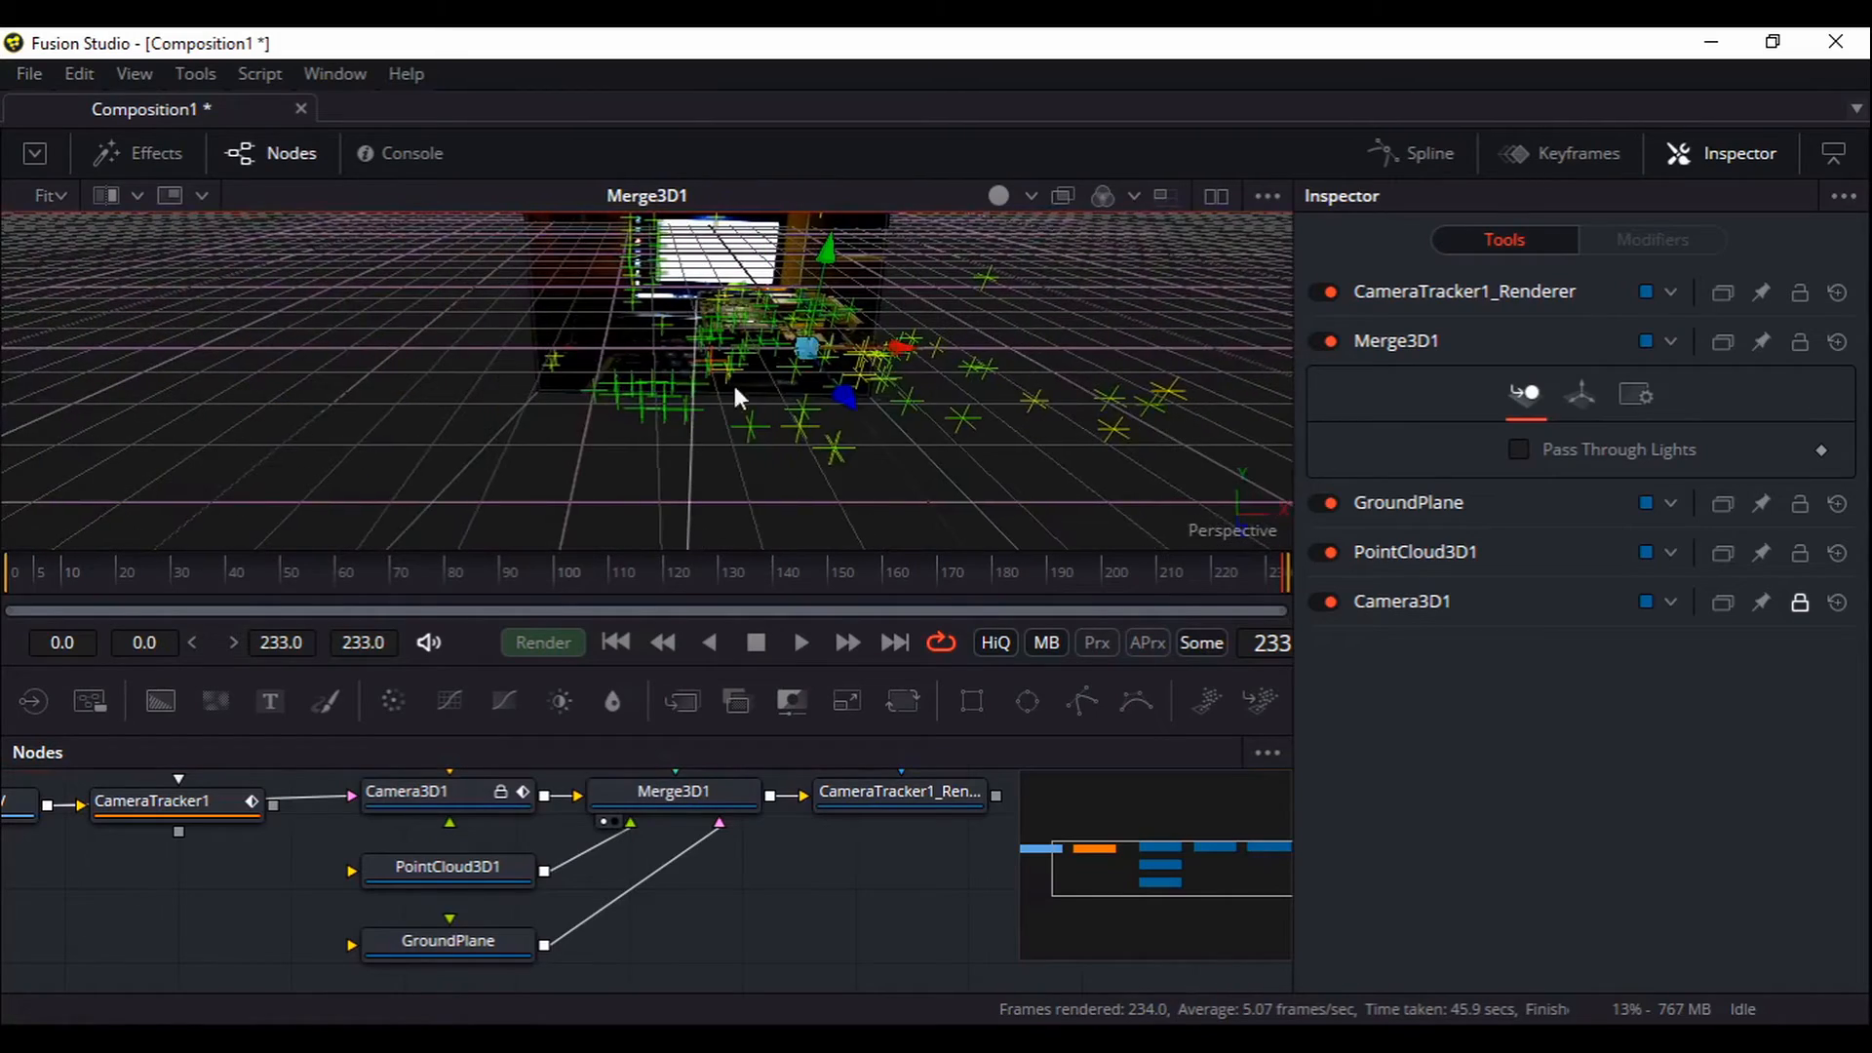
drag(1061, 438, 633, 452)
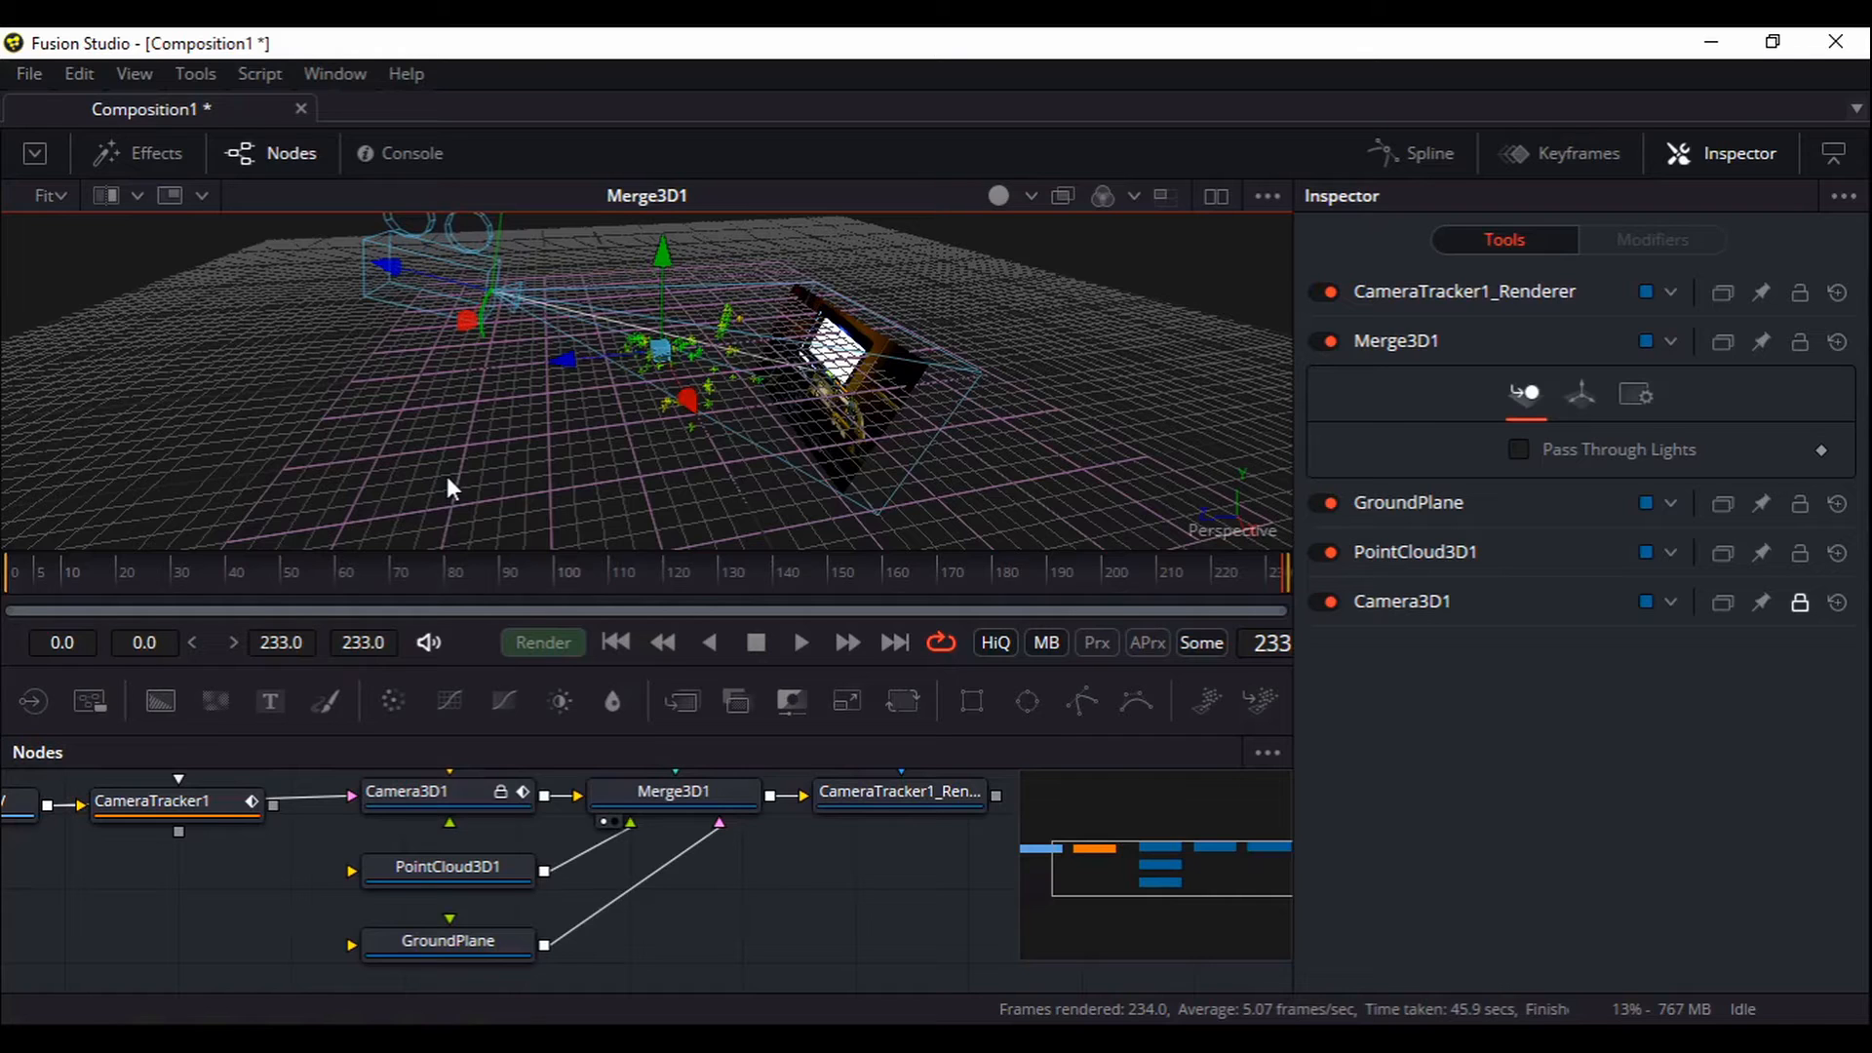
Select the GroundPlane node and toggle it off and back on
click(474, 951)
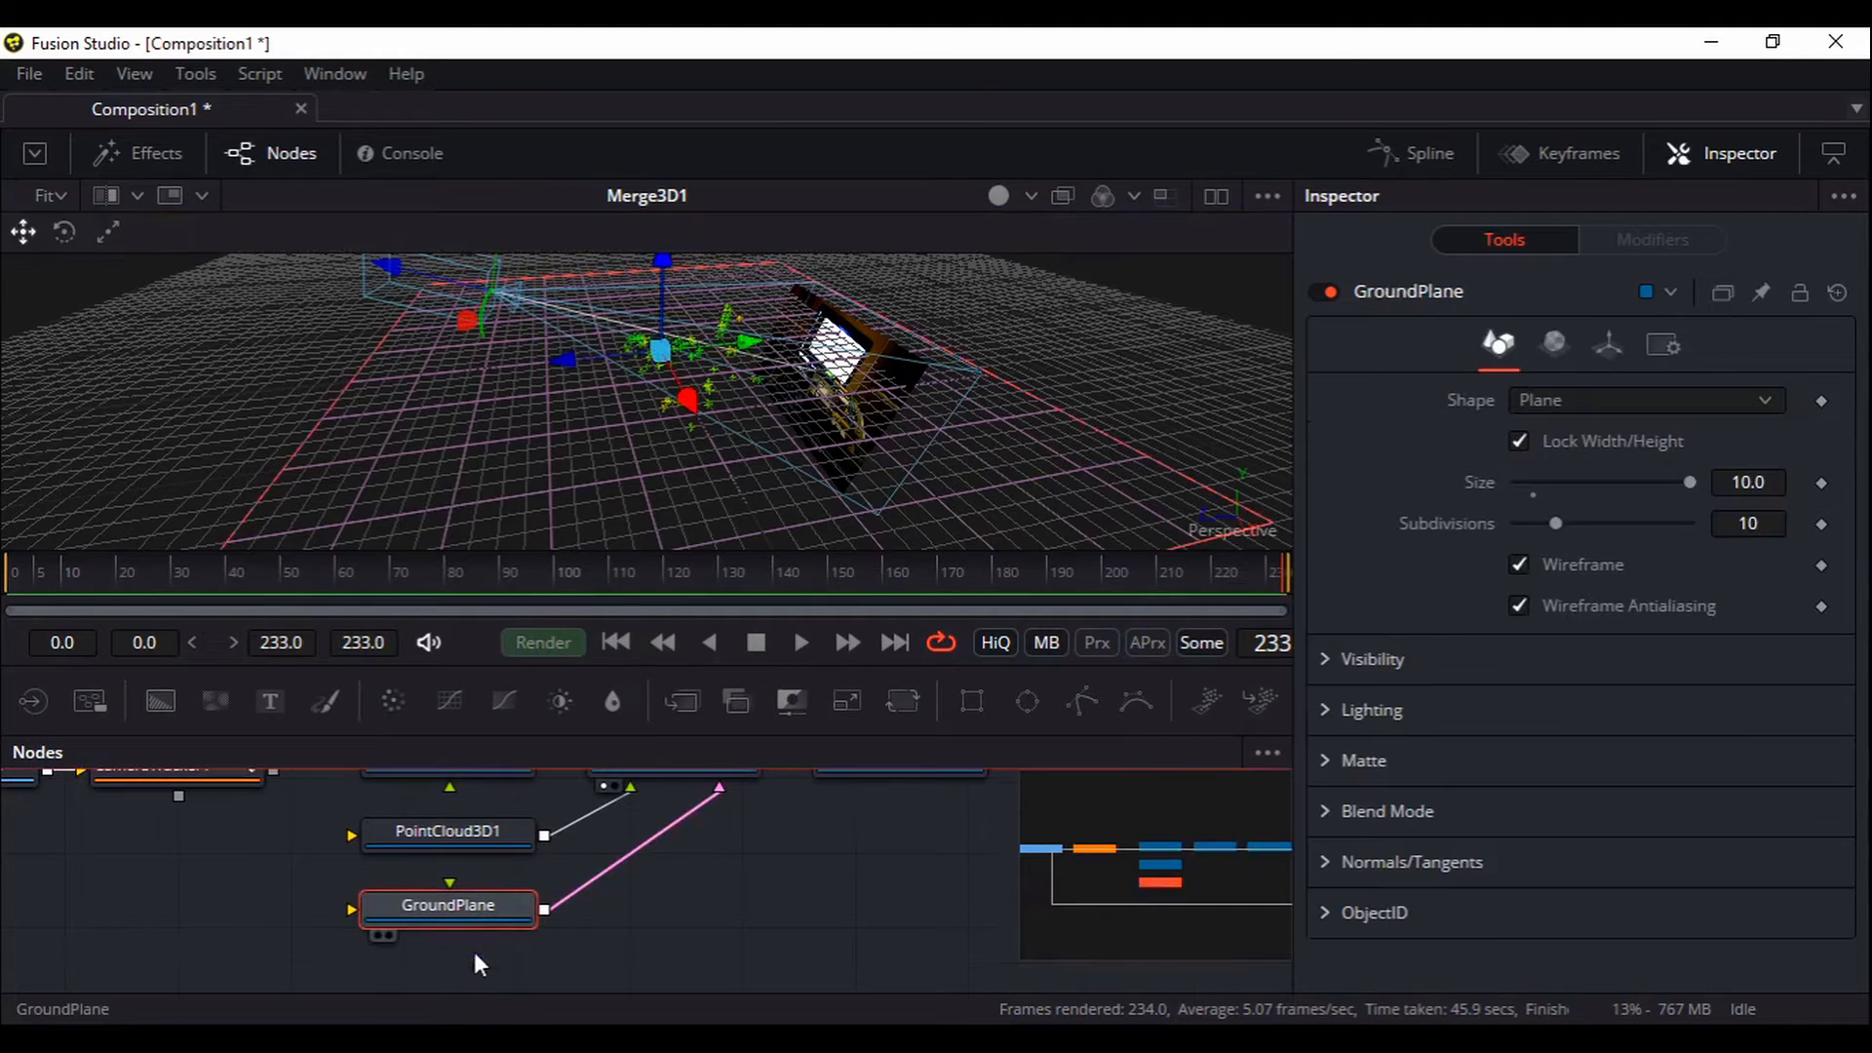
click(1334, 295)
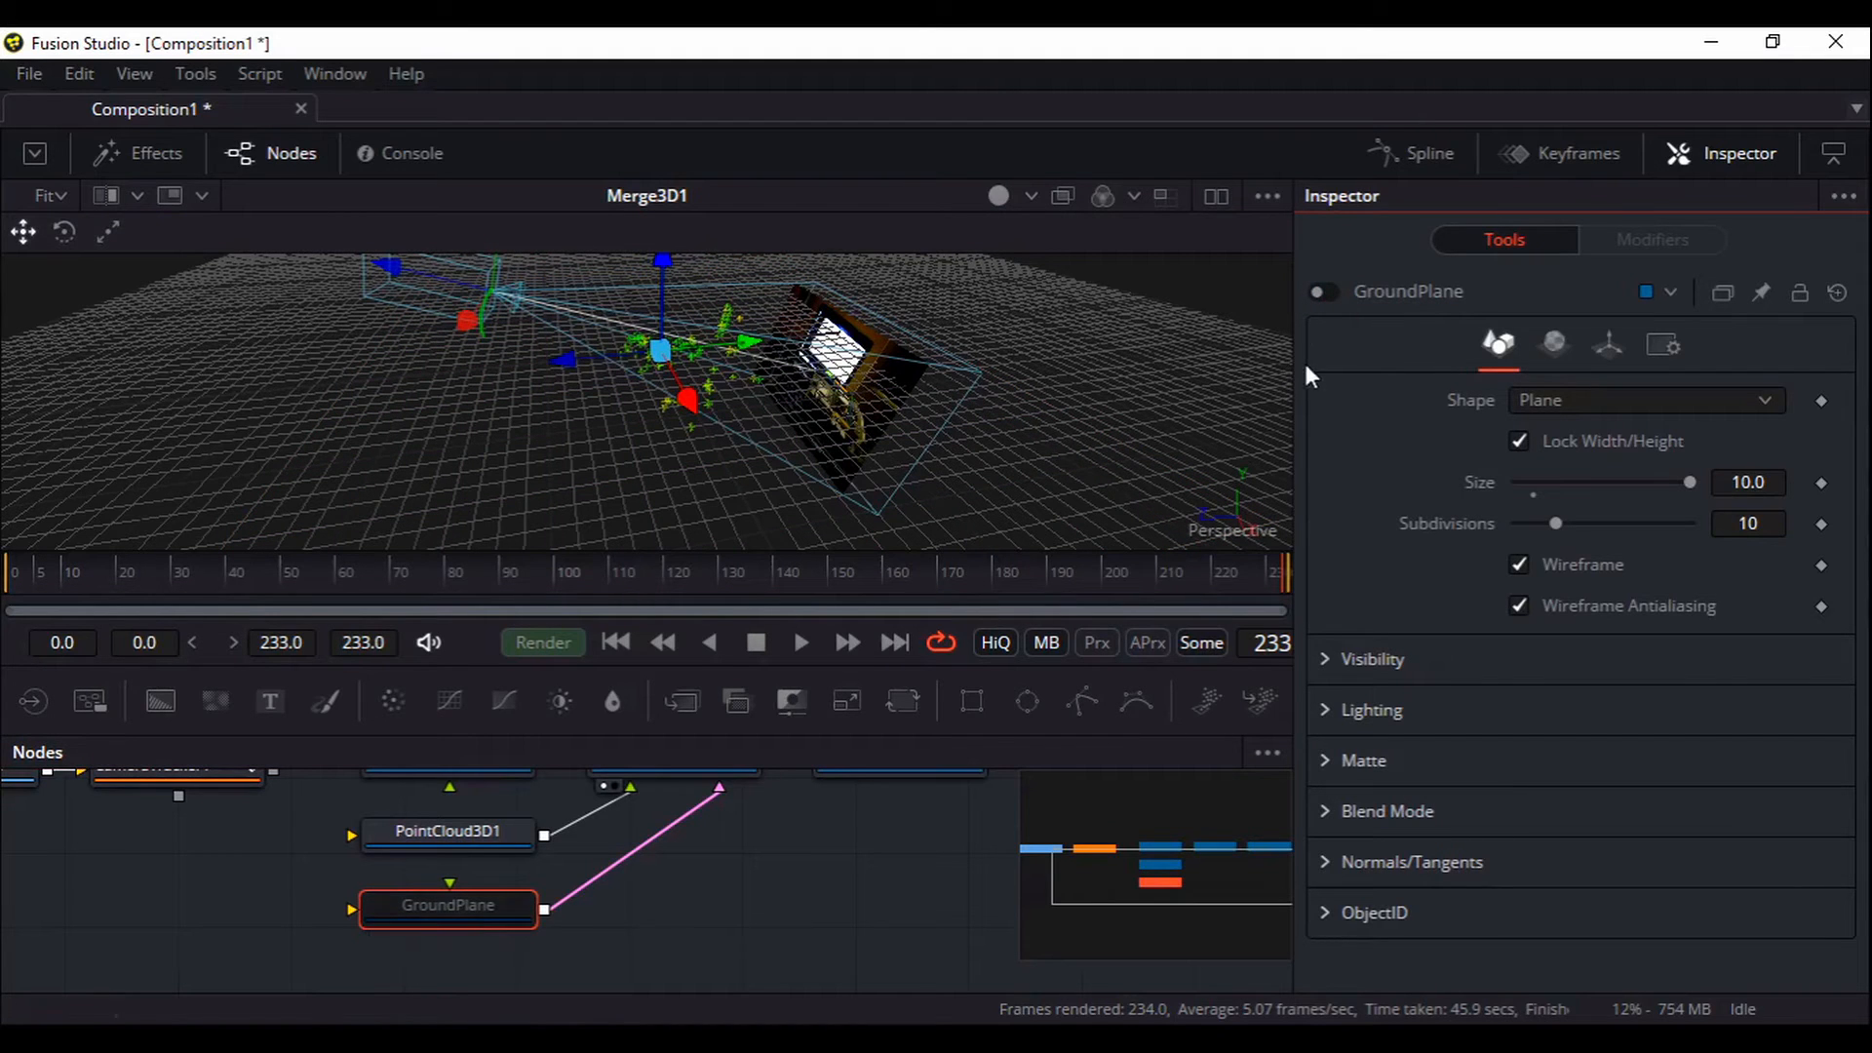
click(1323, 292)
drag(770, 908, 773, 914)
Uncheck Wireframe on GroundPlane so it renders solid, orbit to check, then deselect it
mouse_move(463, 938)
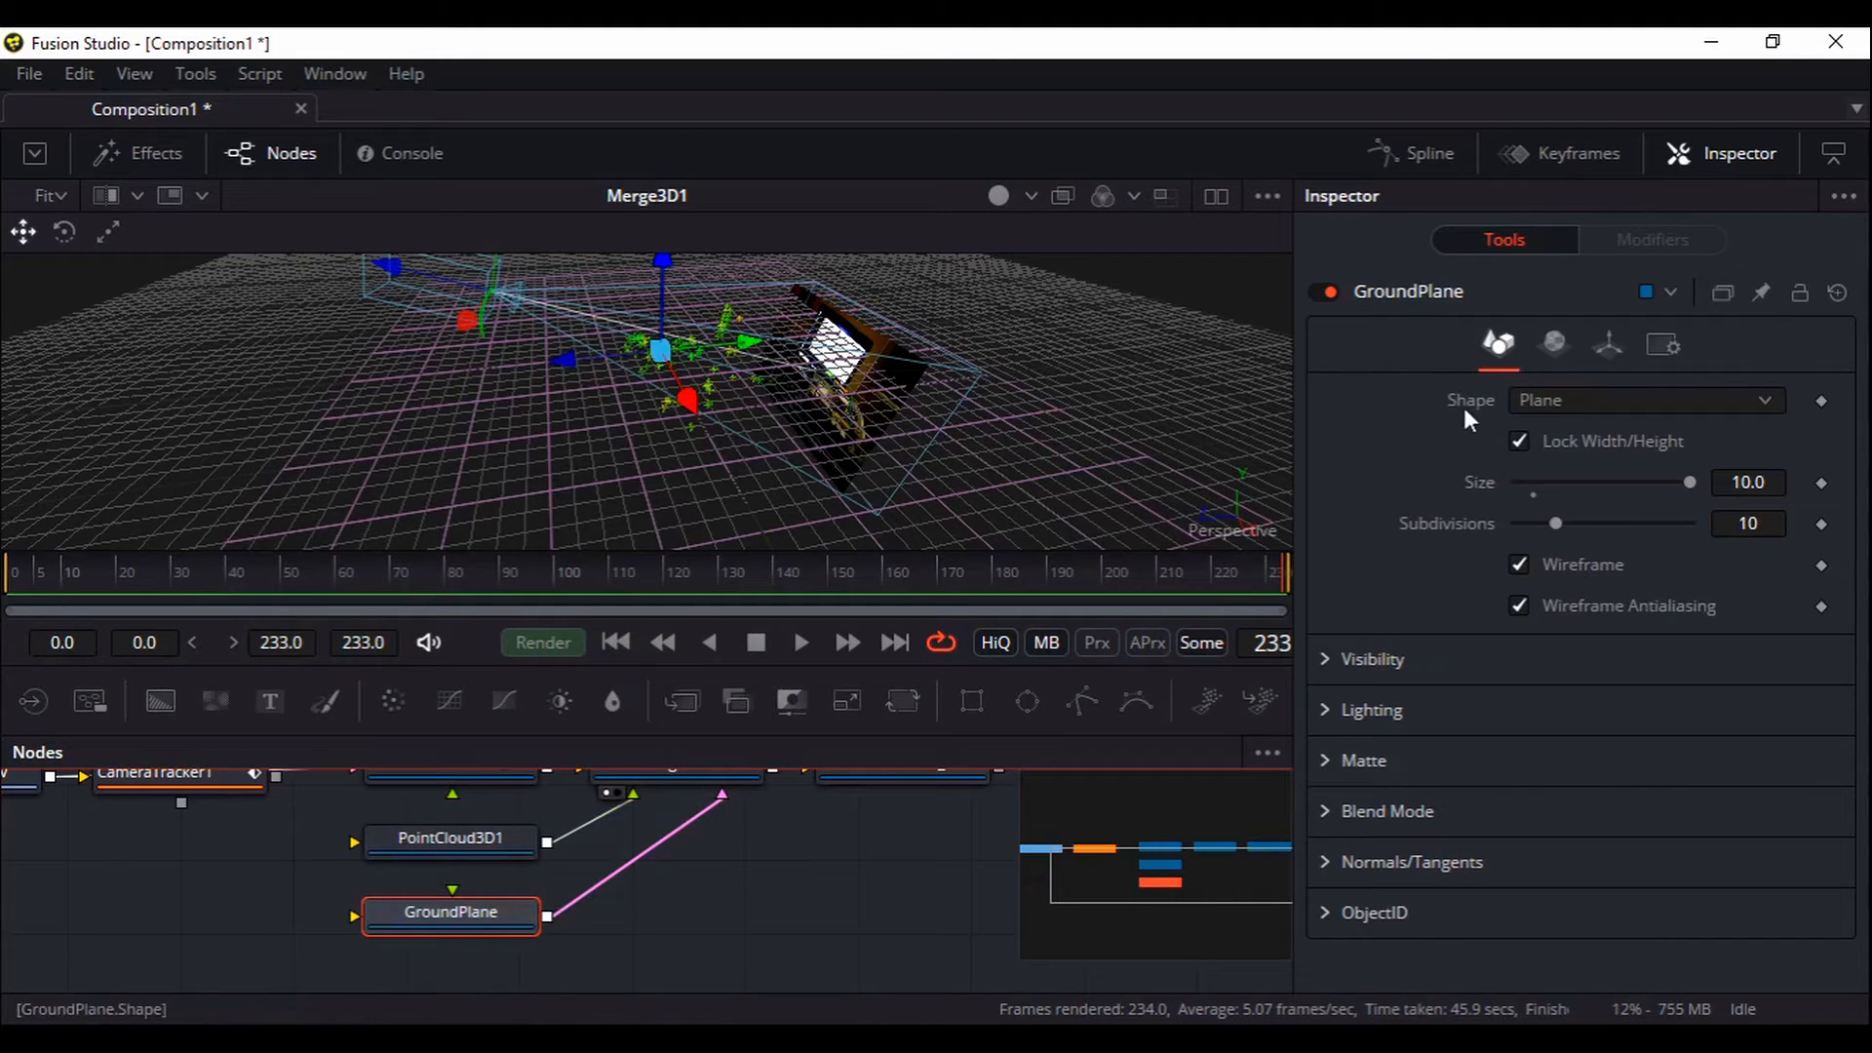
click(1519, 565)
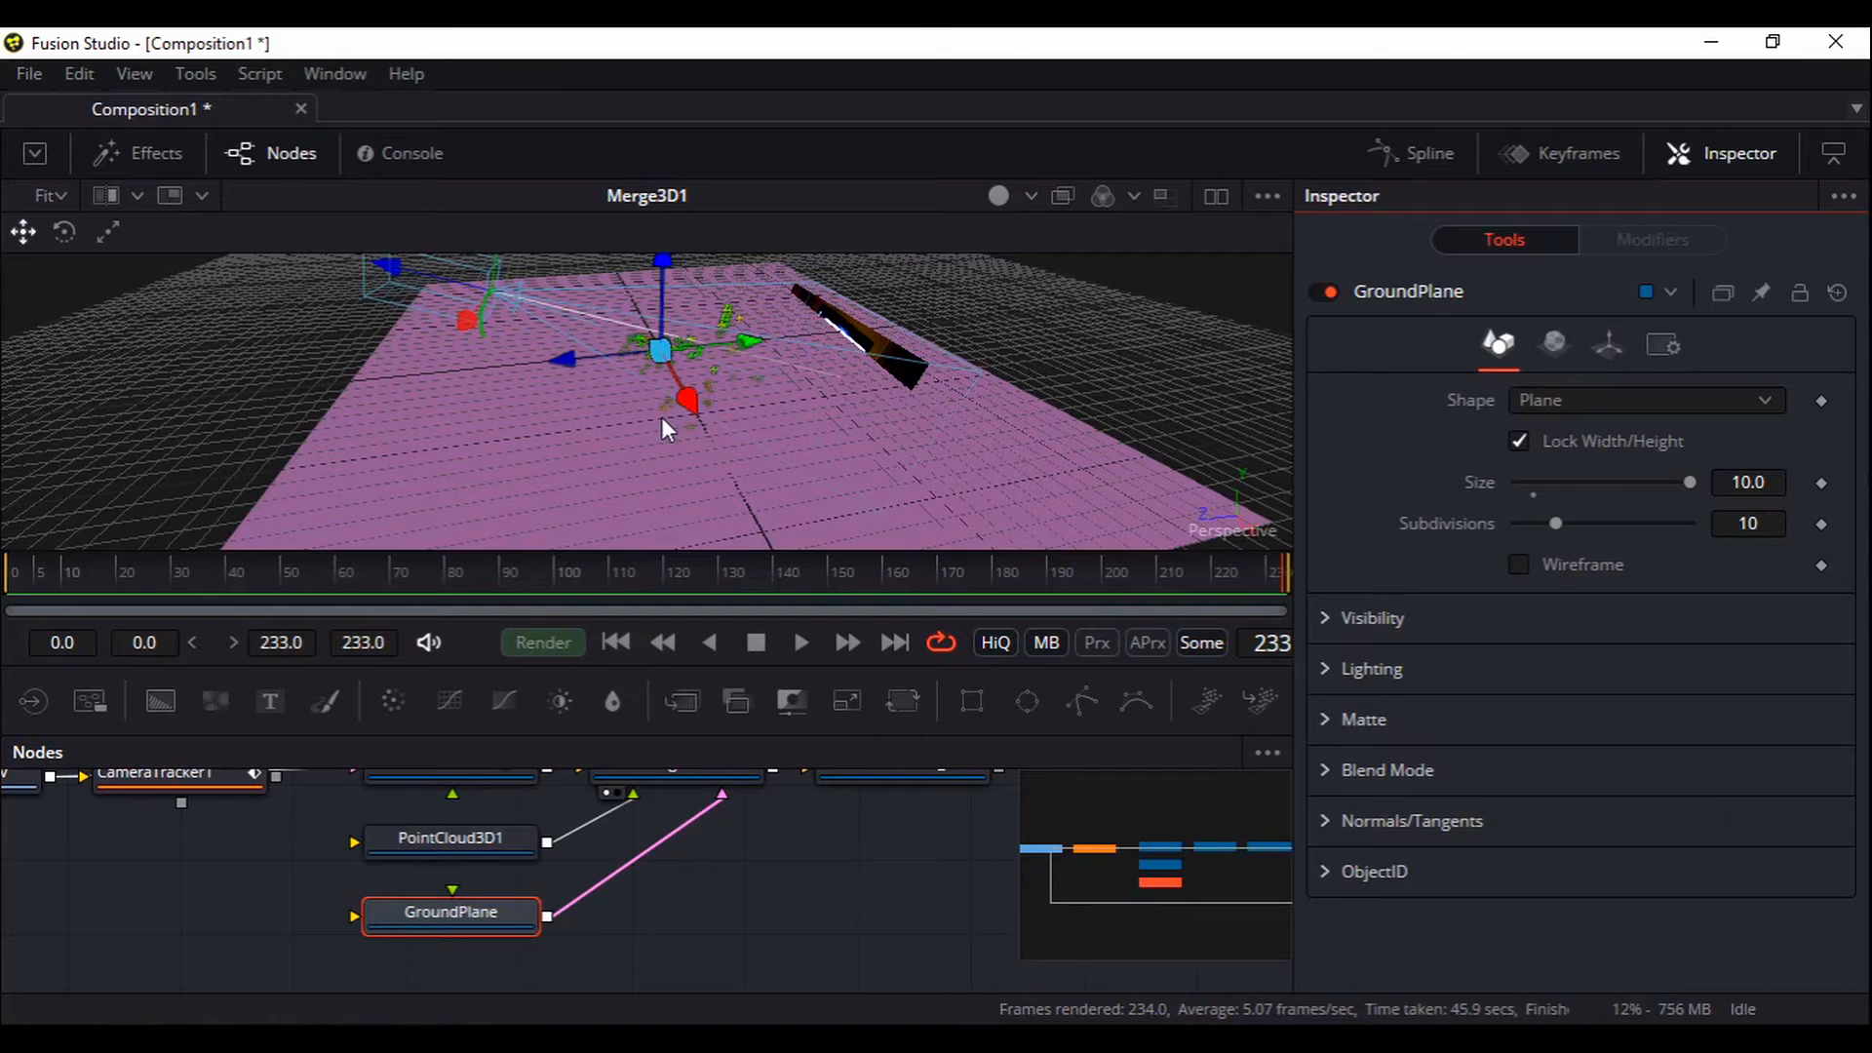
drag(570, 431, 834, 441)
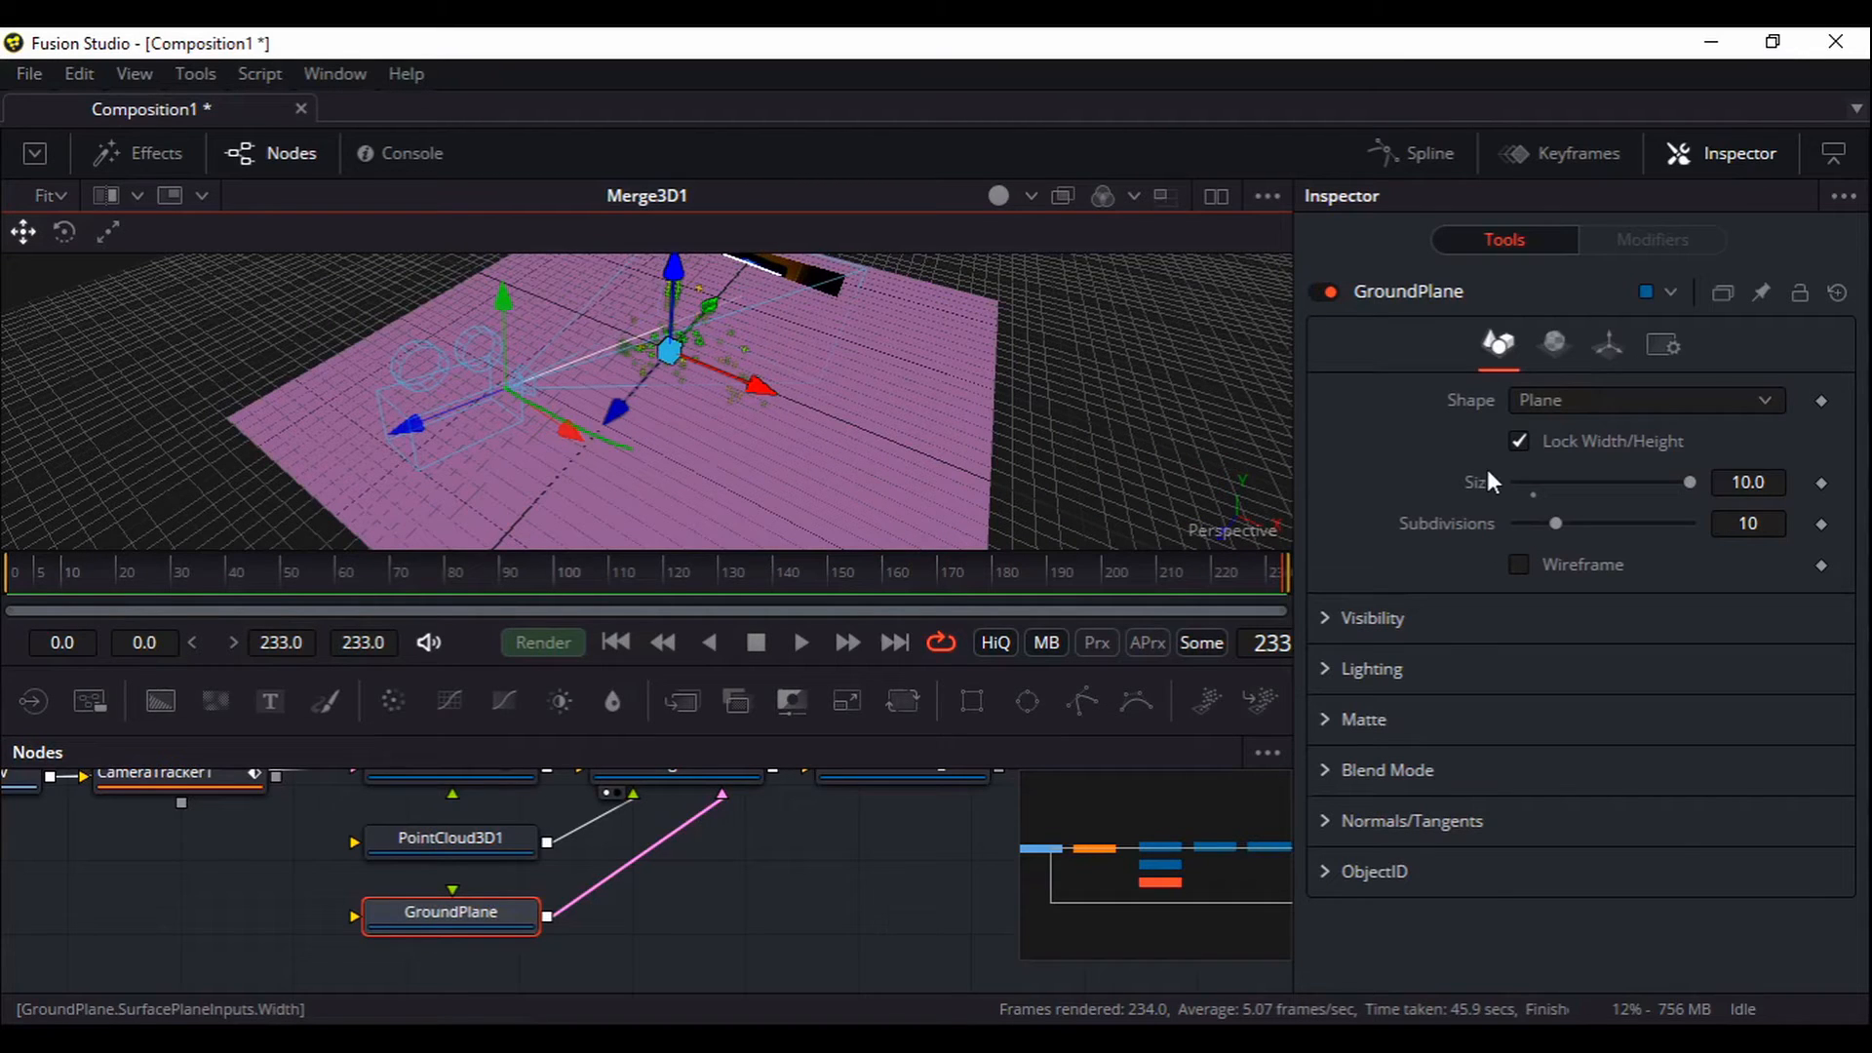
drag(788, 930, 772, 870)
click(397, 928)
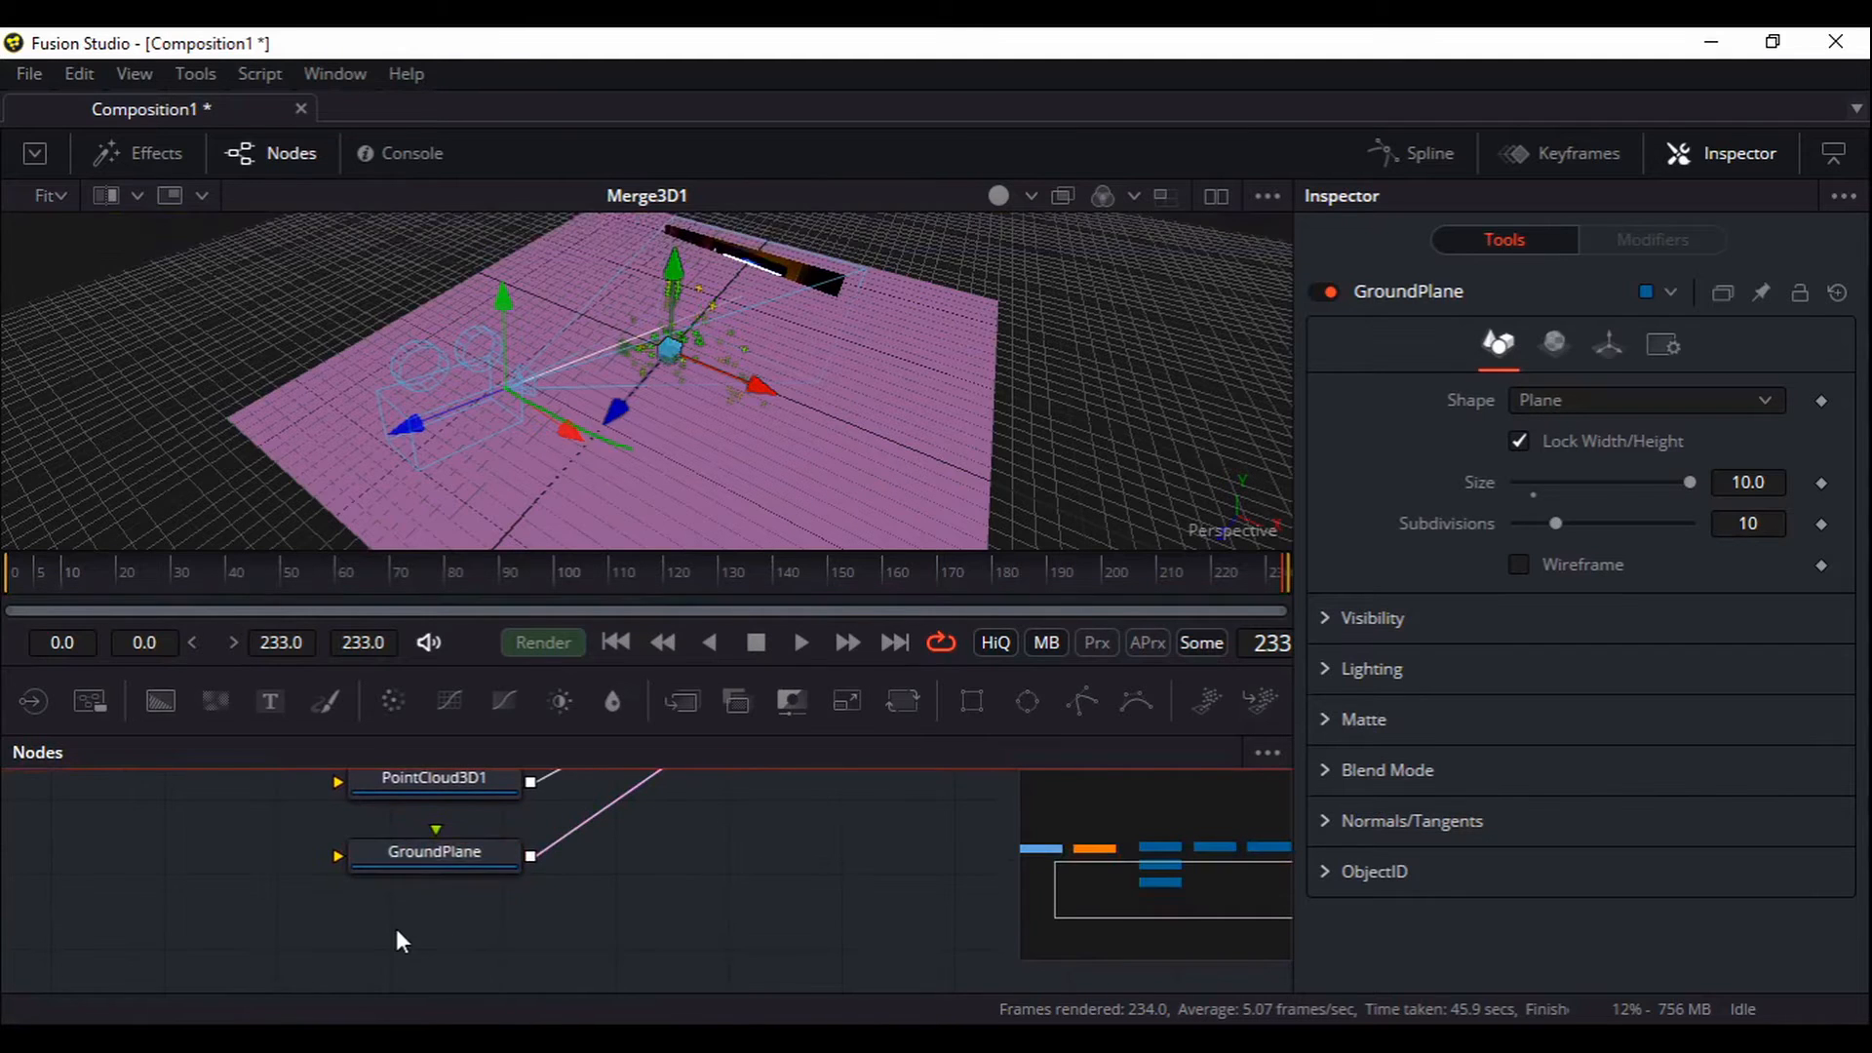
Add a Text 3D node (Text3D1) from the tool search and reposition it
key(ctrl+space)
text(text)
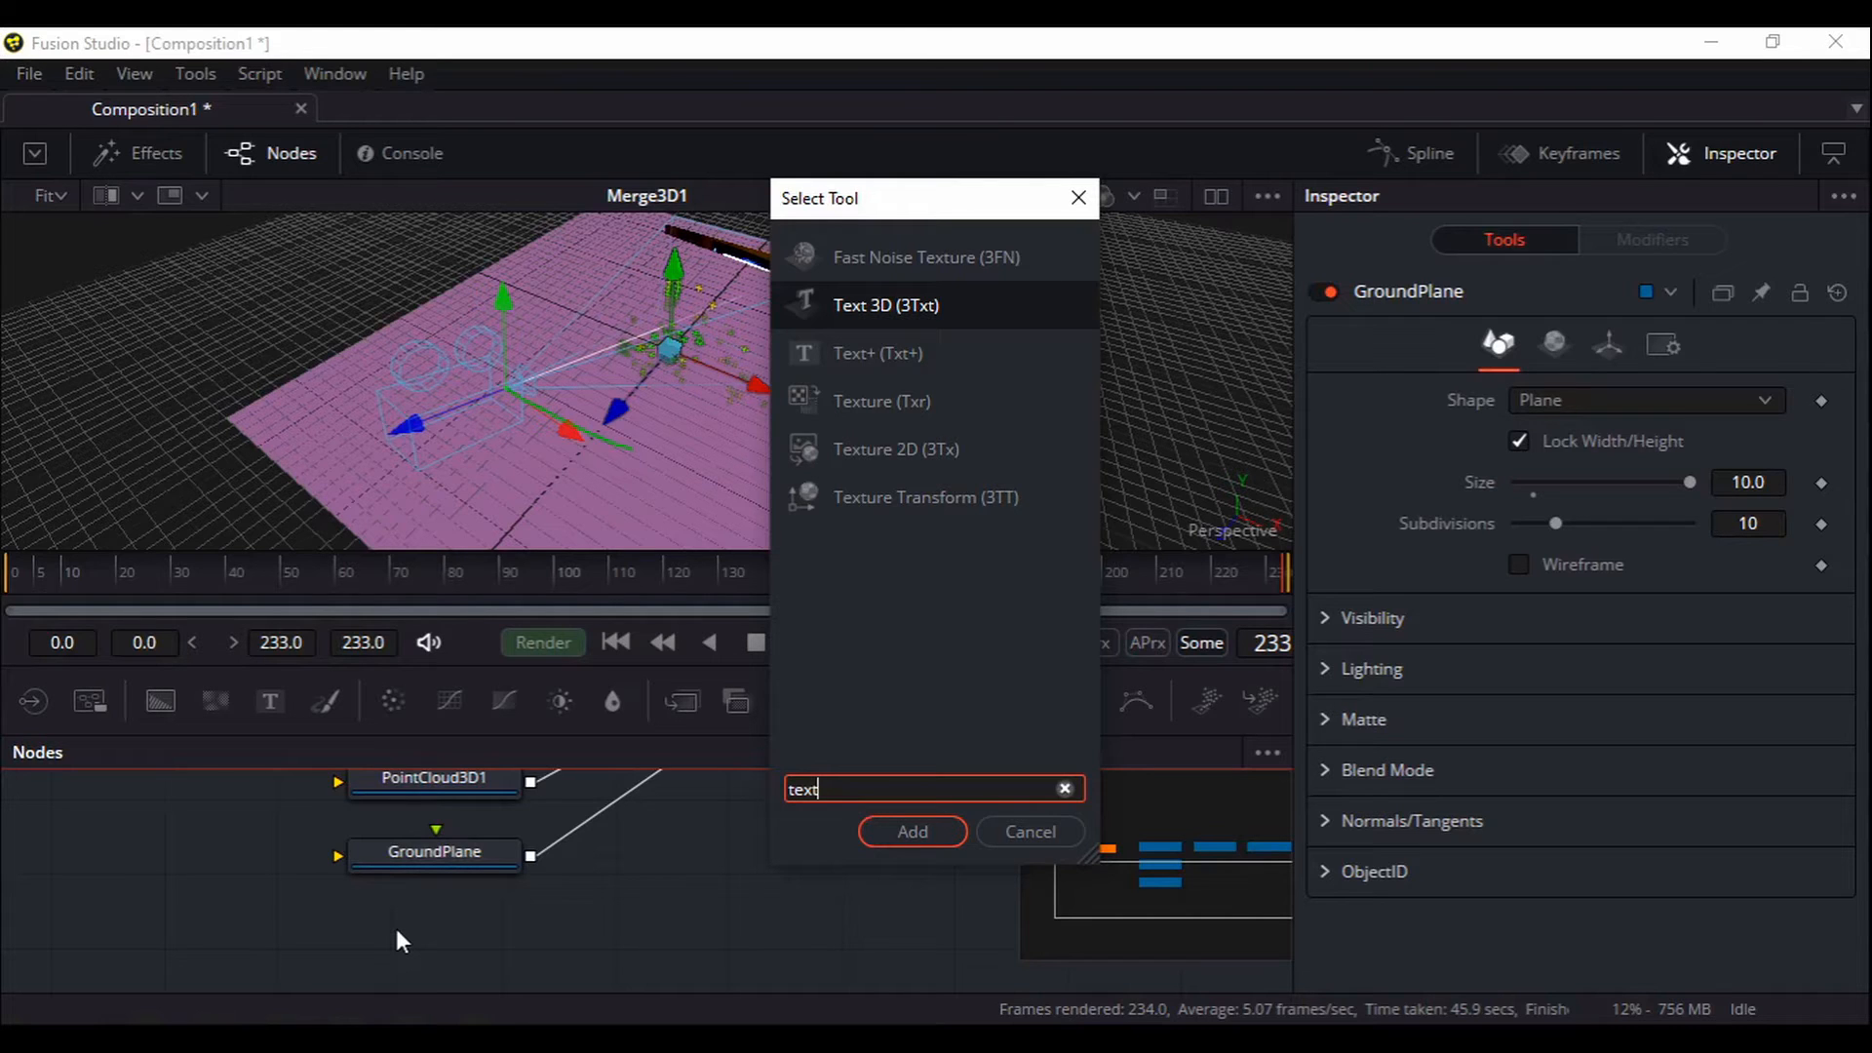
key(Return)
drag(416, 922, 351, 927)
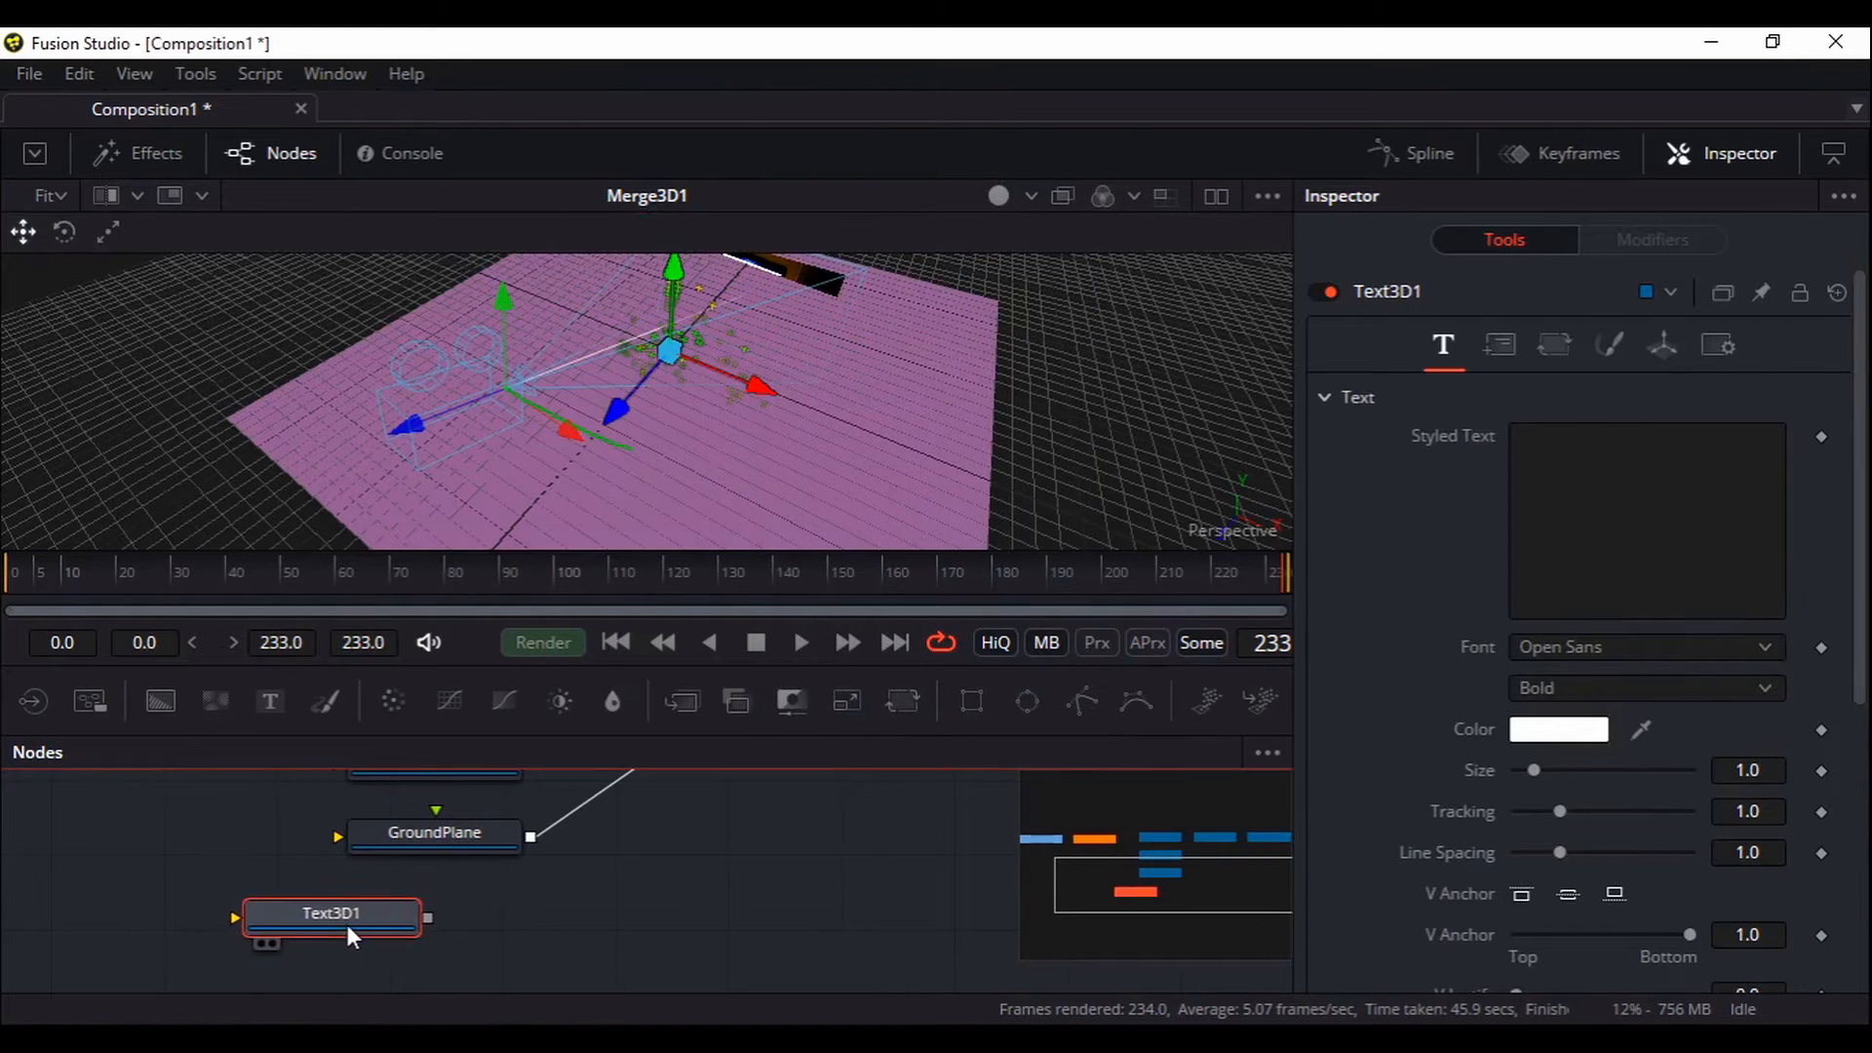
Add a Transform 3D node after Text3D1 by searching 'trans'
key(shift+space)
text(text)
key(BackSpace)
key(BackSpace)
key(BackSpace)
key(BackSpace)
text(tr)
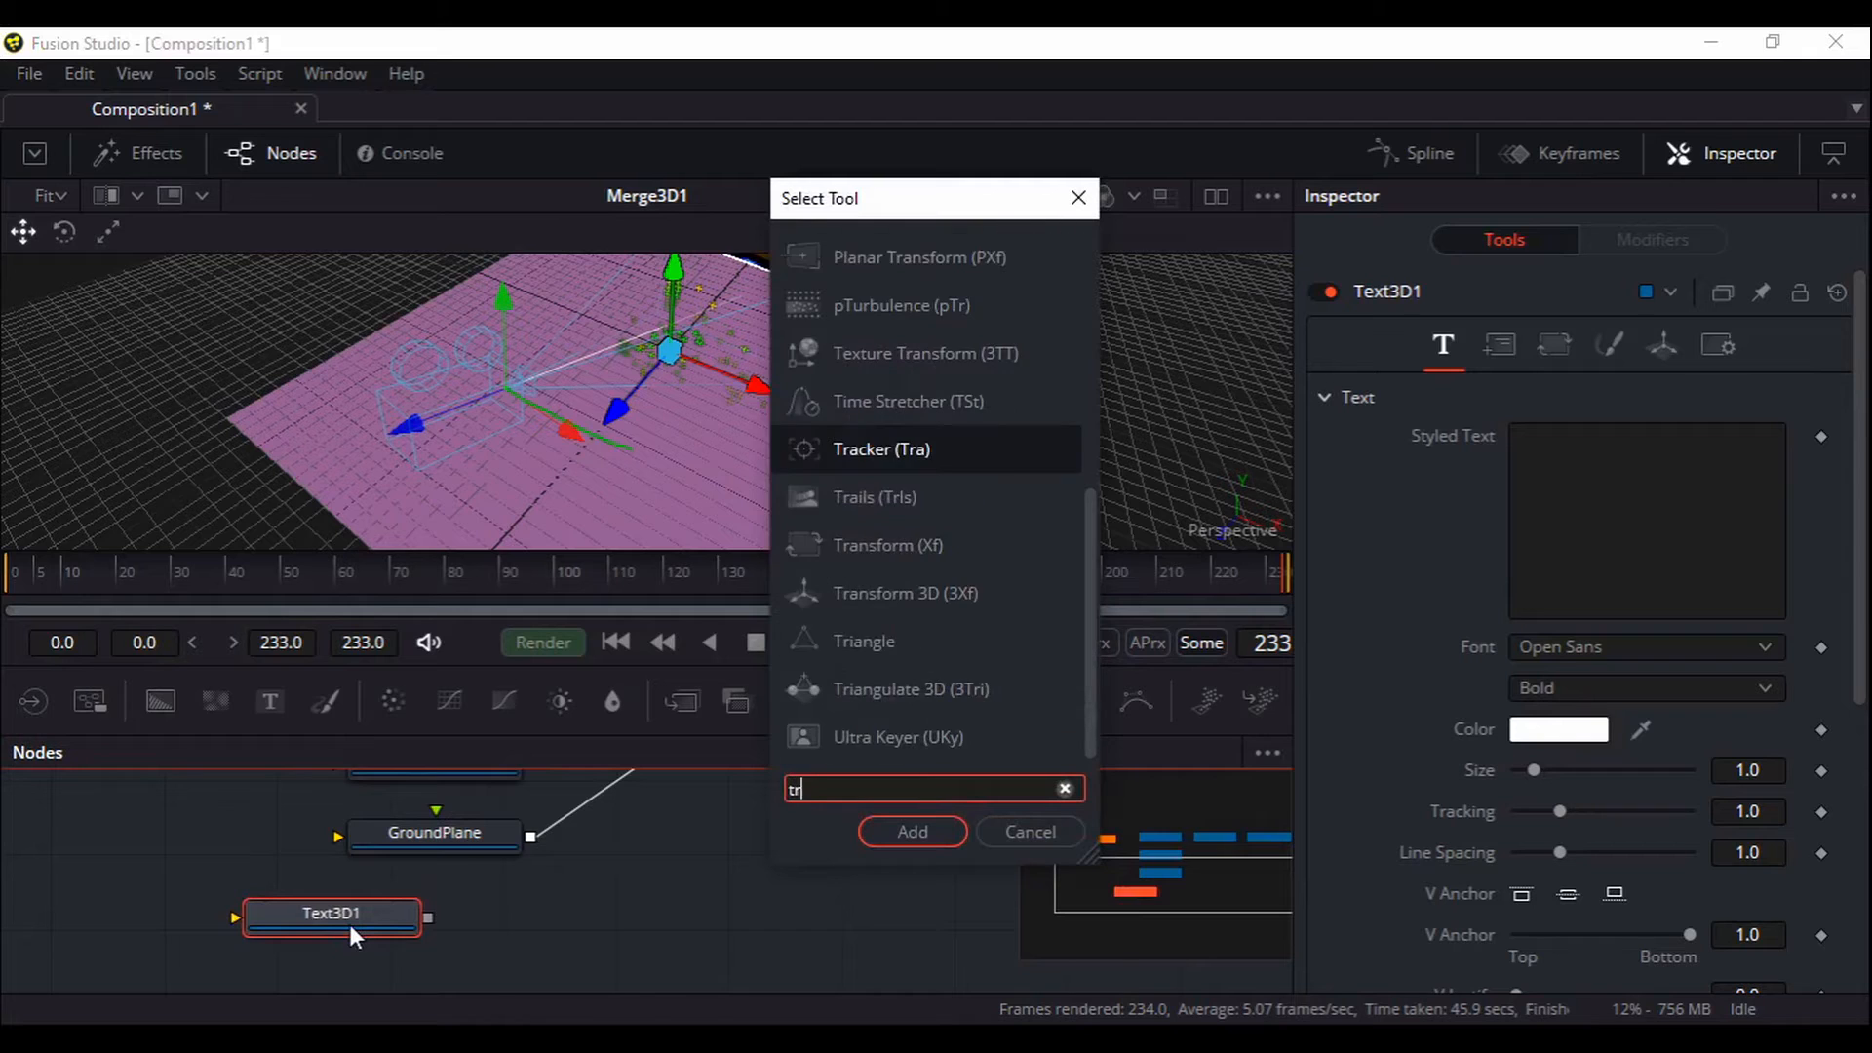
text(ans)
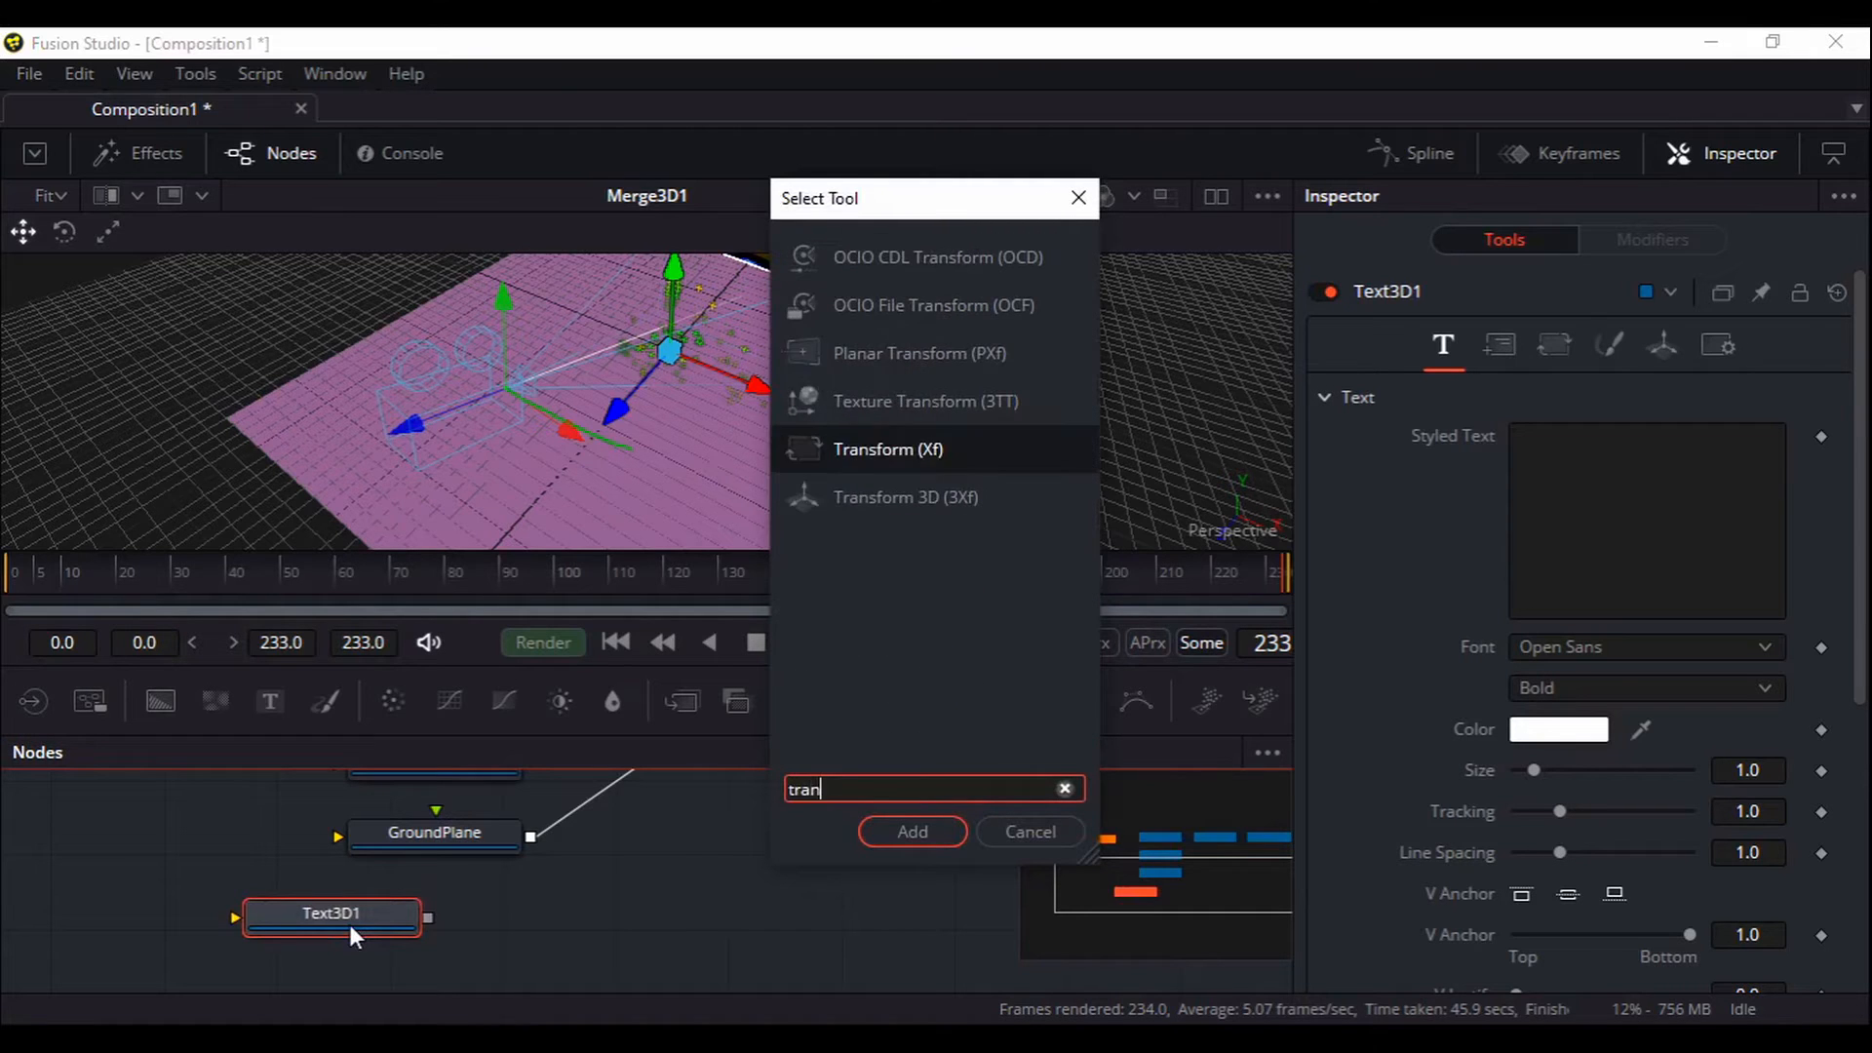
key(Down)
key(Return)
Connect Transform3D1 into a new Merge3D1 scene input and view CameraTracker1_Renderer
drag(764, 819, 592, 875)
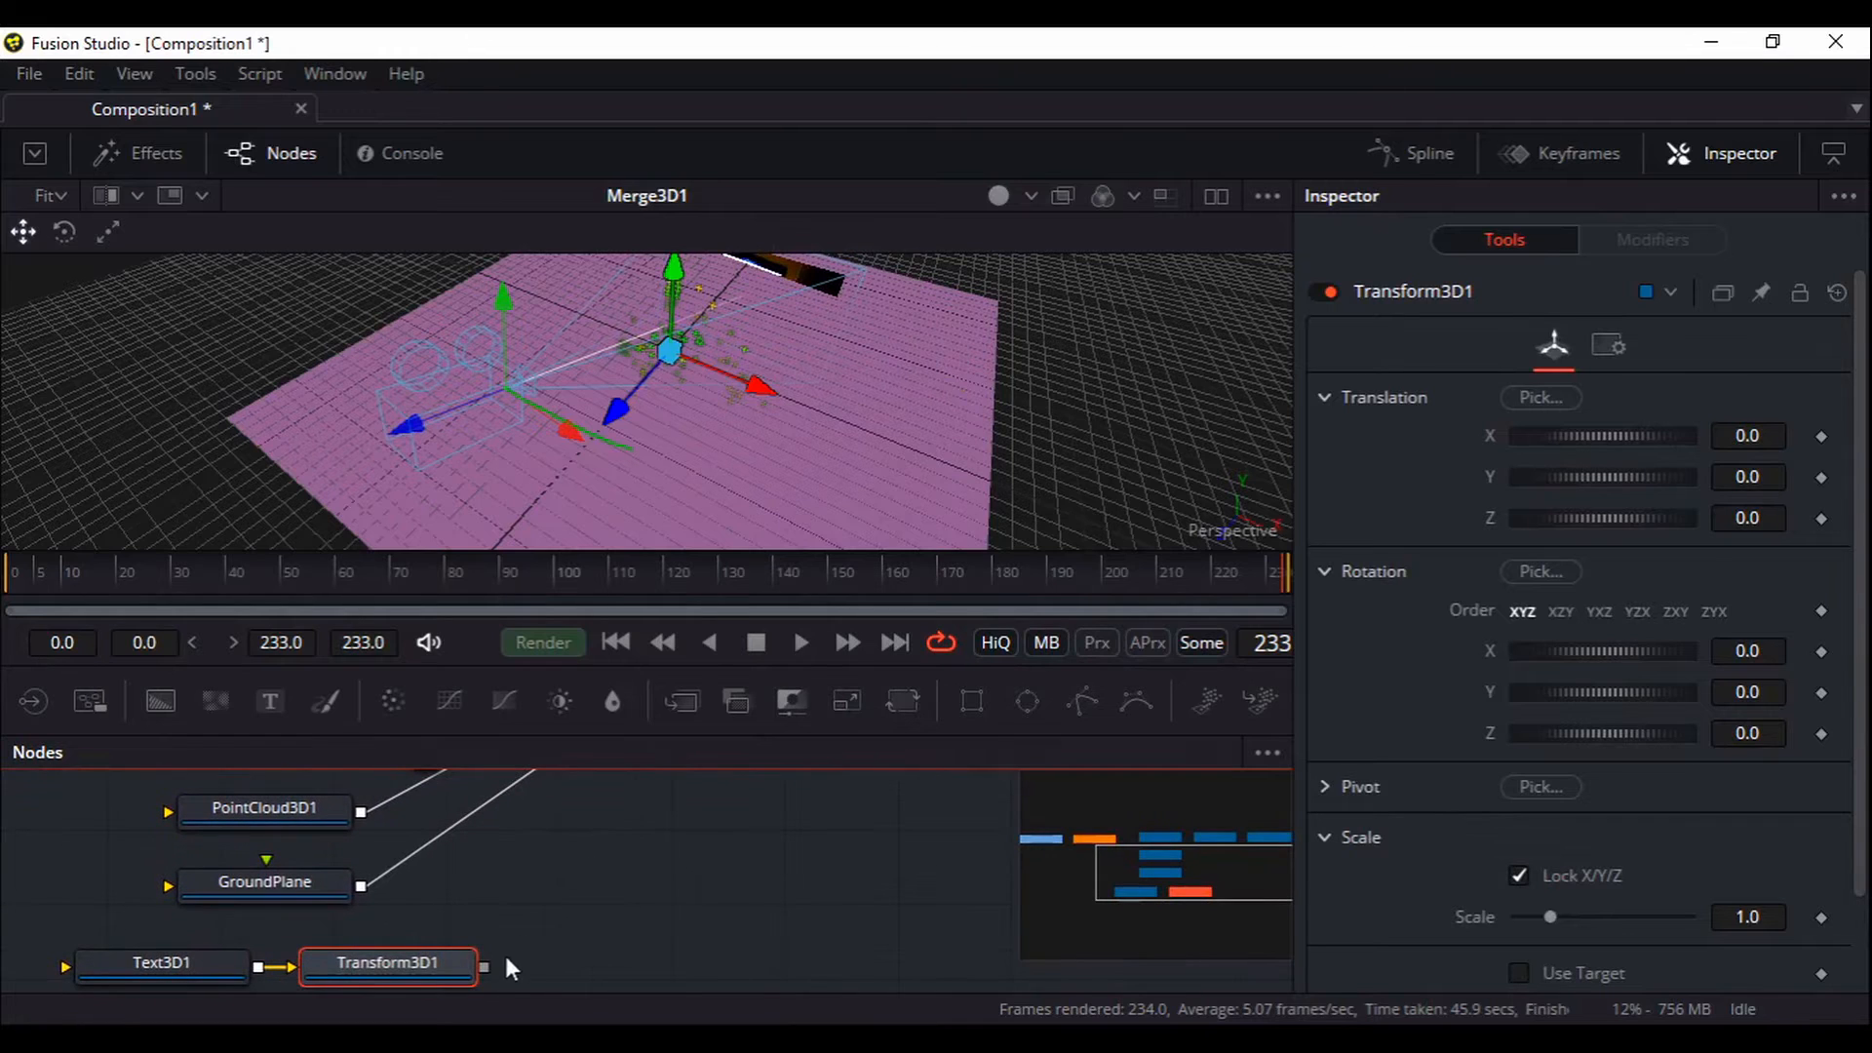
drag(483, 963, 510, 827)
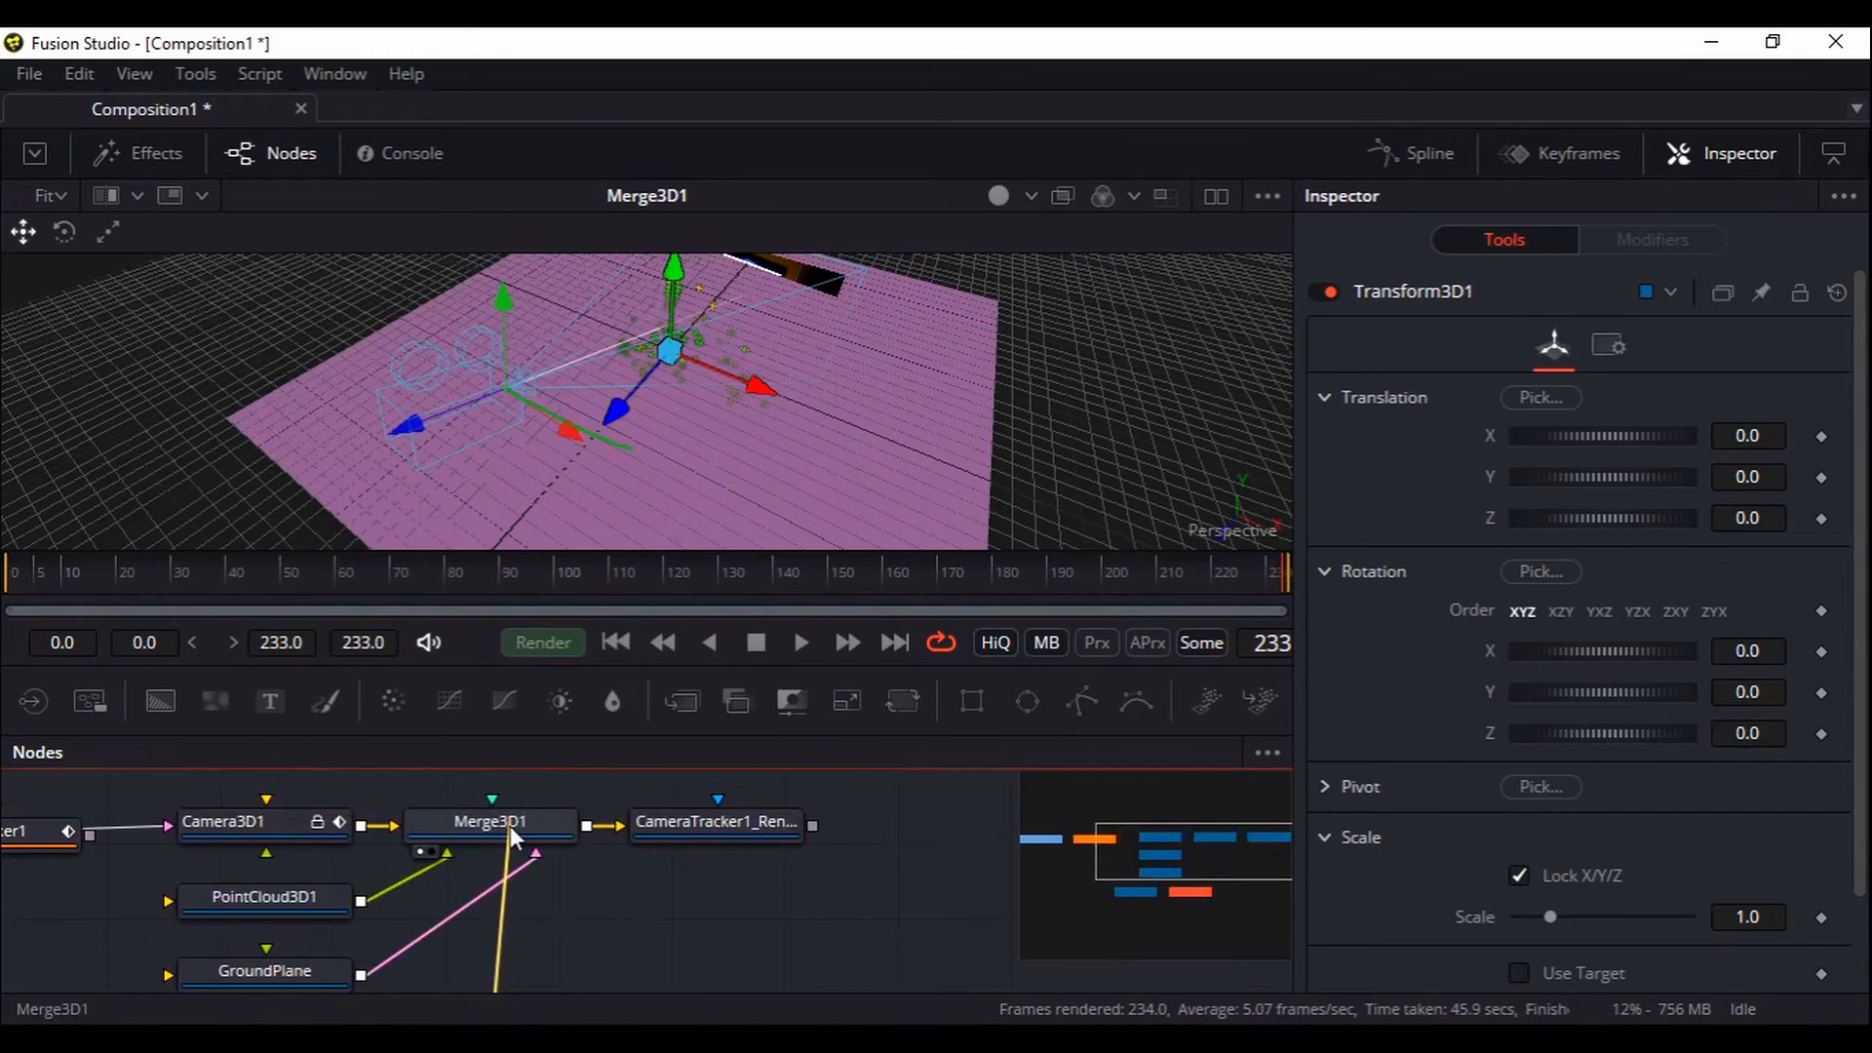
click(578, 924)
drag(660, 949, 714, 904)
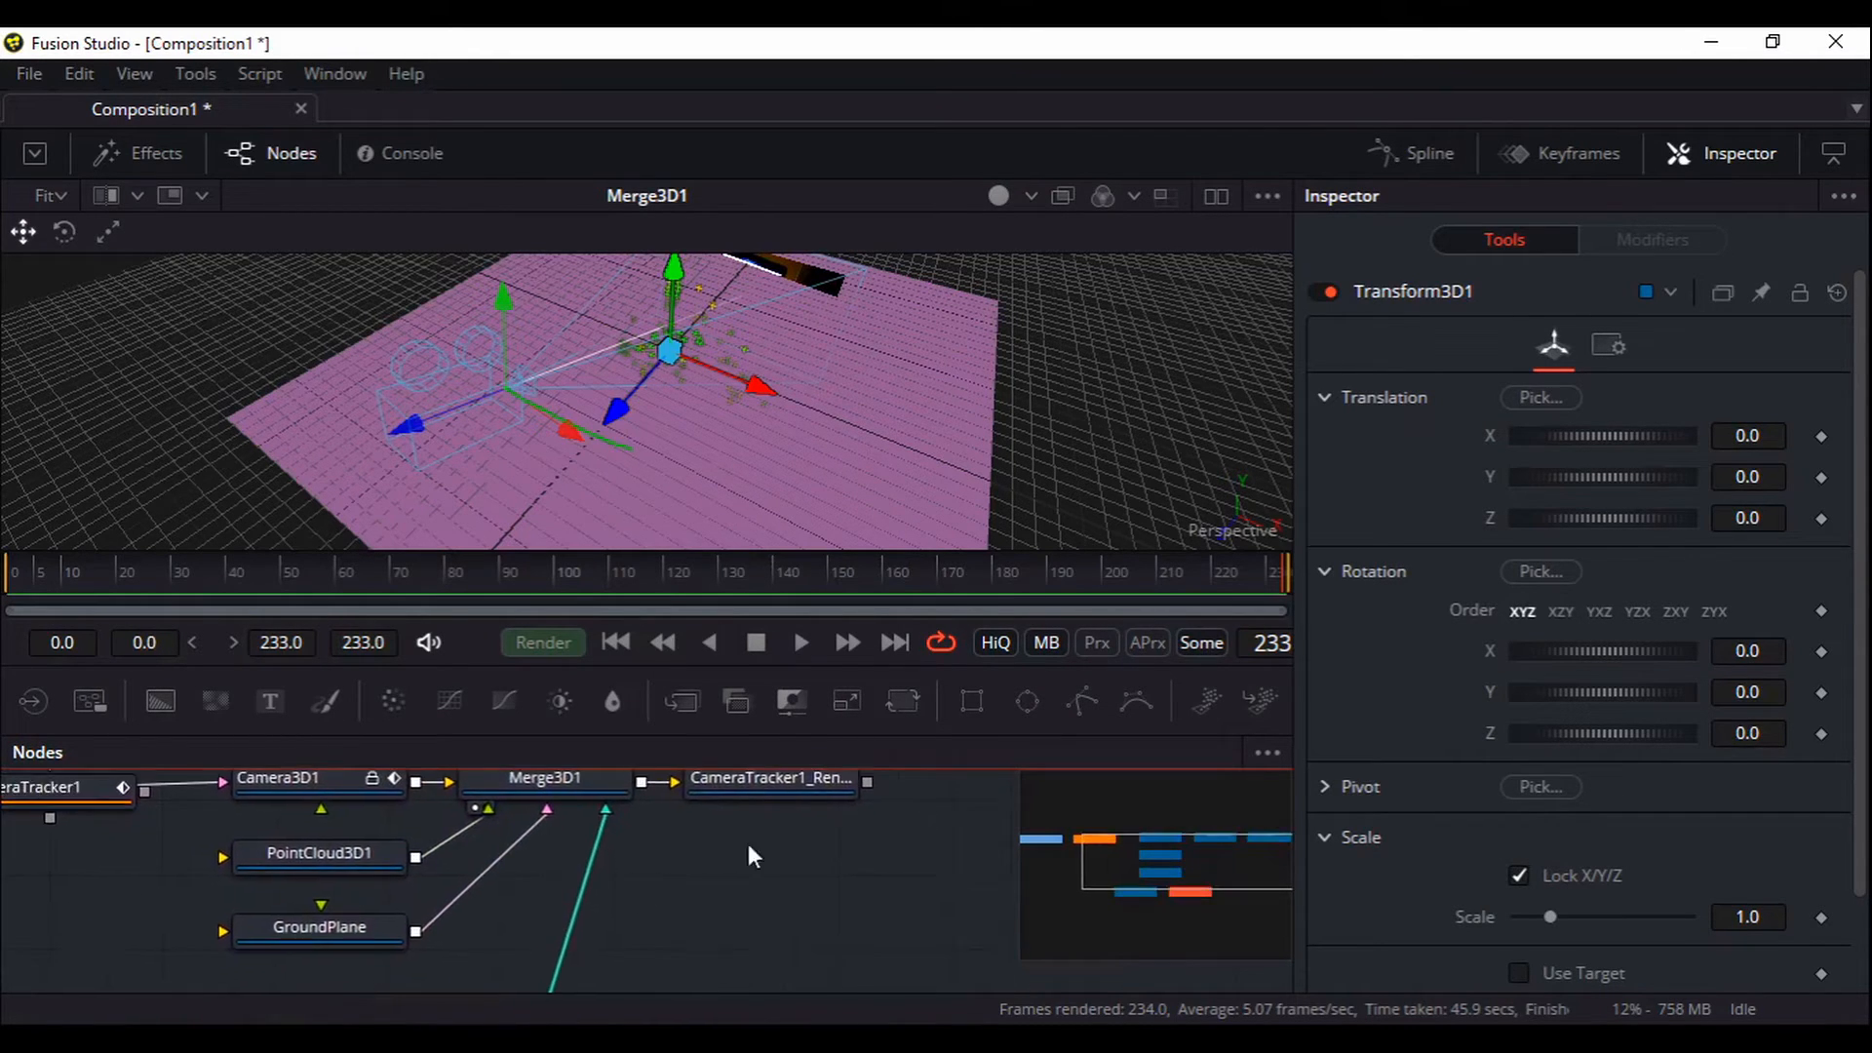
drag(757, 780, 819, 488)
Turn Wireframe back on for GroundPlane so the desk footage shows through
drag(815, 916, 852, 828)
click(351, 824)
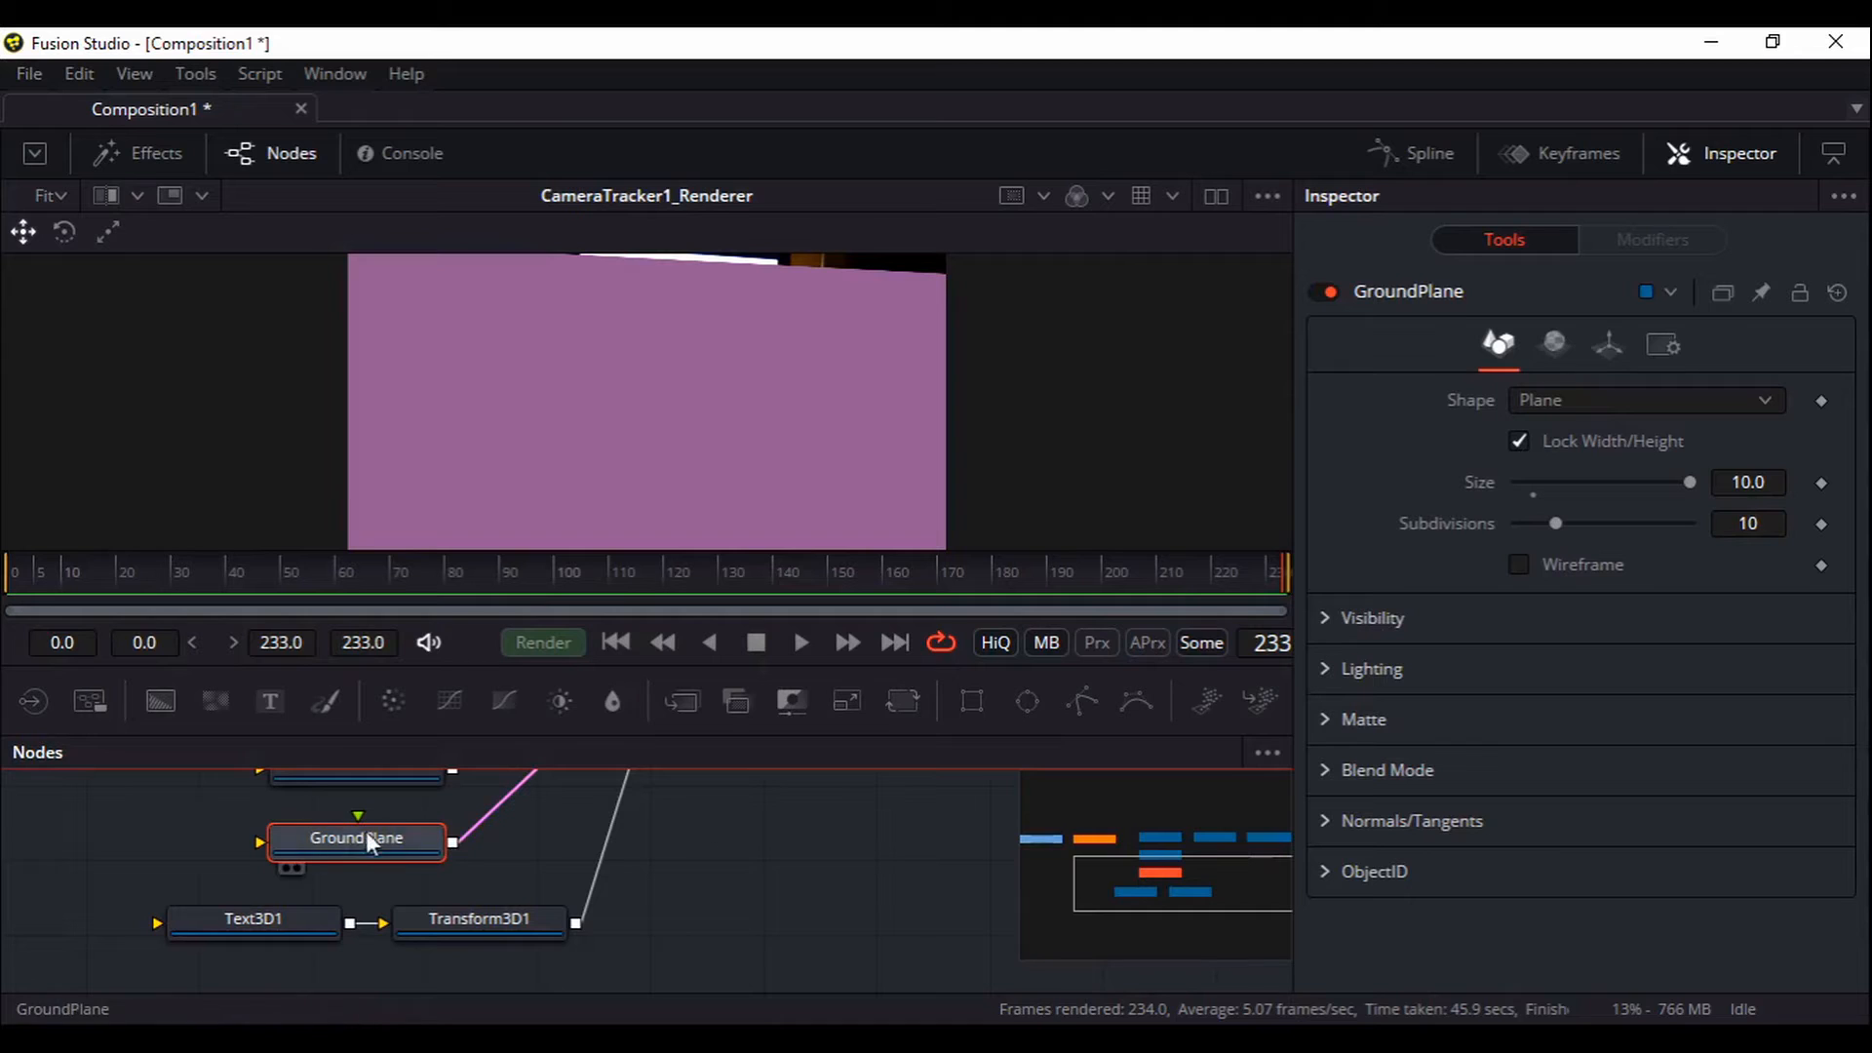
click(1519, 564)
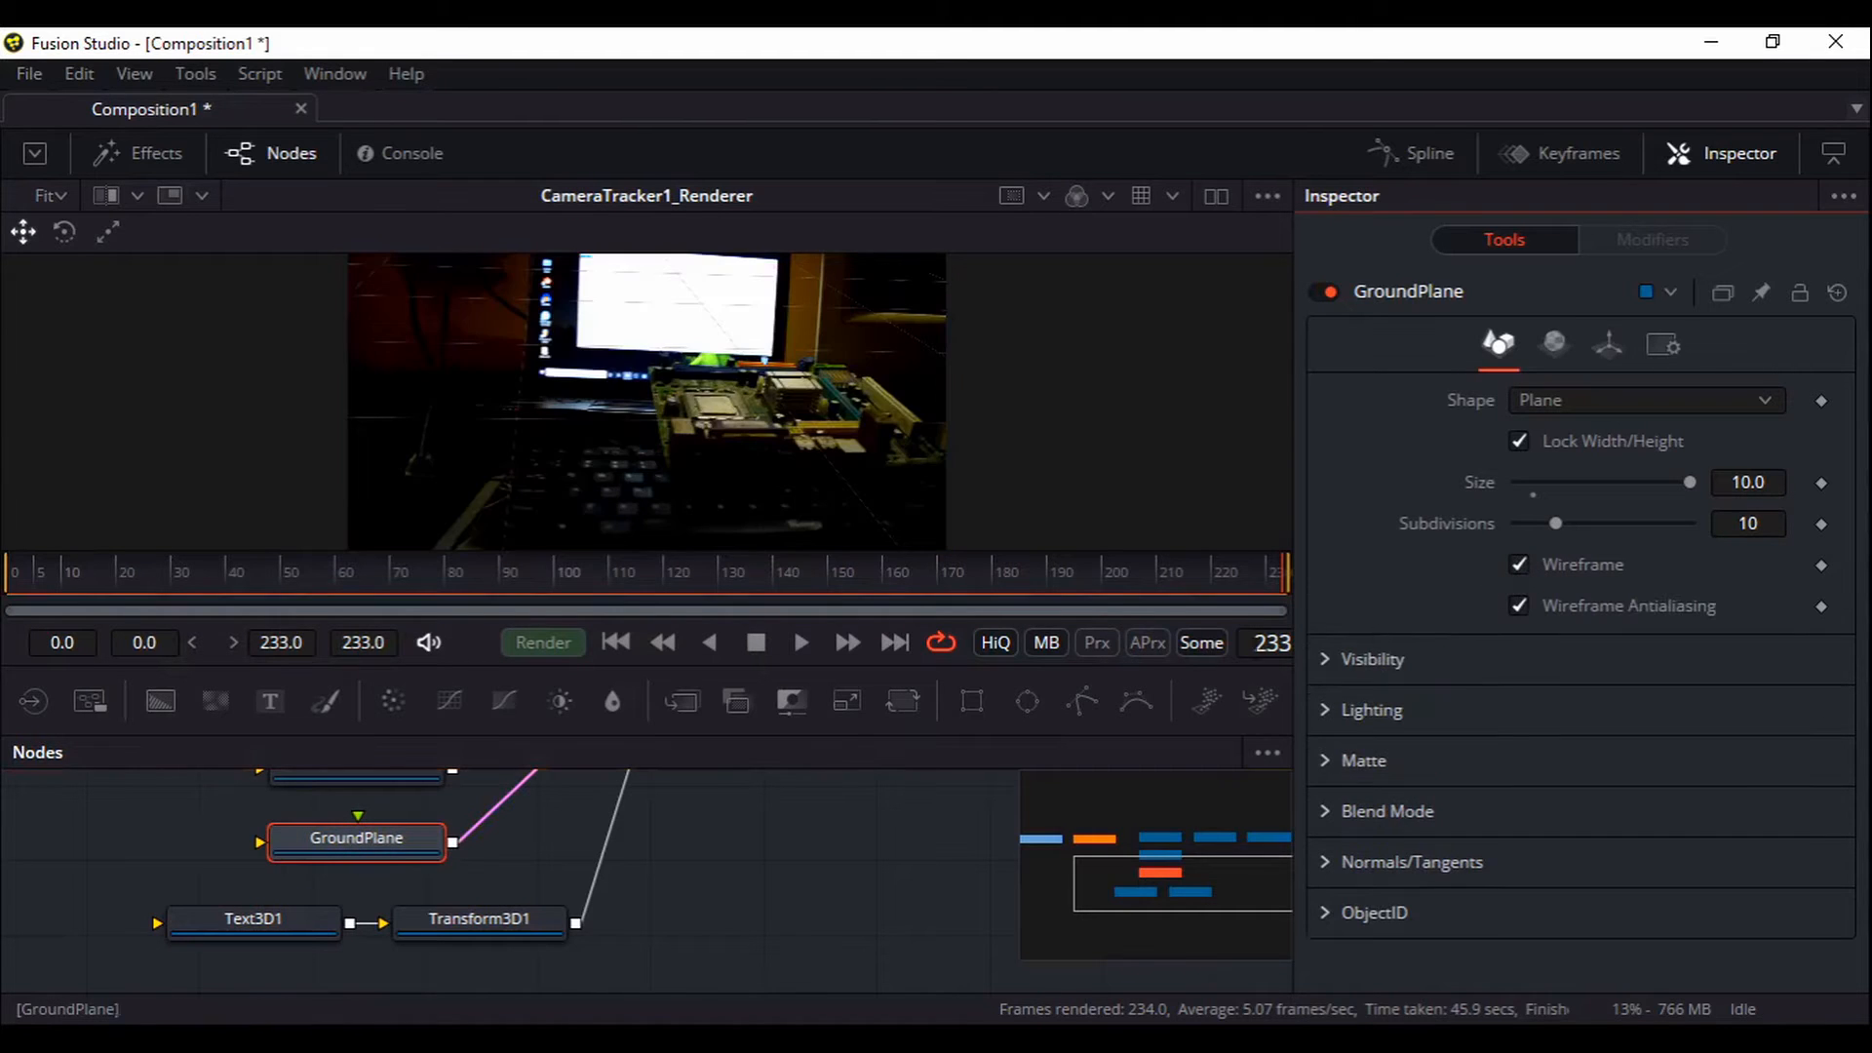
middle_click(774, 835)
click(287, 908)
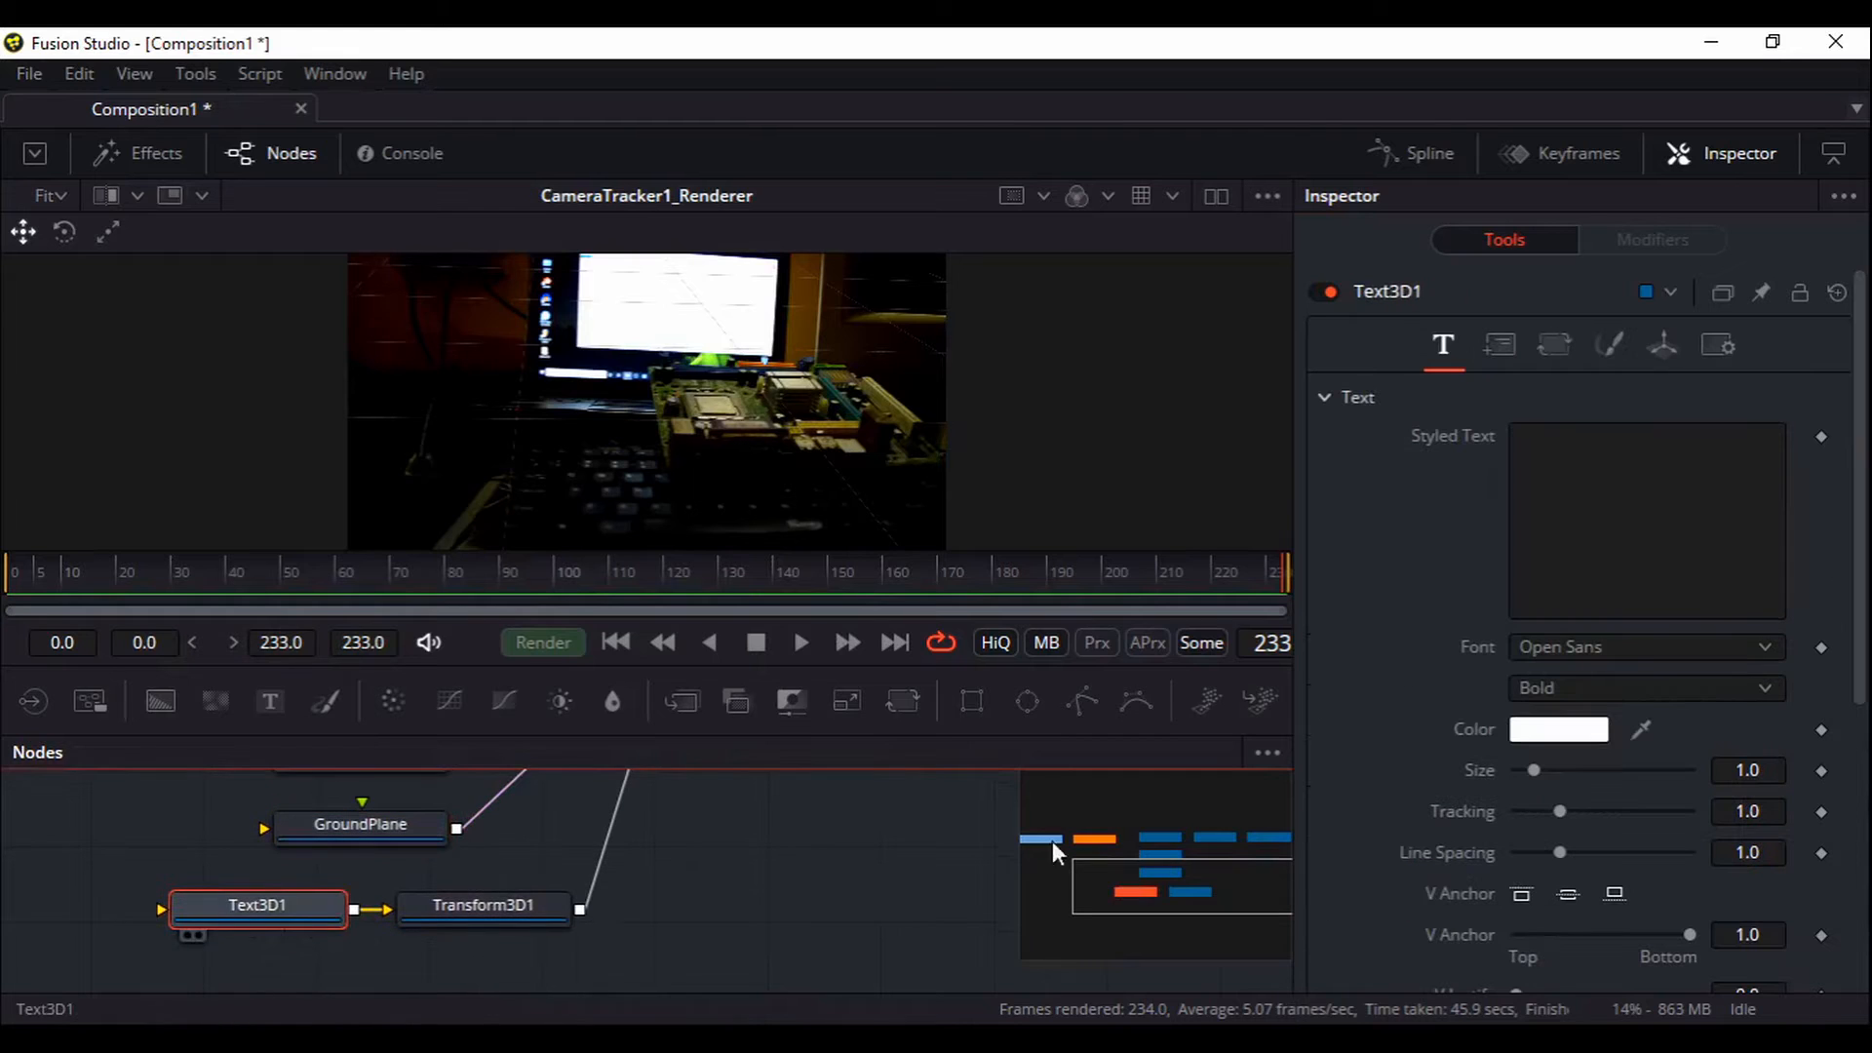
Enter the person's full name as Text3D1's styled text
click(1655, 497)
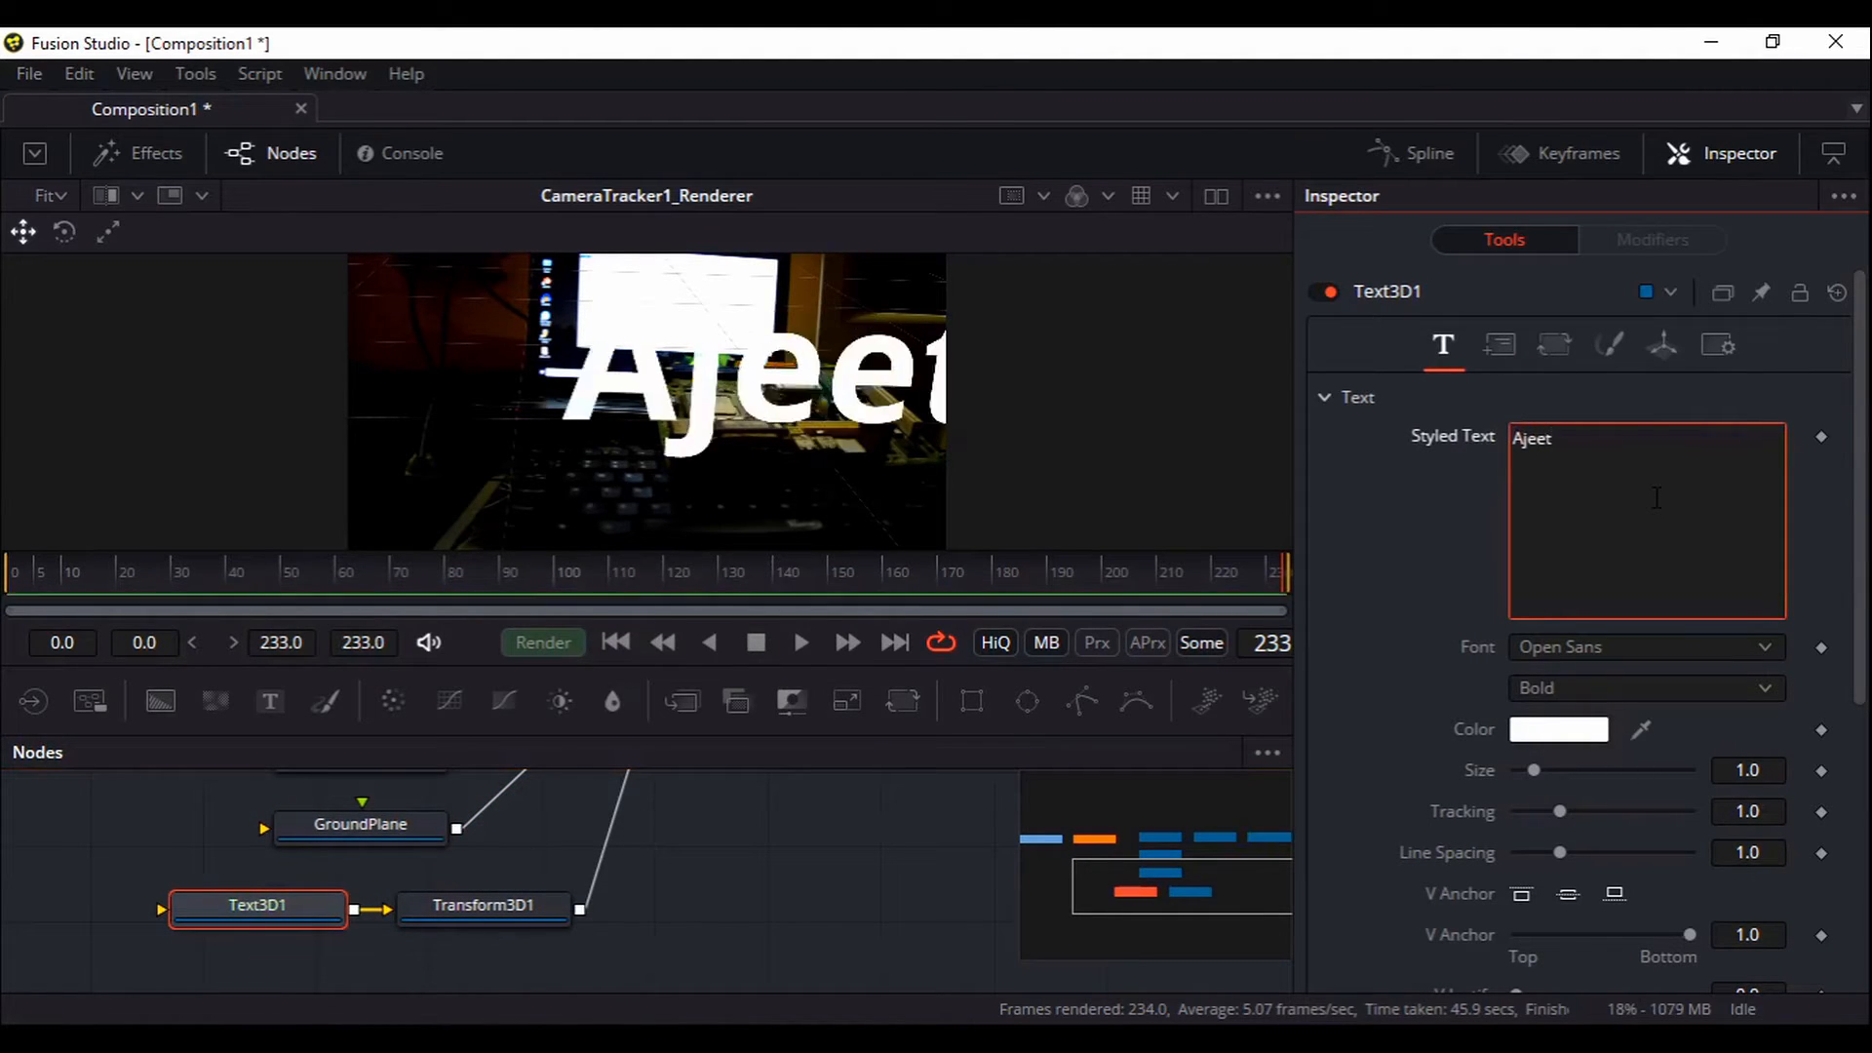
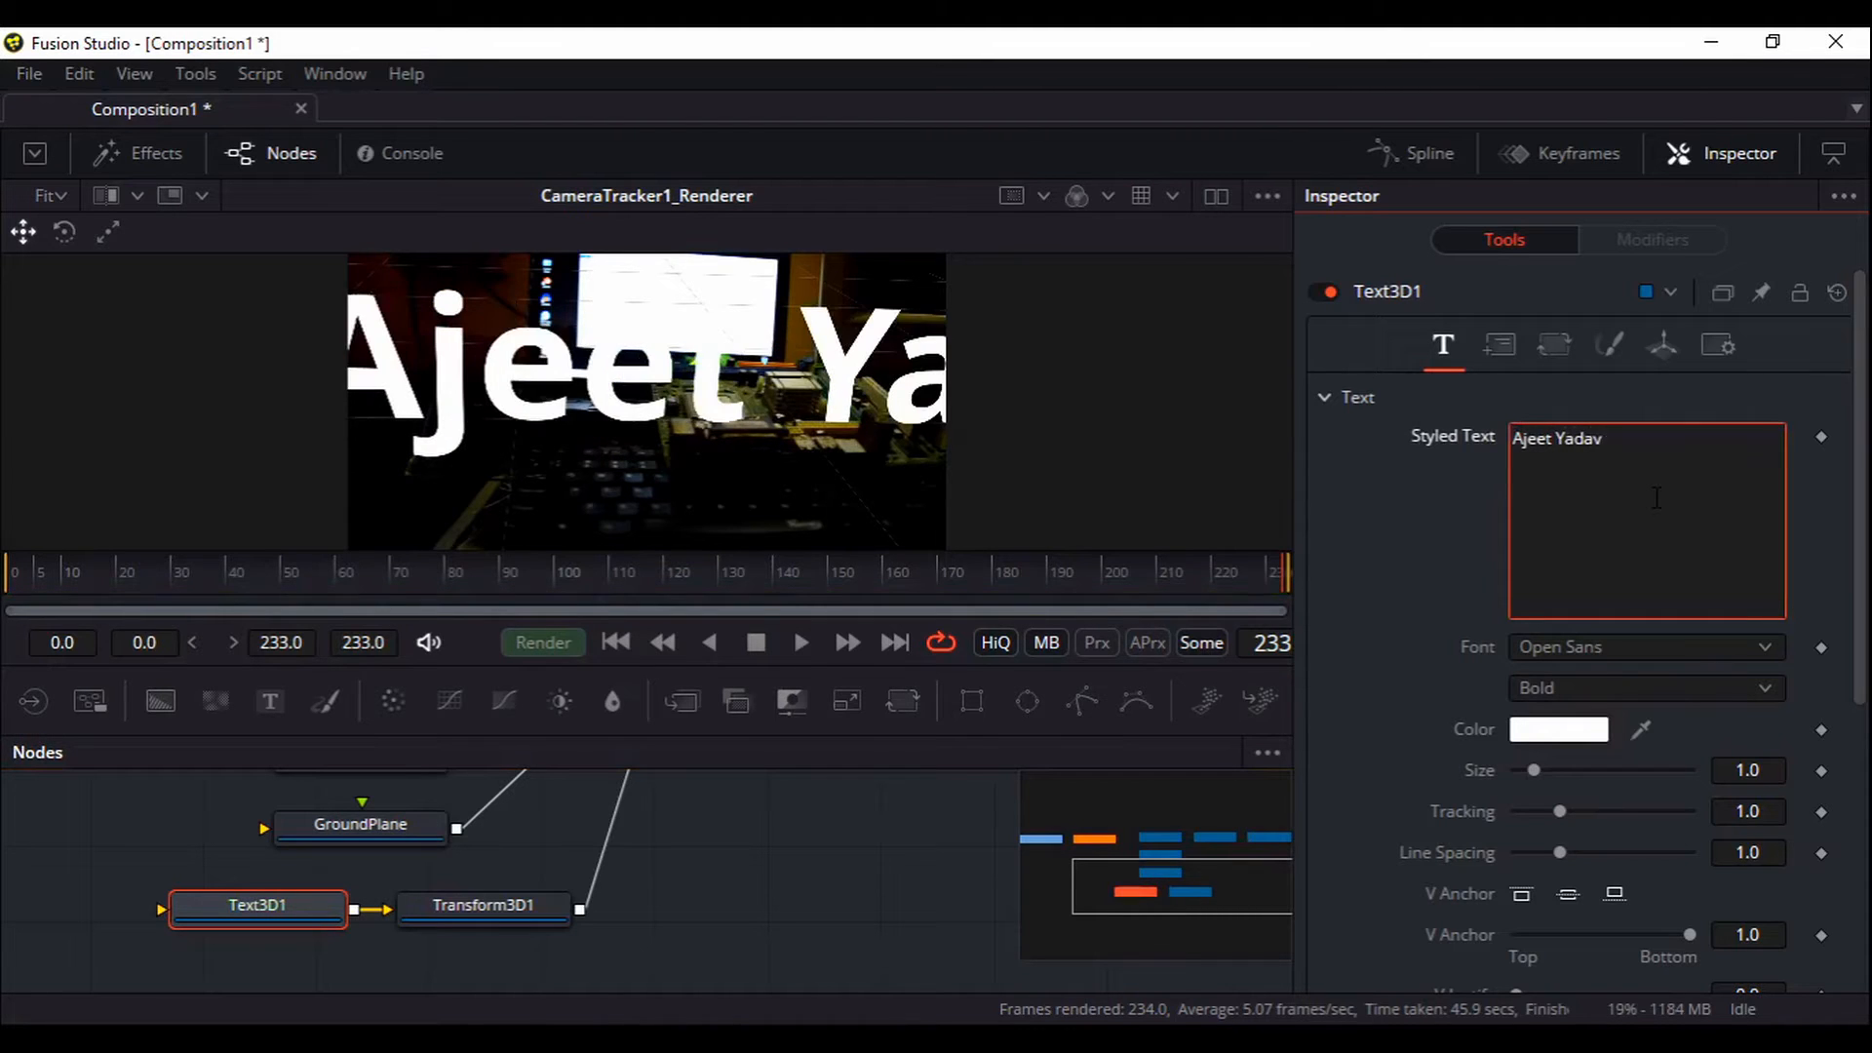
click(483, 910)
scroll(704, 965, up, 3)
scroll(707, 1006, up, 1)
Show Merge3D1 in the viewer, orbit to inspect the text, and review the GroundPlane, Text3D1 and Transform3D1 settings
click(618, 817)
key(1)
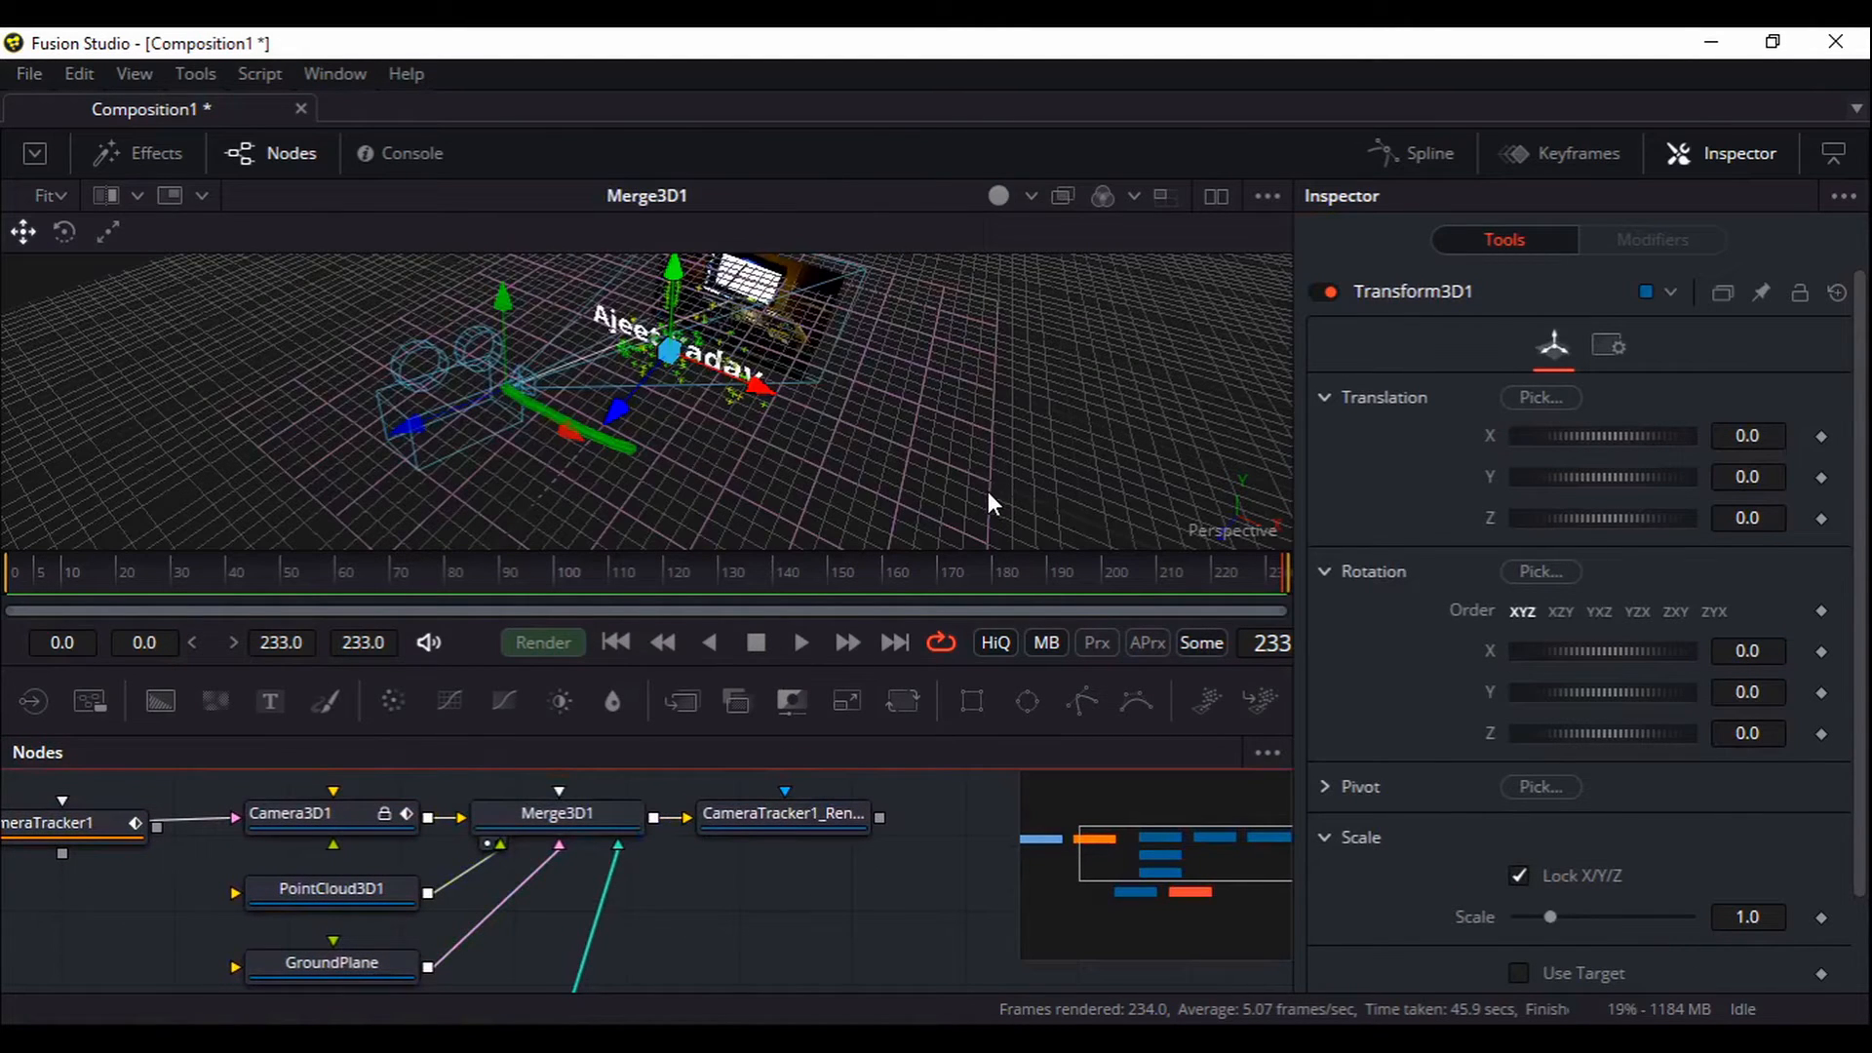
drag(1102, 464, 667, 445)
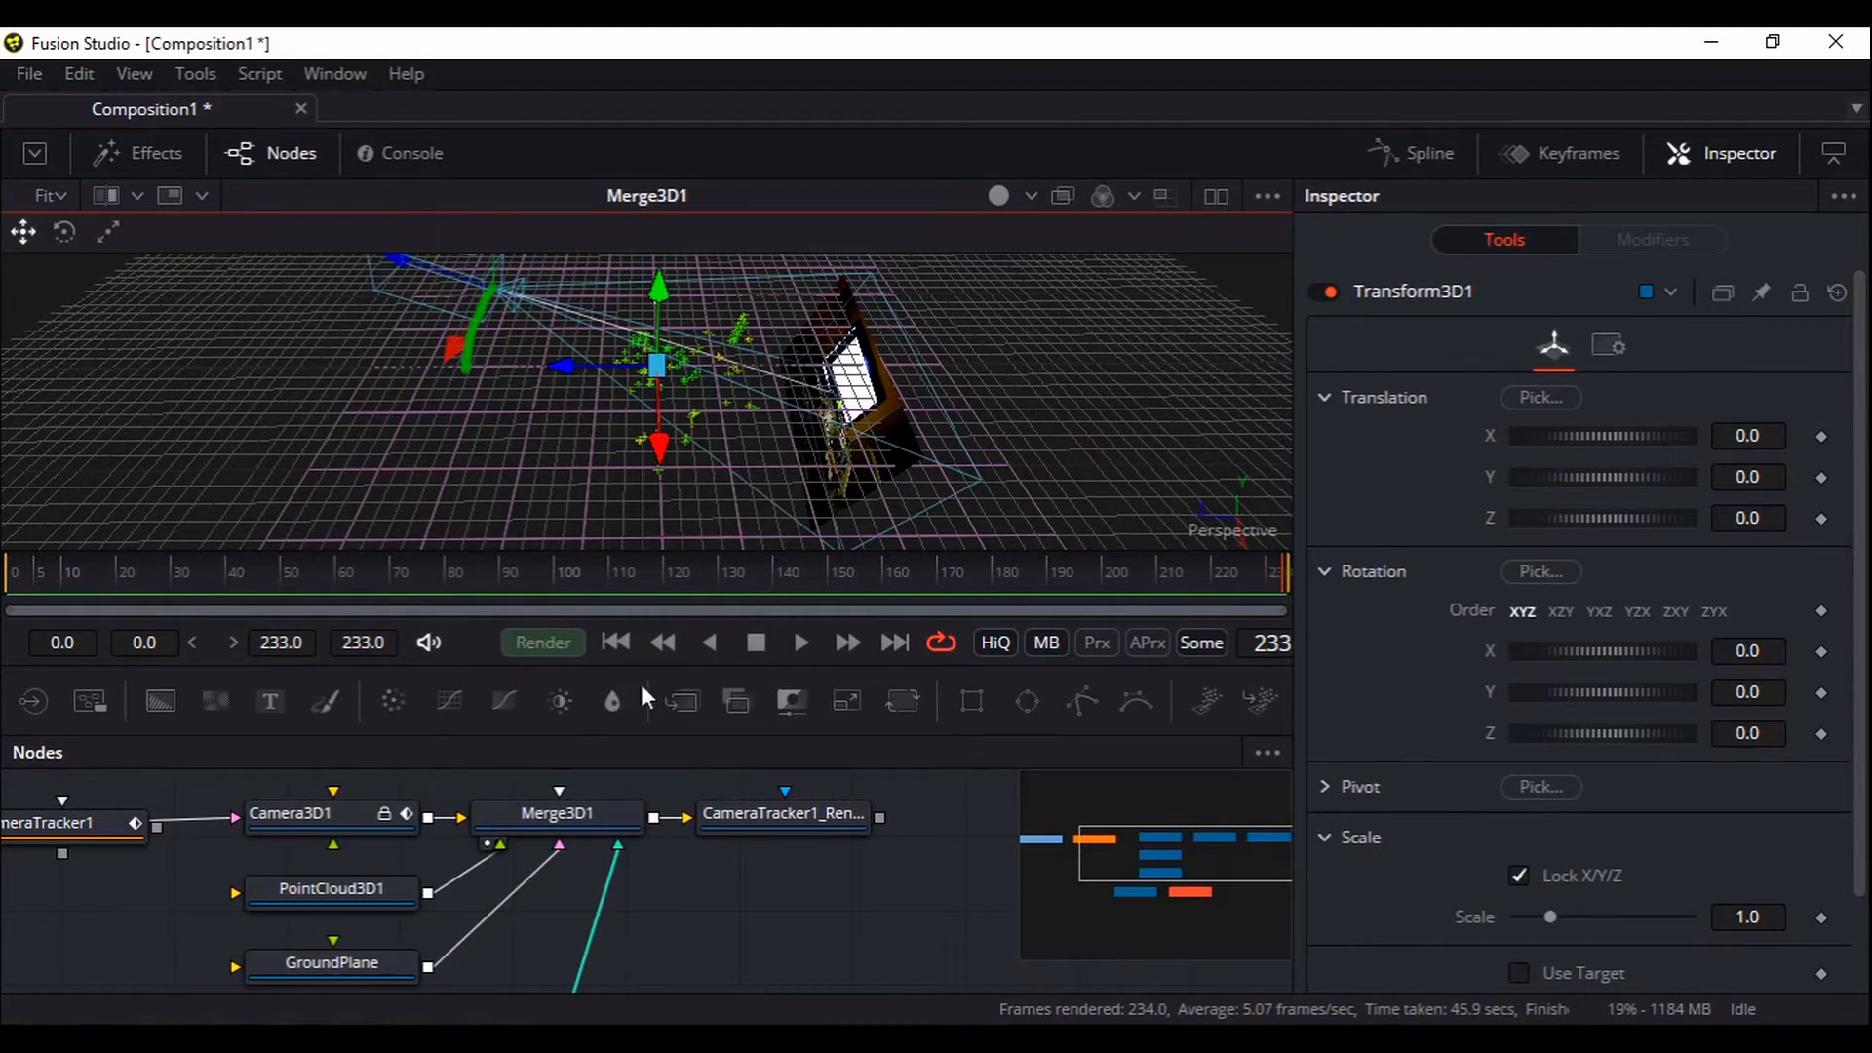
click(355, 975)
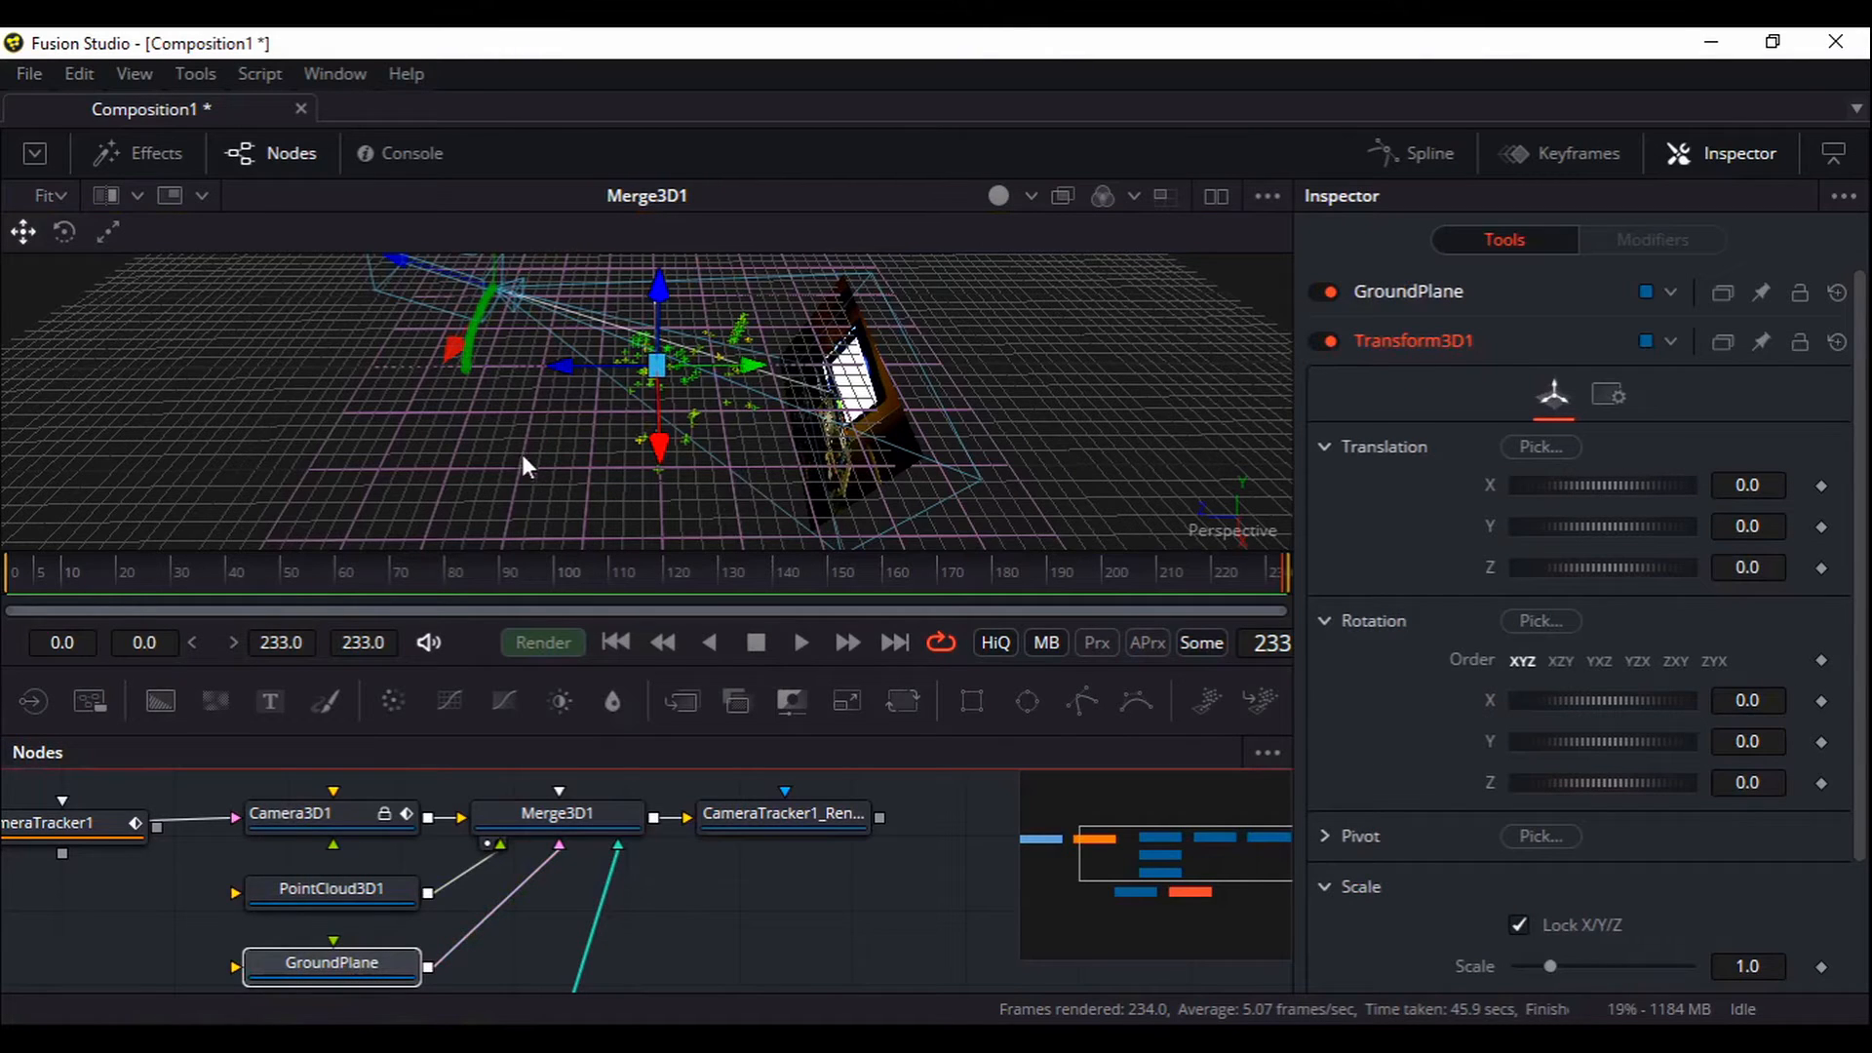
scroll(678, 863, down, 4)
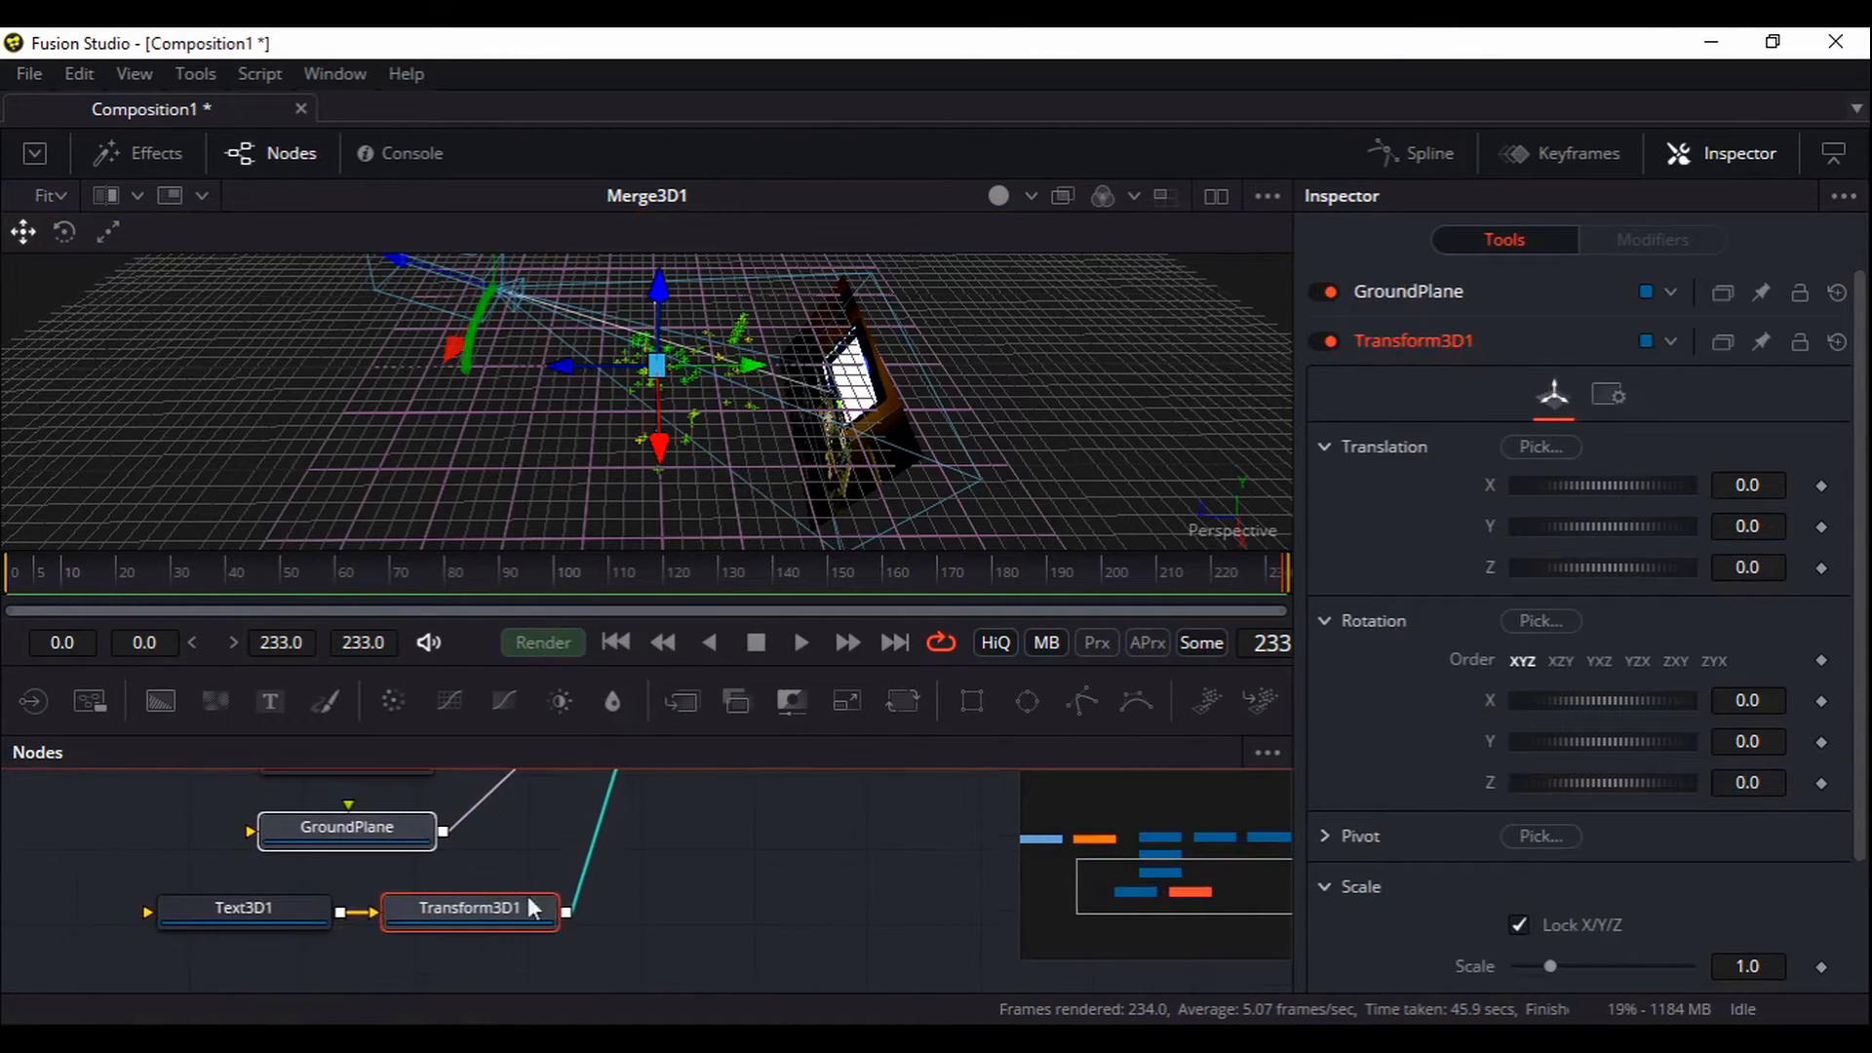
click(269, 909)
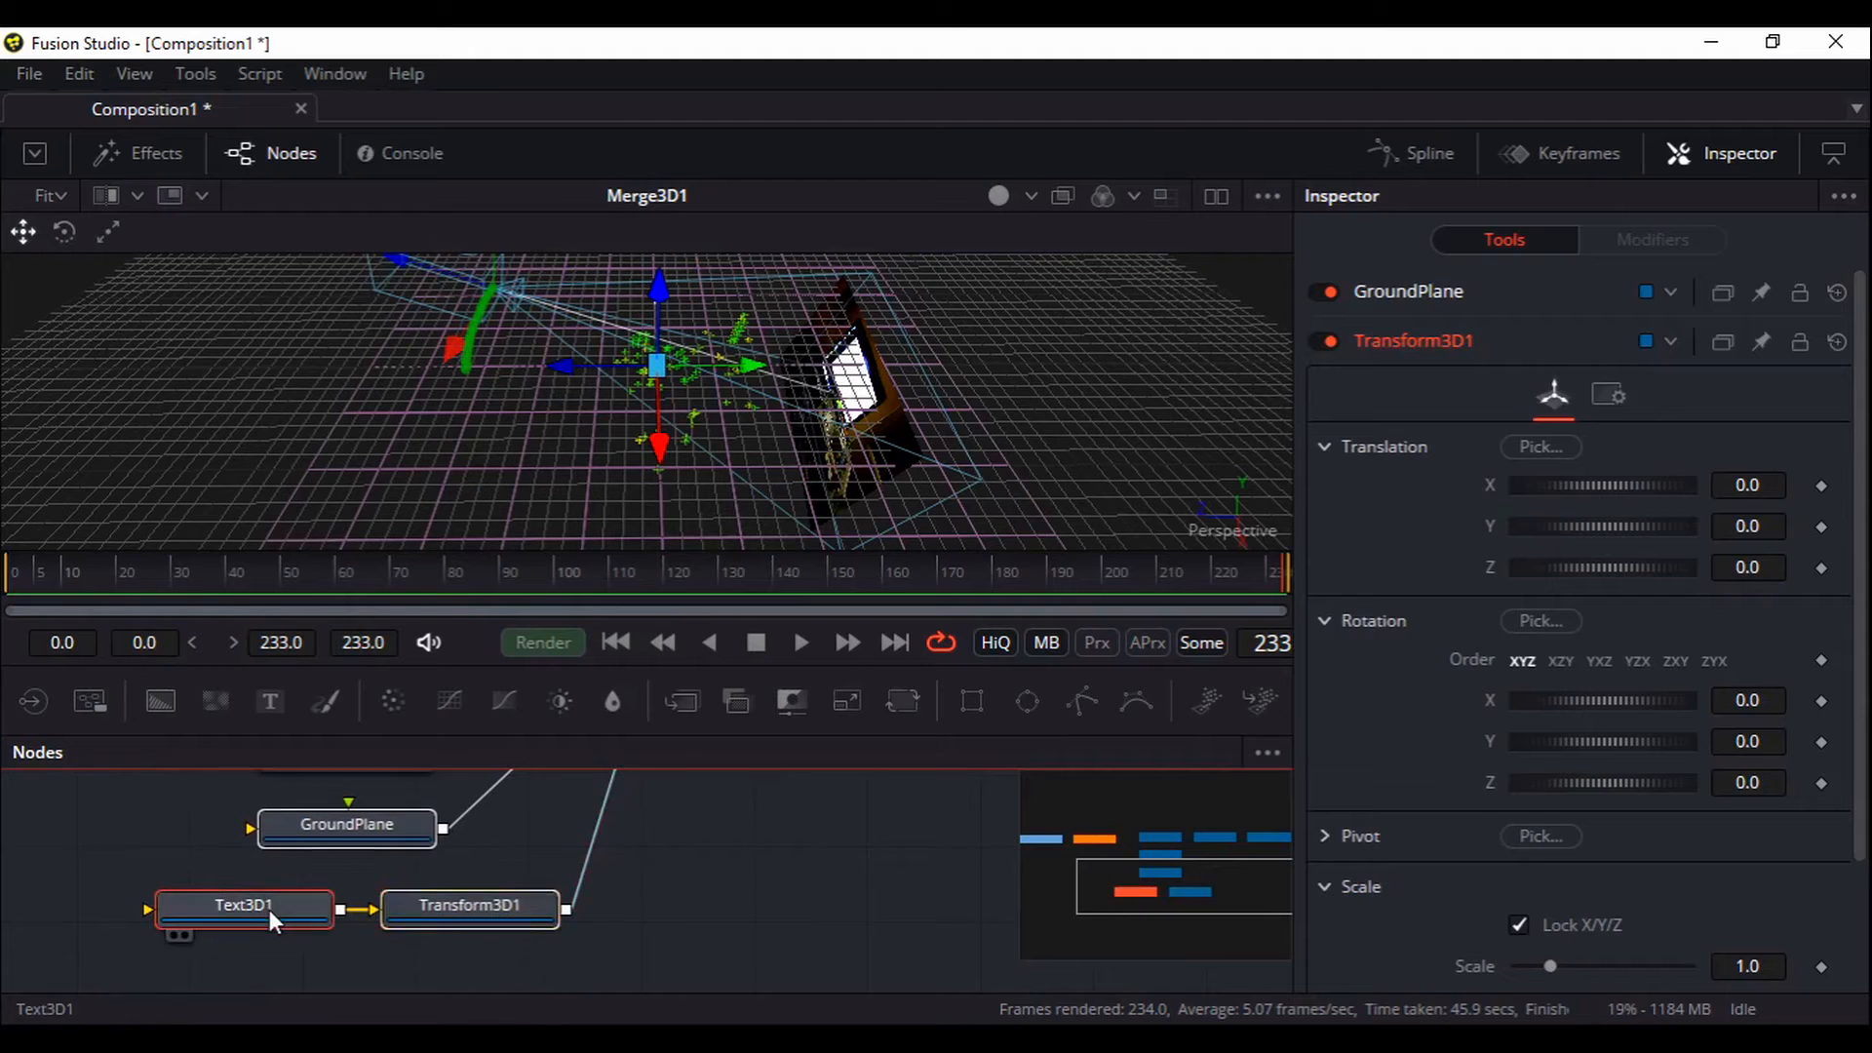
click(460, 911)
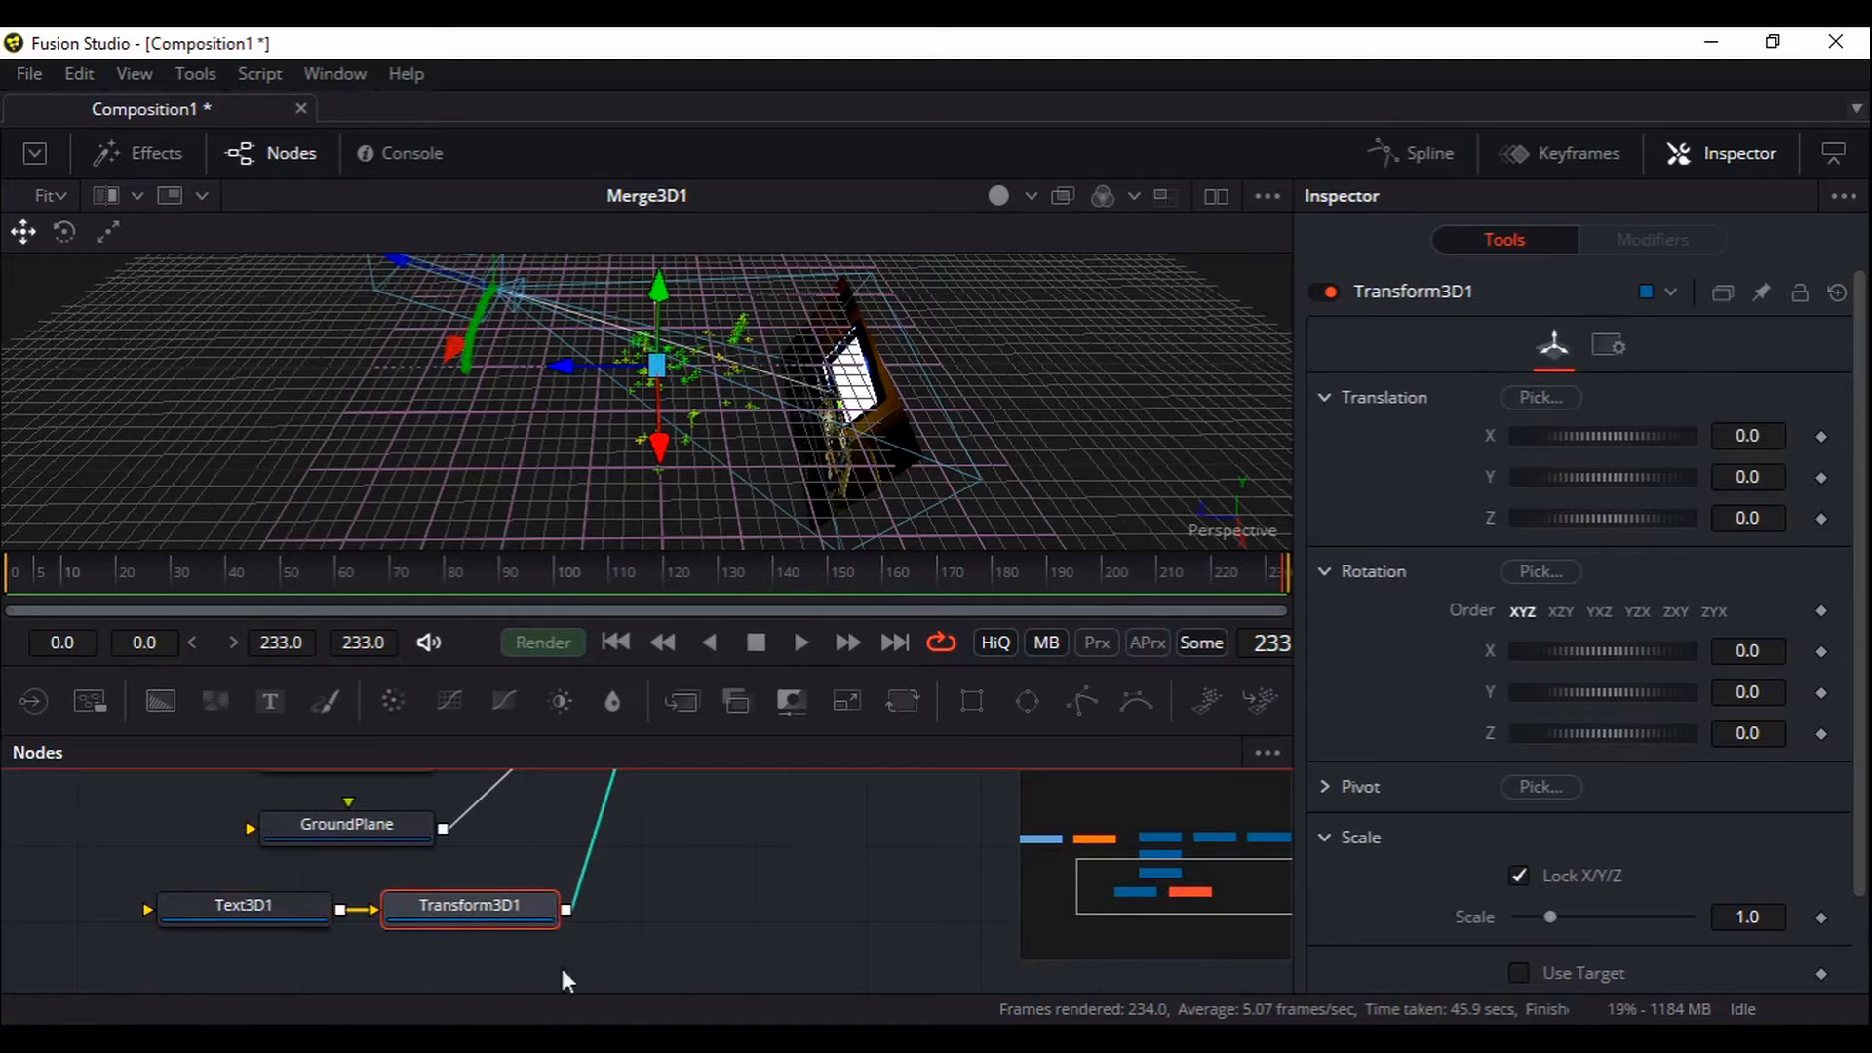
click(250, 914)
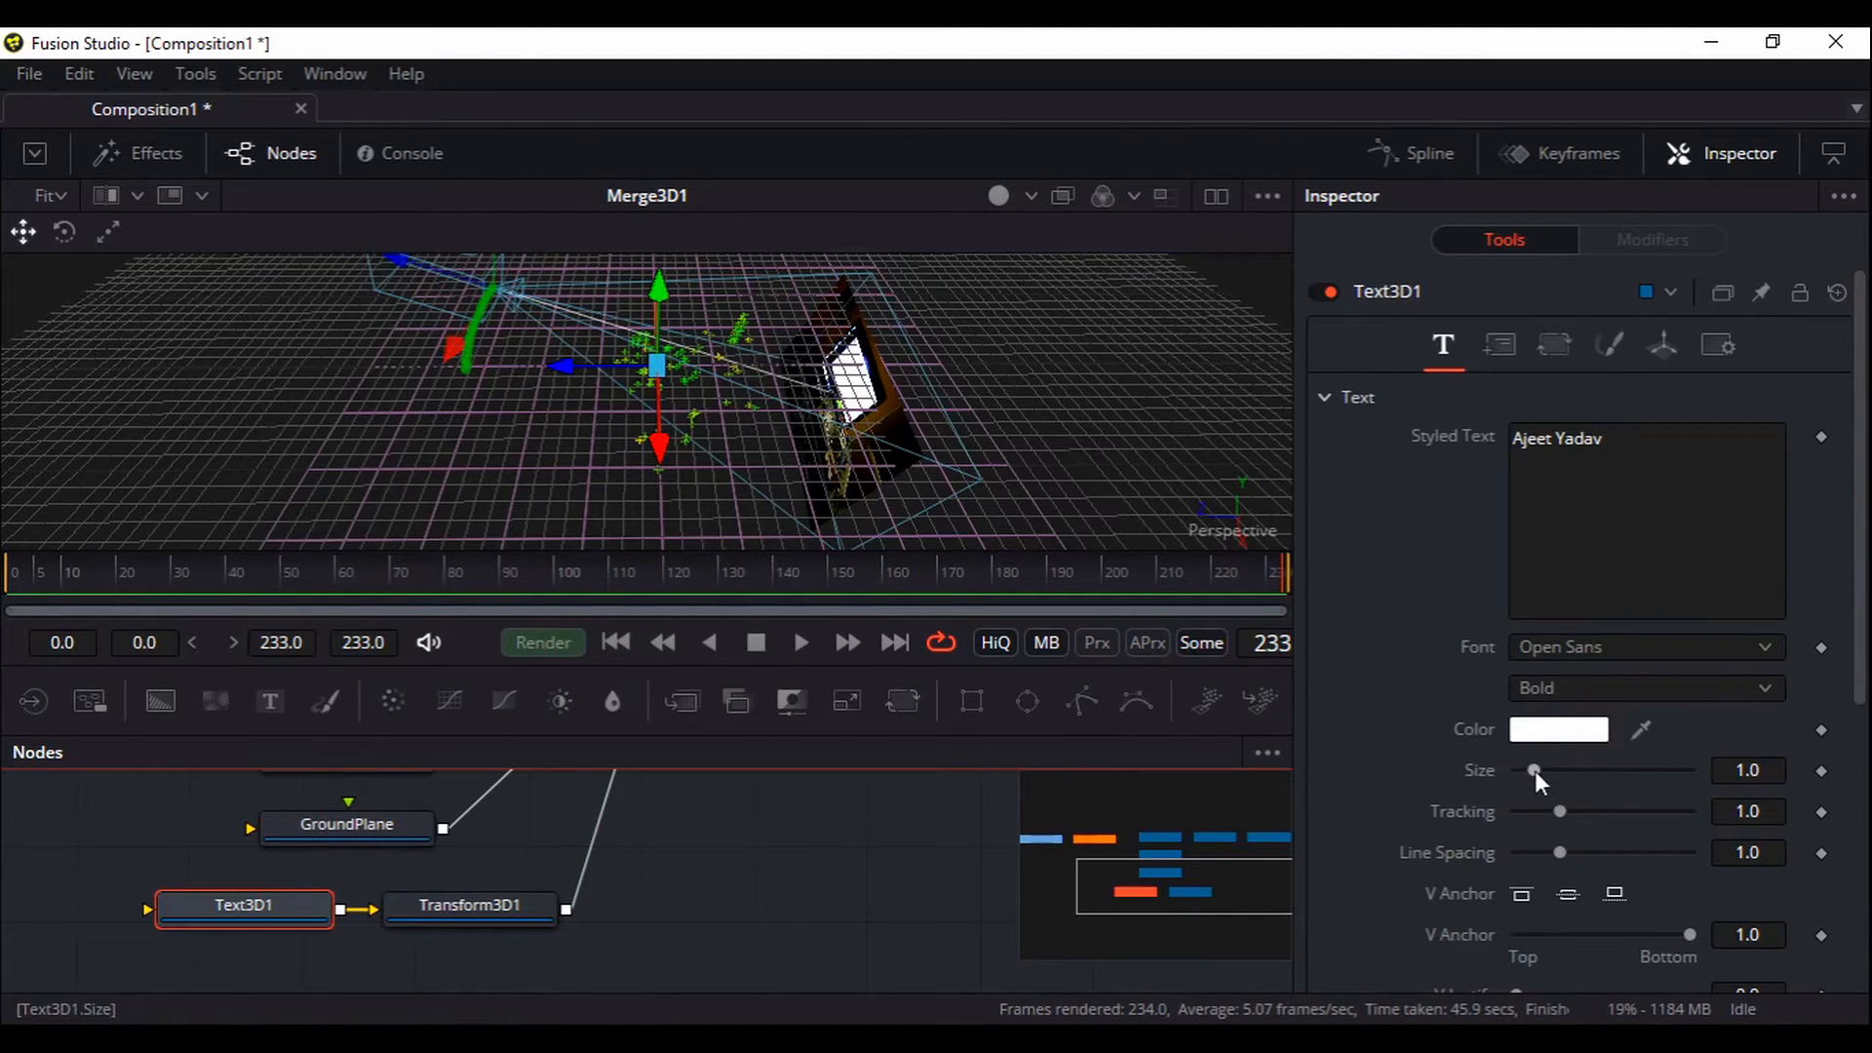
In Transform3D1, scale the title to 0.2115 and set Translation X 0.232, viewing the renderer
click(501, 907)
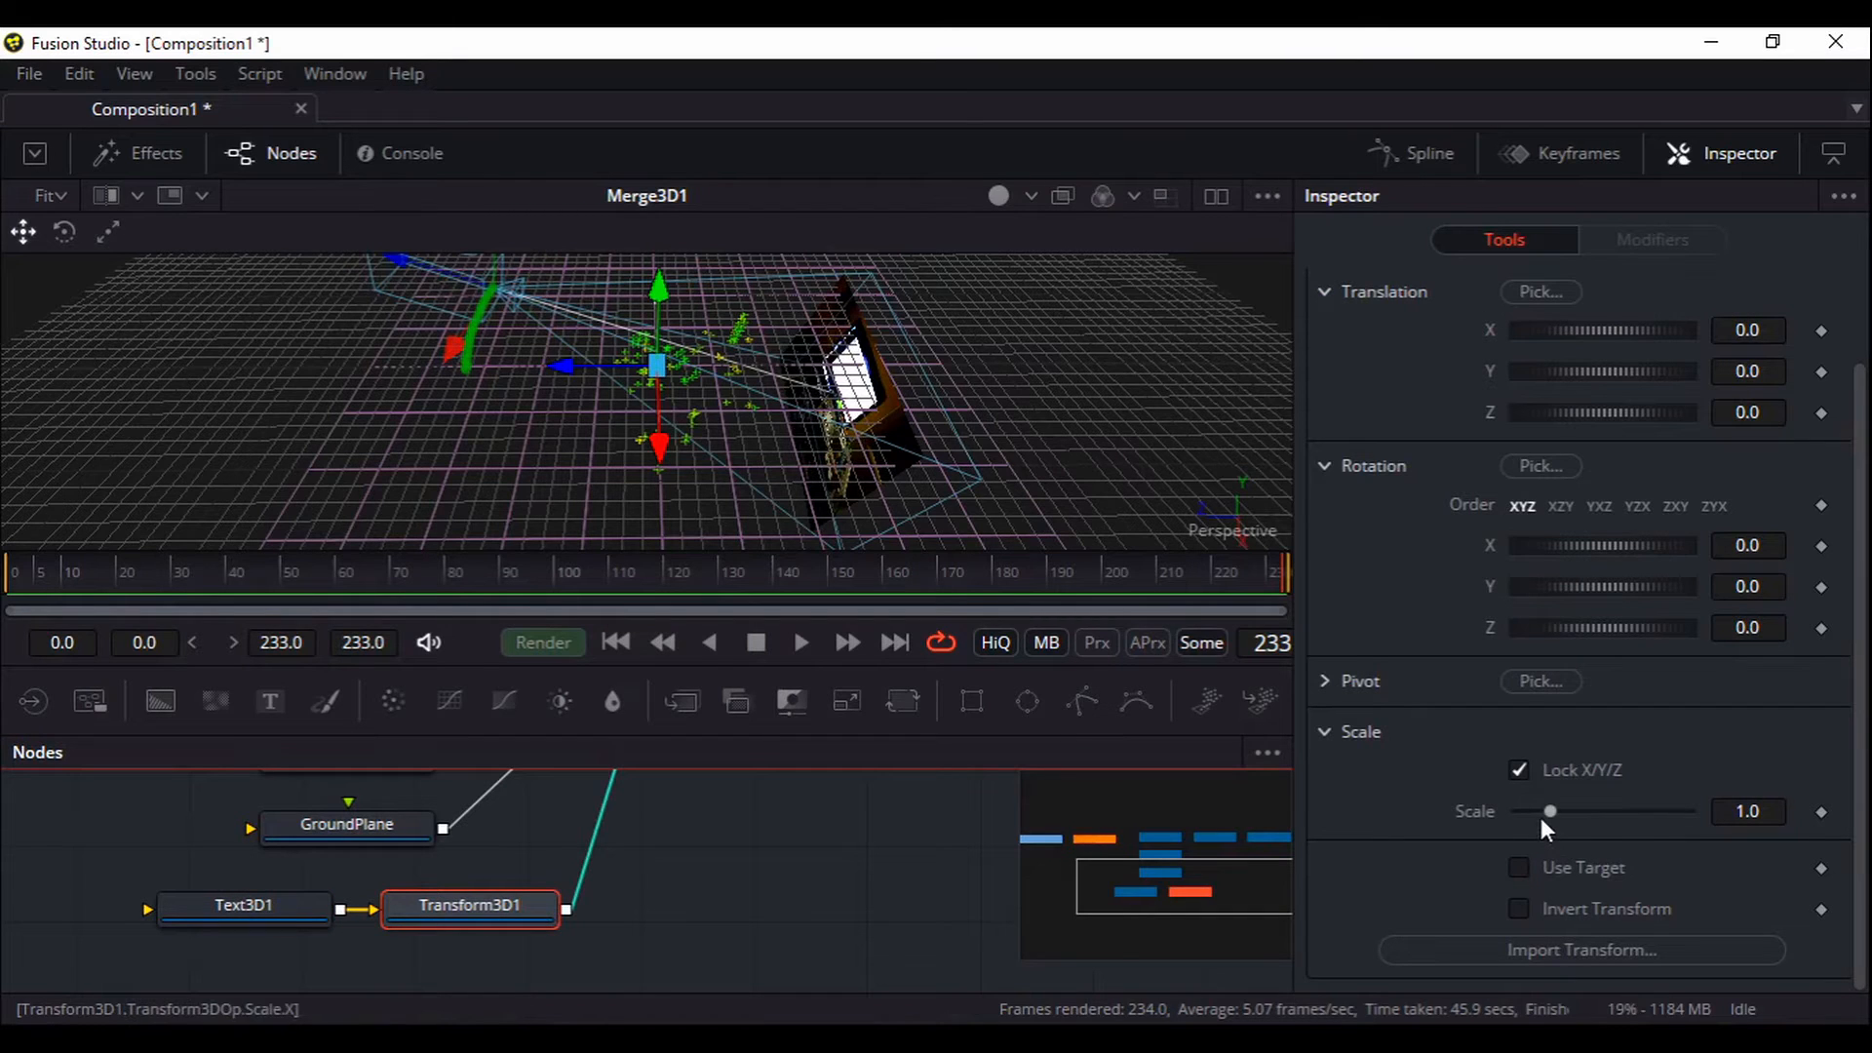
drag(1547, 816, 1377, 817)
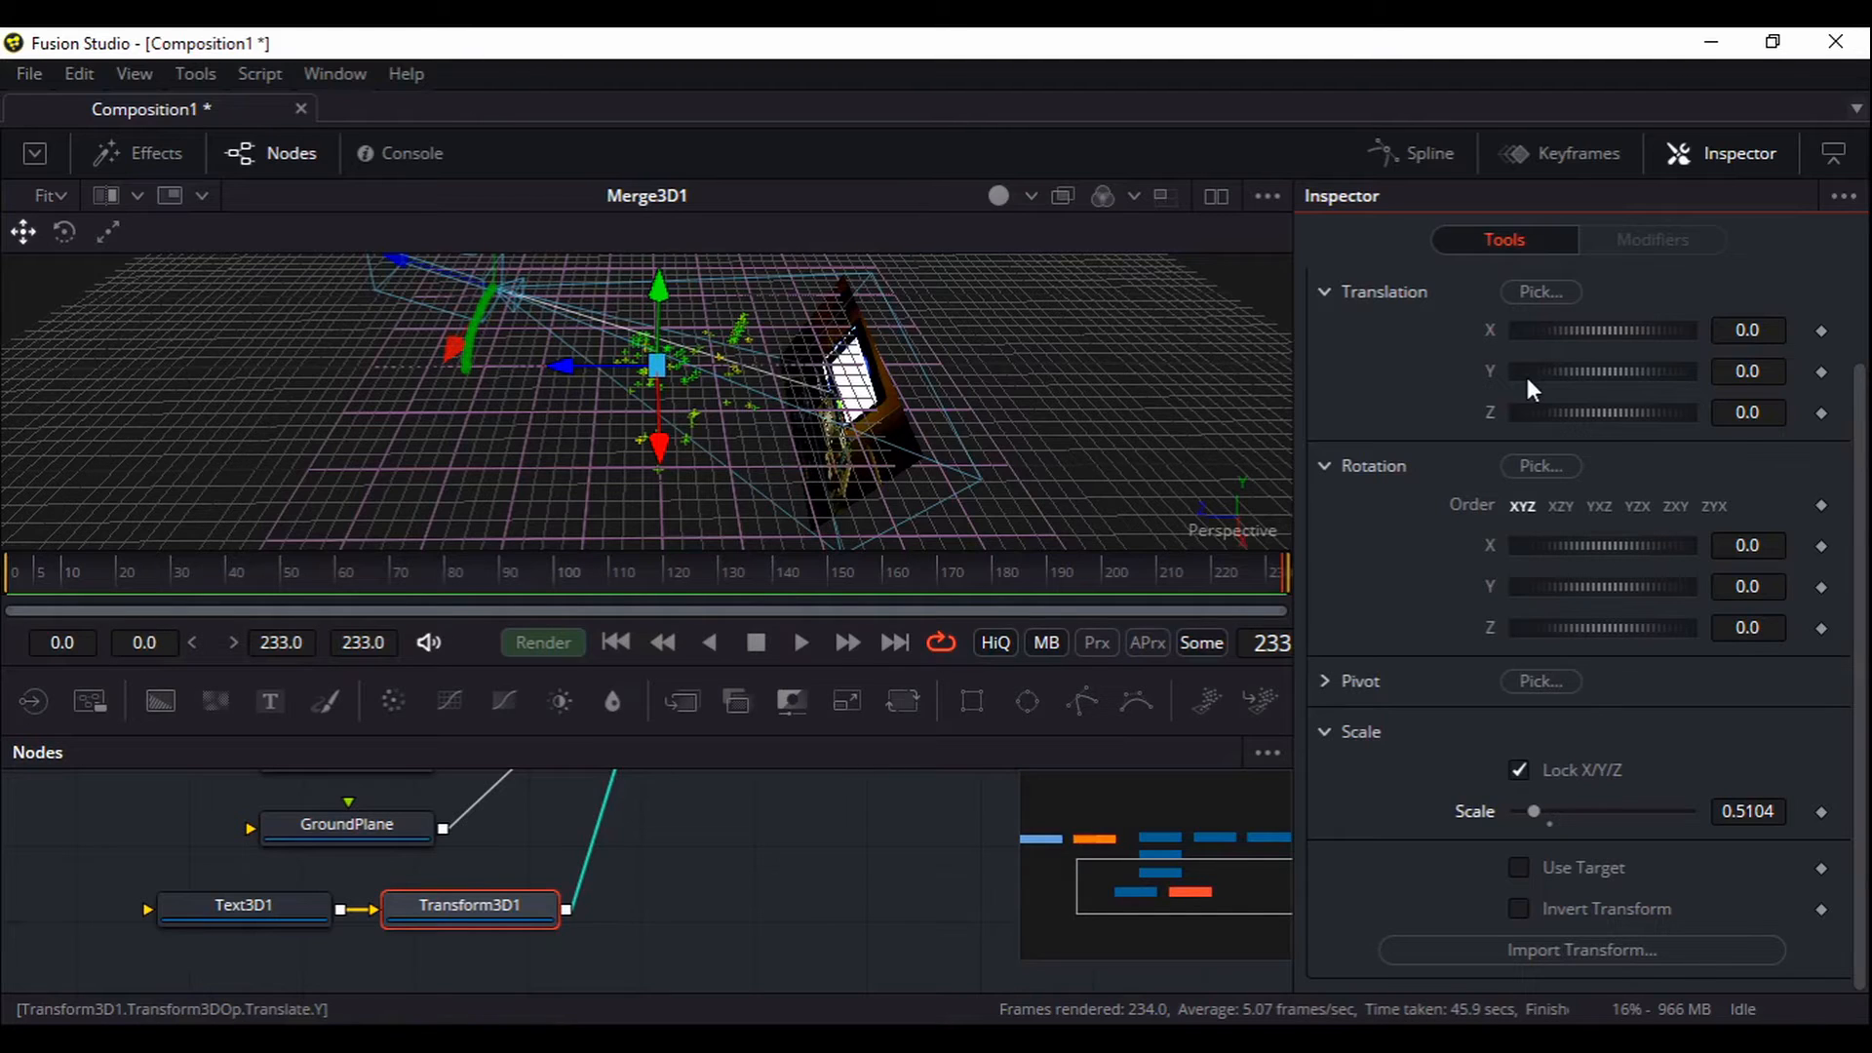
drag(772, 832, 850, 421)
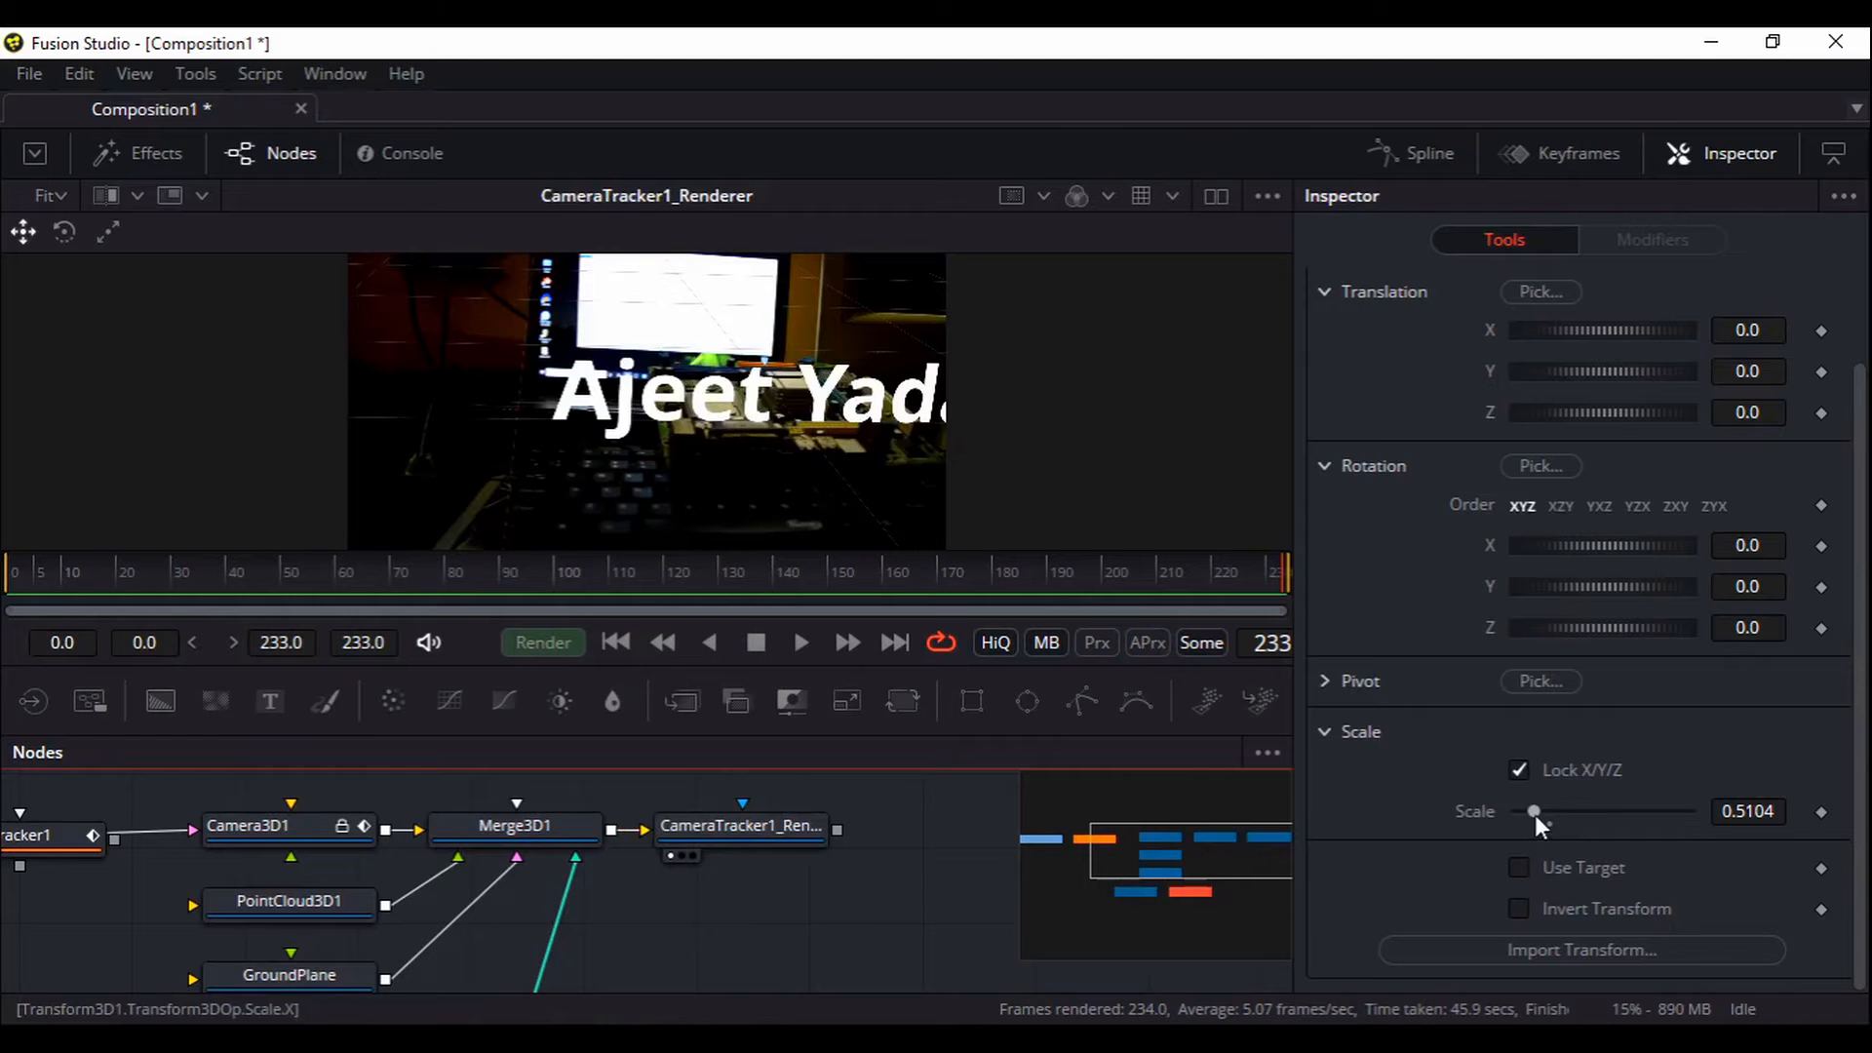
drag(1535, 812, 1429, 817)
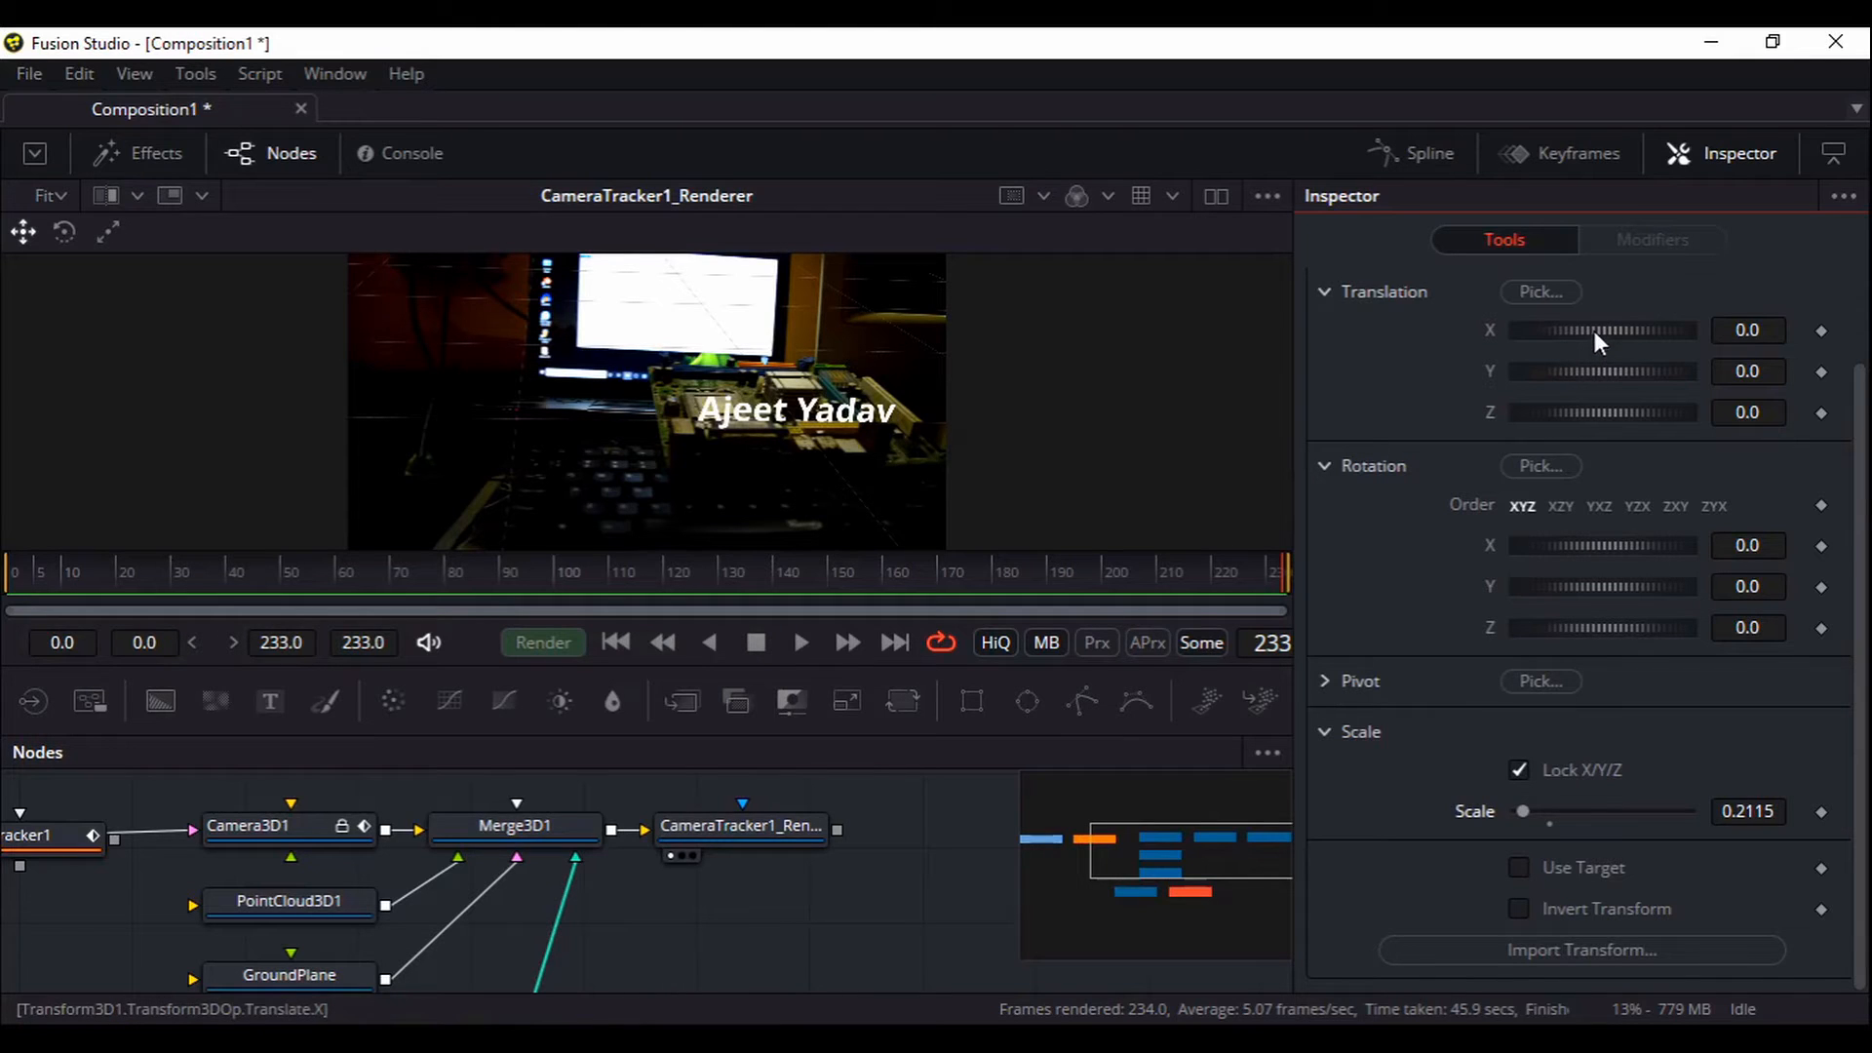
drag(1594, 327, 1605, 323)
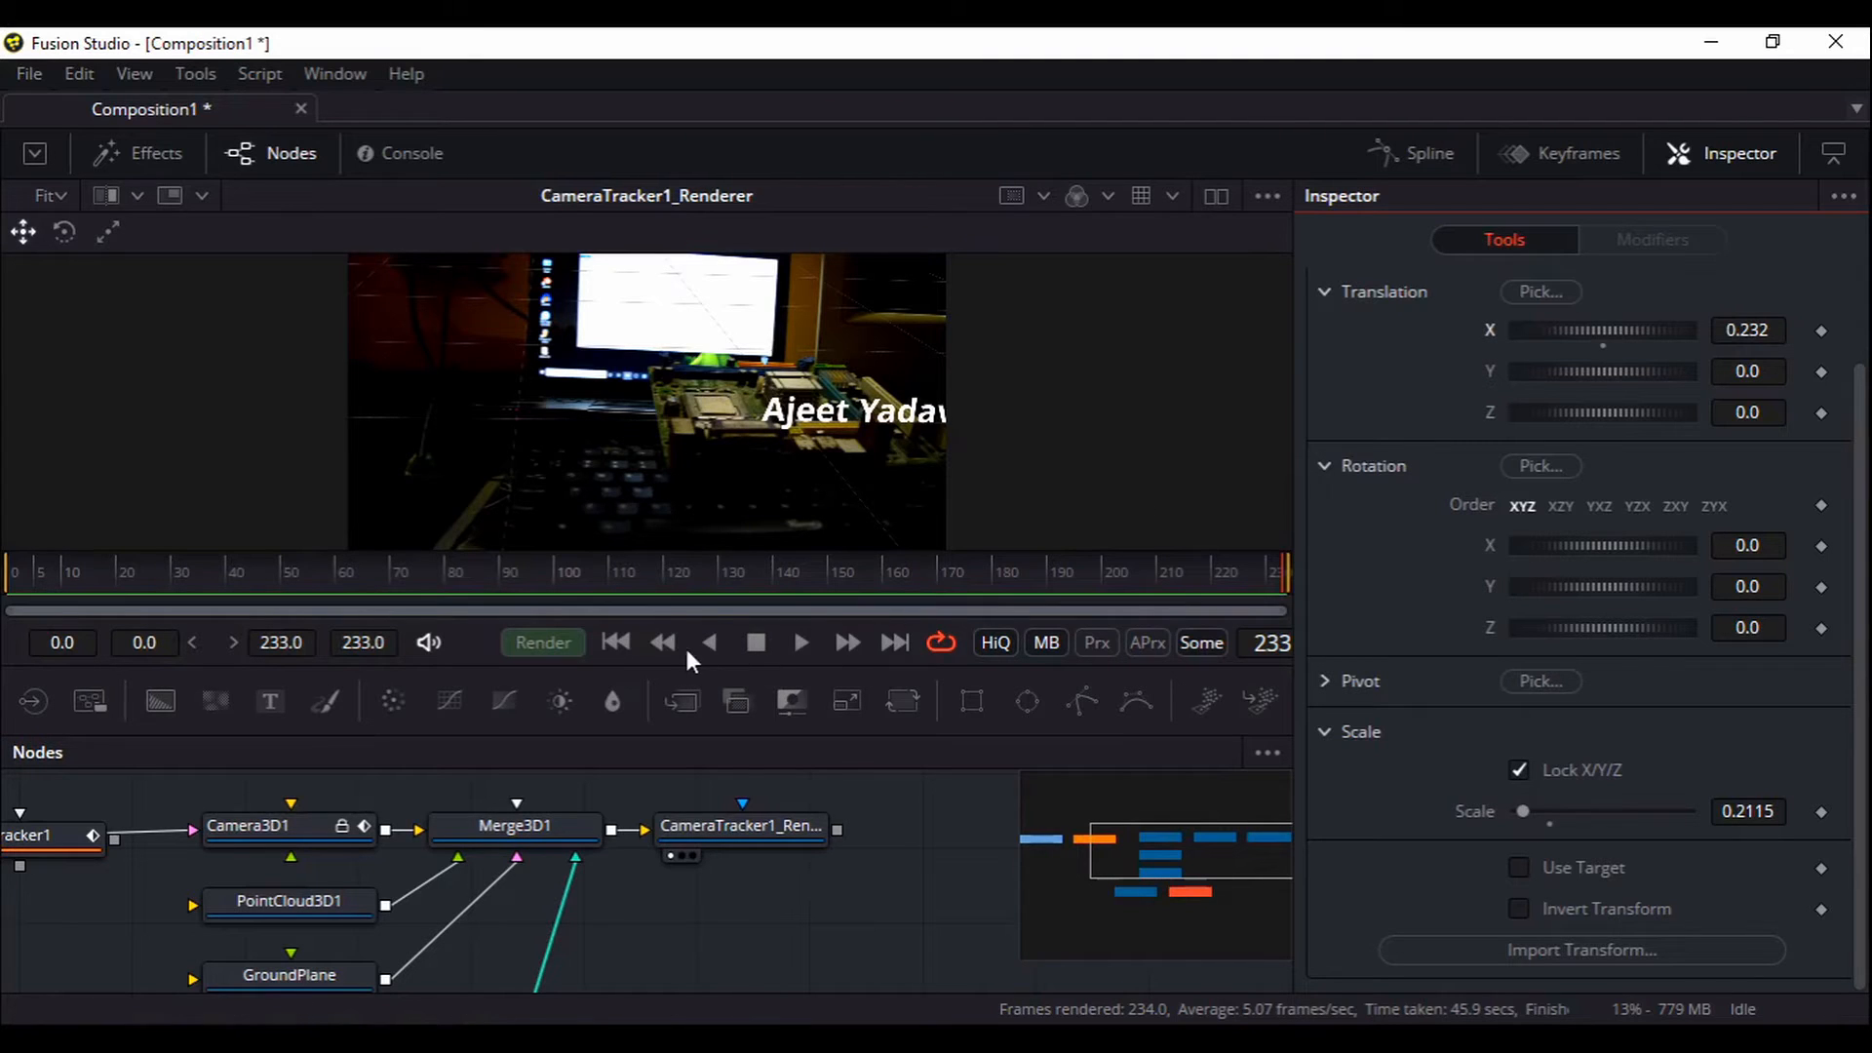
Move the title to X 0.377, then turn off high quality and motion blur and enable proxy
click(614, 644)
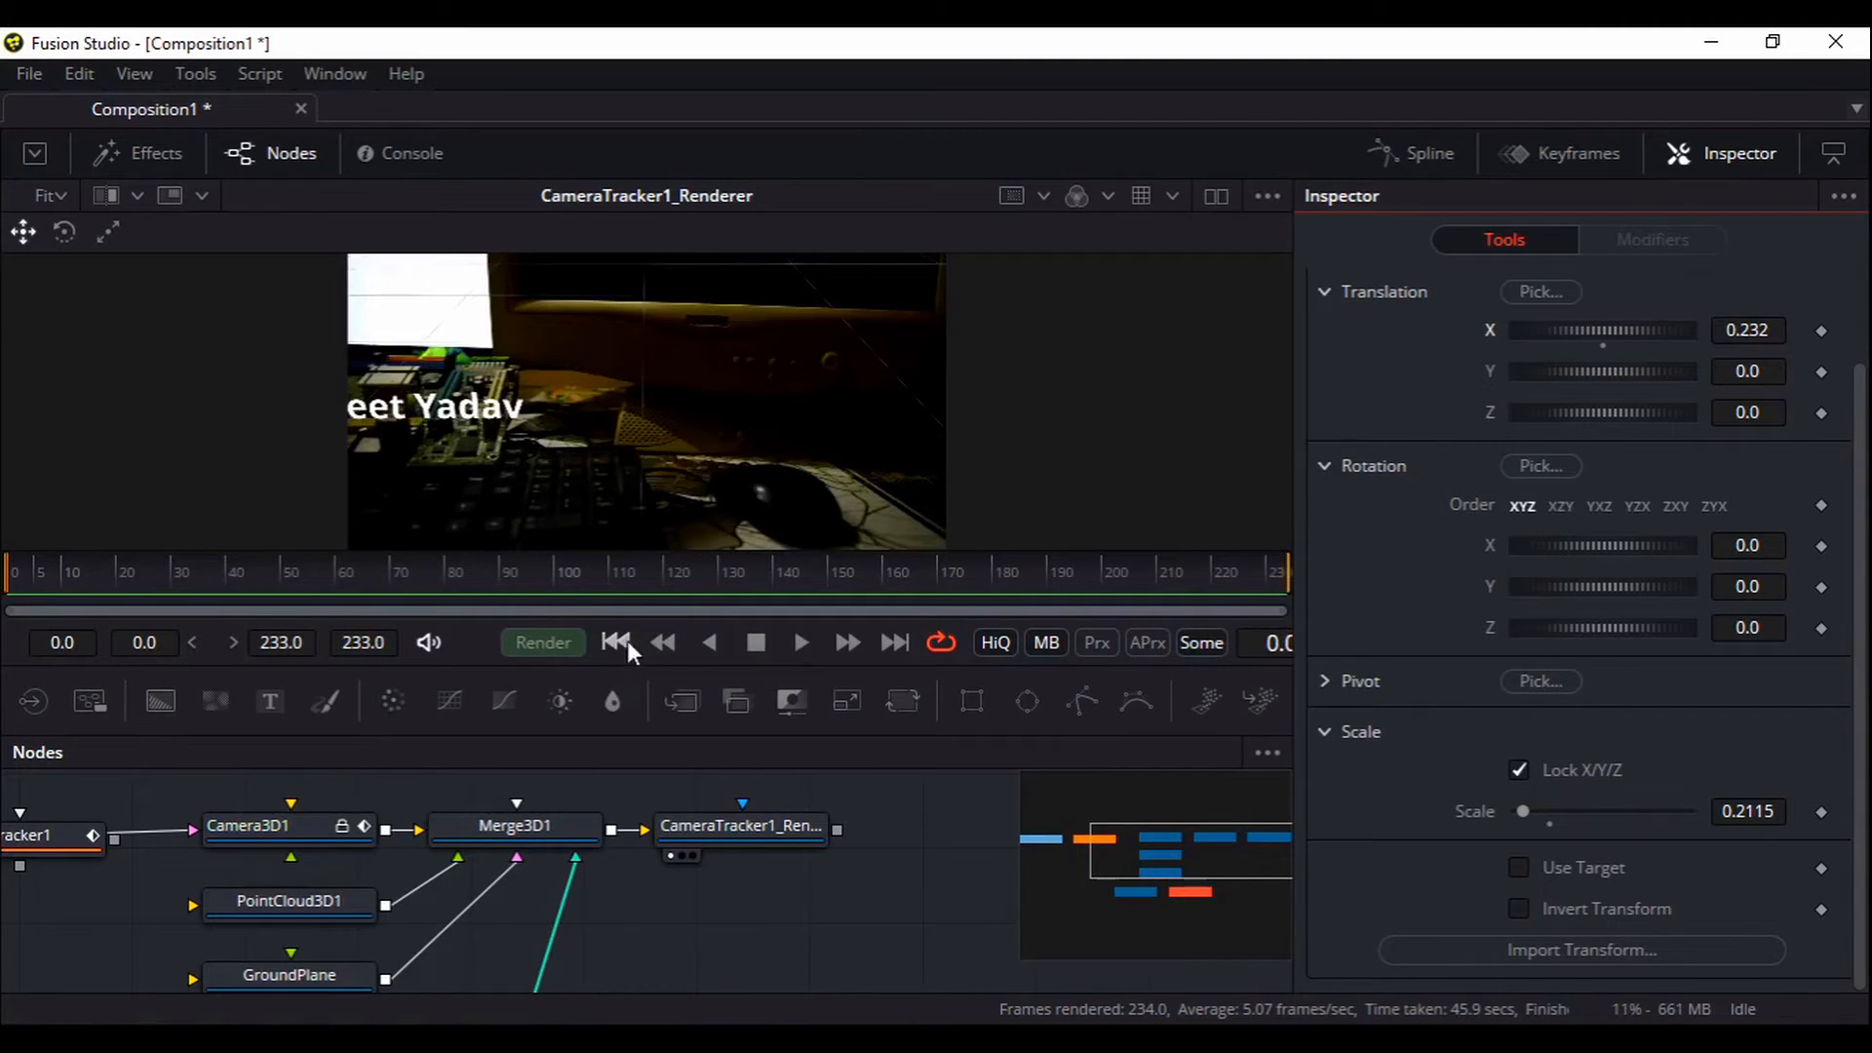
drag(1585, 331, 1664, 365)
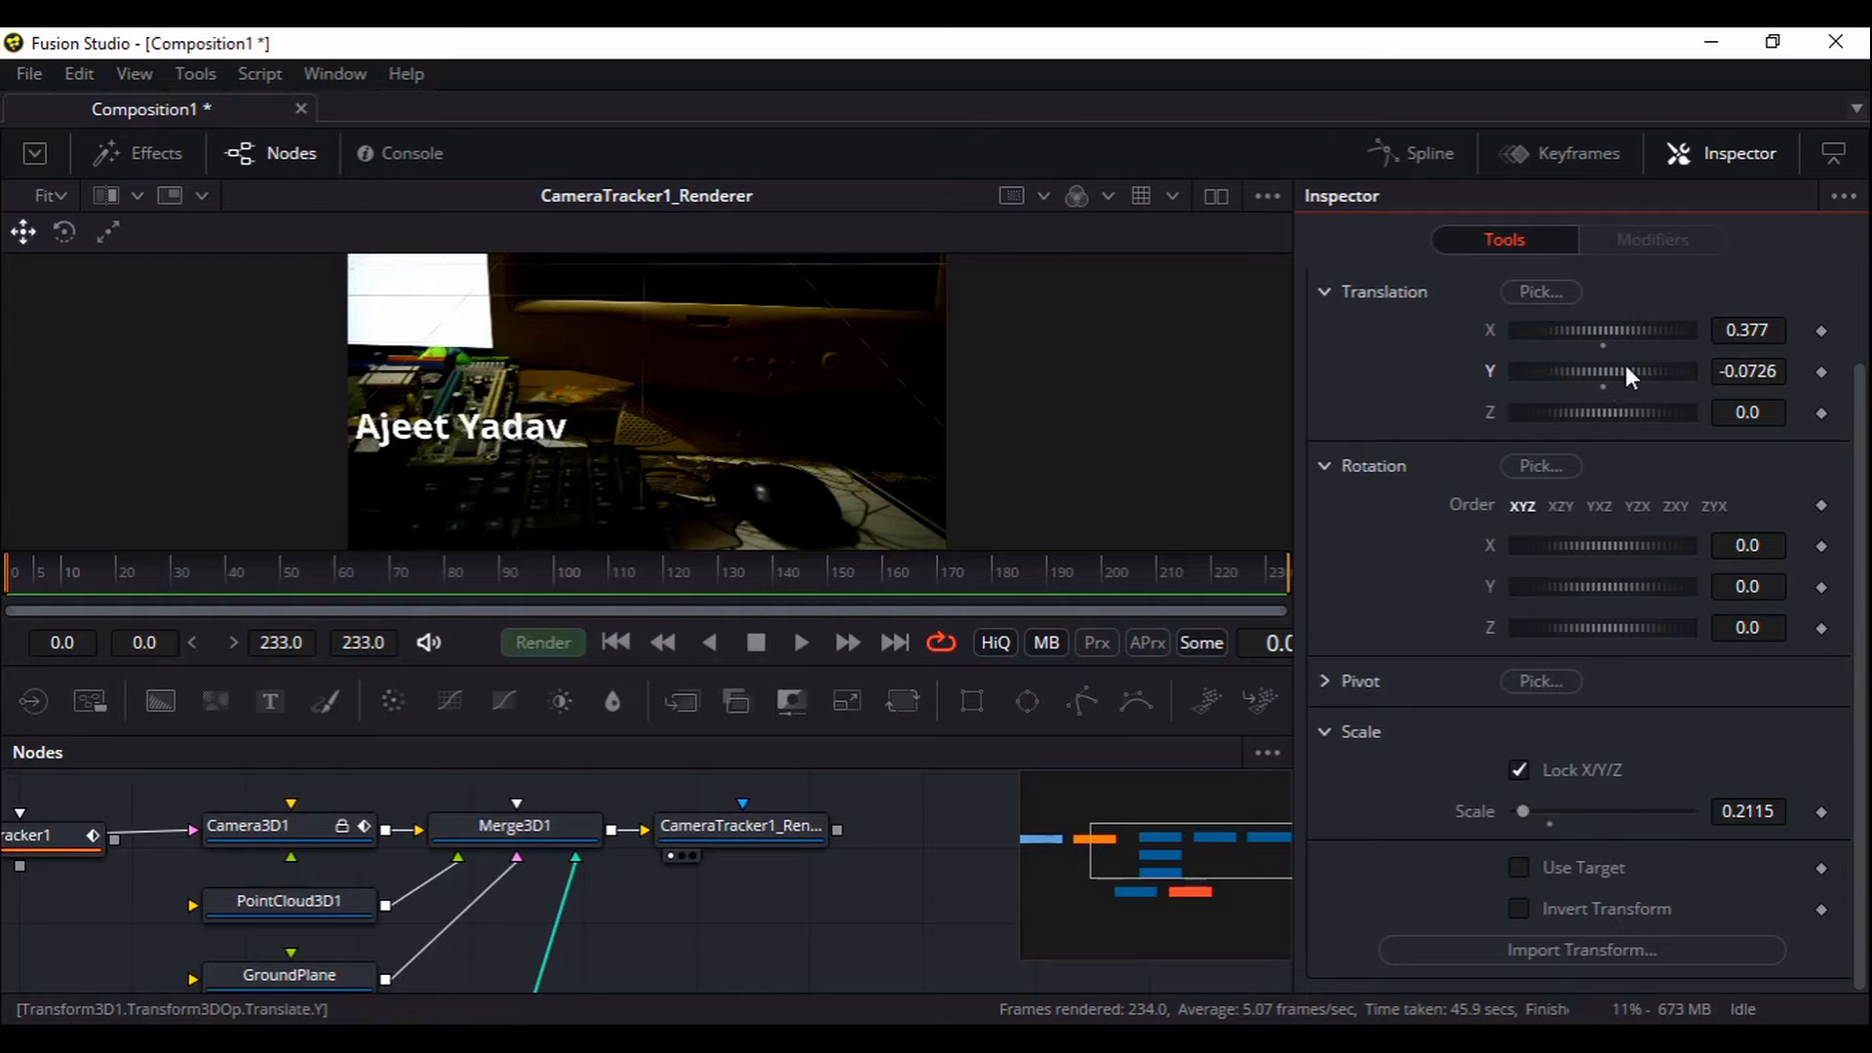
click(998, 645)
click(1039, 653)
click(1105, 651)
drag(809, 912, 826, 881)
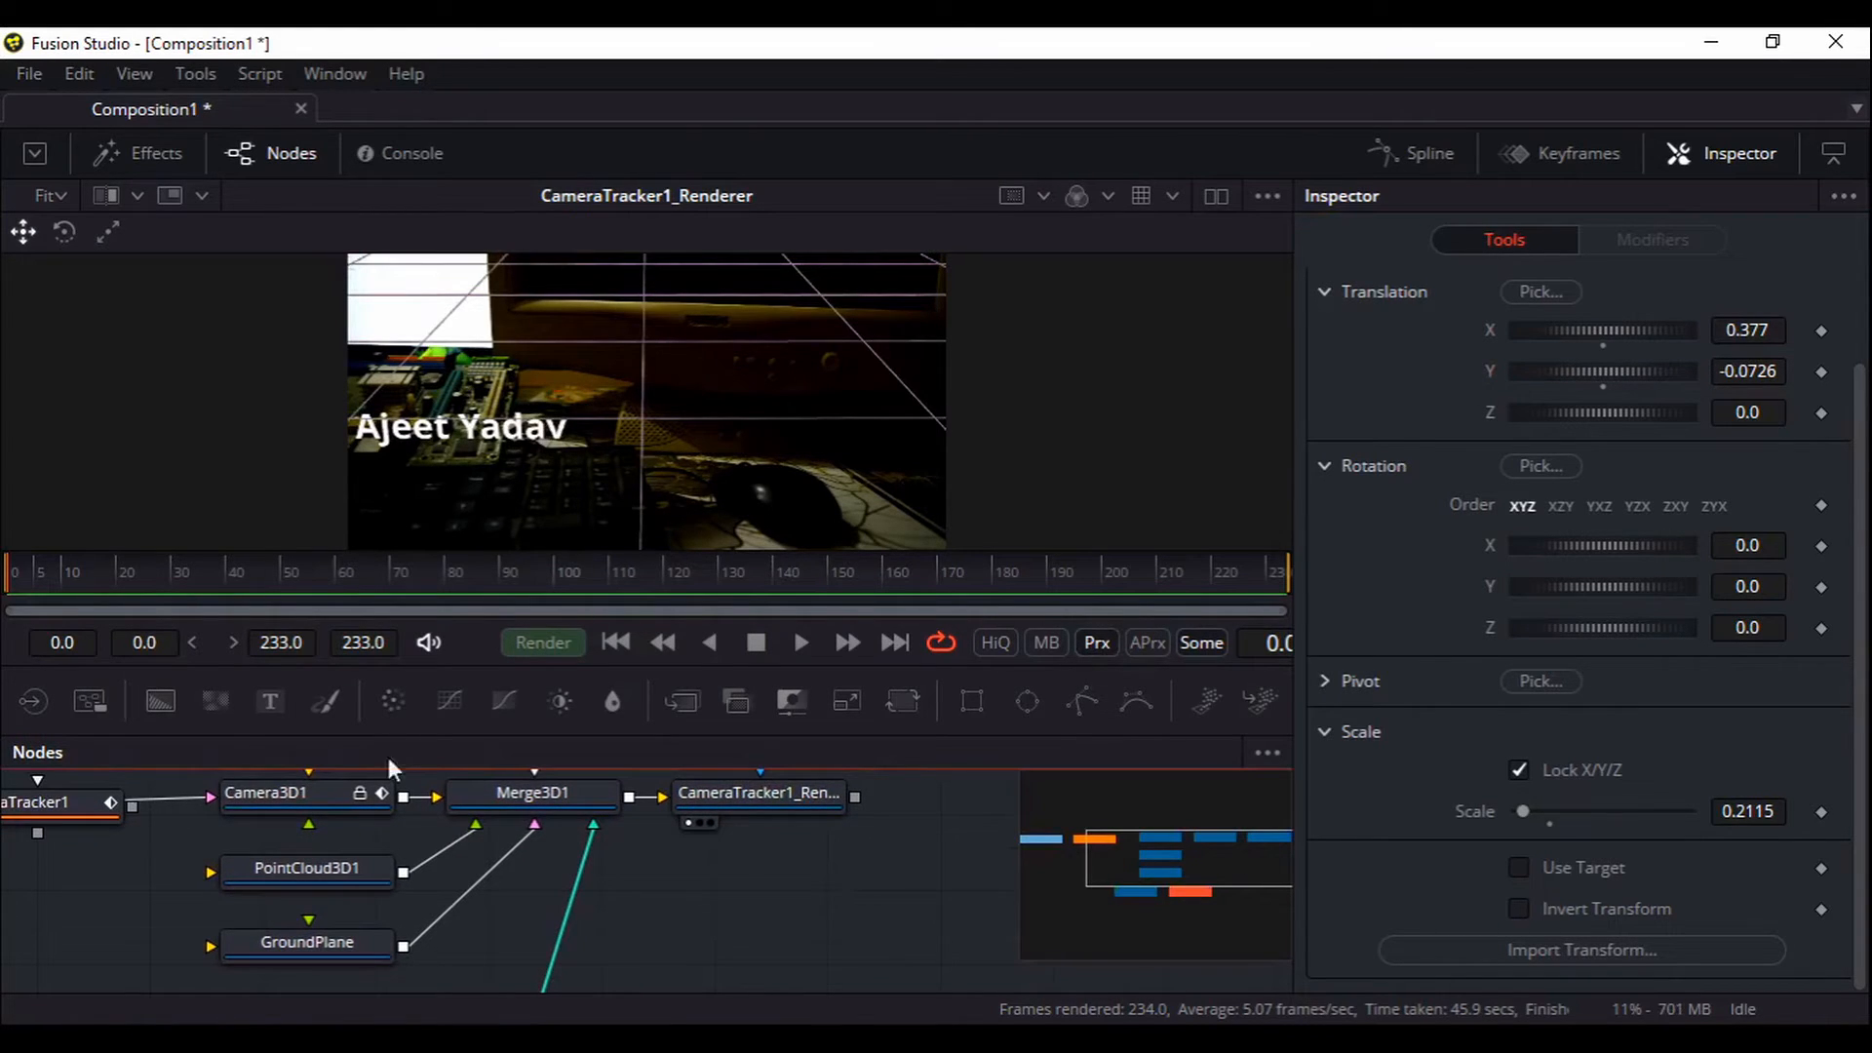
Play back the composited footage and stop it
click(799, 641)
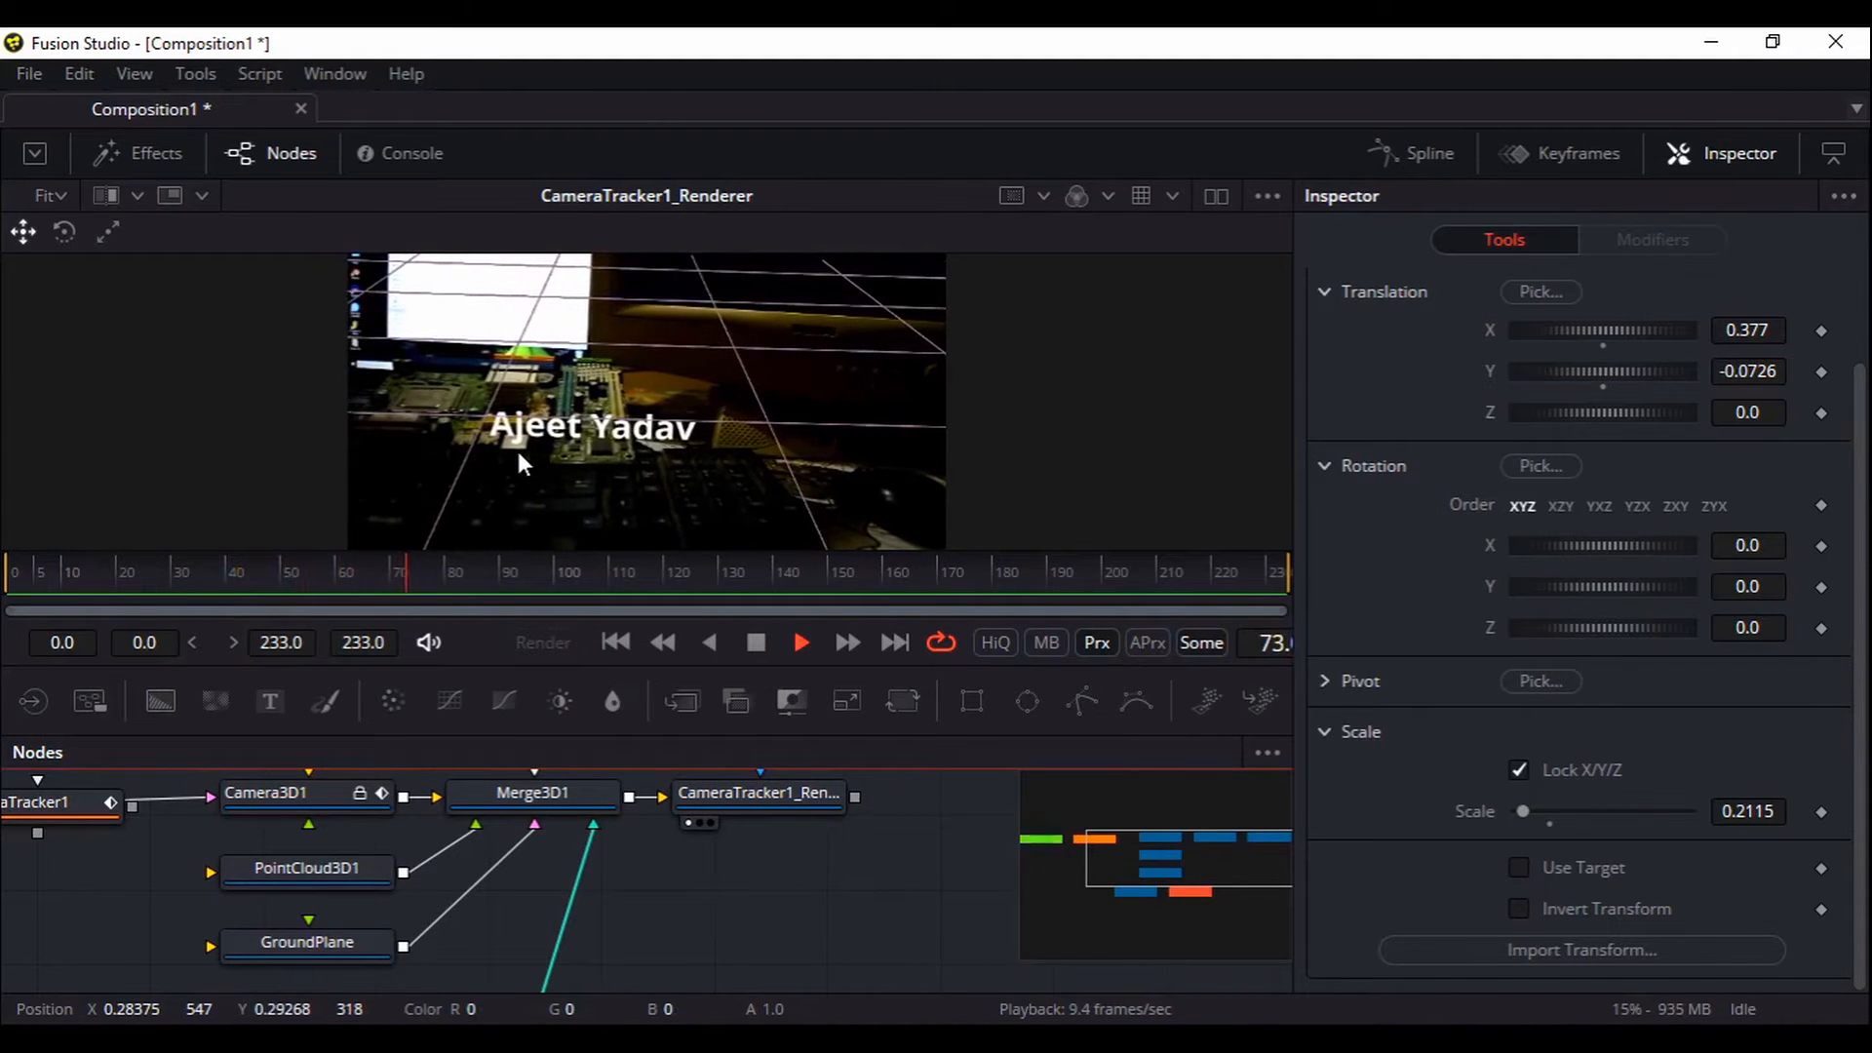
click(764, 647)
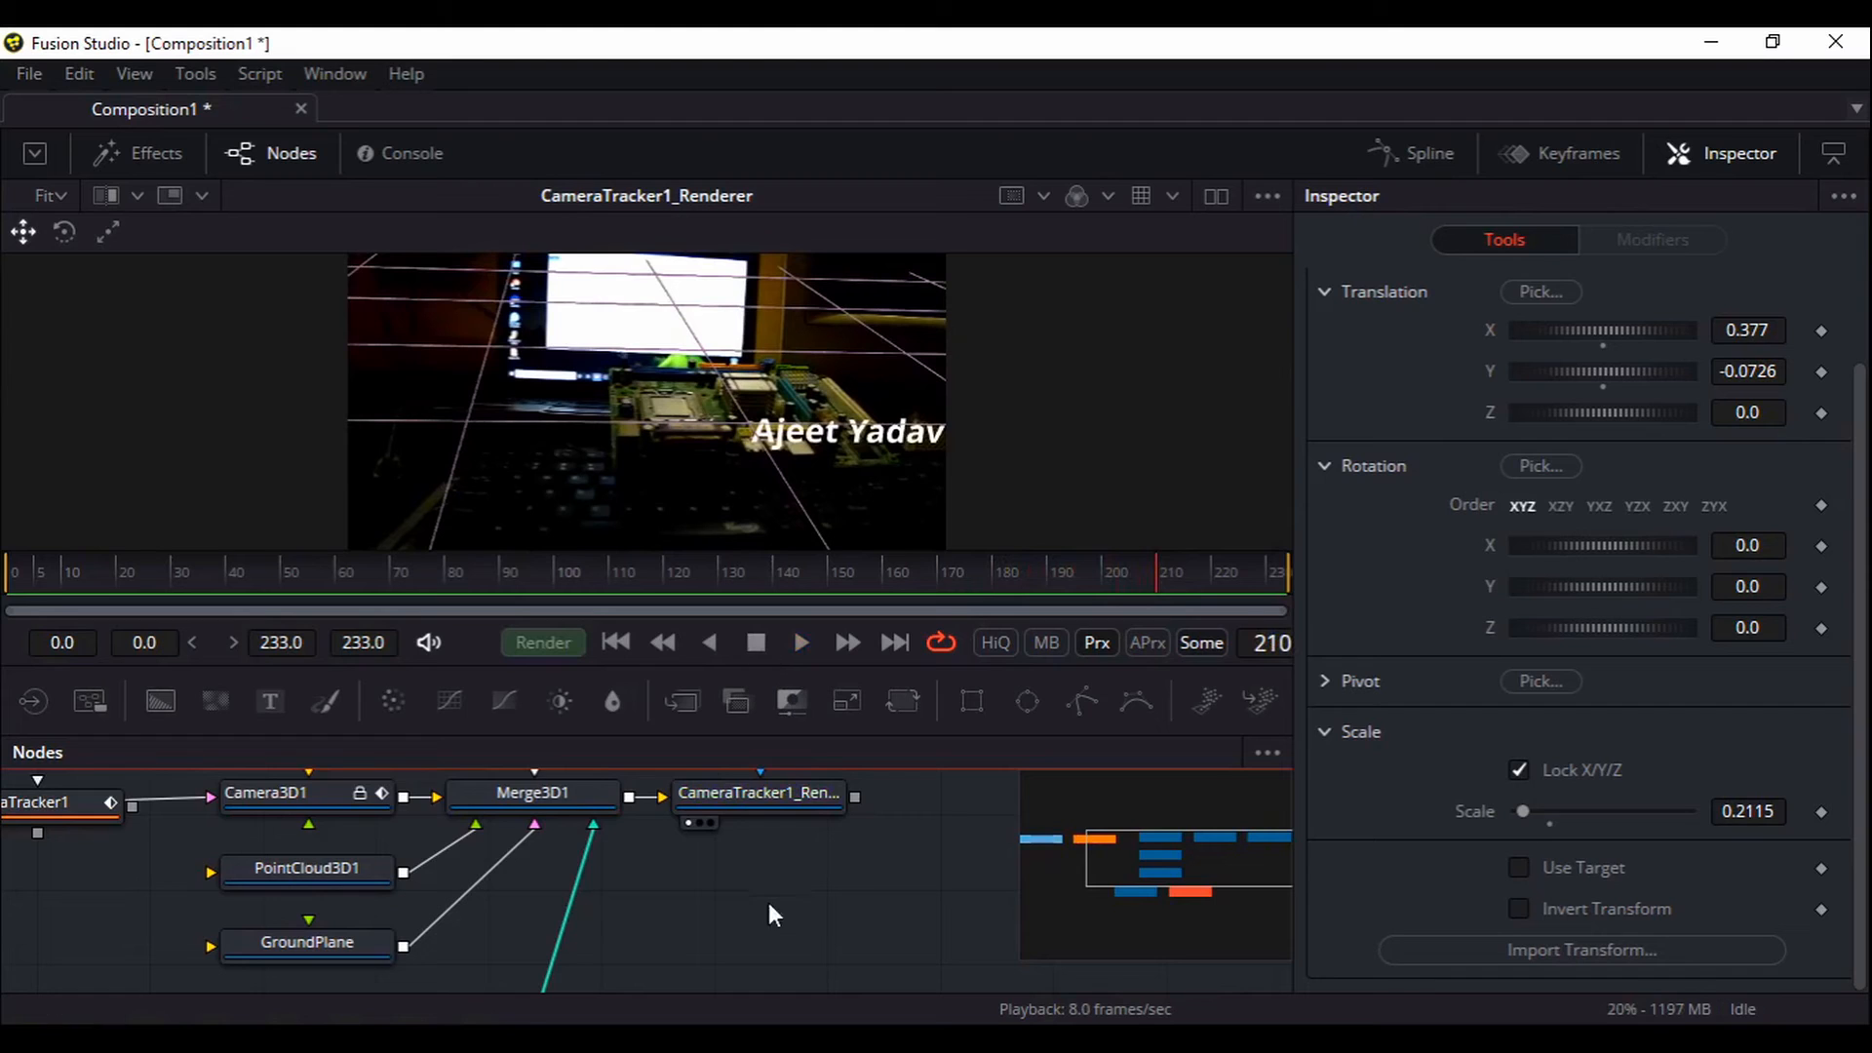
scroll(766, 892, down, 2)
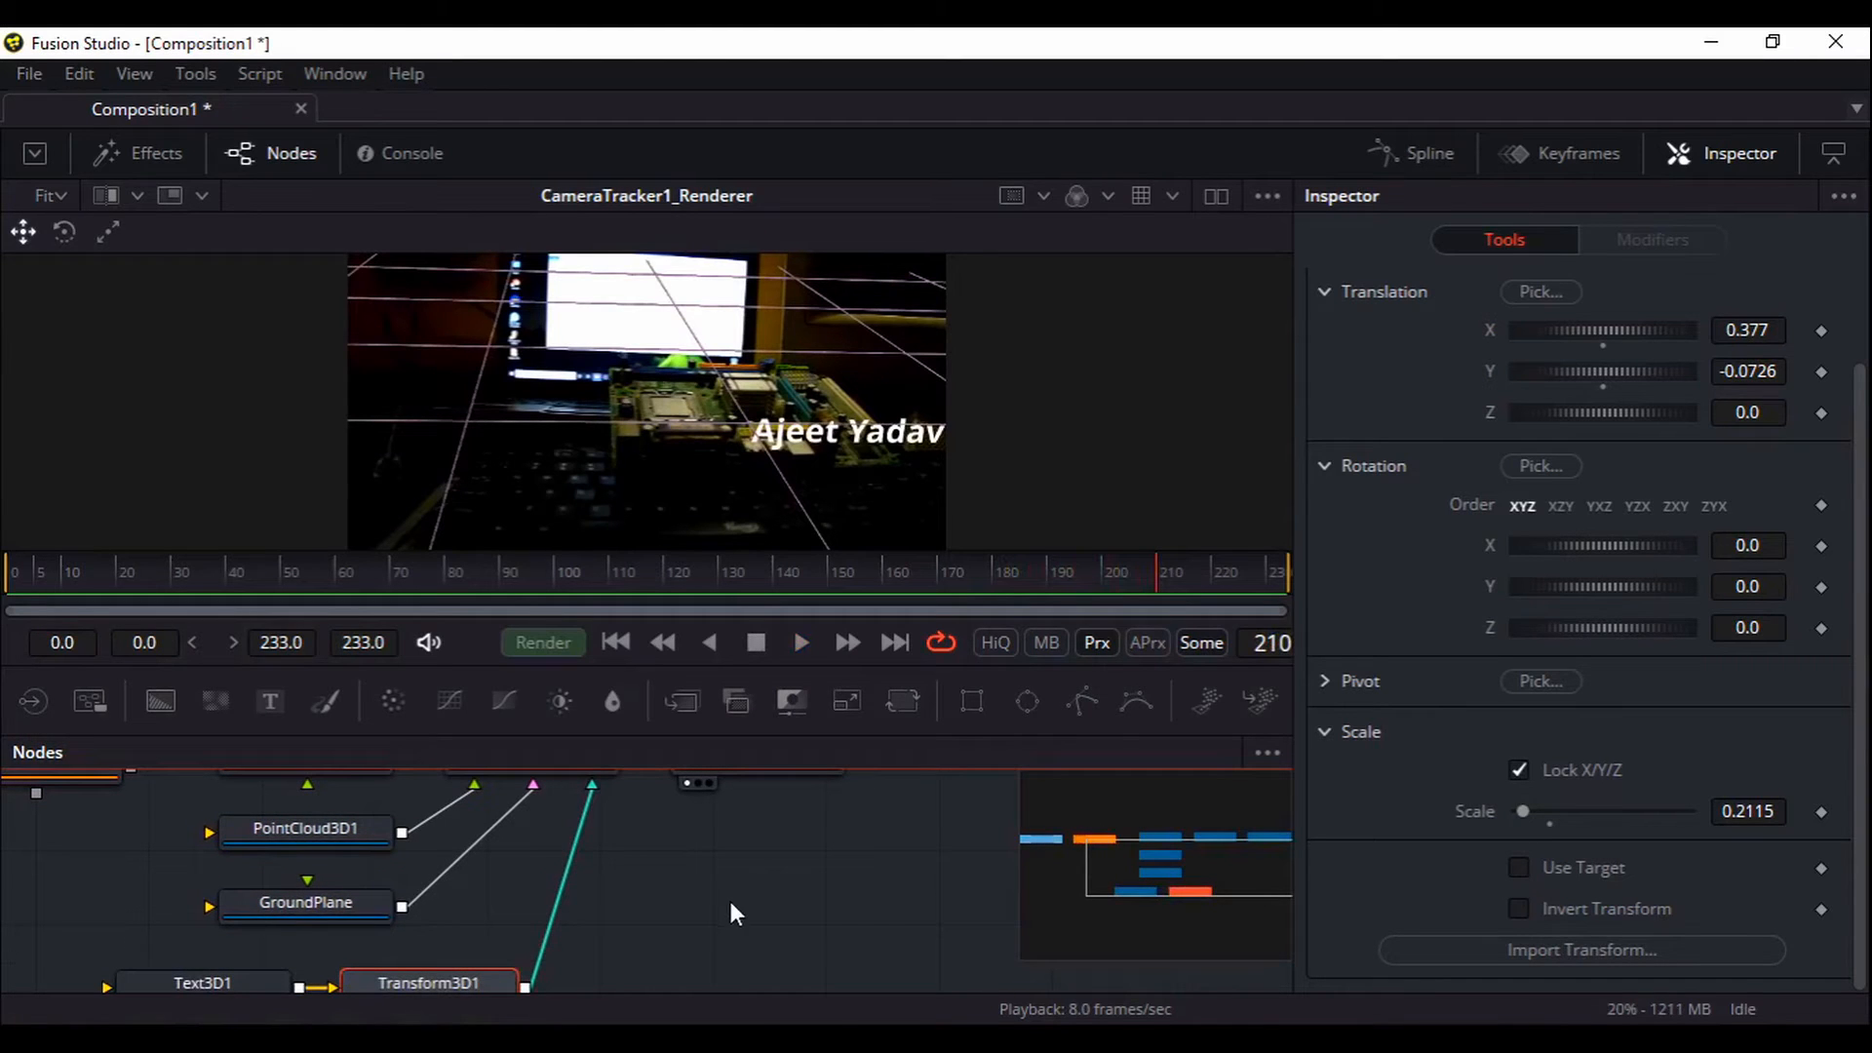
scroll(866, 822, up, 2)
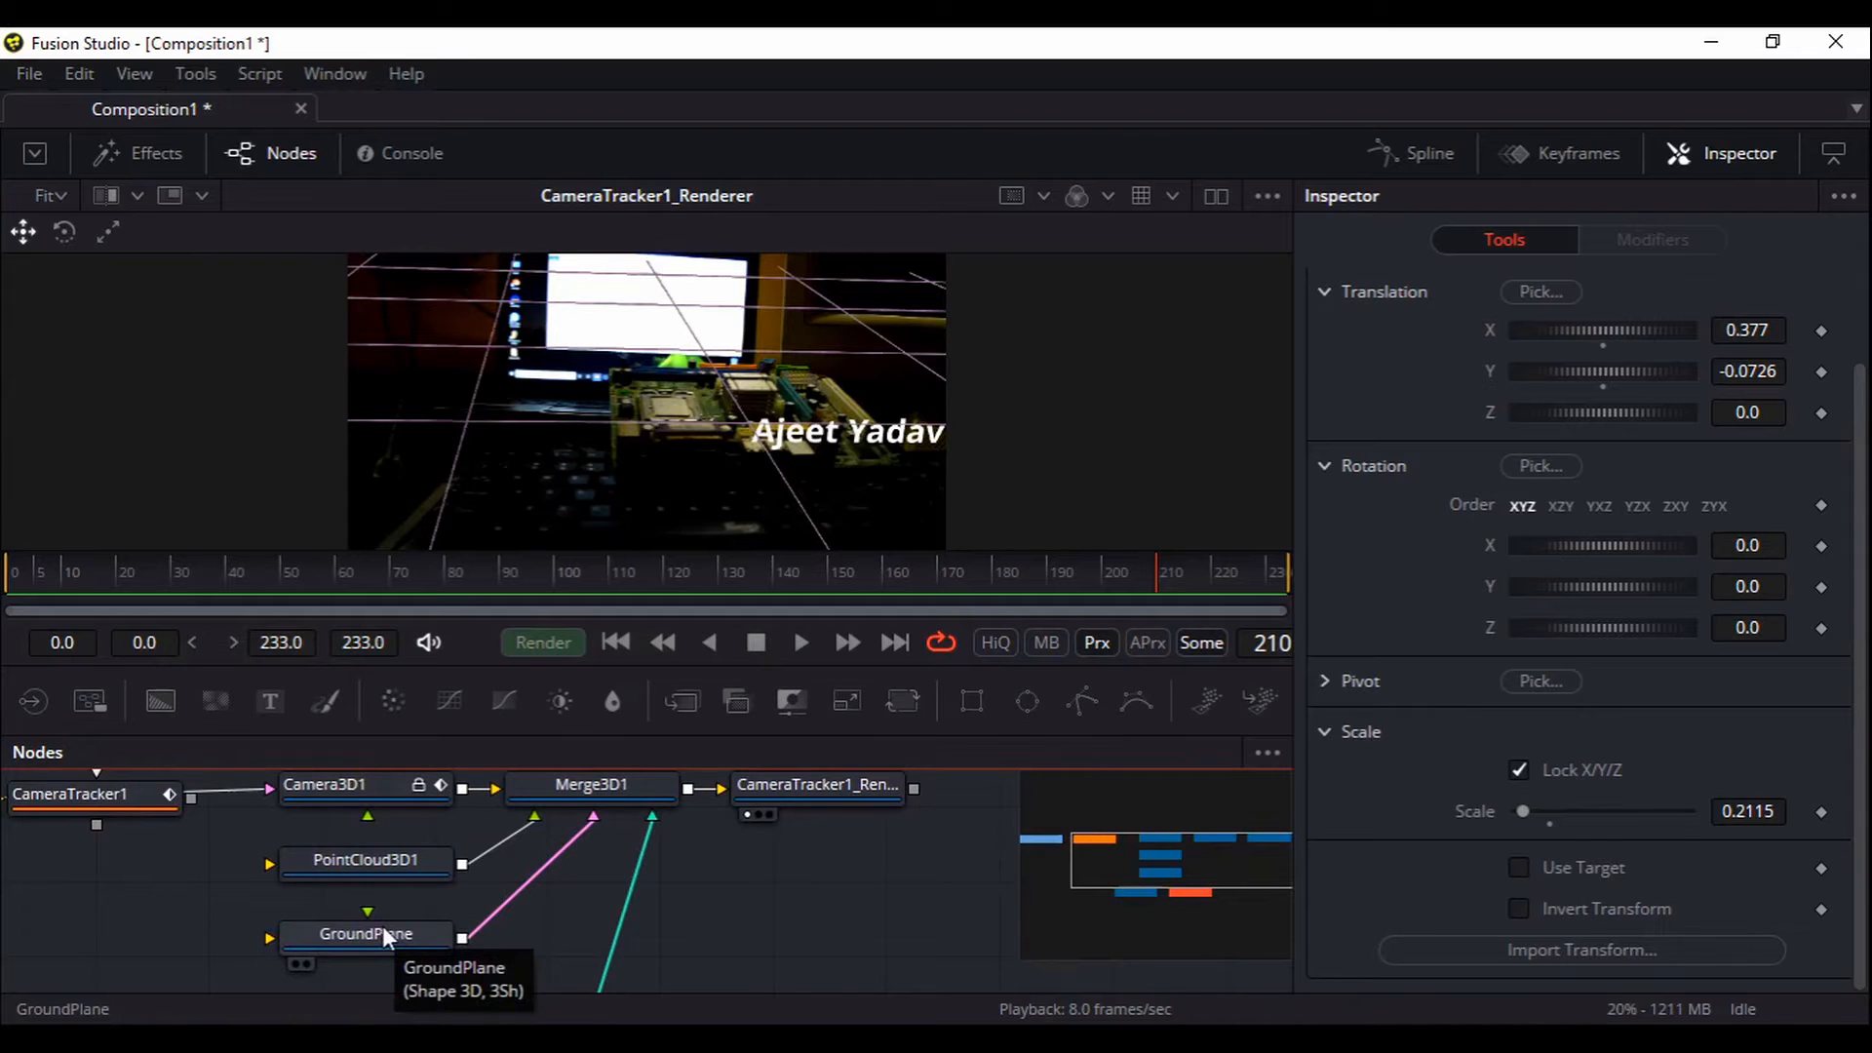
scroll(676, 886, down, 2)
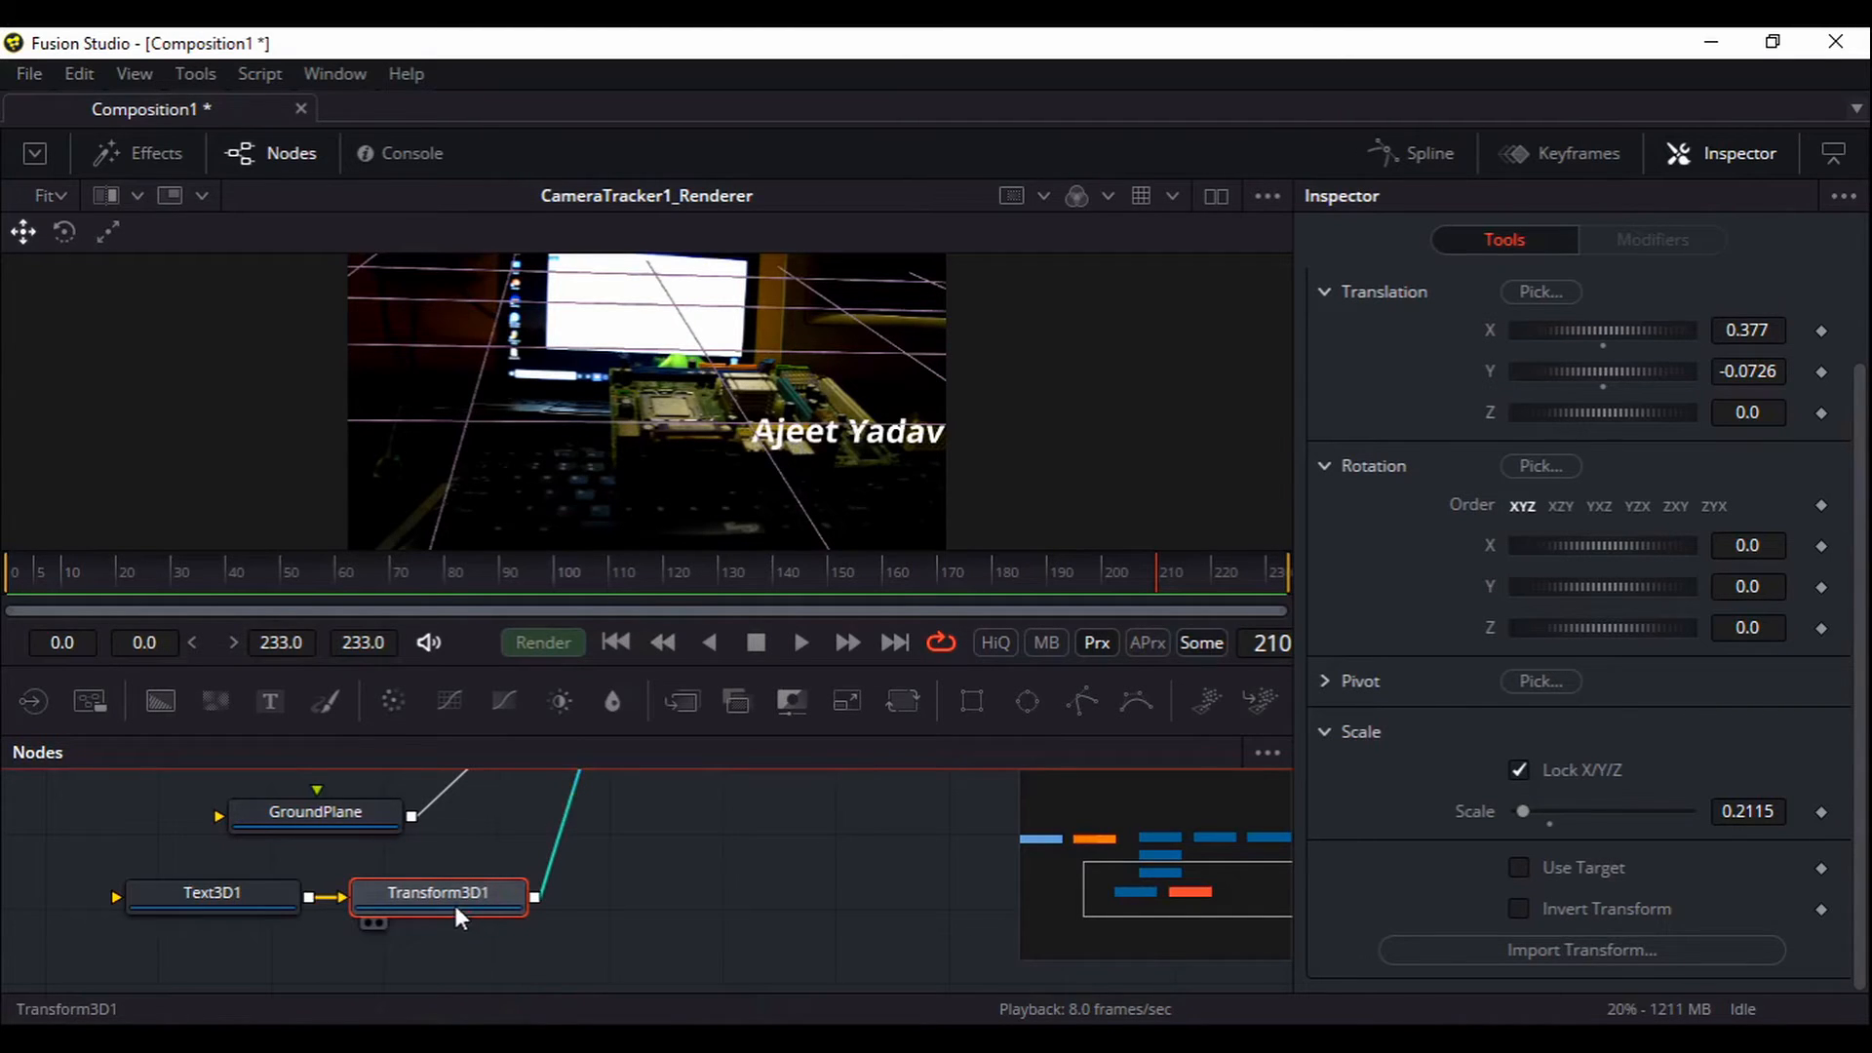
scroll(484, 897, up, 5)
Show Merge3D1 in the viewer, orbit the scene, and select Transform3D1 for editing
drag(568, 831, 725, 430)
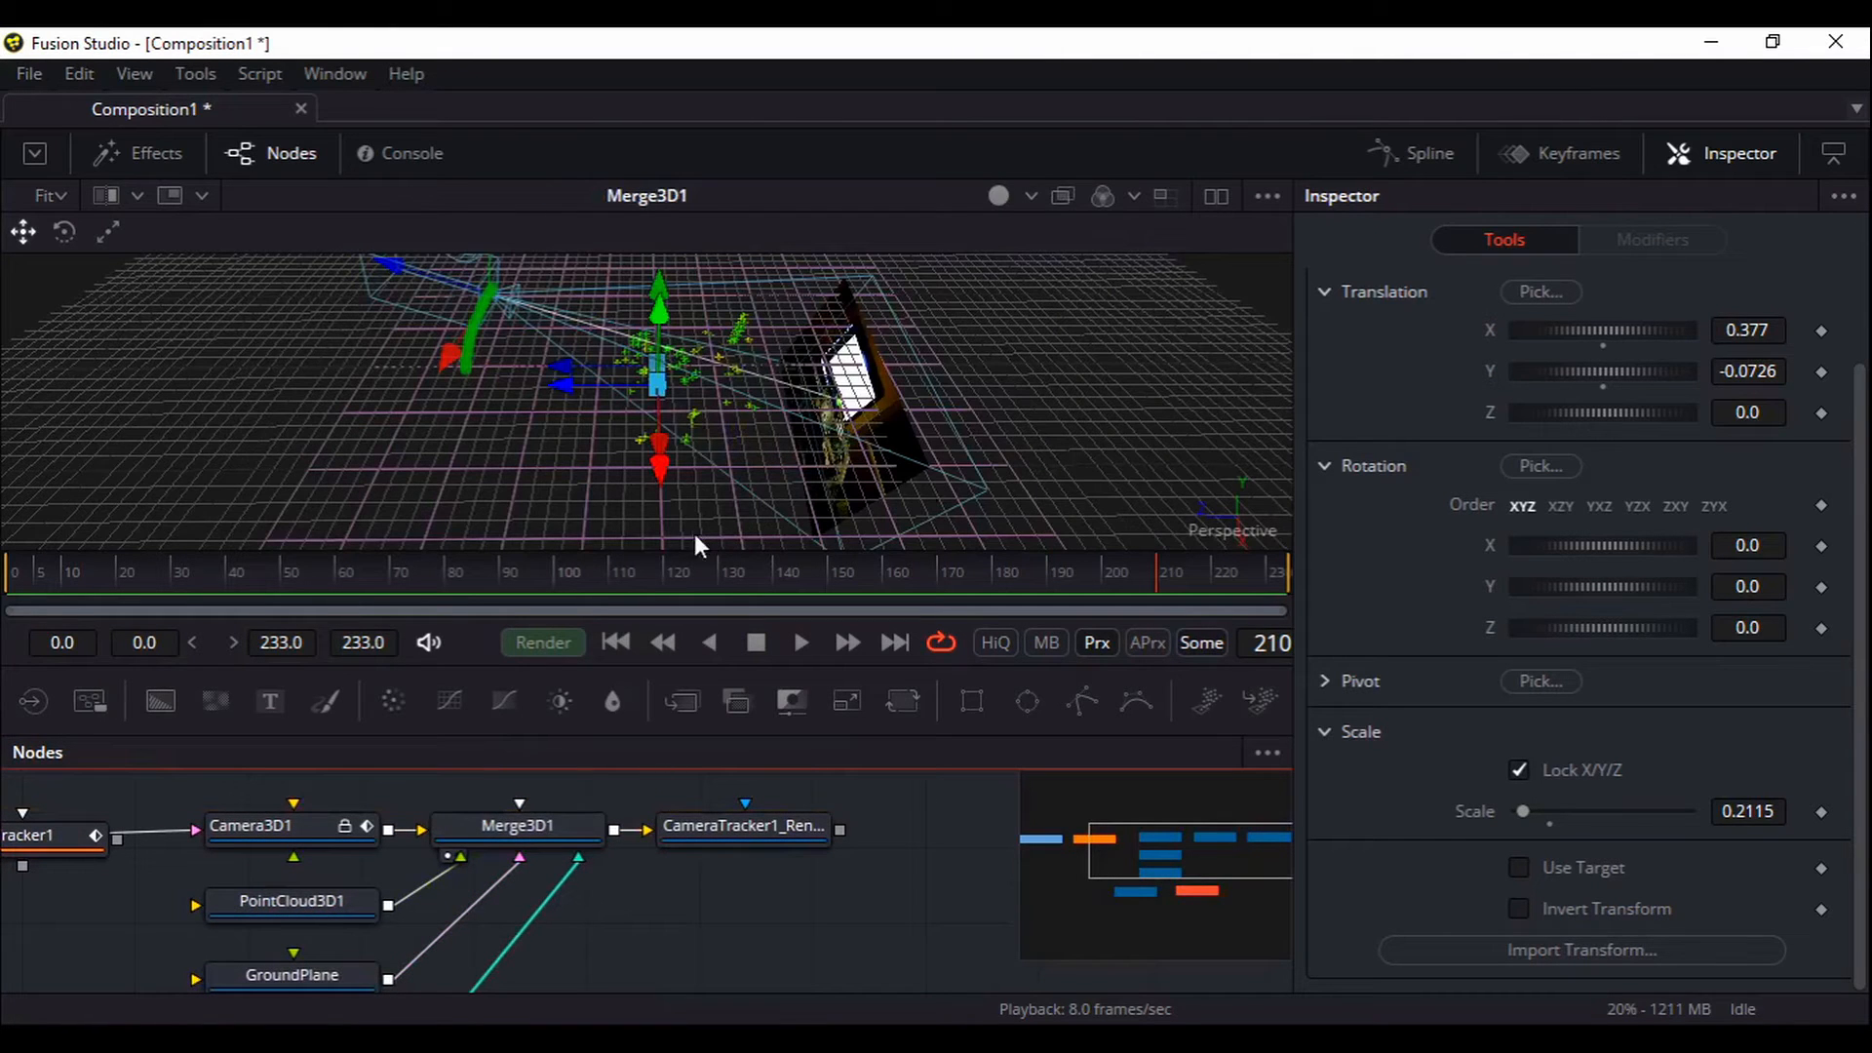
drag(533, 517, 786, 543)
click(306, 975)
scroll(308, 973, down, 2)
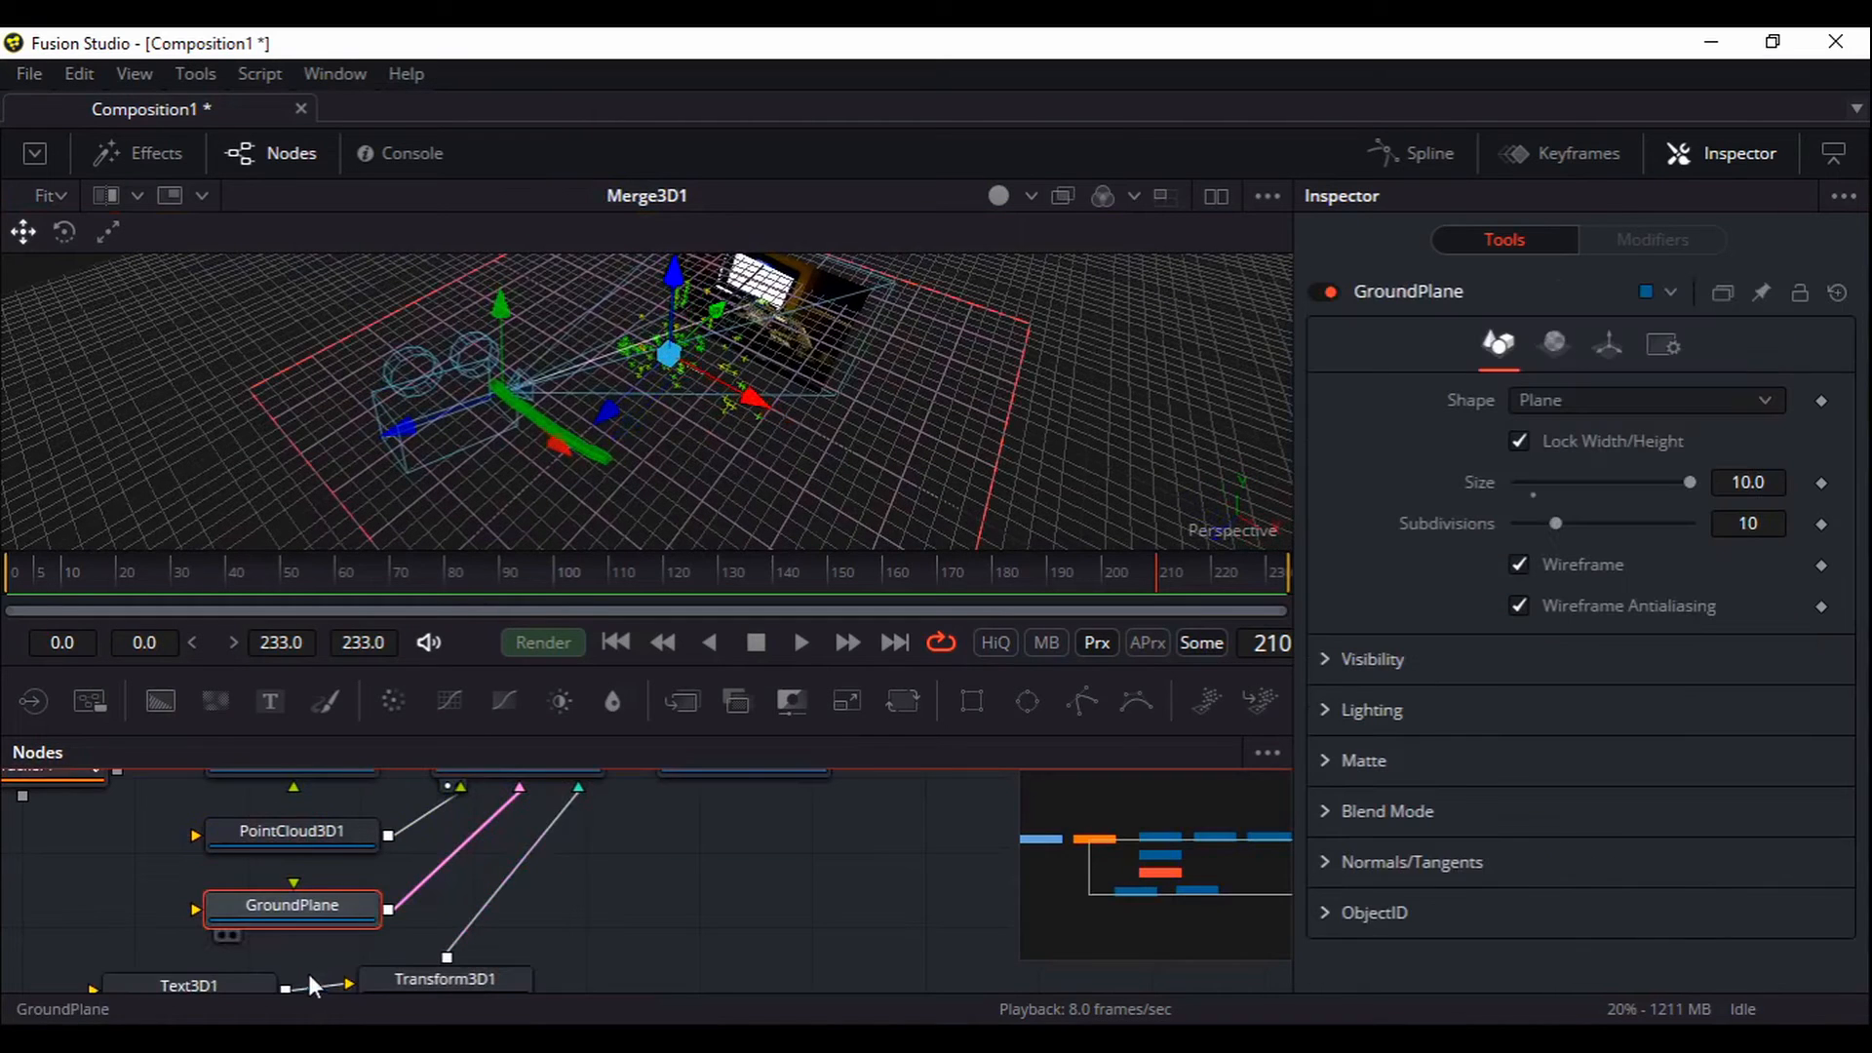
ctrl+click(466, 975)
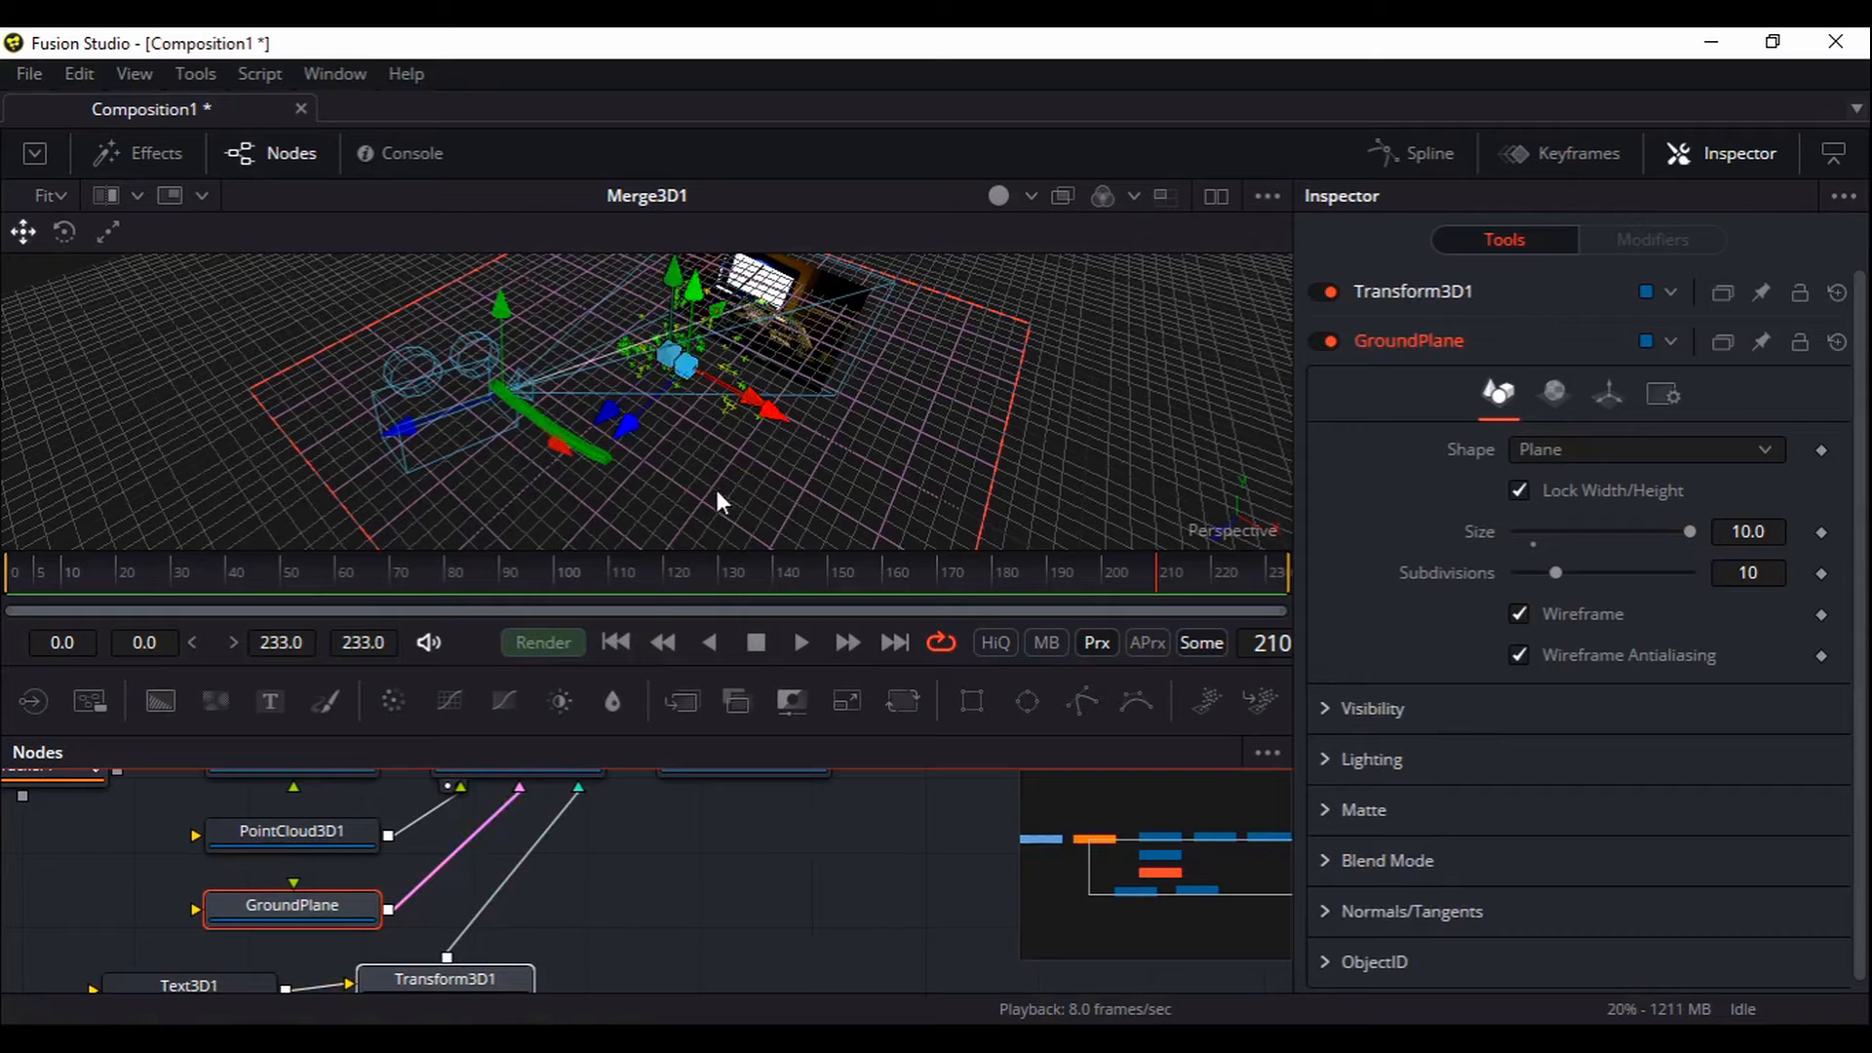
mouse_move(595, 897)
mouse_down()
mouse_move(598, 881)
mouse_move(597, 949)
mouse_move(594, 882)
mouse_up()
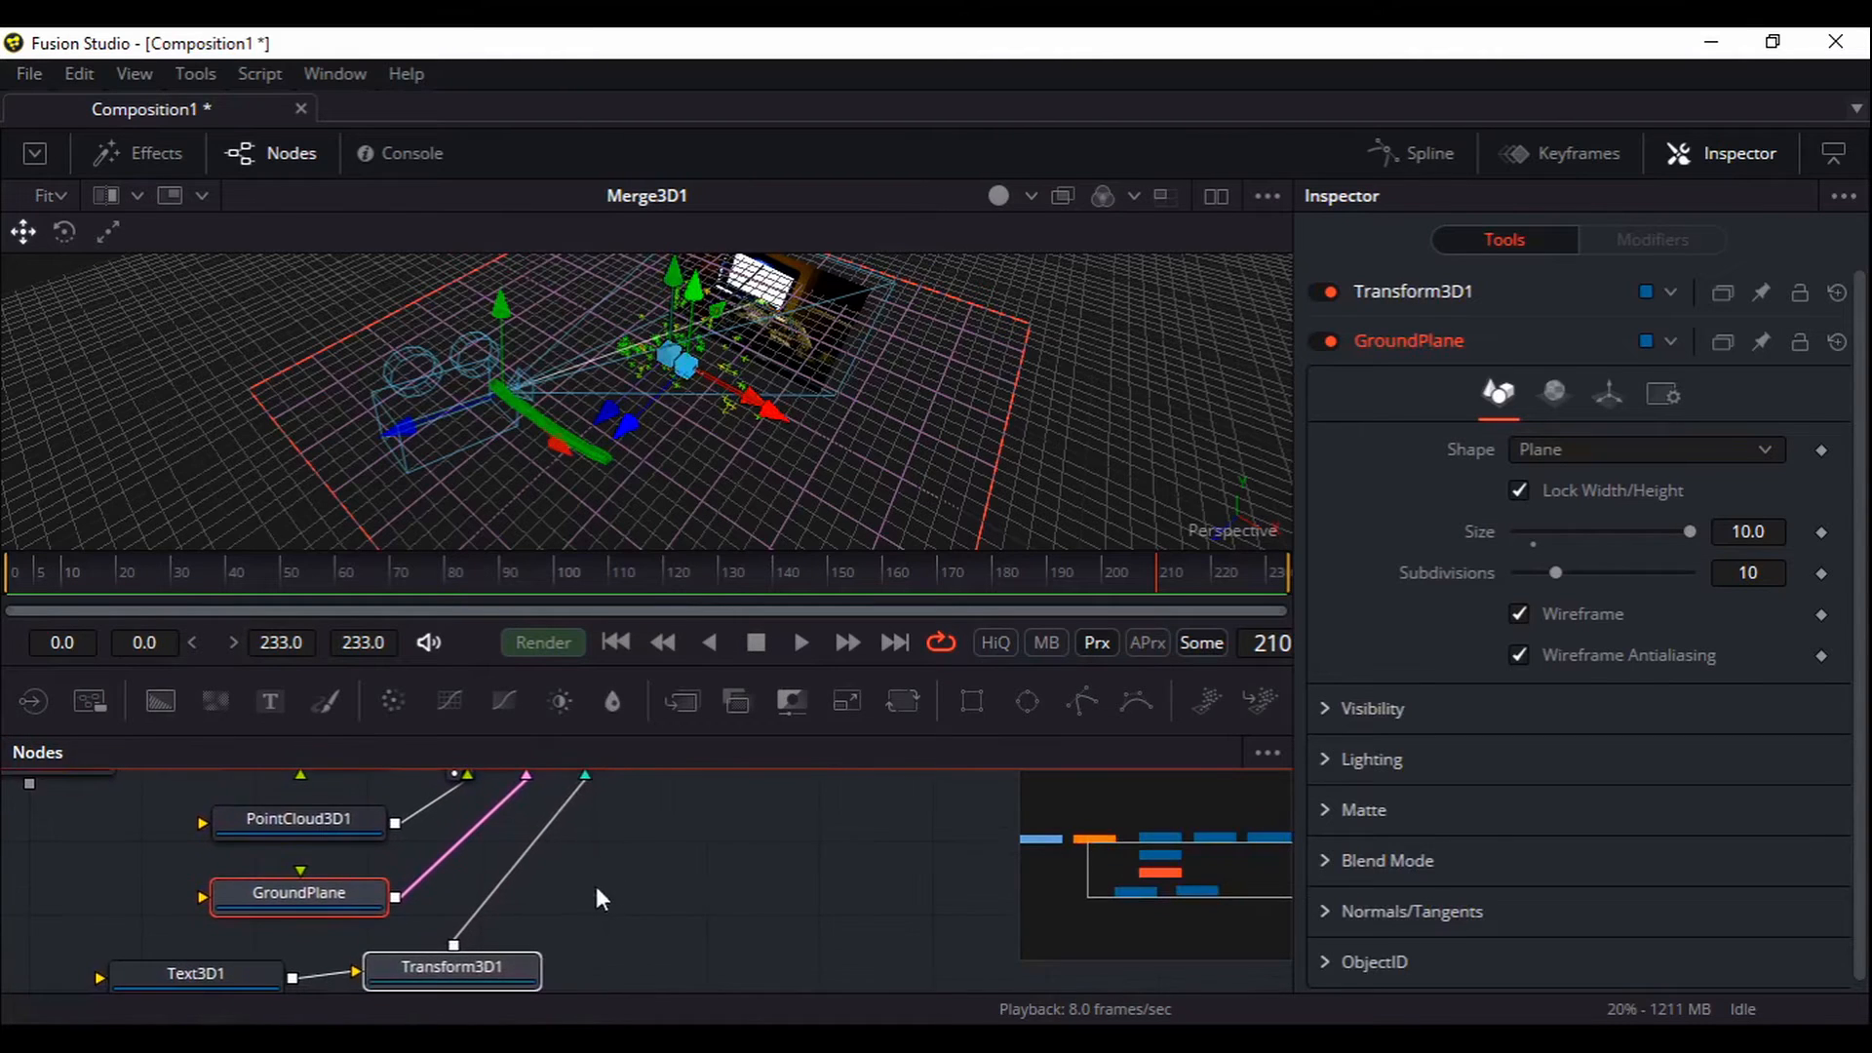
click(513, 970)
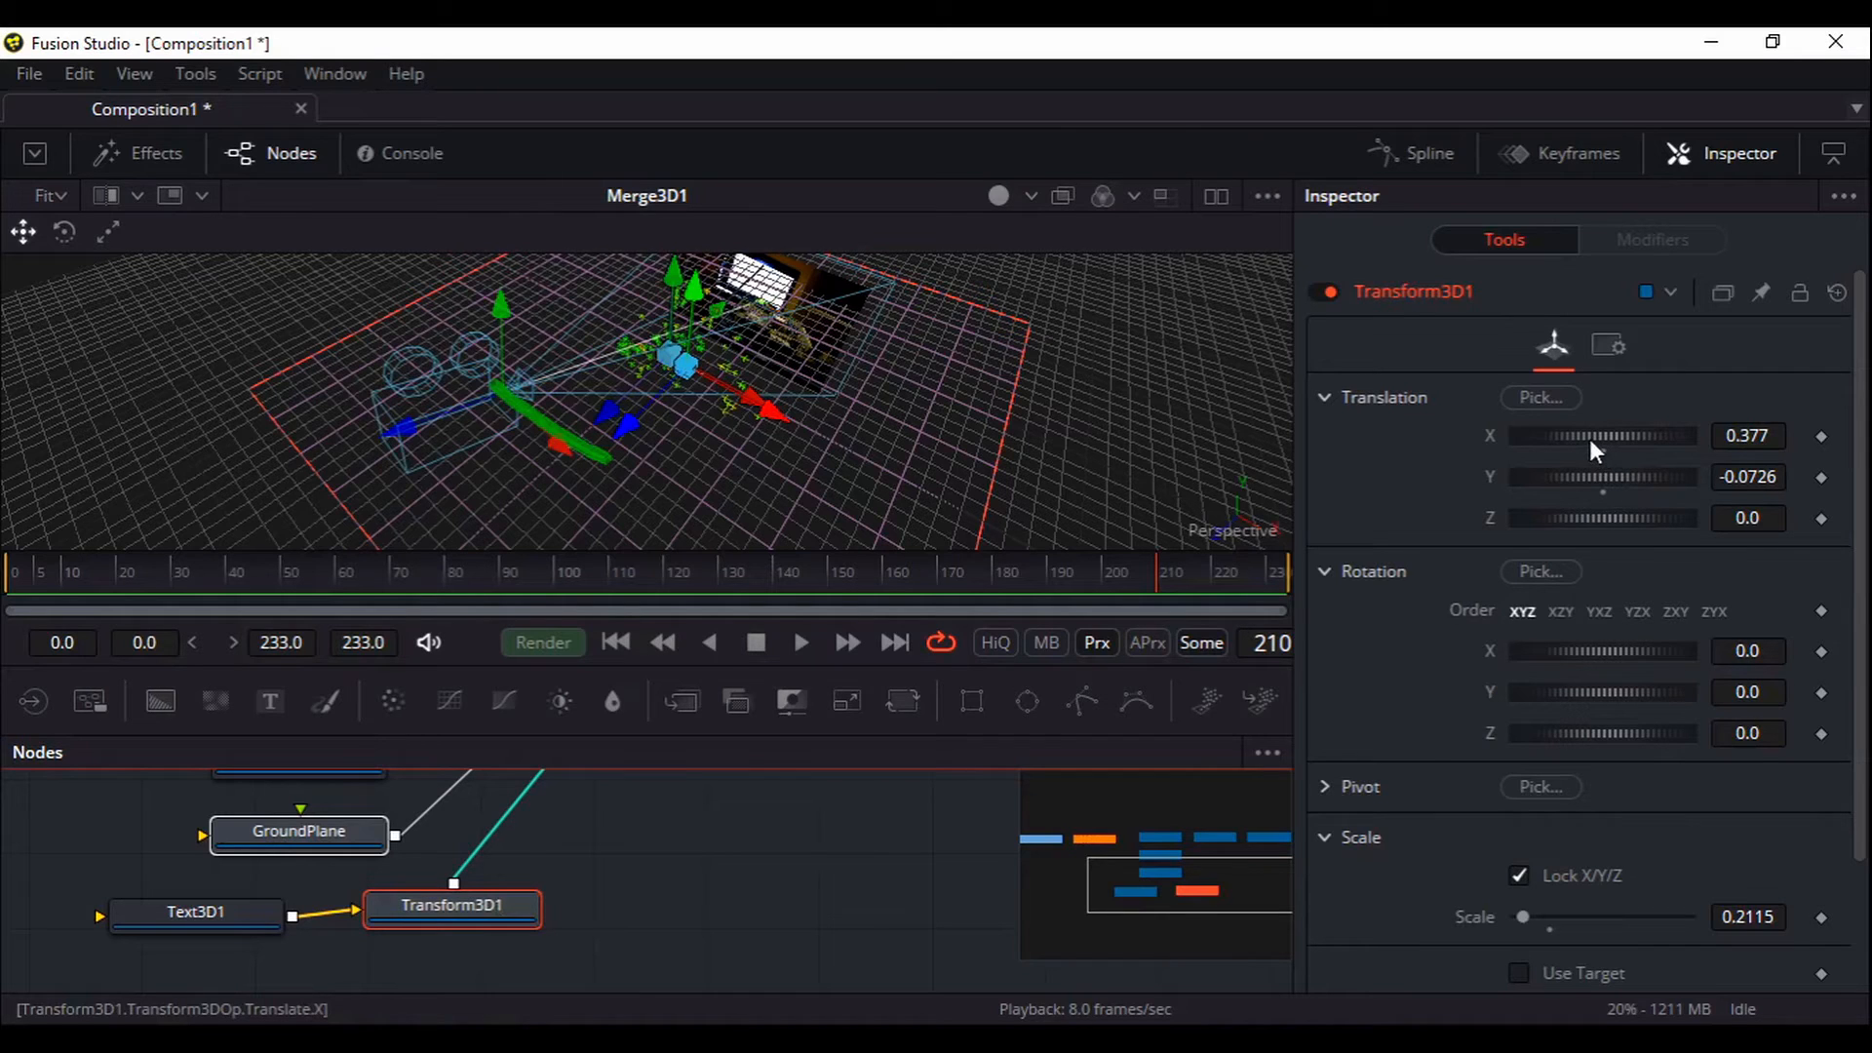
Set the title's Translation X to -0.029 and enlarge its scale to 0.3991
drag(1589, 437, 1569, 436)
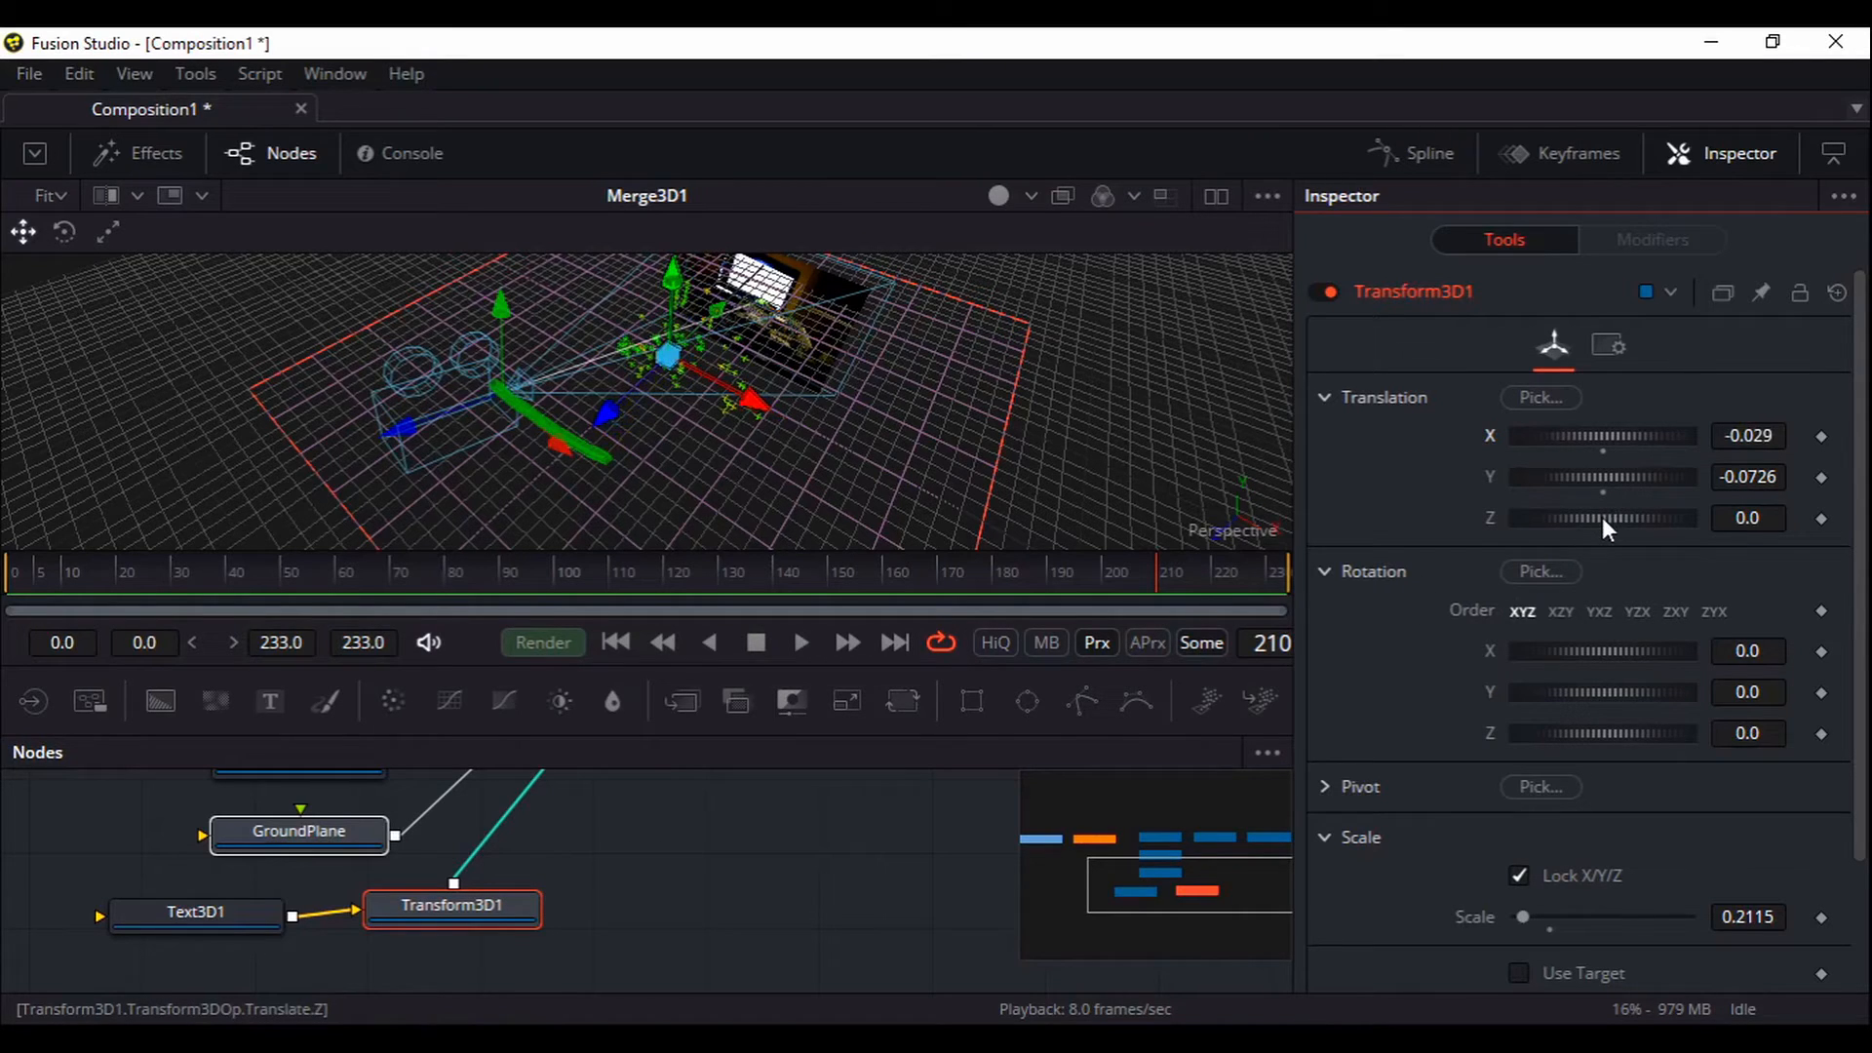
scroll(1447, 797, down, 2)
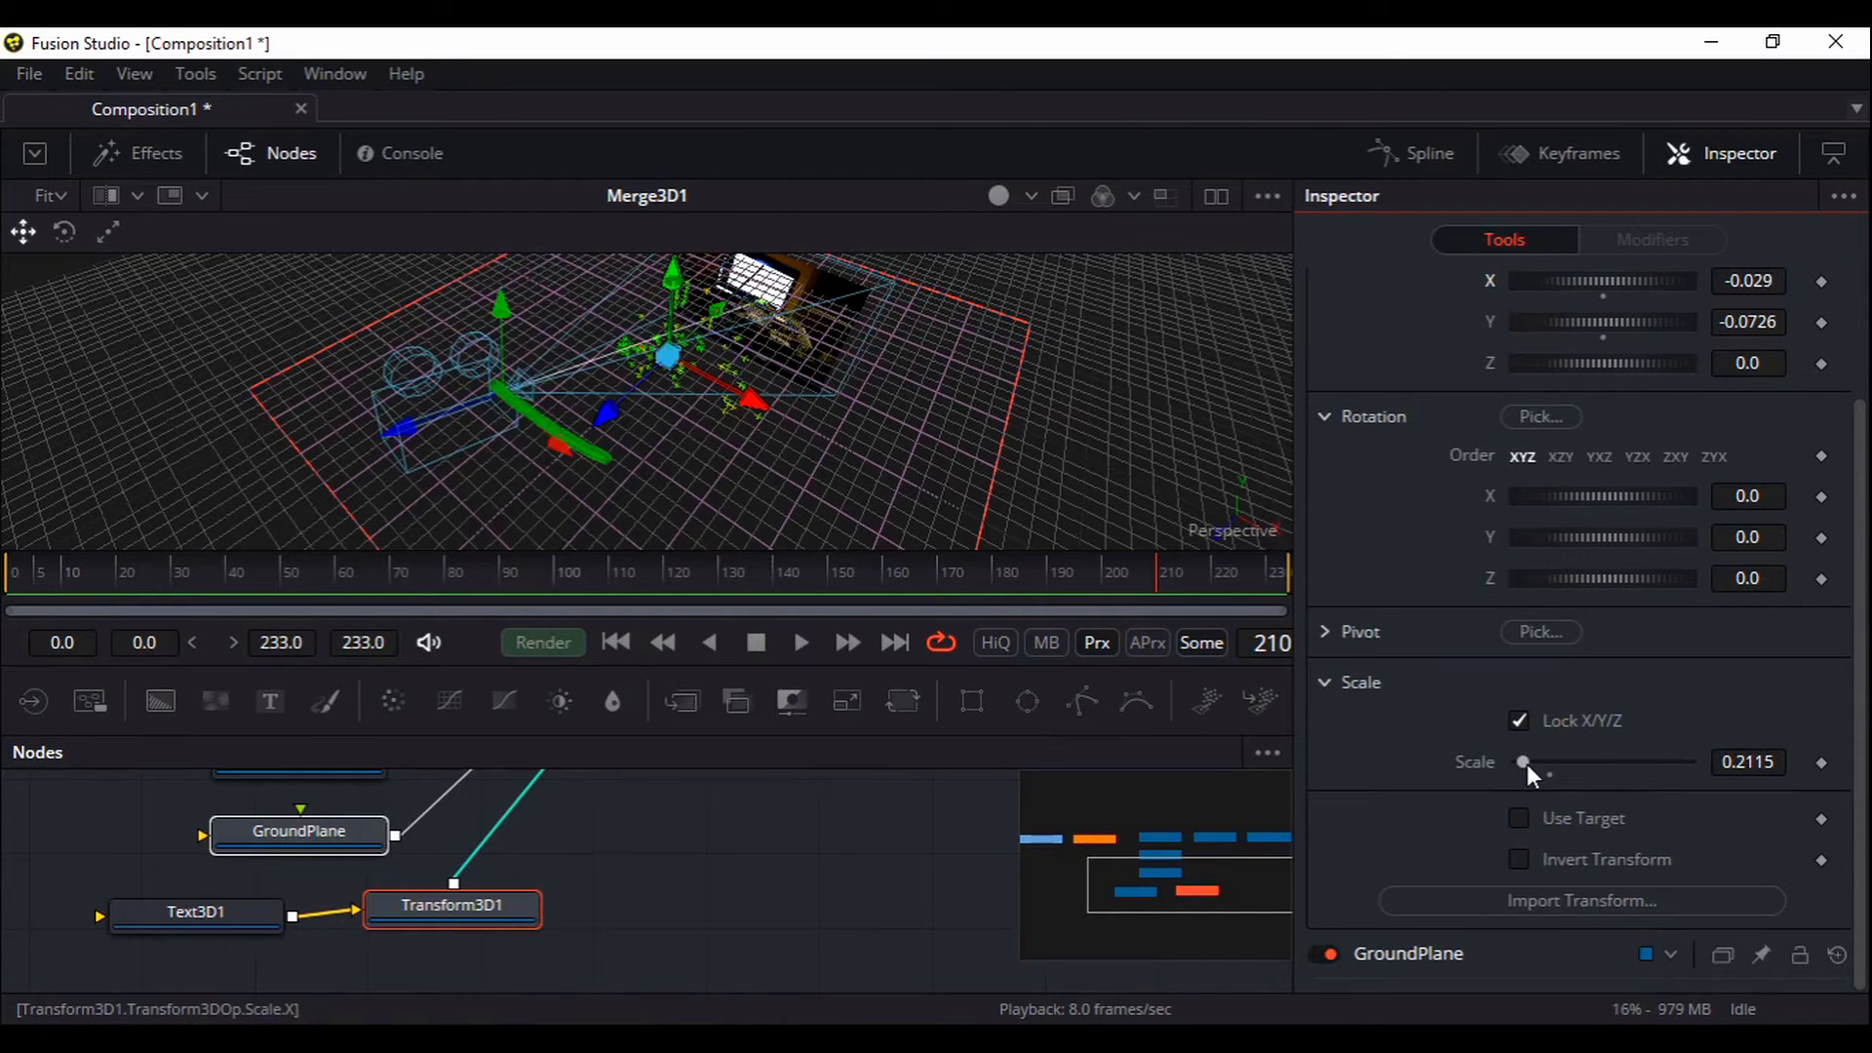
drag(1527, 764, 1592, 764)
drag(721, 868, 674, 989)
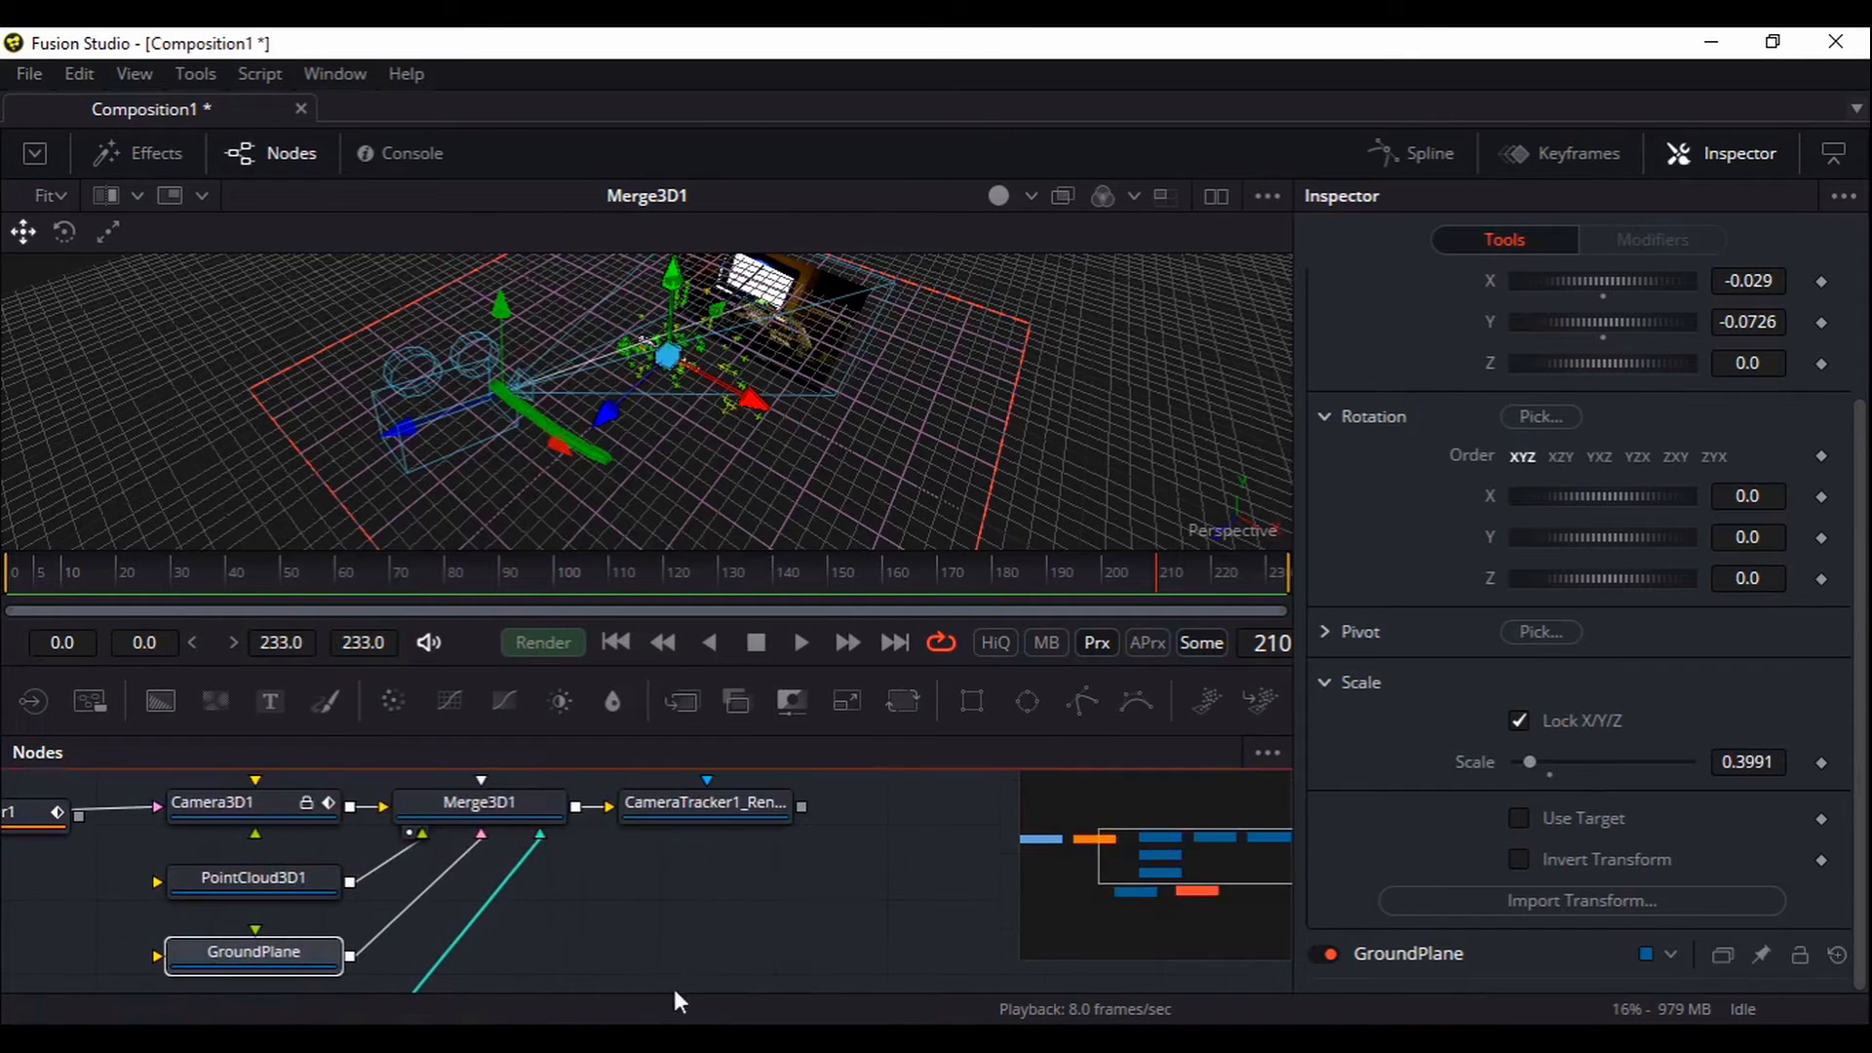
View CameraTracker1_Renderer, raise the title to Y 0.072, and play from frame 0, then return to start
drag(715, 810, 798, 454)
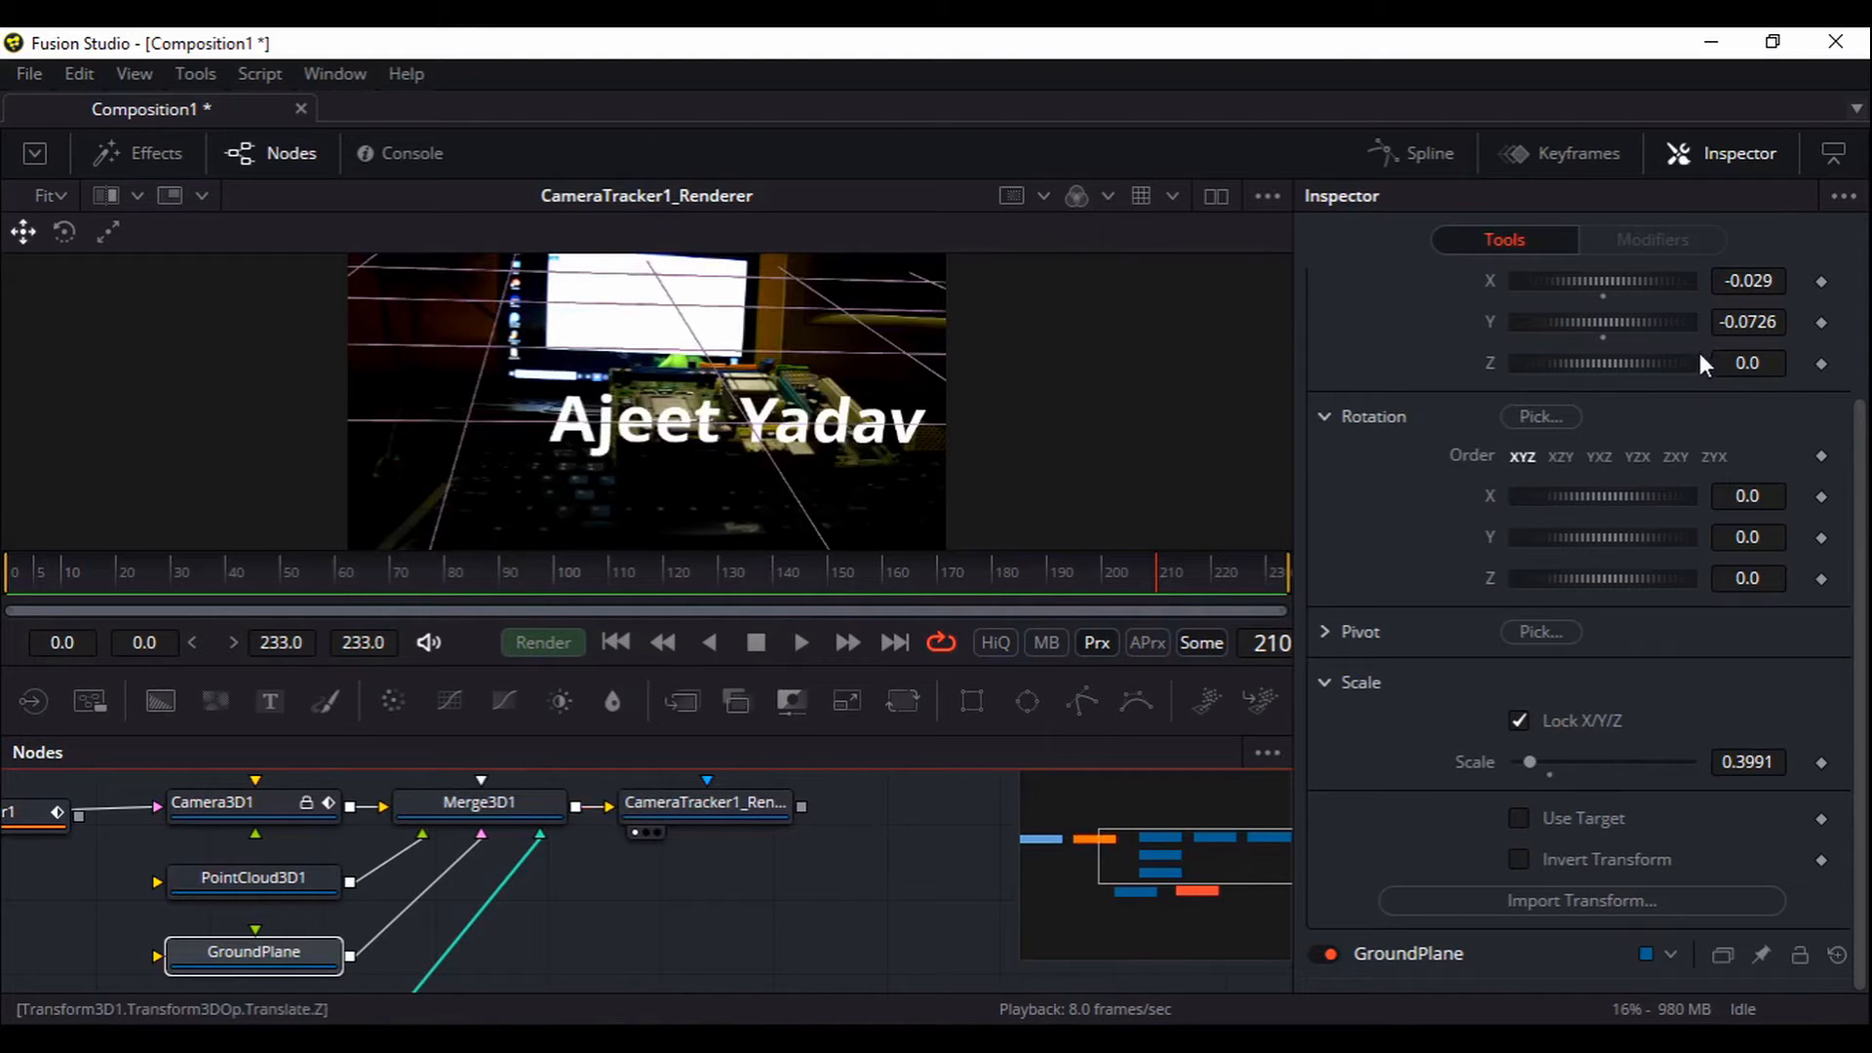
drag(1618, 327, 1624, 325)
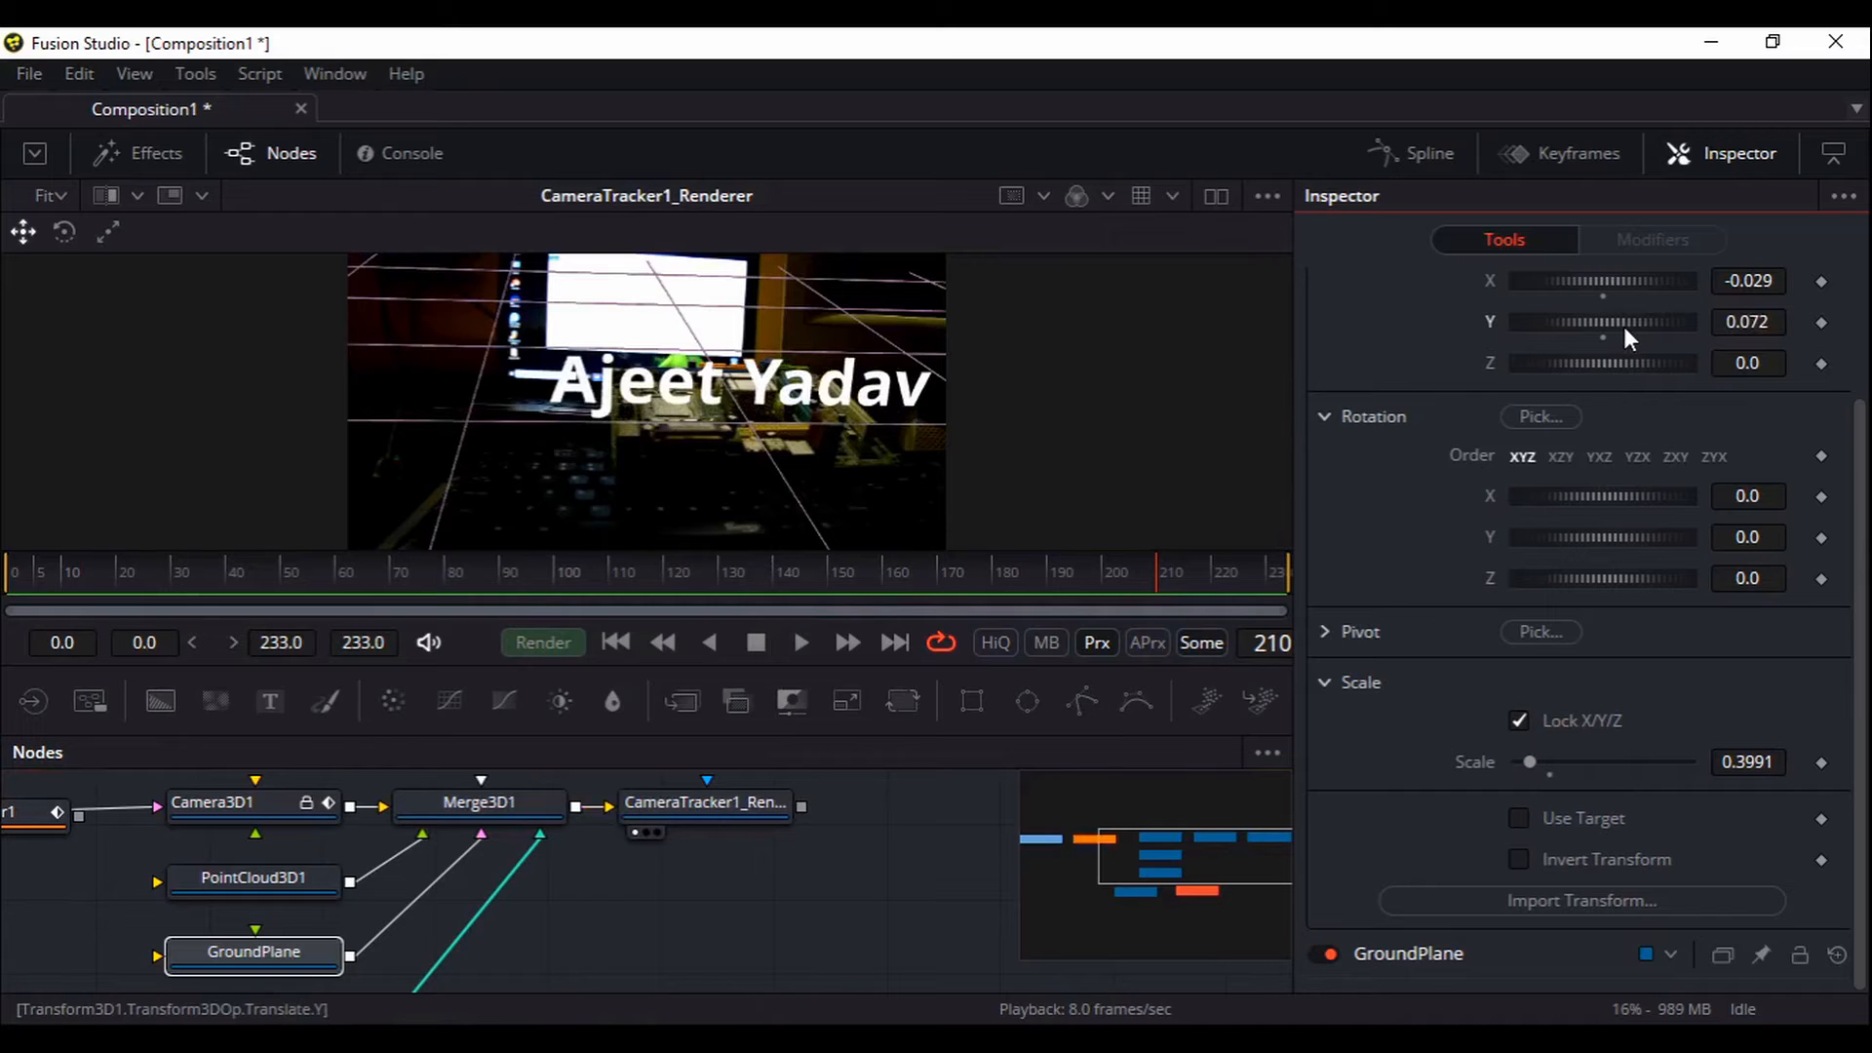
click(616, 641)
click(802, 641)
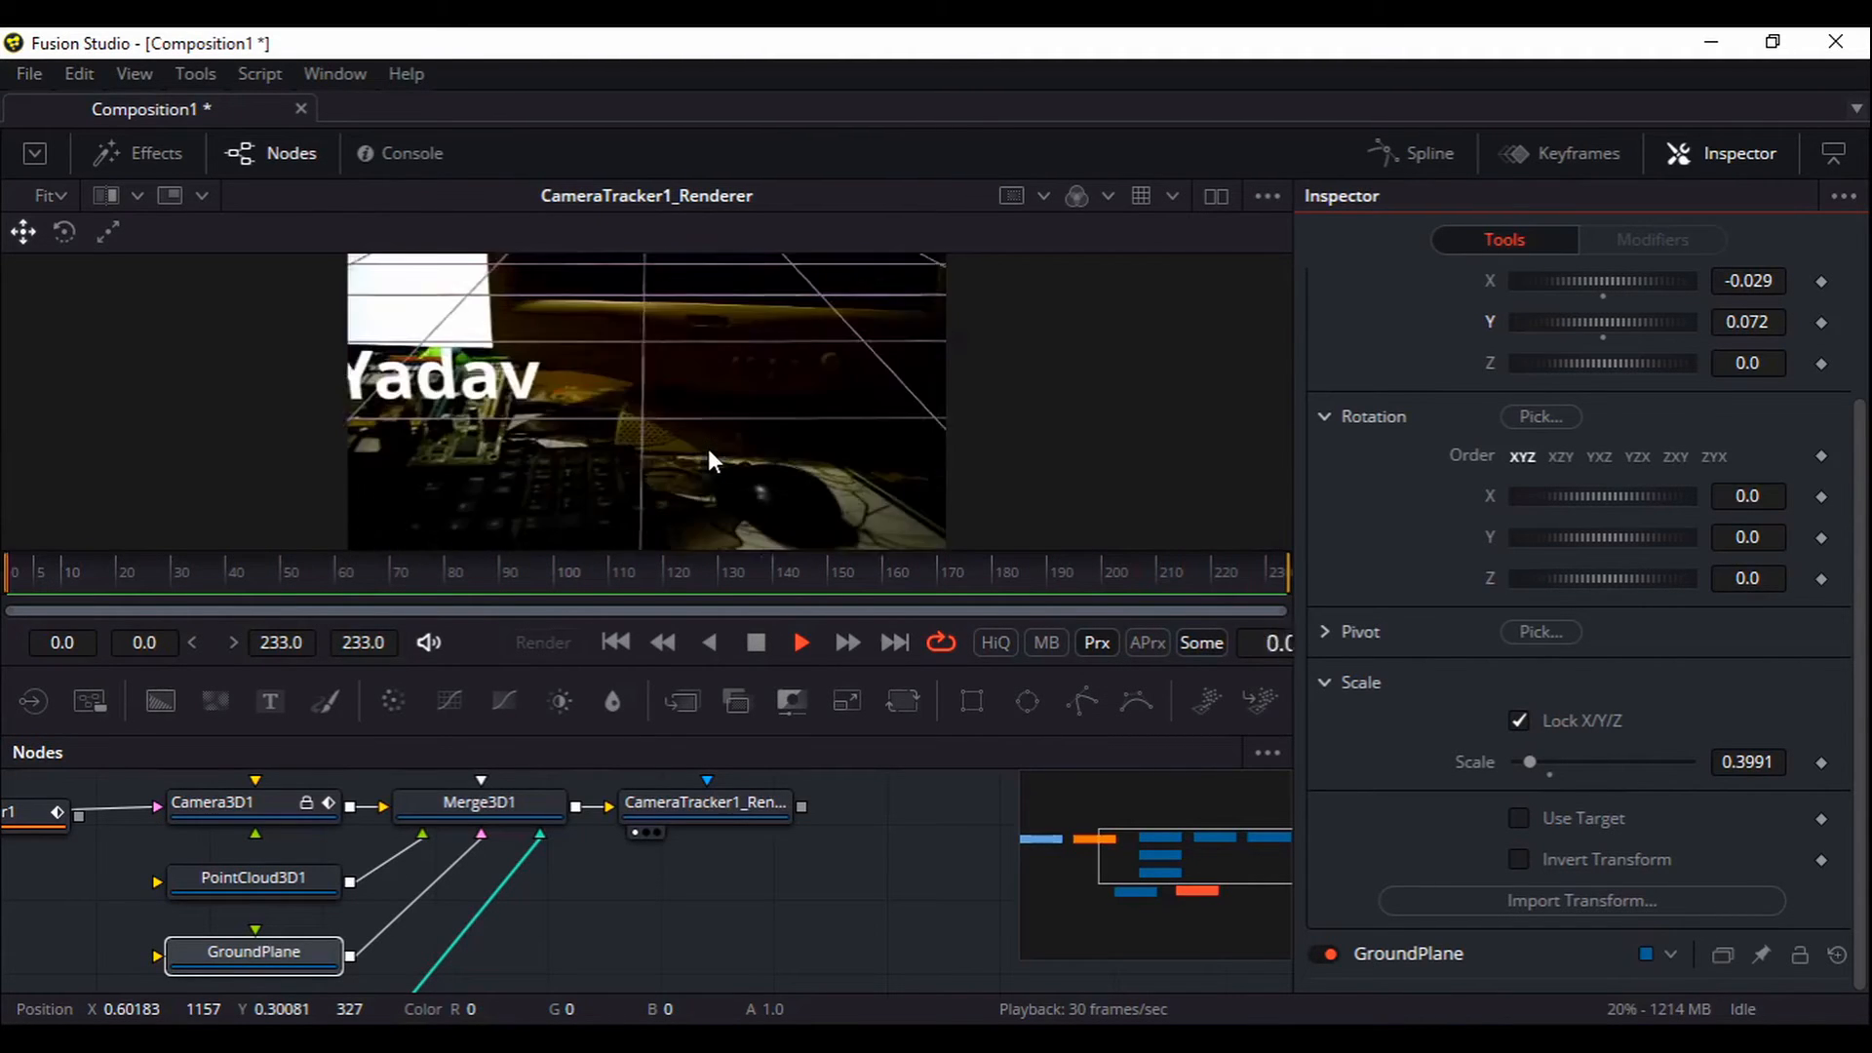
click(755, 644)
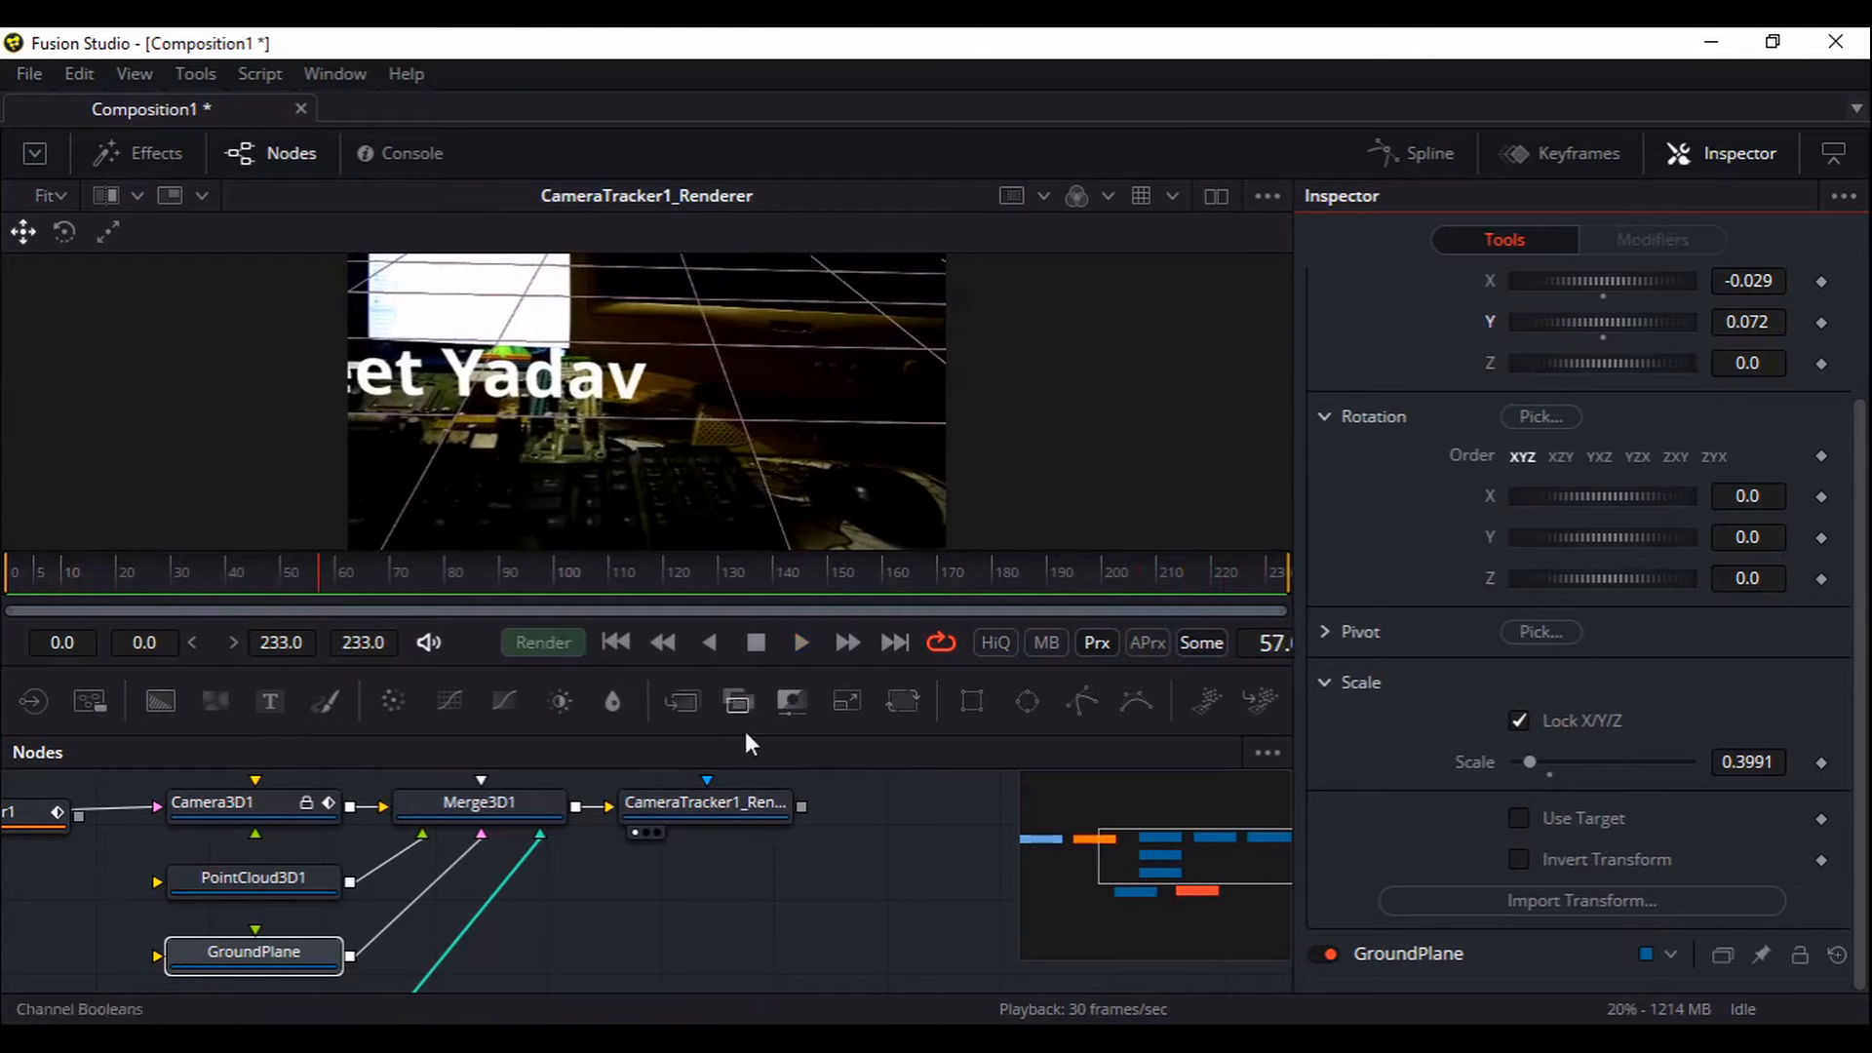
drag(776, 885, 816, 879)
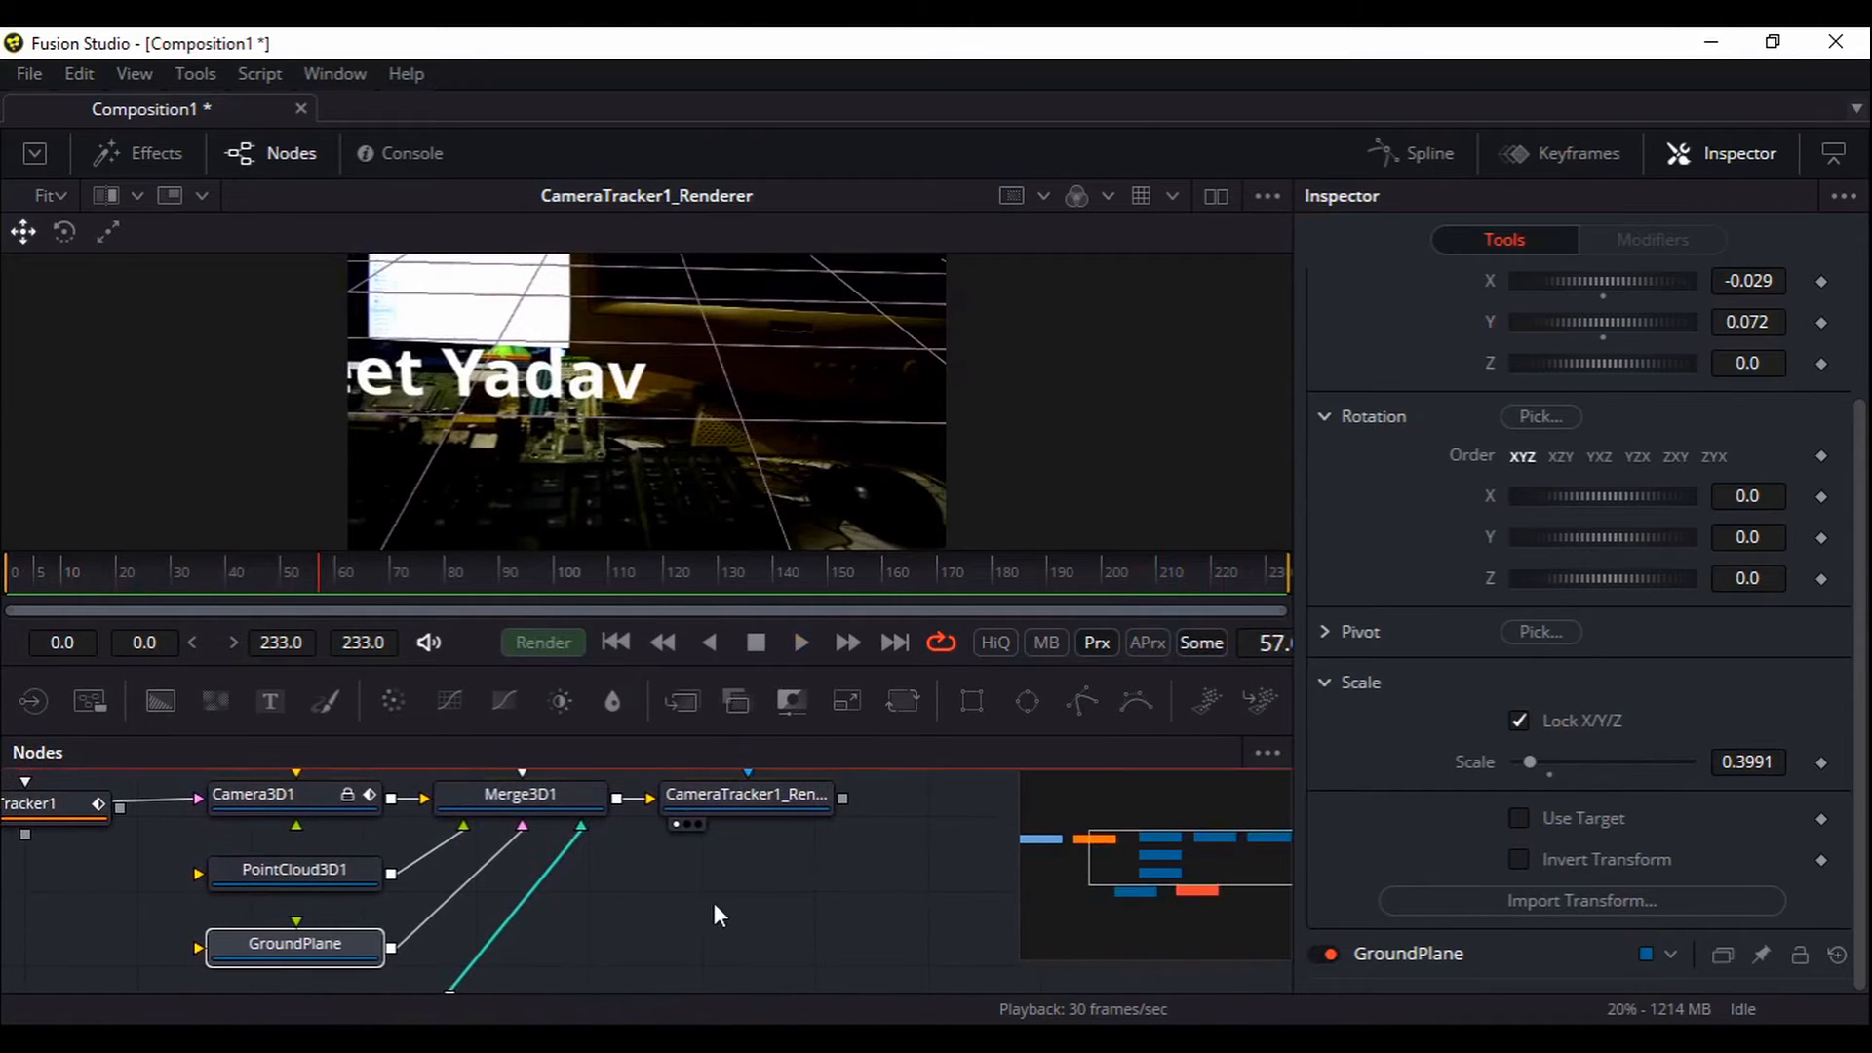
click(615, 642)
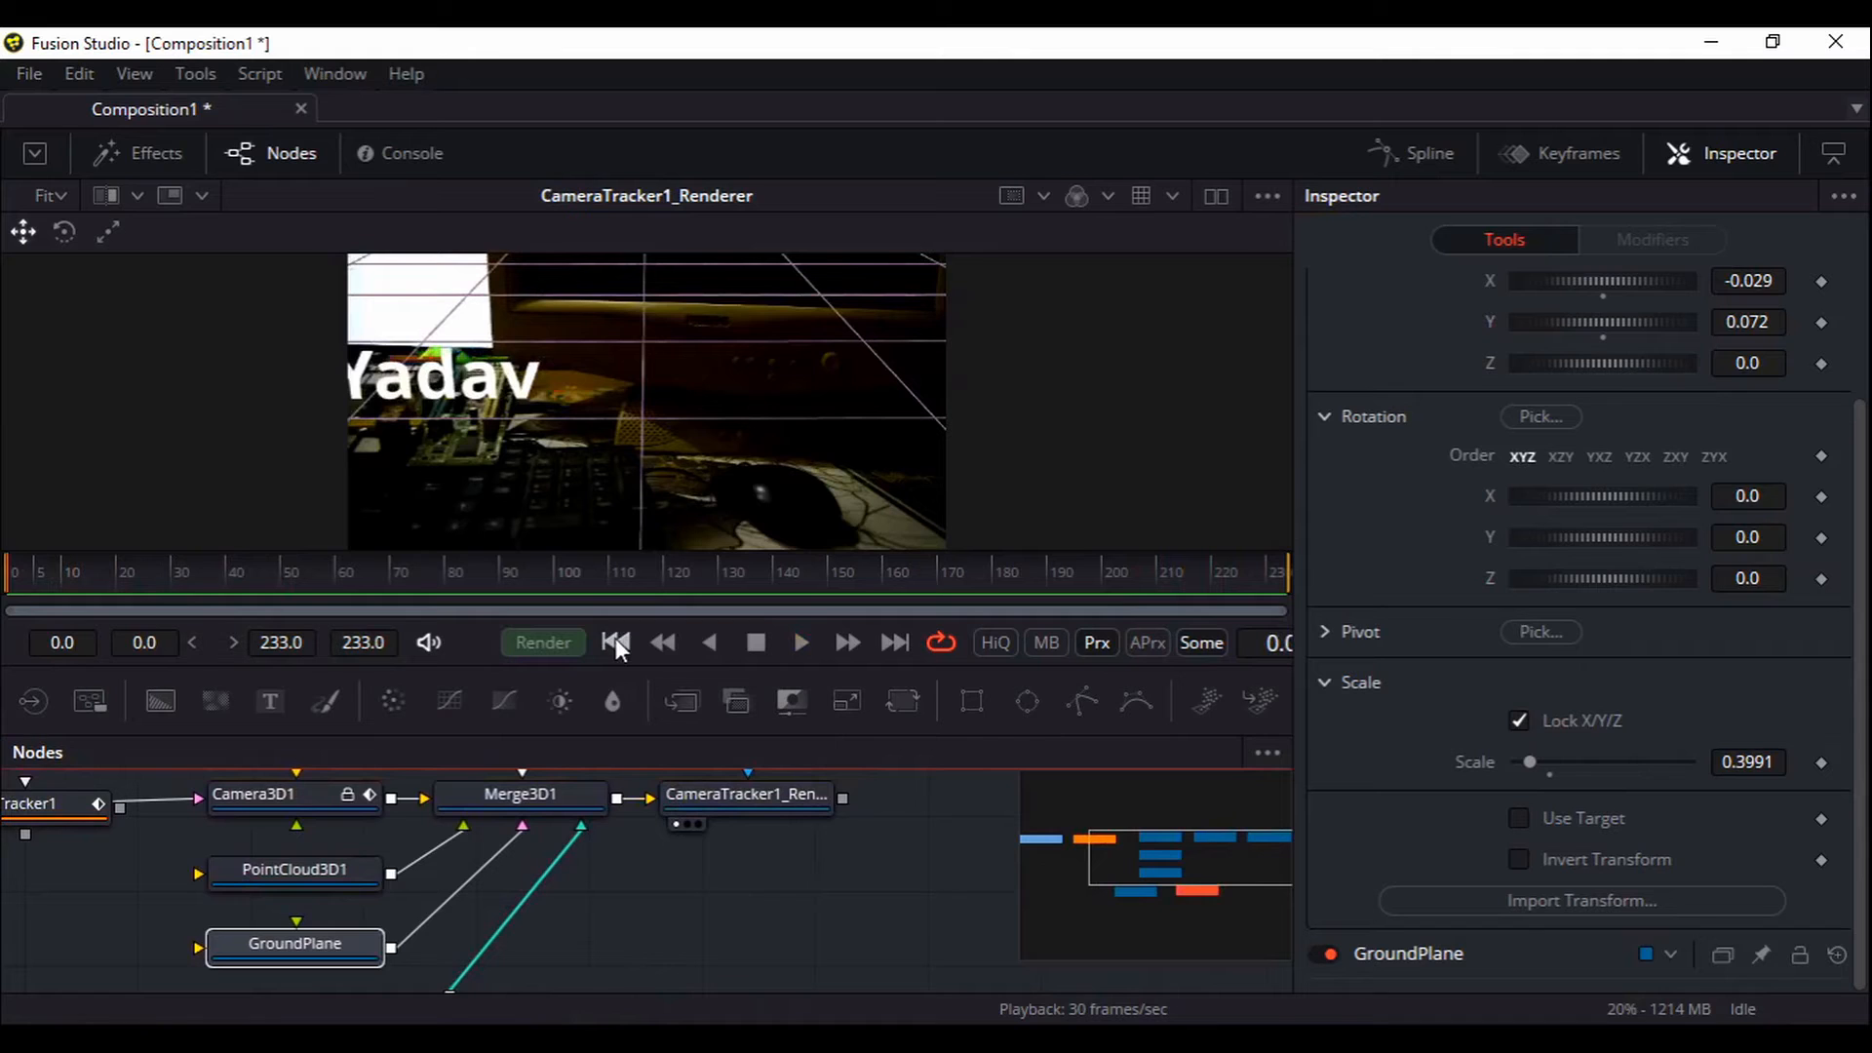
Switch off GroundPlane's enable toggle, then play and stop to check the footage
click(330, 955)
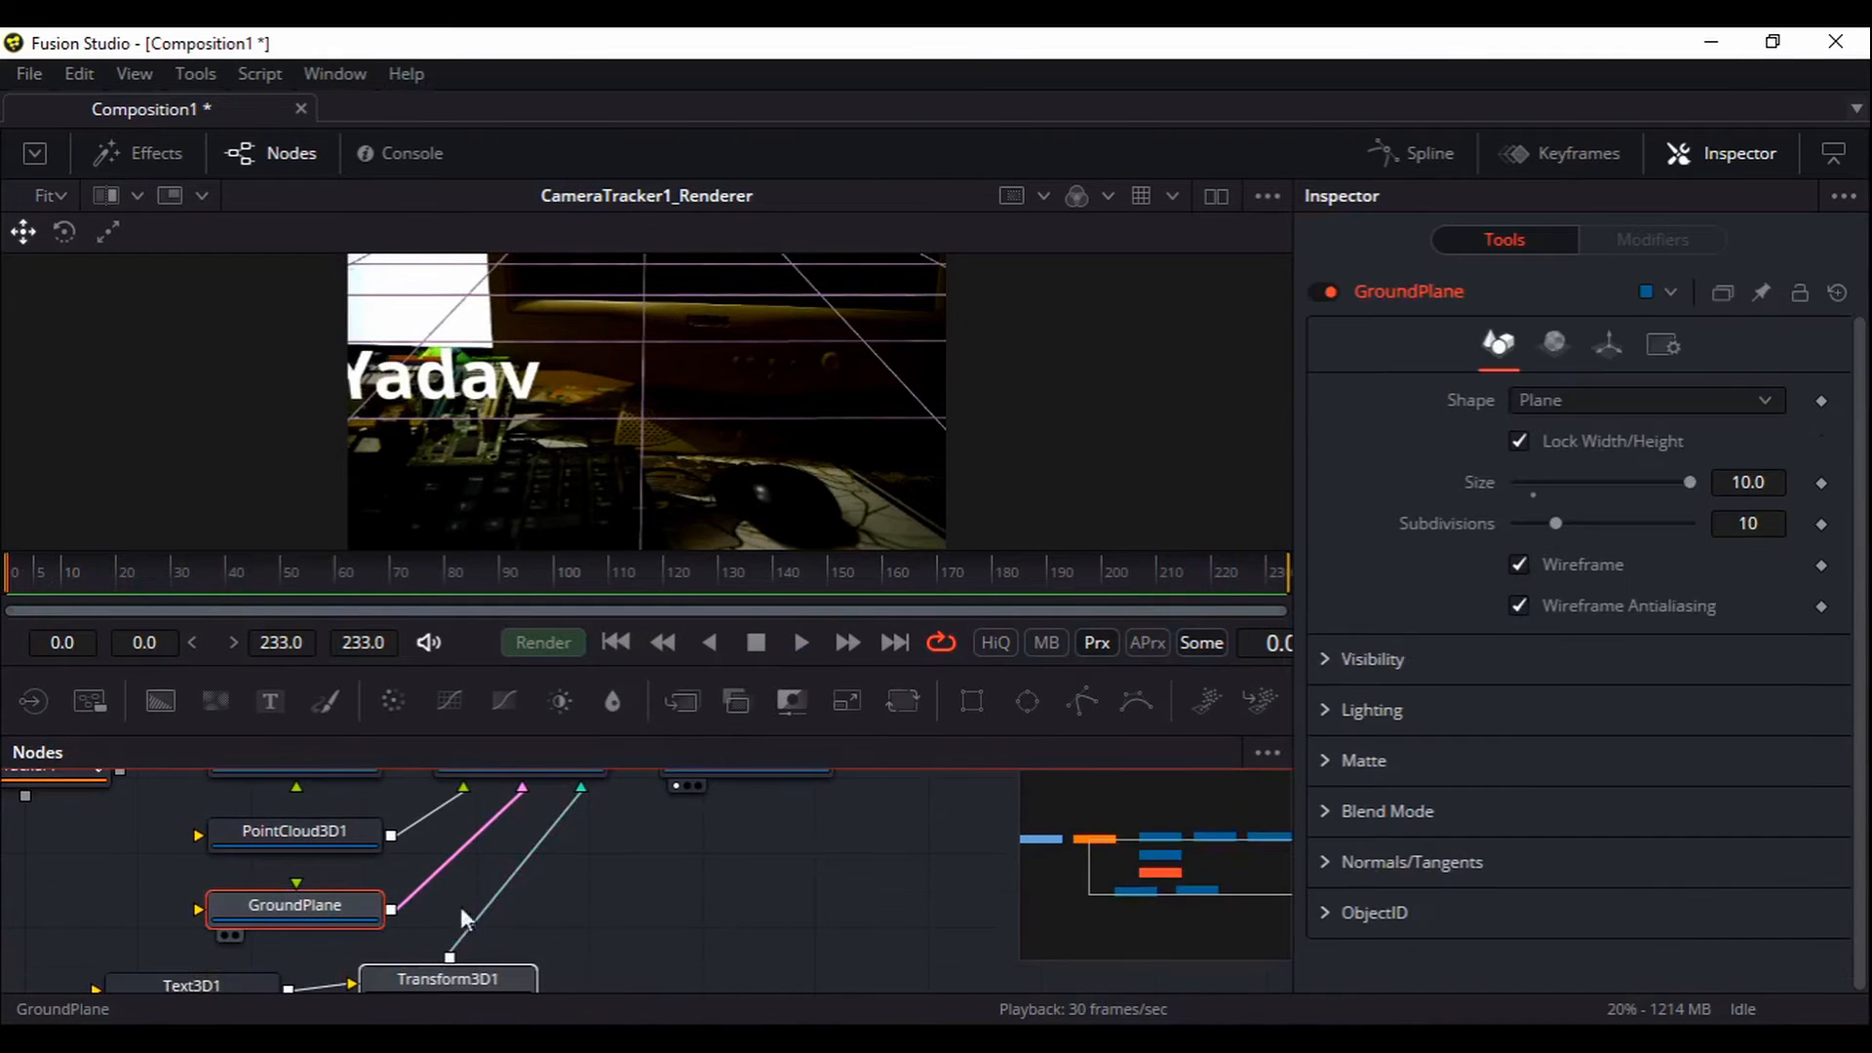
click(1328, 290)
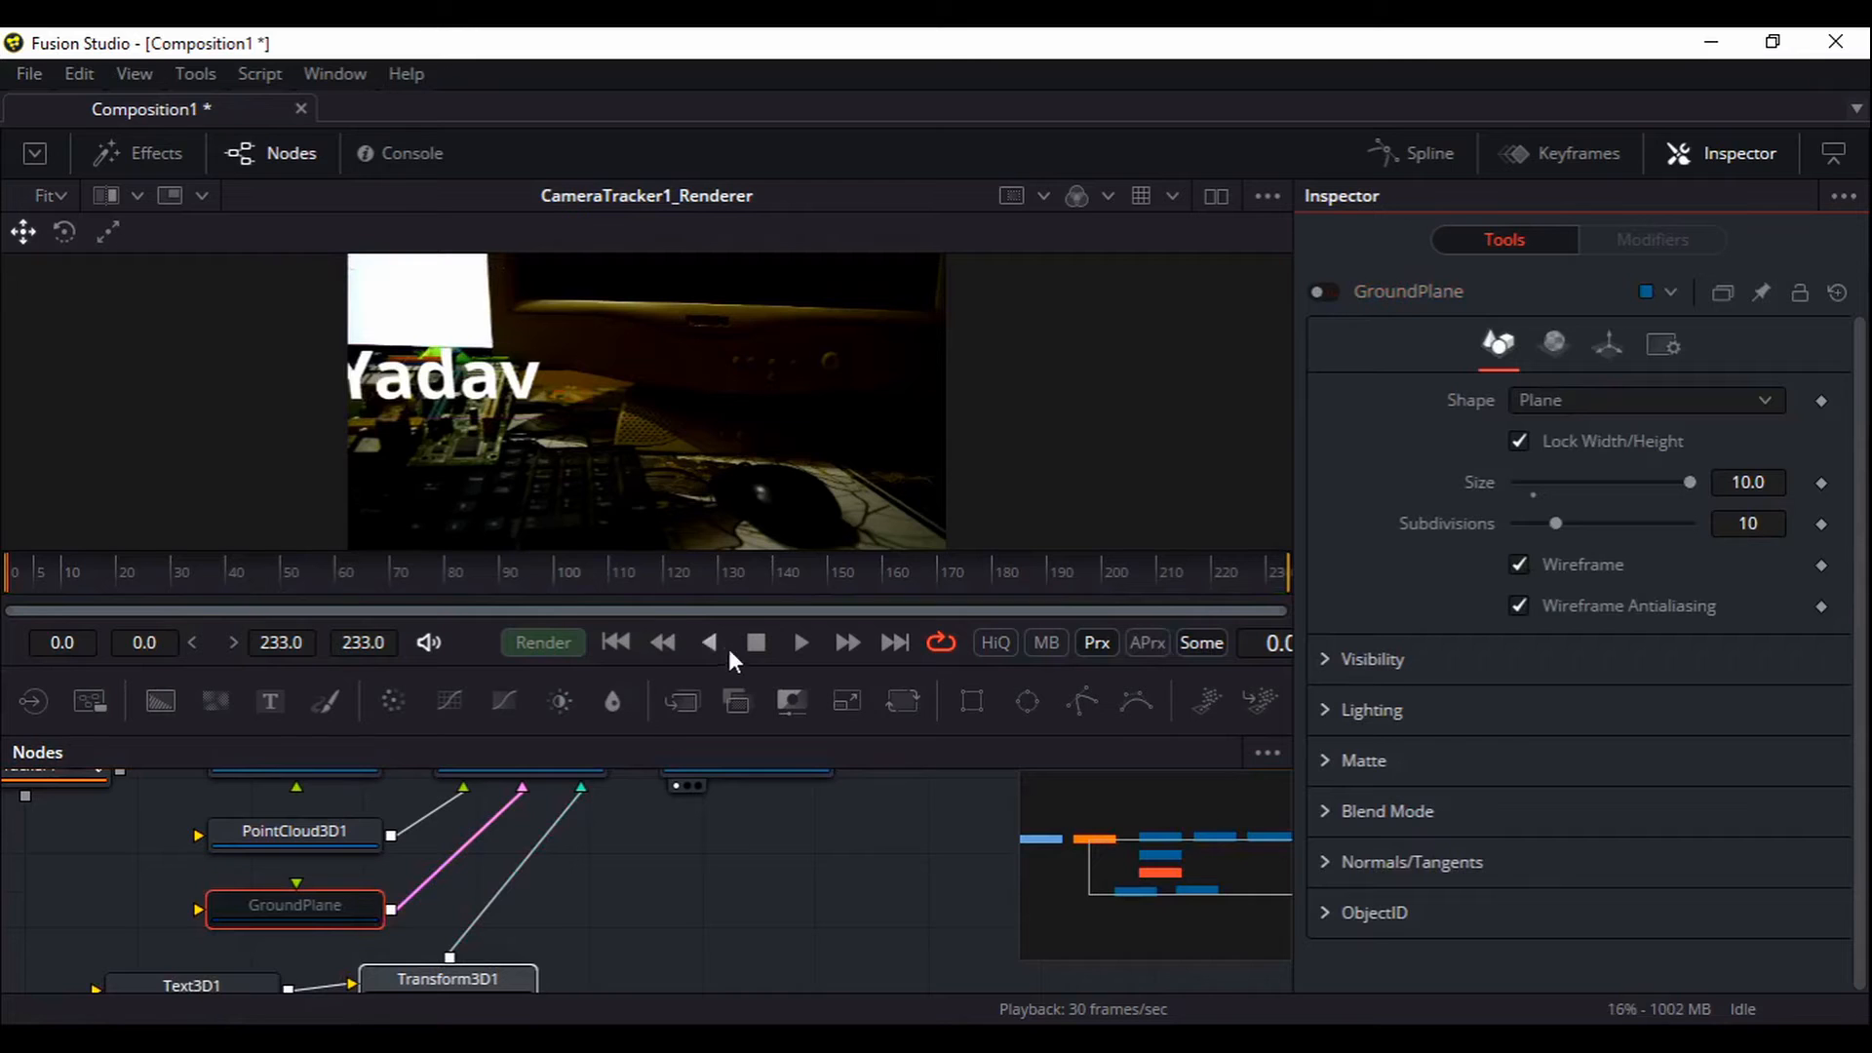
click(801, 642)
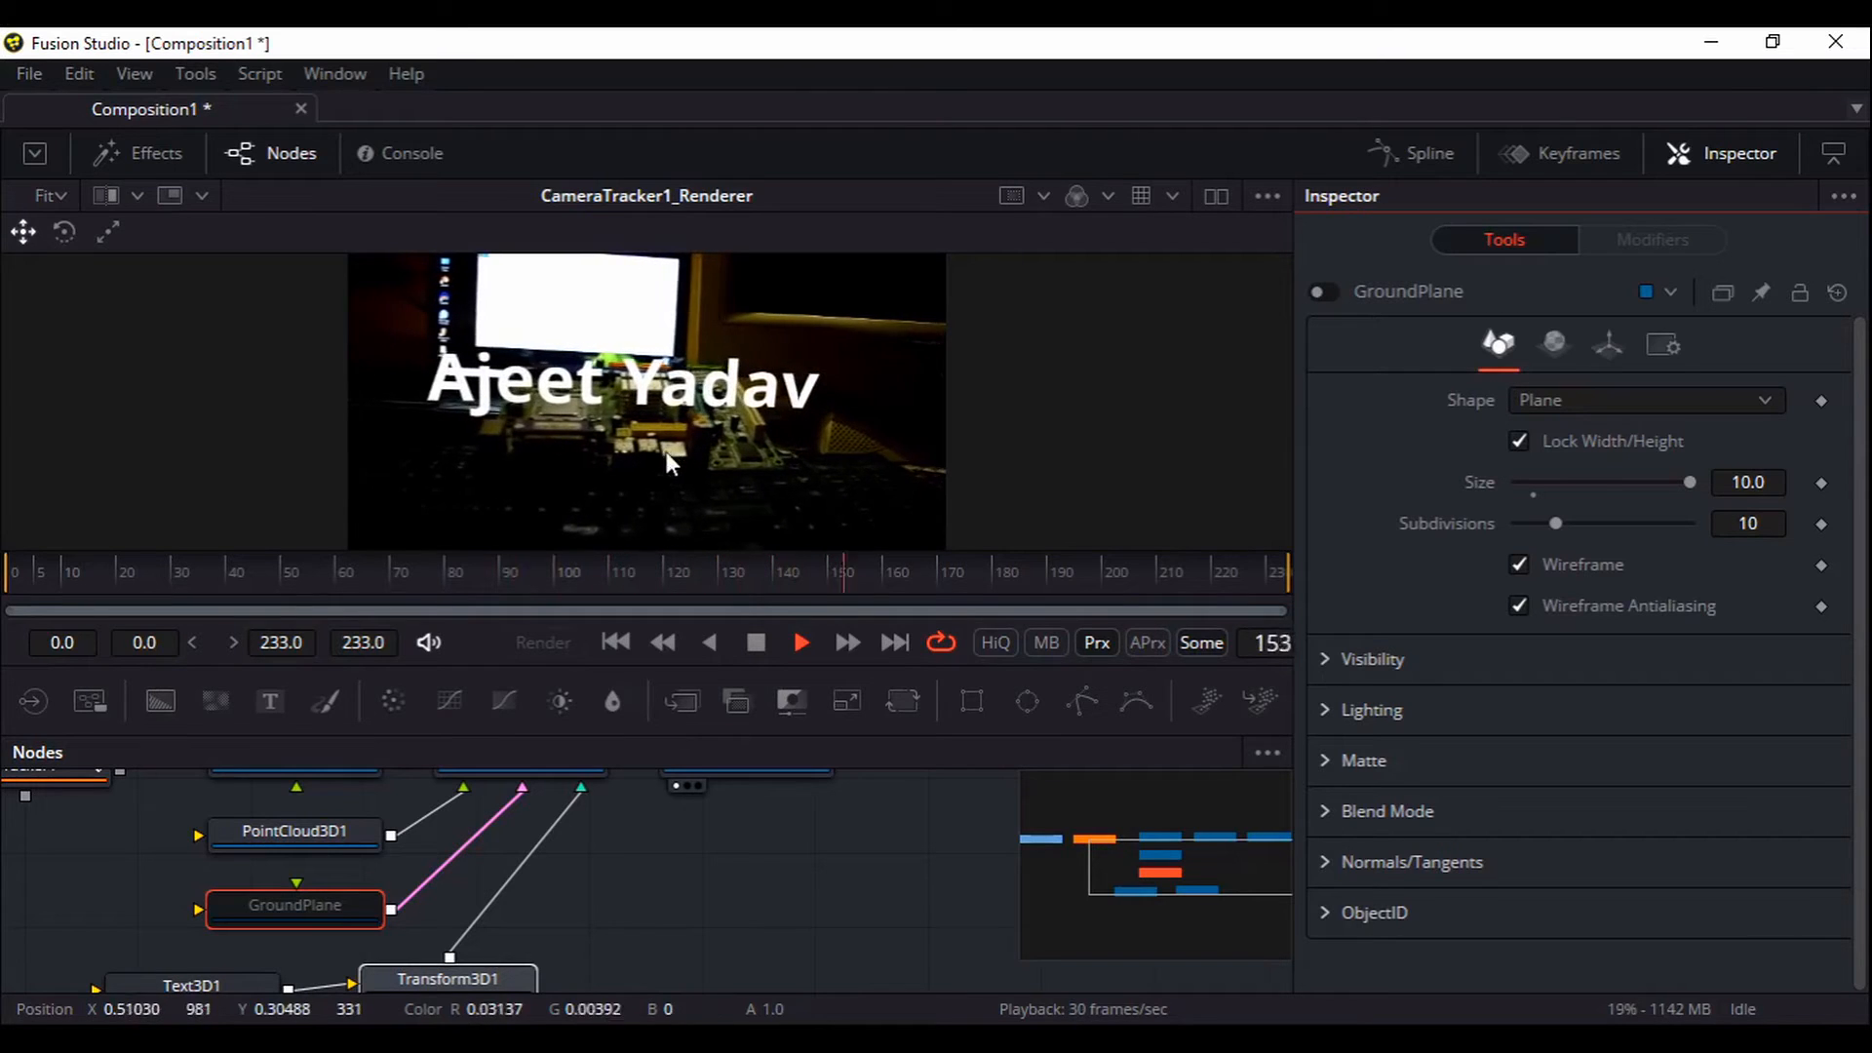
click(757, 642)
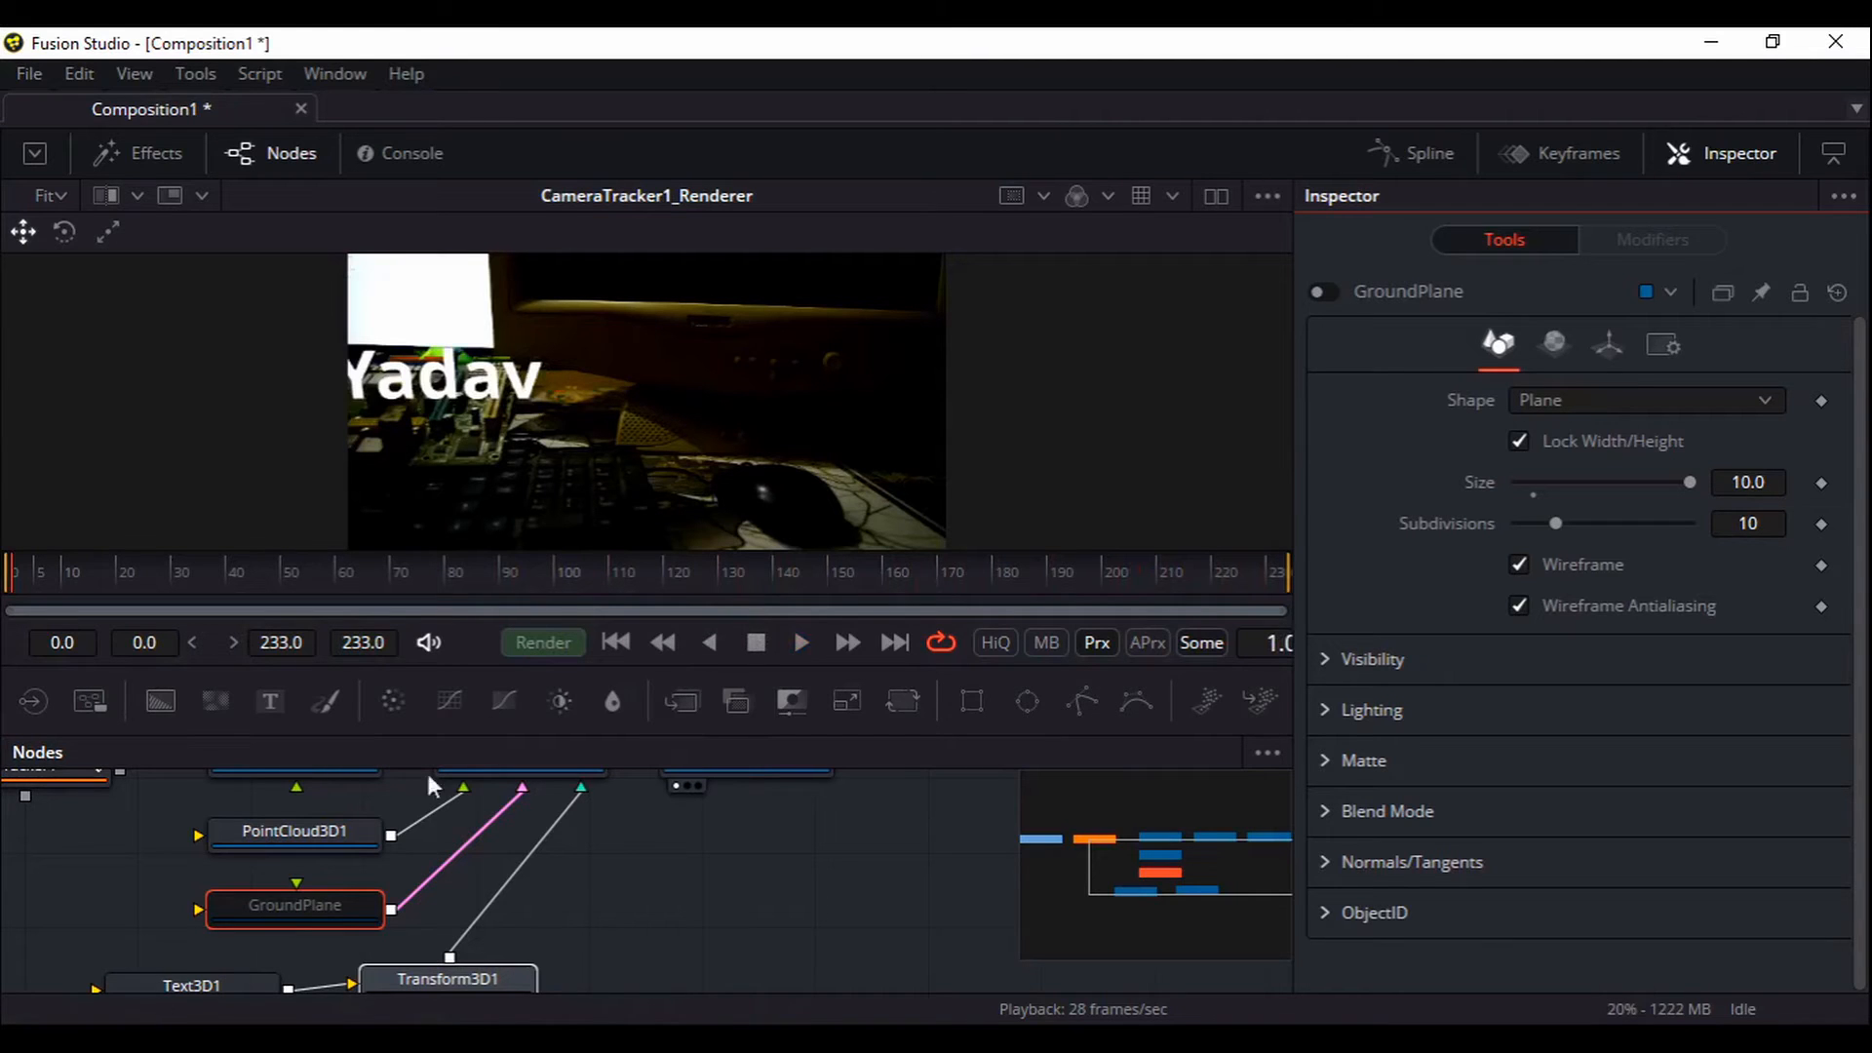
Set PointCloud3D1's style to Point and make it renderable
click(329, 834)
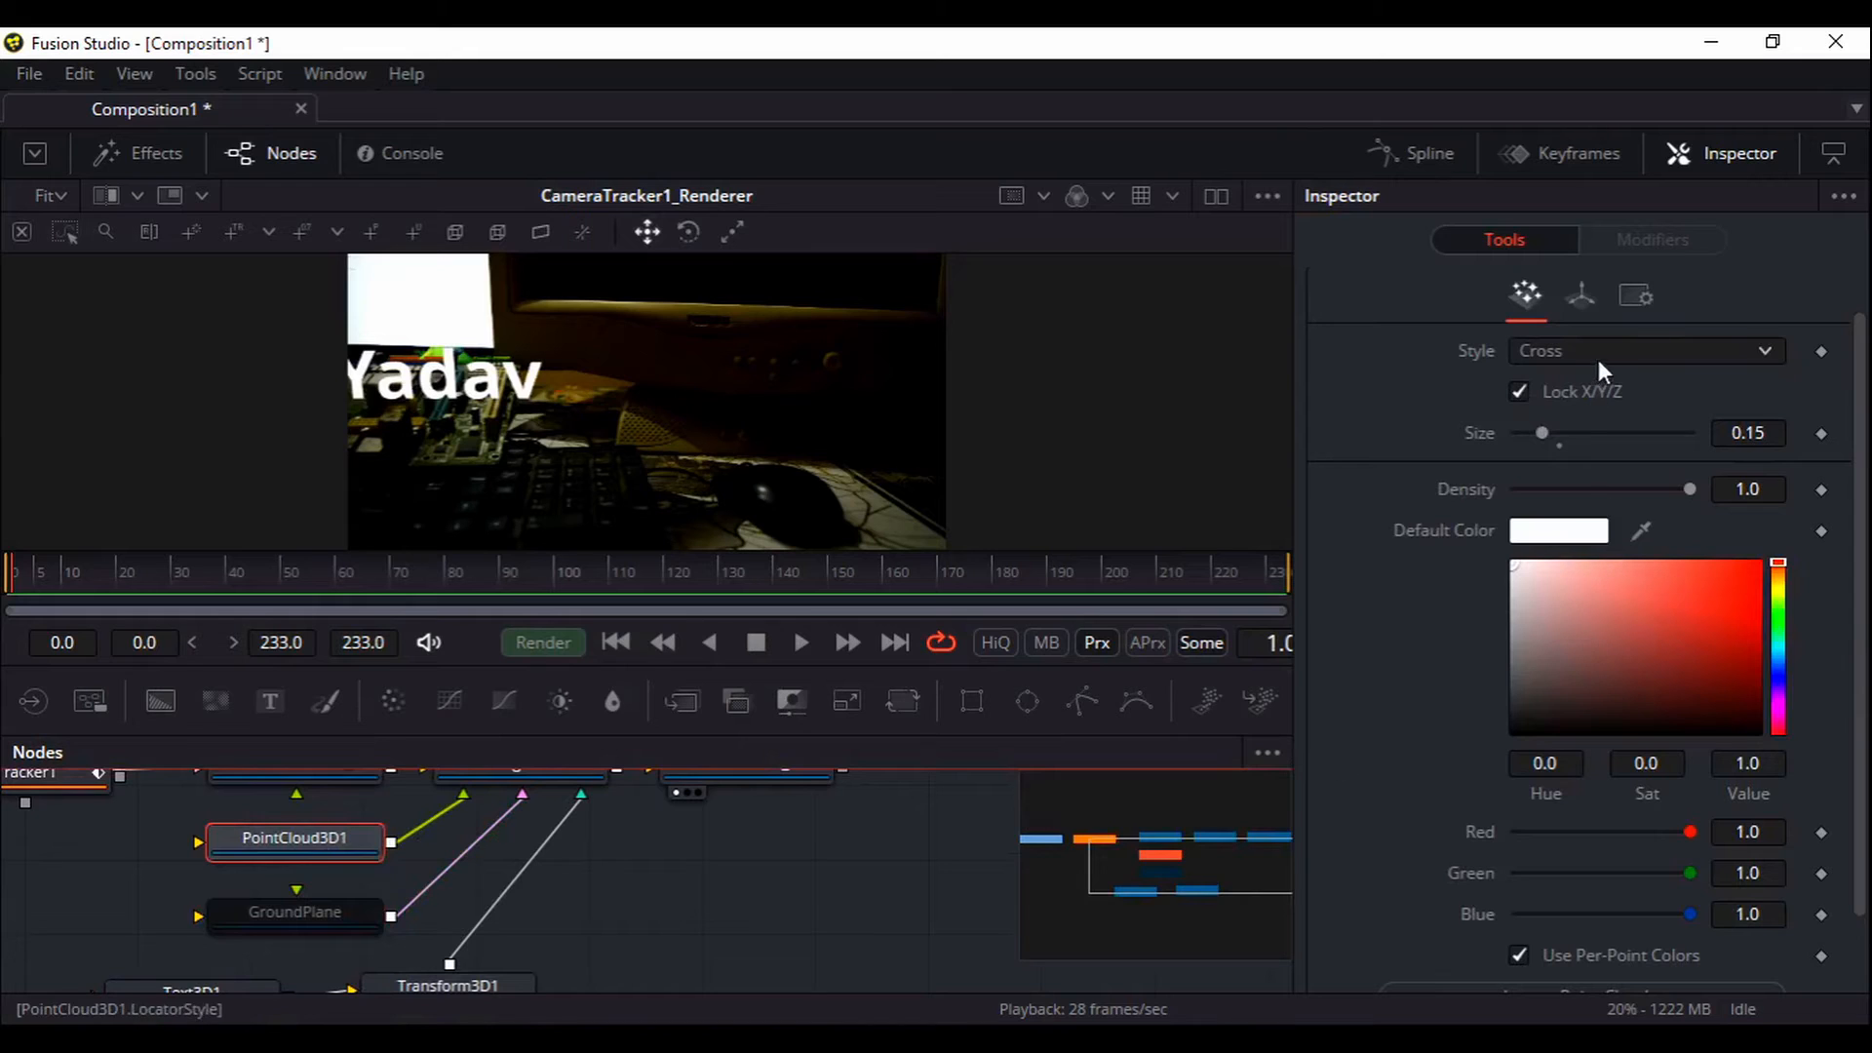
click(1565, 353)
click(1569, 378)
scroll(1403, 585, down, 2)
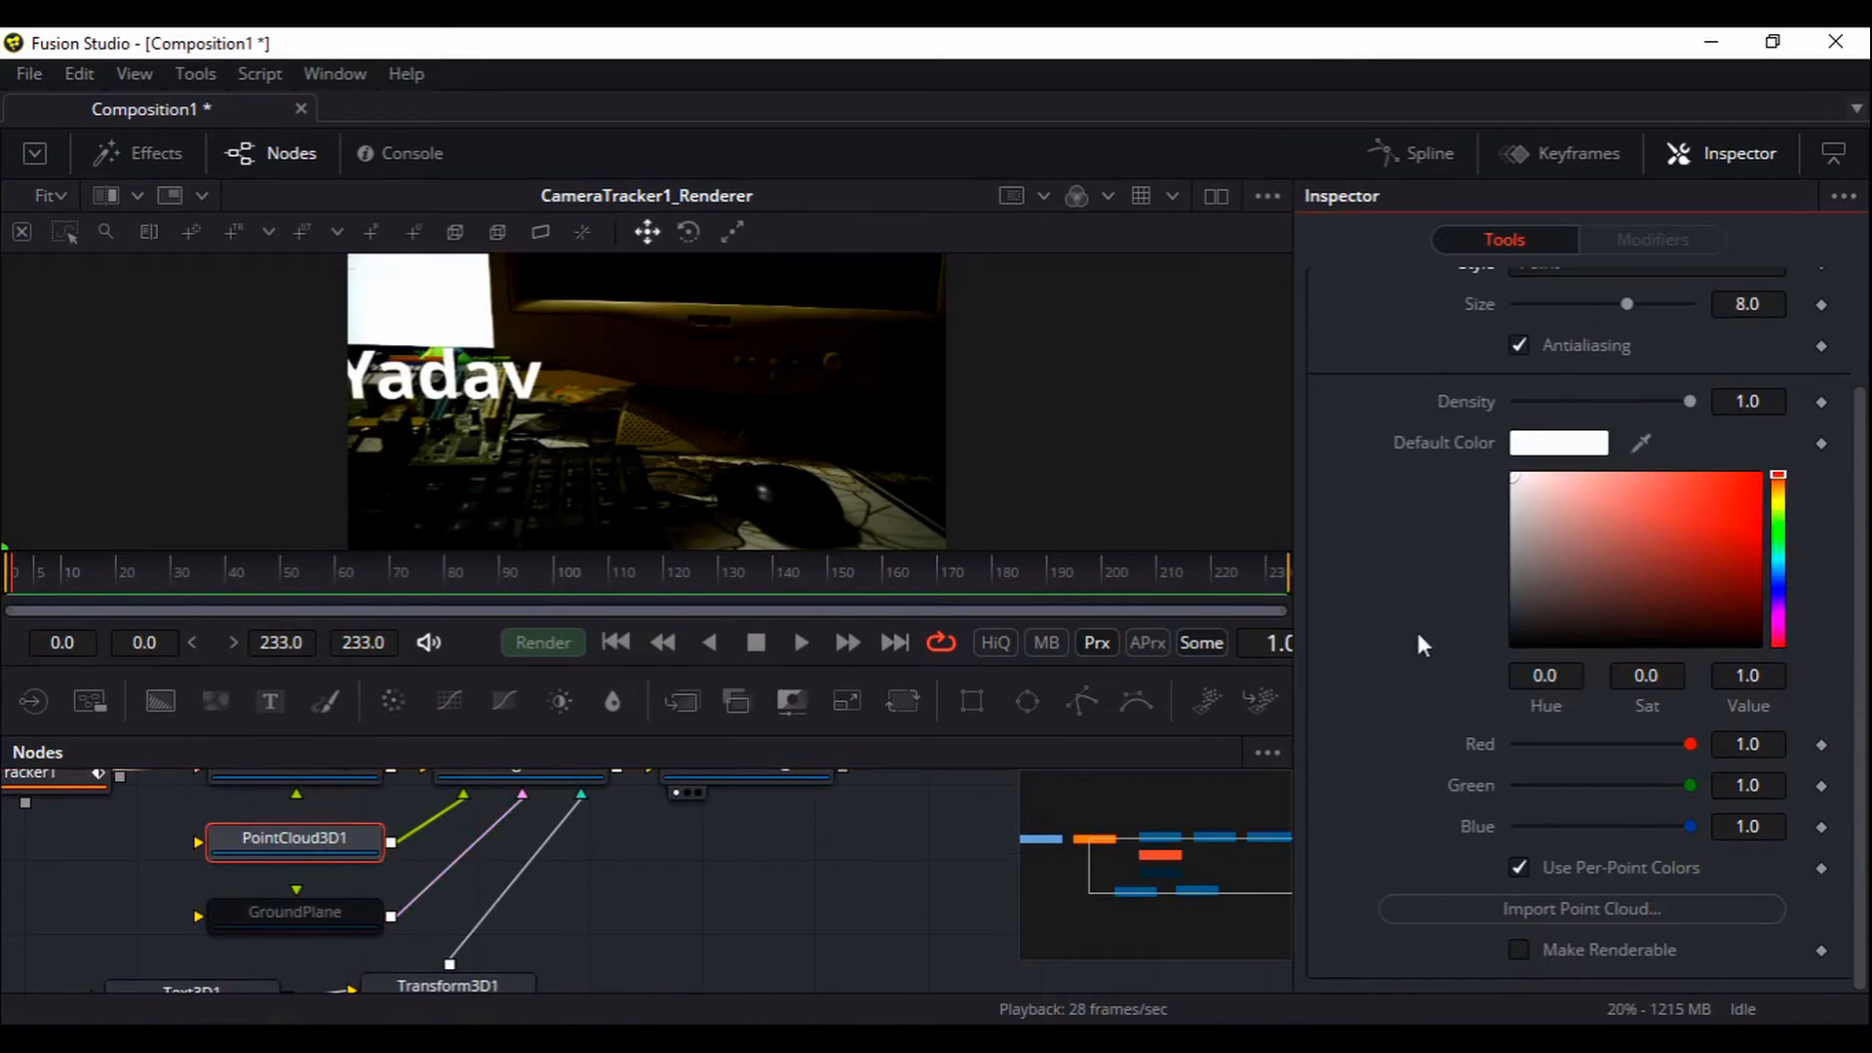
click(1527, 953)
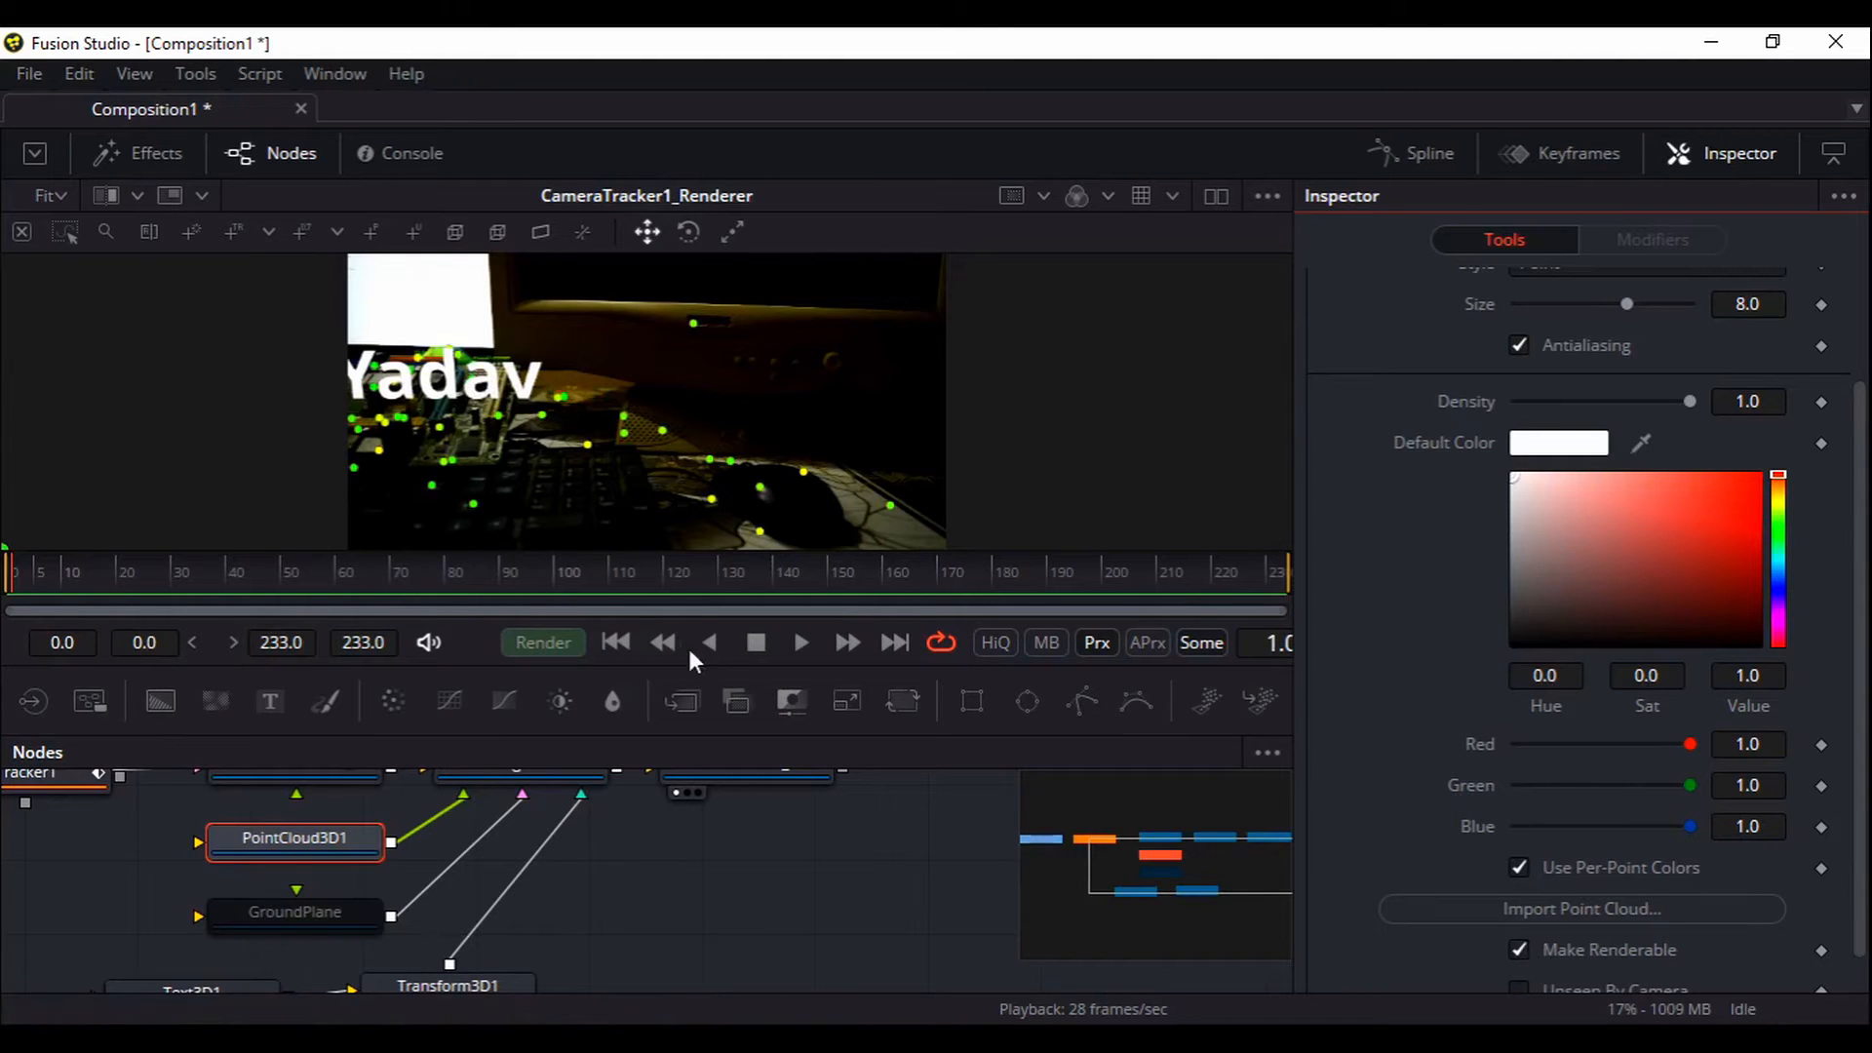
Preview playback, then toggle the point cloud's rendering and Unseen By Camera off and back on
click(799, 642)
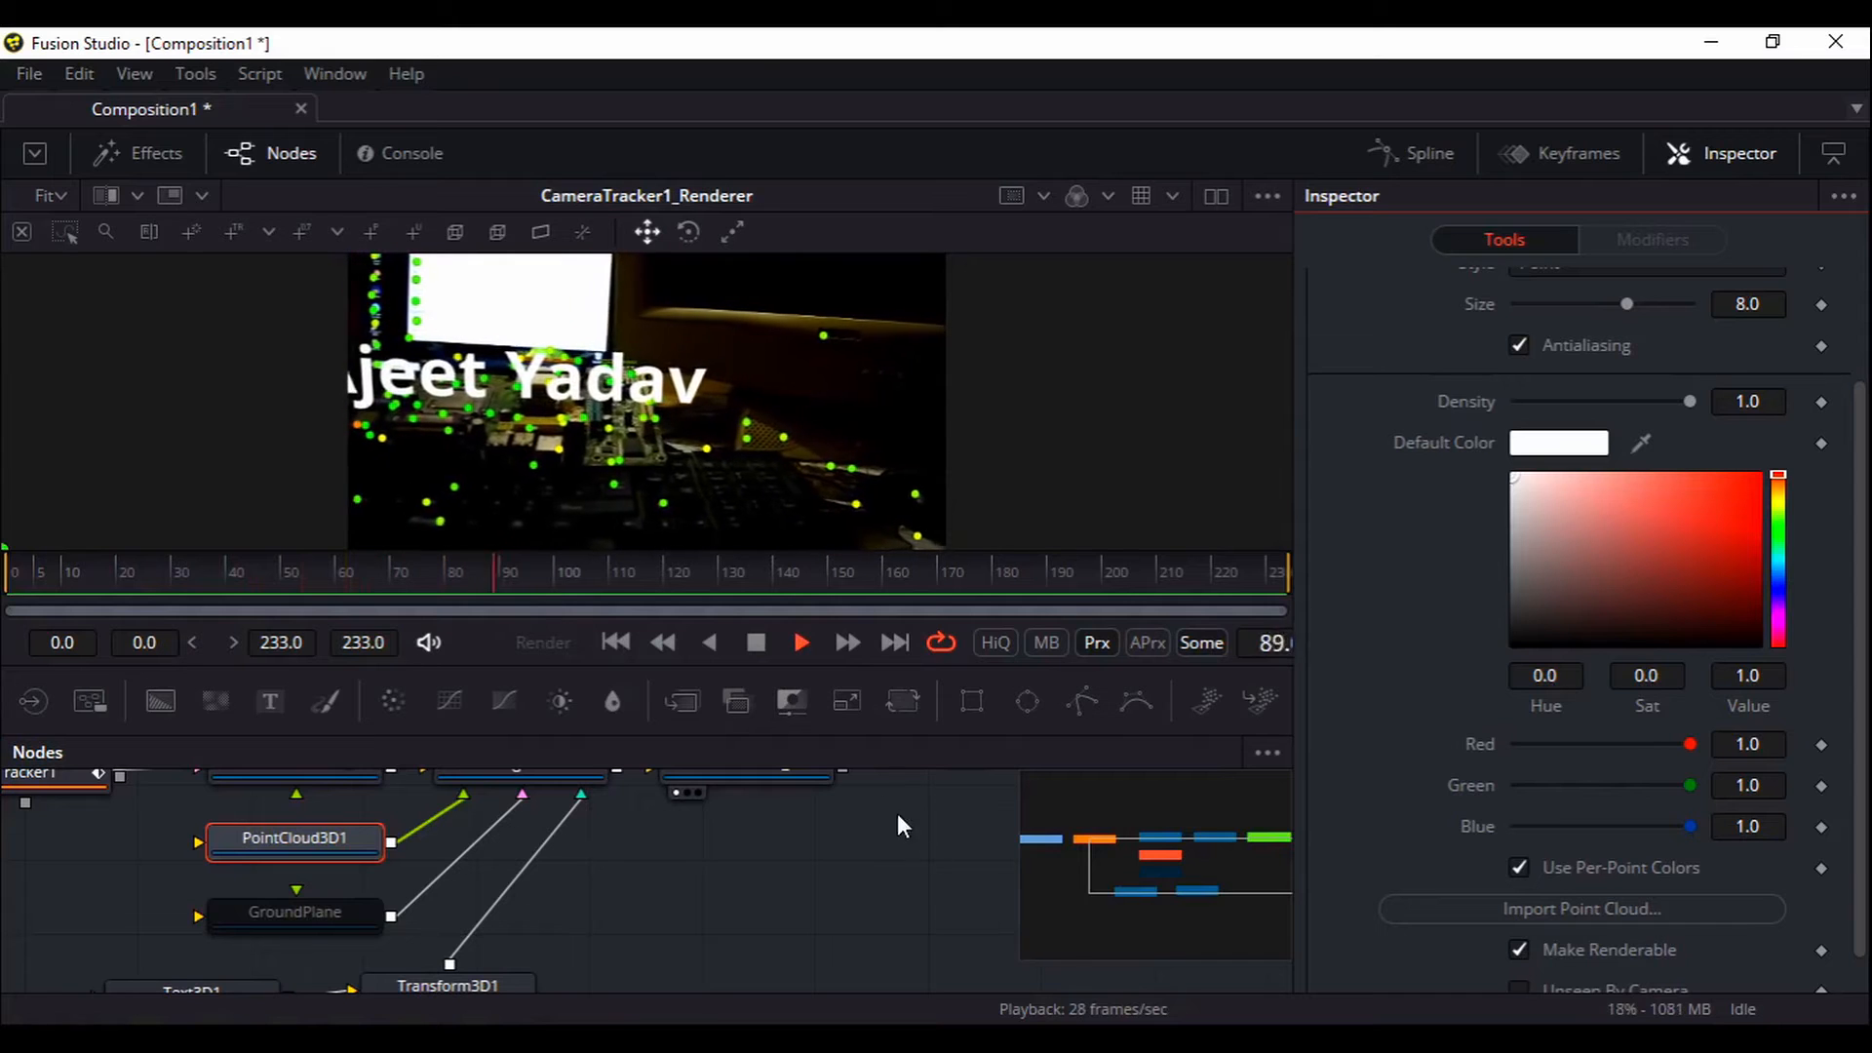
click(755, 643)
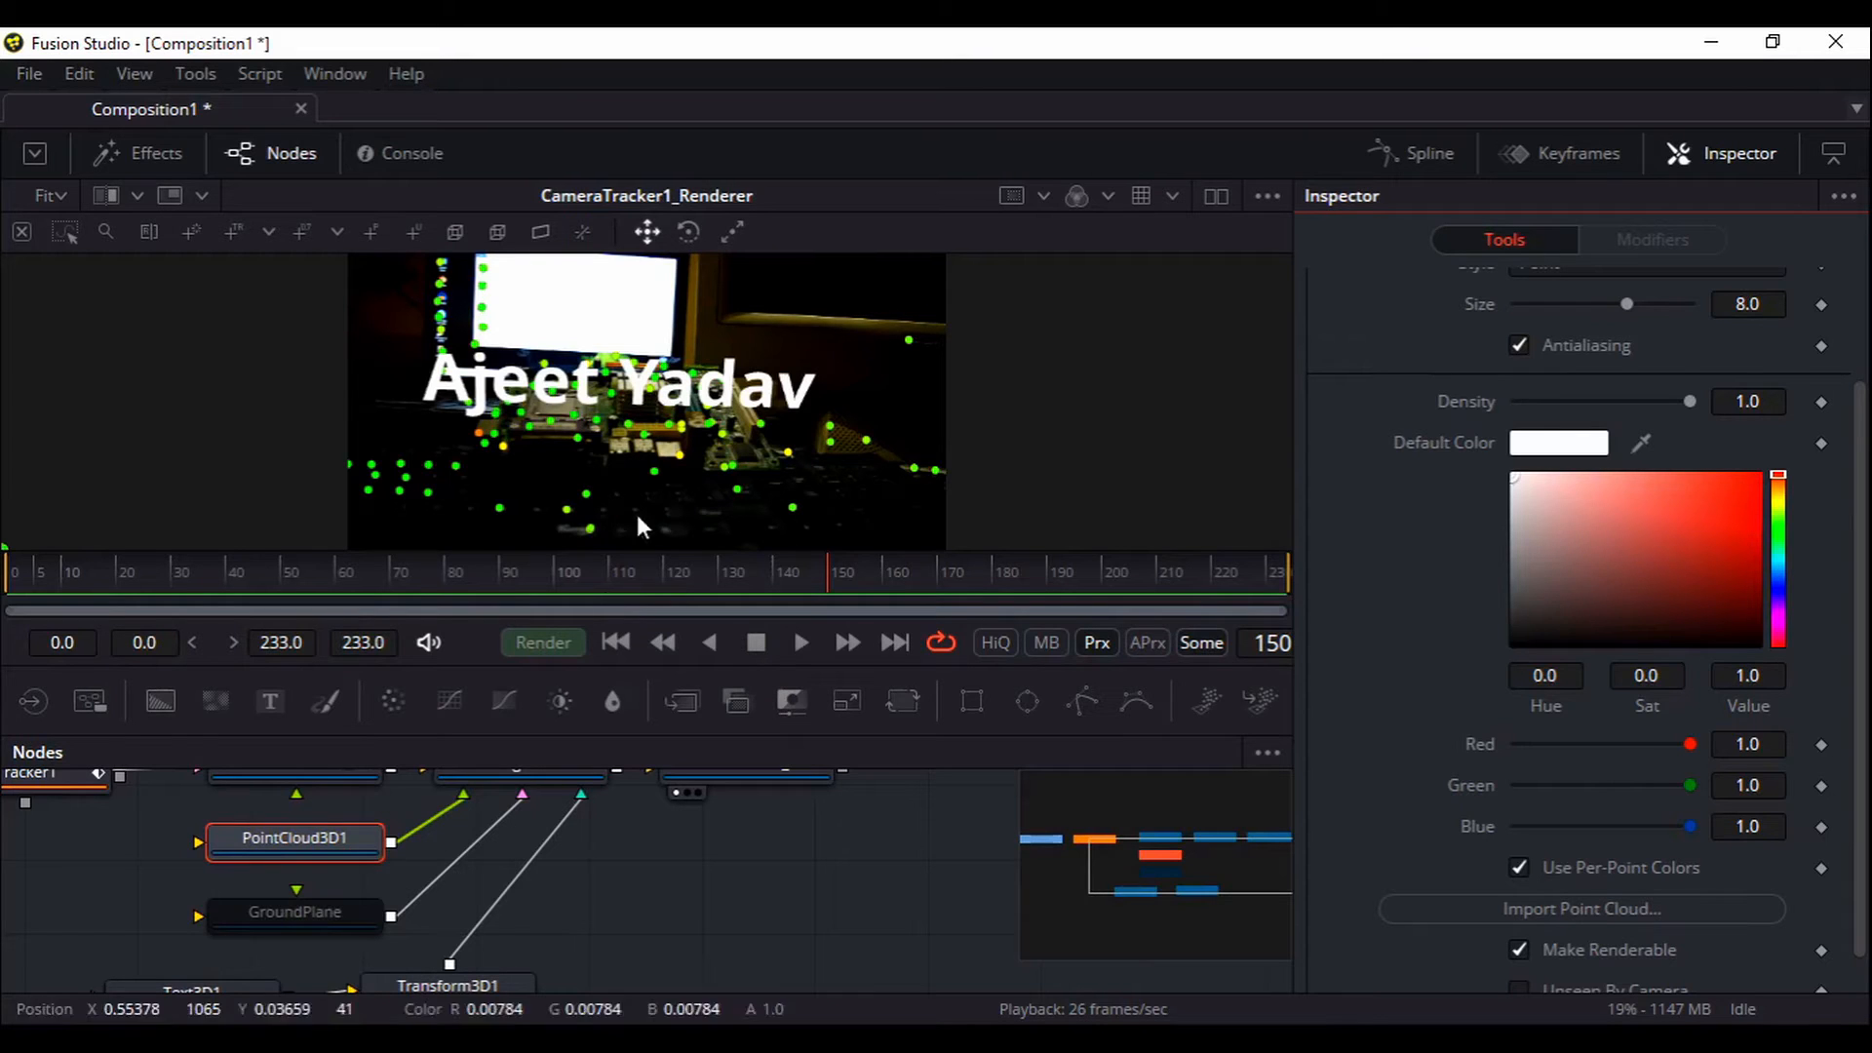
mouse_move(773, 897)
mouse_down()
mouse_move(736, 946)
mouse_move(745, 899)
mouse_up()
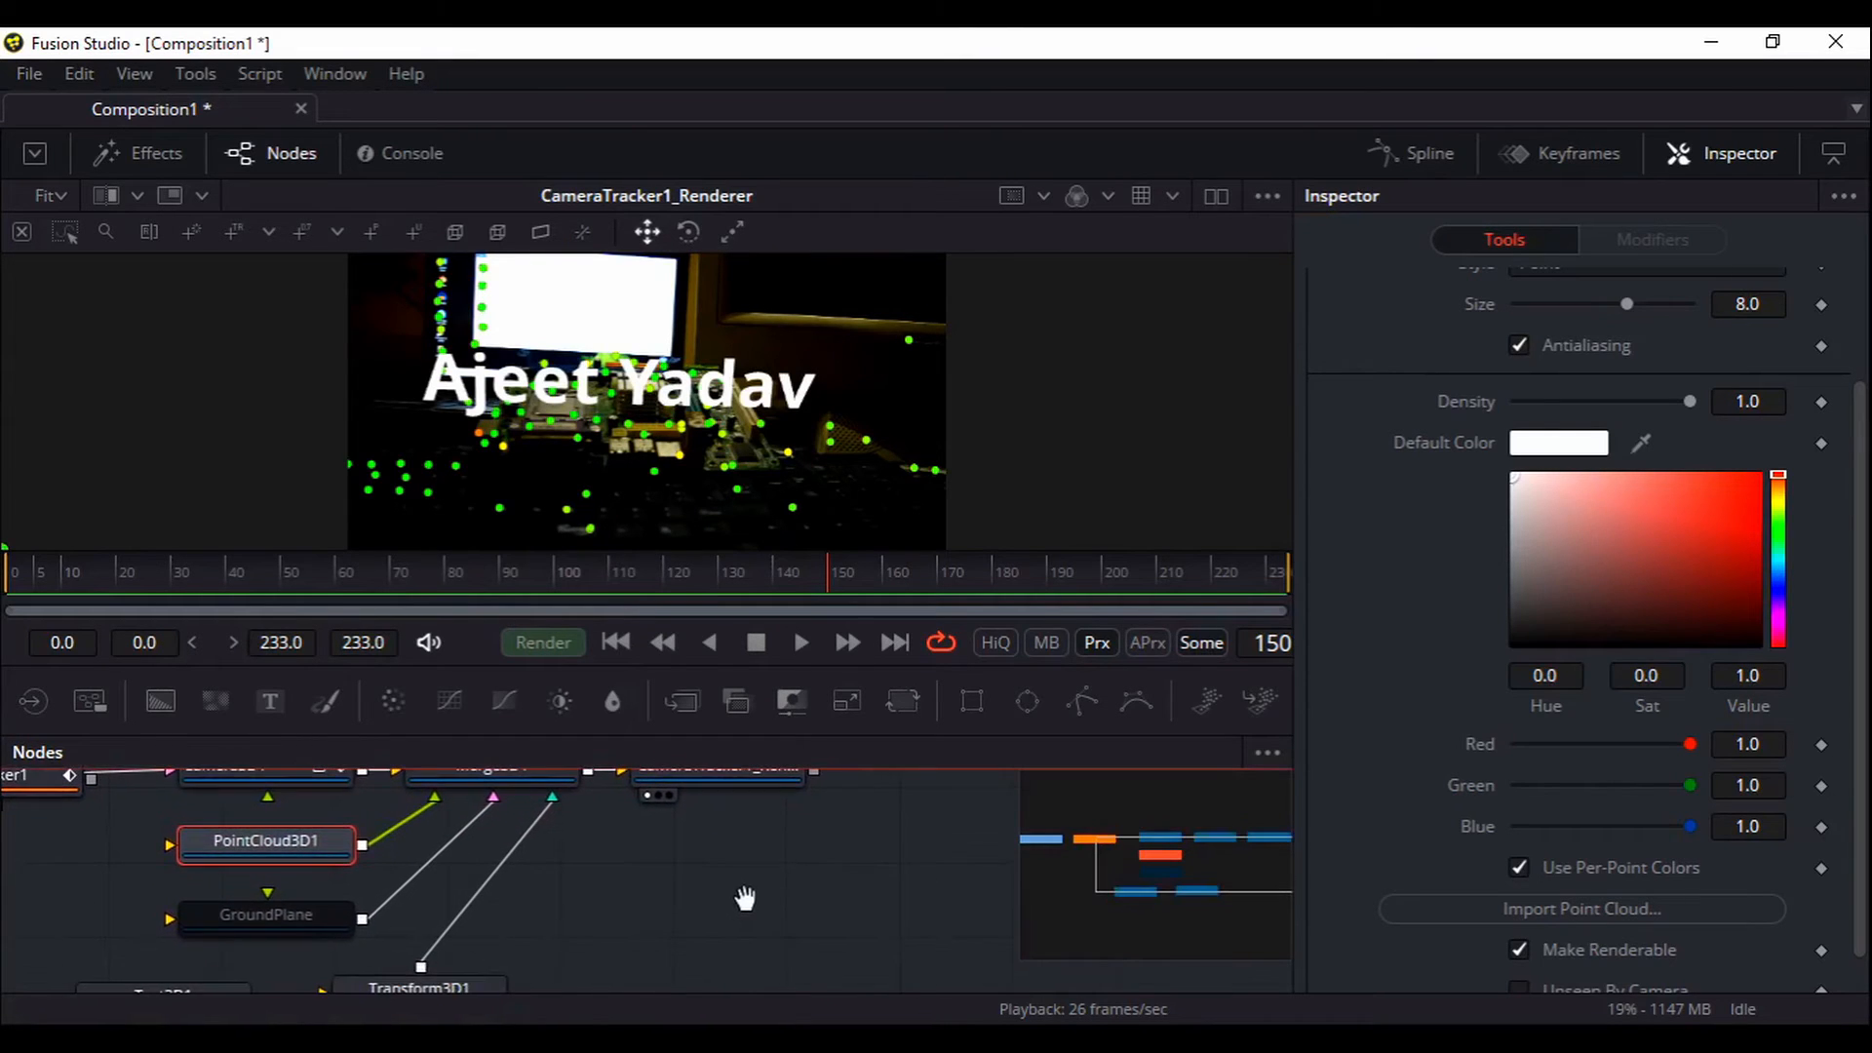
scroll(1544, 948, down, 1)
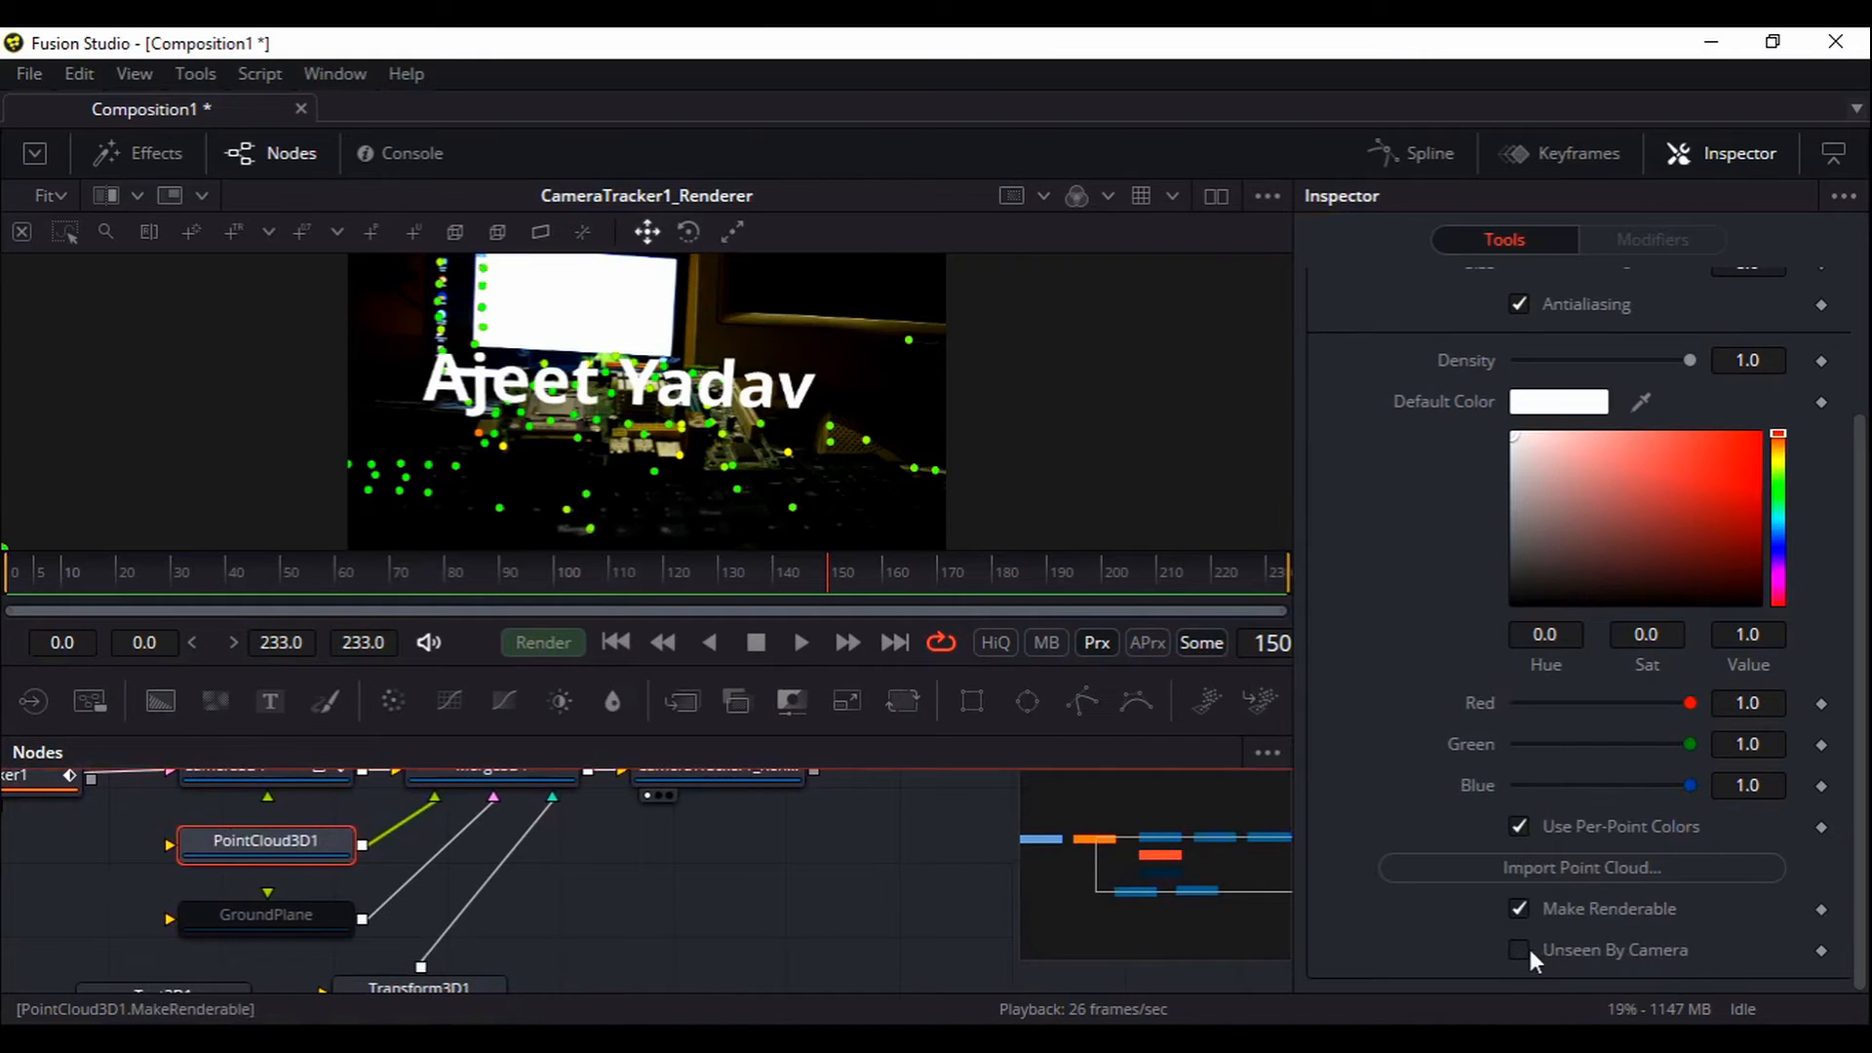
click(1521, 913)
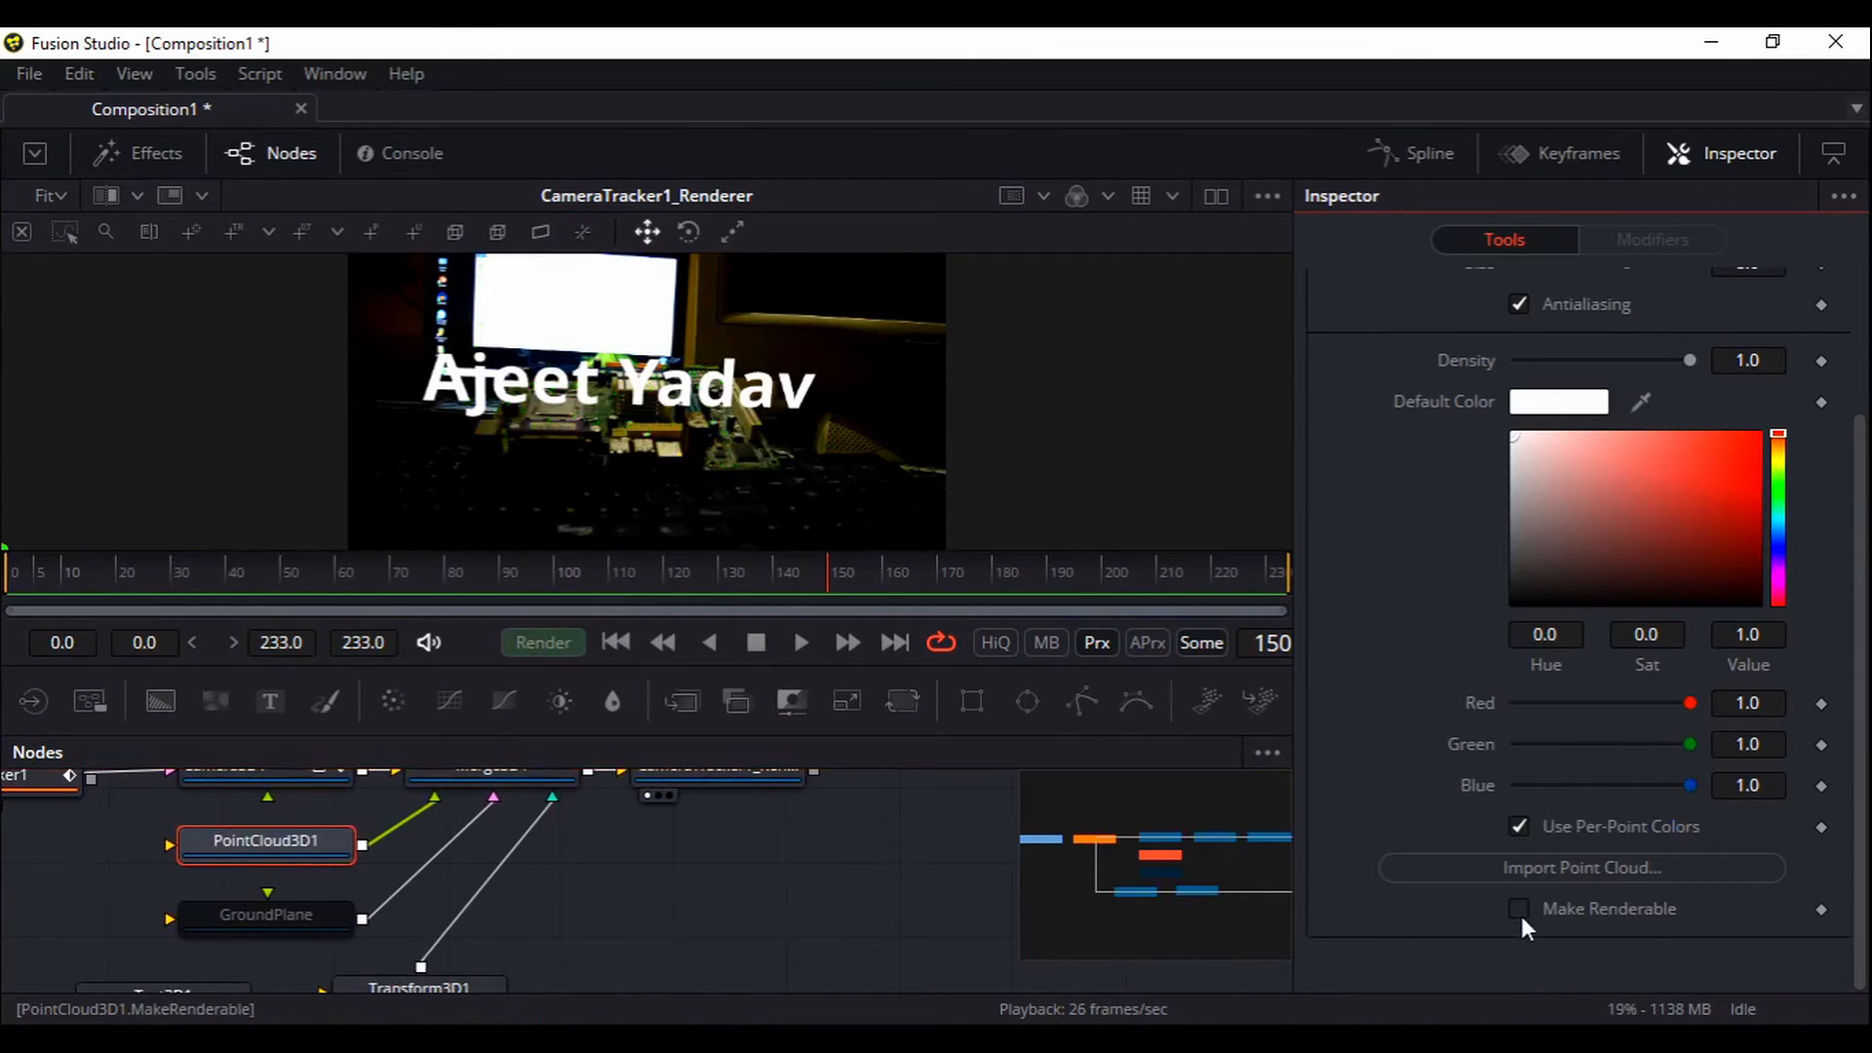
click(1520, 912)
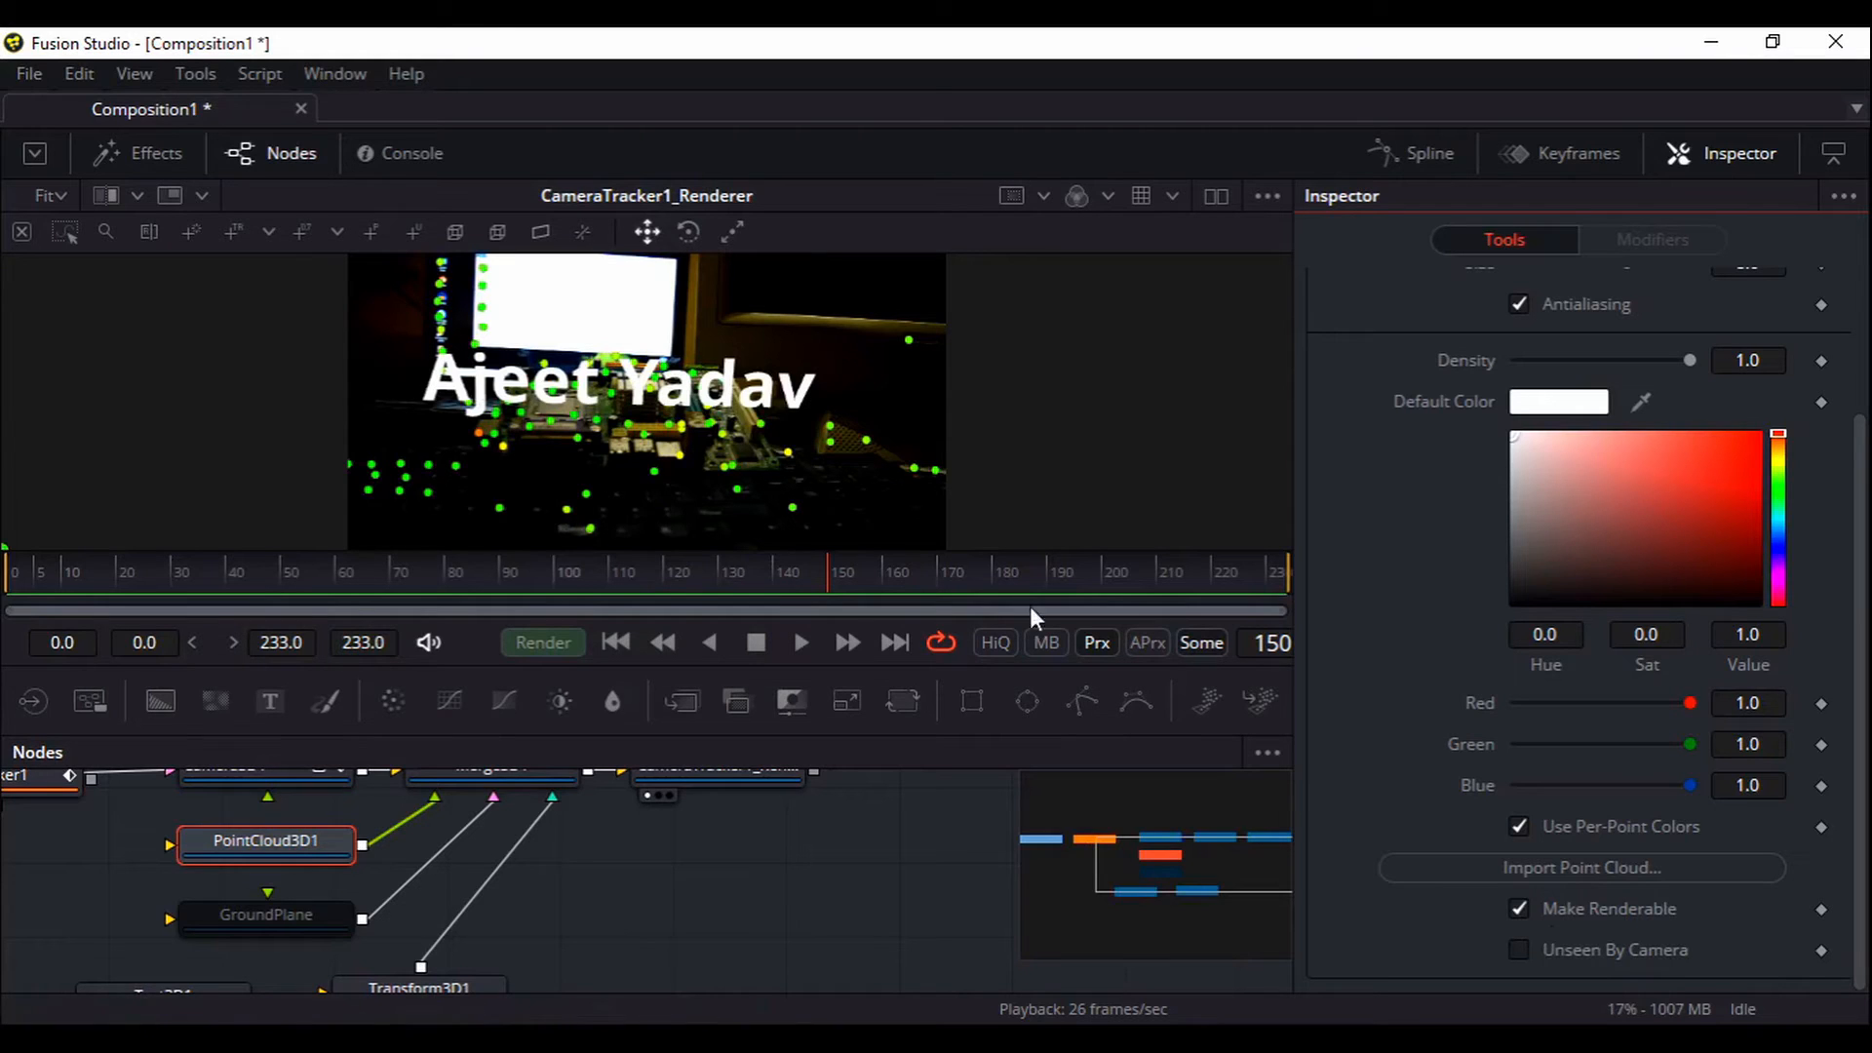
click(1519, 951)
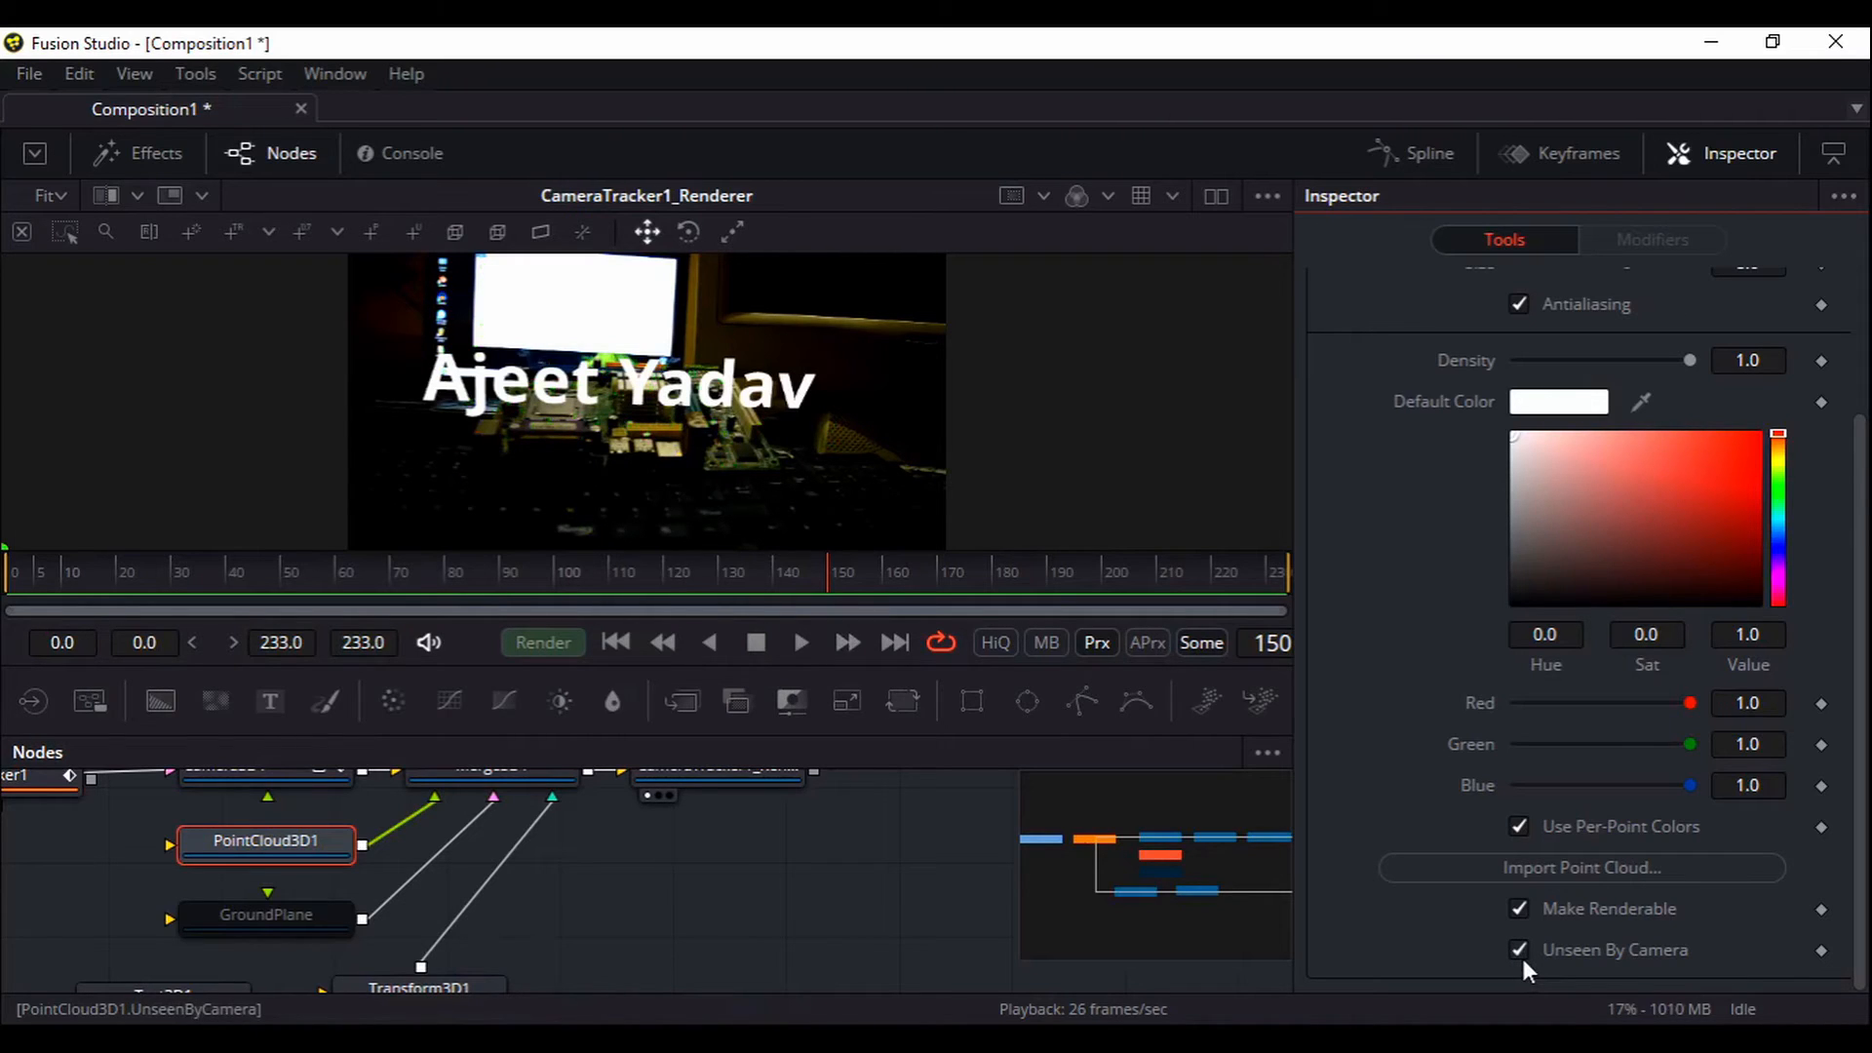
click(1520, 951)
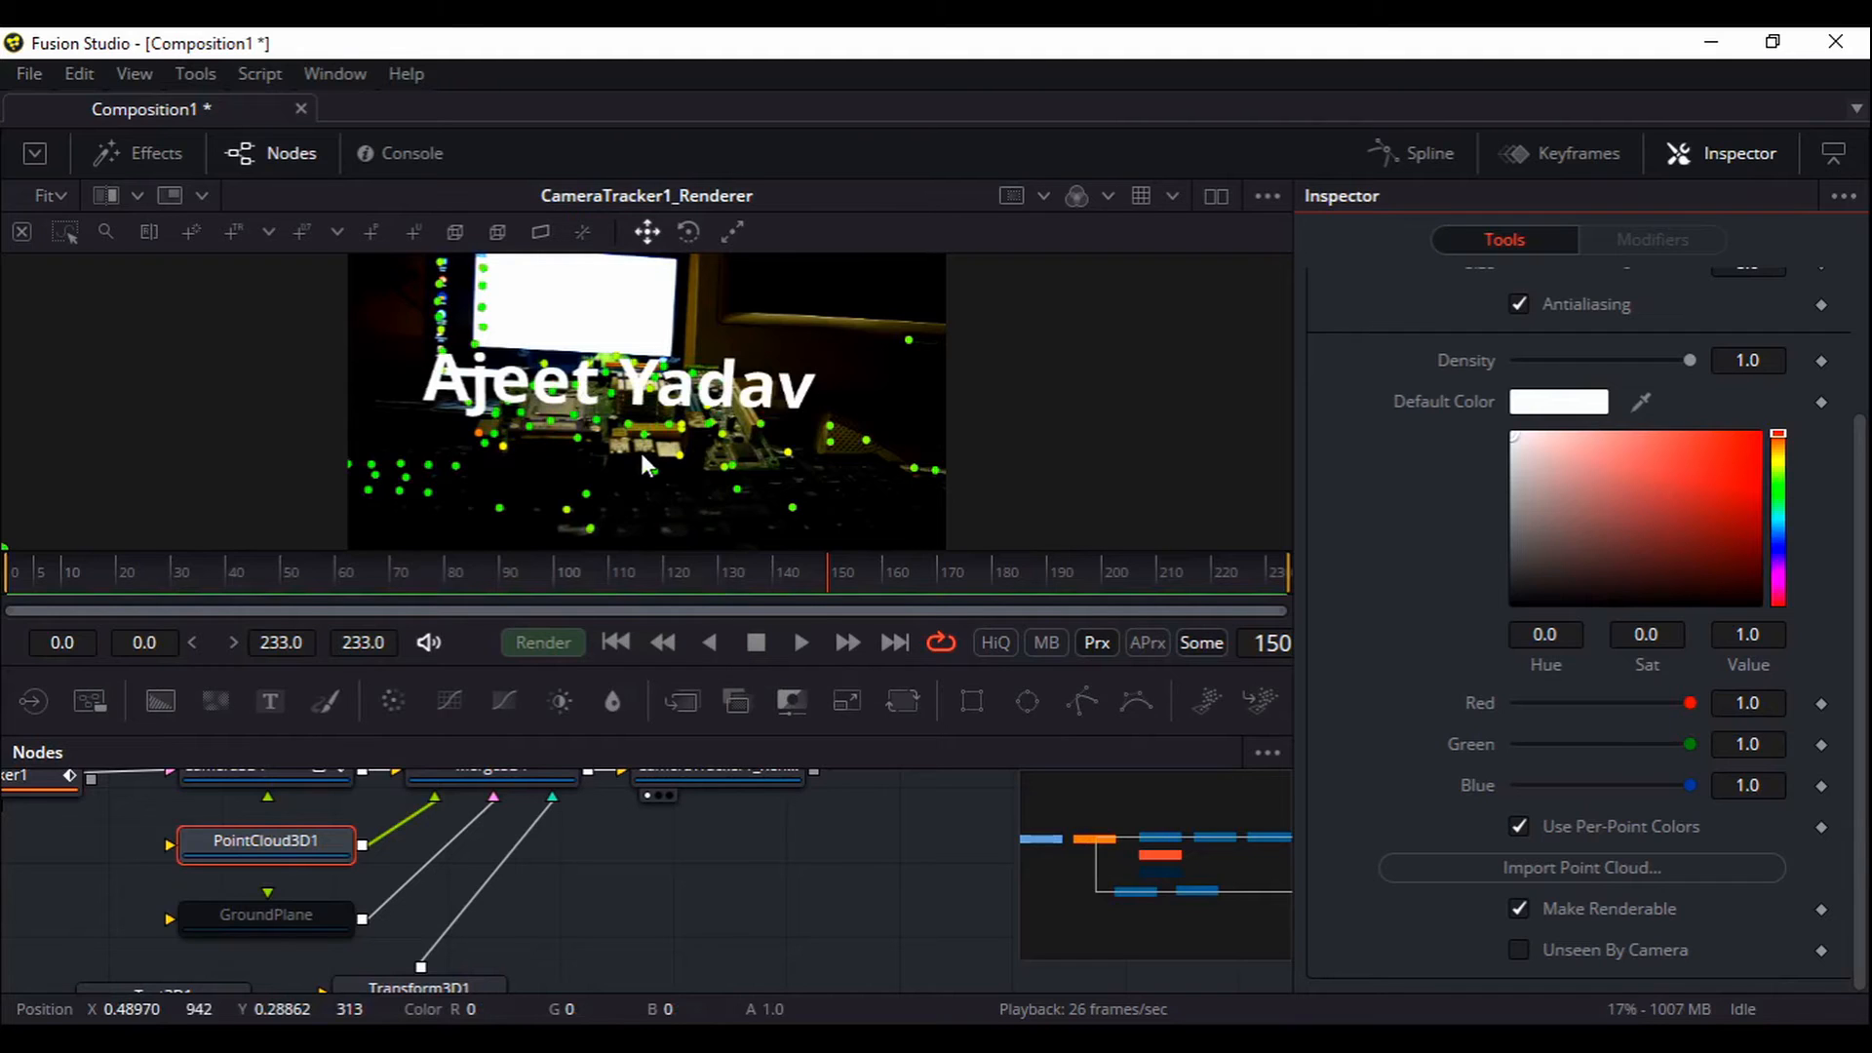
Give Text3D1 an Extrusion Depth of 0.1055 and return to the first frame
drag(599, 942, 626, 833)
click(218, 898)
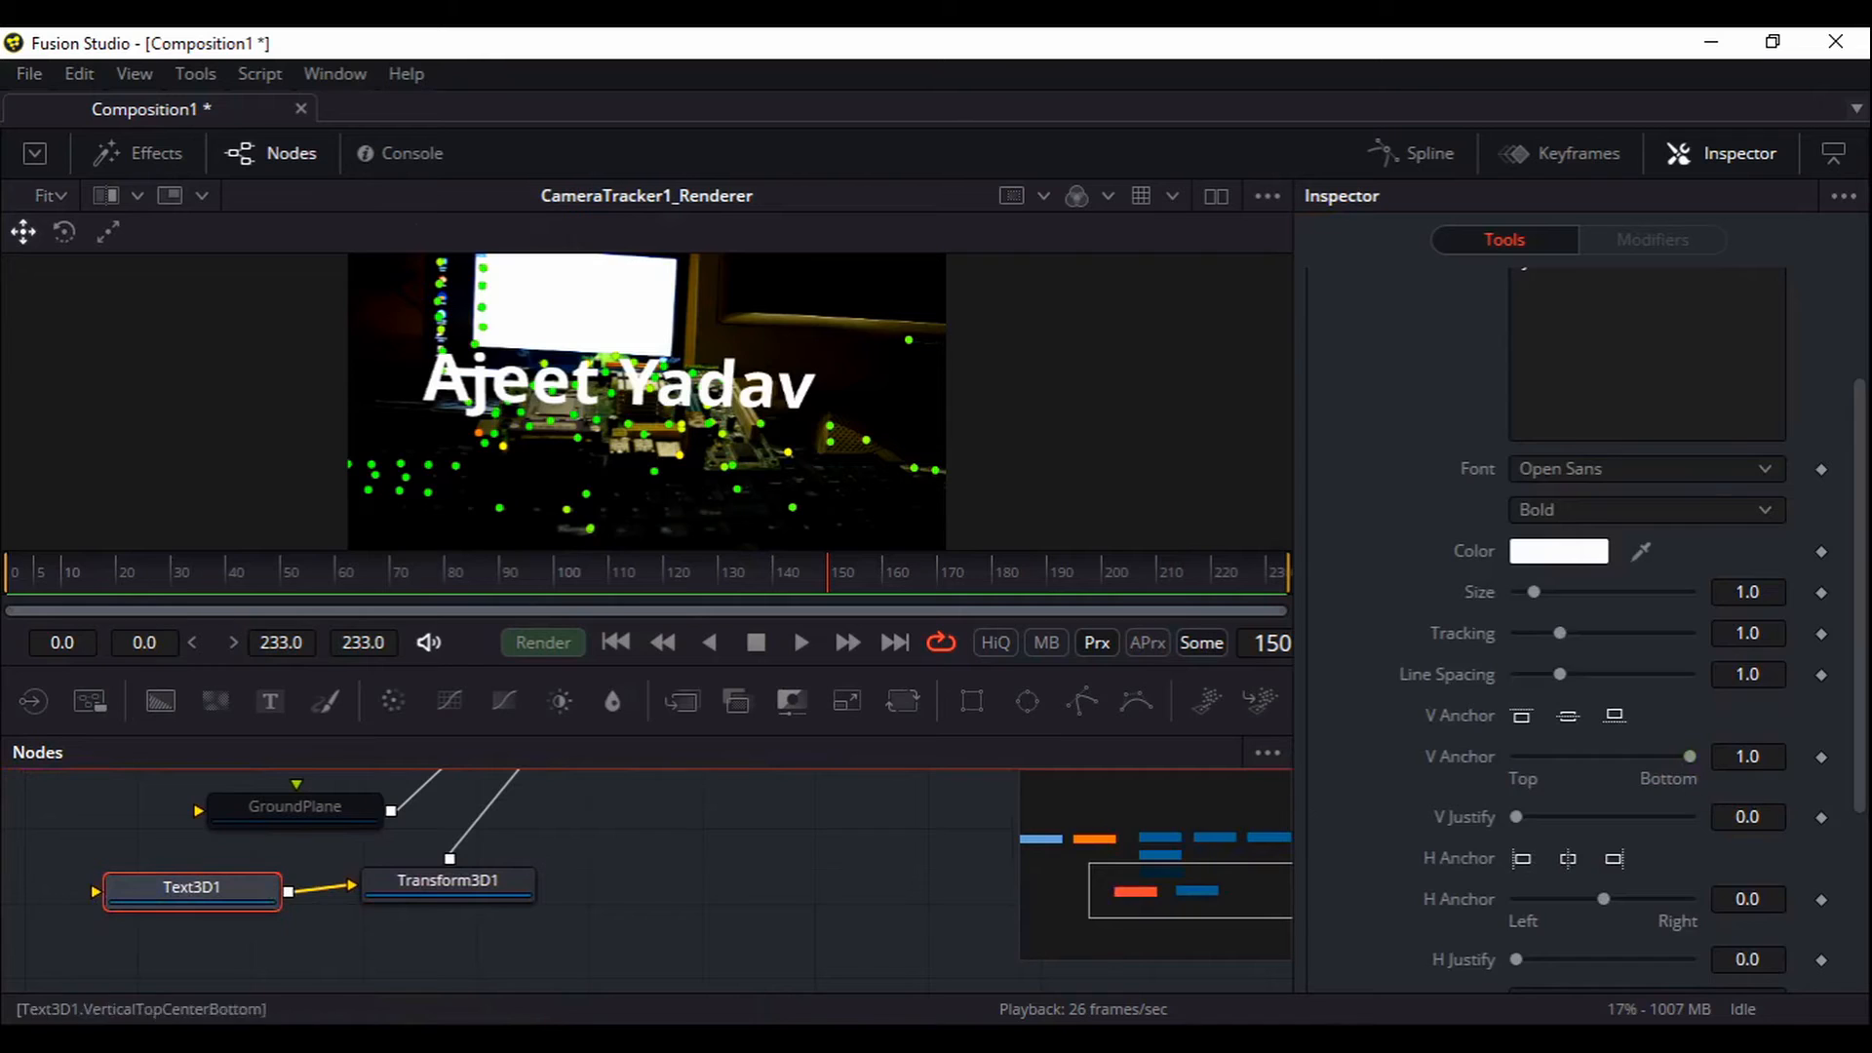
scroll(1641, 835, down, 3)
click(1324, 903)
scroll(1364, 839, down, 3)
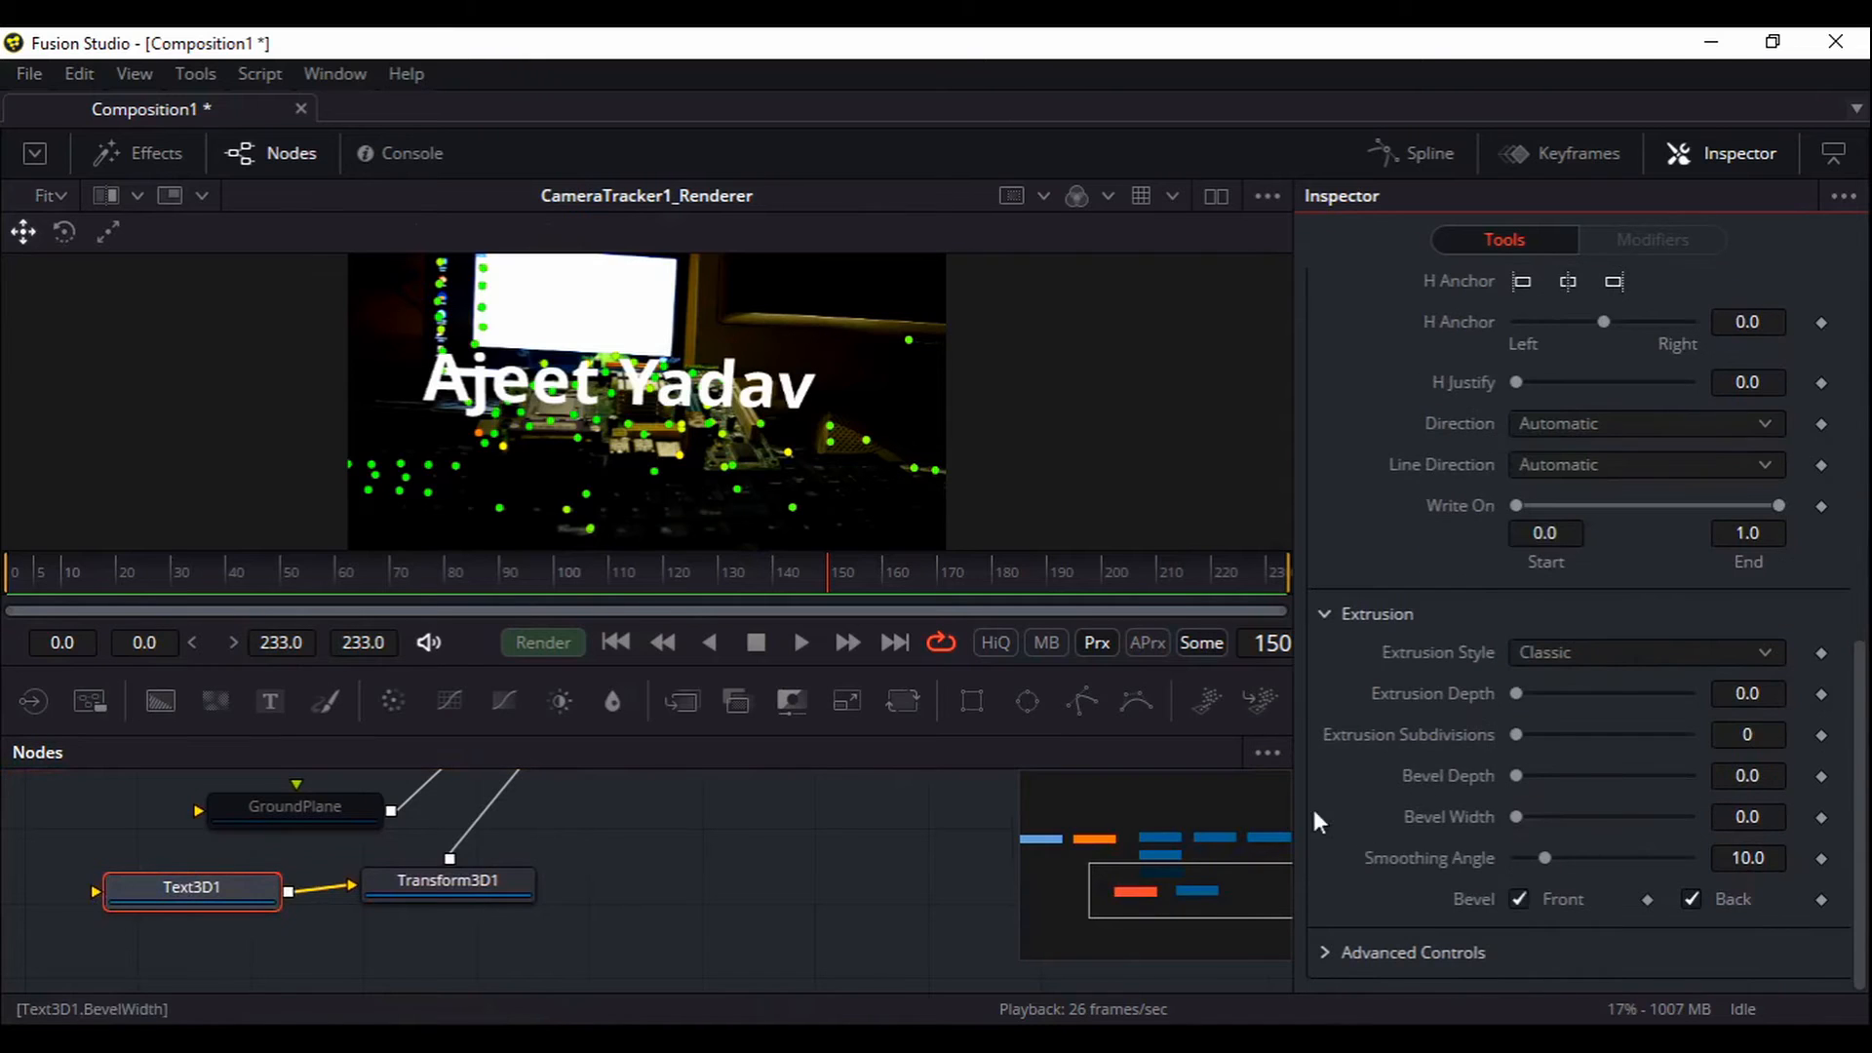
drag(1517, 694, 1609, 704)
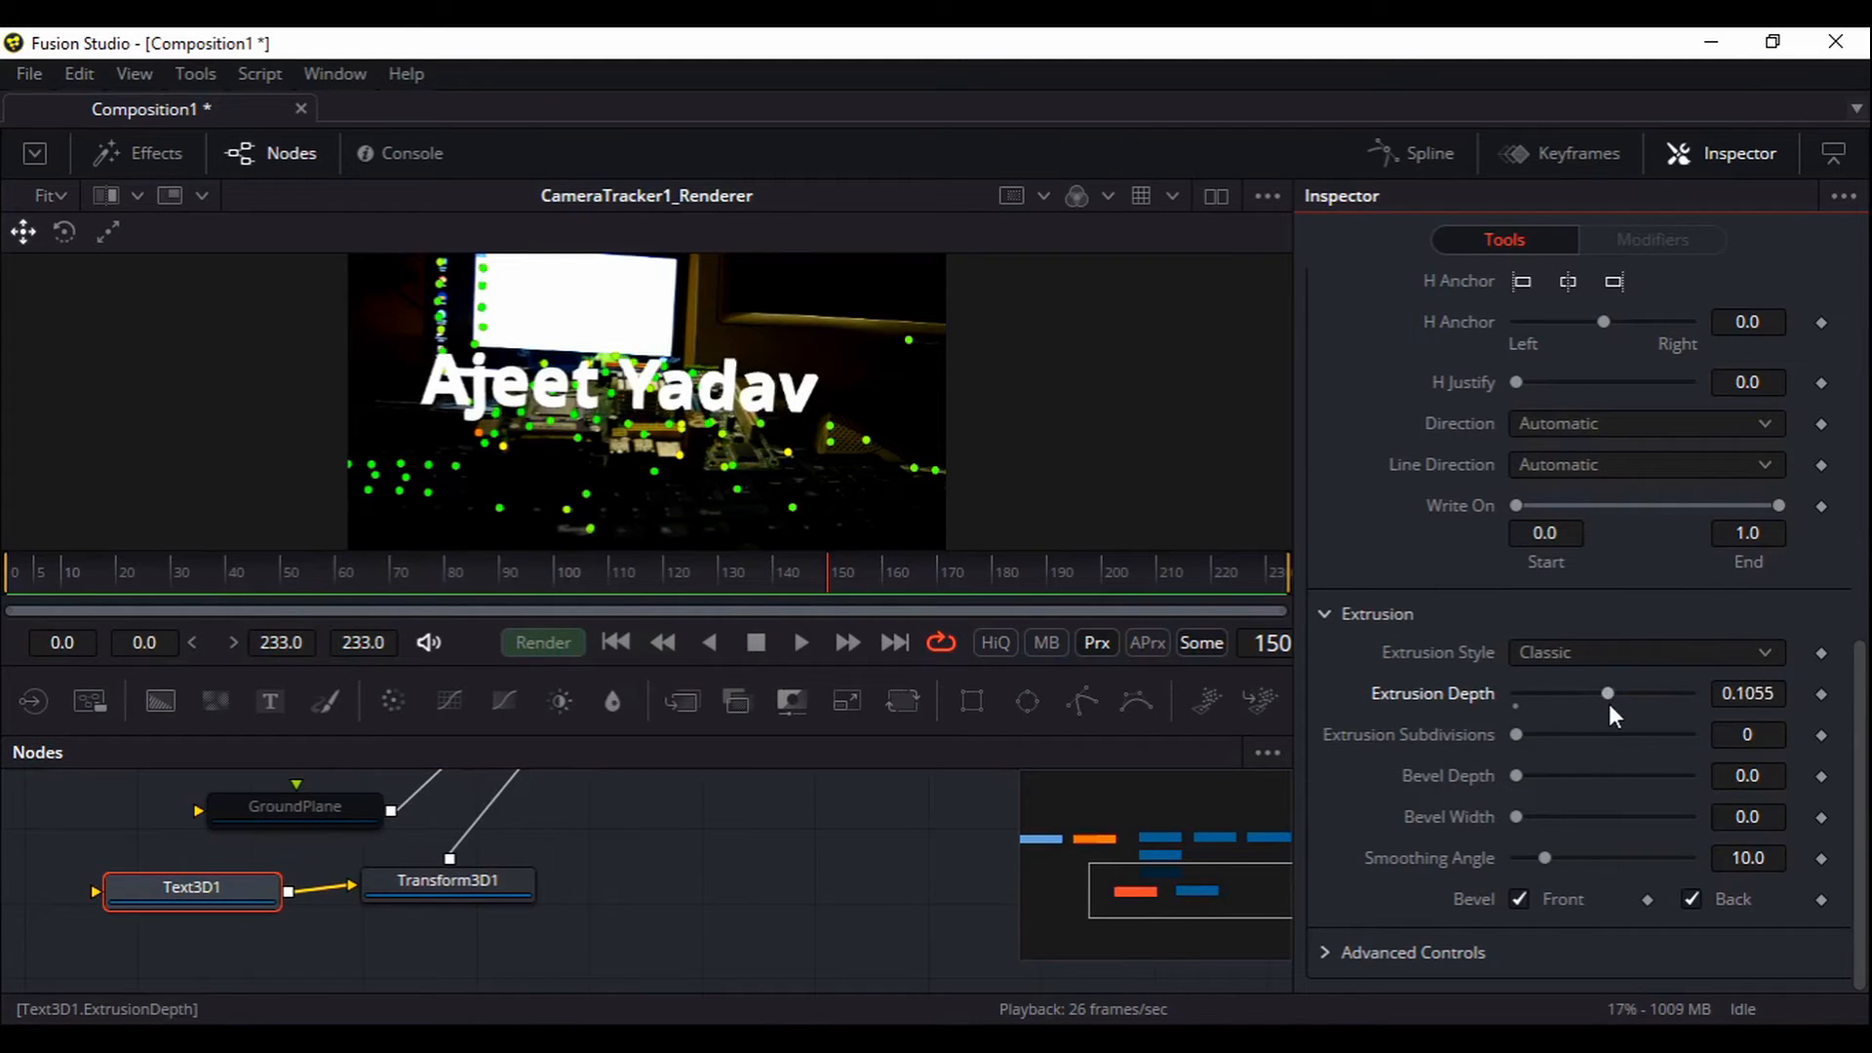
scroll(741, 864, up, 4)
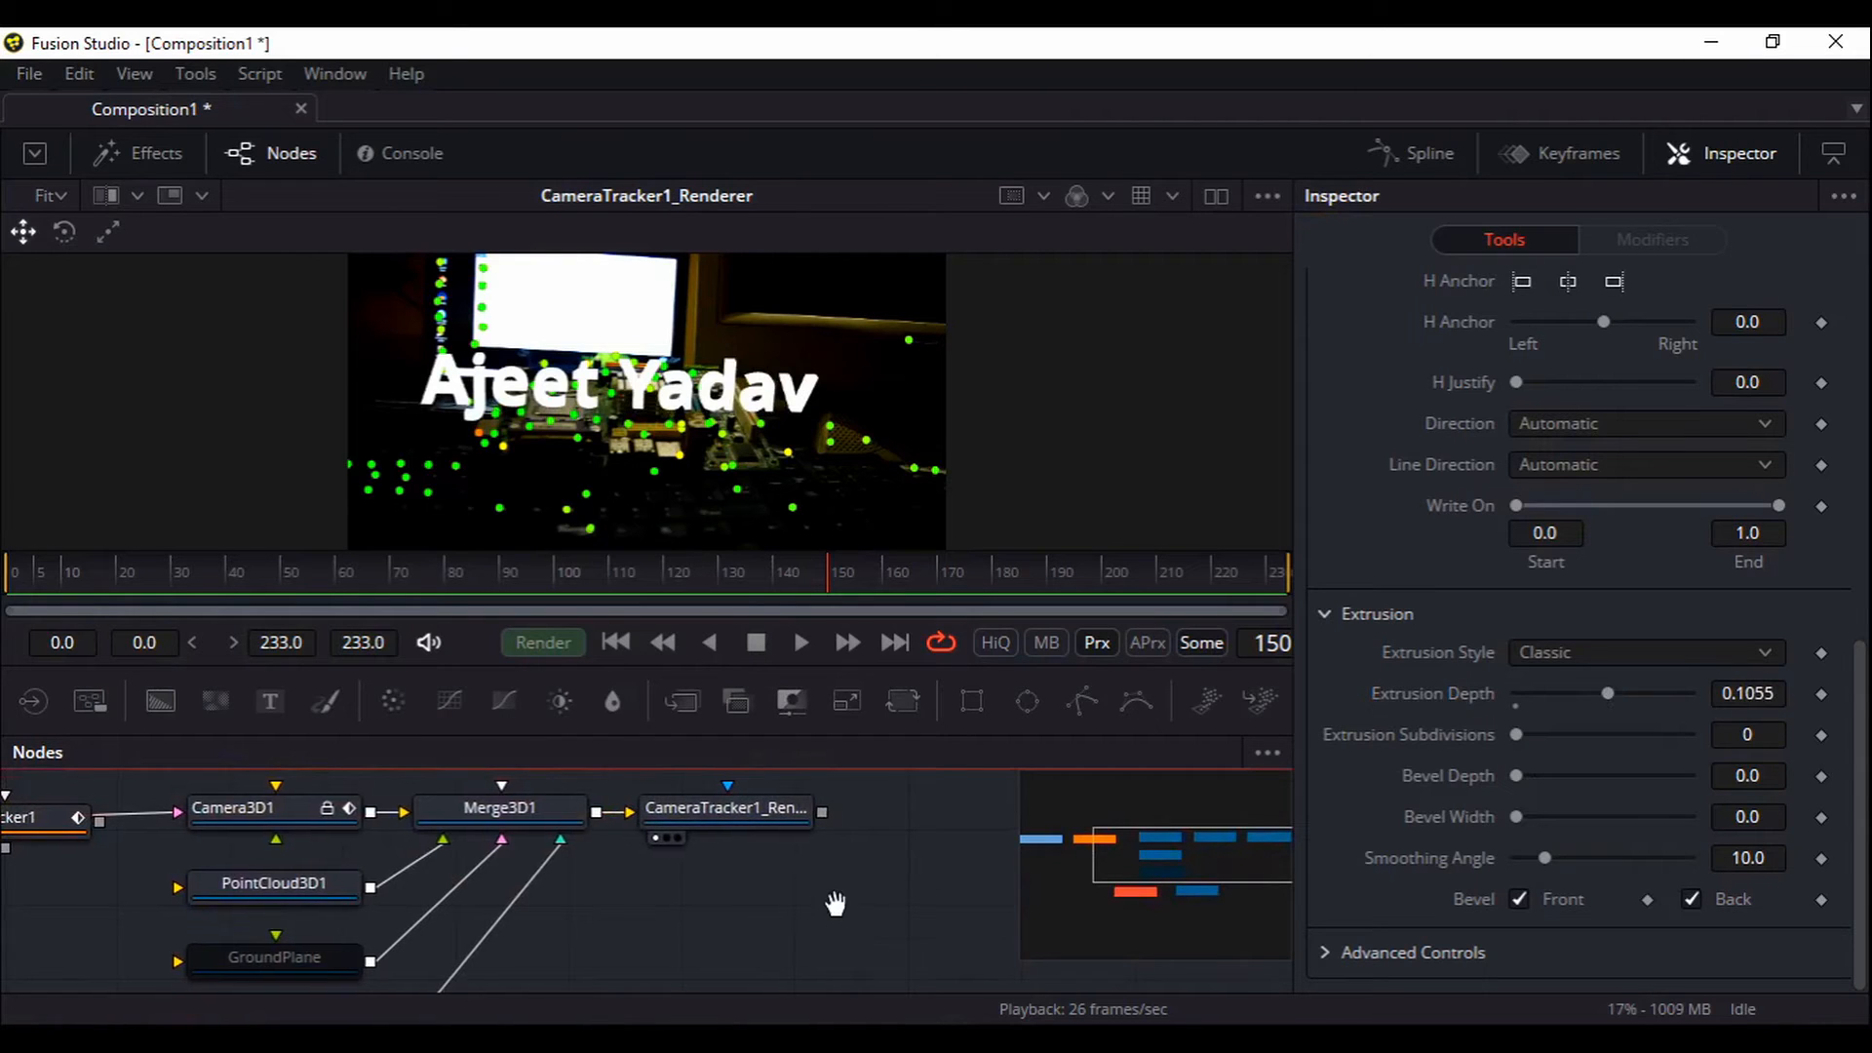
scroll(831, 839, down, 2)
click(616, 643)
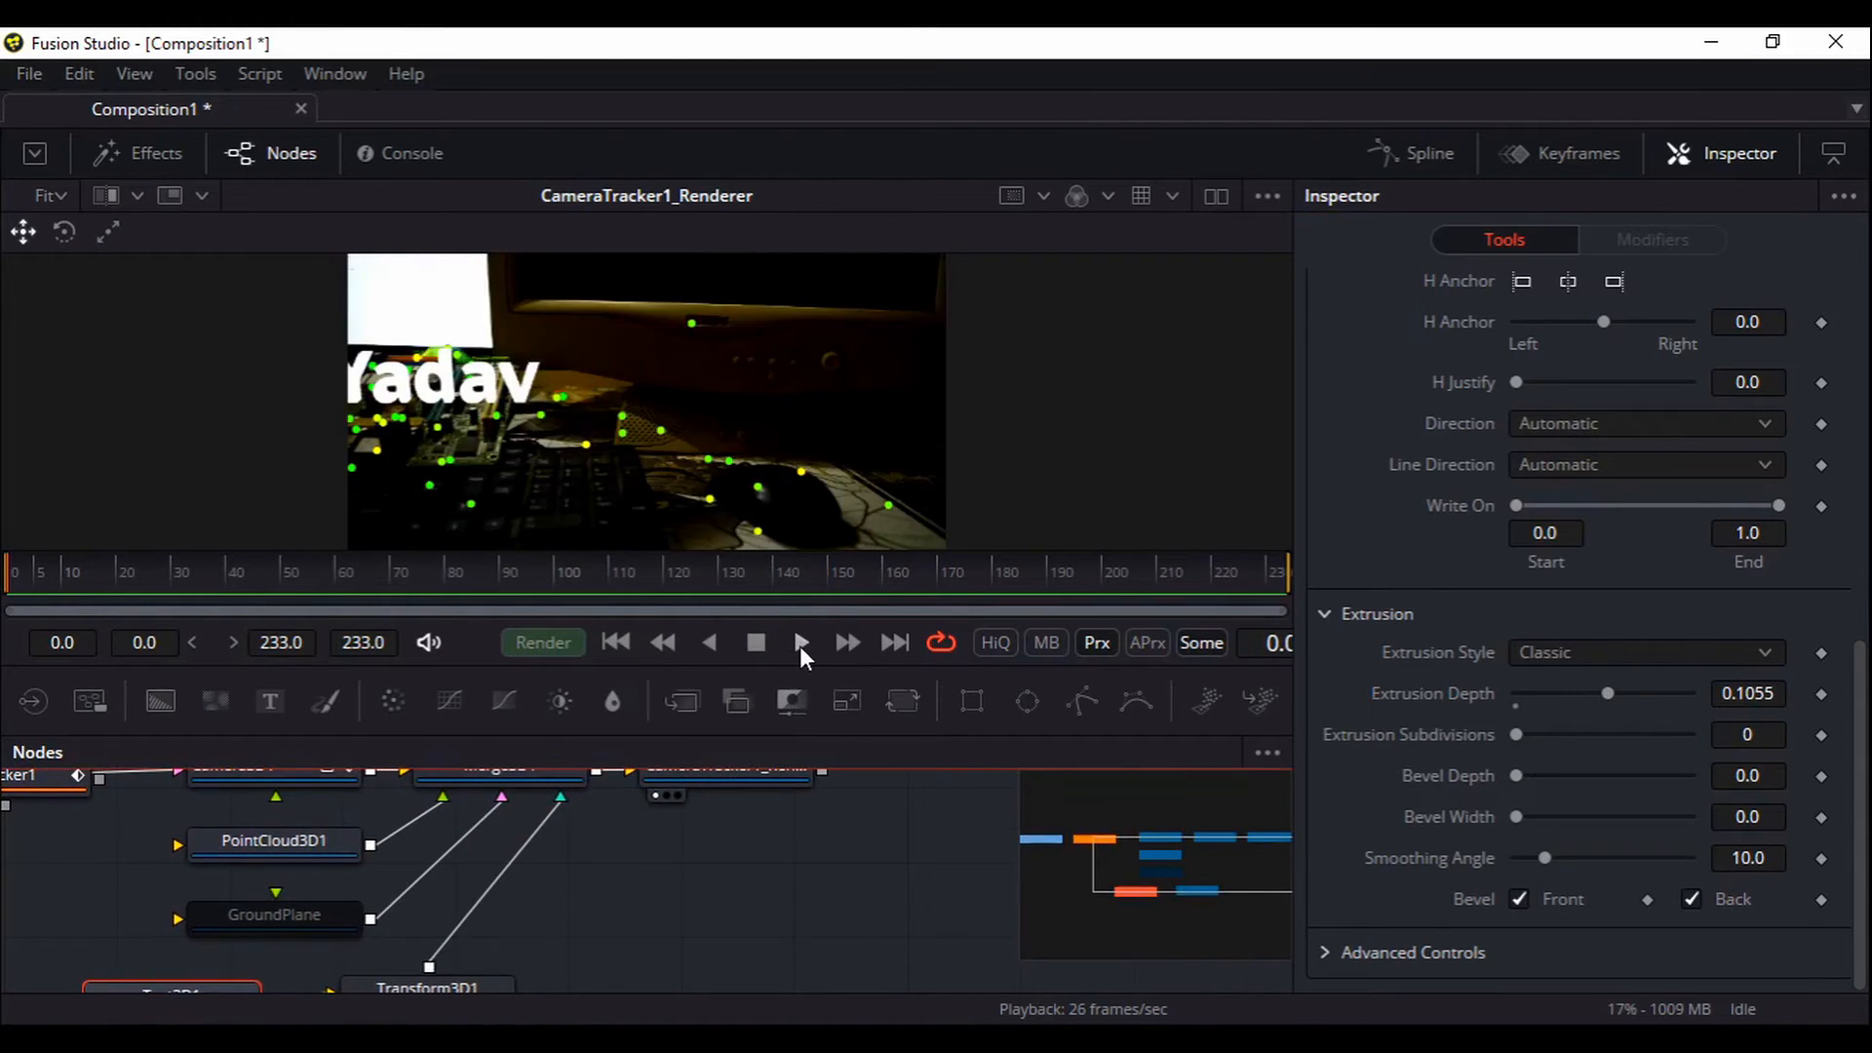
click(800, 644)
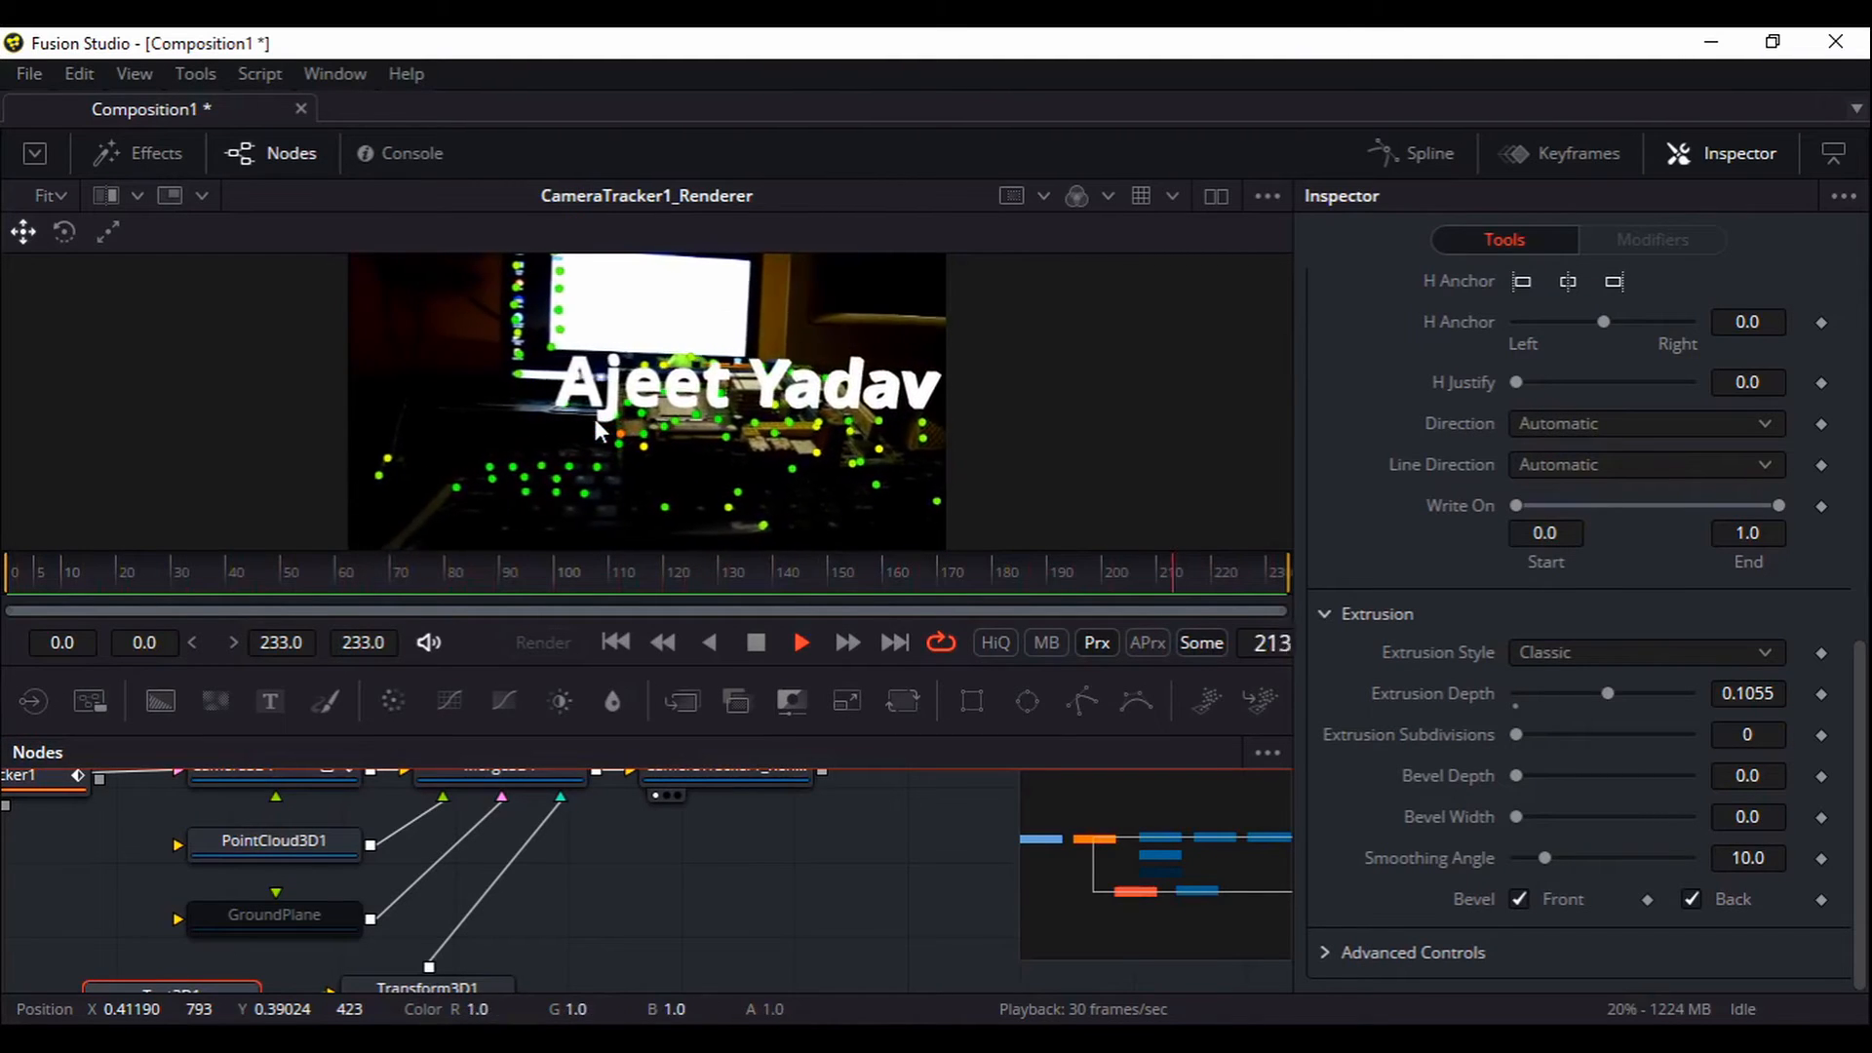
mouse_move(662, 888)
mouse_down()
mouse_move(657, 848)
mouse_move(661, 915)
mouse_move(605, 894)
mouse_move(630, 880)
mouse_up()
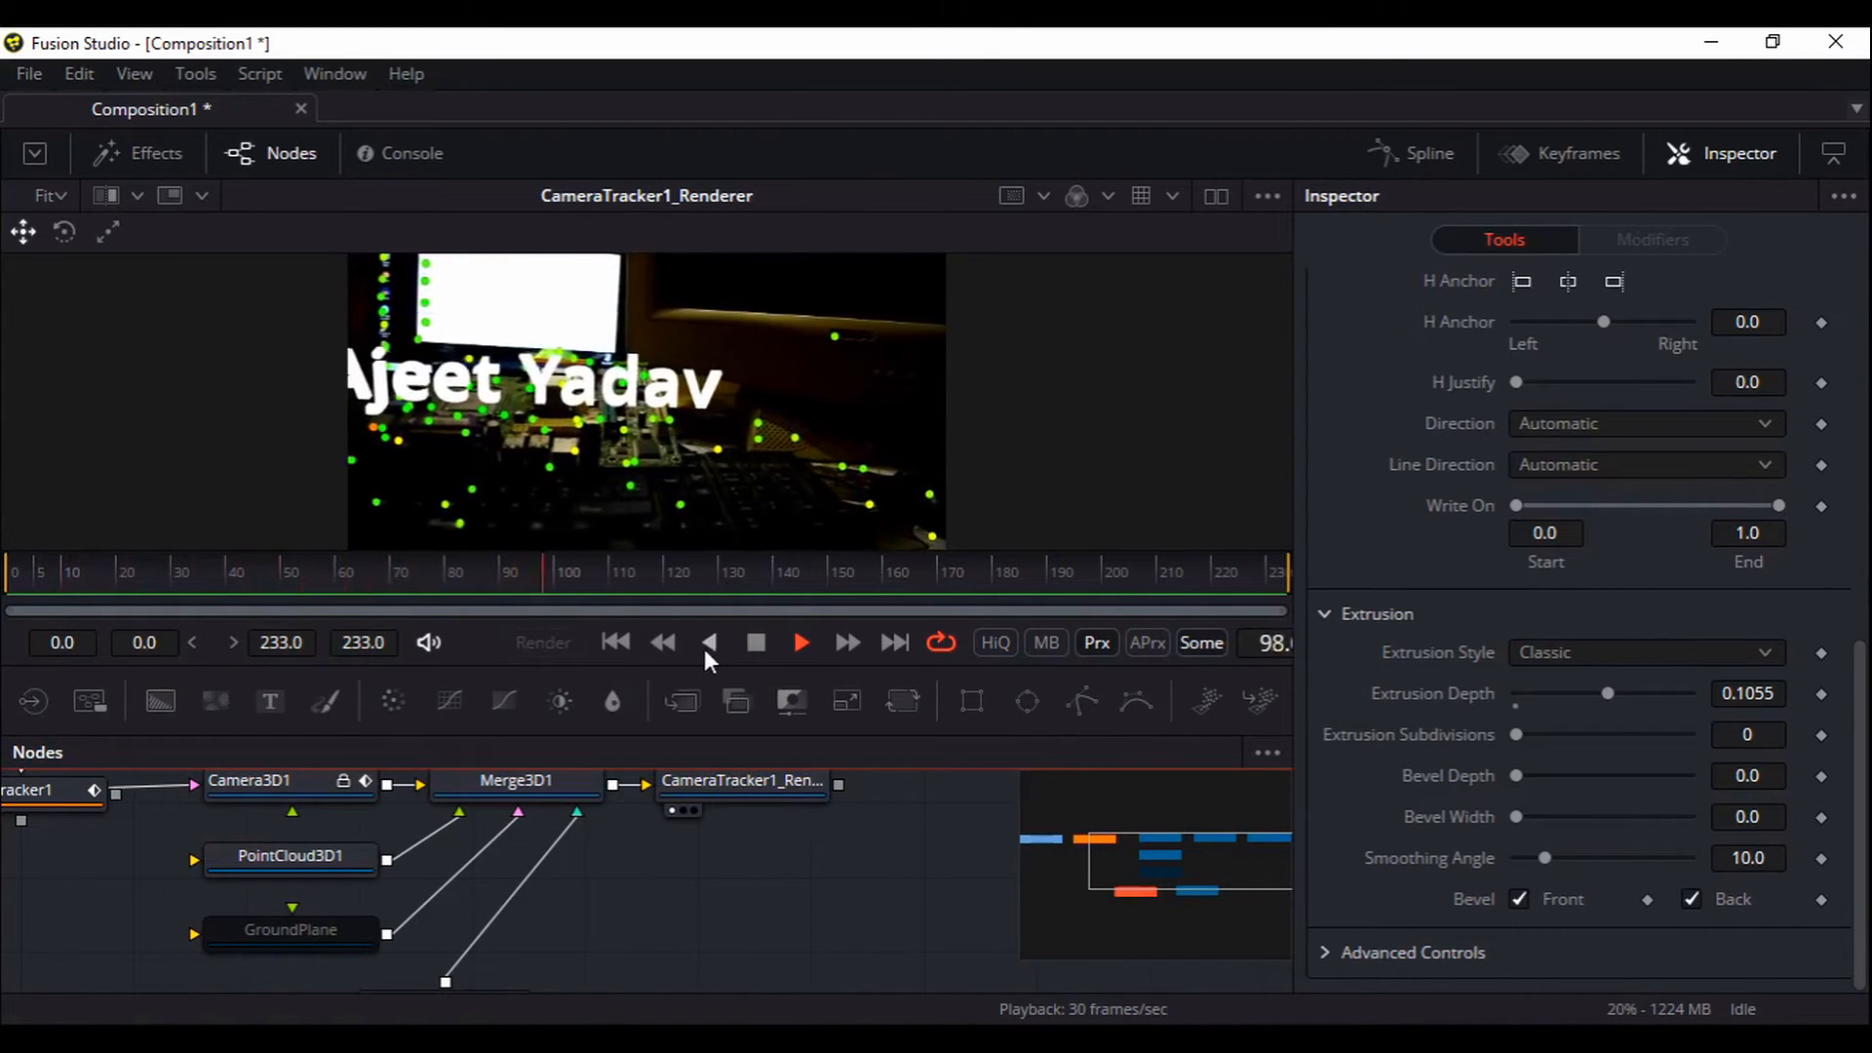
click(757, 642)
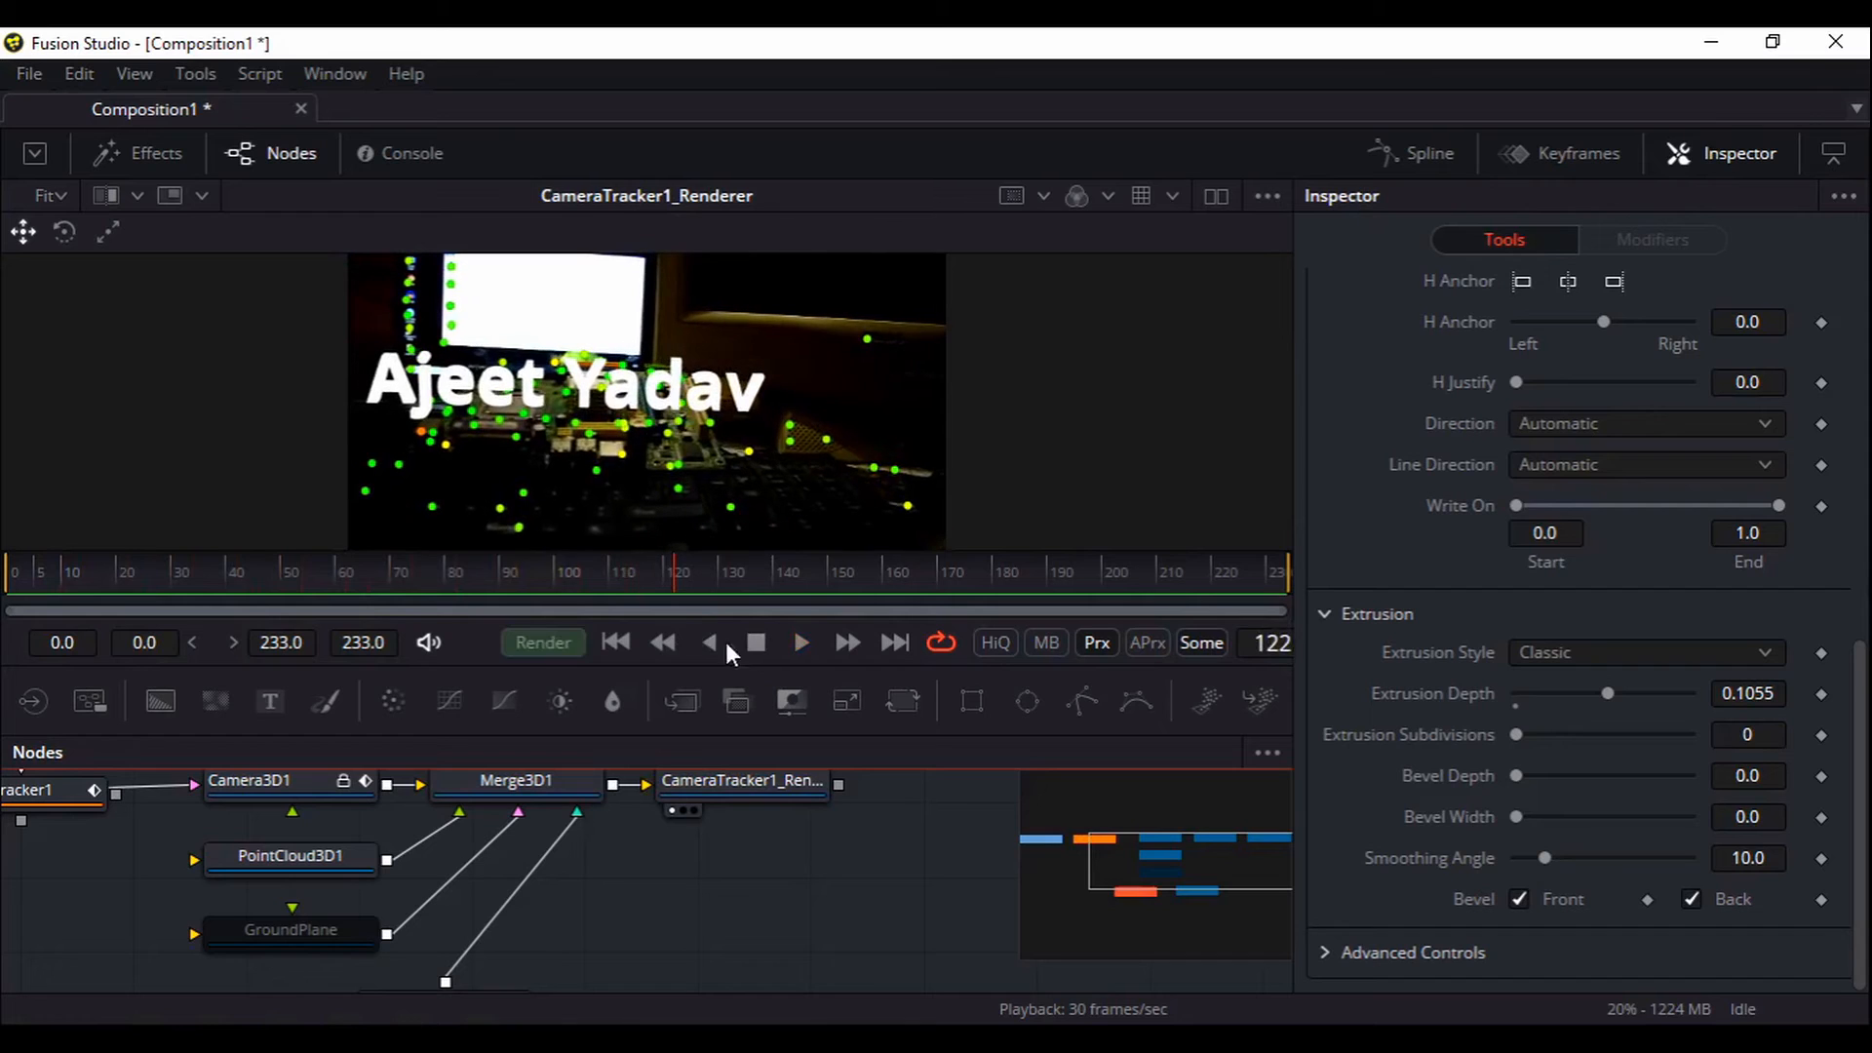
click(628, 640)
drag(659, 957, 745, 861)
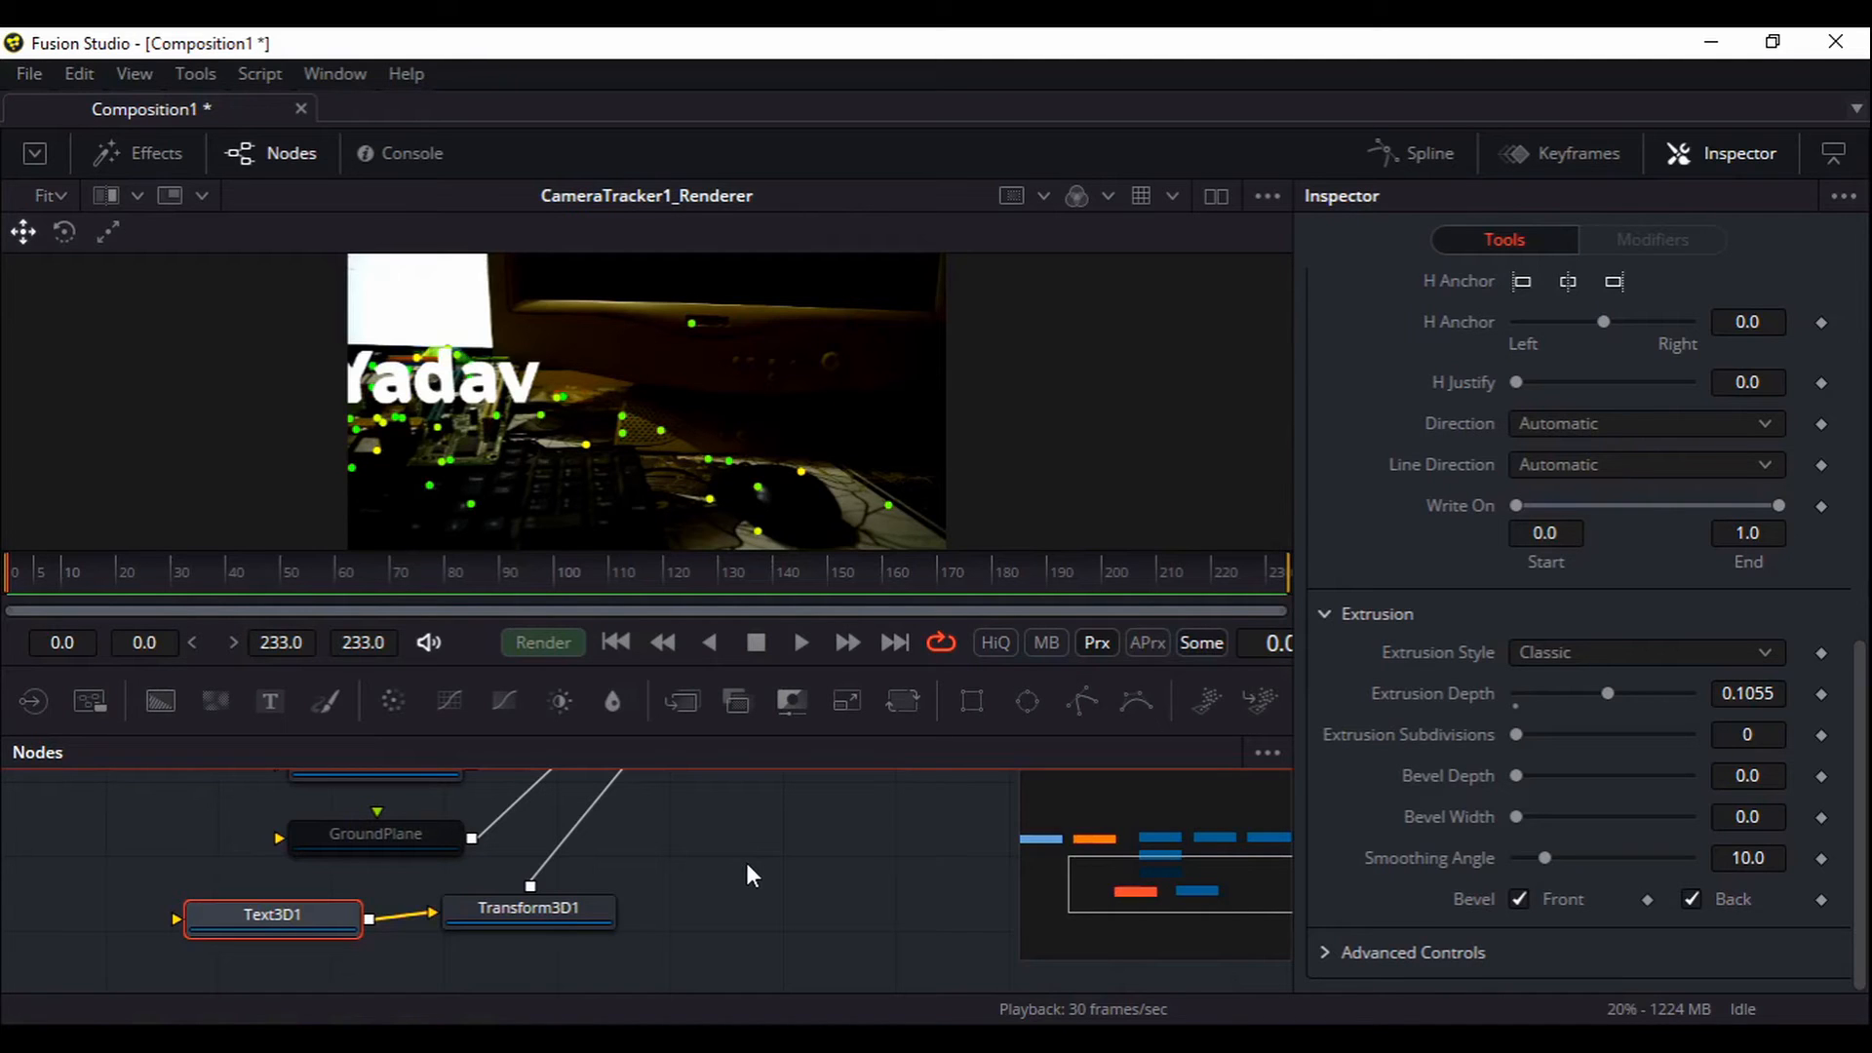
drag(746, 864, 820, 927)
mouse_move(271, 906)
mouse_down()
mouse_move(510, 938)
mouse_move(252, 931)
mouse_up()
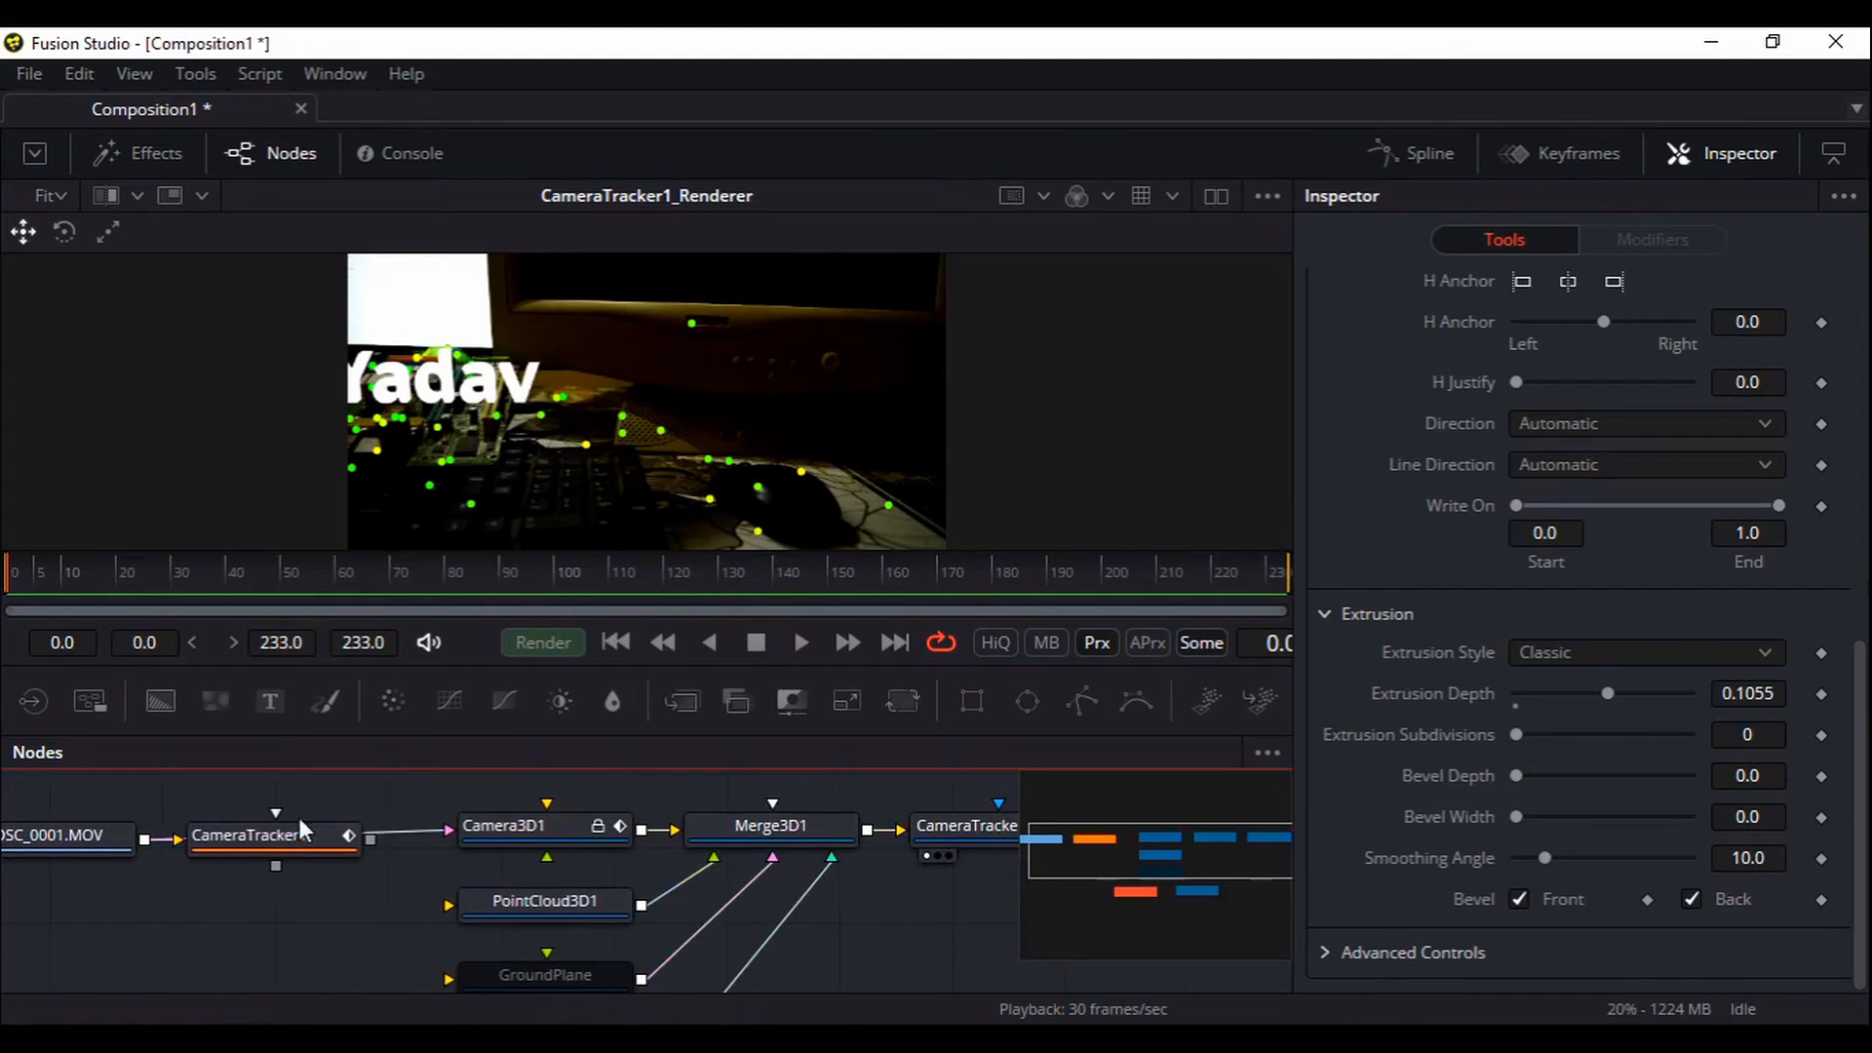
mouse_move(816, 927)
mouse_down()
mouse_move(794, 907)
mouse_move(713, 922)
mouse_move(797, 932)
mouse_move(805, 892)
mouse_up()
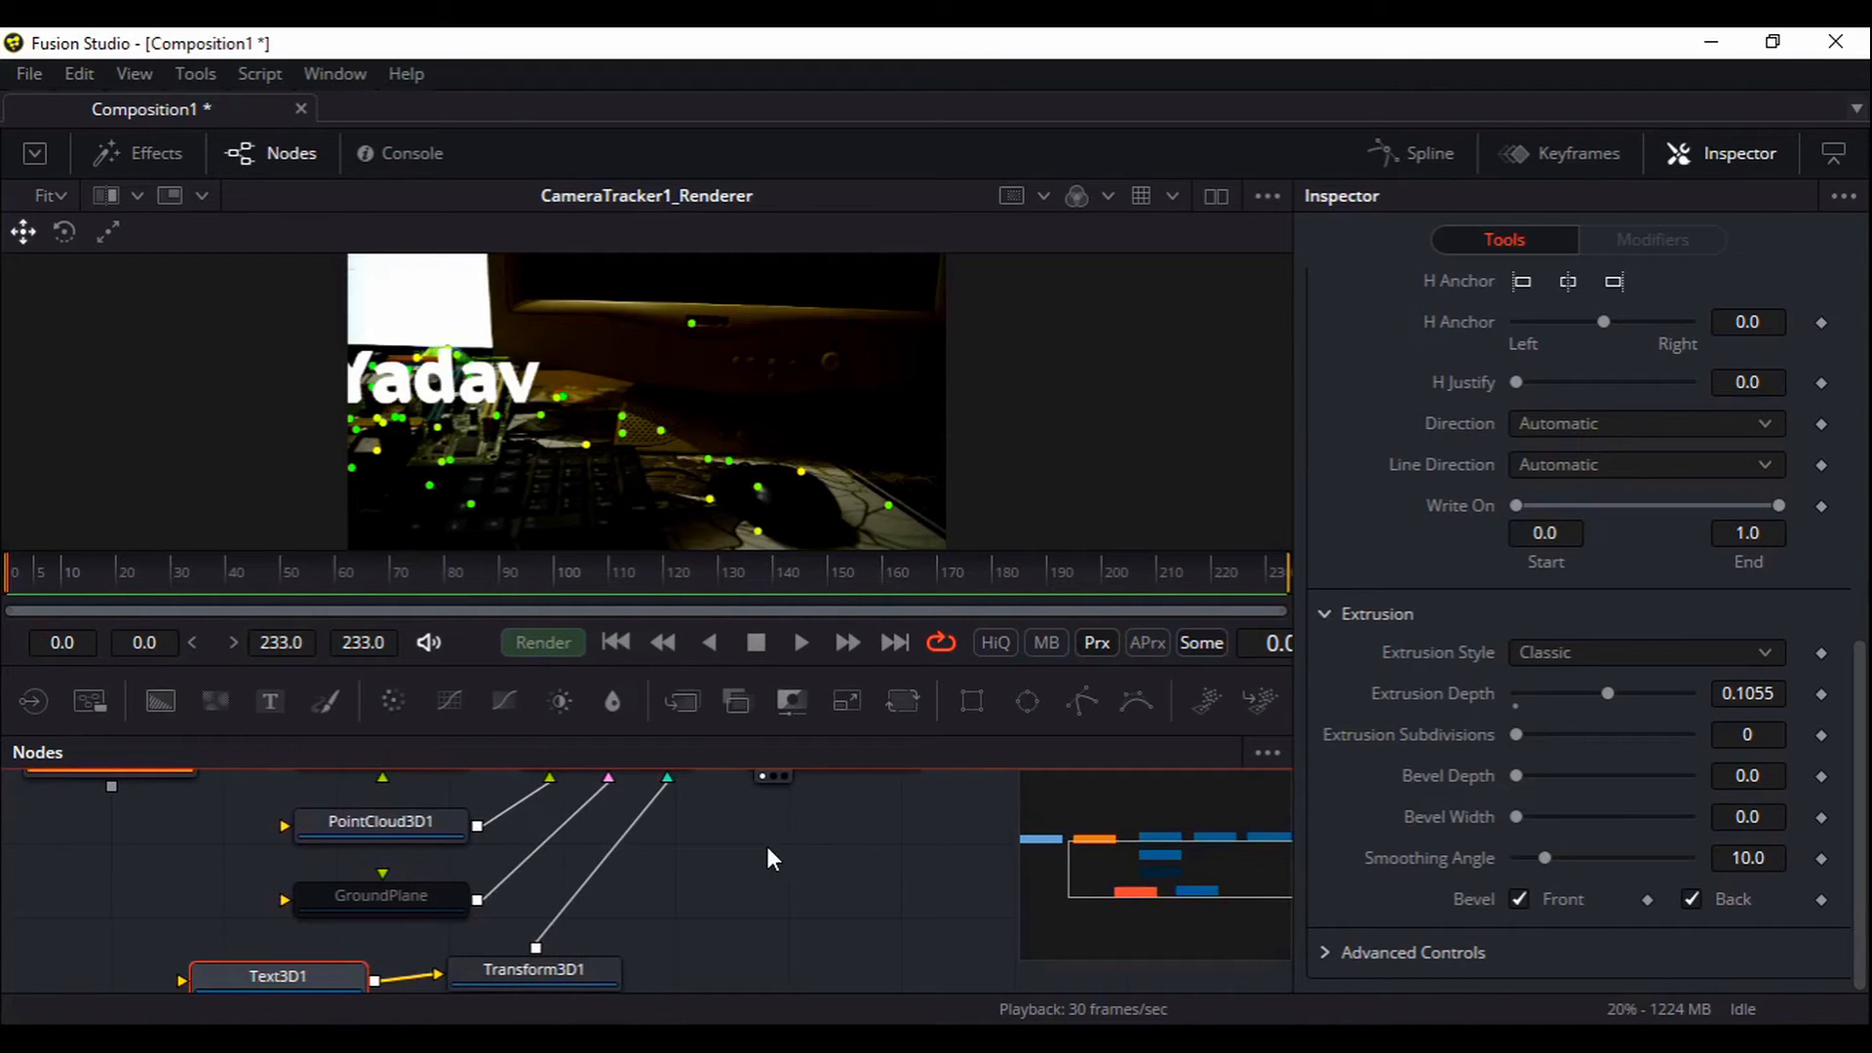
mouse_move(731, 879)
mouse_down()
mouse_move(744, 906)
mouse_move(743, 864)
mouse_up()
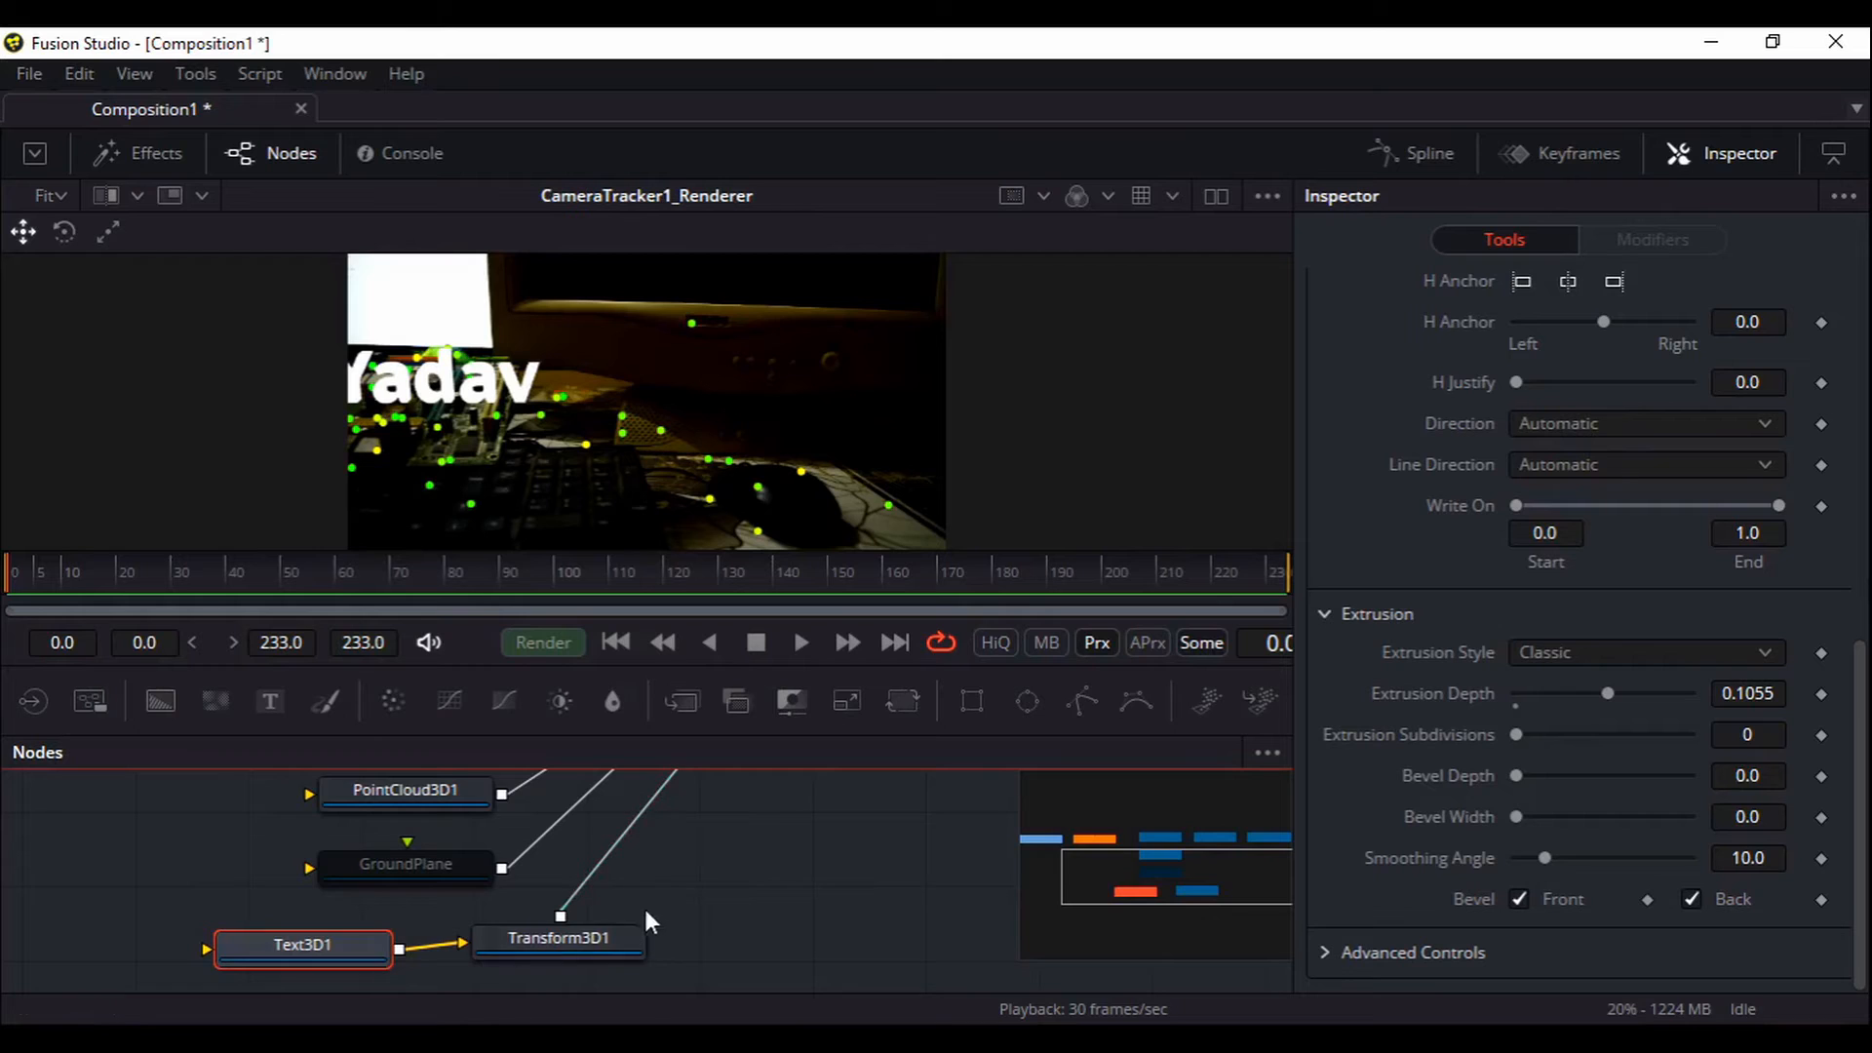
drag(739, 821, 773, 815)
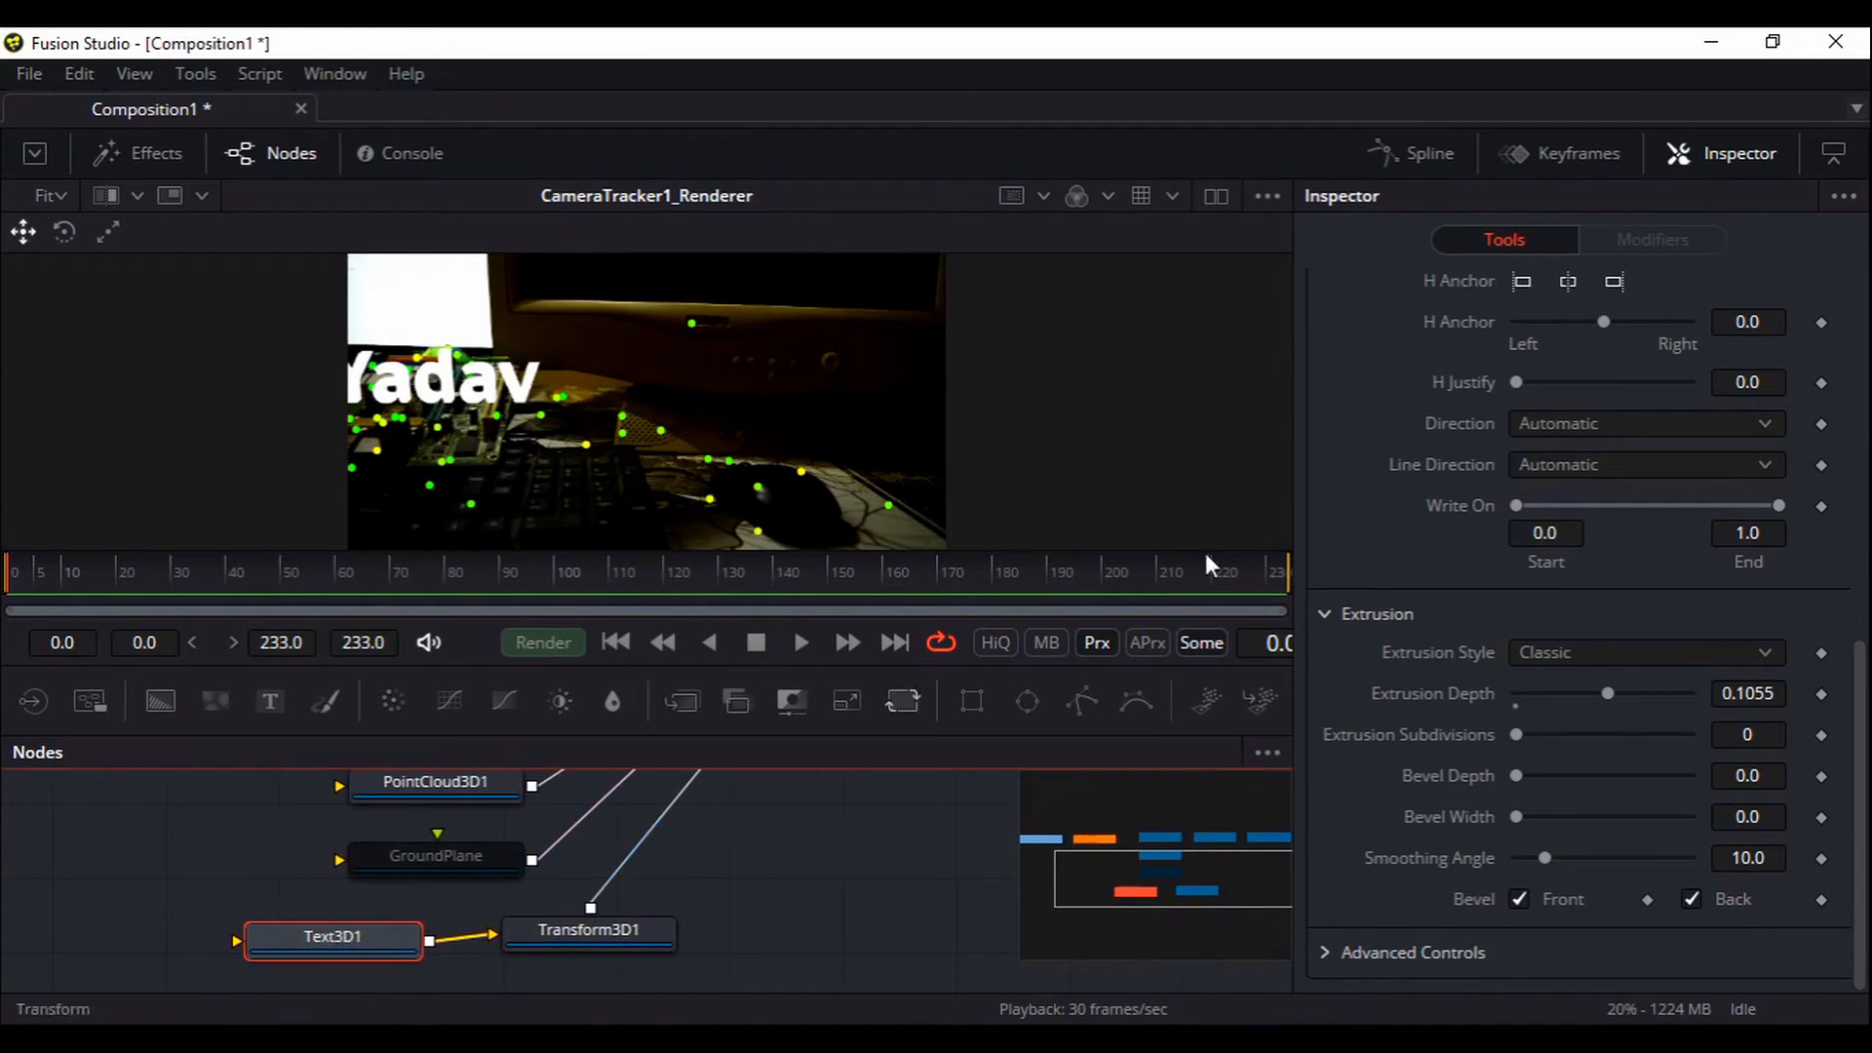
Show Text3D1's Transform settings: translation and rotation 0.0, scale 1.0
scroll(1442, 606, up, 6)
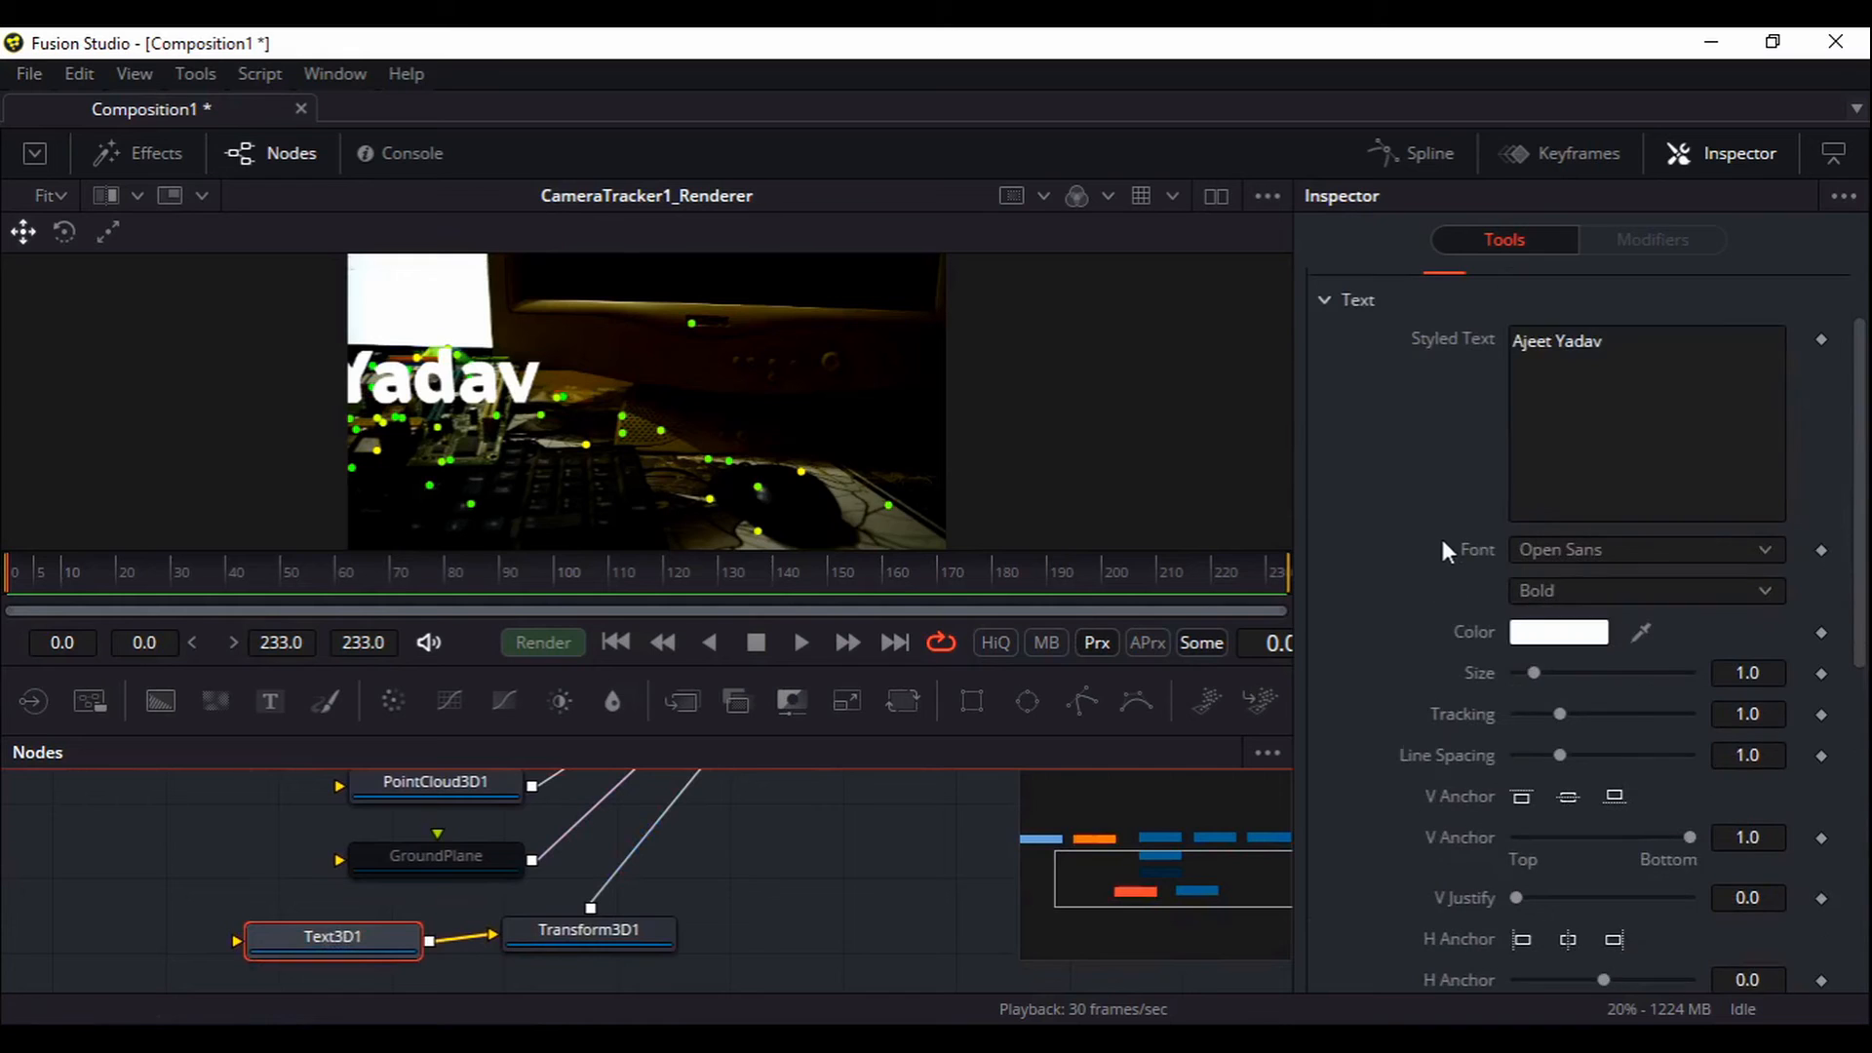
scroll(1441, 534, up, 2)
click(1662, 345)
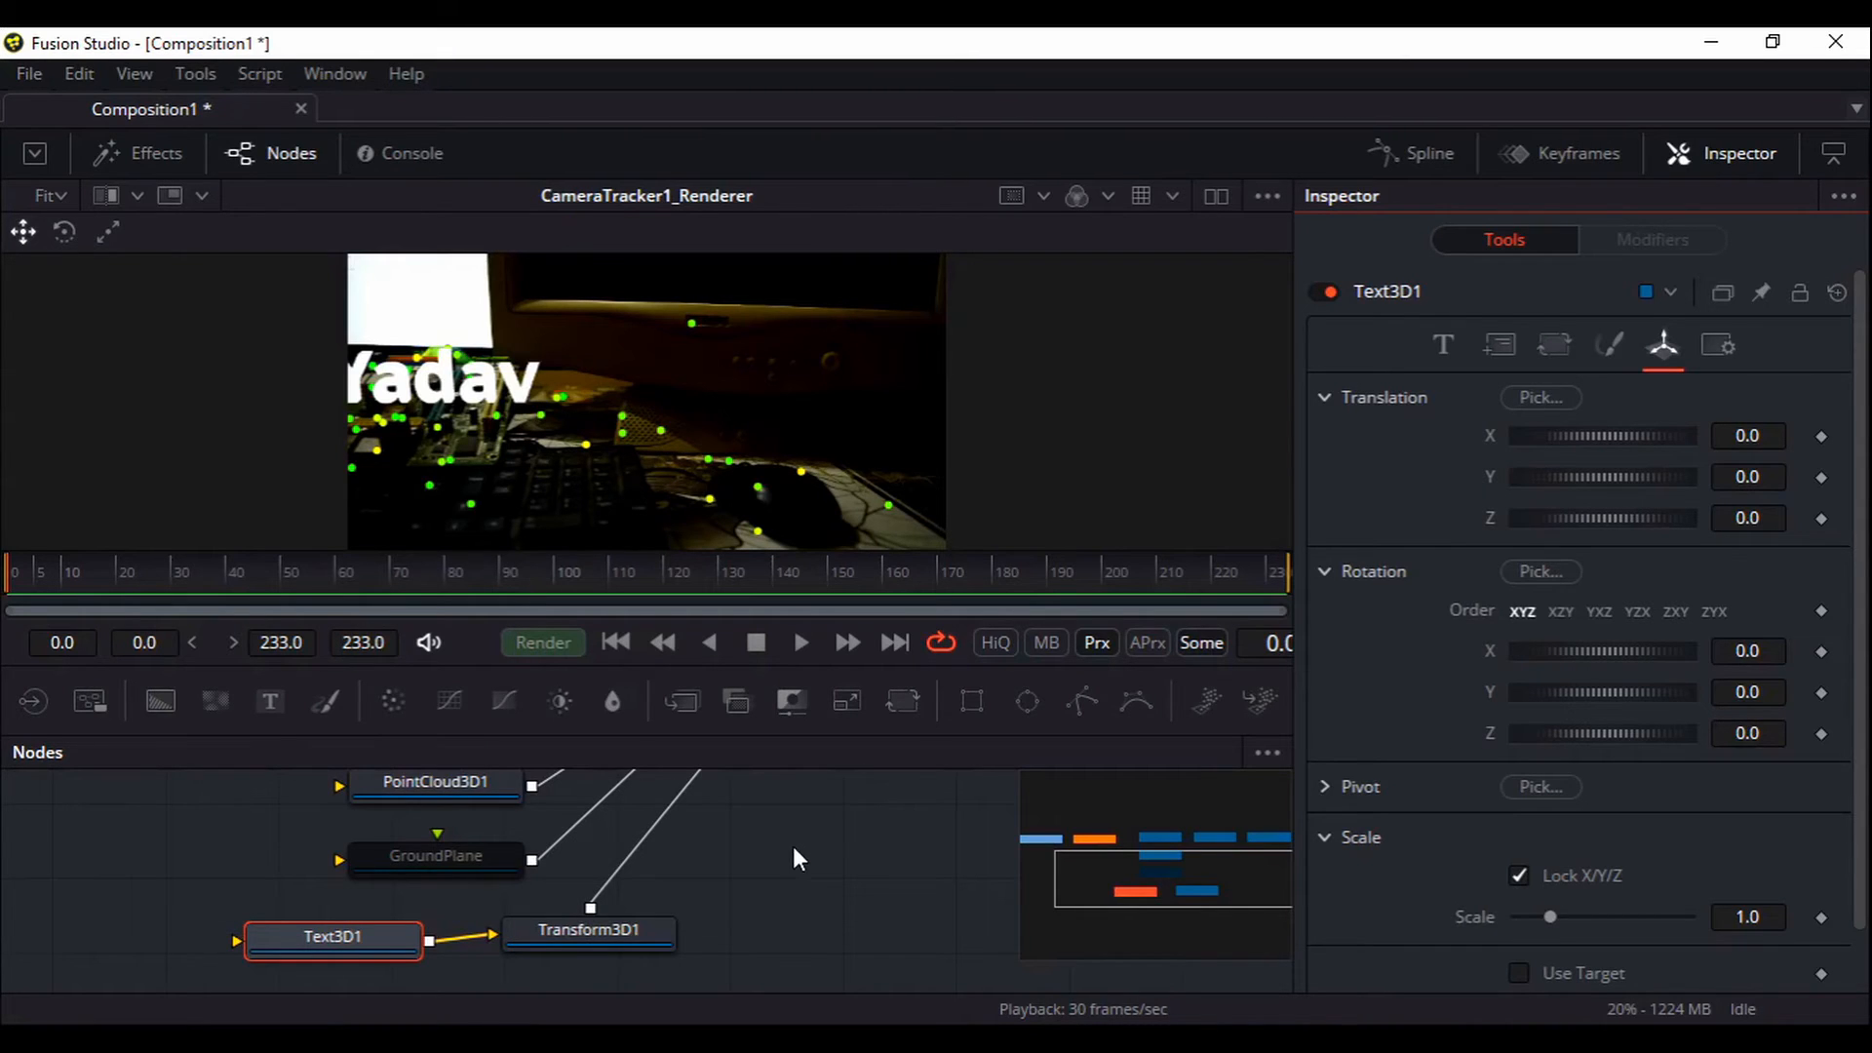
Reduce Transform3D1's scale from 0.3991 to 0.3278 and preview the smaller text
click(630, 926)
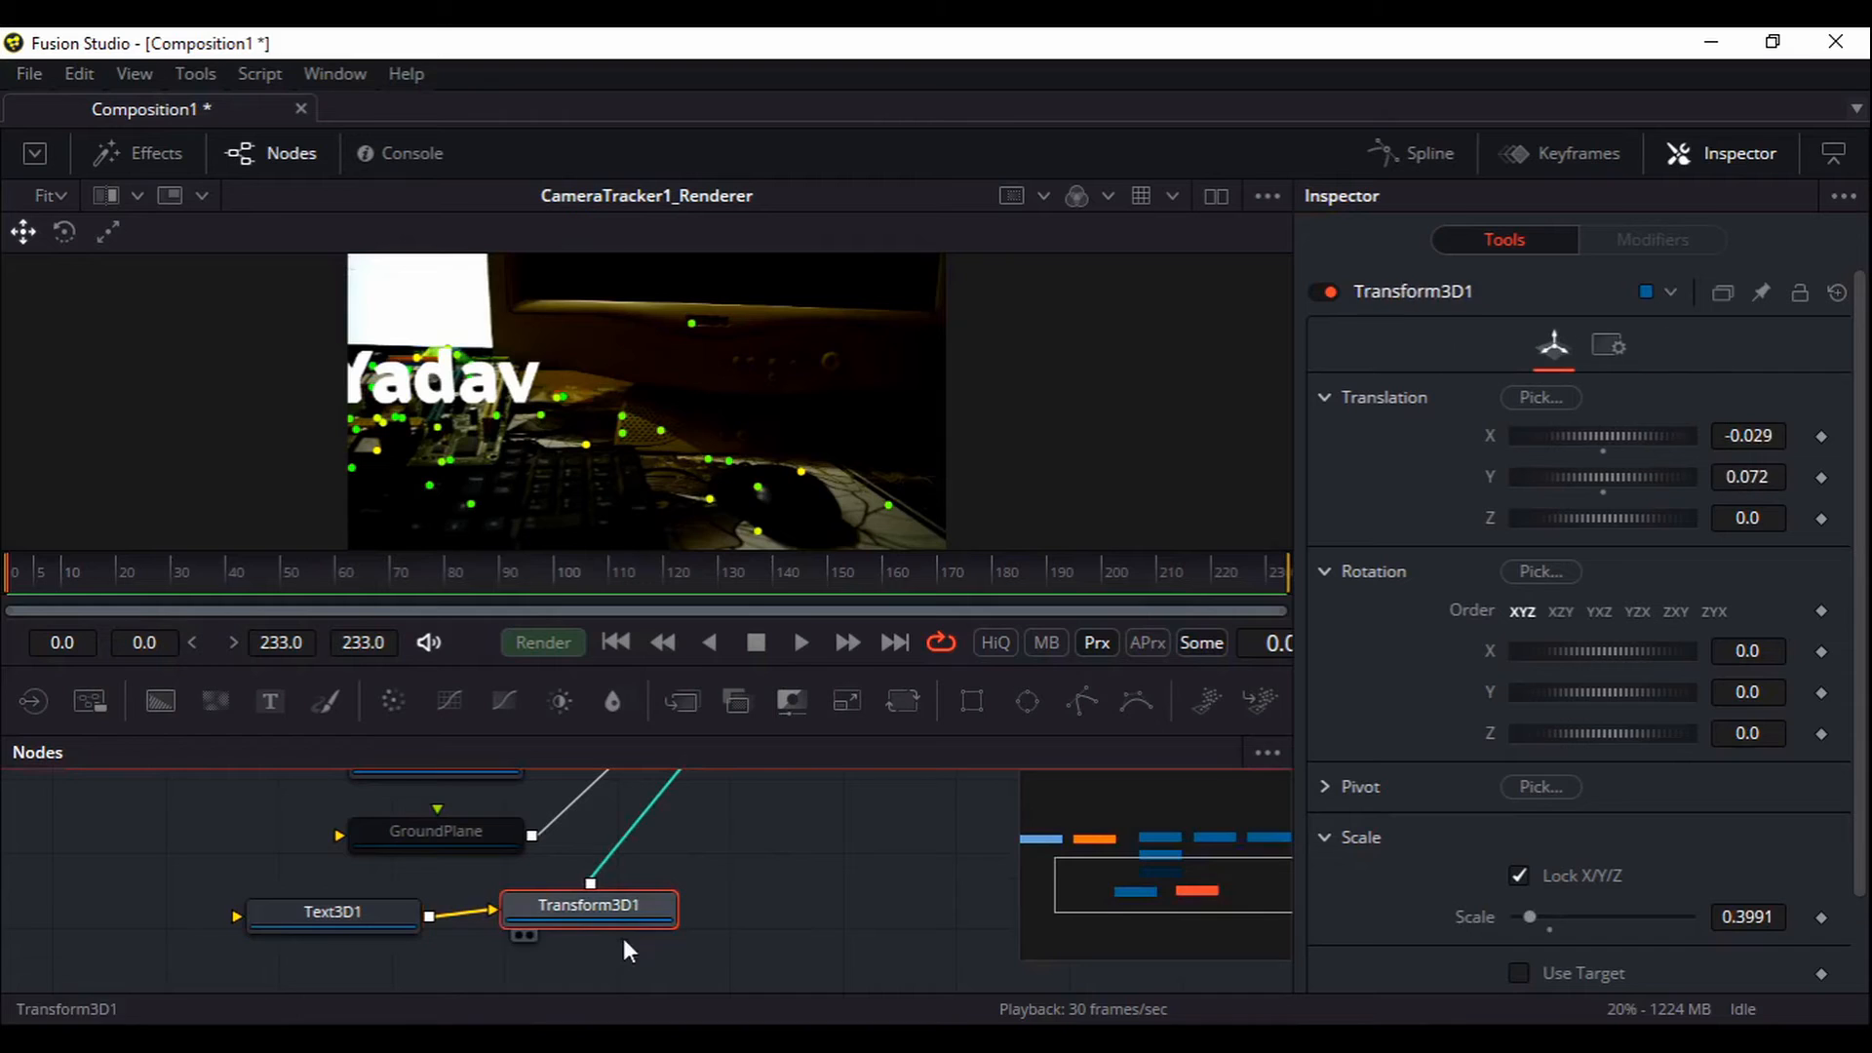
scroll(1542, 770, down, 2)
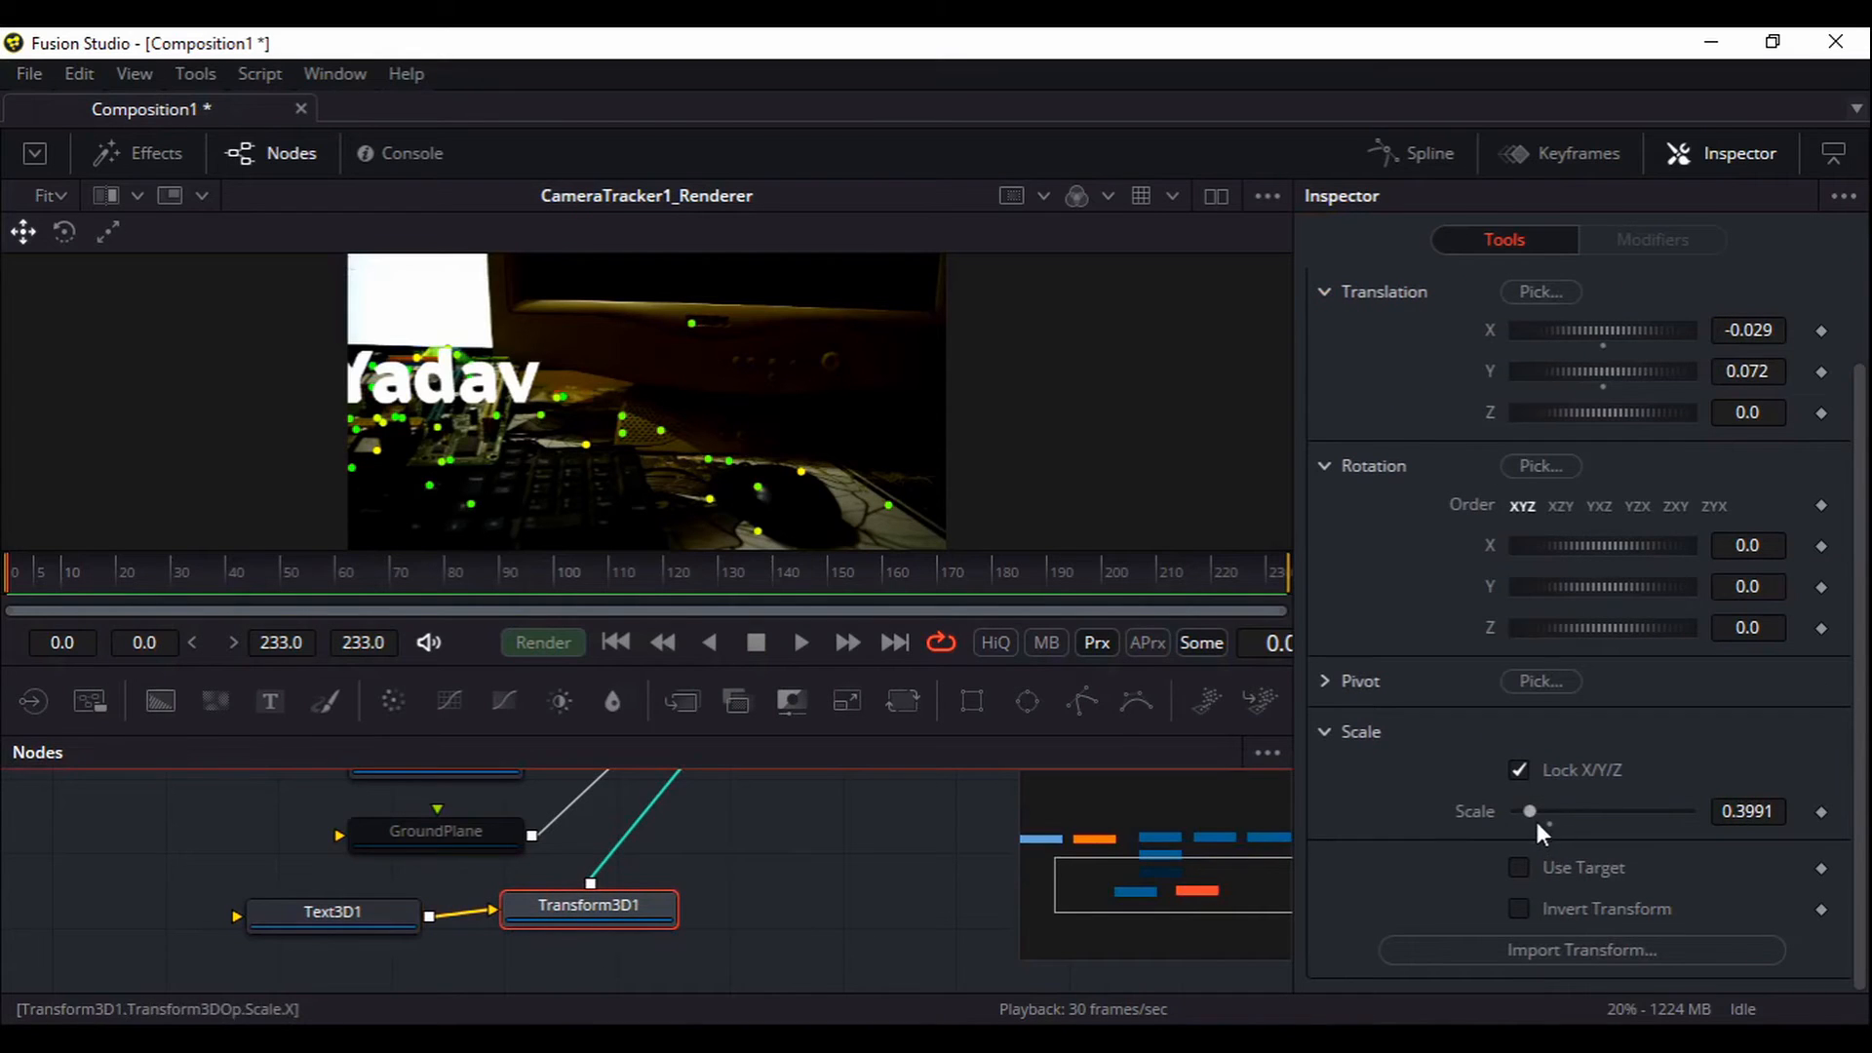
drag(1536, 821, 1511, 817)
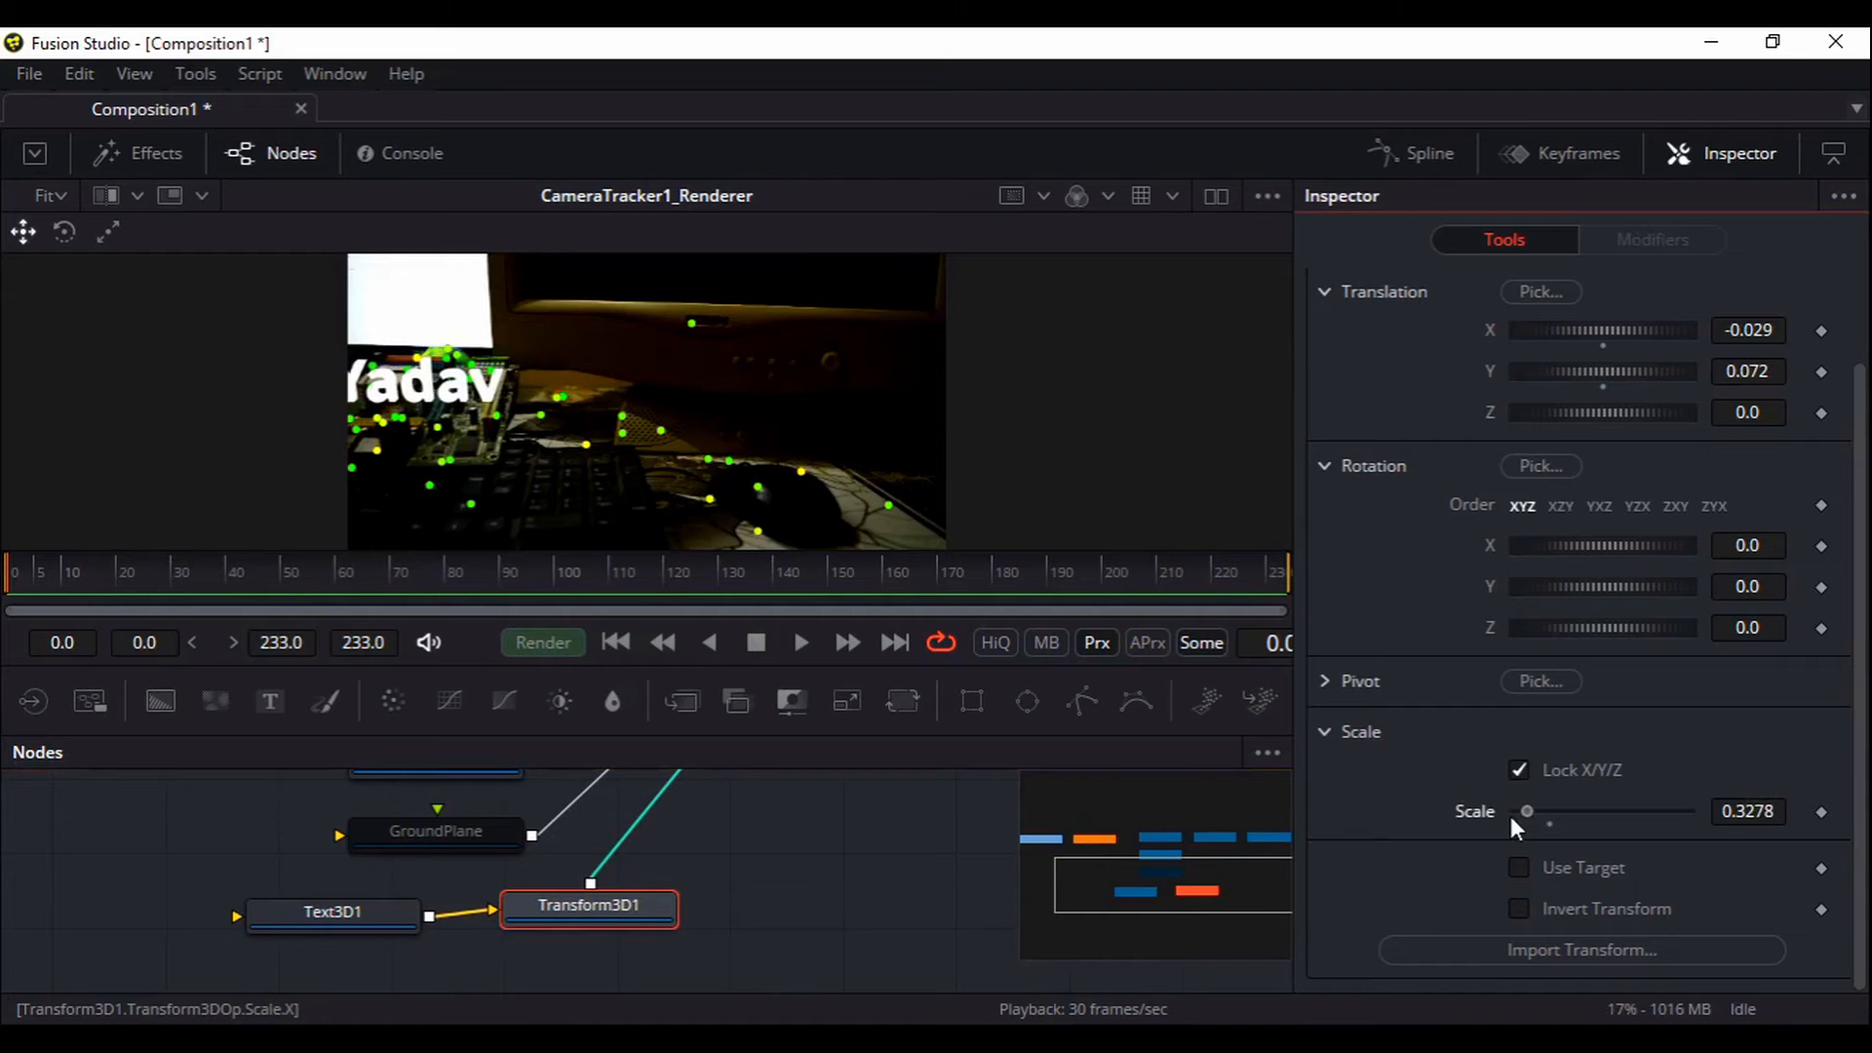
click(810, 651)
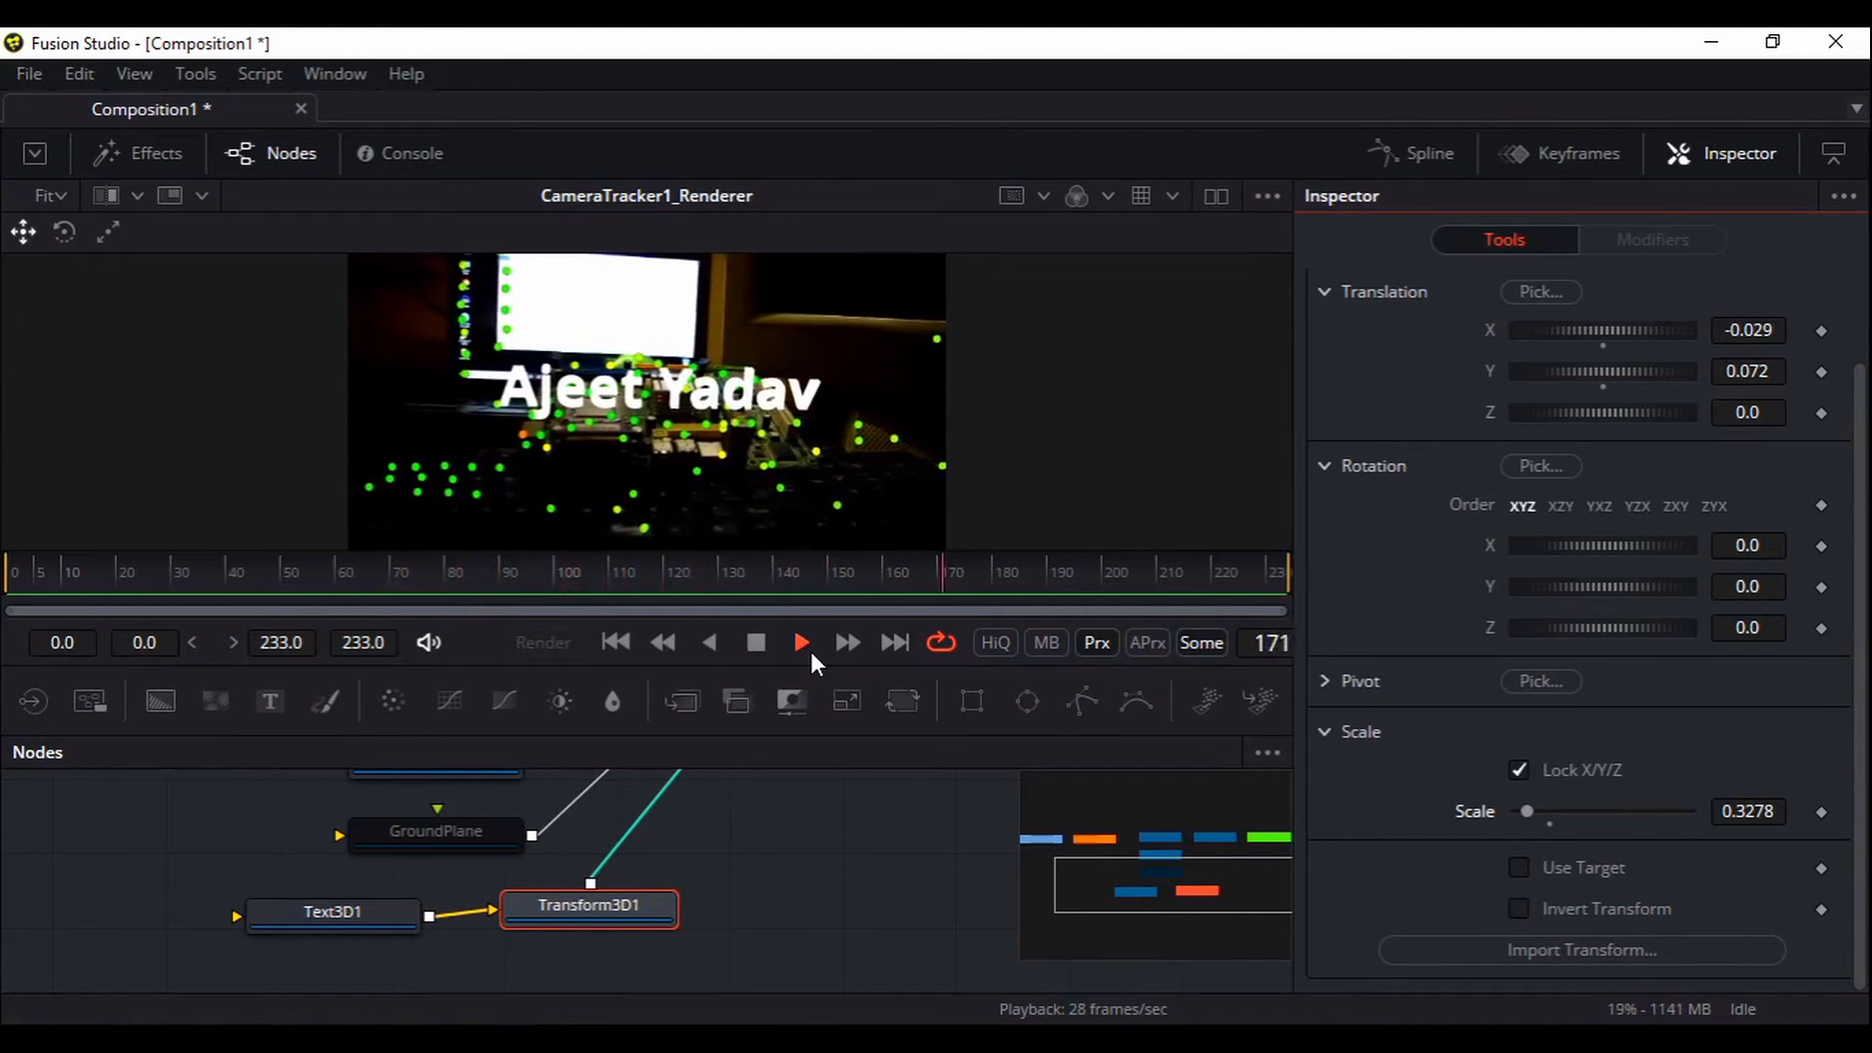
click(753, 644)
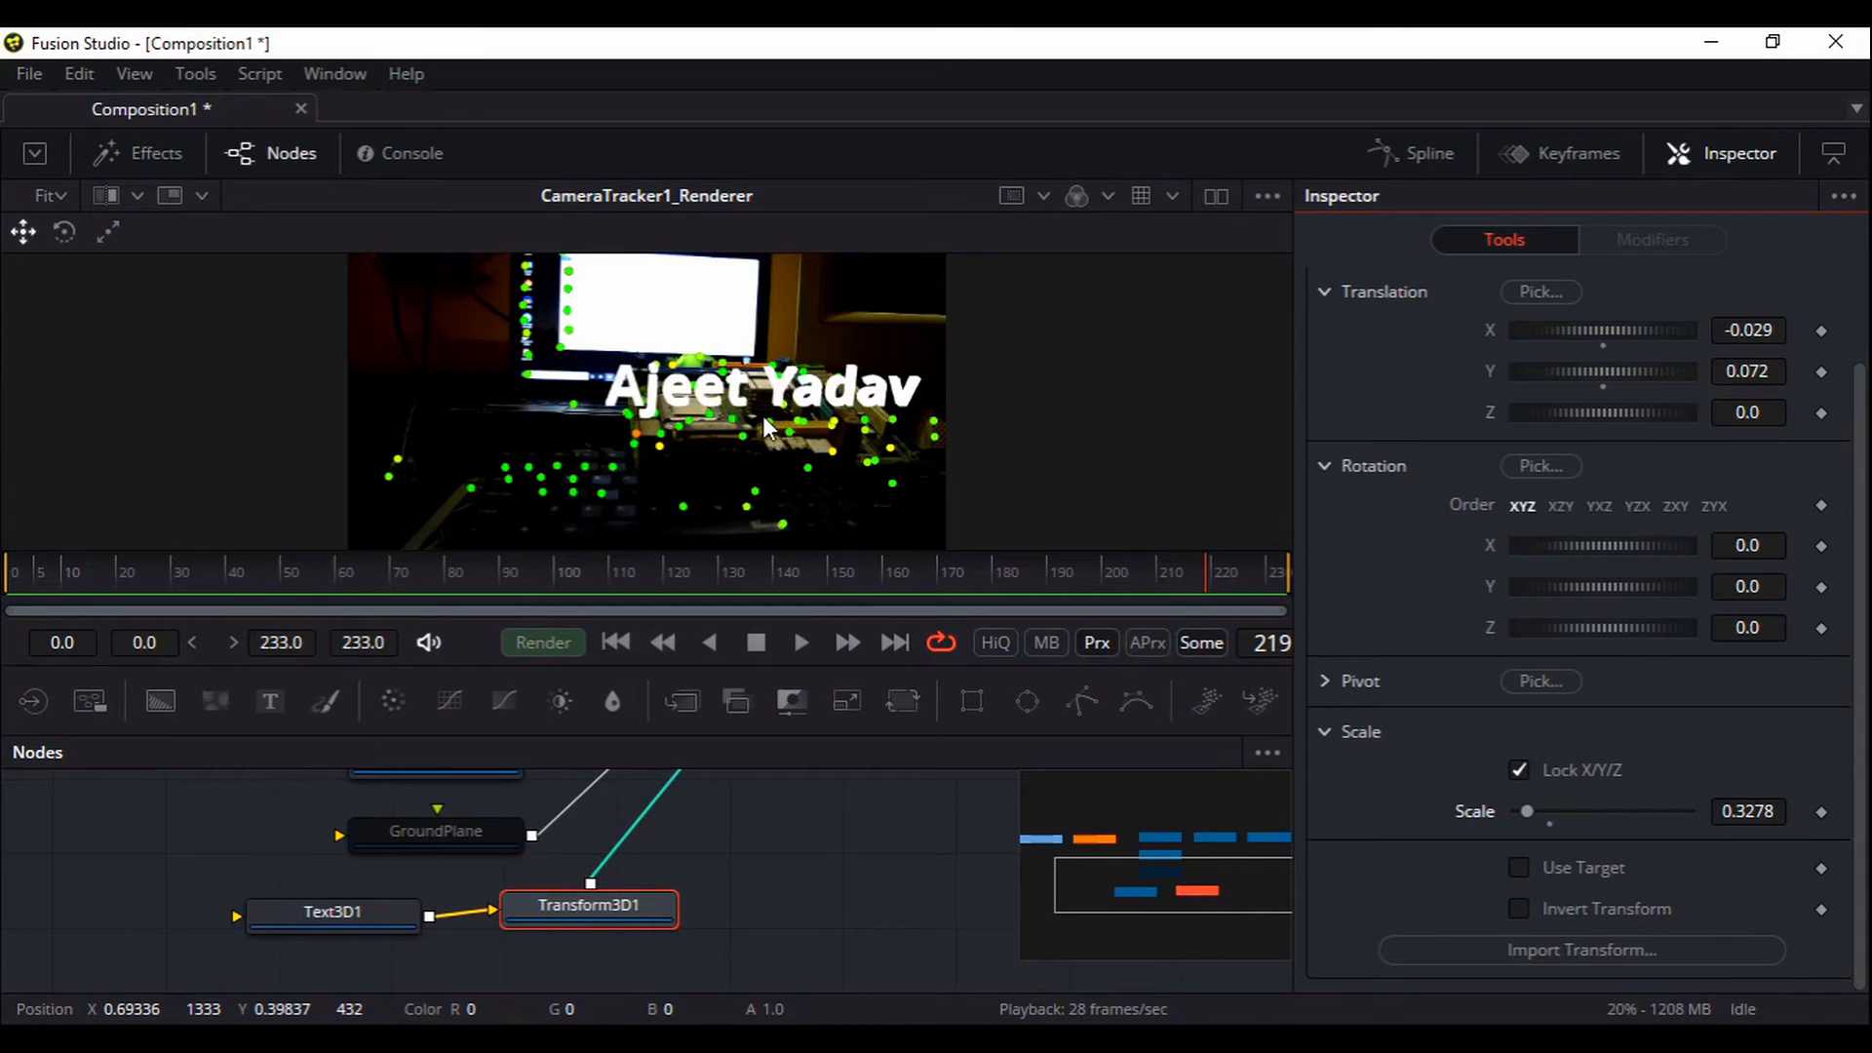
drag(723, 787, 823, 974)
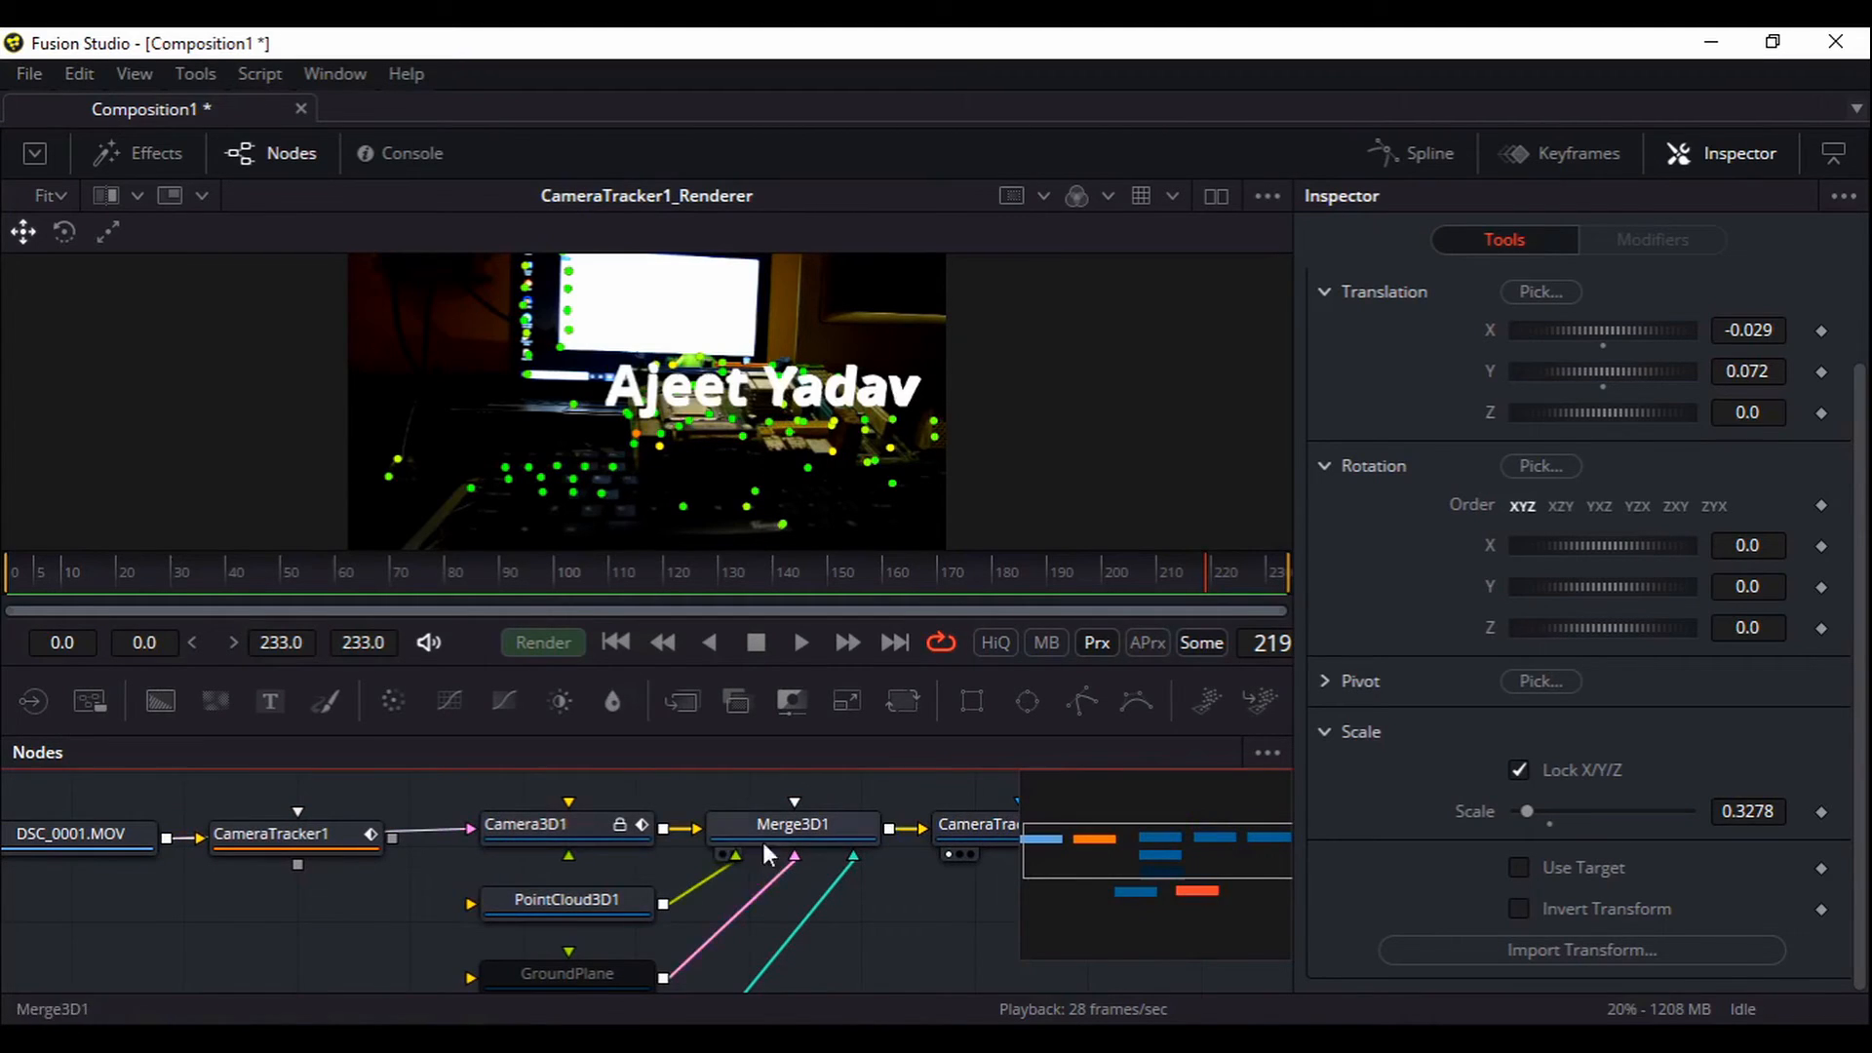
Turn on Unseen By Camera for PointCloud3D1
drag(854, 934, 806, 885)
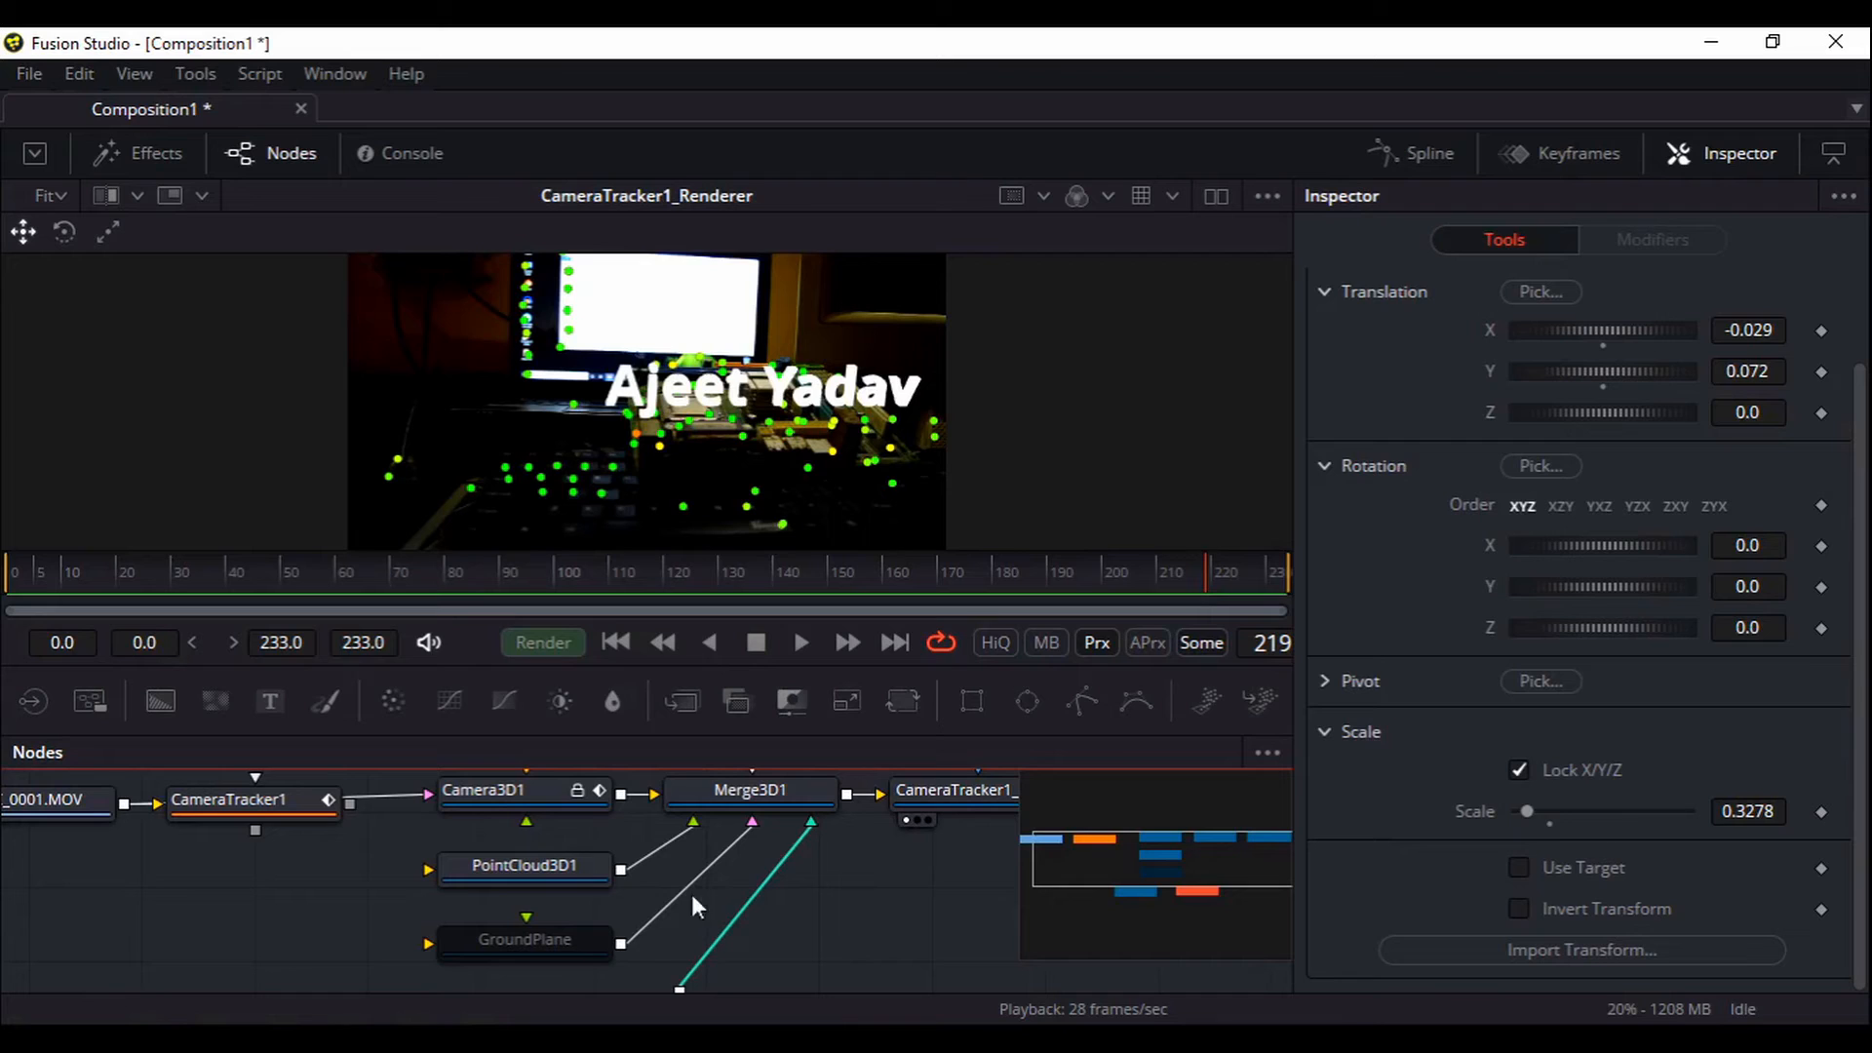
click(571, 869)
scroll(1599, 794, down, 1)
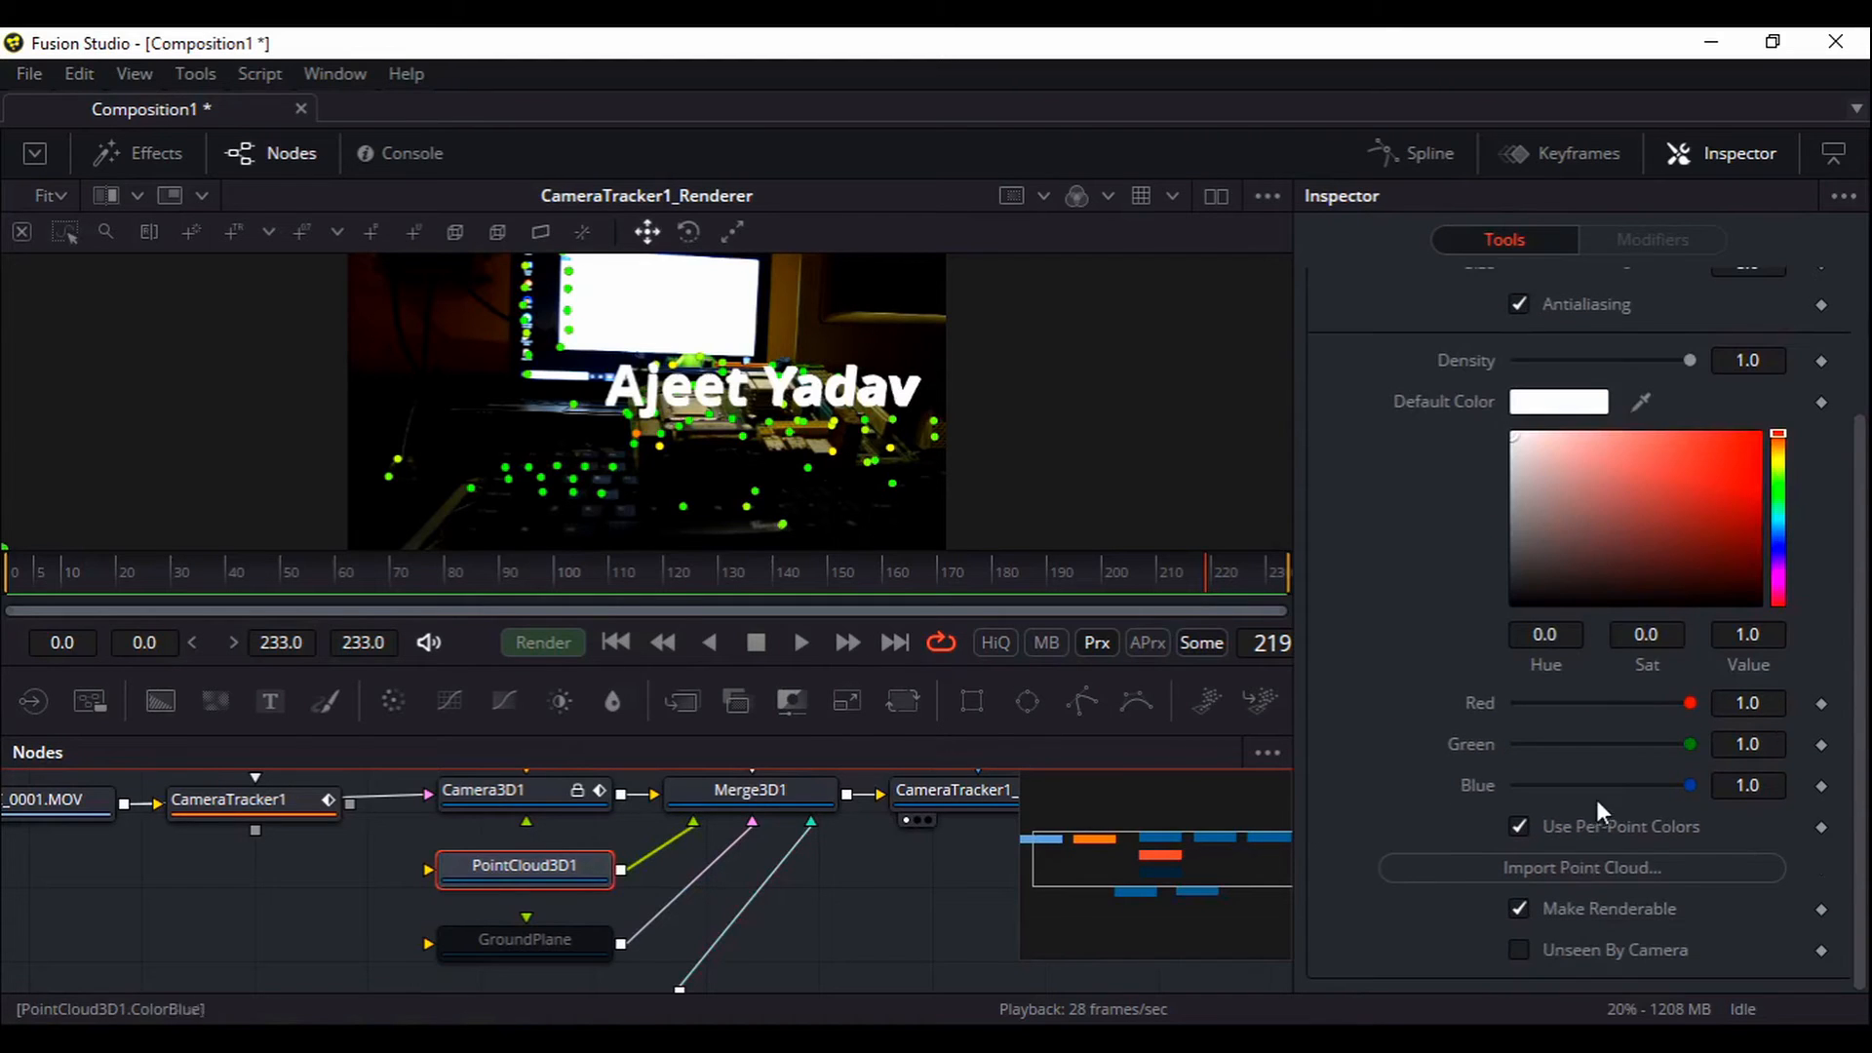
click(1518, 949)
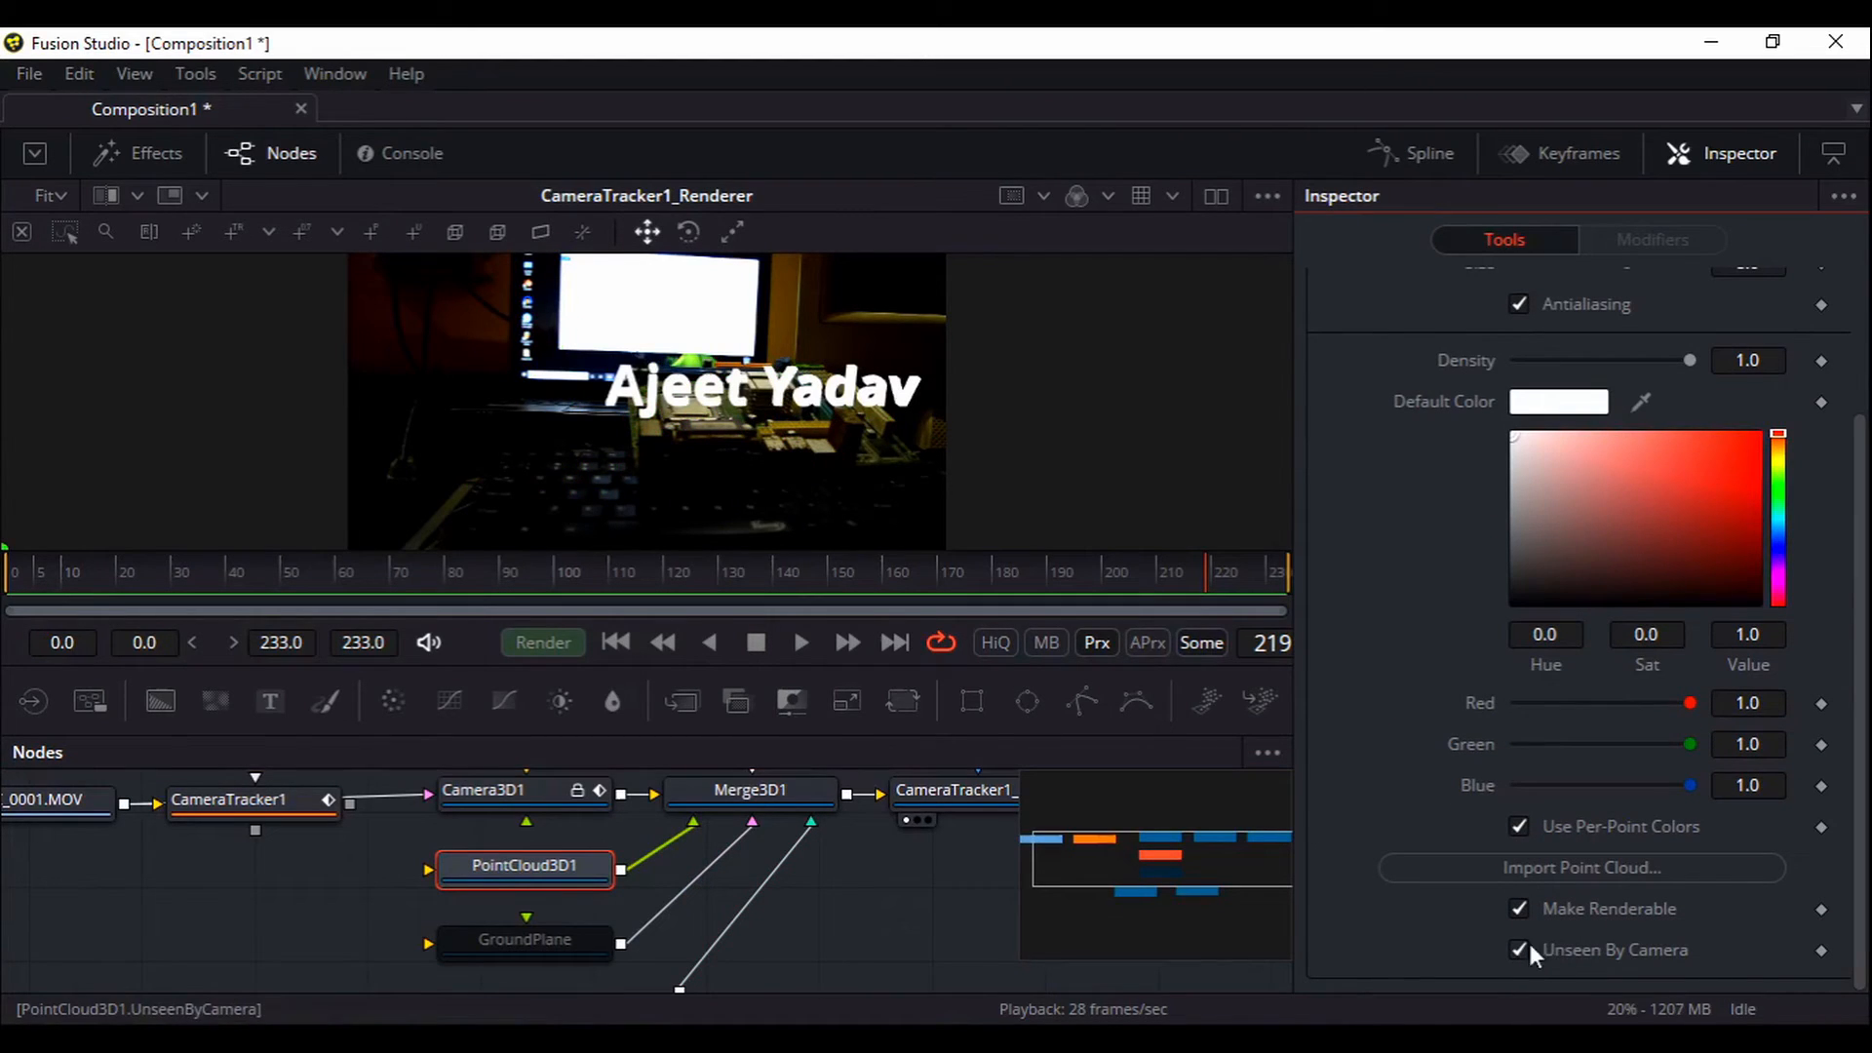
Move the DSC_0001.MOV loader node lower in the node graph
drag(859, 920, 910, 940)
drag(244, 887, 355, 865)
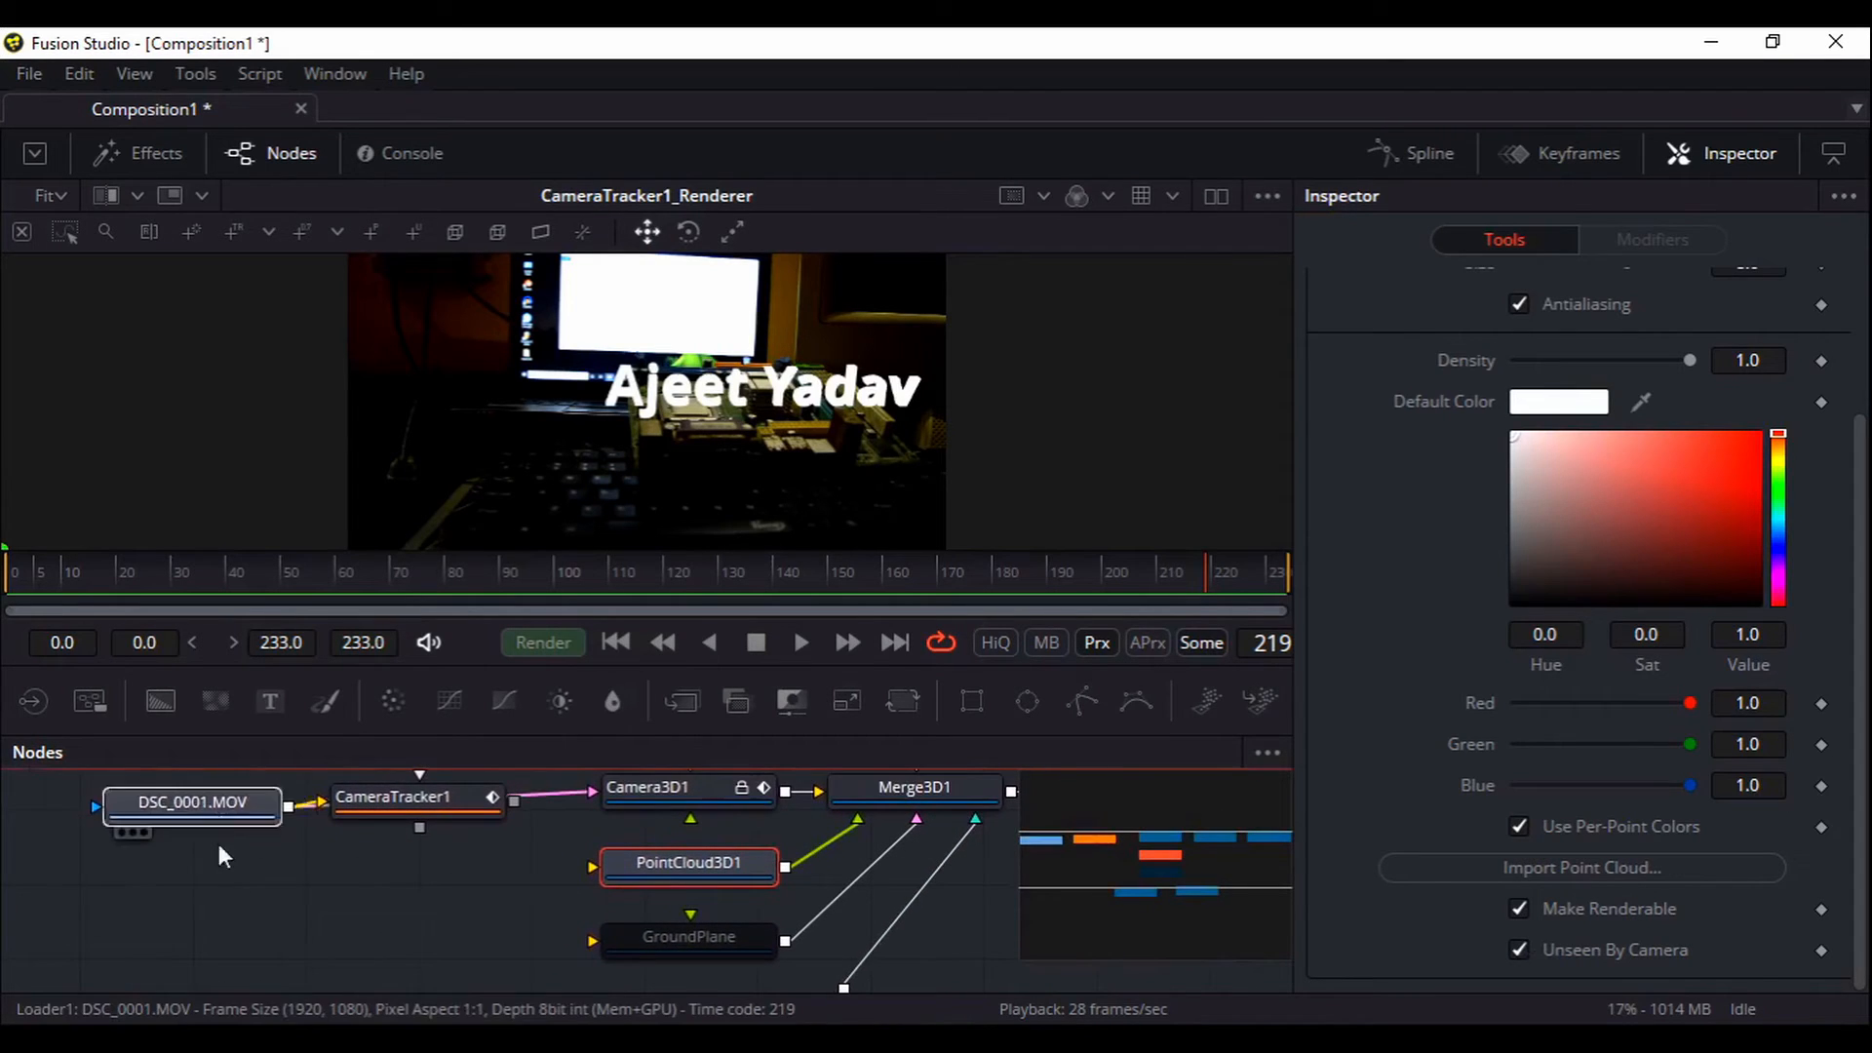
drag(219, 815, 254, 953)
drag(221, 827, 210, 891)
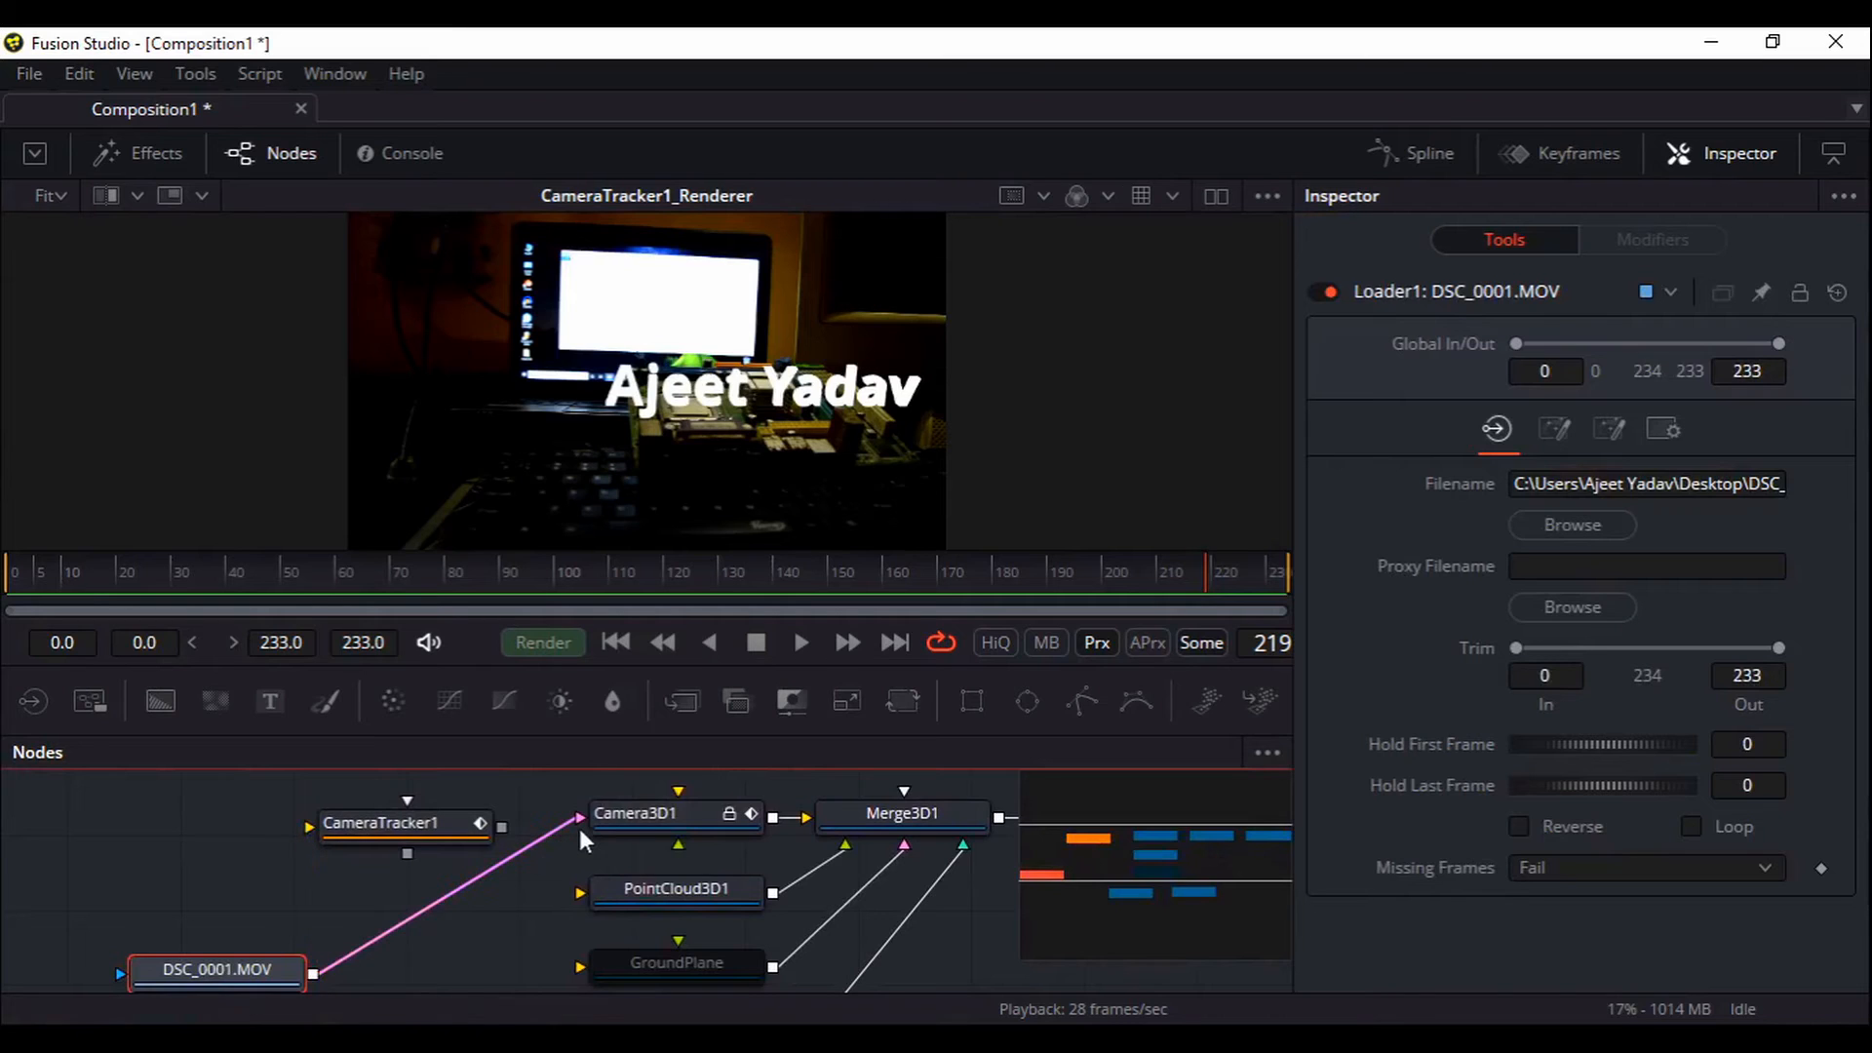
Disconnect DSC_0001.MOV from Camera3D1 and play the text-only result from the start
drag(572, 823, 562, 845)
scroll(560, 828, down, 5)
scroll(560, 828, right, 5)
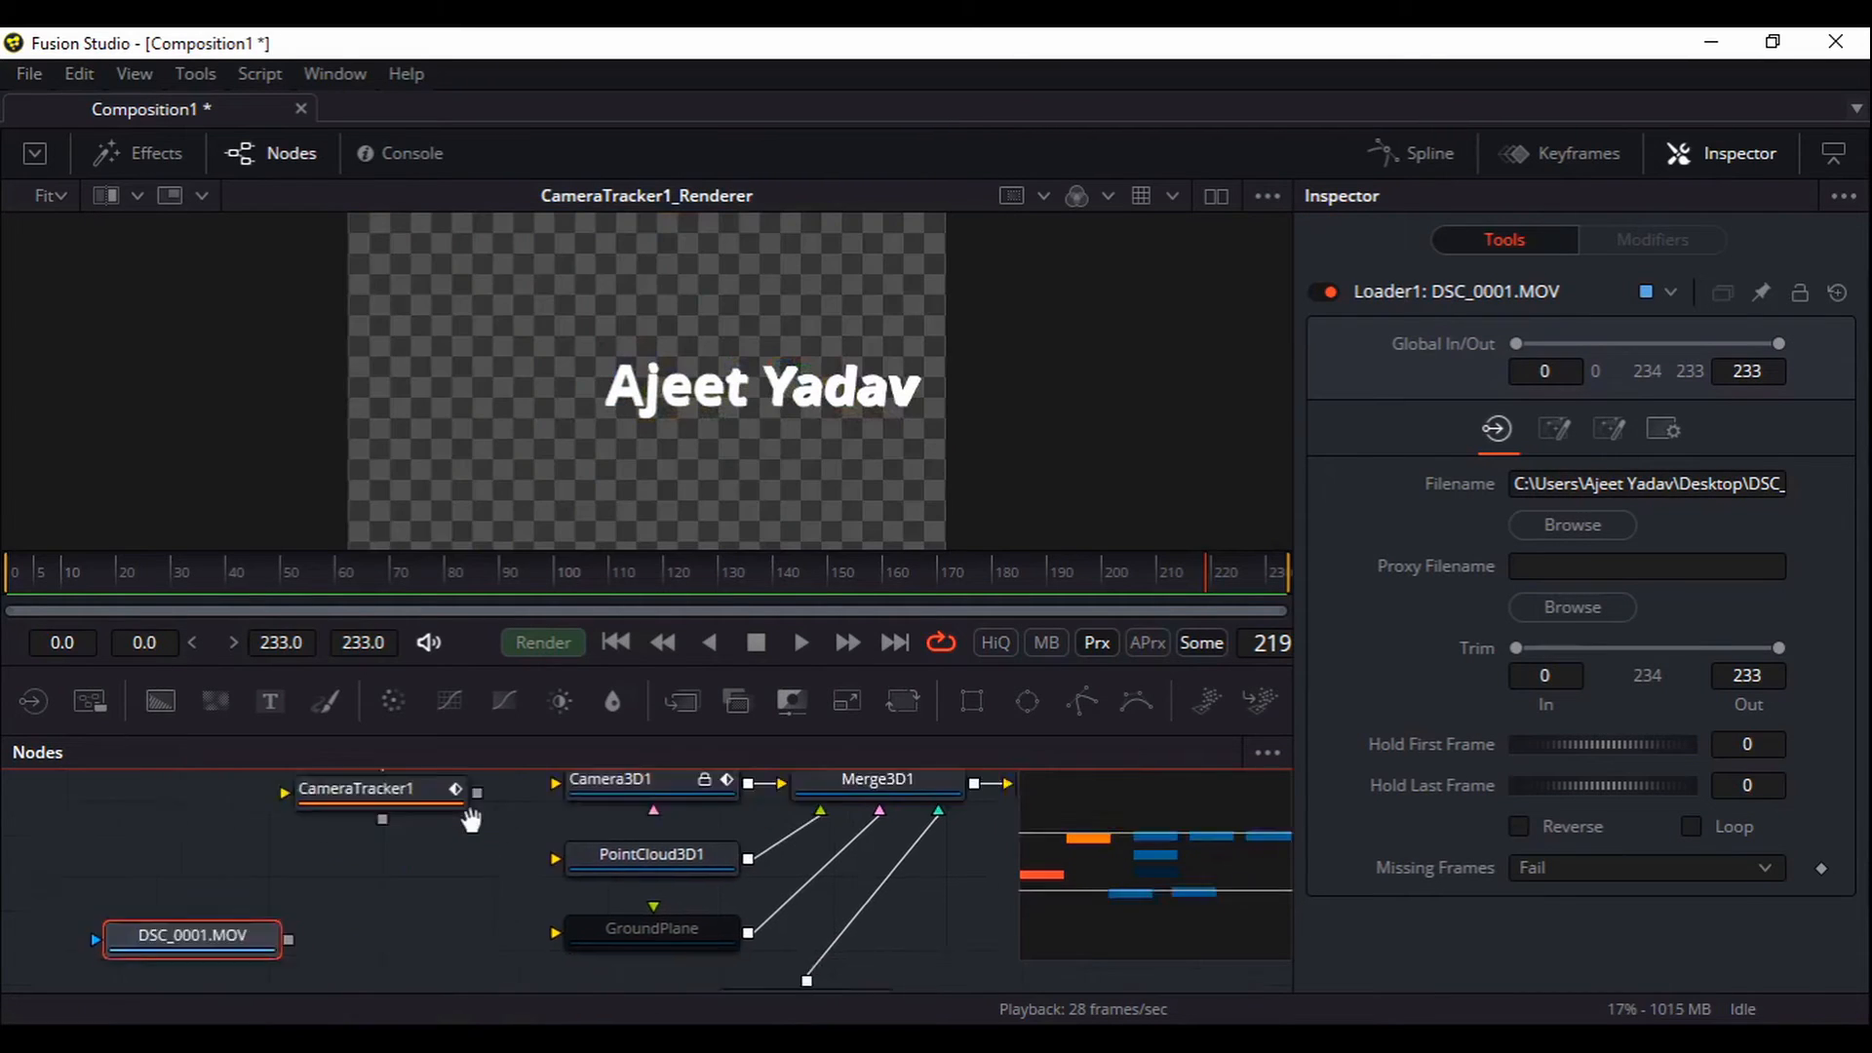
click(616, 643)
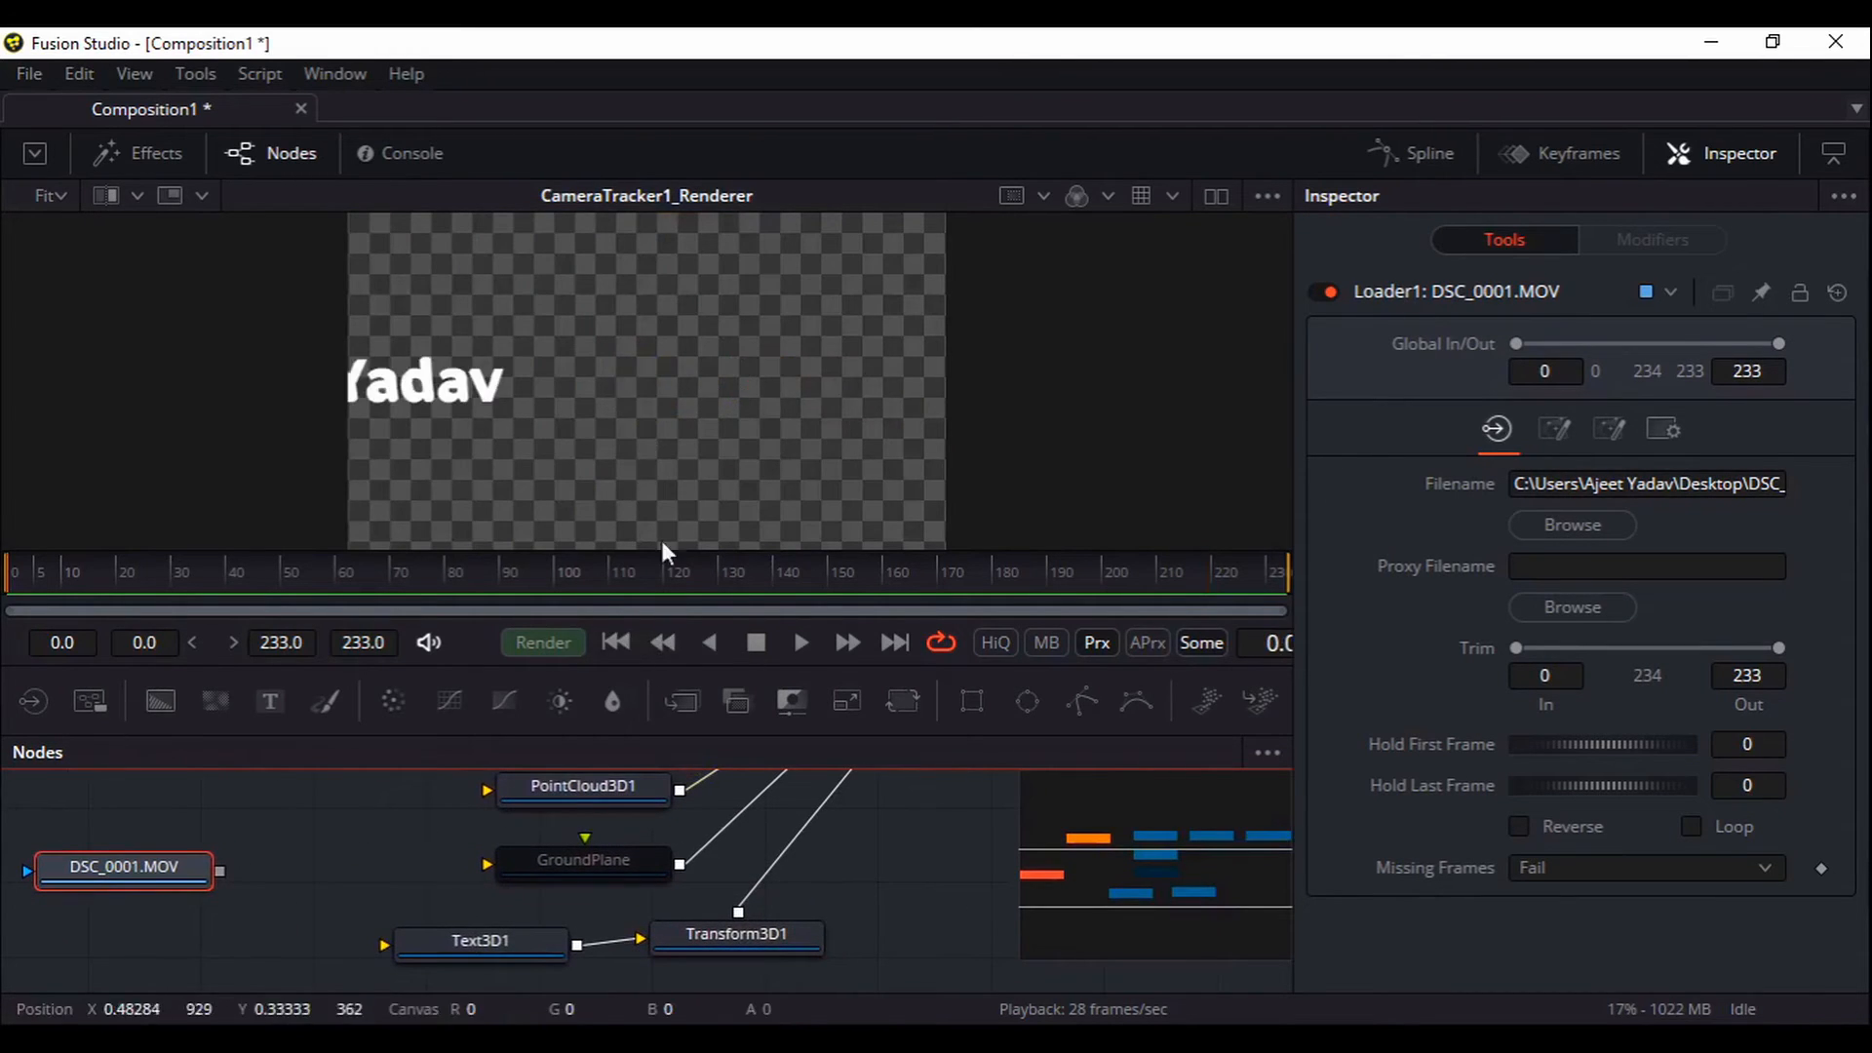
click(801, 643)
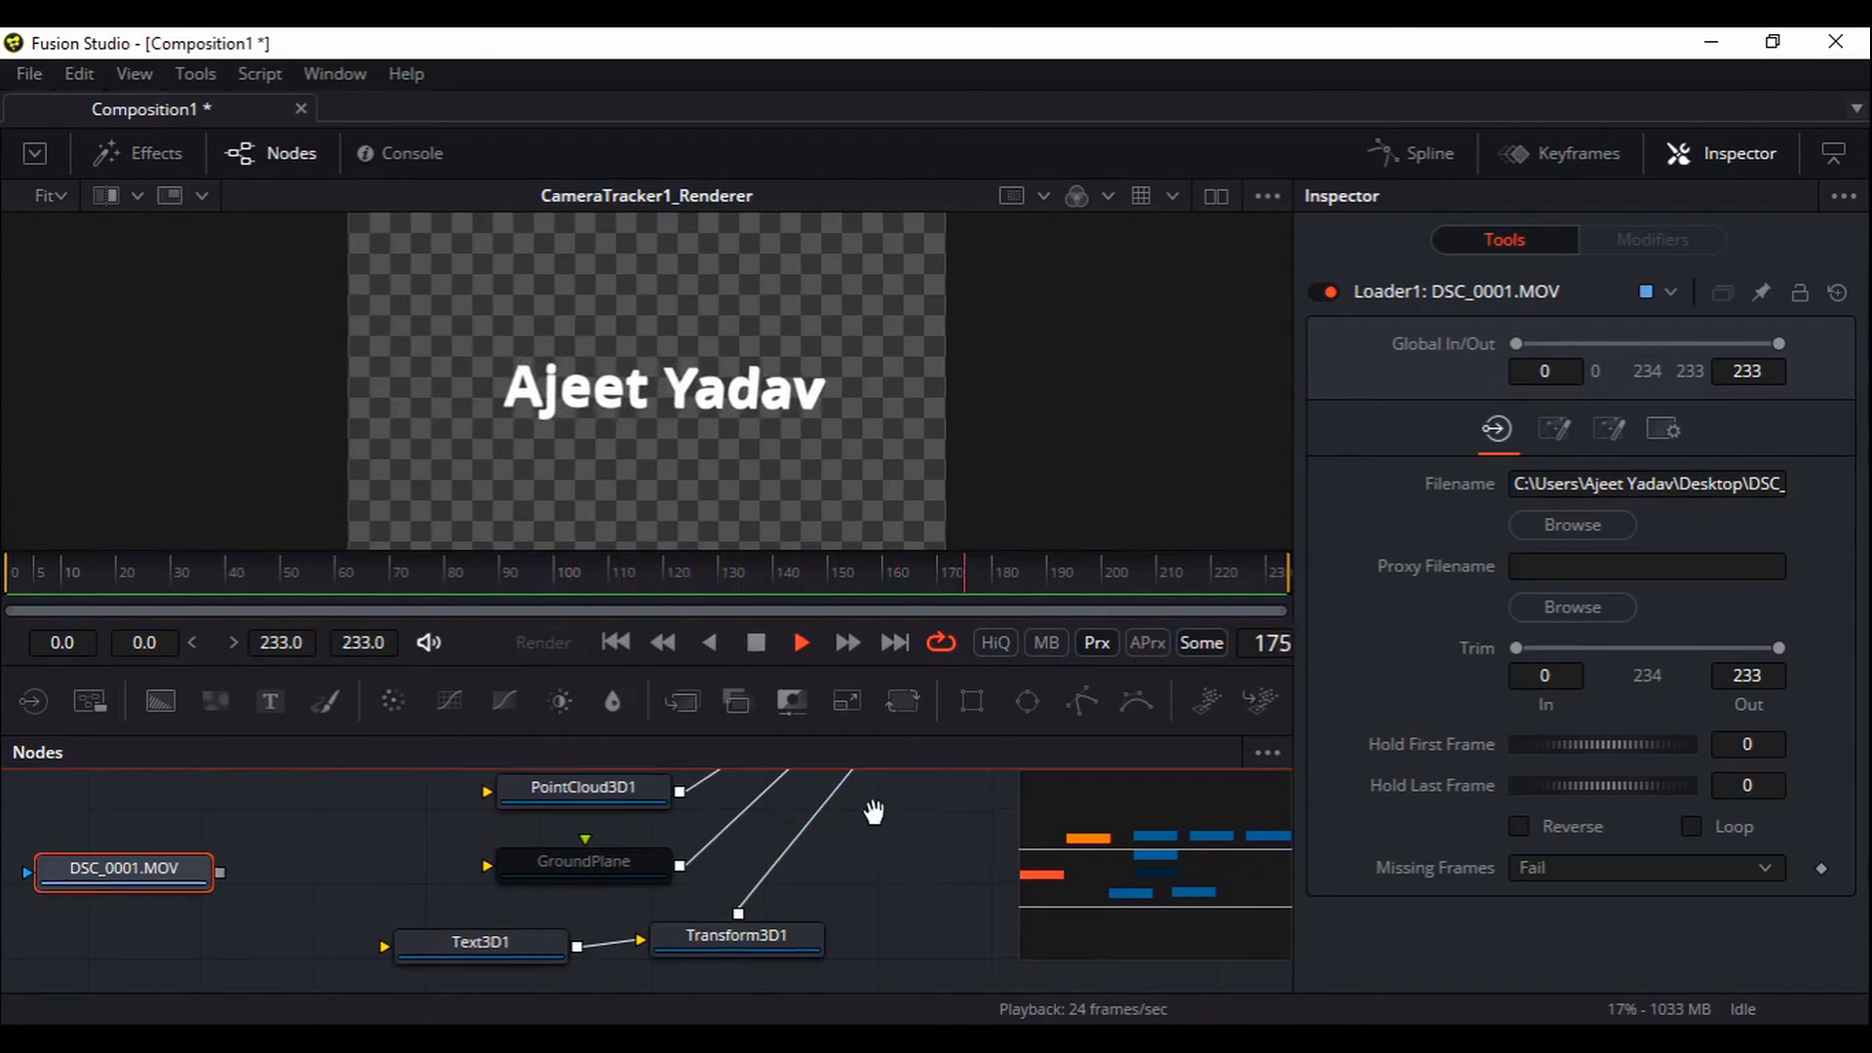
drag(873, 810, 877, 824)
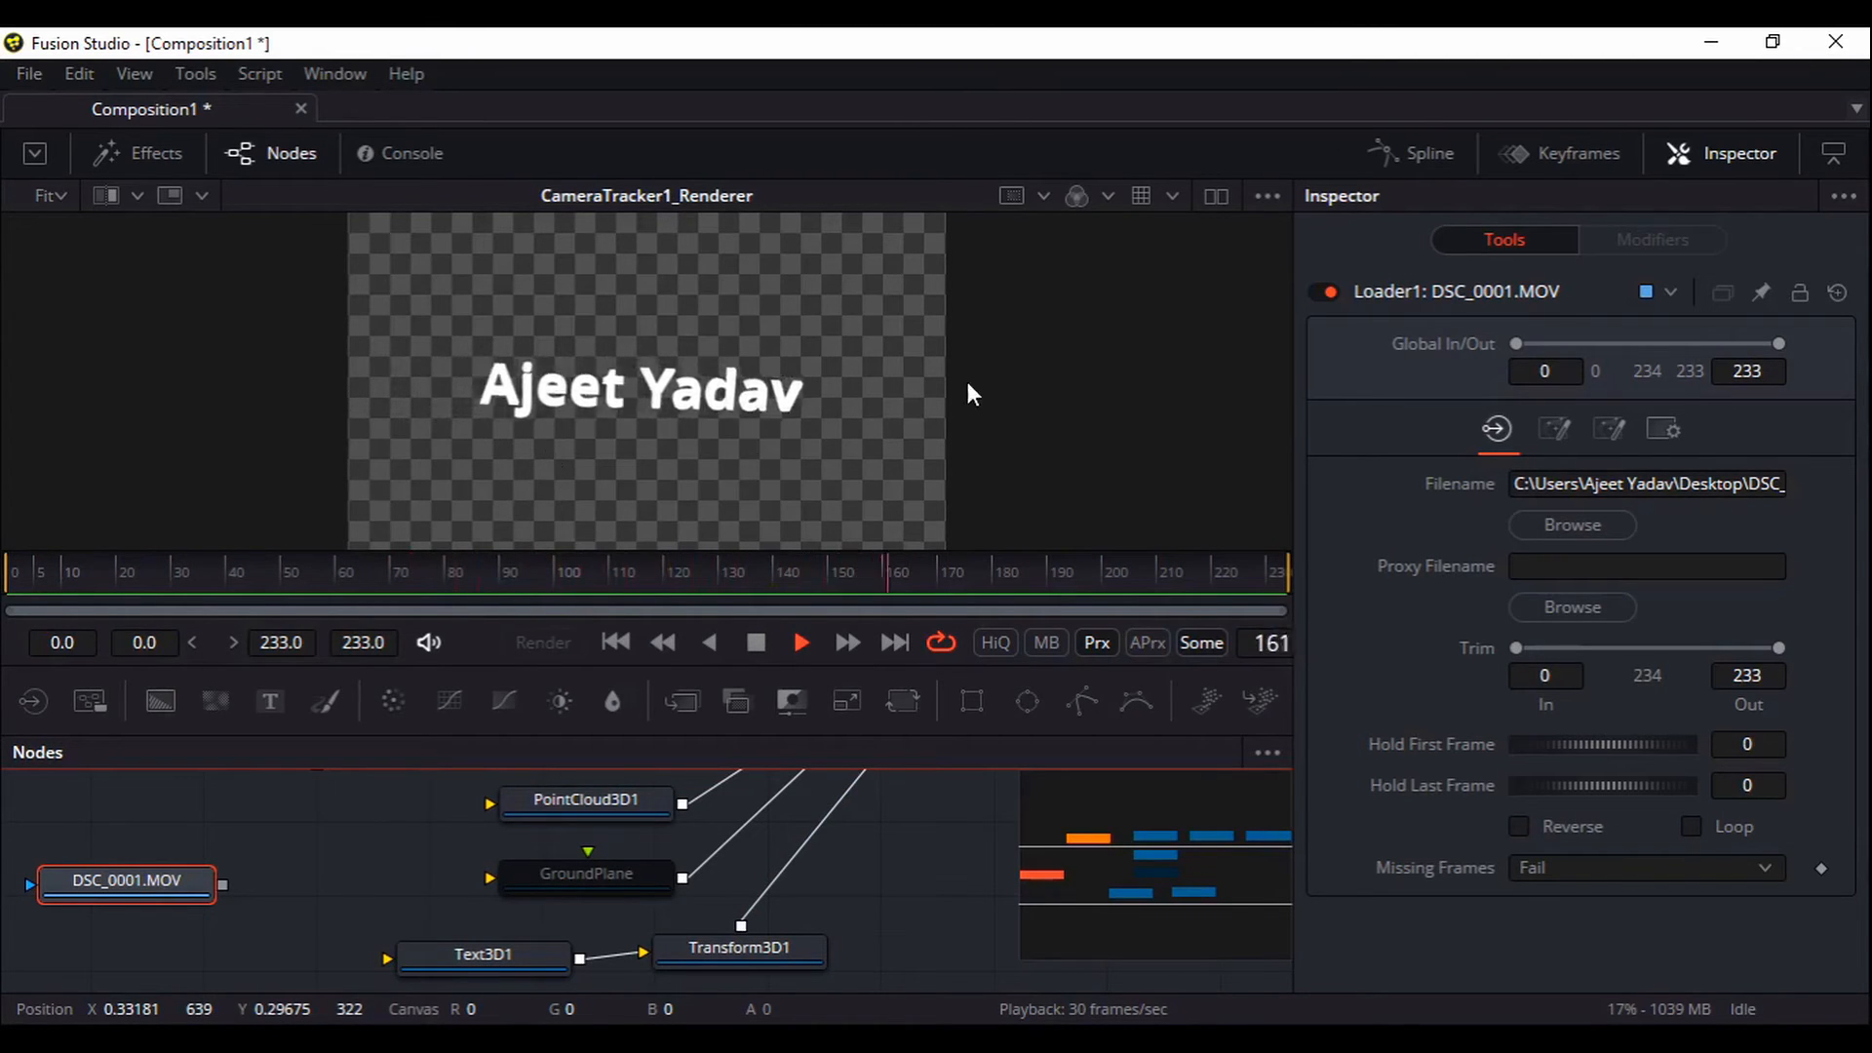
click(794, 643)
Place the DSC_0001.MOV node beside Transform3D1
drag(878, 850, 765, 787)
drag(55, 832, 688, 943)
drag(747, 858, 667, 926)
click(679, 969)
Add a Merge node after DSC_0001.MOV using the 'mer' tool search
click(790, 831)
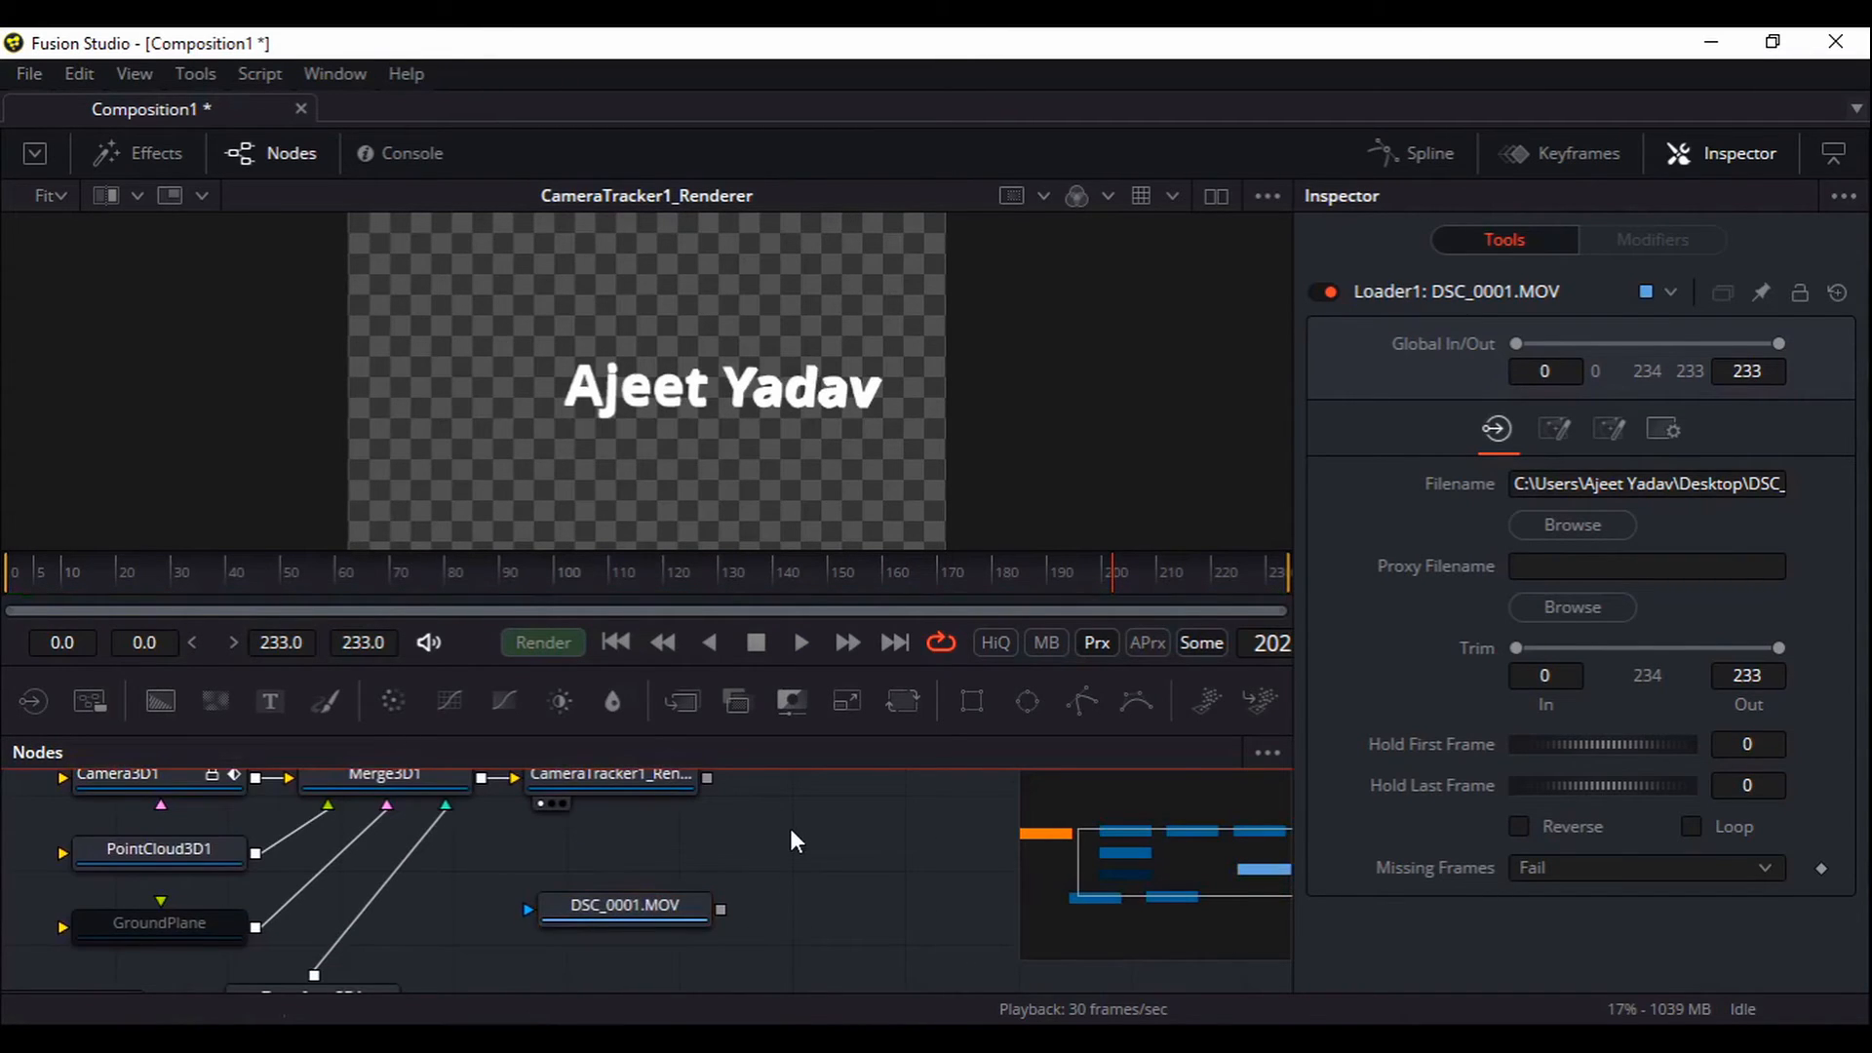
key(shift+space)
text(mer)
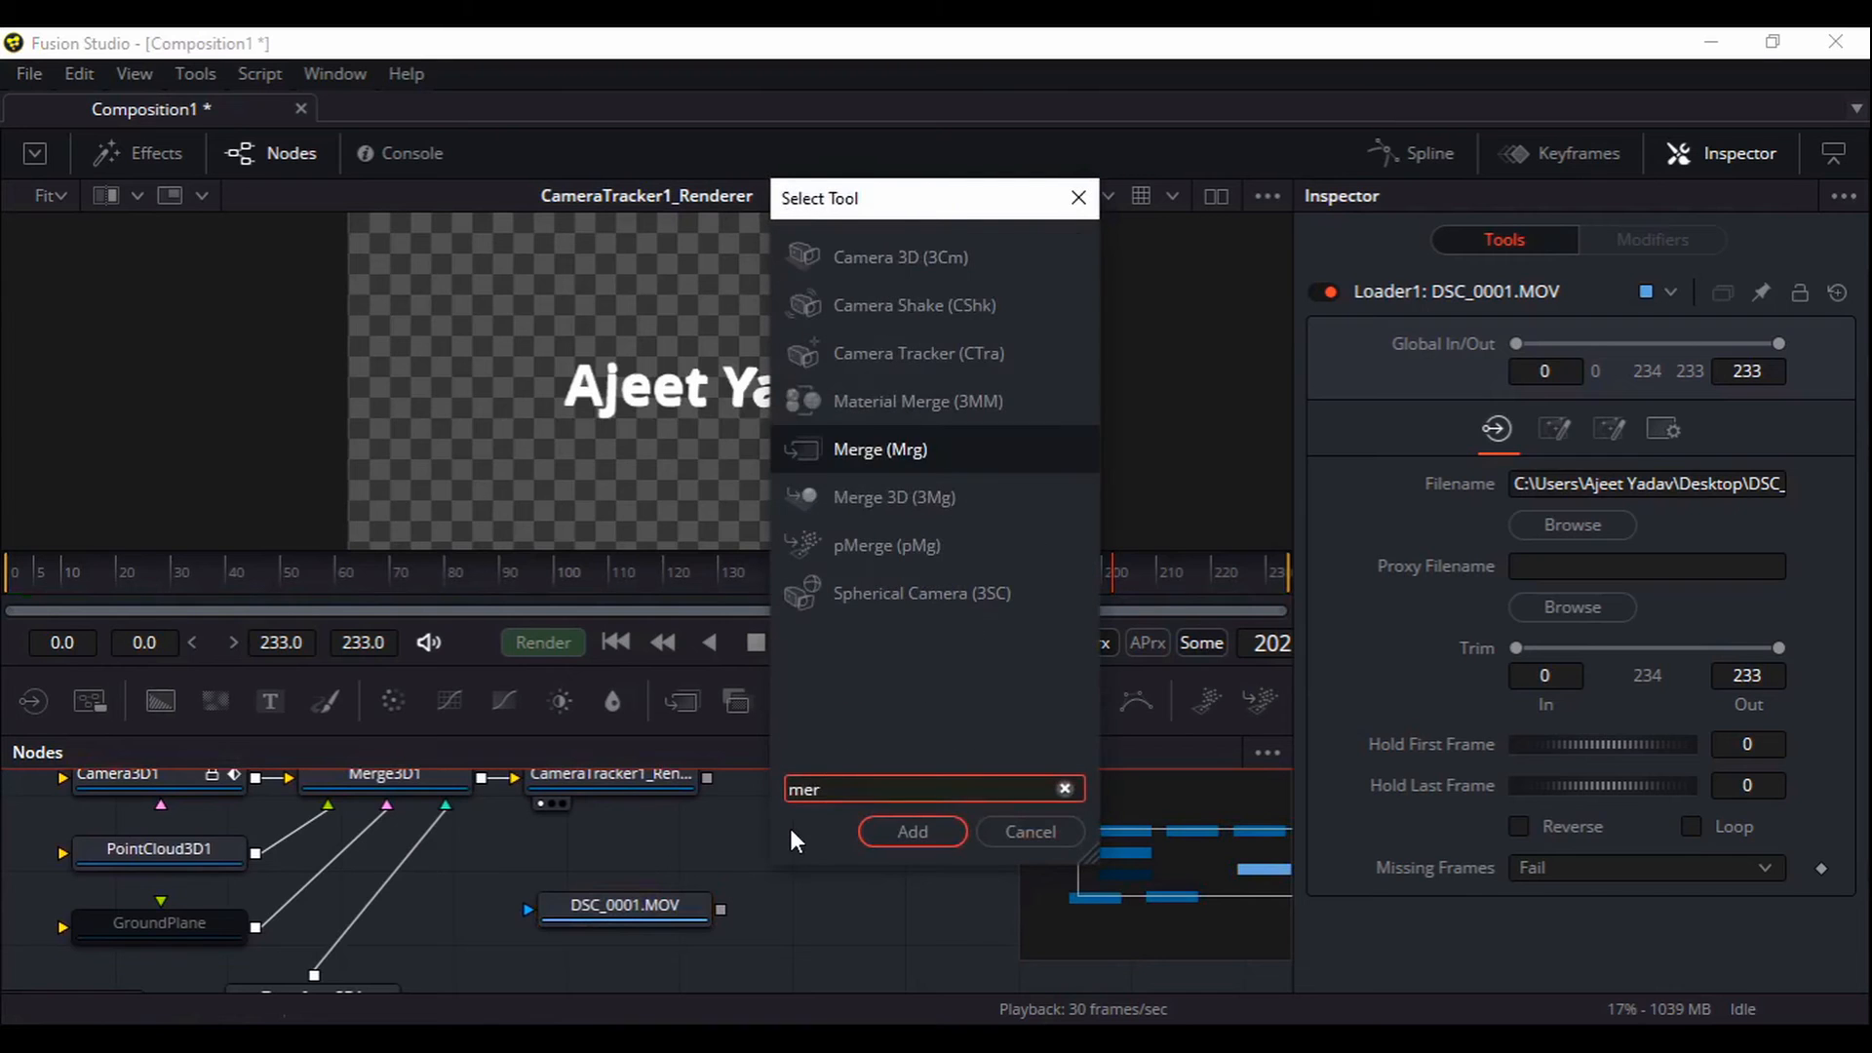
key(Return)
Wire CameraTracker1_Renderer into Merge1's Foreground and DSC_0001.MOV into its Background
drag(804, 903, 744, 940)
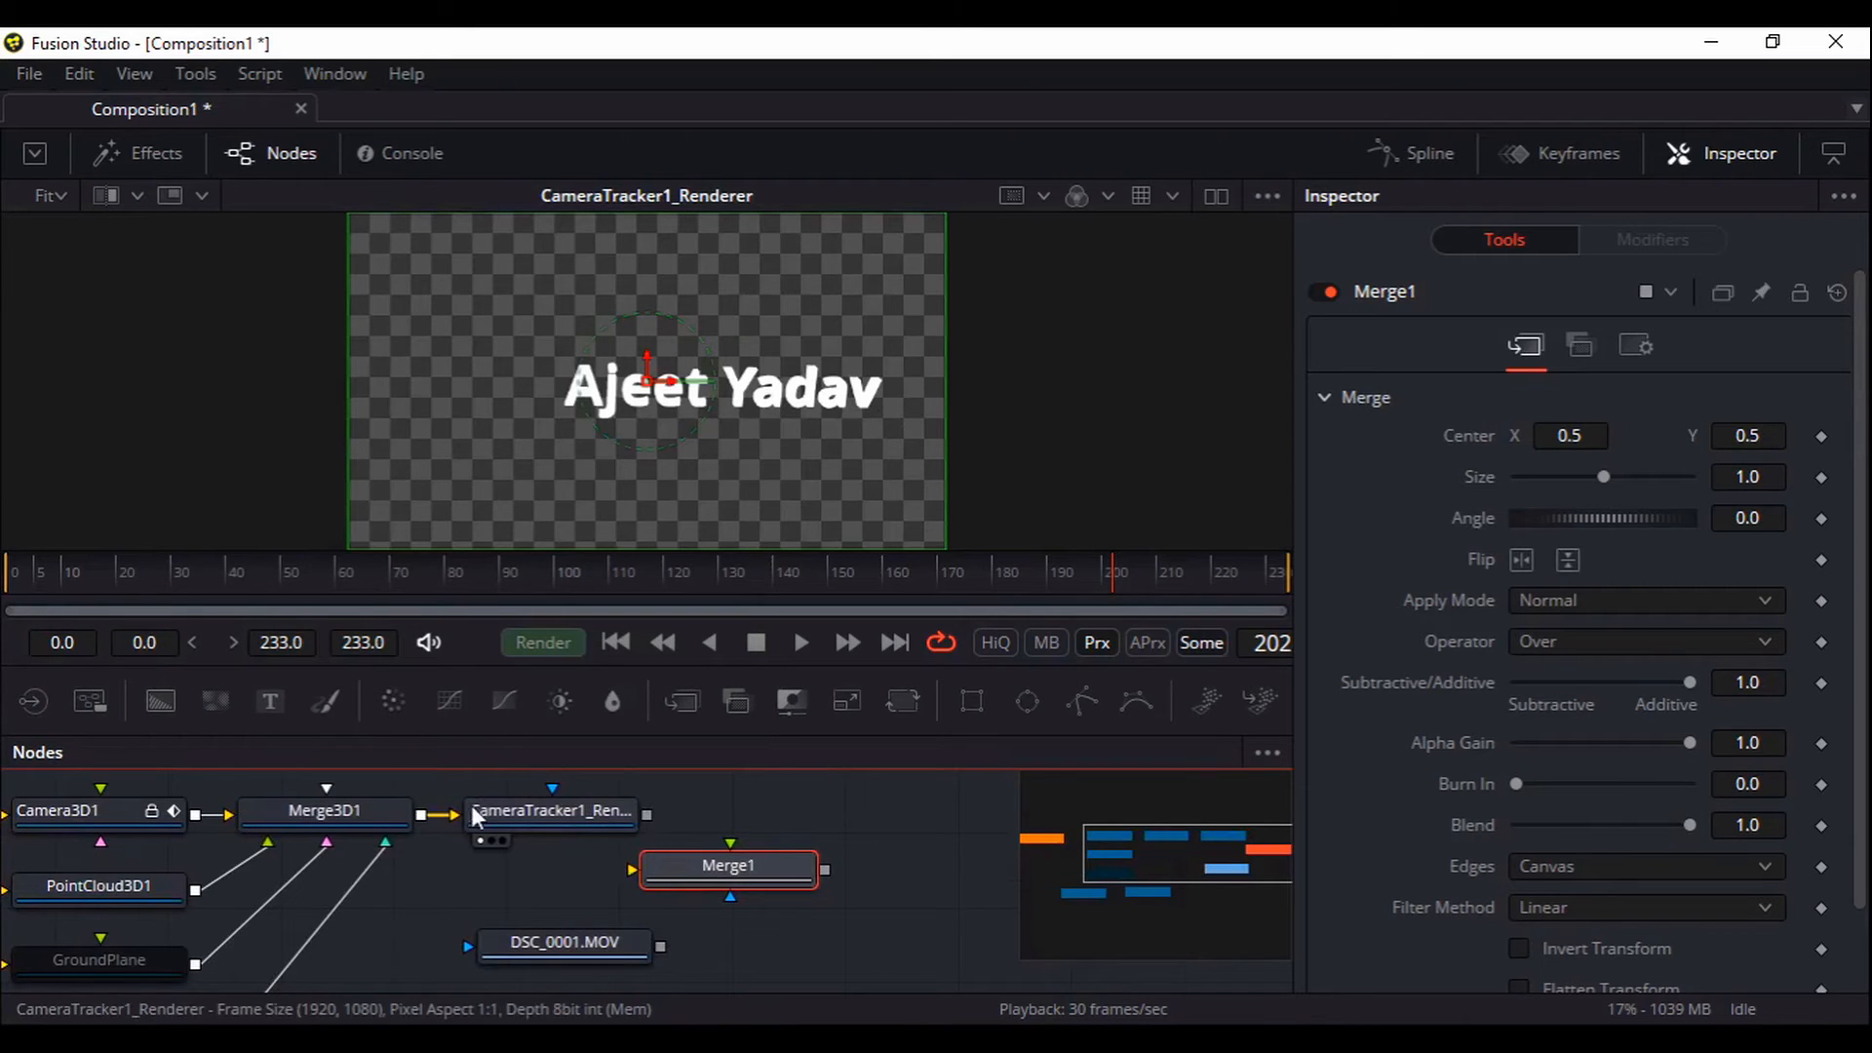
drag(648, 815, 723, 875)
click(777, 907)
drag(660, 947, 709, 880)
click(759, 896)
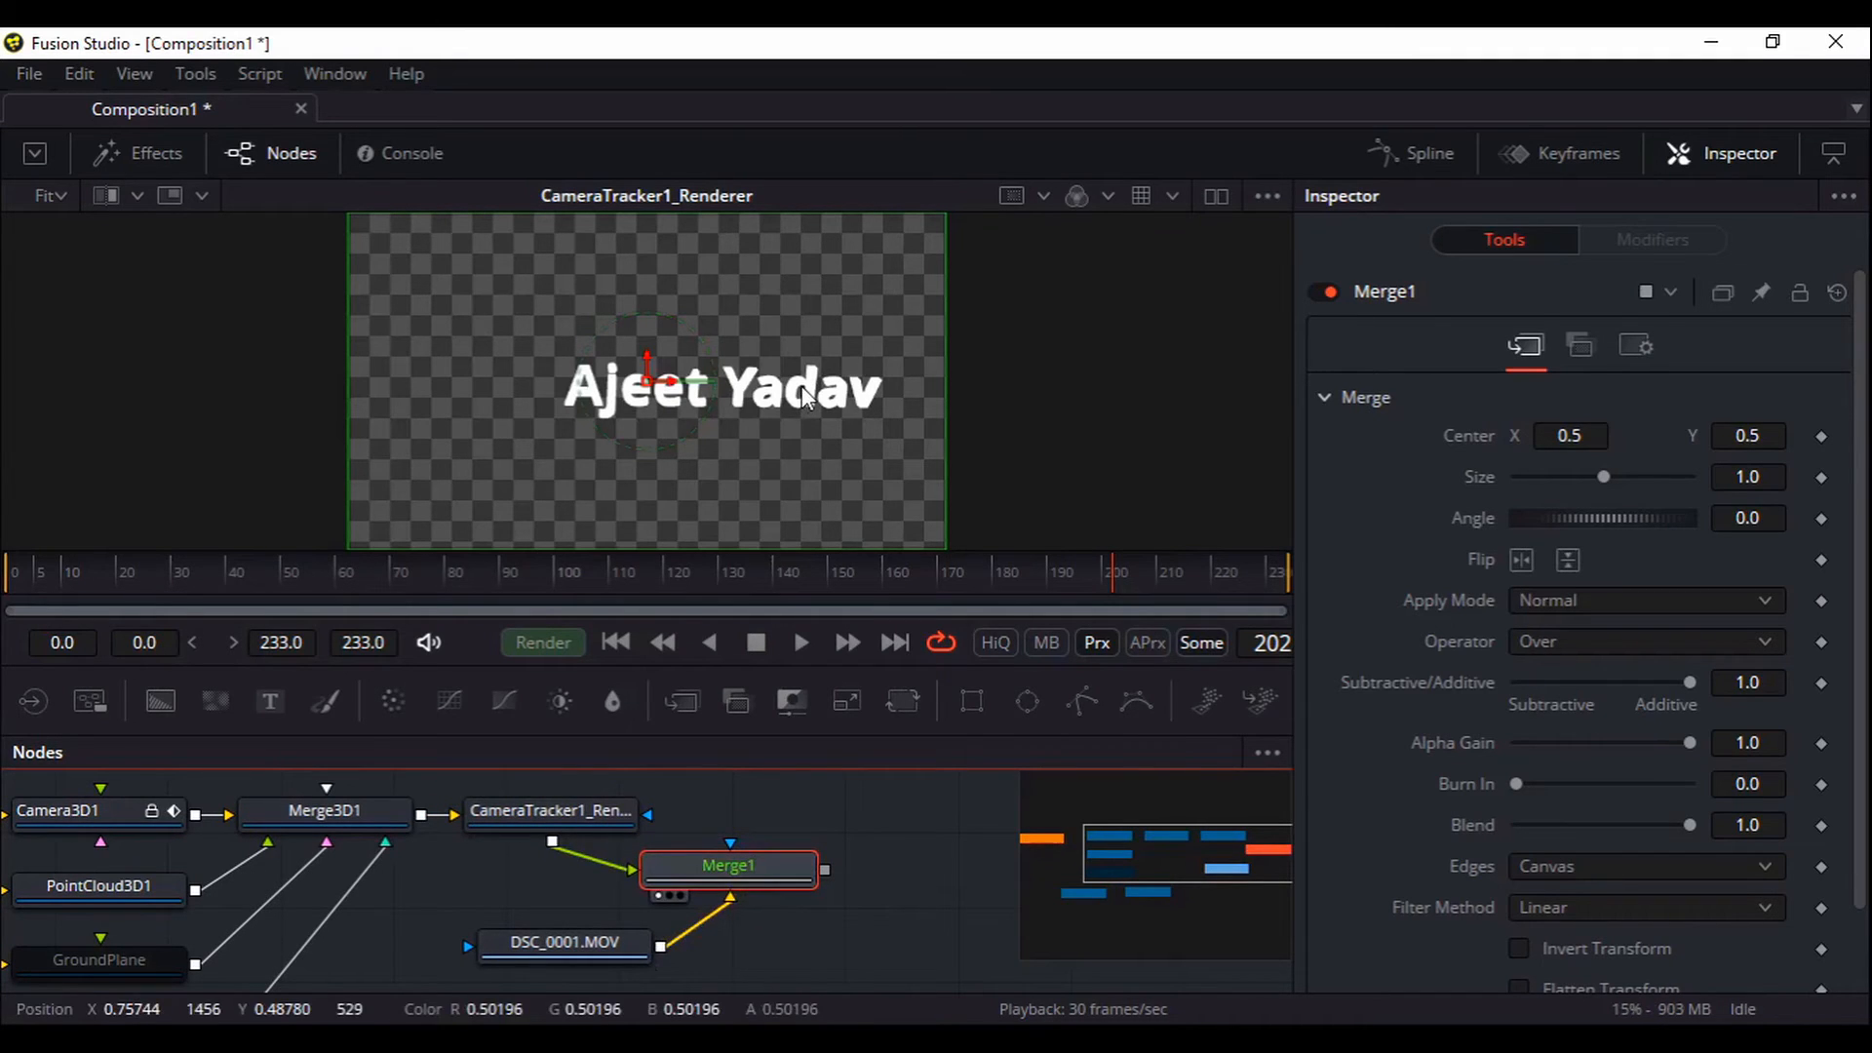
View Merge1 and play the composite from the start, stopping at frame 177
key(1)
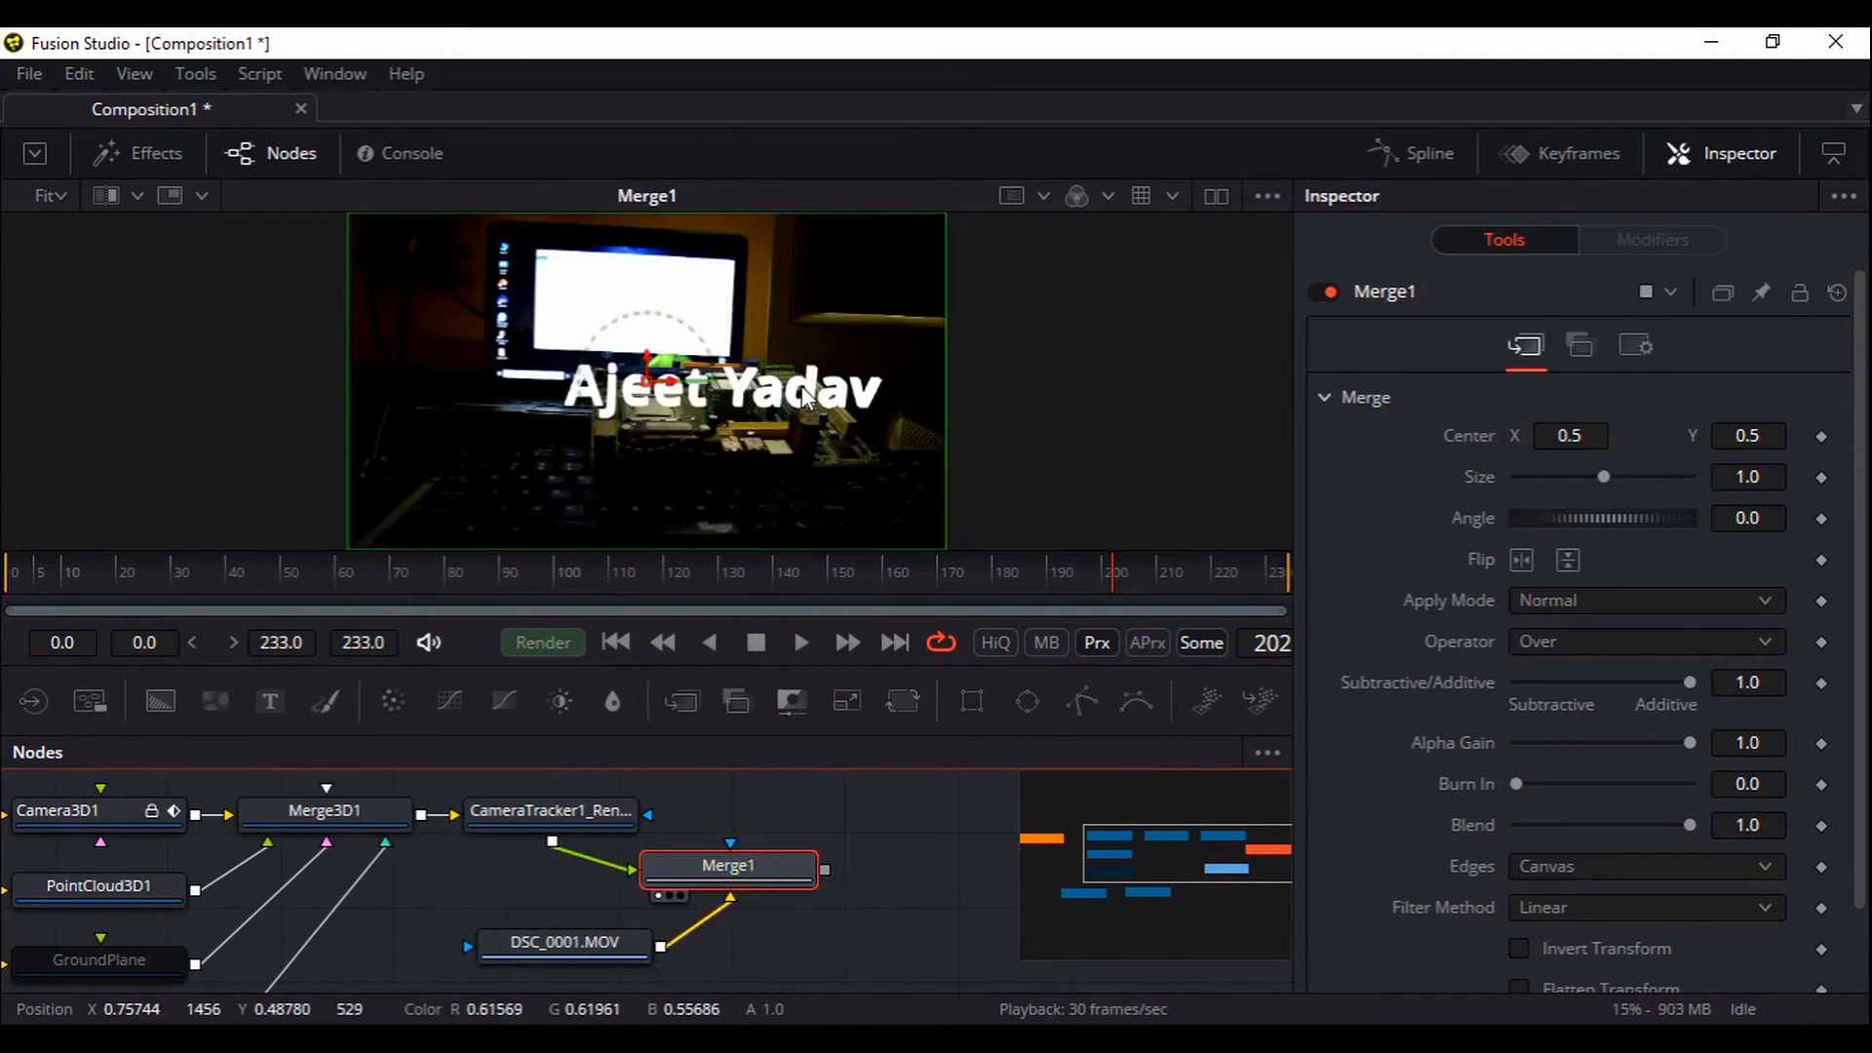
click(616, 641)
click(794, 643)
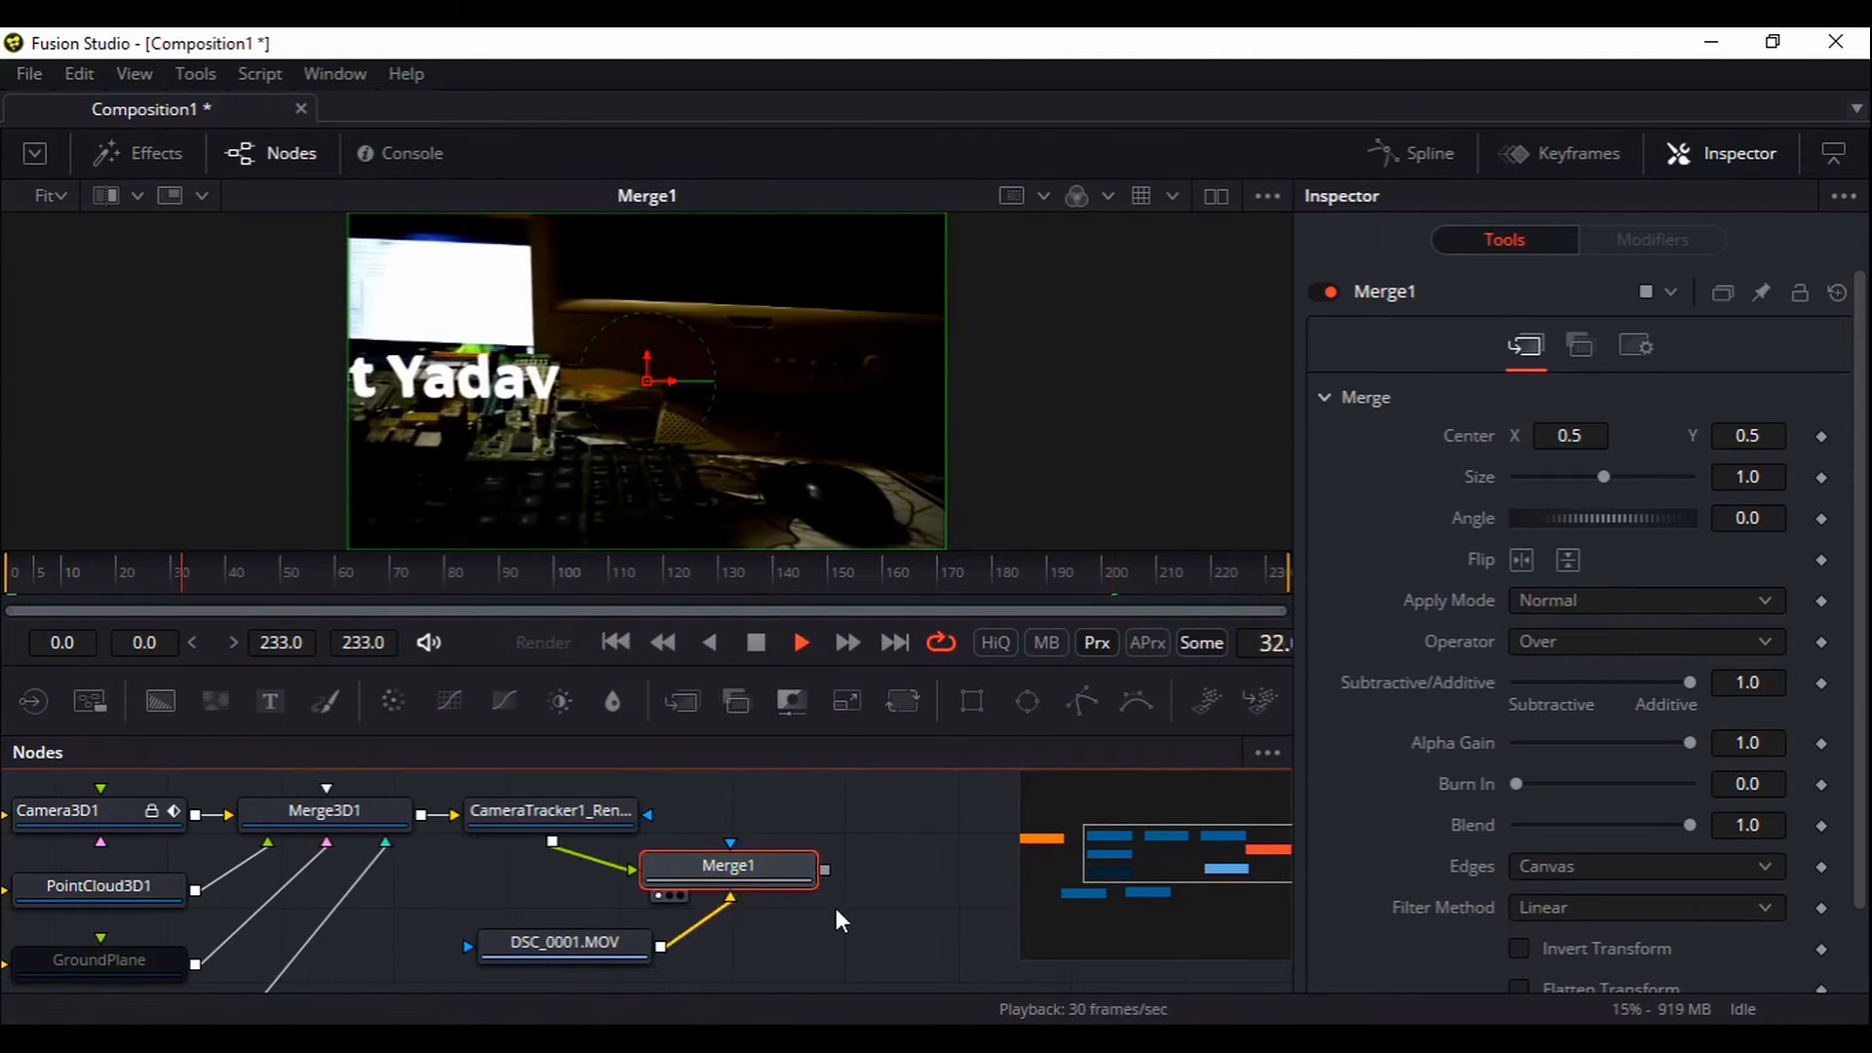
drag(836, 908, 865, 844)
drag(364, 890, 443, 921)
click(755, 642)
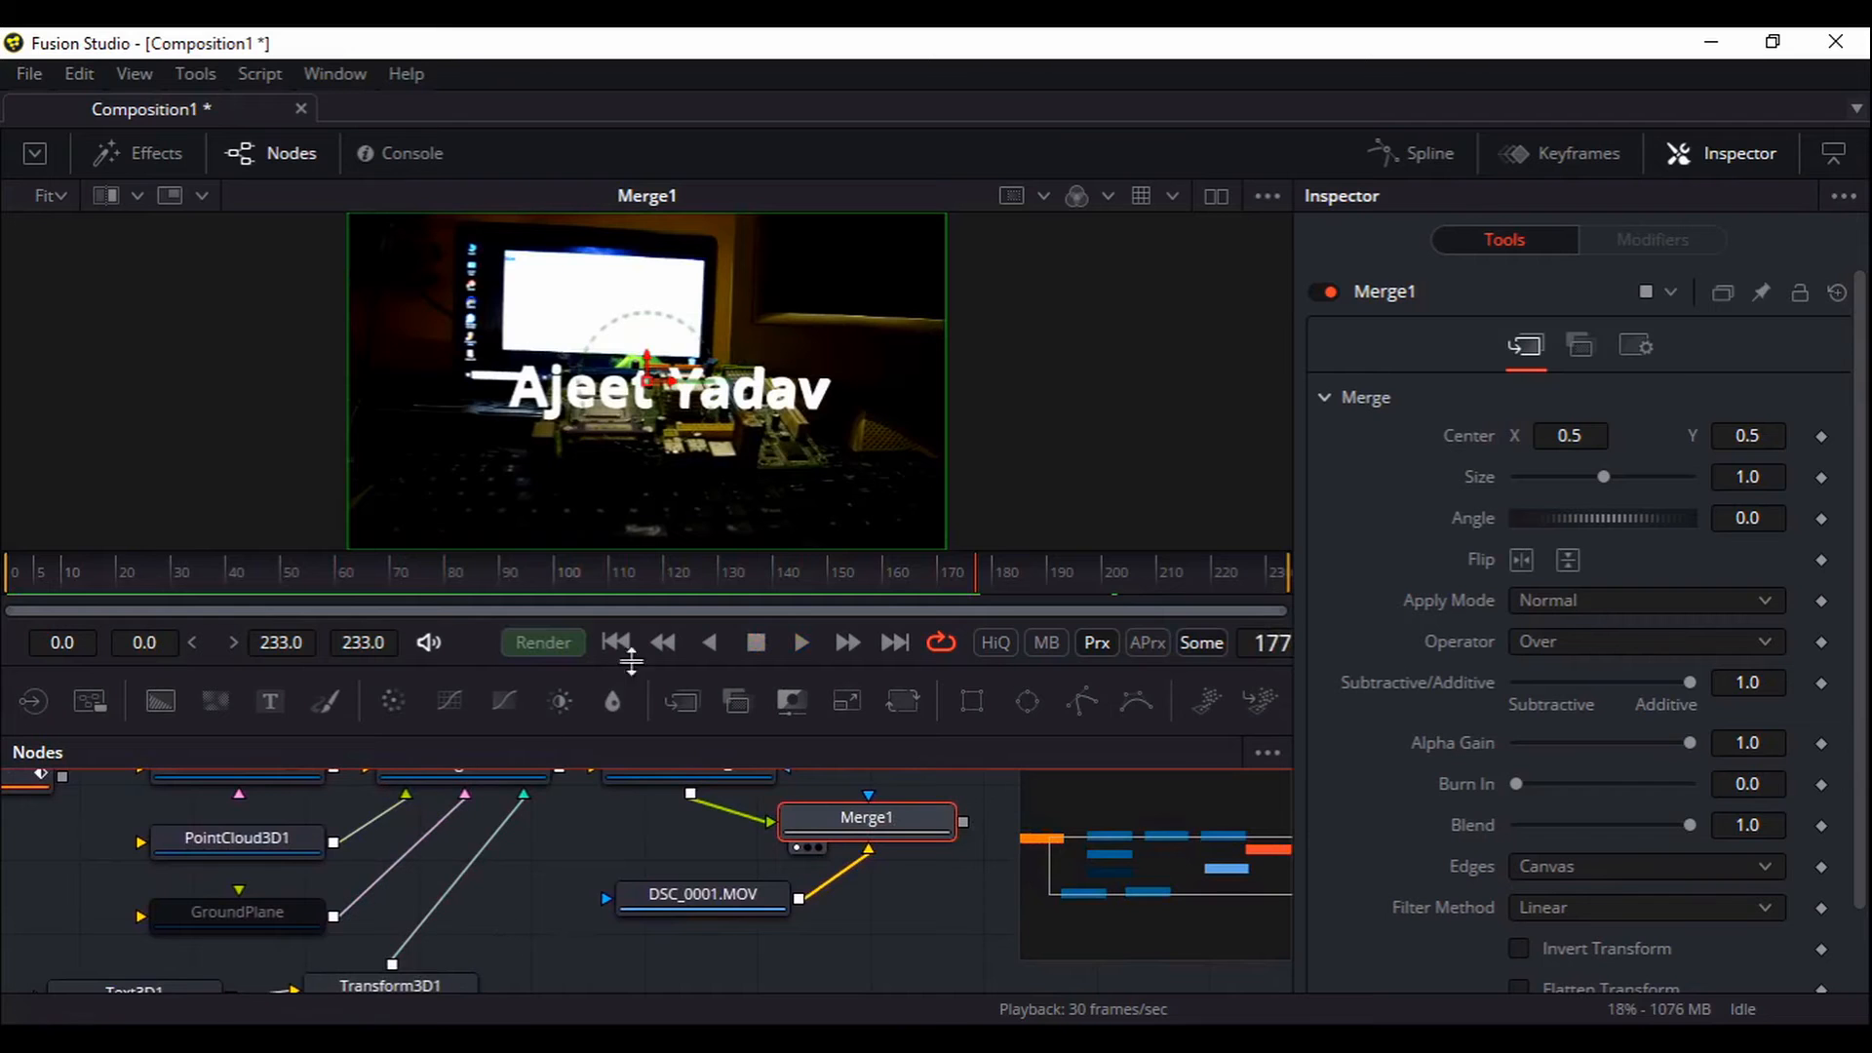
Enlarge the node graph and box-select the 3D scene nodes
drag(653, 553, 662, 447)
drag(616, 704, 763, 821)
drag(274, 667, 690, 870)
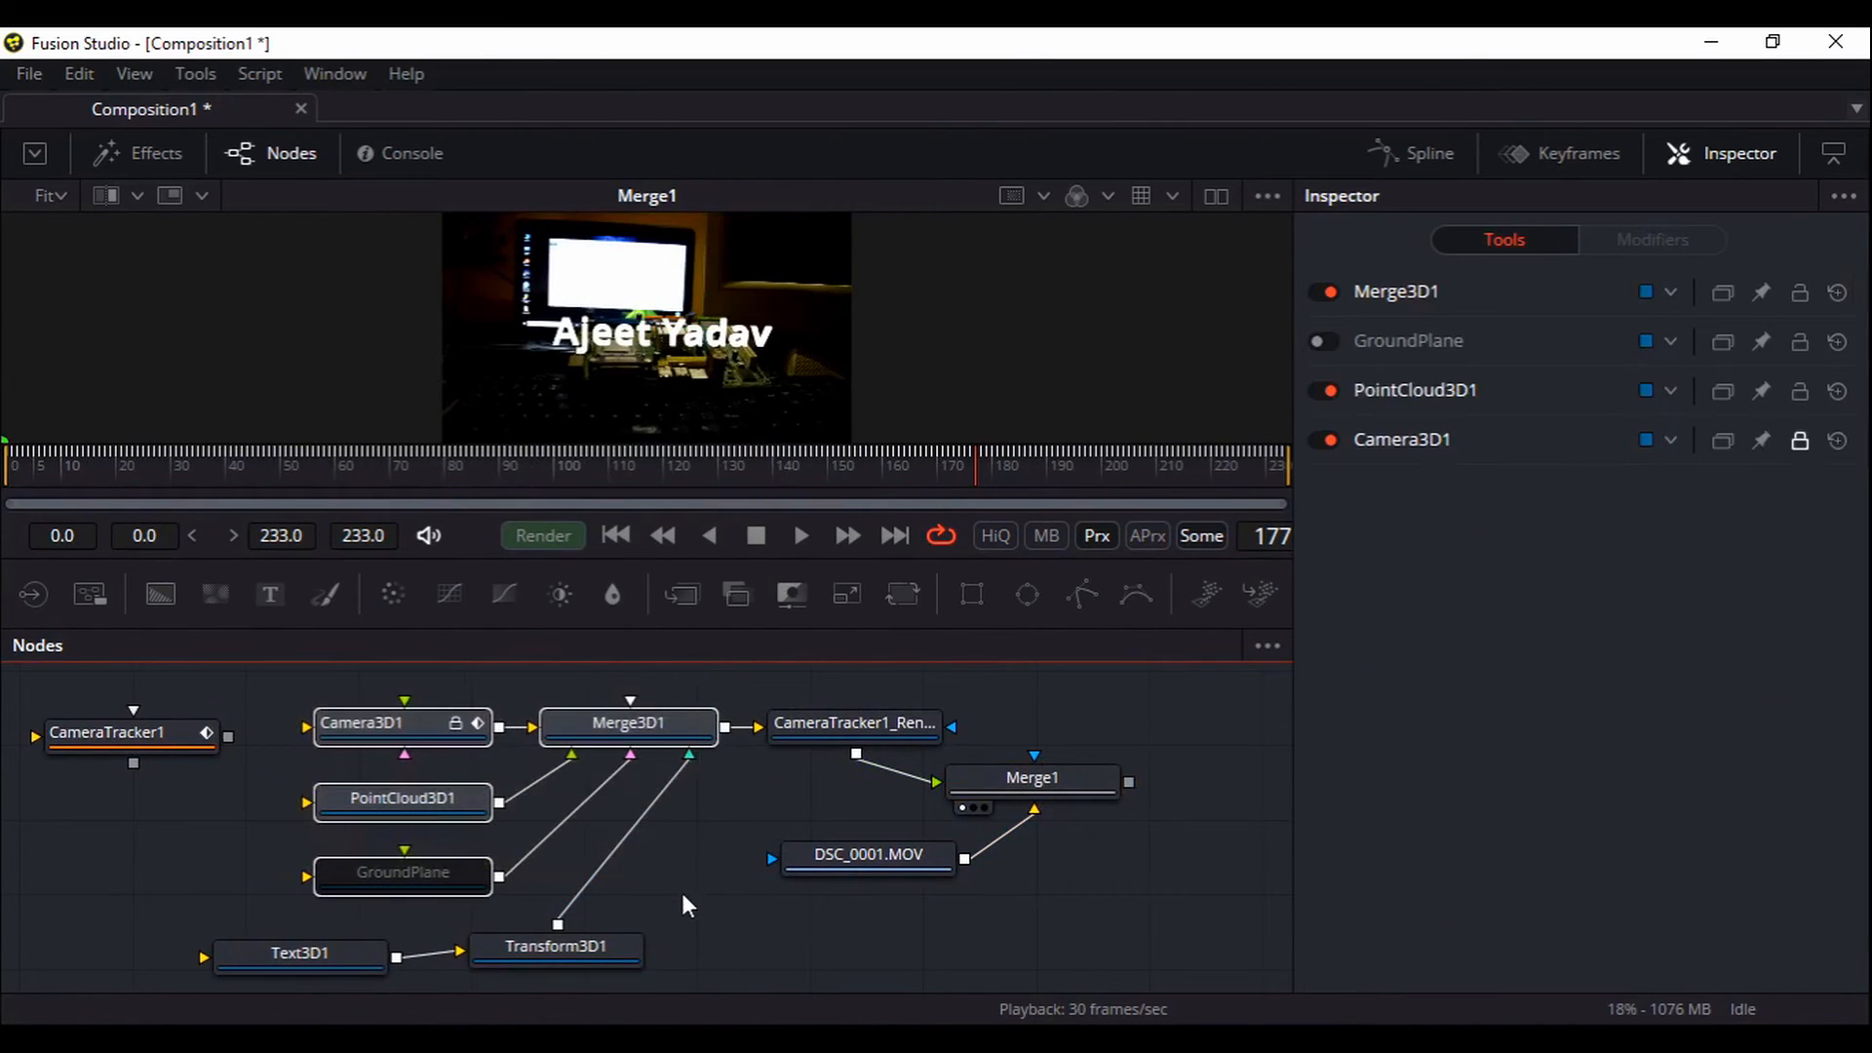
Group the selected 3D scene nodes around Merge3D1
click(680, 887)
drag(271, 686, 698, 887)
click(611, 726)
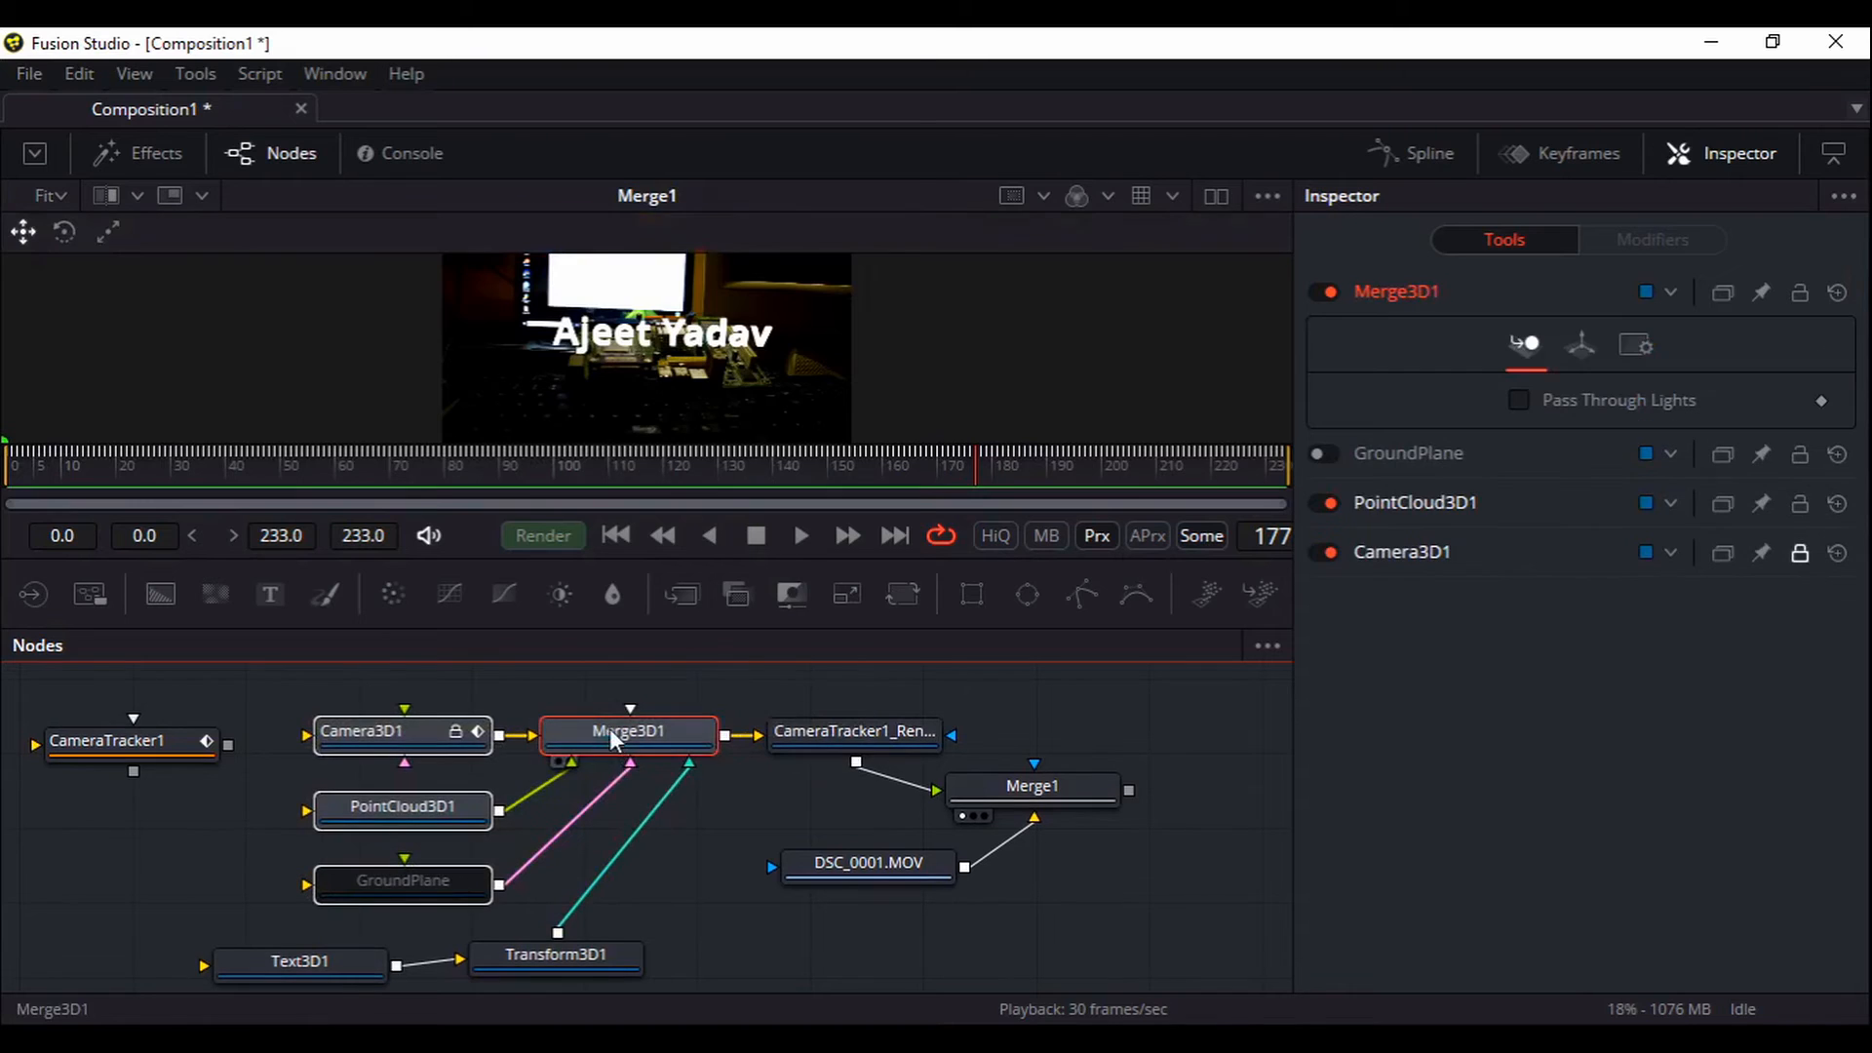
right_click(610, 729)
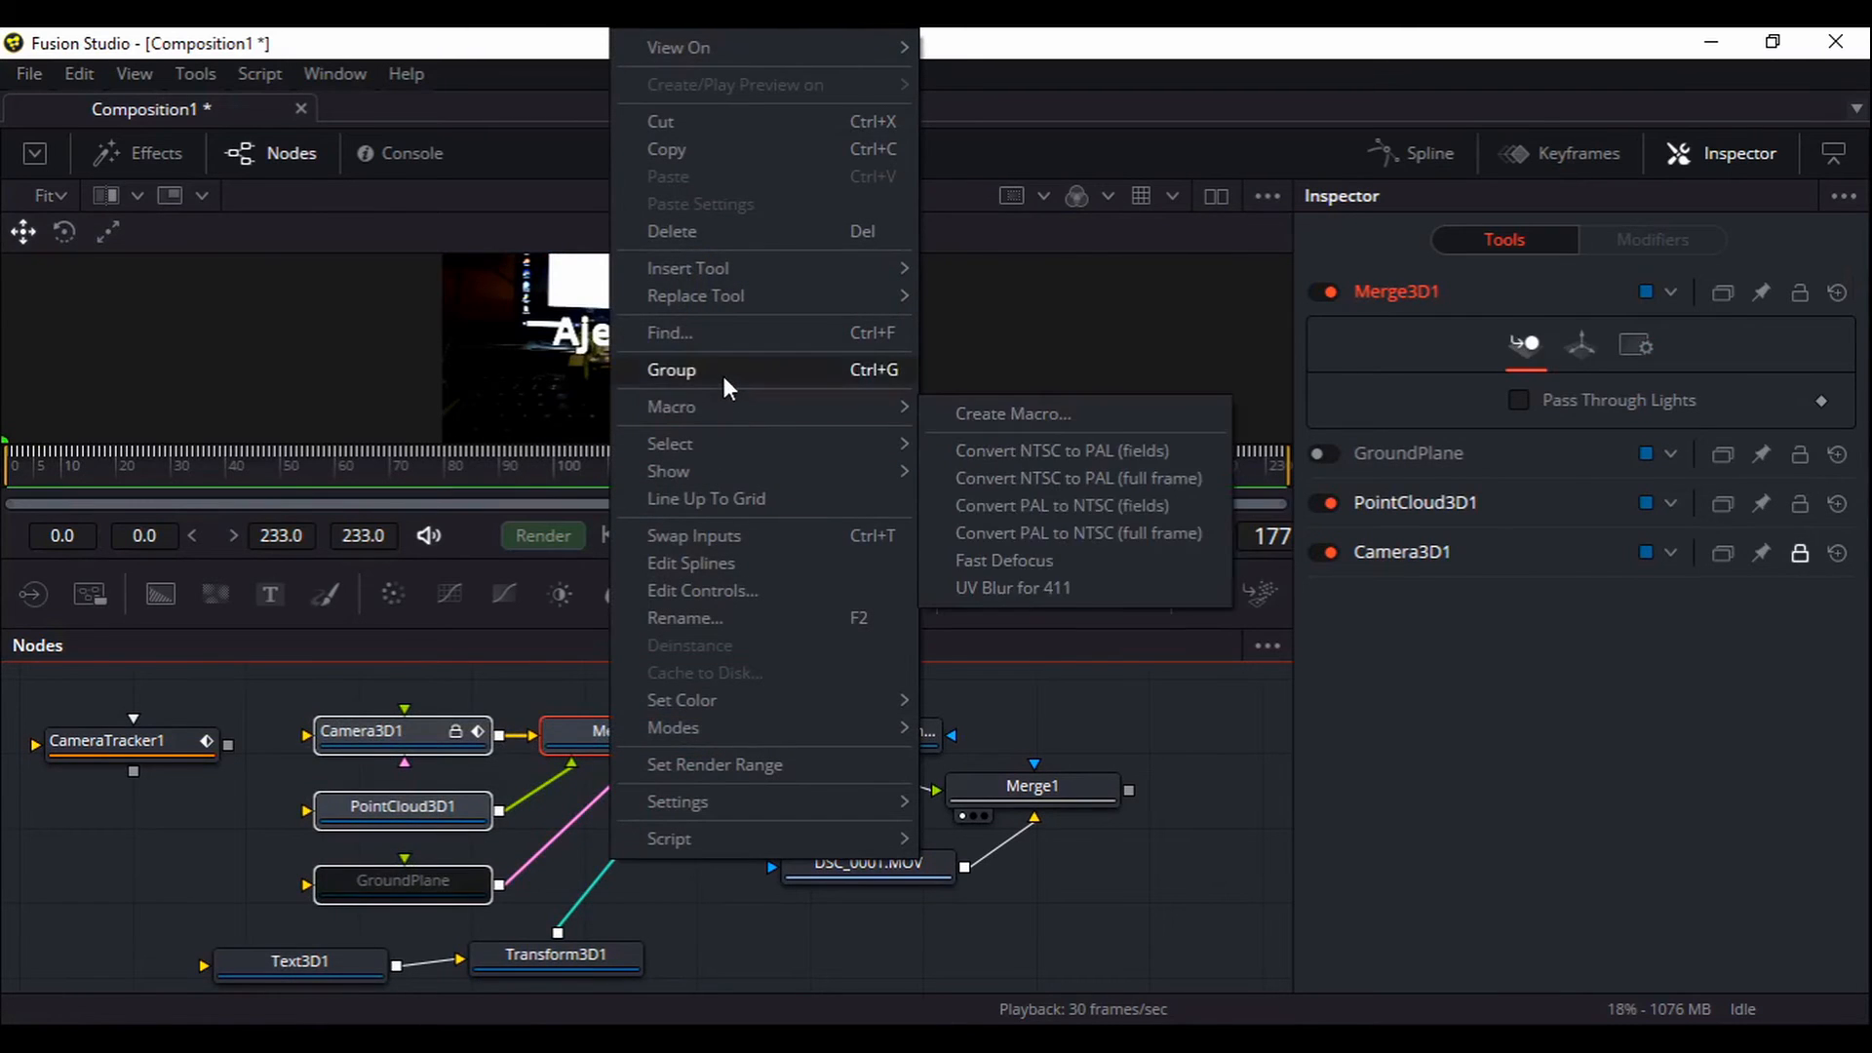
click(723, 380)
Ungroup Group1 and move Transform3D1, Text3D1 and CameraTracker1_Renderer beside the 3D nodes
drag(657, 852, 575, 840)
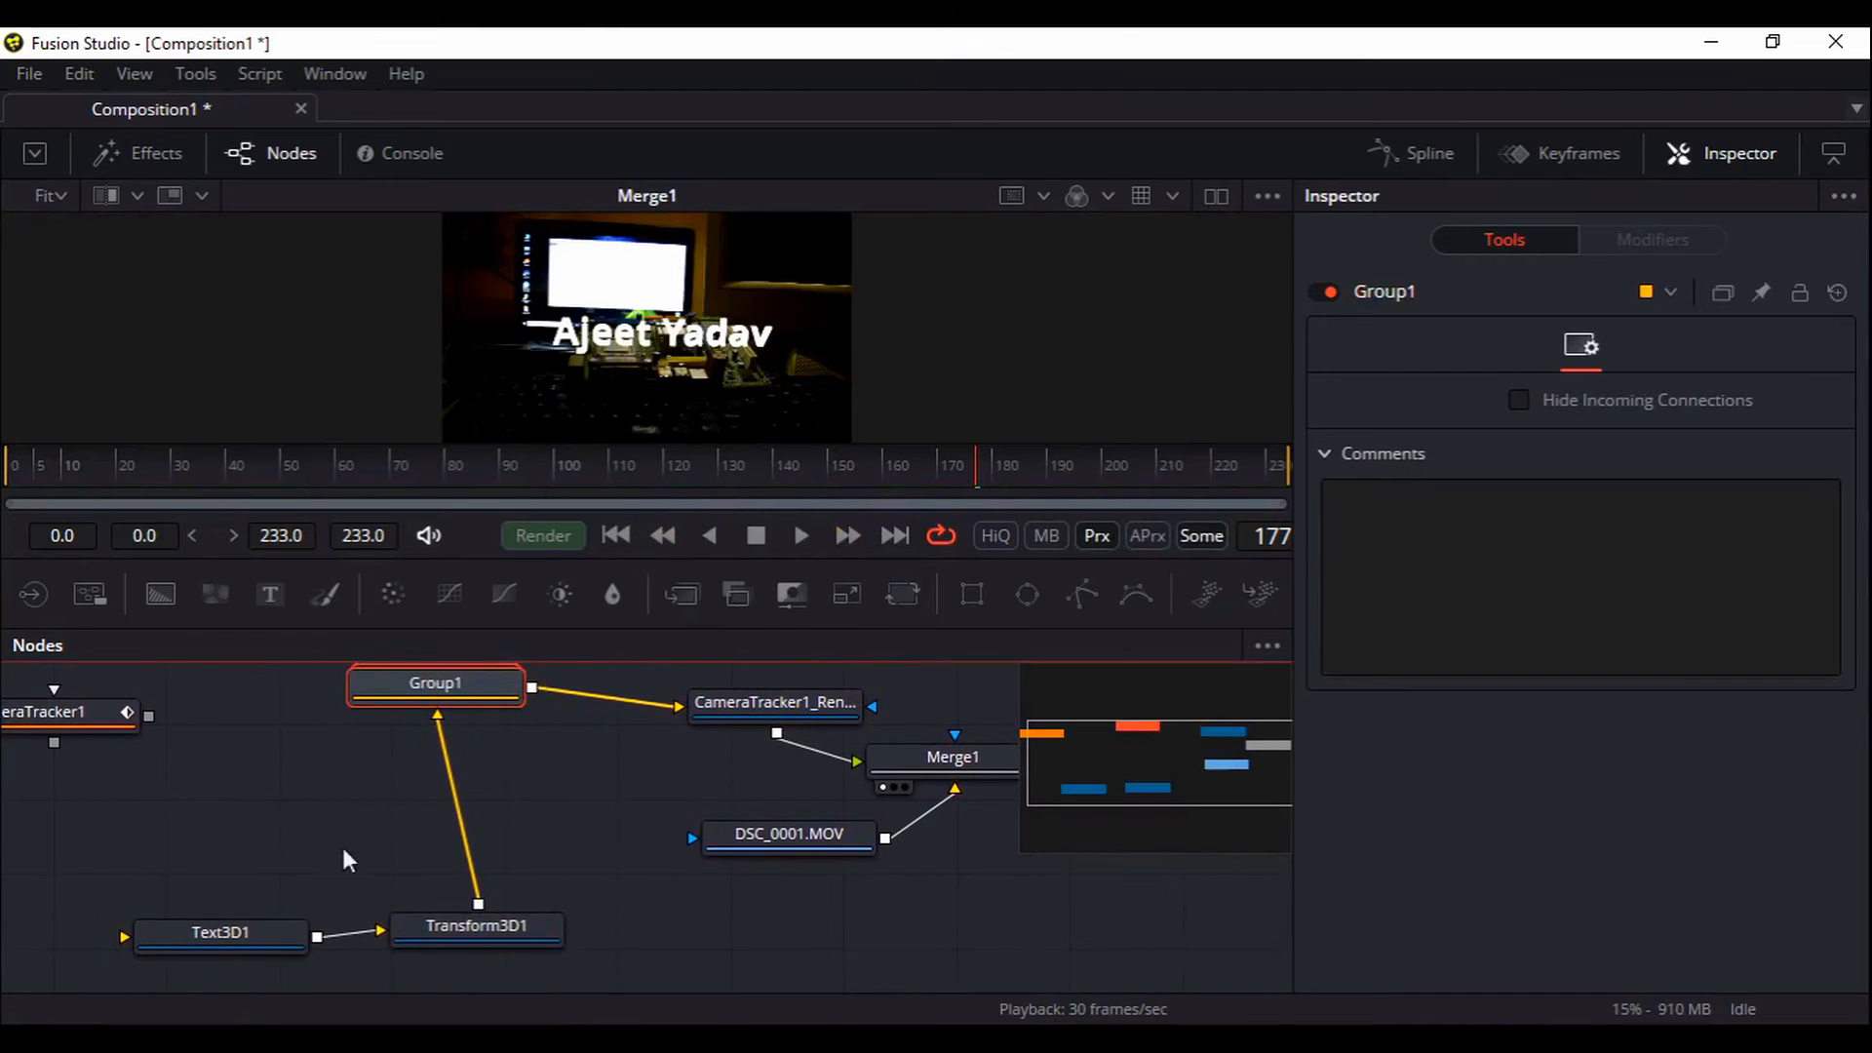
right_click(454, 690)
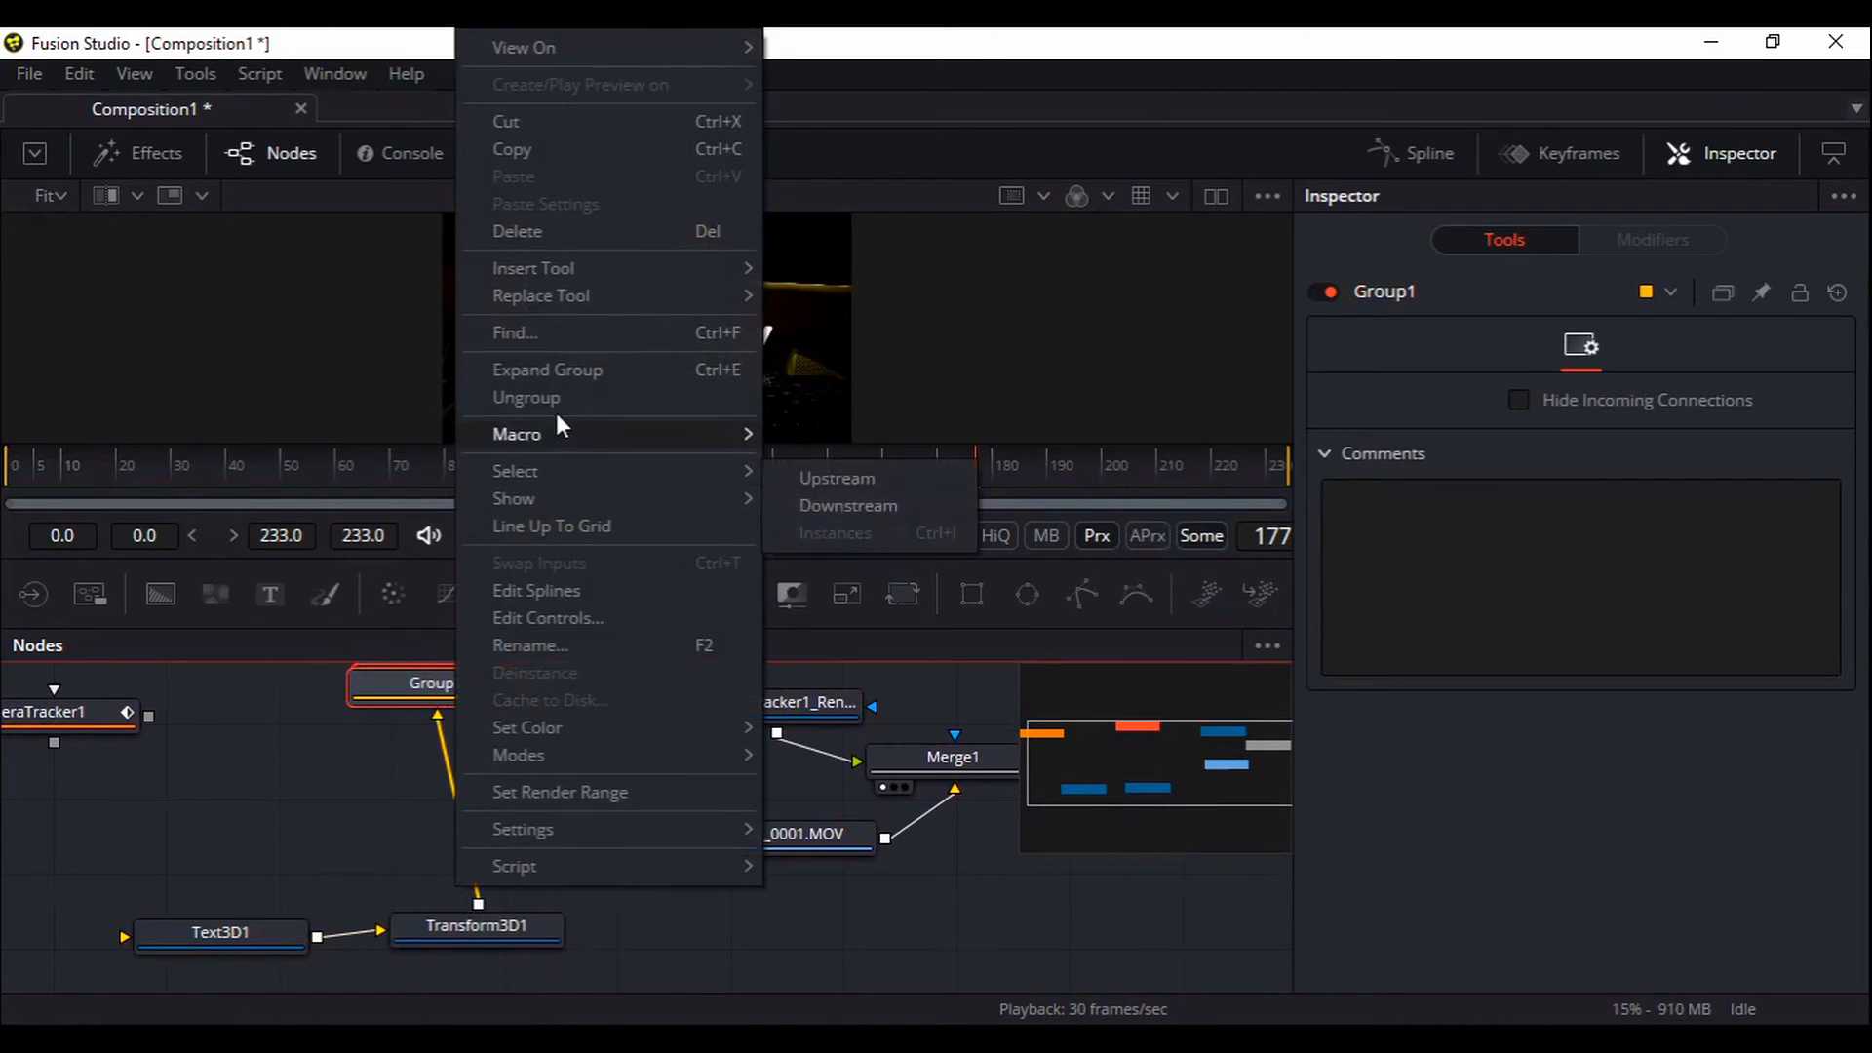
click(552, 402)
drag(547, 806, 608, 844)
drag(546, 928, 571, 815)
drag(296, 947, 365, 876)
drag(672, 780, 664, 885)
drag(820, 810, 833, 716)
drag(752, 875, 828, 871)
Group all six 3D nodes including the text into Group1 and tidy the surrounding nodes
drag(293, 667, 700, 984)
right_click(685, 717)
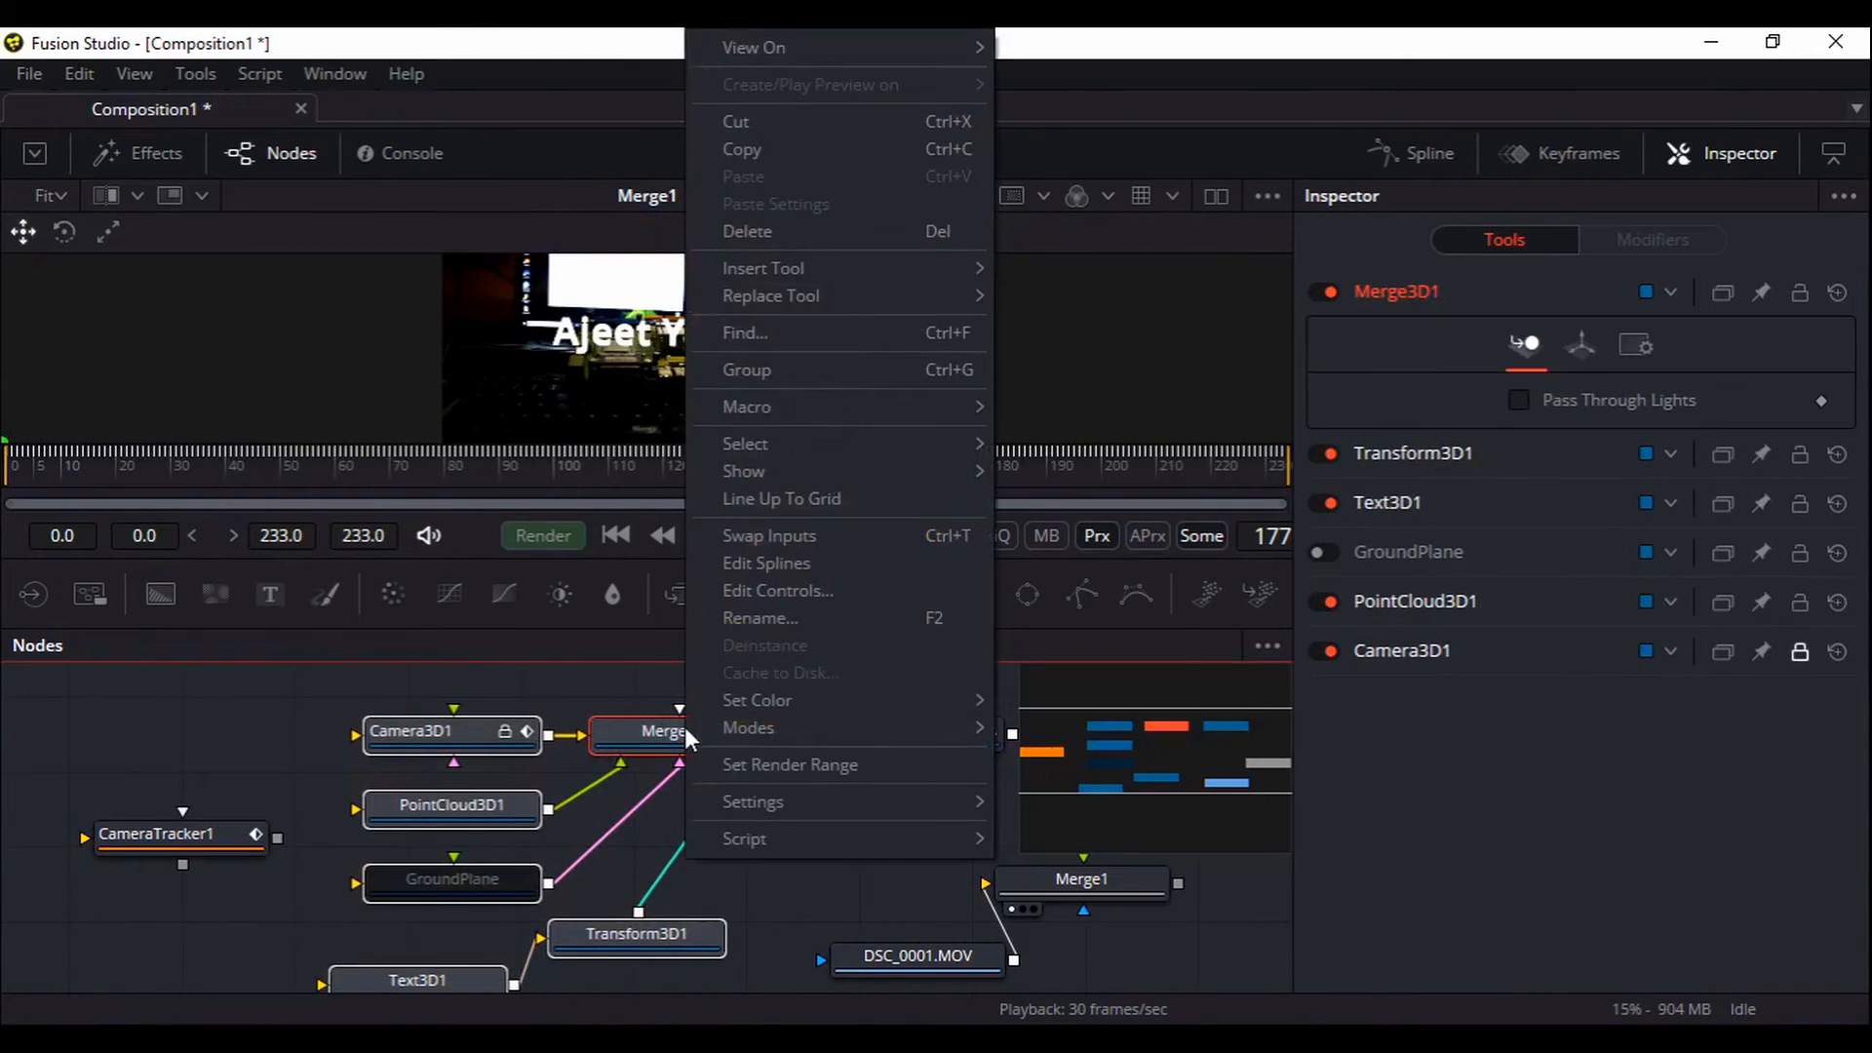
click(782, 376)
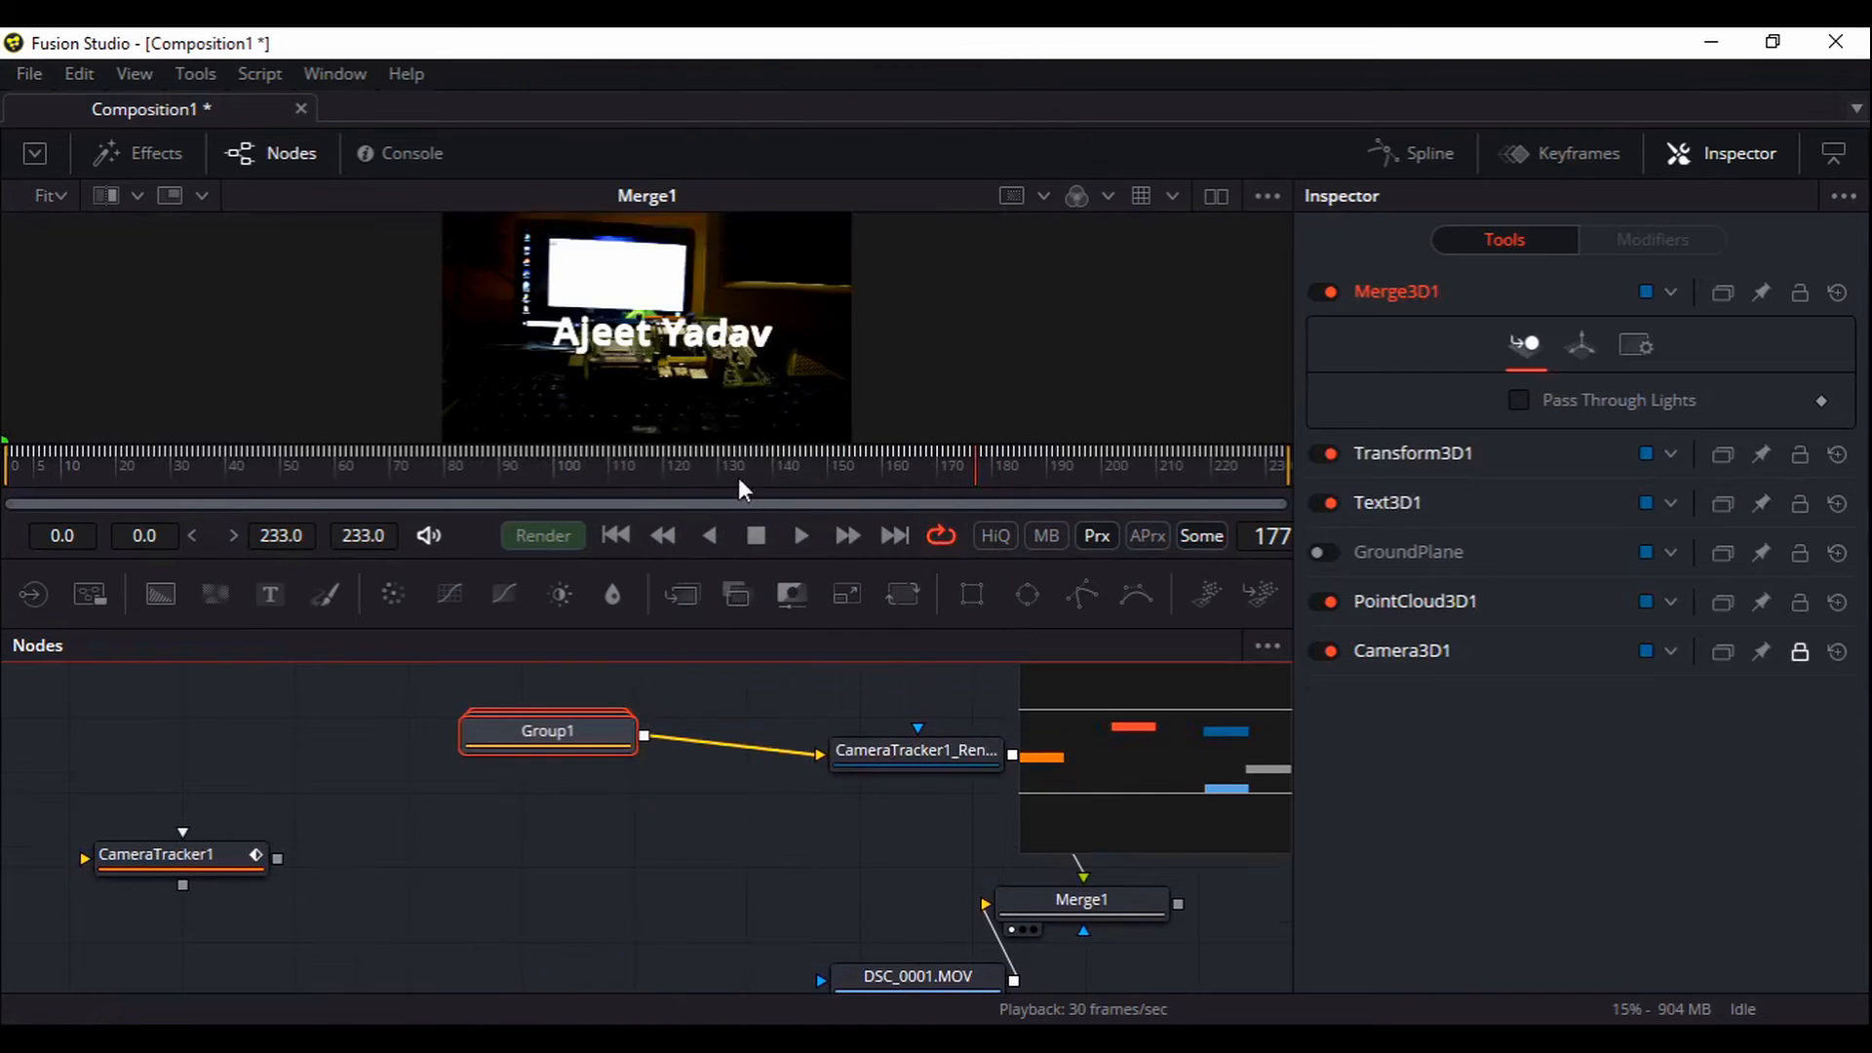
drag(649, 866, 502, 815)
drag(410, 683, 372, 743)
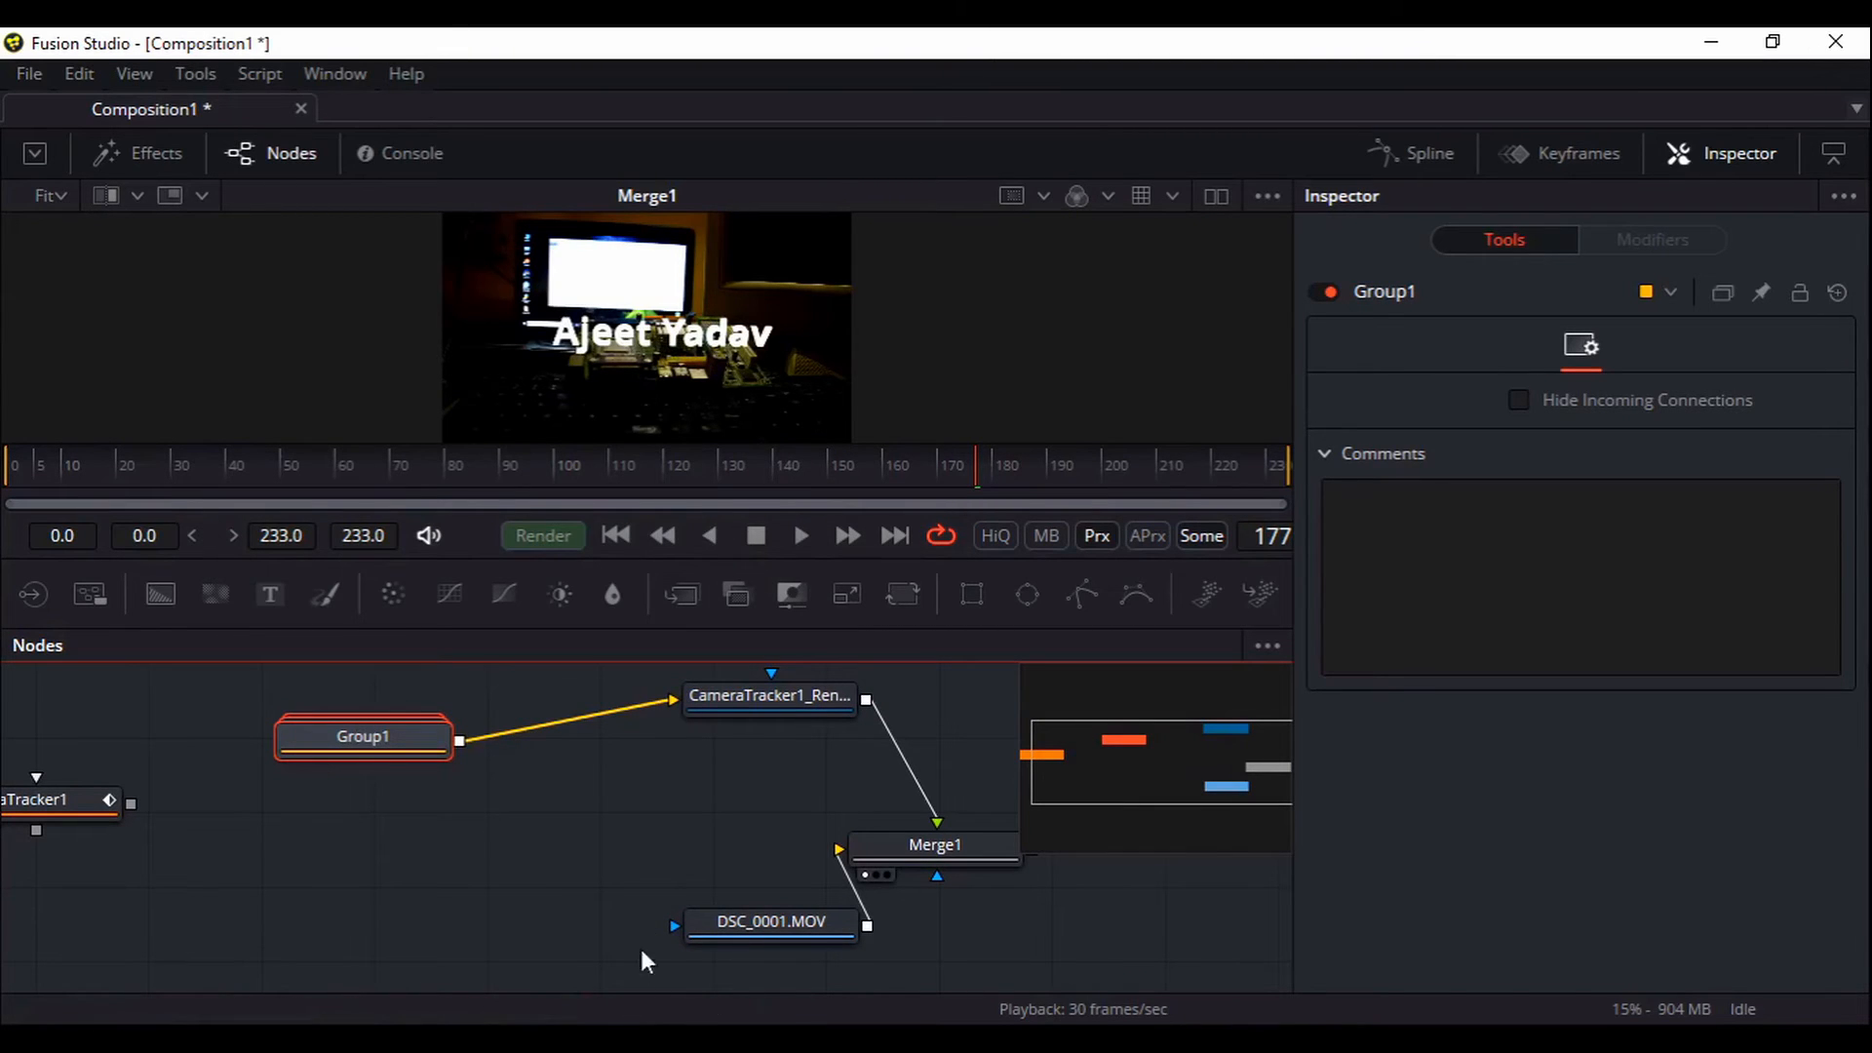
drag(731, 926, 542, 908)
drag(168, 797, 224, 791)
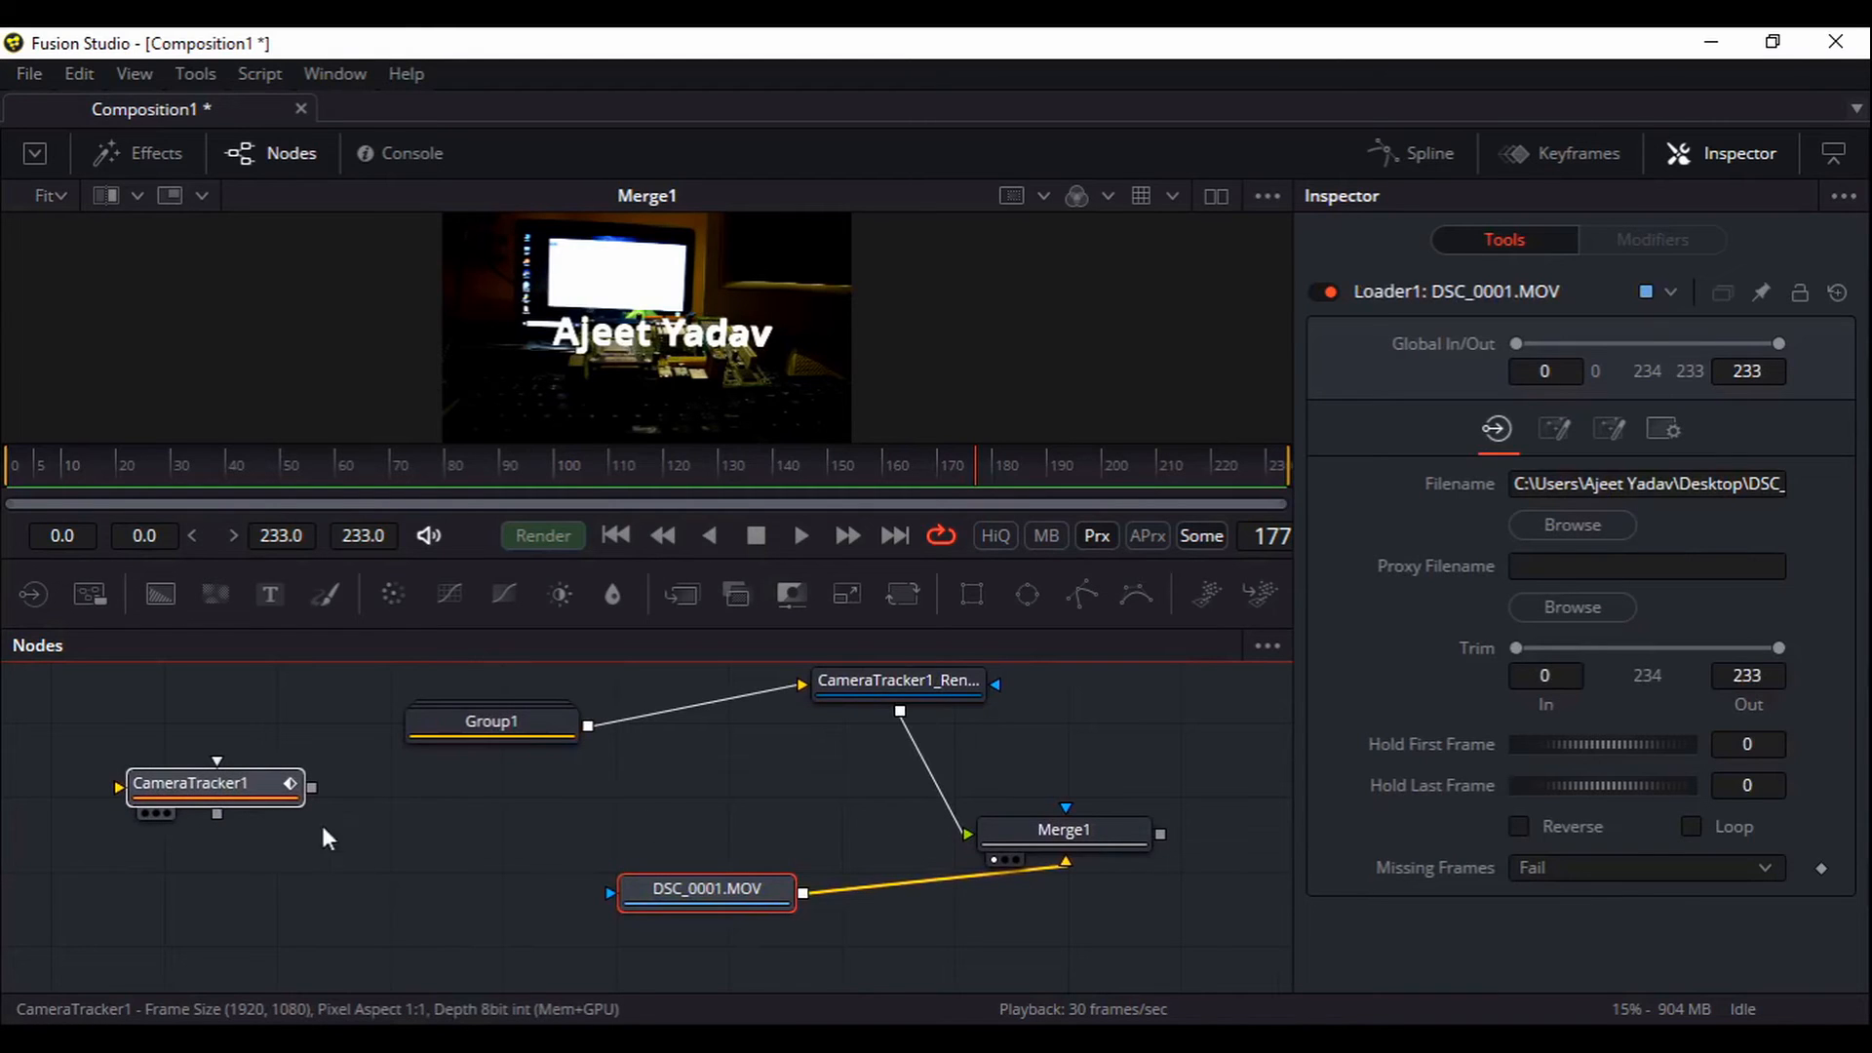
Inspect the settings of CameraTracker1, CameraTracker1_Renderer and Merge1
ctrl+click(711, 889)
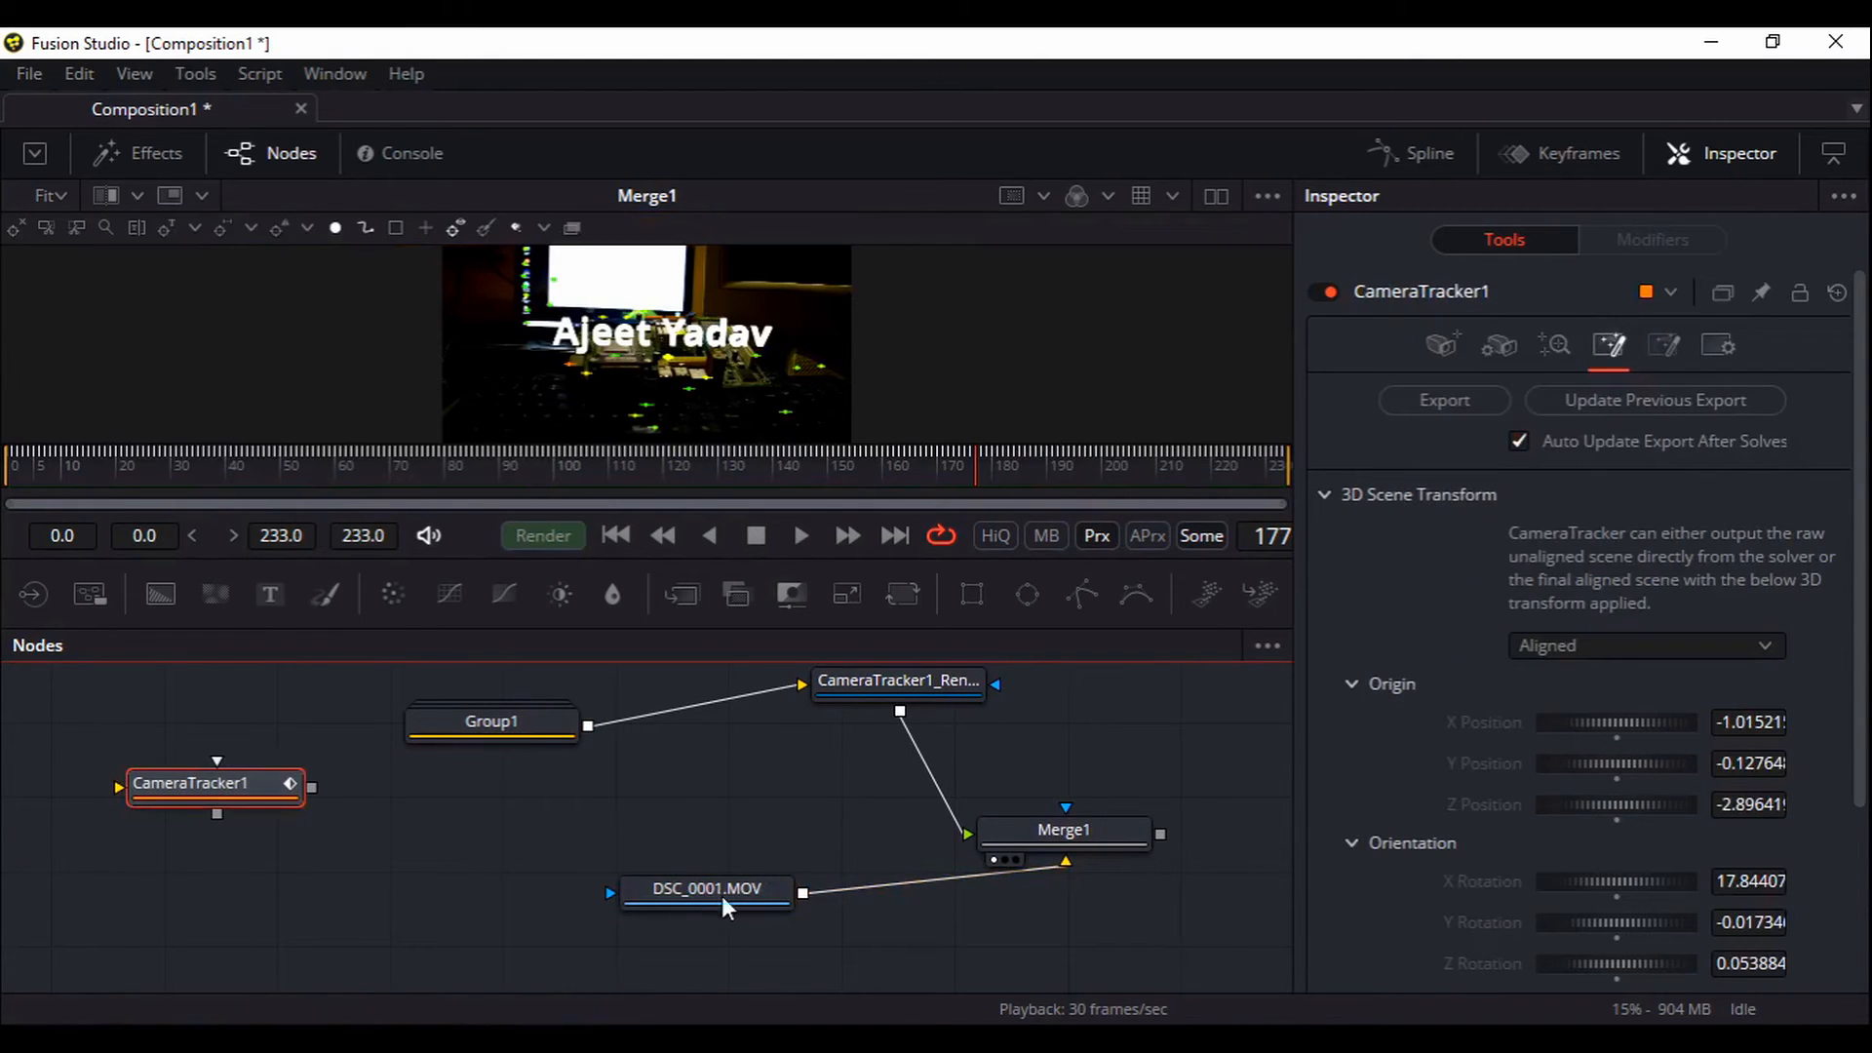
drag(821, 819, 768, 873)
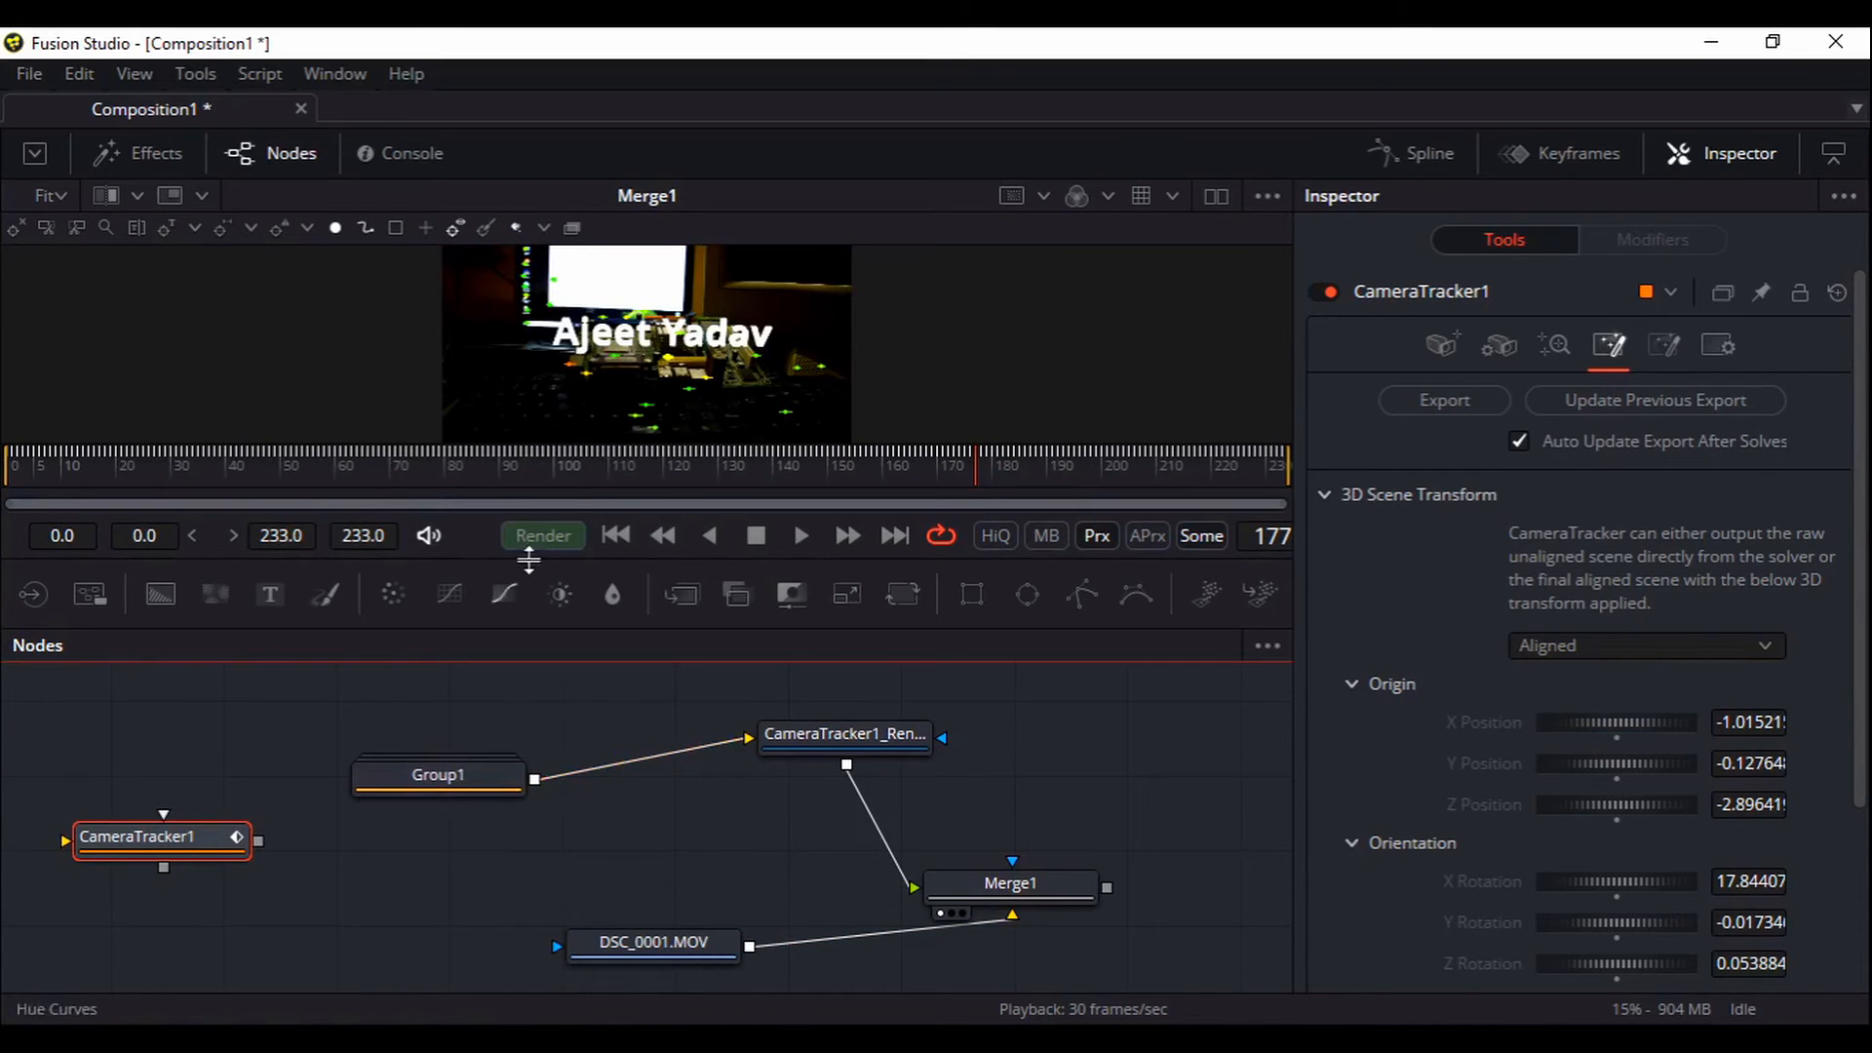
drag(686, 839, 625, 819)
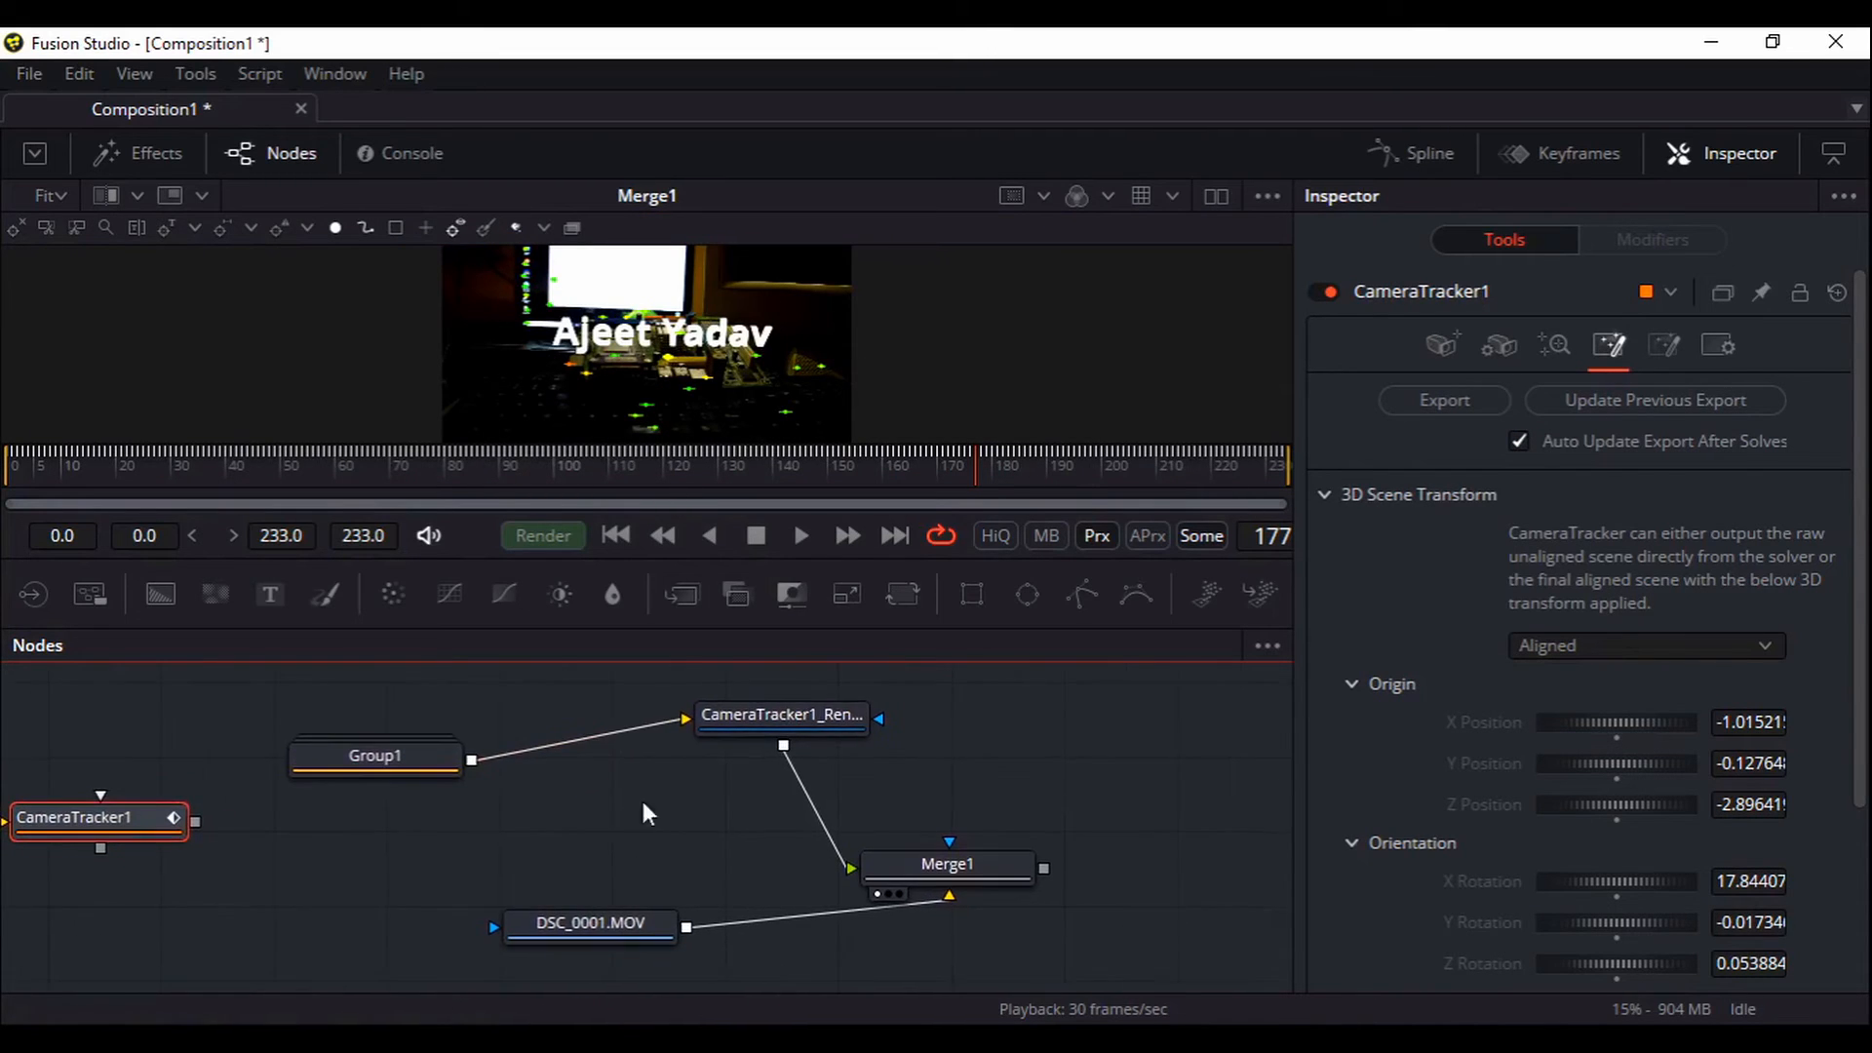
click(687, 747)
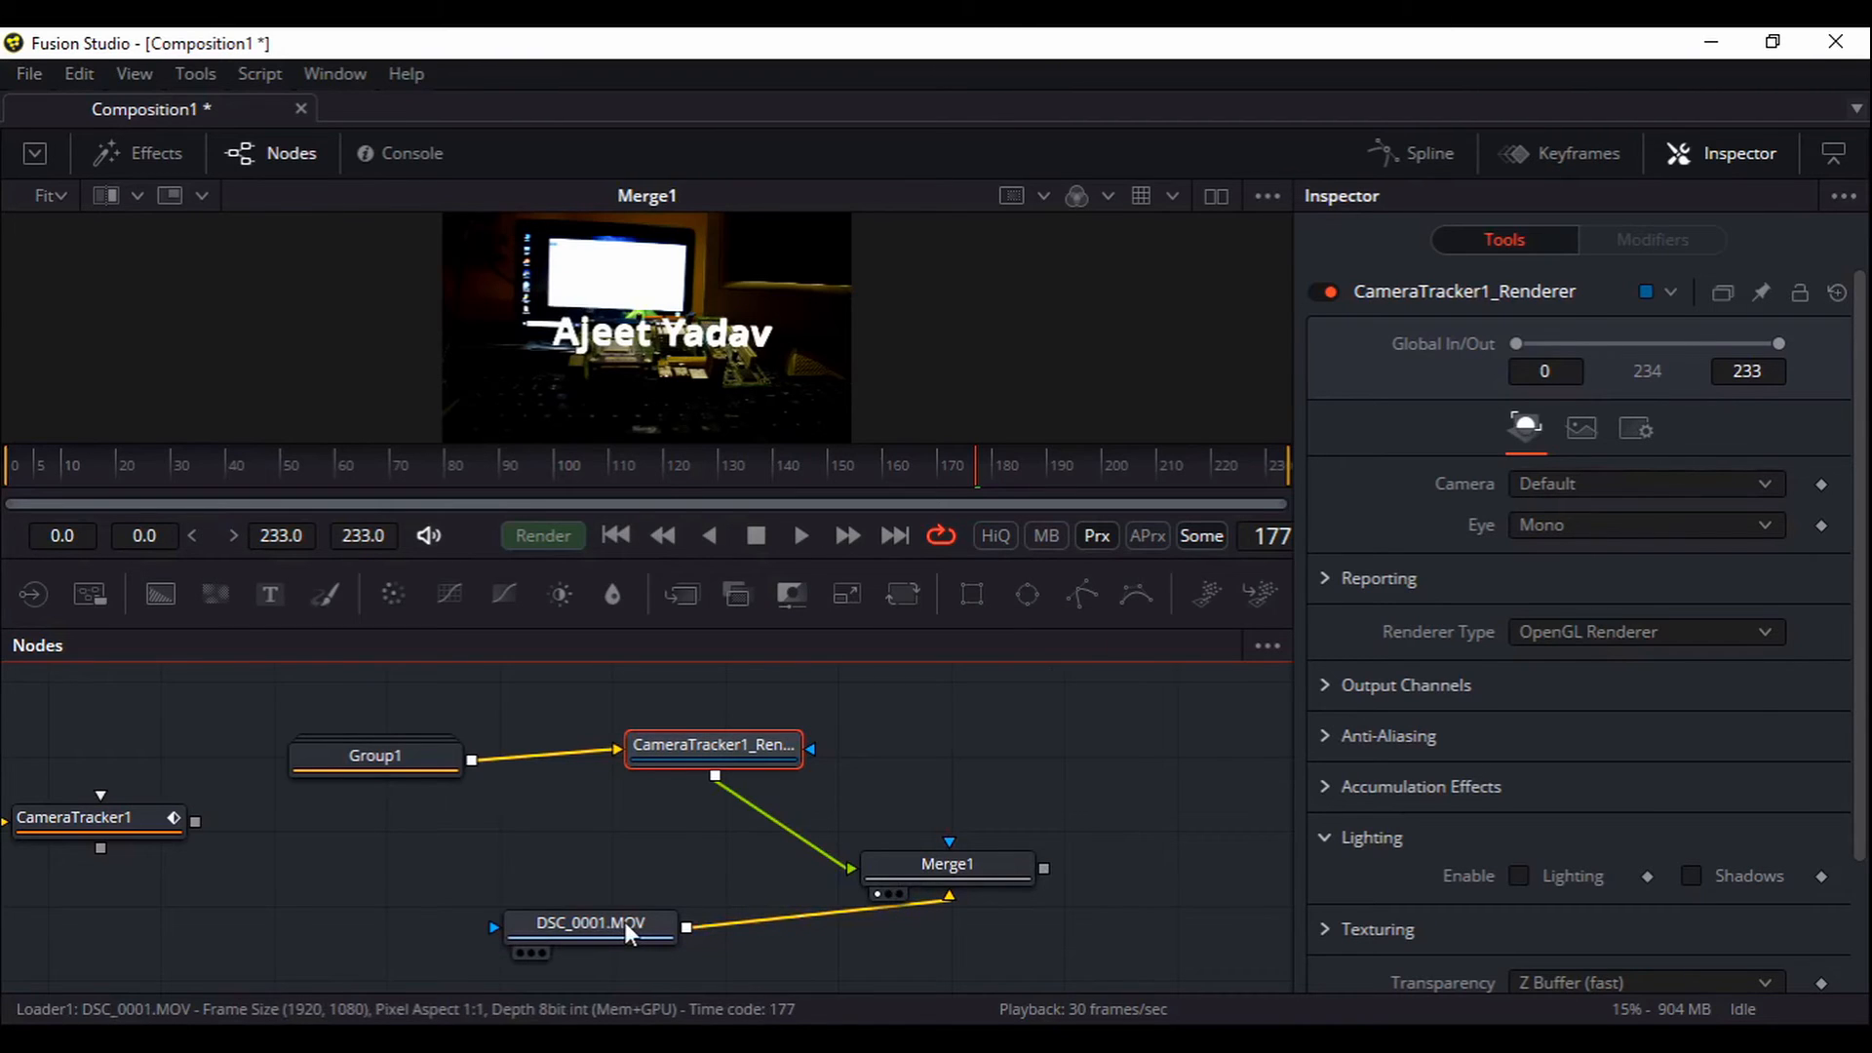
mouse_move(623, 921)
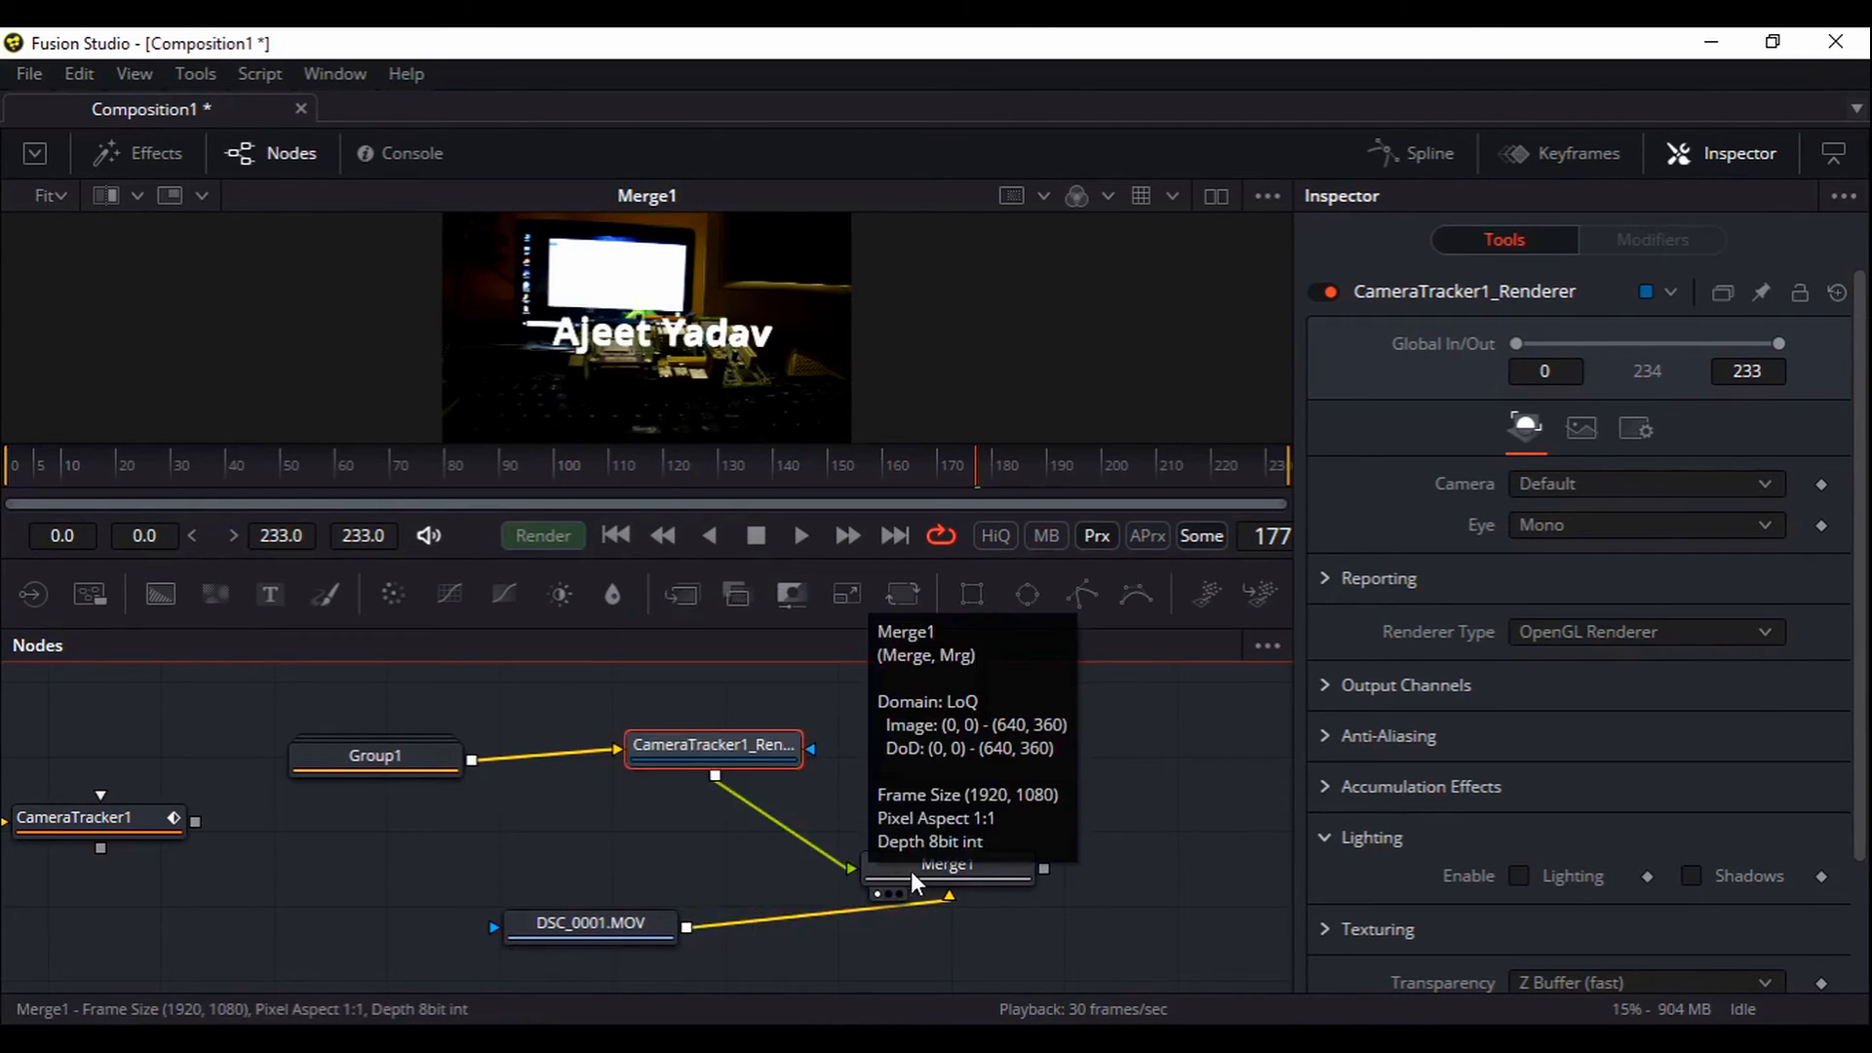
drag(910, 870, 902, 843)
drag(1068, 953, 1061, 903)
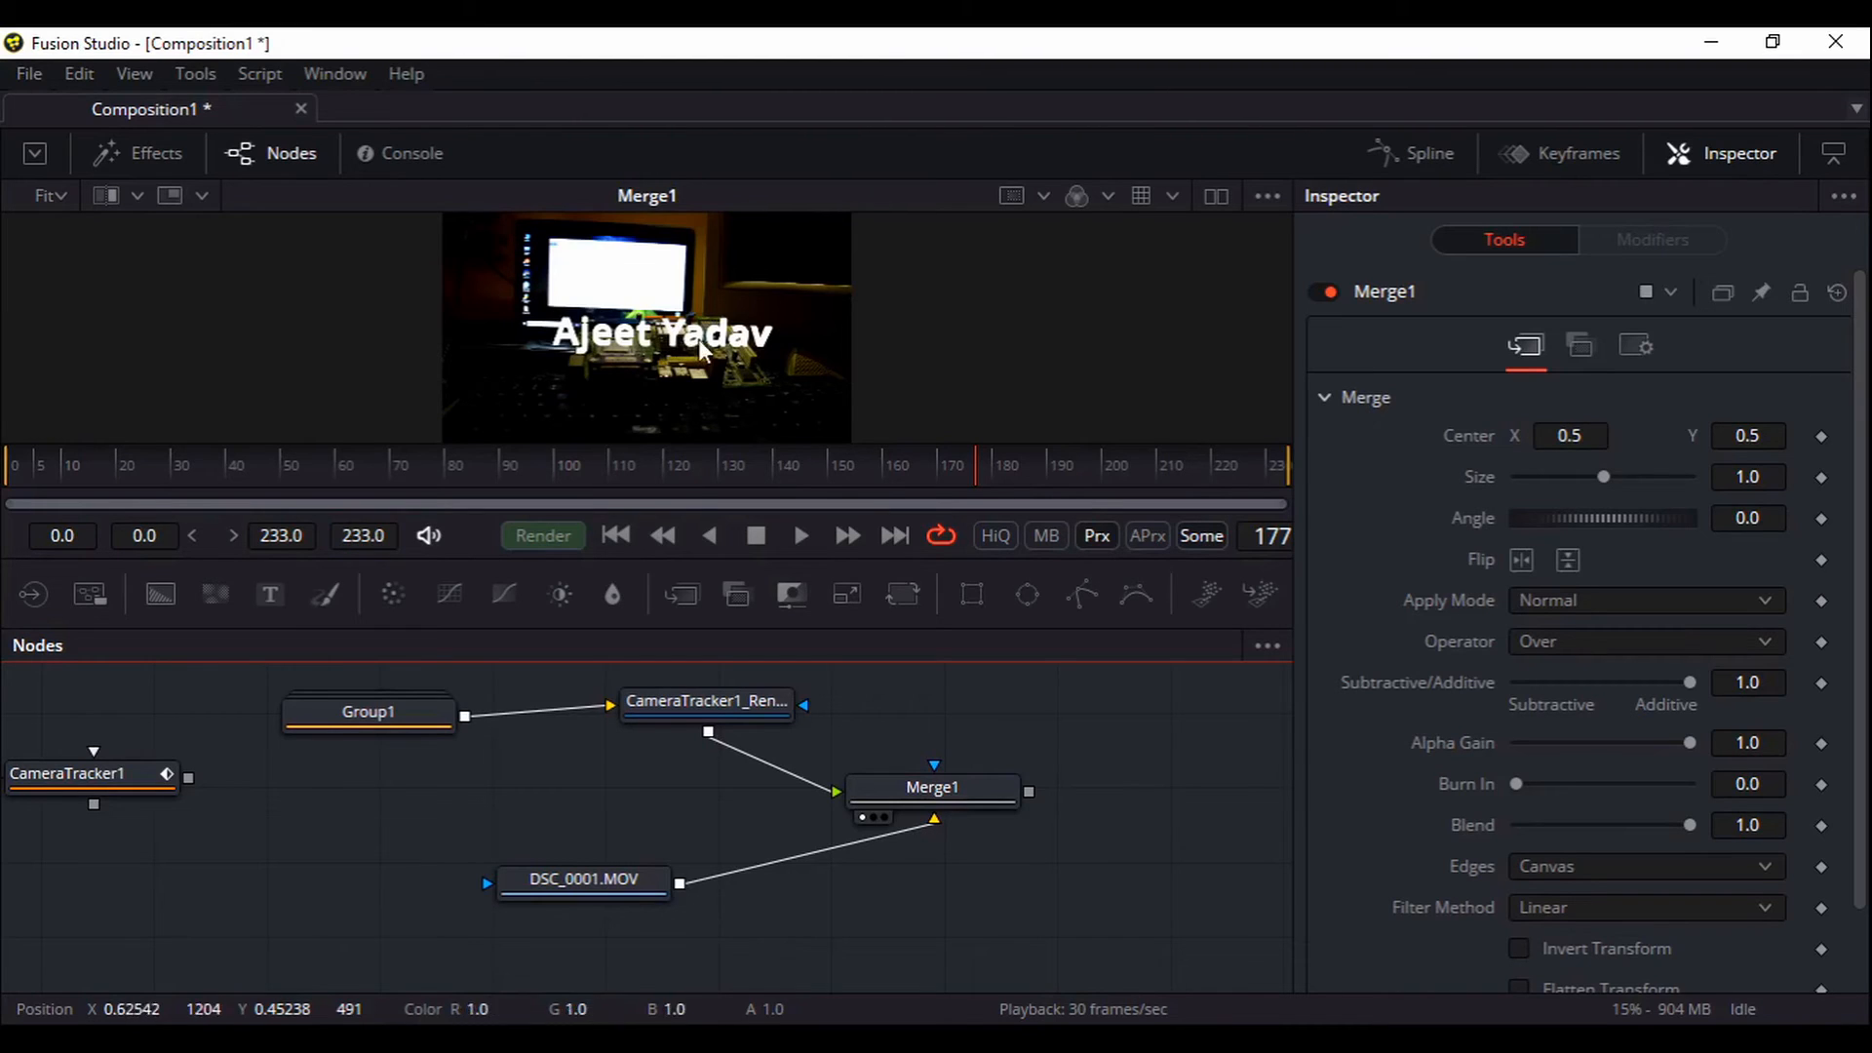
Set CameraTracker1's 3D scene transform to Unaligned
click(128, 785)
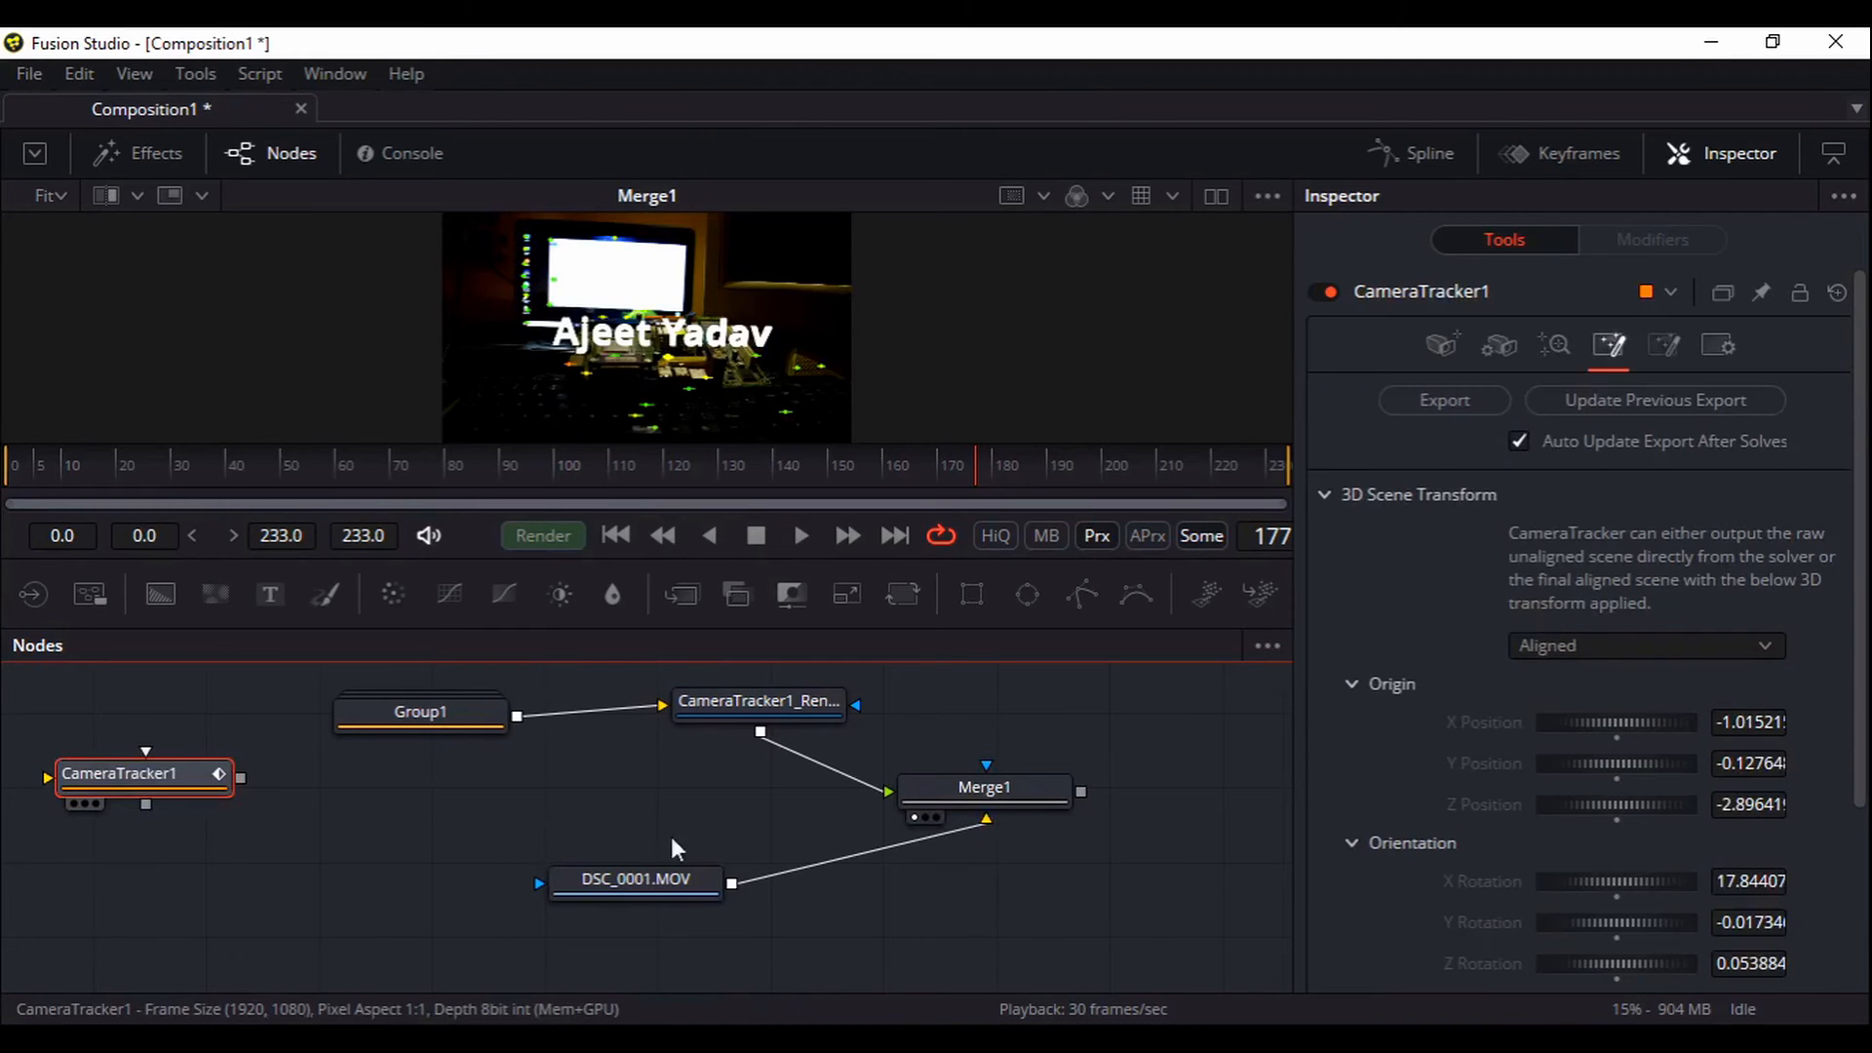
scroll(1677, 614, down, 3)
click(1622, 476)
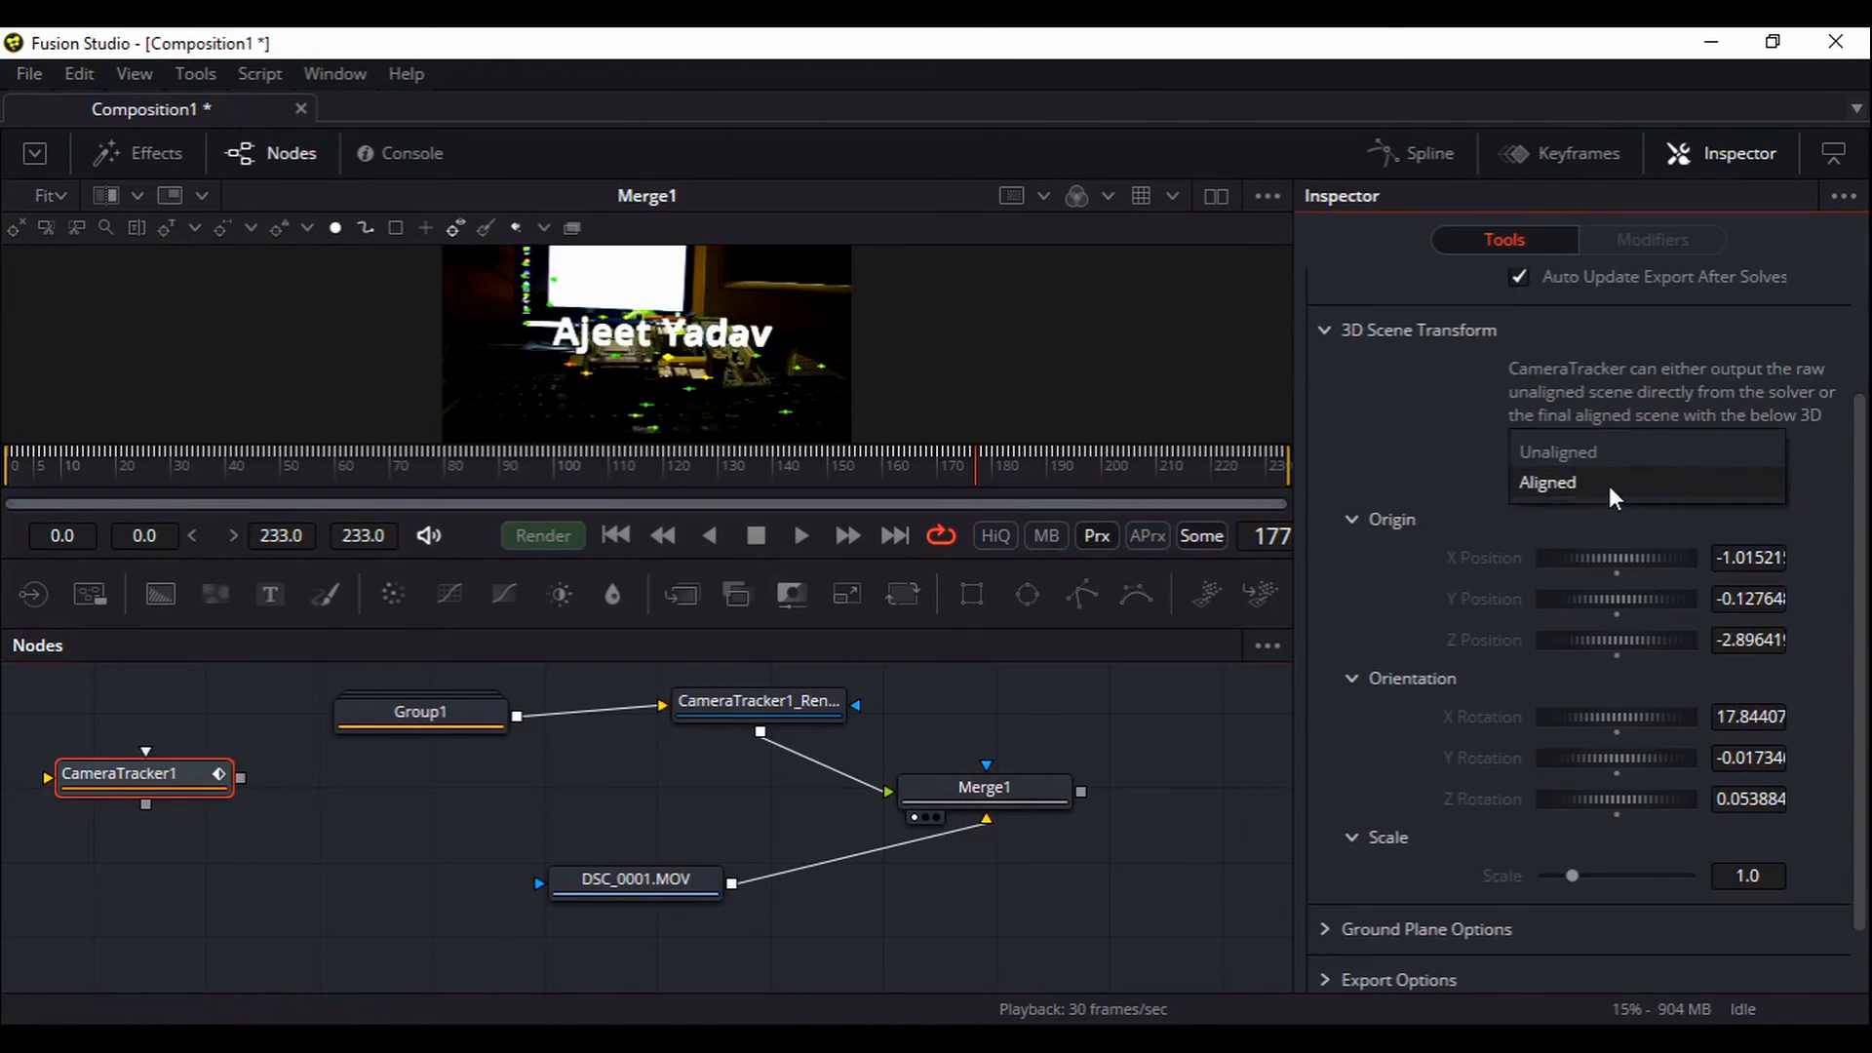
click(1597, 462)
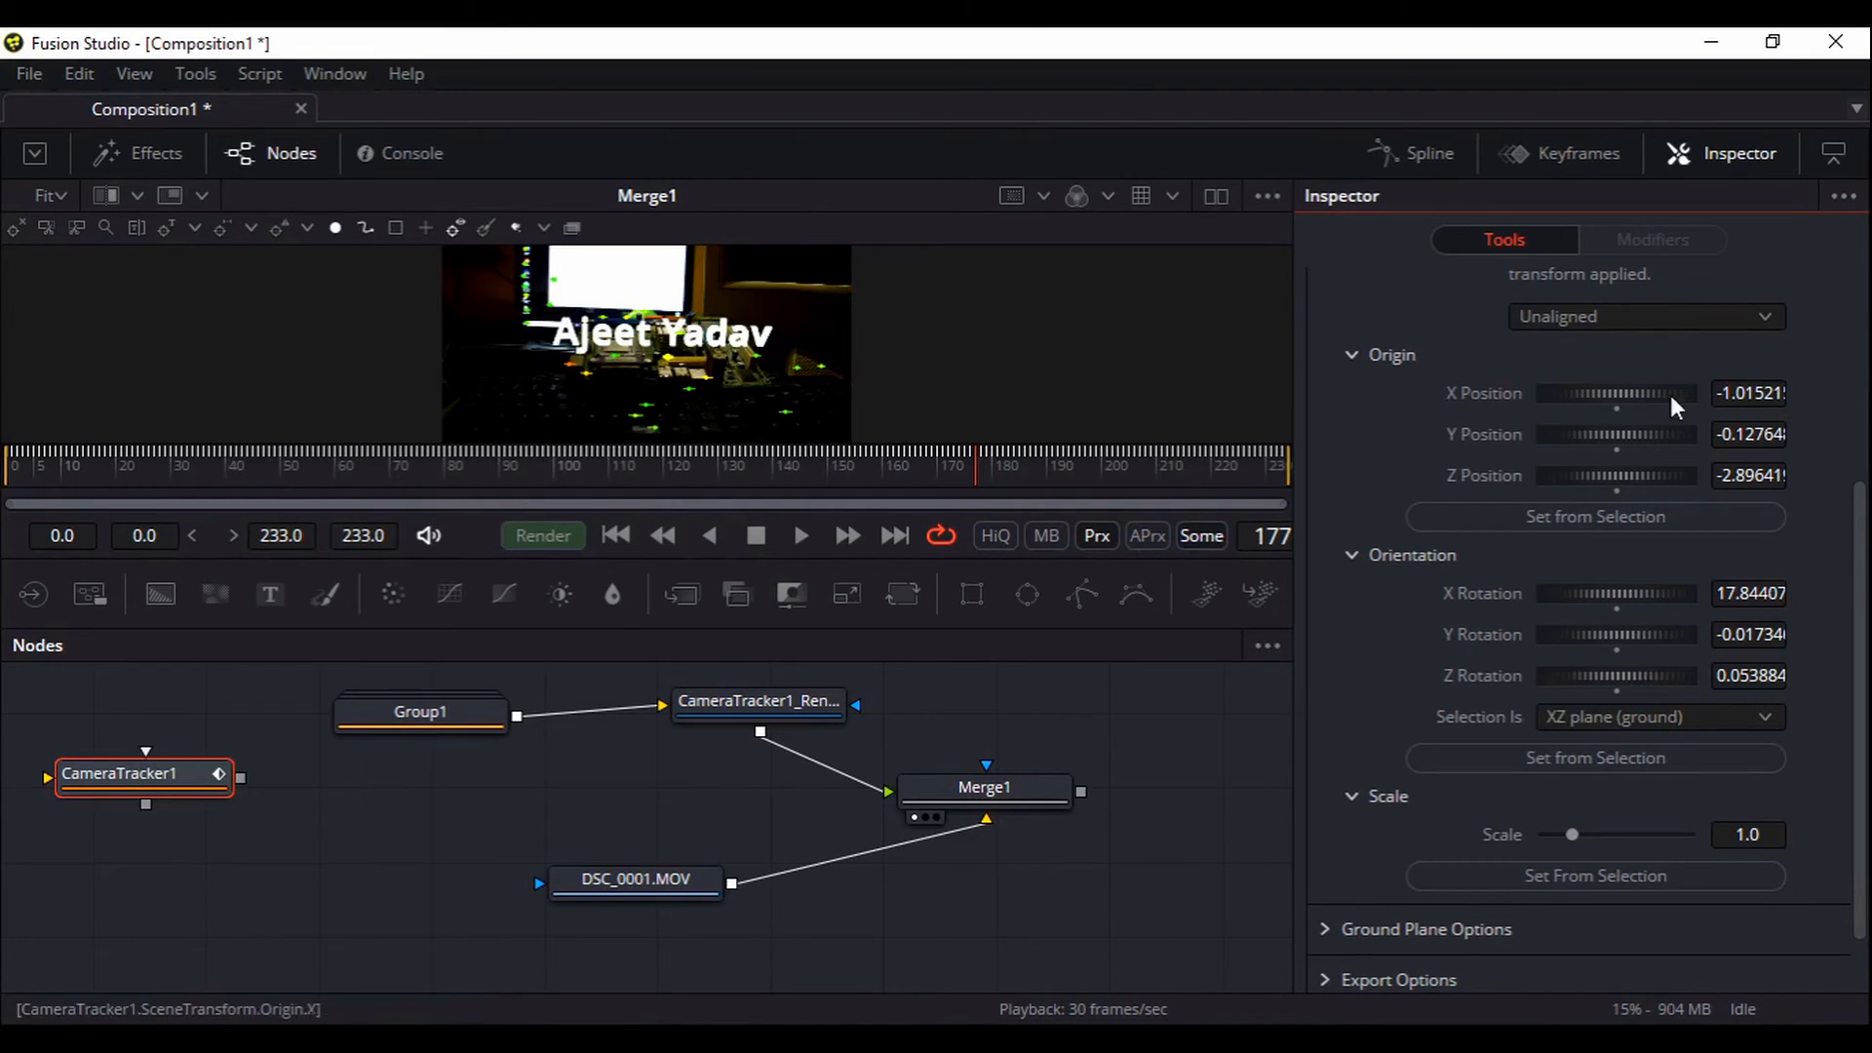
Enlarge the viewer at 100% zoom and pan across the tracked points on the board and monitor
scroll(1569, 501, up, 4)
drag(855, 338, 908, 338)
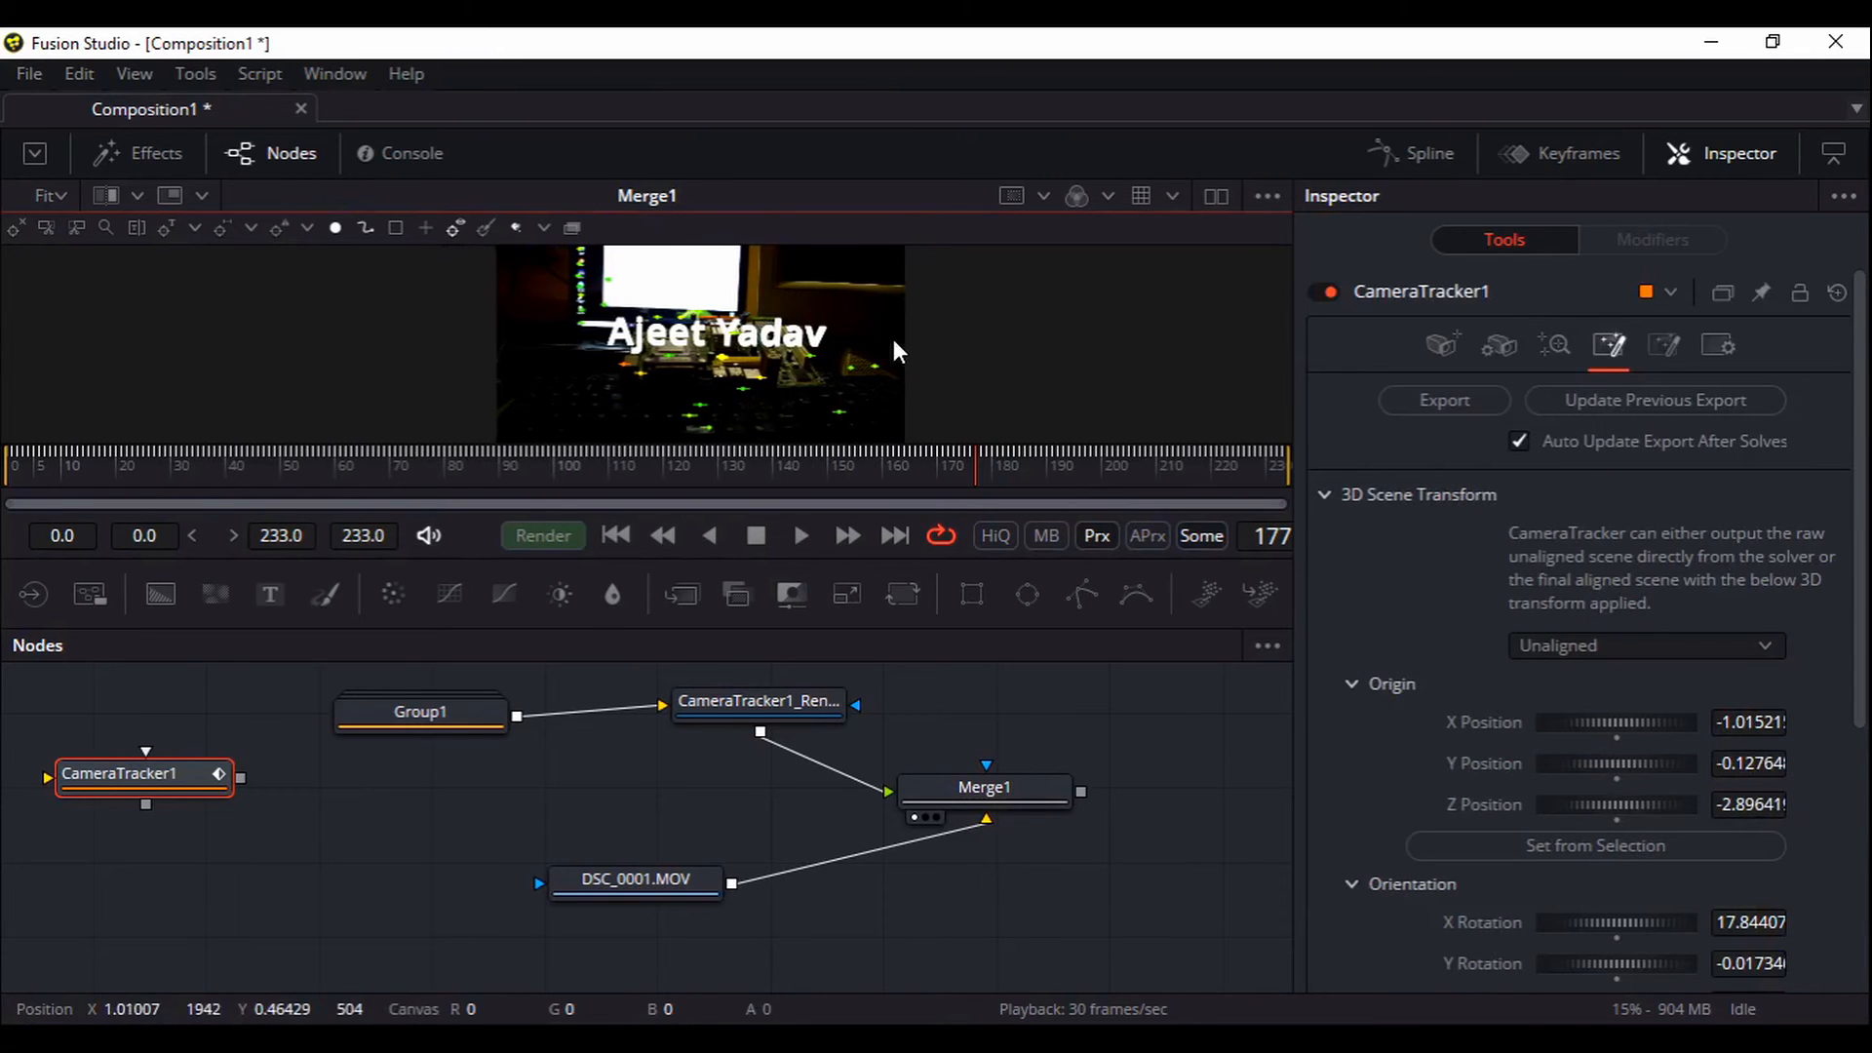
drag(735, 449, 735, 717)
click(56, 196)
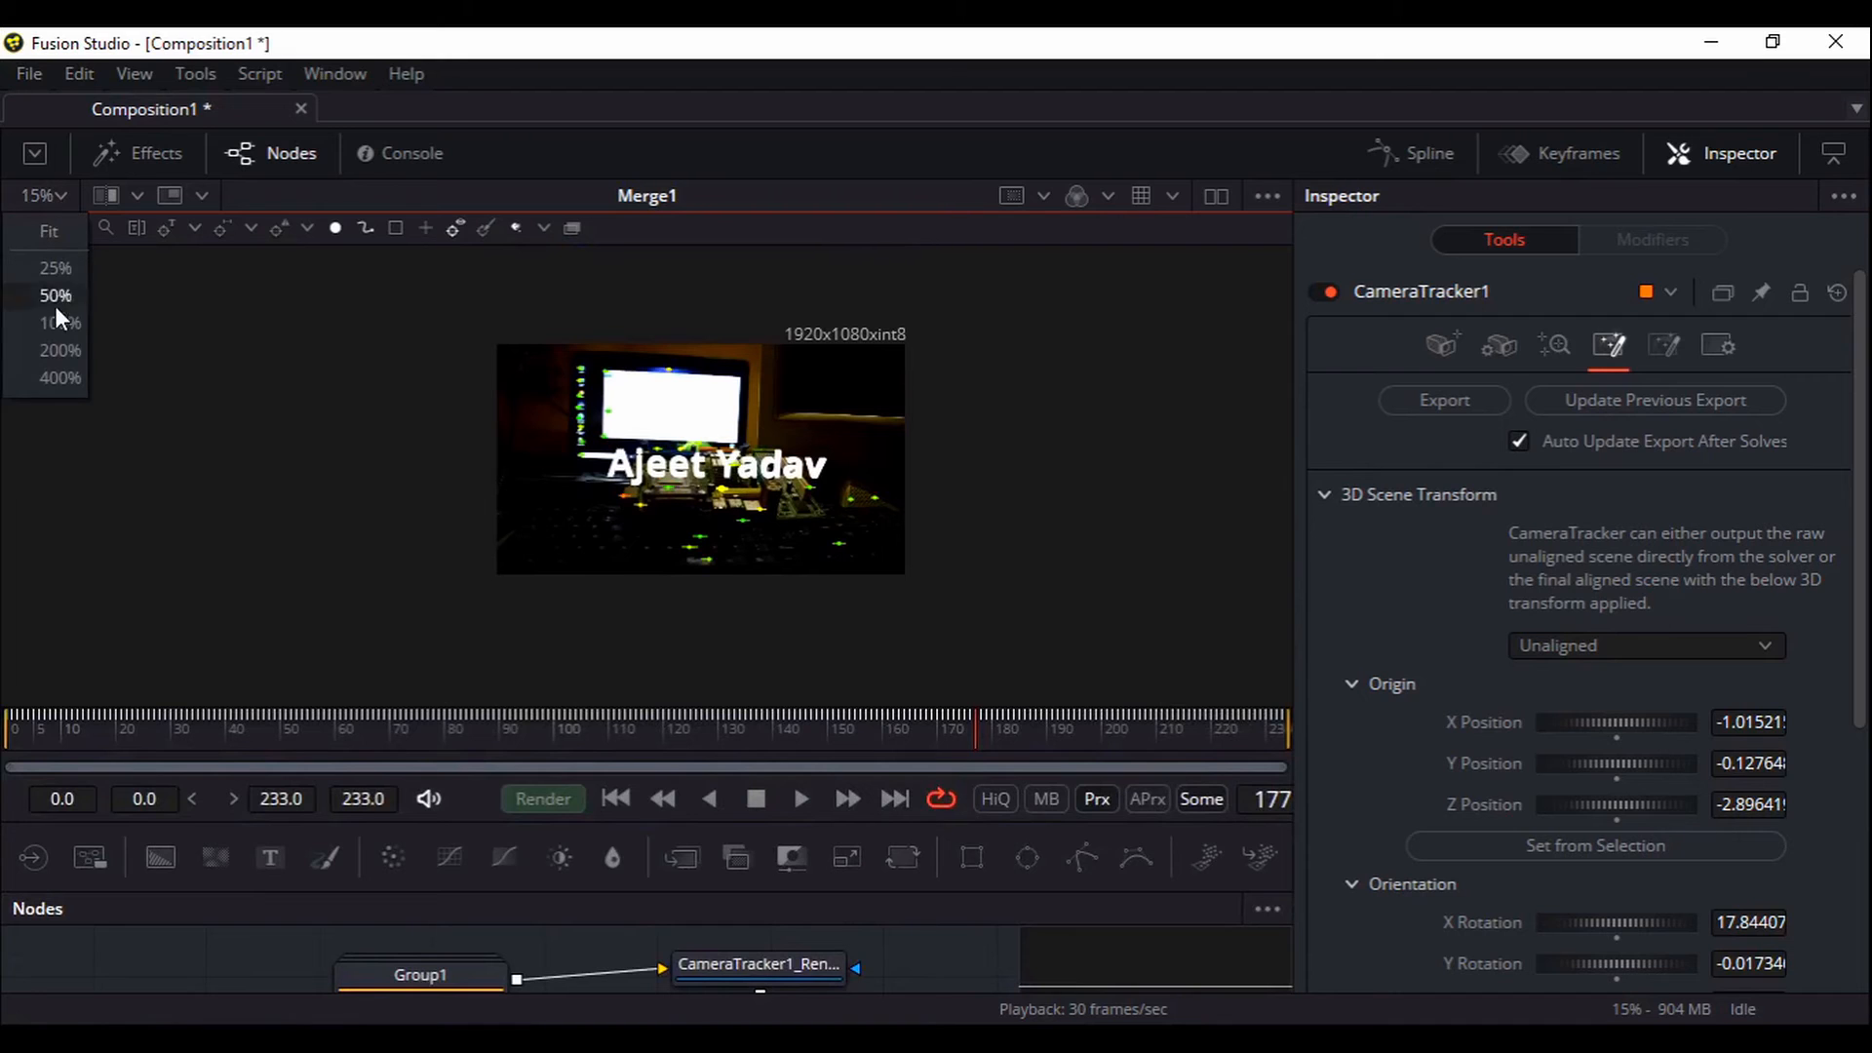
click(55, 324)
drag(929, 463, 619, 389)
scroll(685, 408, down, 5)
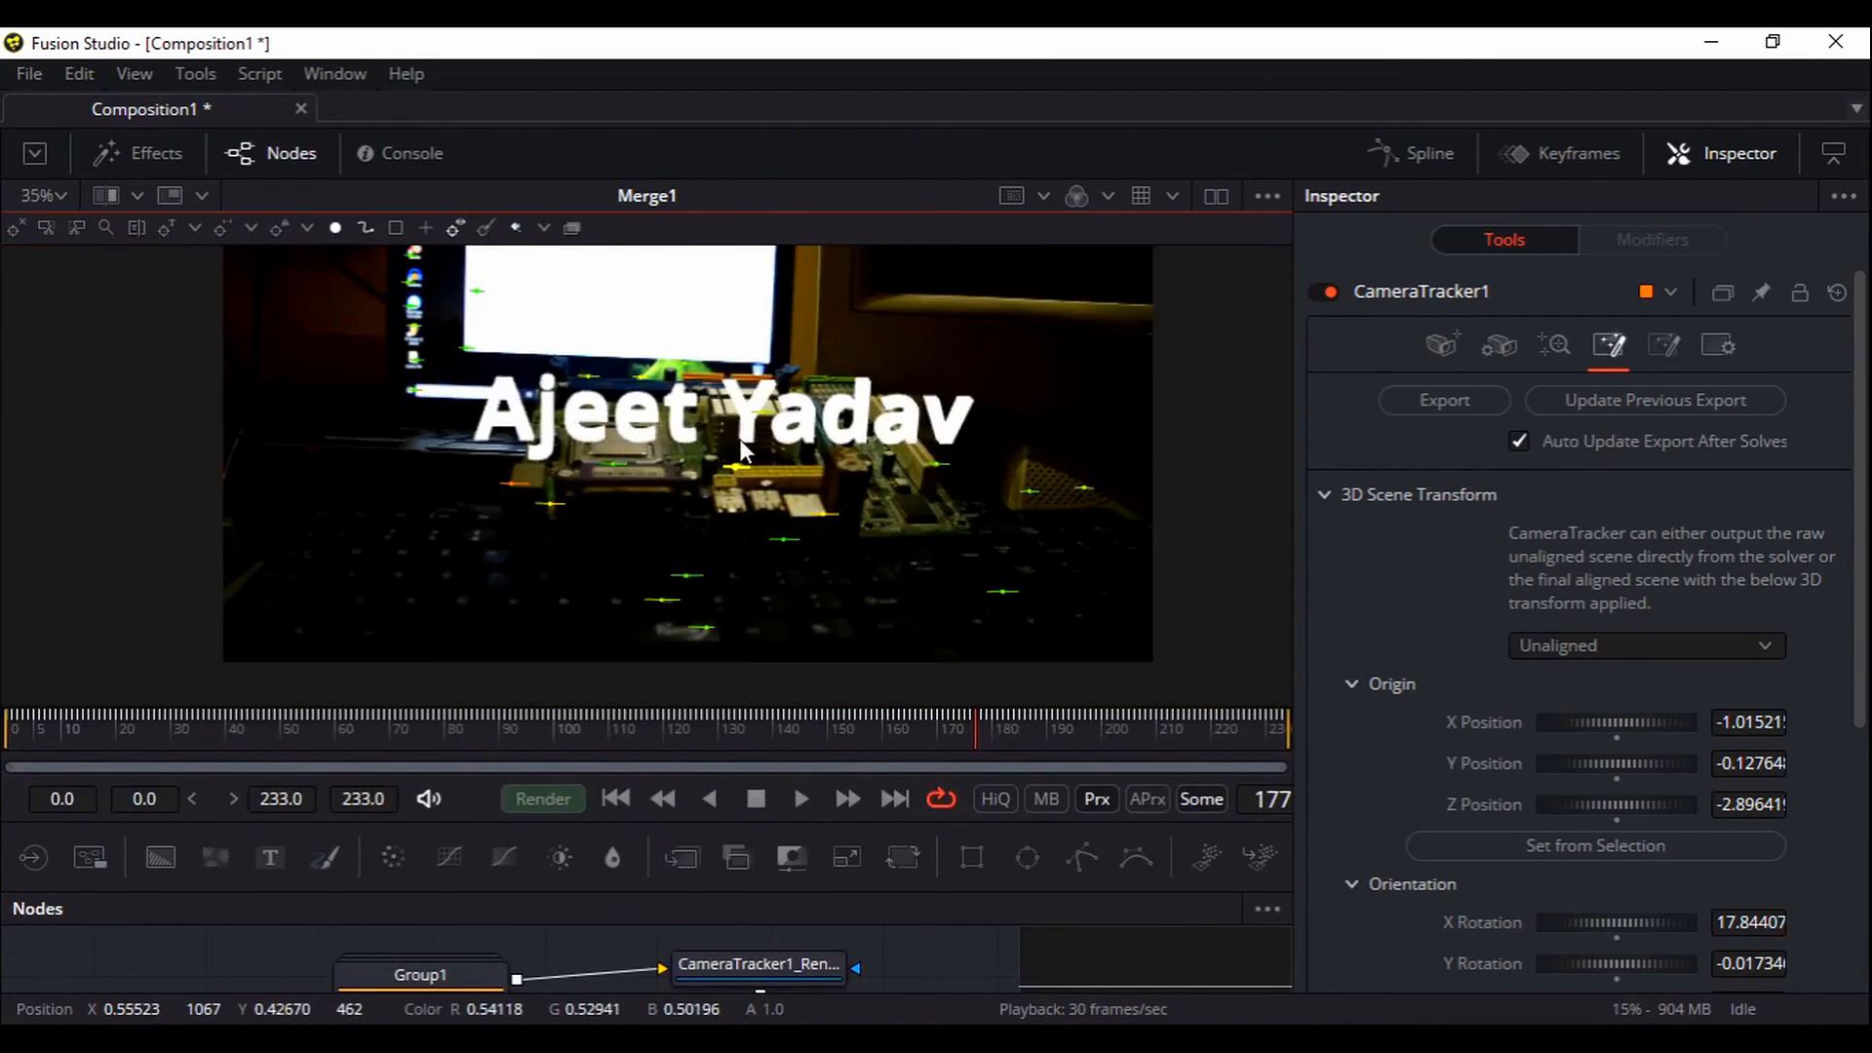
scroll(739, 442, up, 5)
drag(834, 511, 710, 656)
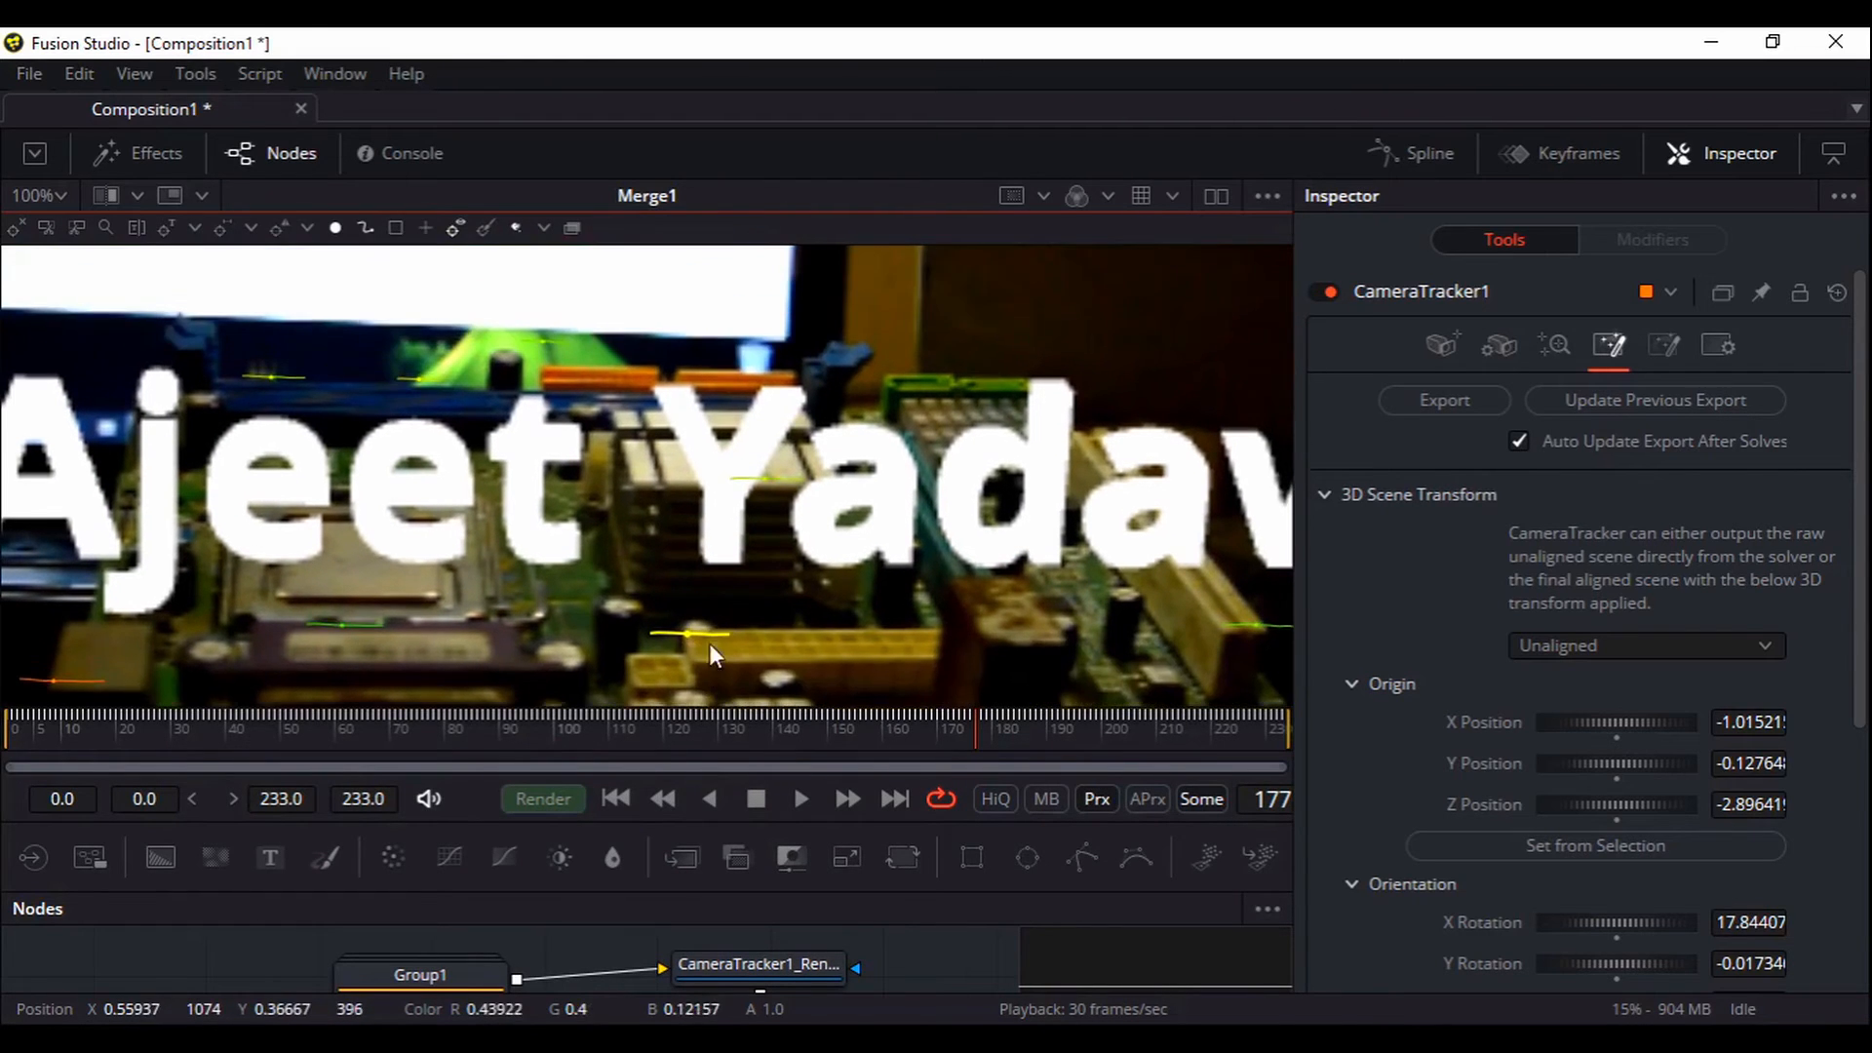
drag(663, 400, 659, 497)
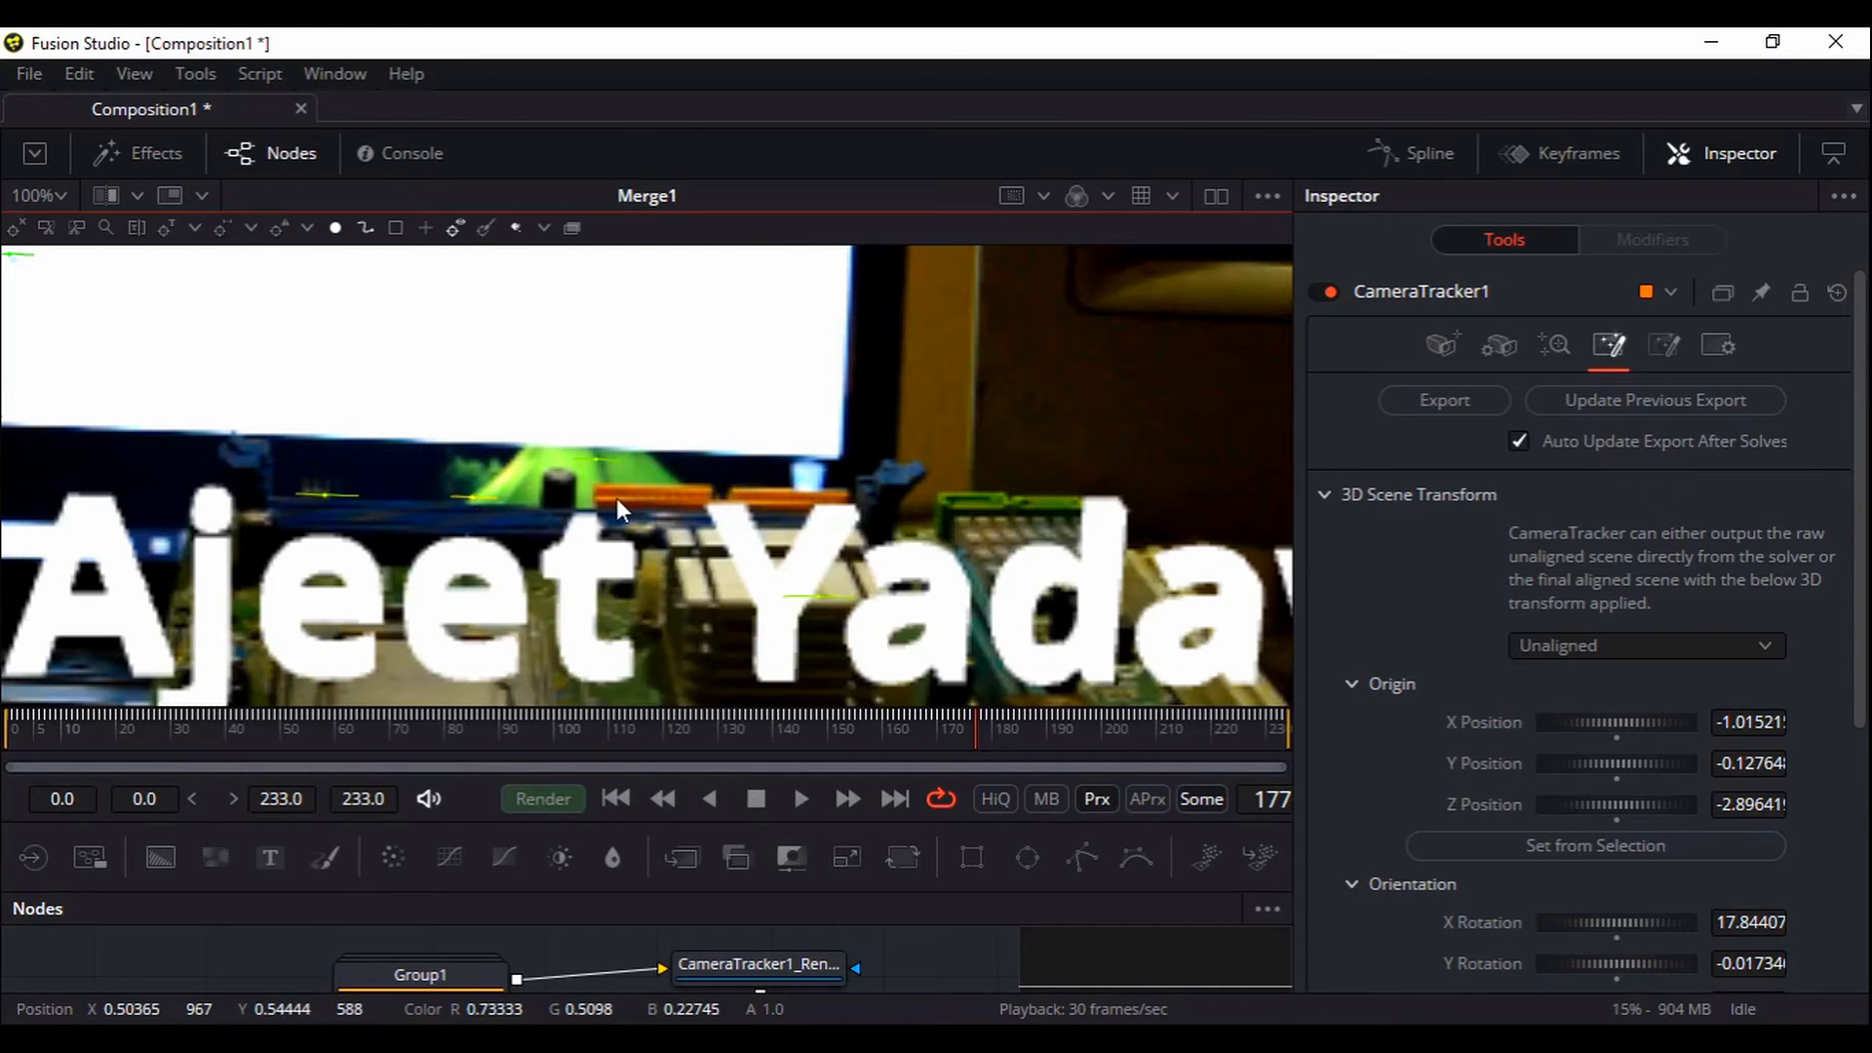
drag(628, 497, 768, 484)
drag(516, 460, 542, 527)
Set the scene origin from the top-left tracker to -1.92896, 0.719128, -4.31428
click(358, 351)
drag(469, 442, 359, 430)
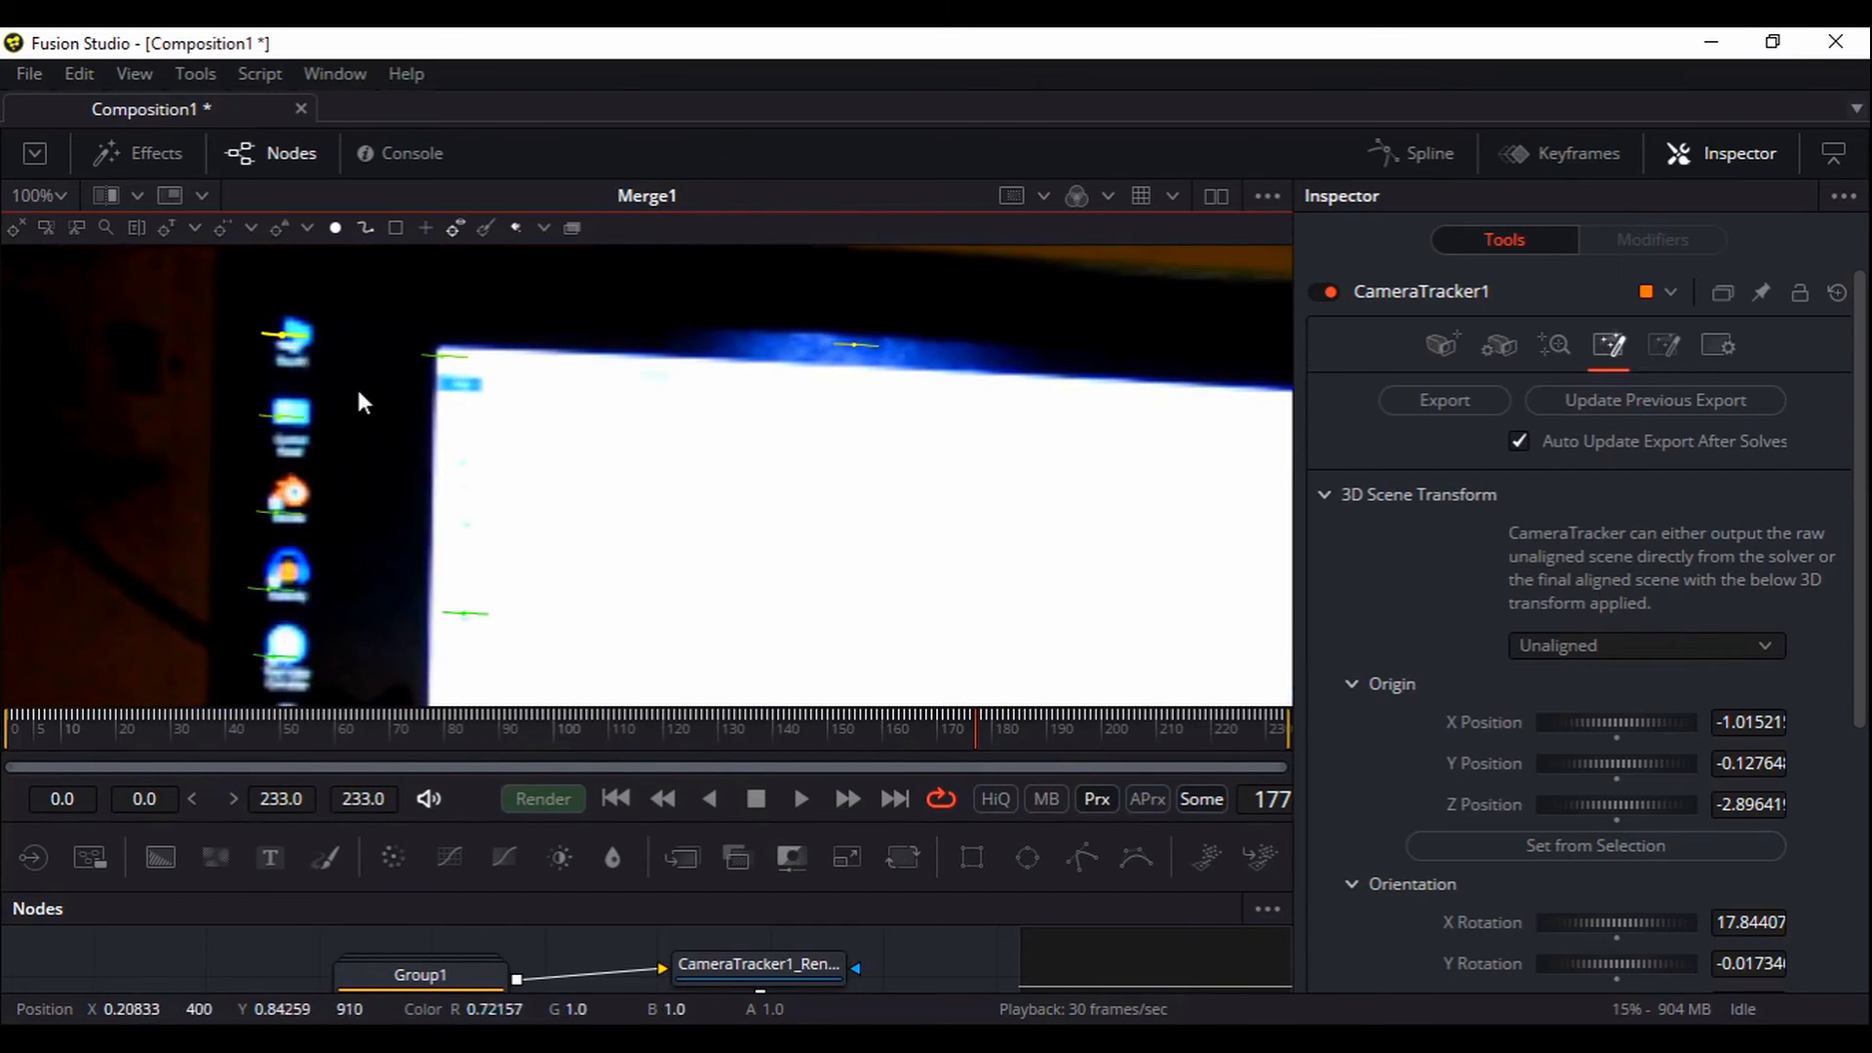
mouse_move(282, 339)
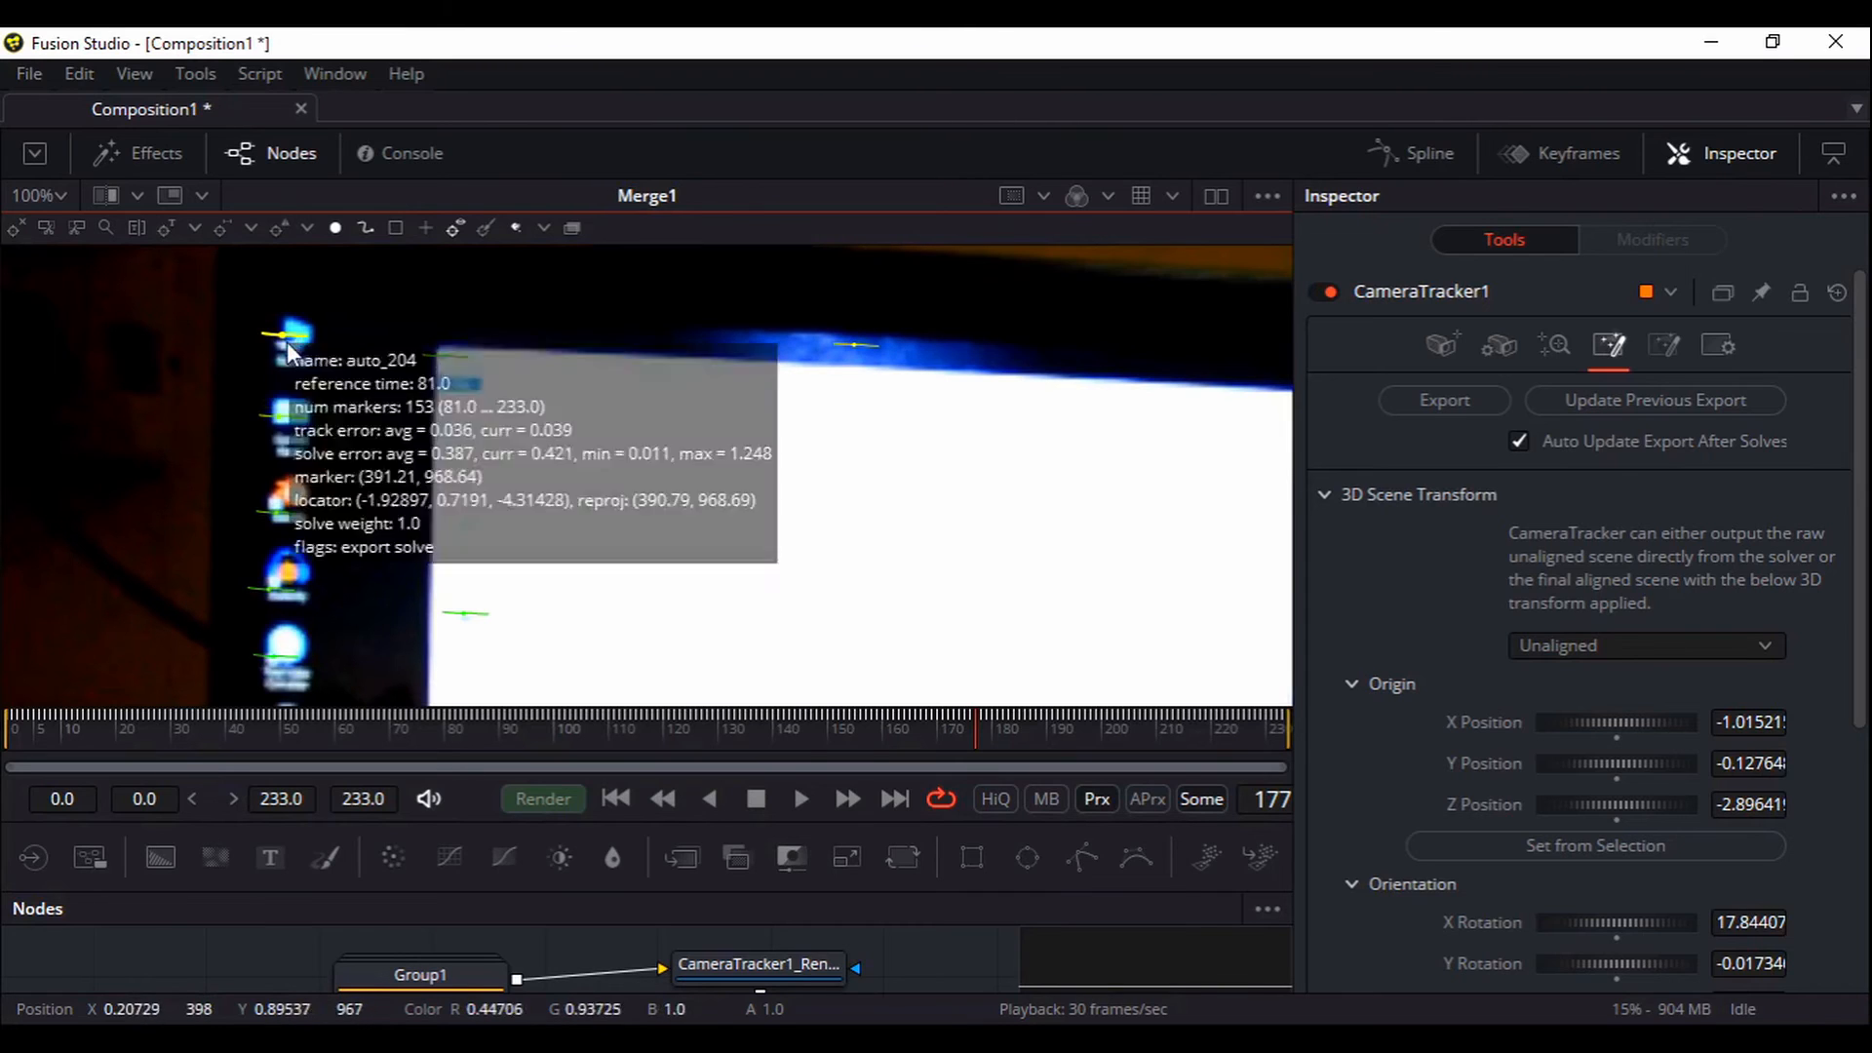
click(1564, 842)
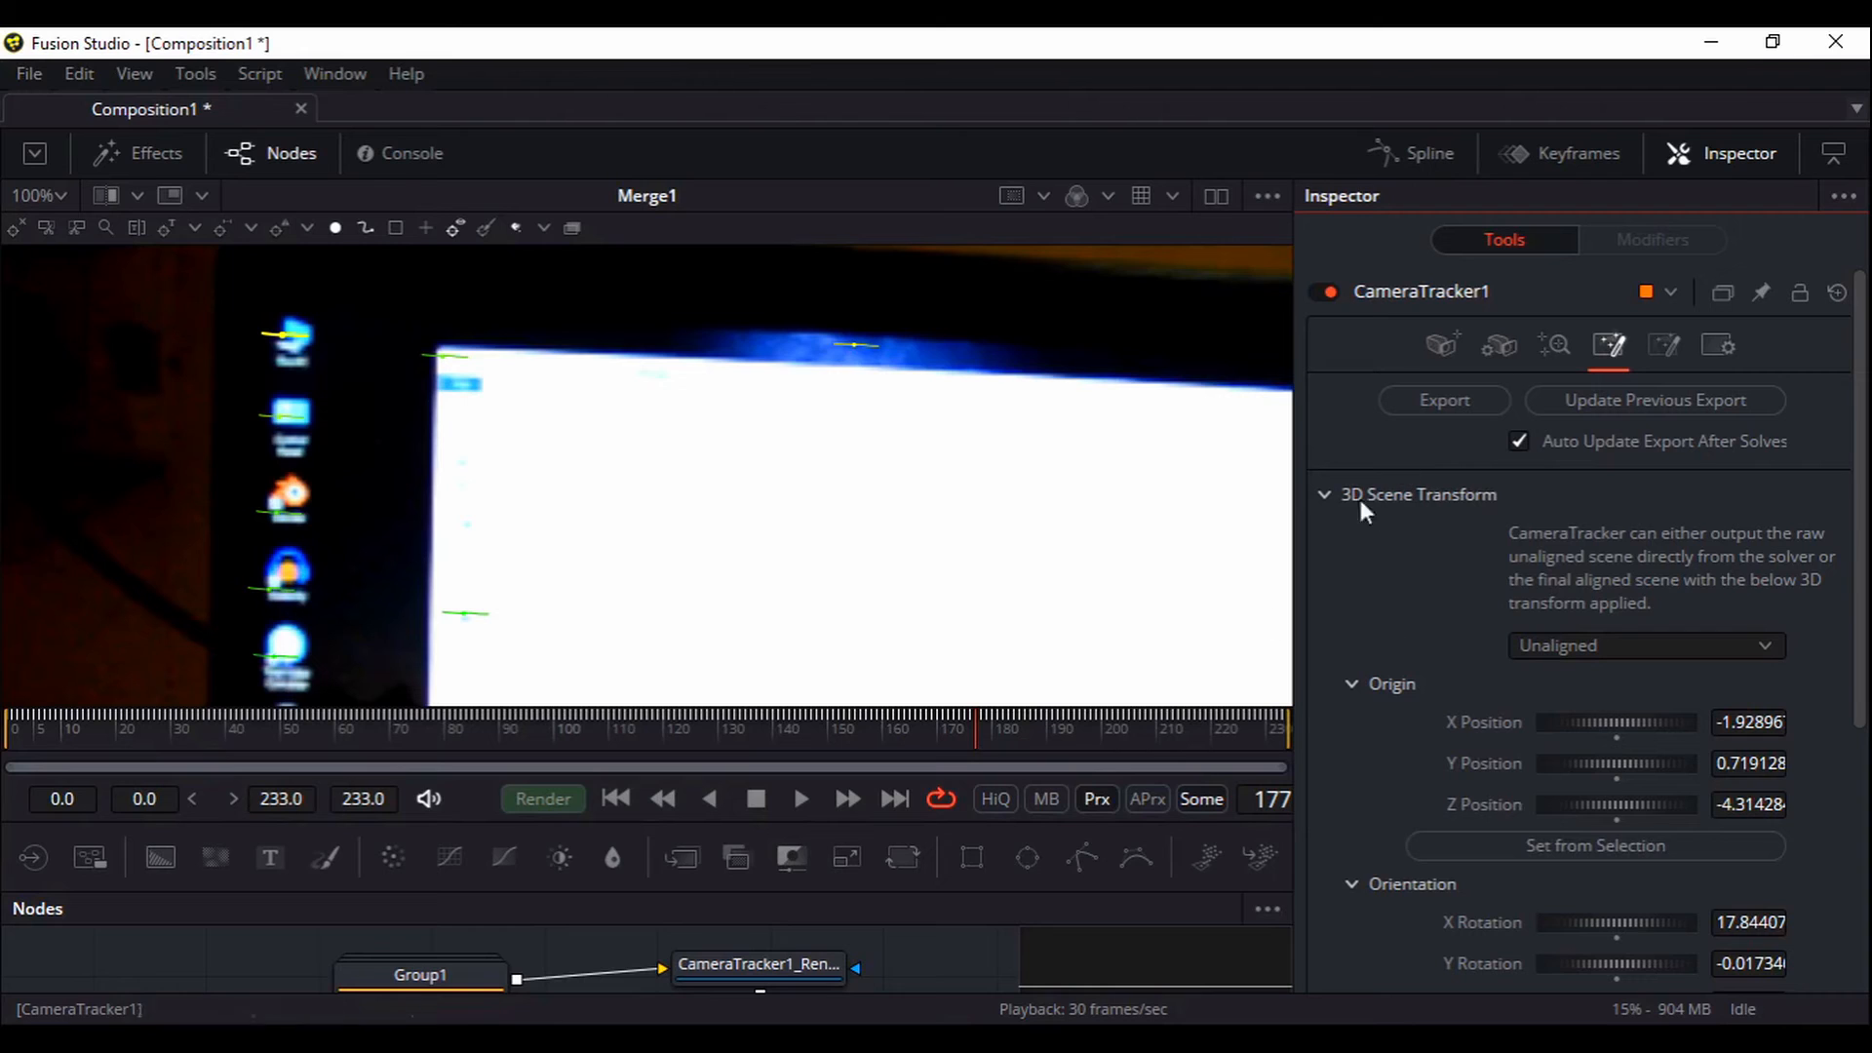
drag(797, 705, 794, 421)
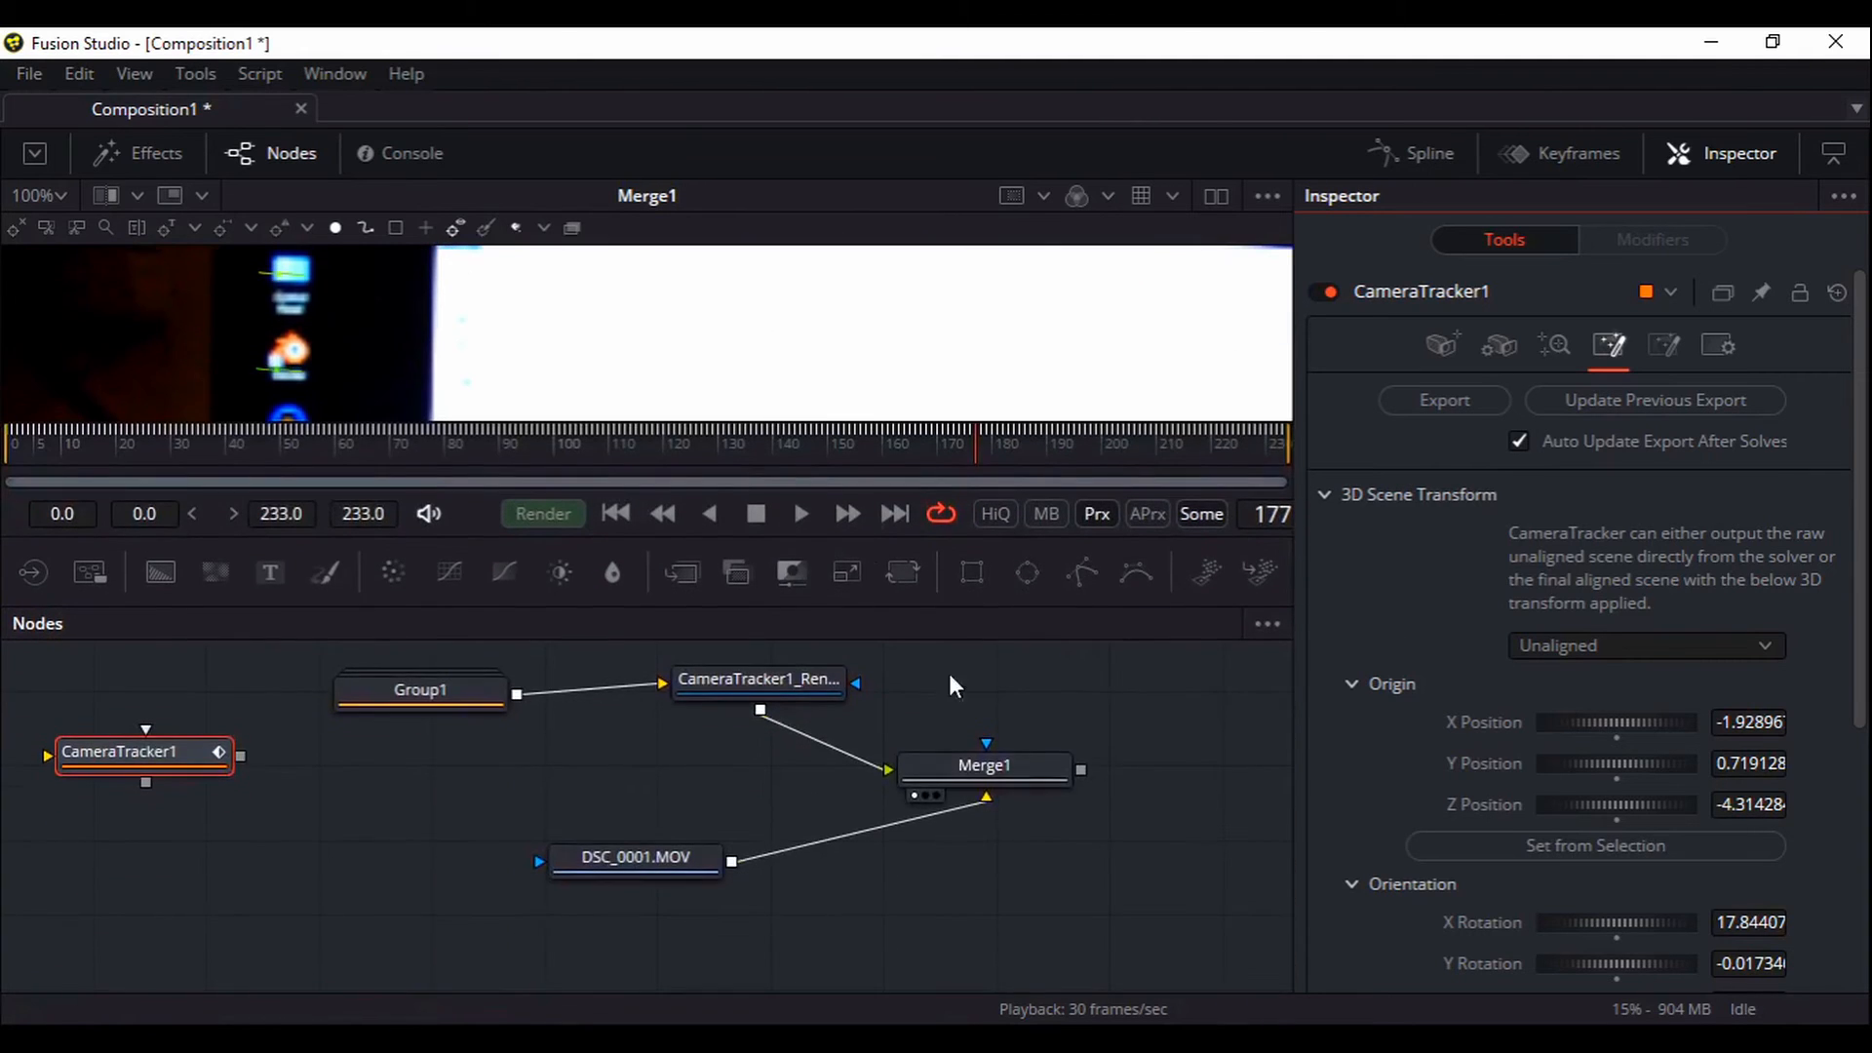
Fit the viewer and export the tracked scene as Camera3D2, PointCloud3D2, GroundPlane1, Merge3D2 and renderer
click(56, 199)
click(39, 262)
scroll(860, 749, down, 5)
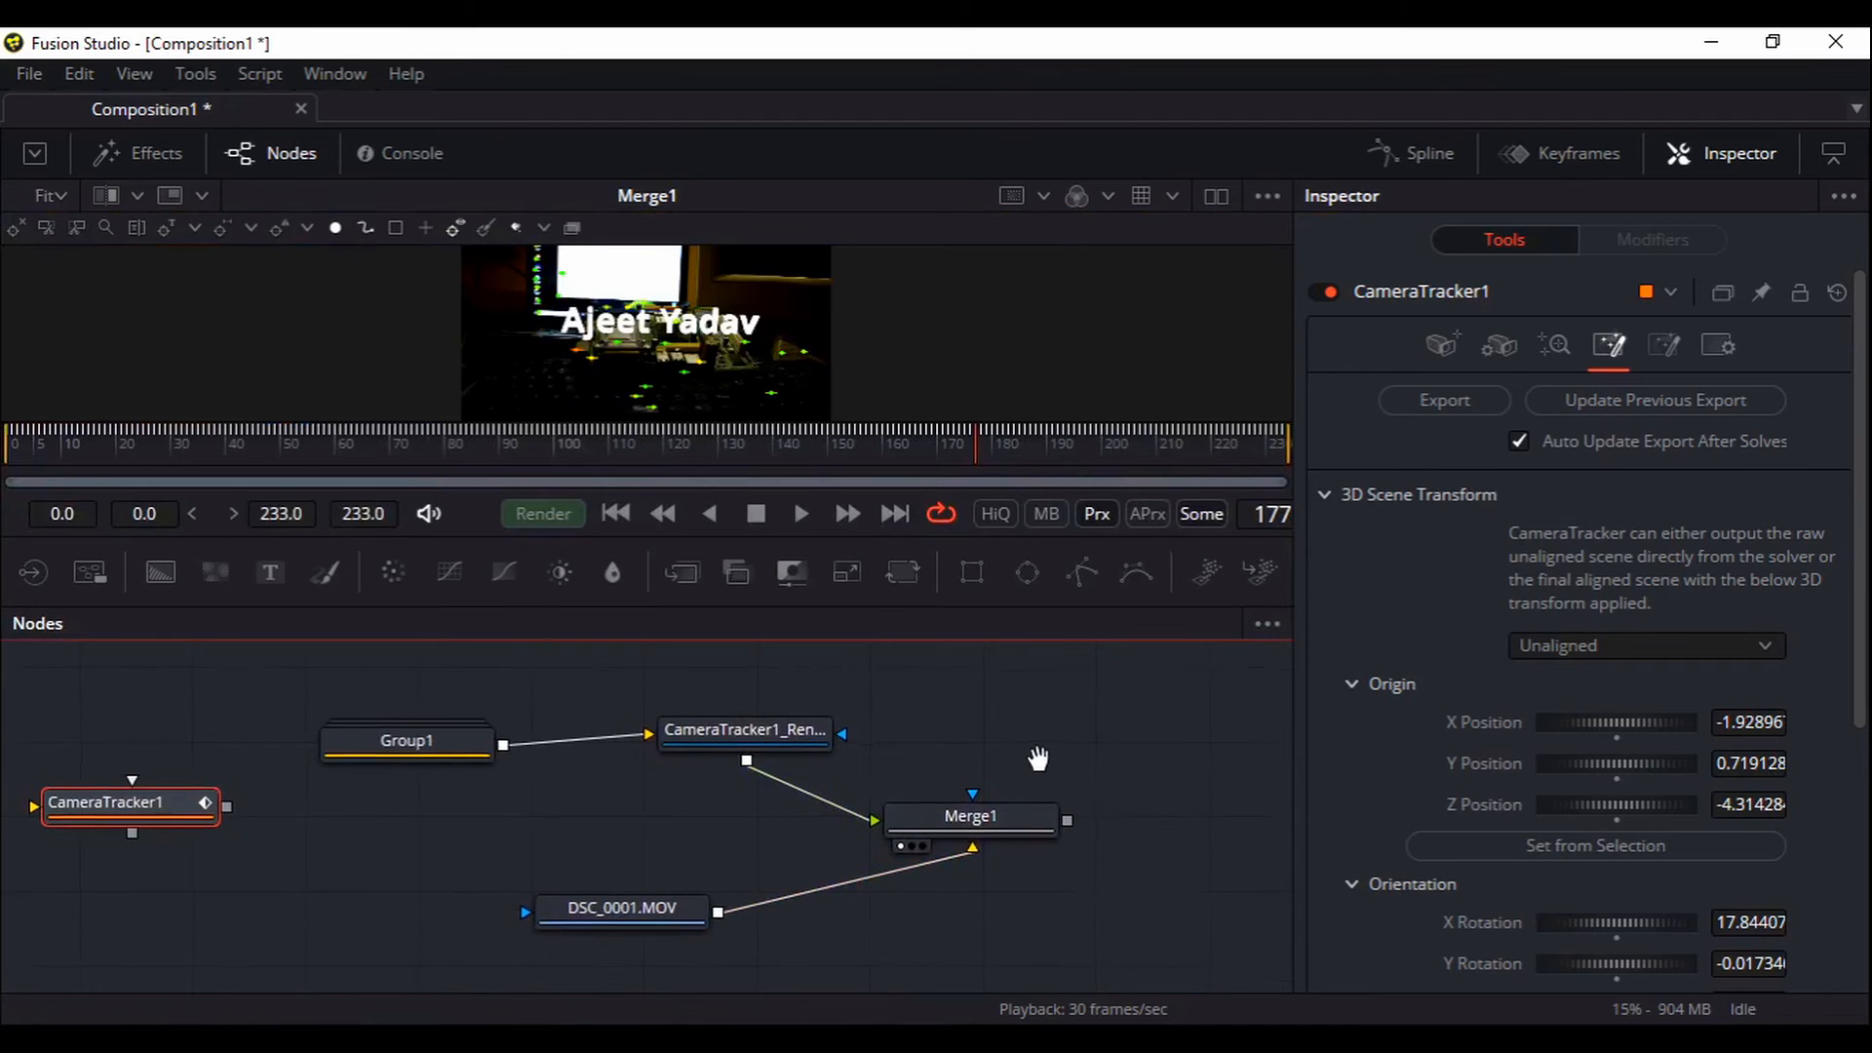
click(375, 938)
click(1441, 402)
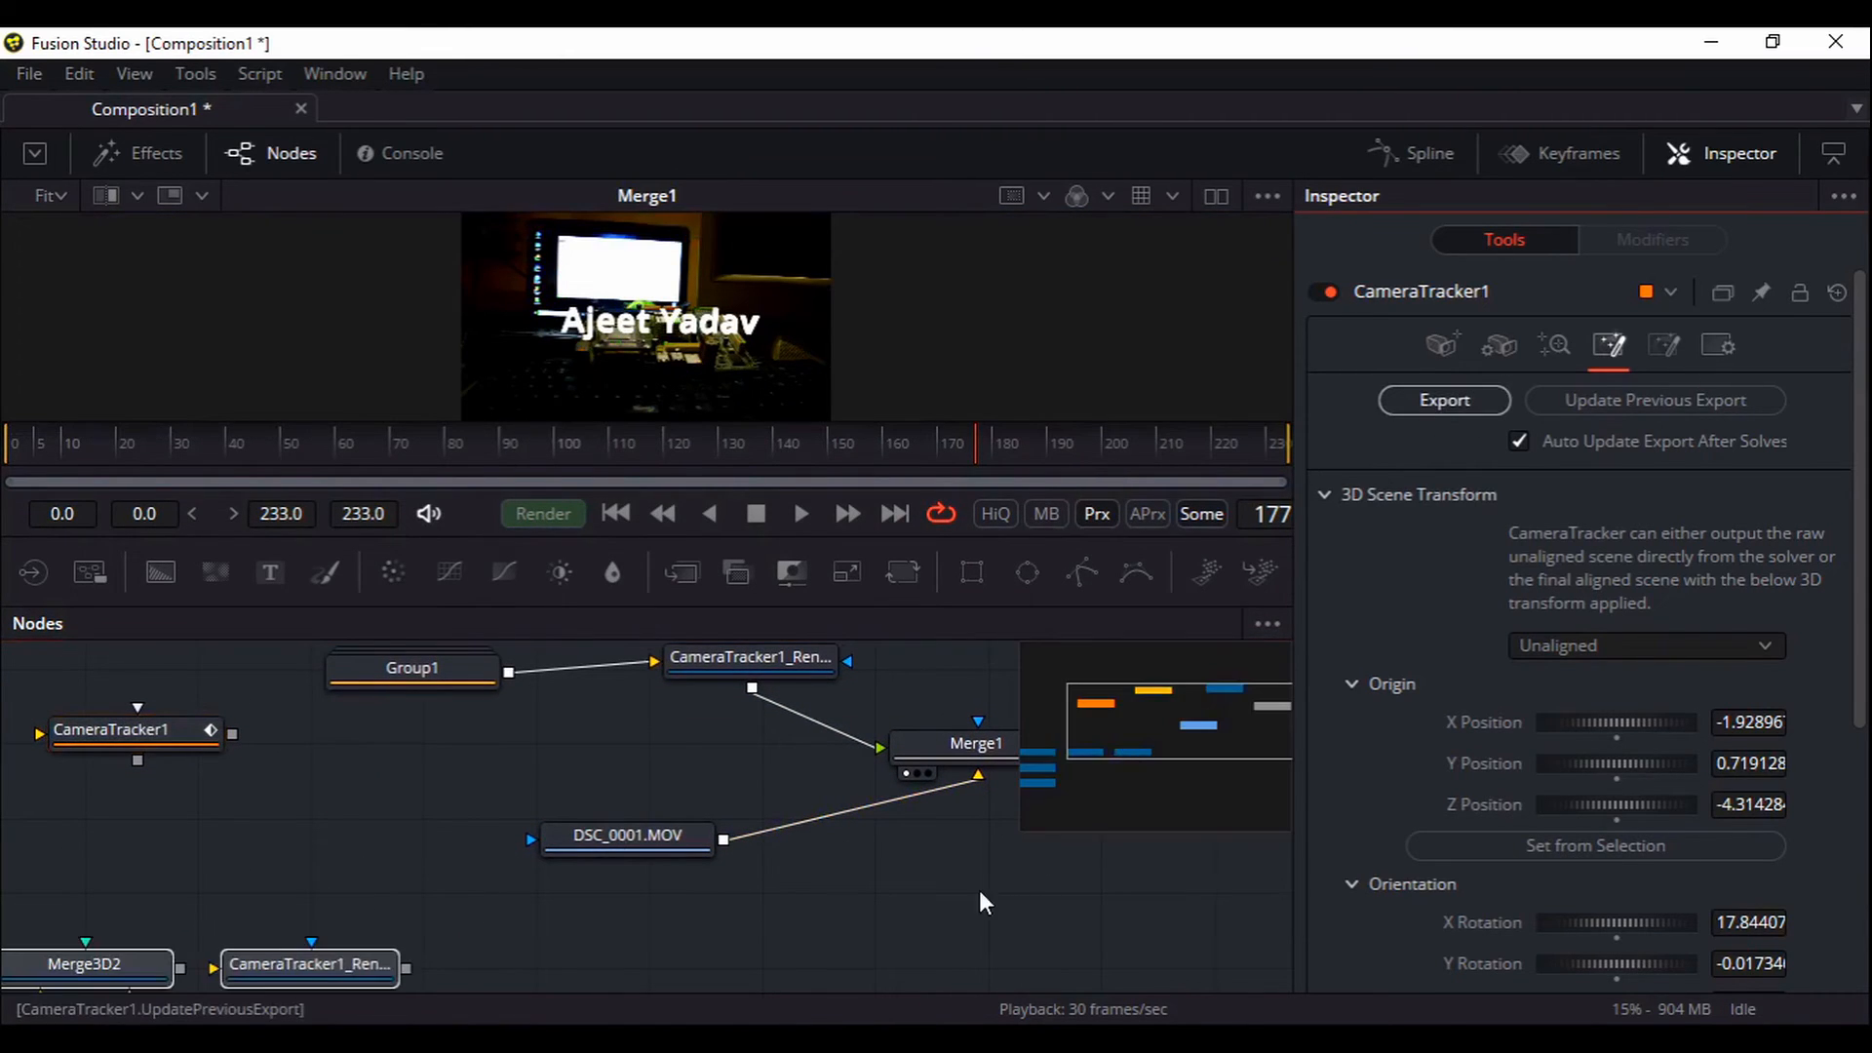
click(840, 850)
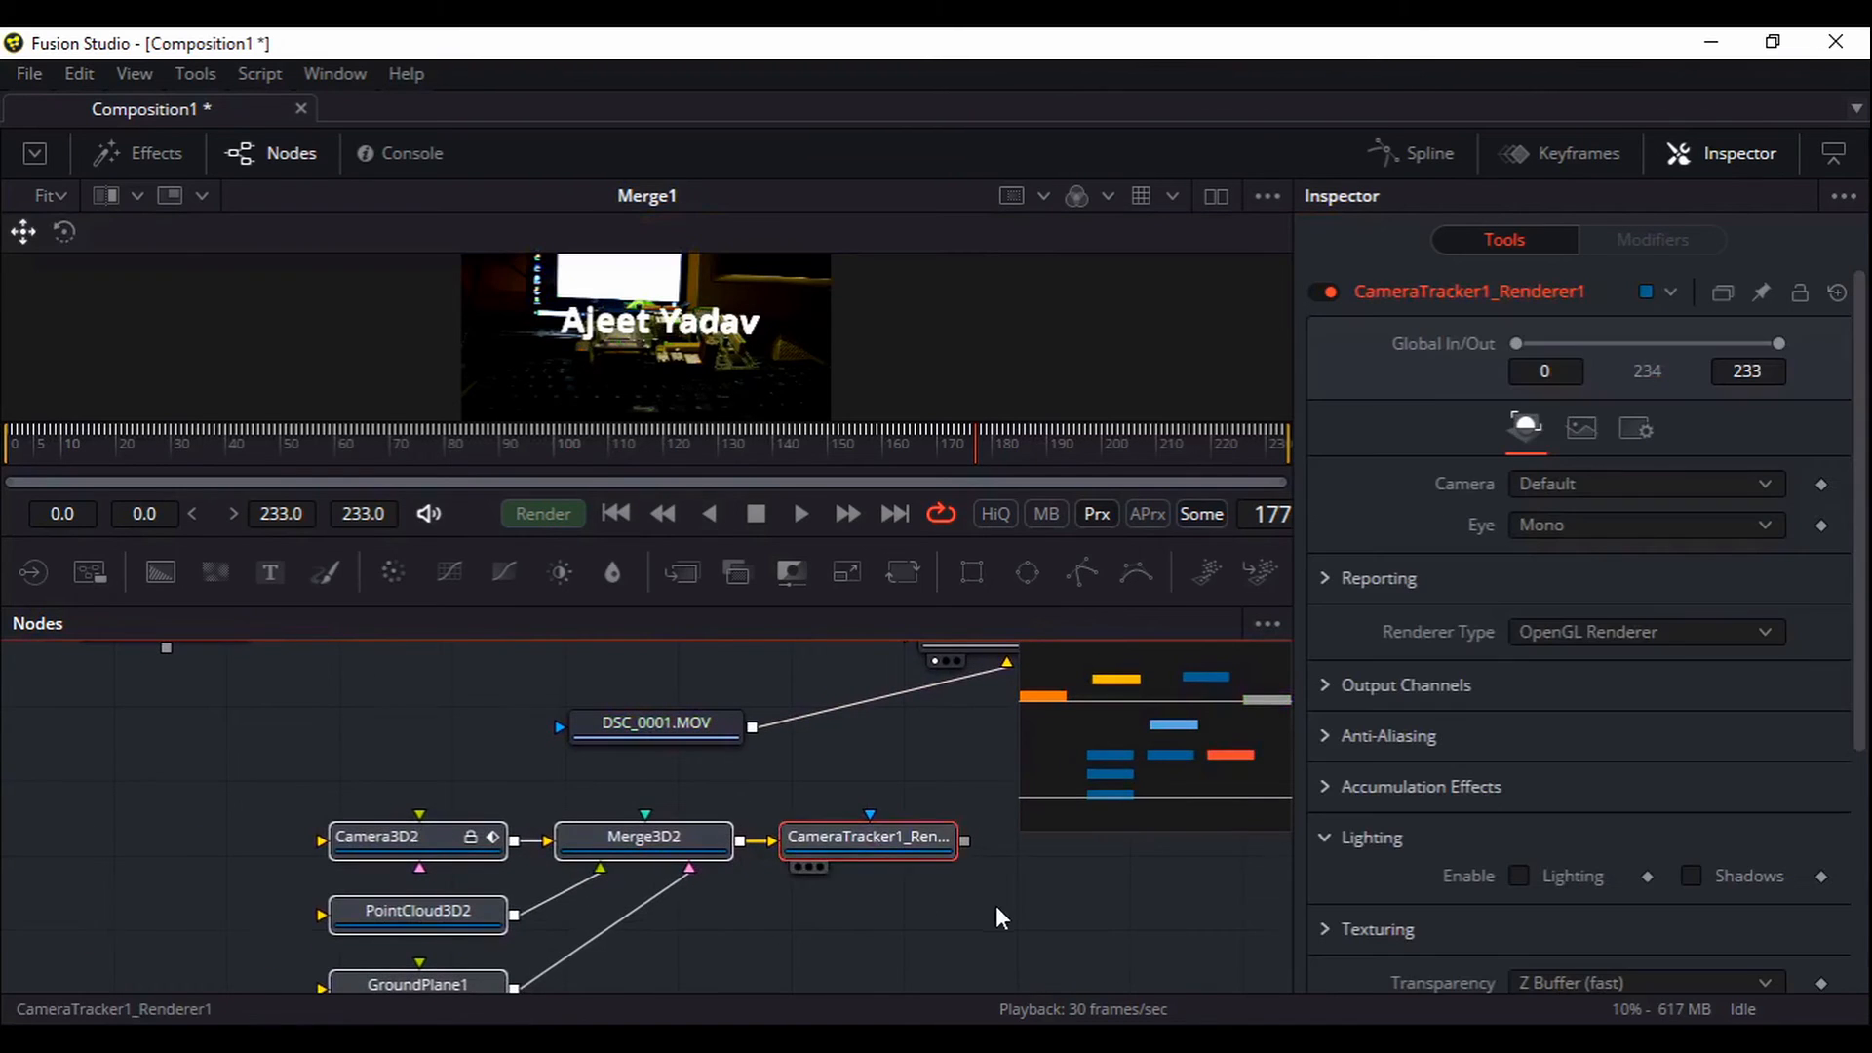
drag(996, 905, 819, 864)
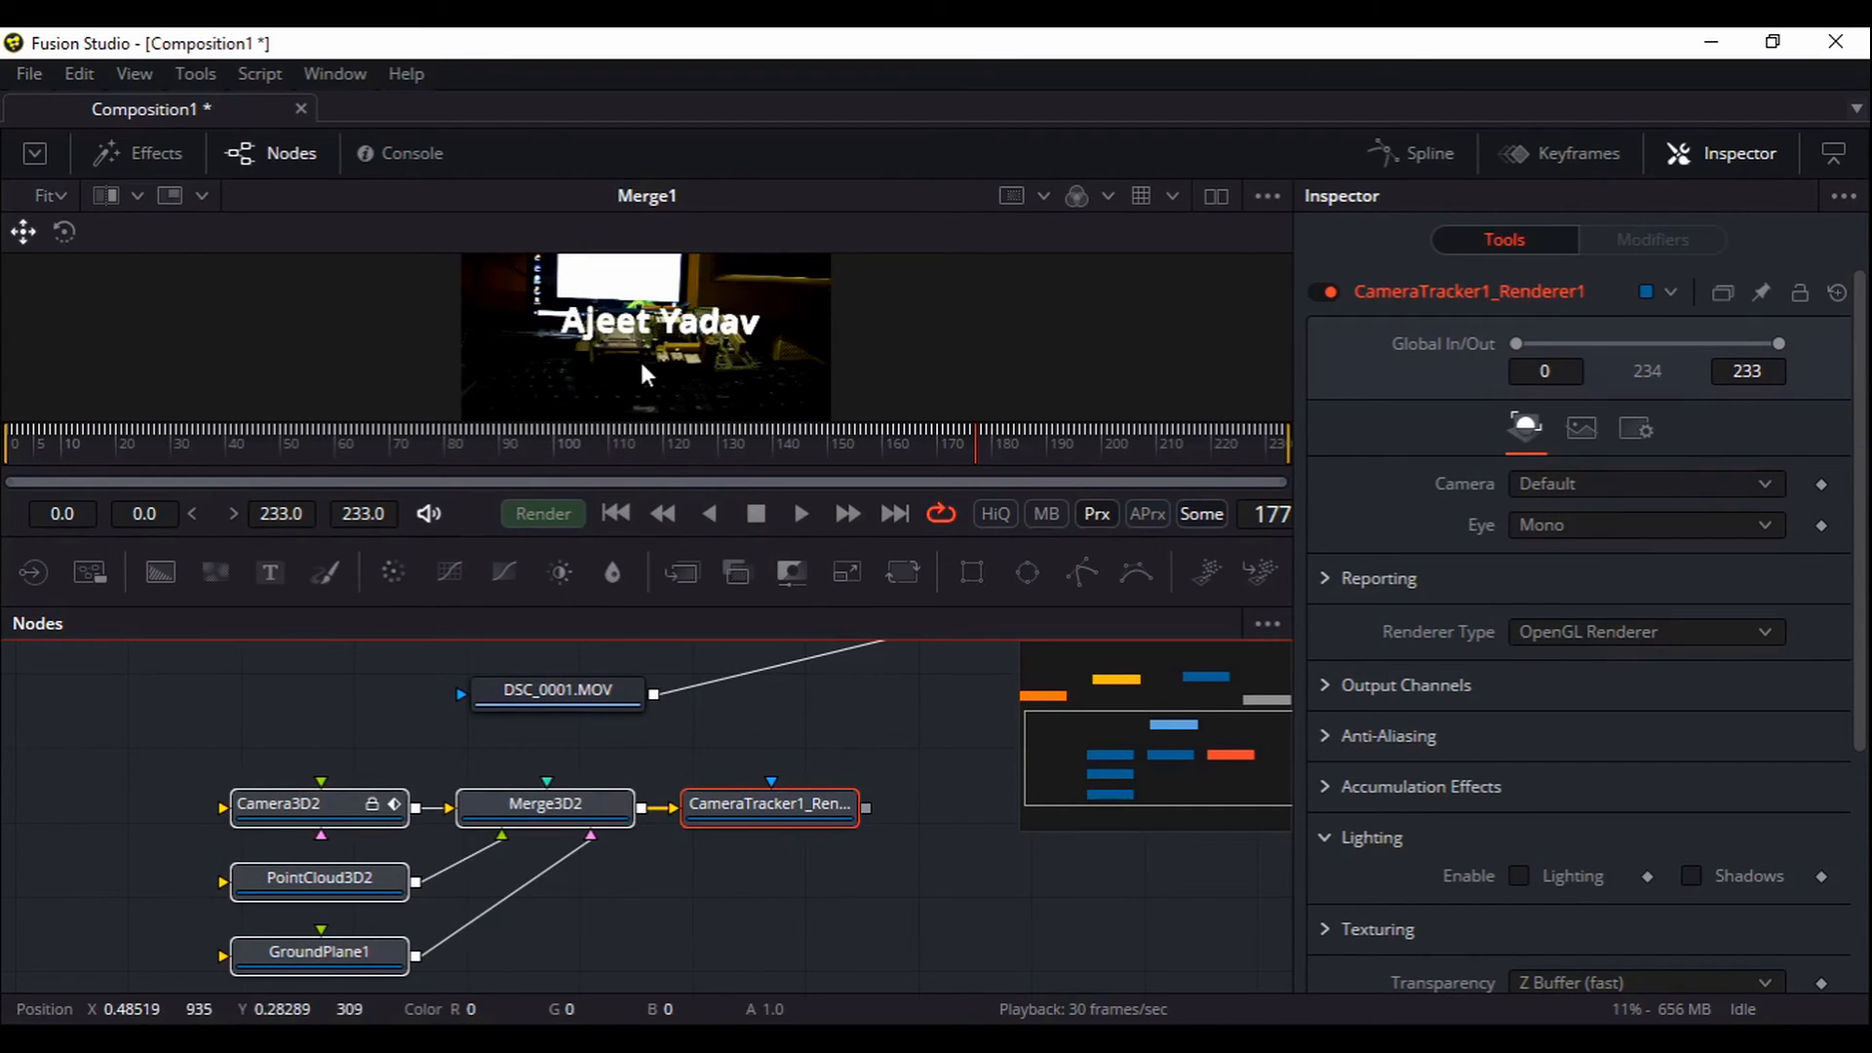
Reposition the DSC_0001.MOV node near the exported 3D nodes and select Merge1
drag(681, 413, 682, 455)
drag(877, 749, 847, 863)
drag(550, 832, 453, 770)
click(453, 770)
drag(721, 836, 888, 747)
drag(572, 686, 235, 749)
drag(777, 785, 656, 854)
click(889, 753)
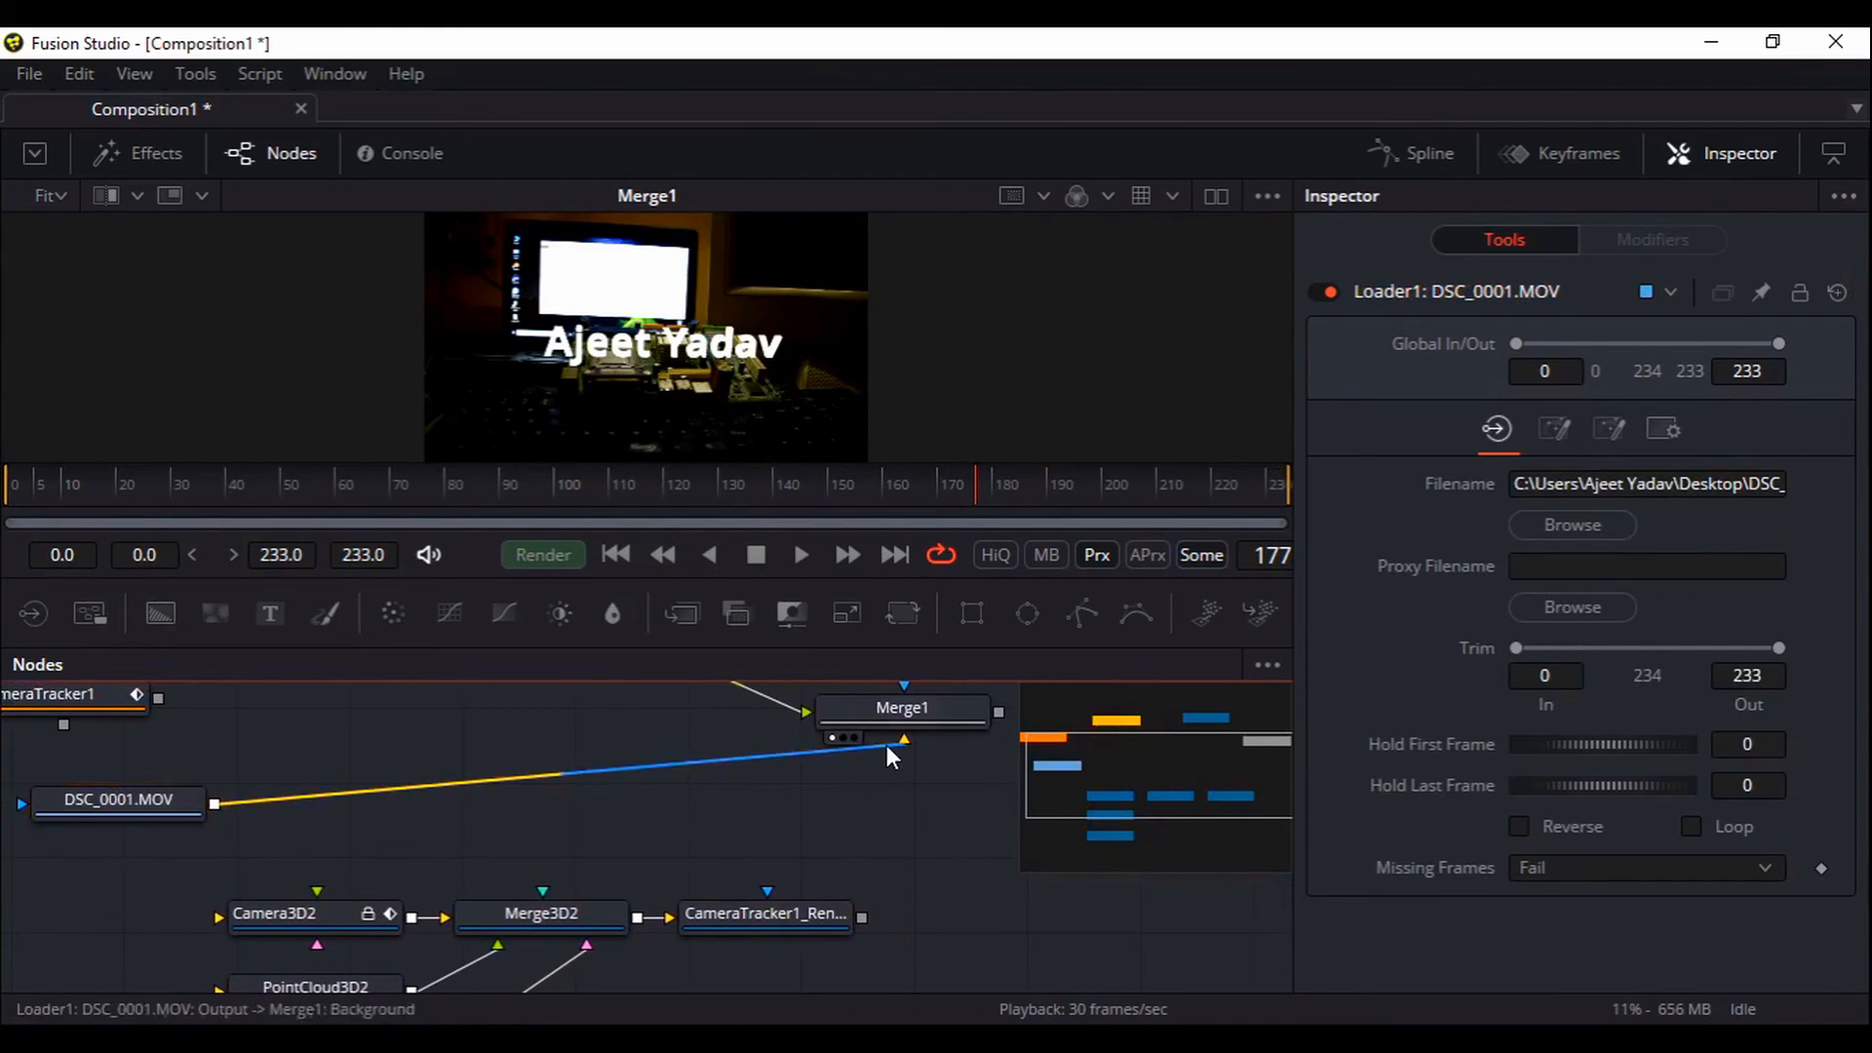
Detach the DSC_0001.MOV footage from Merge1 and feed it into Camera3D2's ImageInput
click(887, 734)
drag(796, 797, 515, 665)
drag(235, 737, 137, 867)
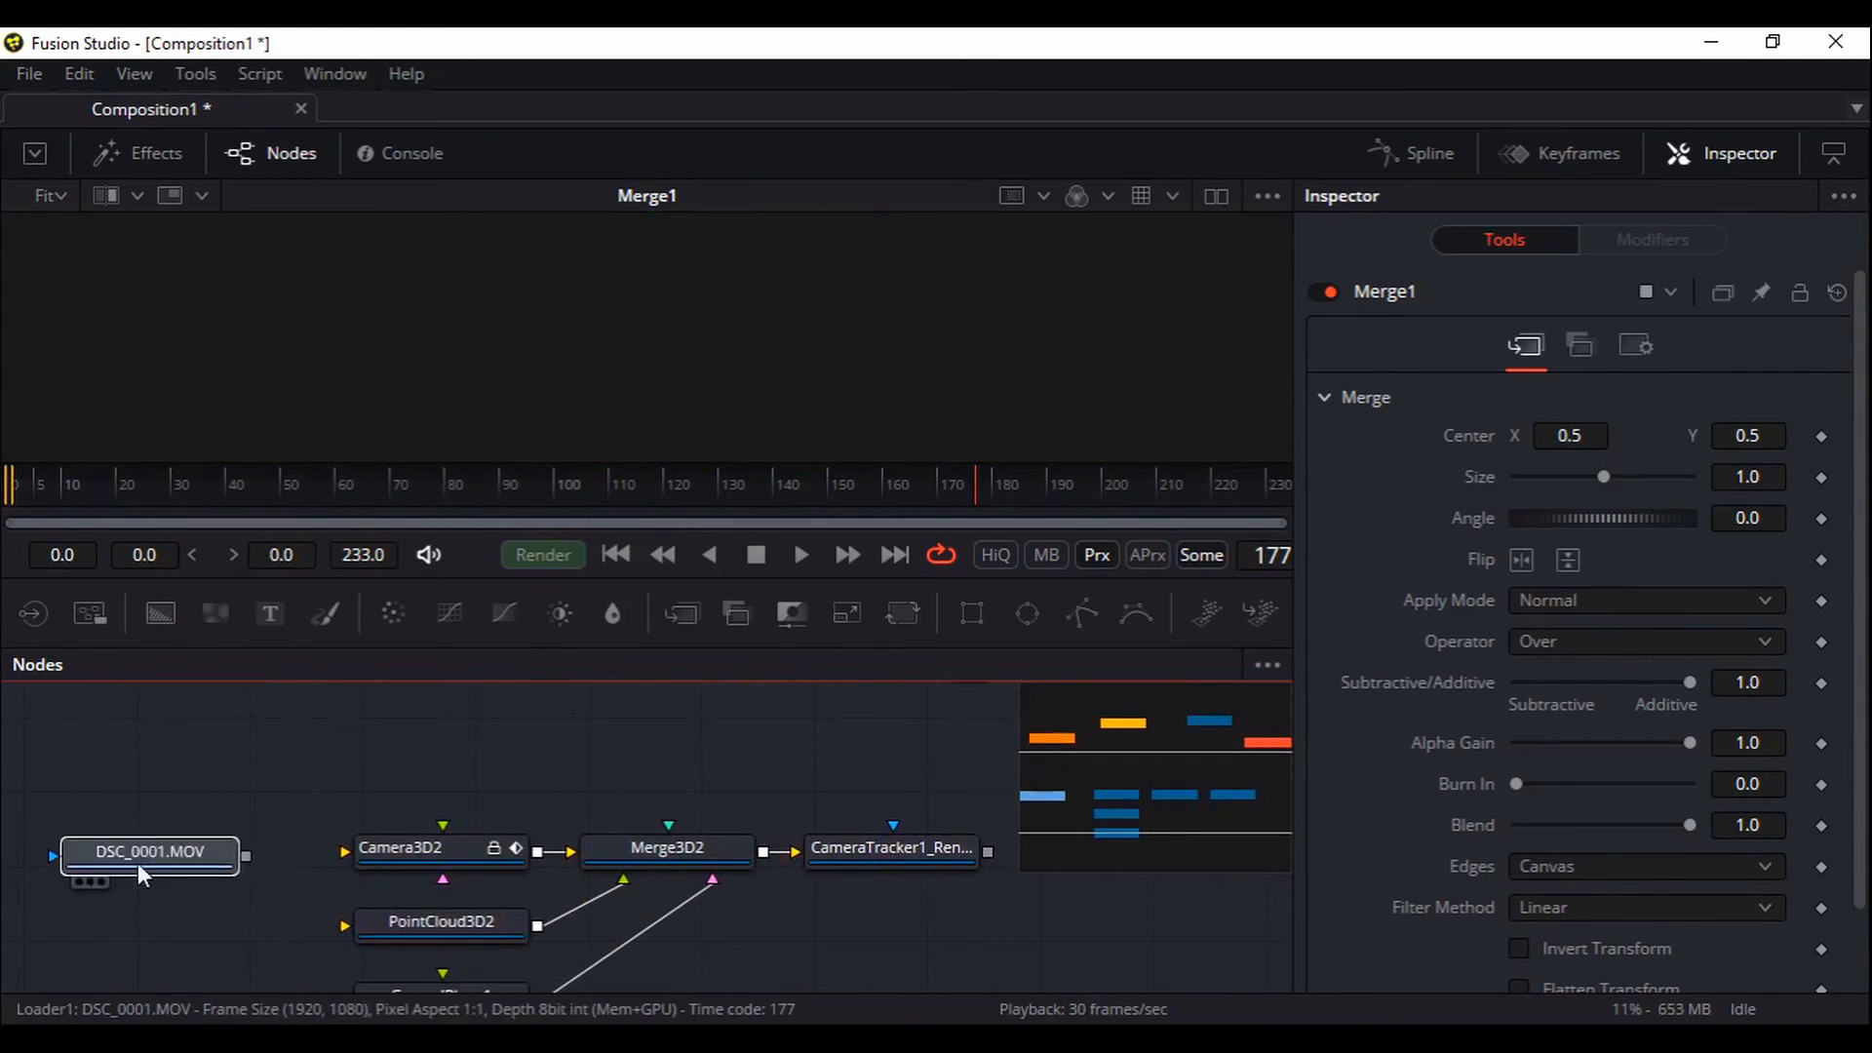
scroll(239, 839, down, 2)
drag(244, 813, 454, 821)
click(454, 819)
Show the renderer node's output in the viewer
drag(781, 907, 731, 887)
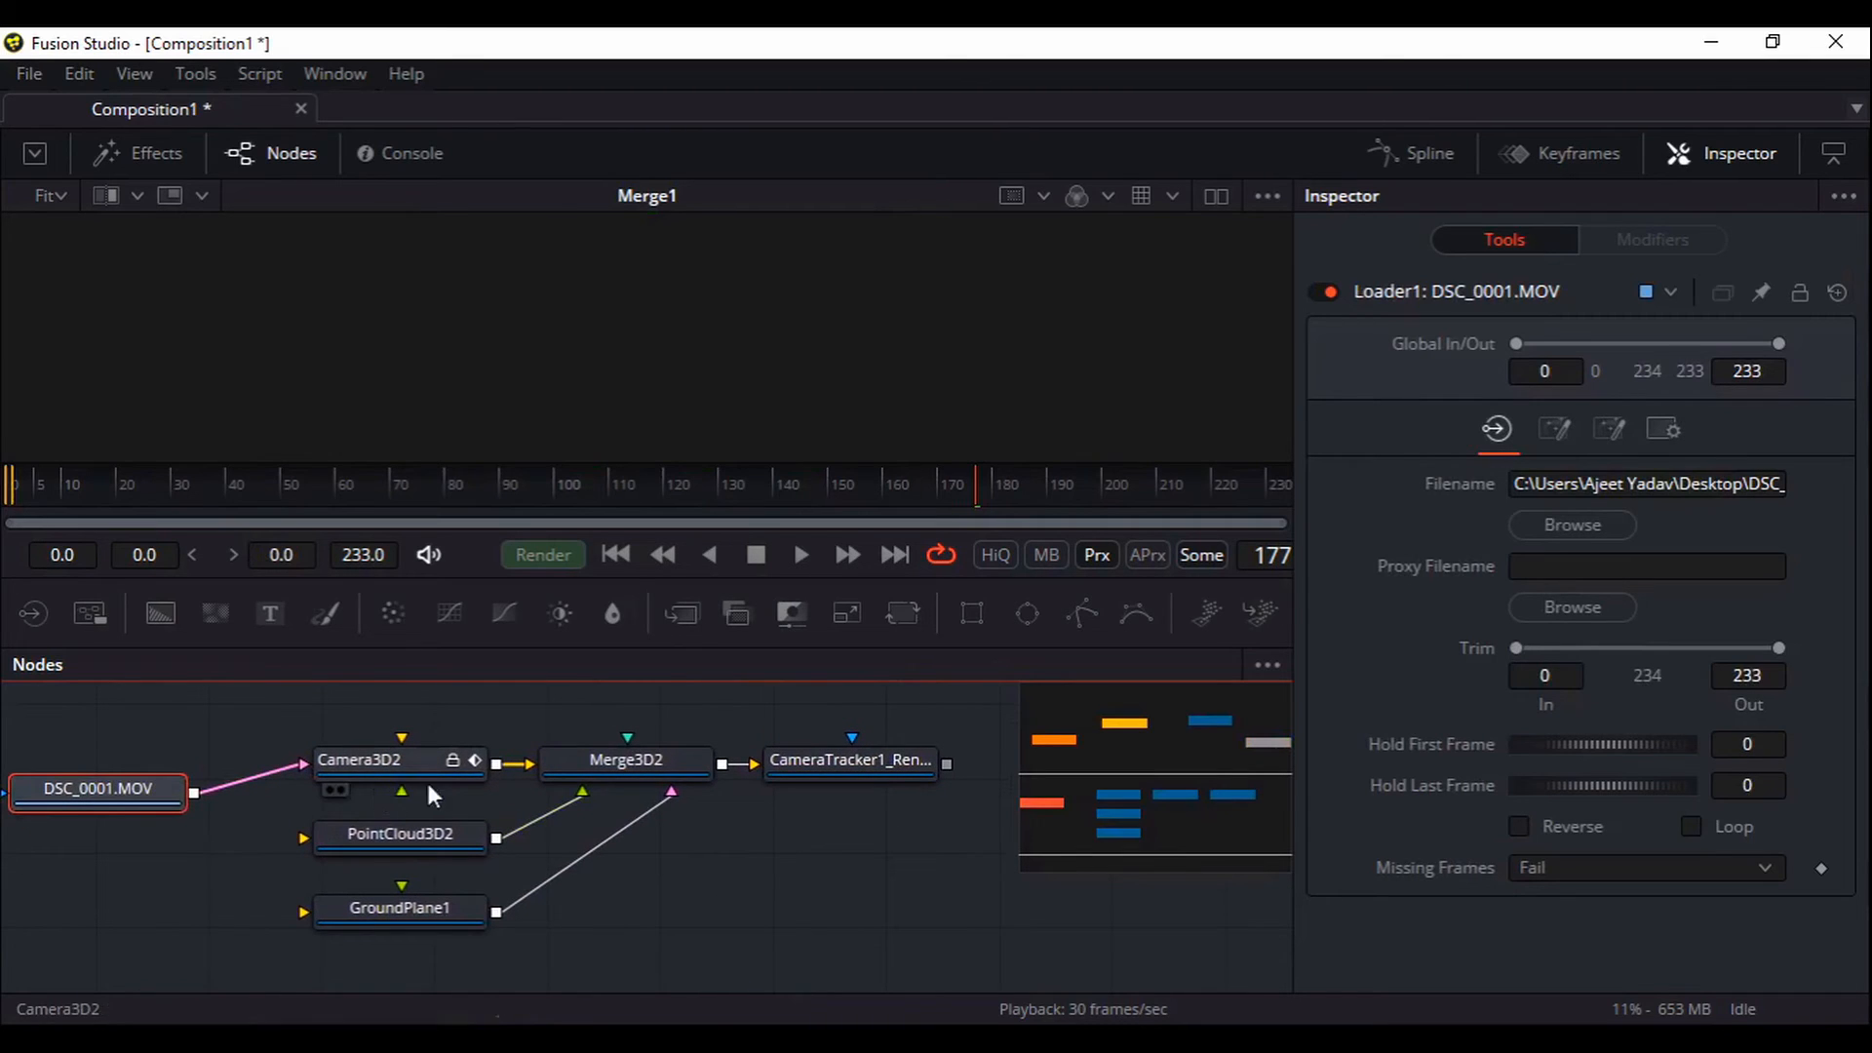
click(836, 765)
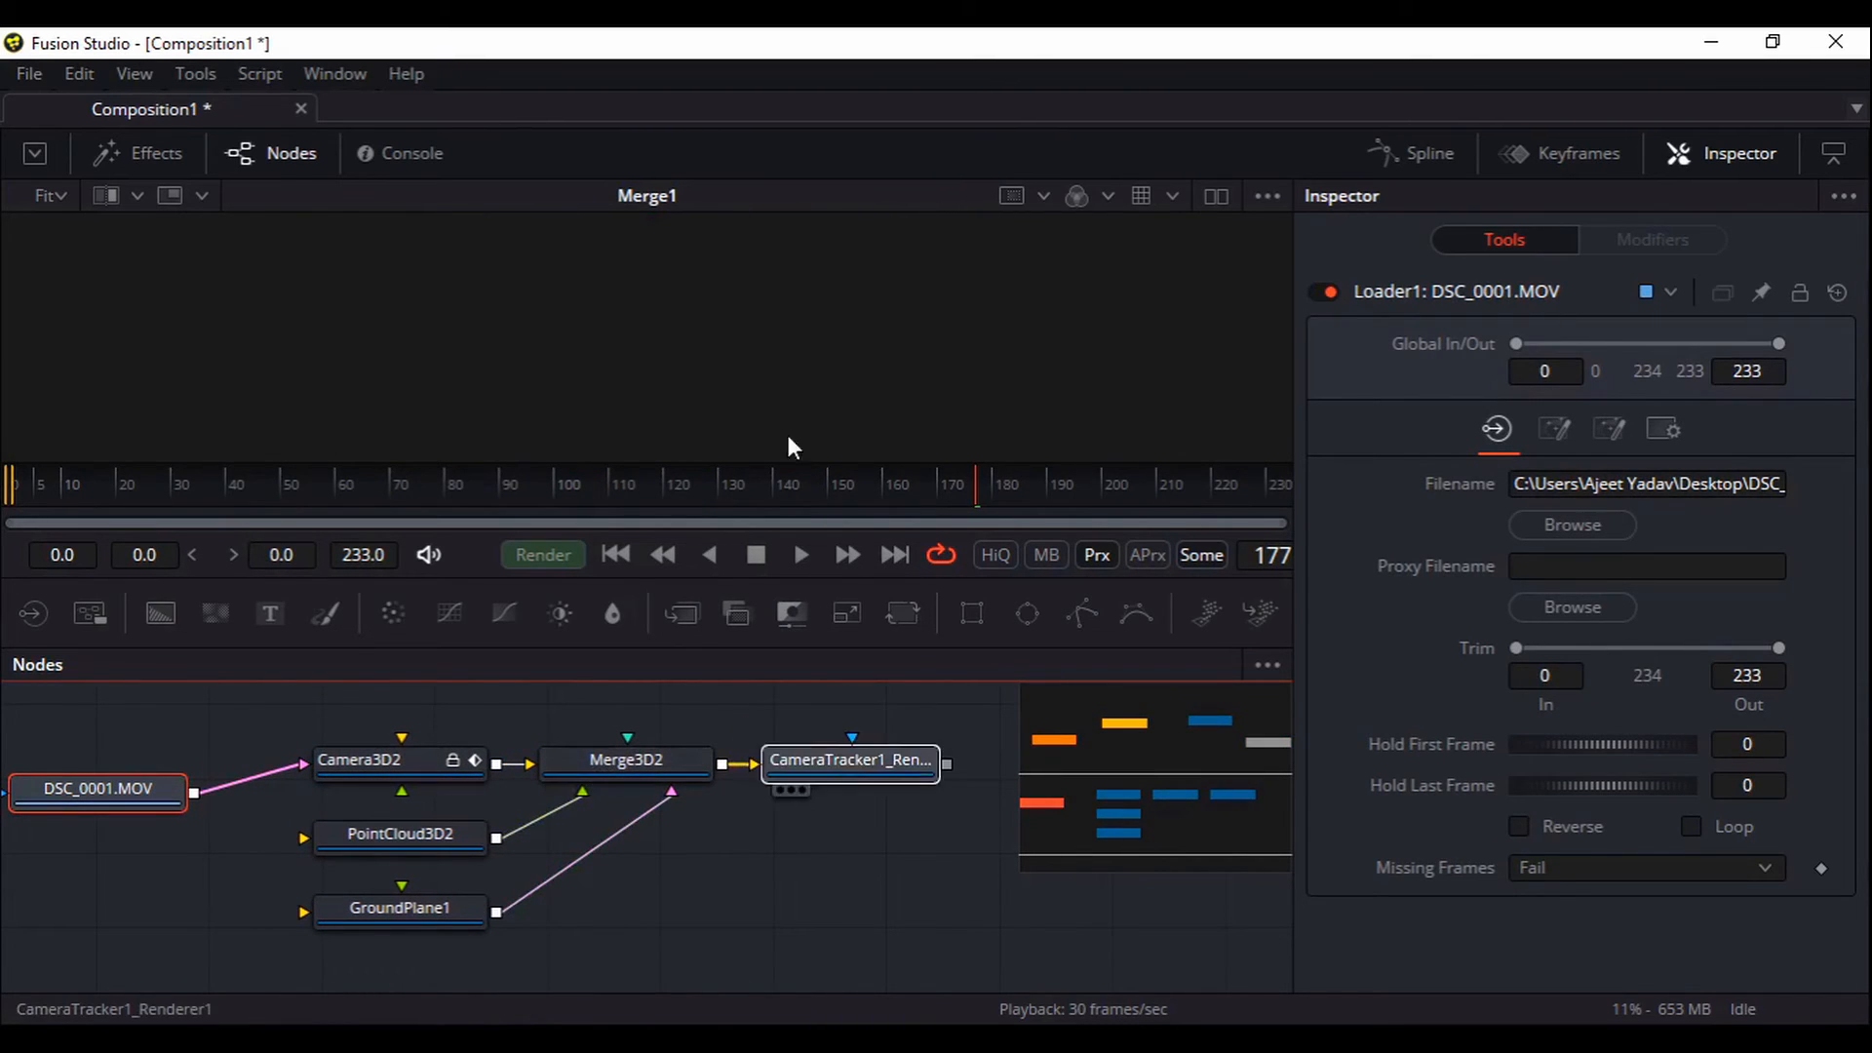
key(1)
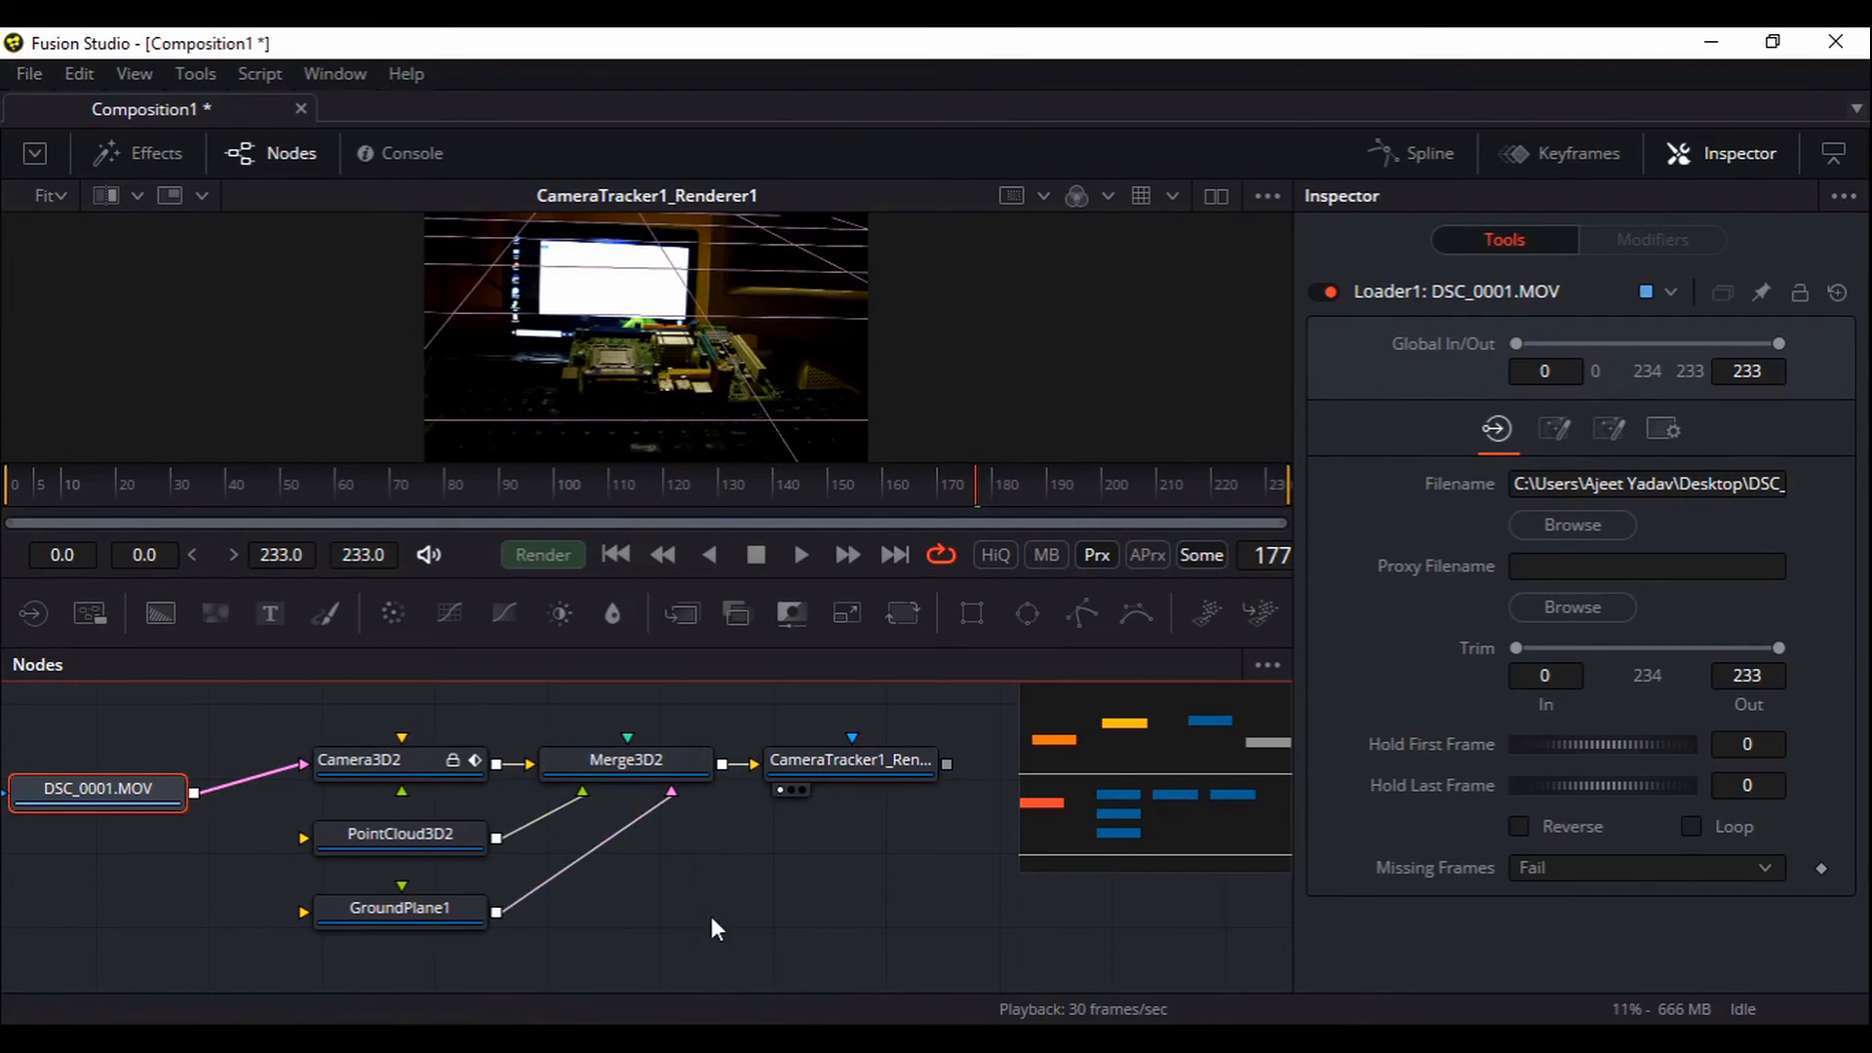
scroll(711, 921, down, 3)
Add a new Text 3D node (Text3D2) via the tool search for 'text'
click(392, 840)
scroll(464, 915, down, 2)
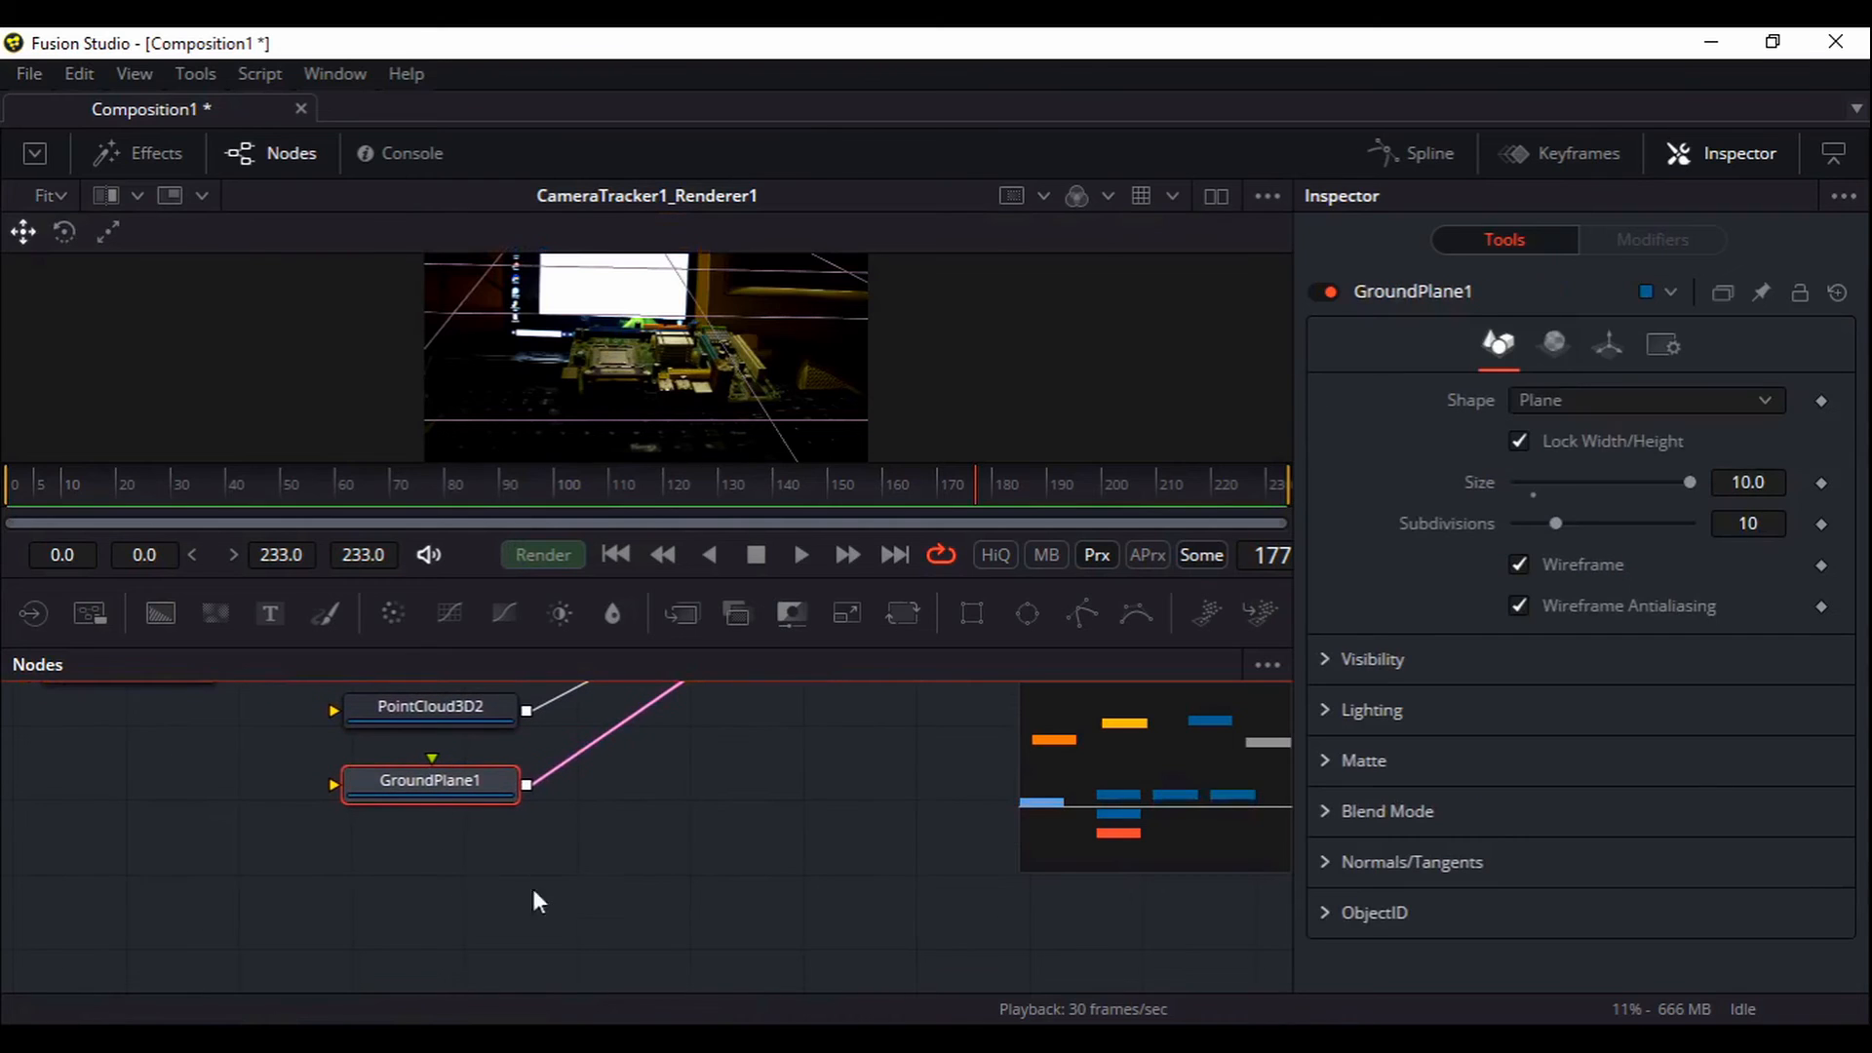
click(368, 882)
key(shift+space)
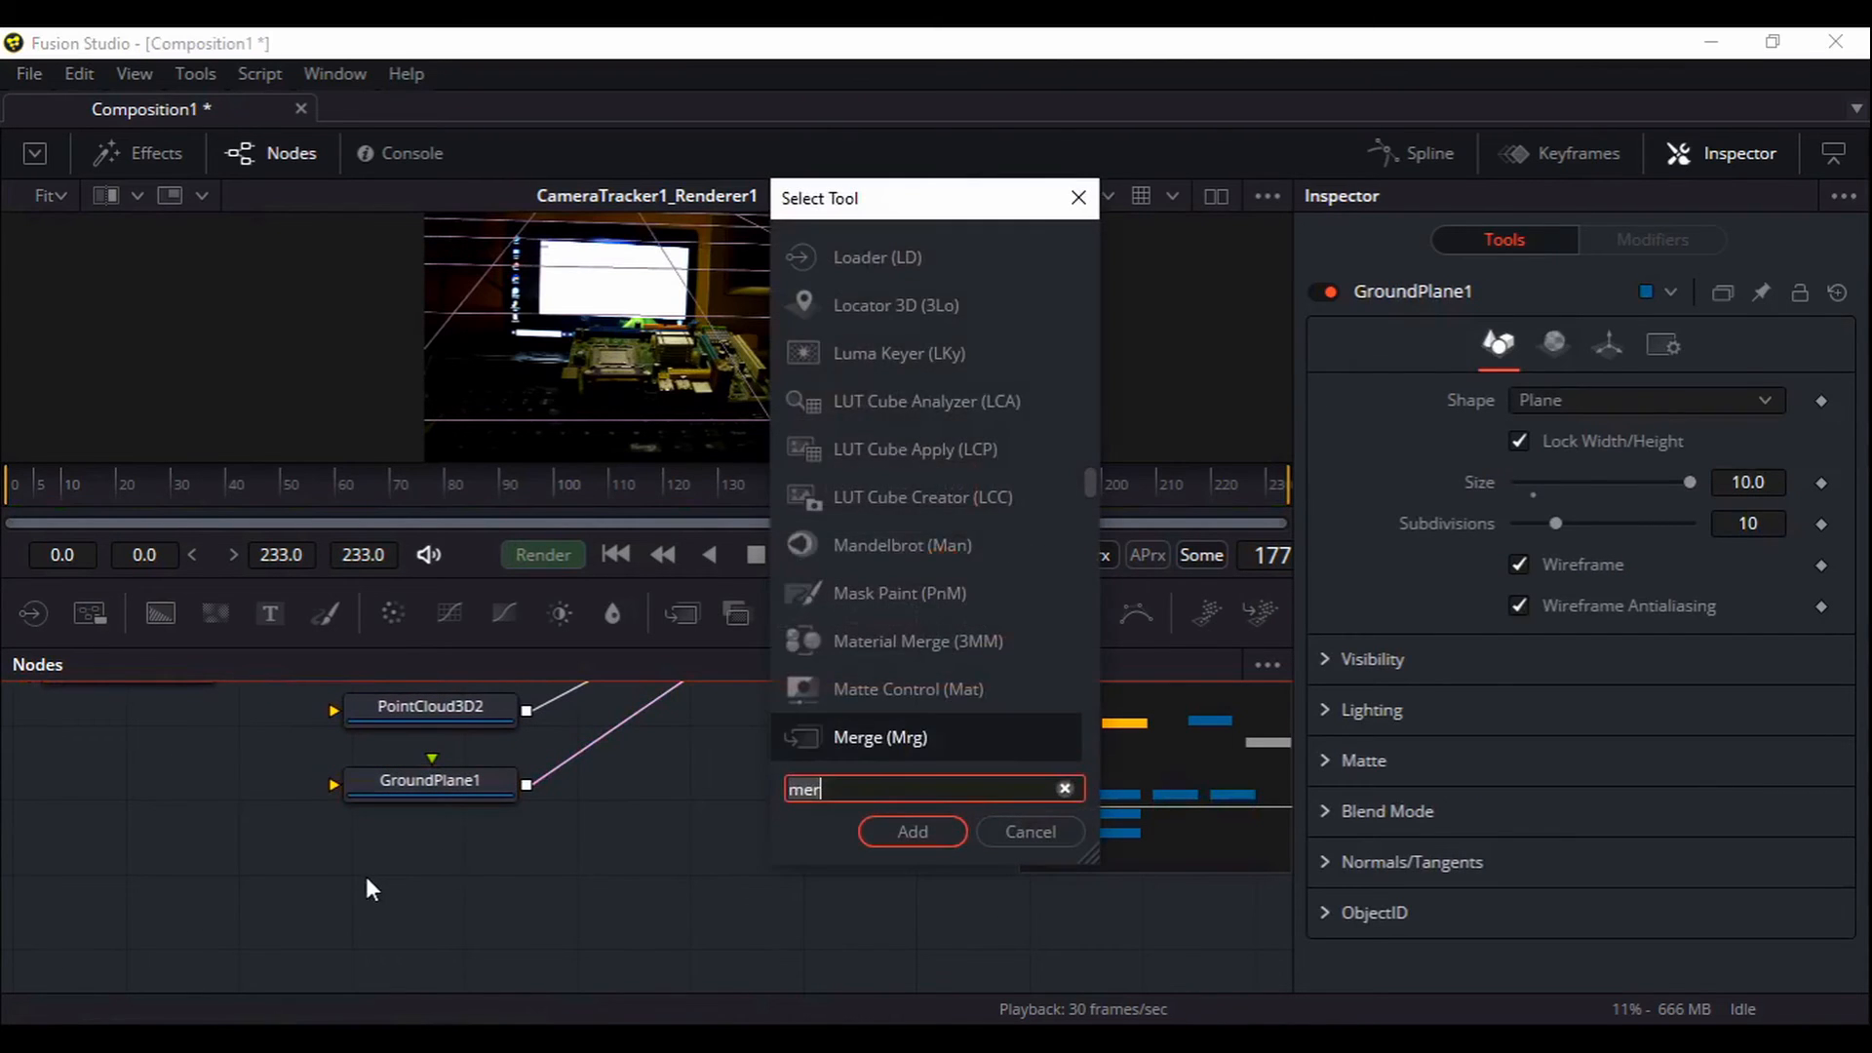
text(text)
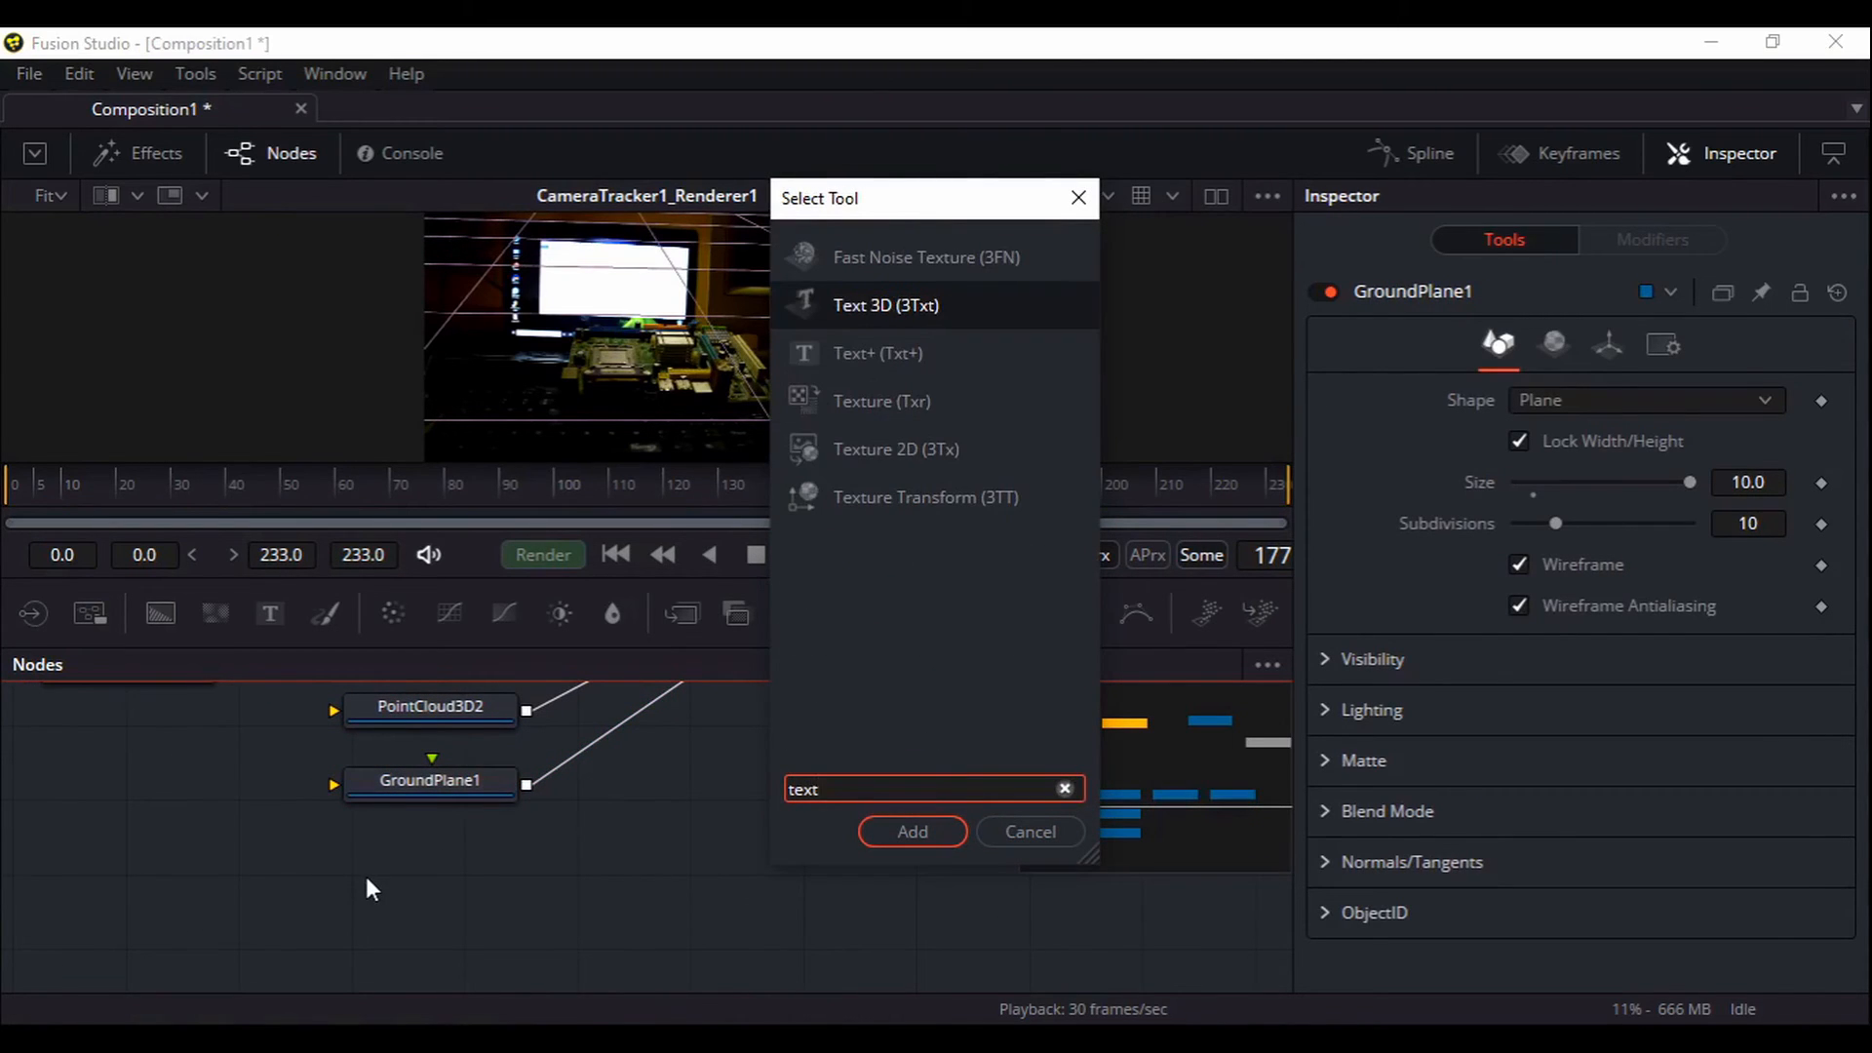
key(Return)
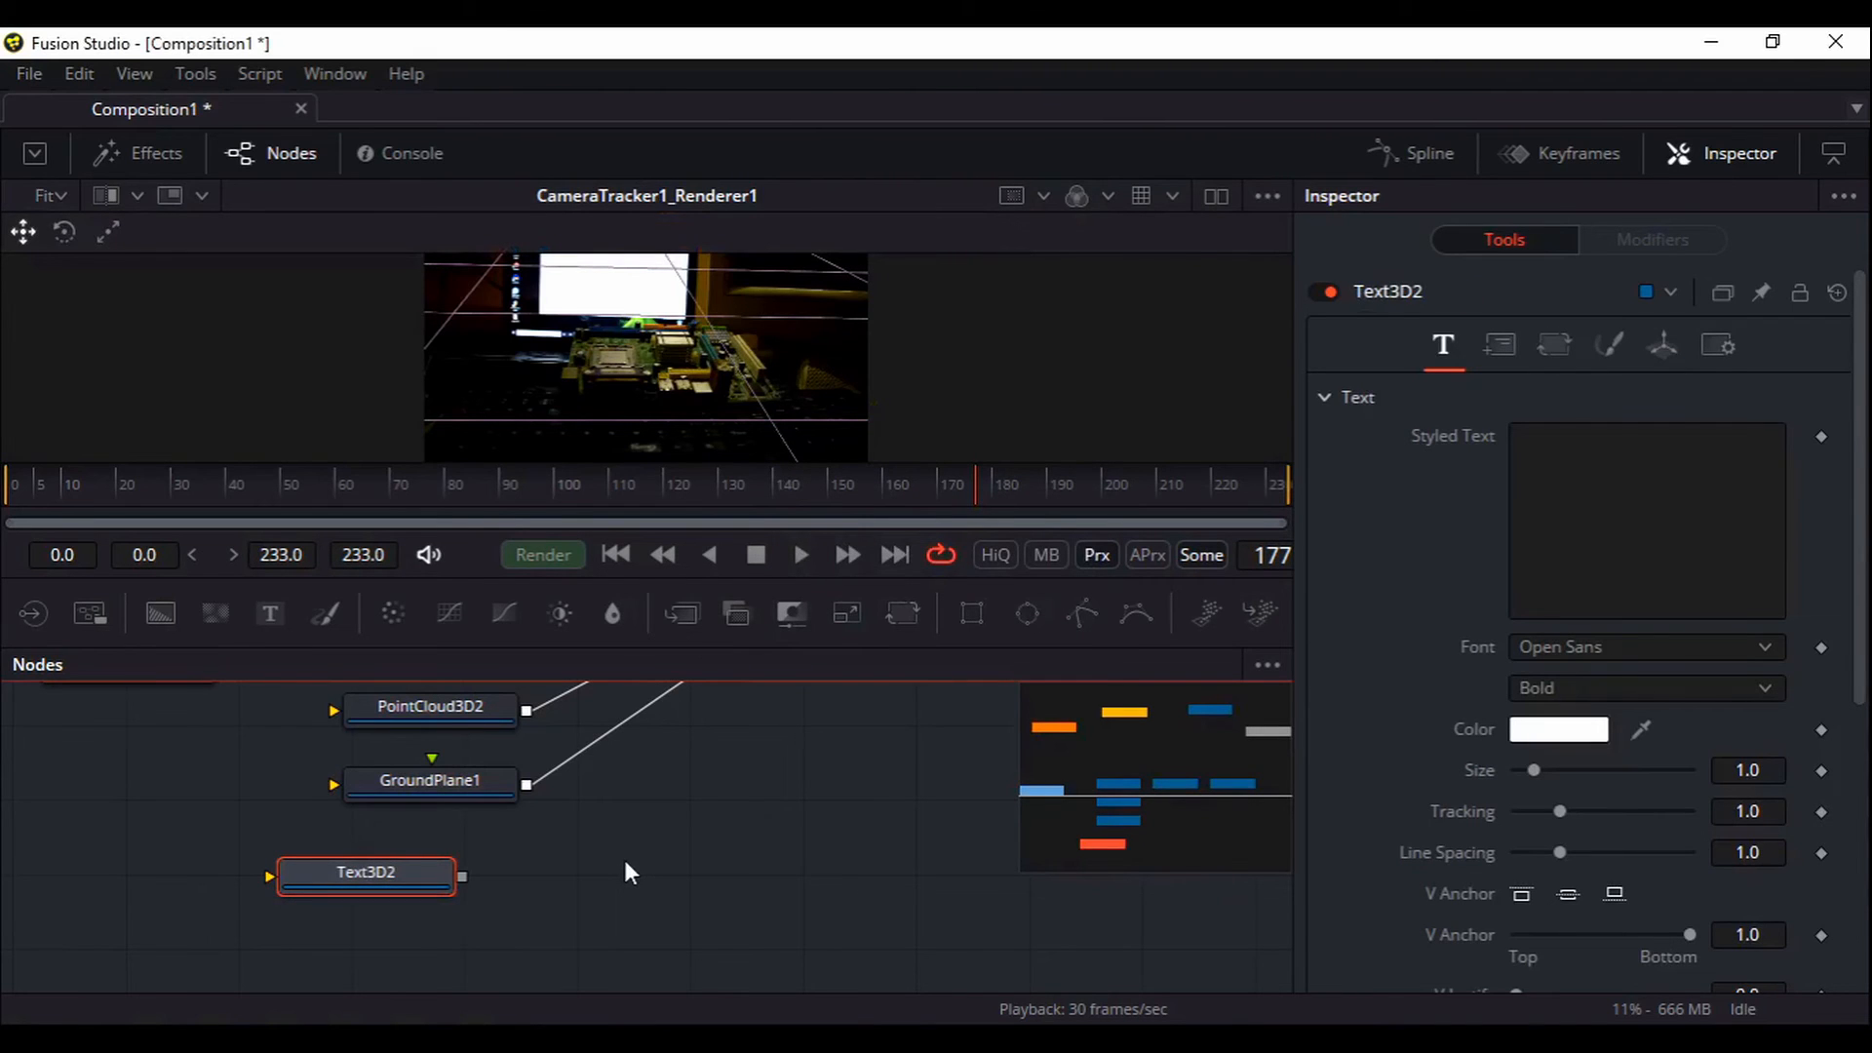
Wire Text3D2 into a new Merge3D2 input and view Merge3D2's 3D scene
drag(675, 827, 553, 883)
drag(341, 934, 572, 688)
click(690, 783)
drag(762, 777, 699, 794)
drag(715, 359, 706, 423)
drag(620, 715, 702, 387)
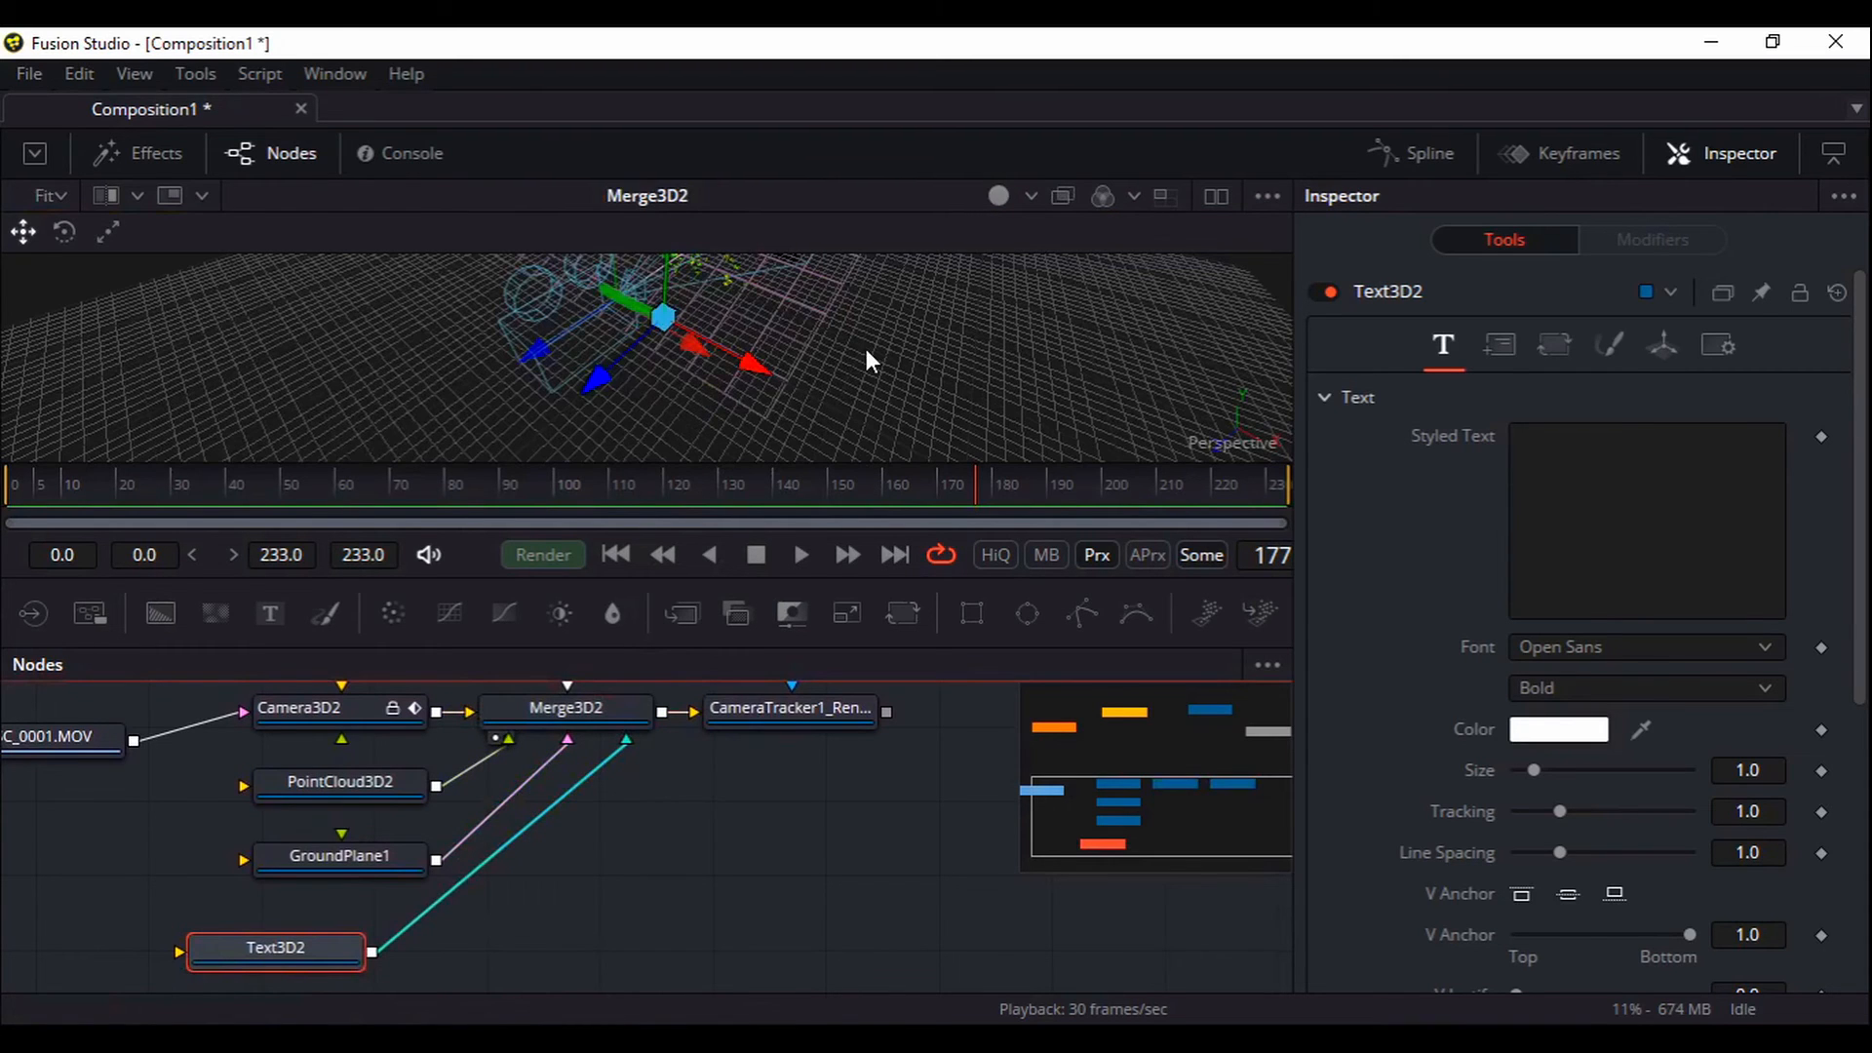
Orbit the 3D scene and move the playhead to frame 147
drag(969, 351, 881, 380)
key(super)
key(super)
drag(1010, 363, 819, 285)
click(813, 477)
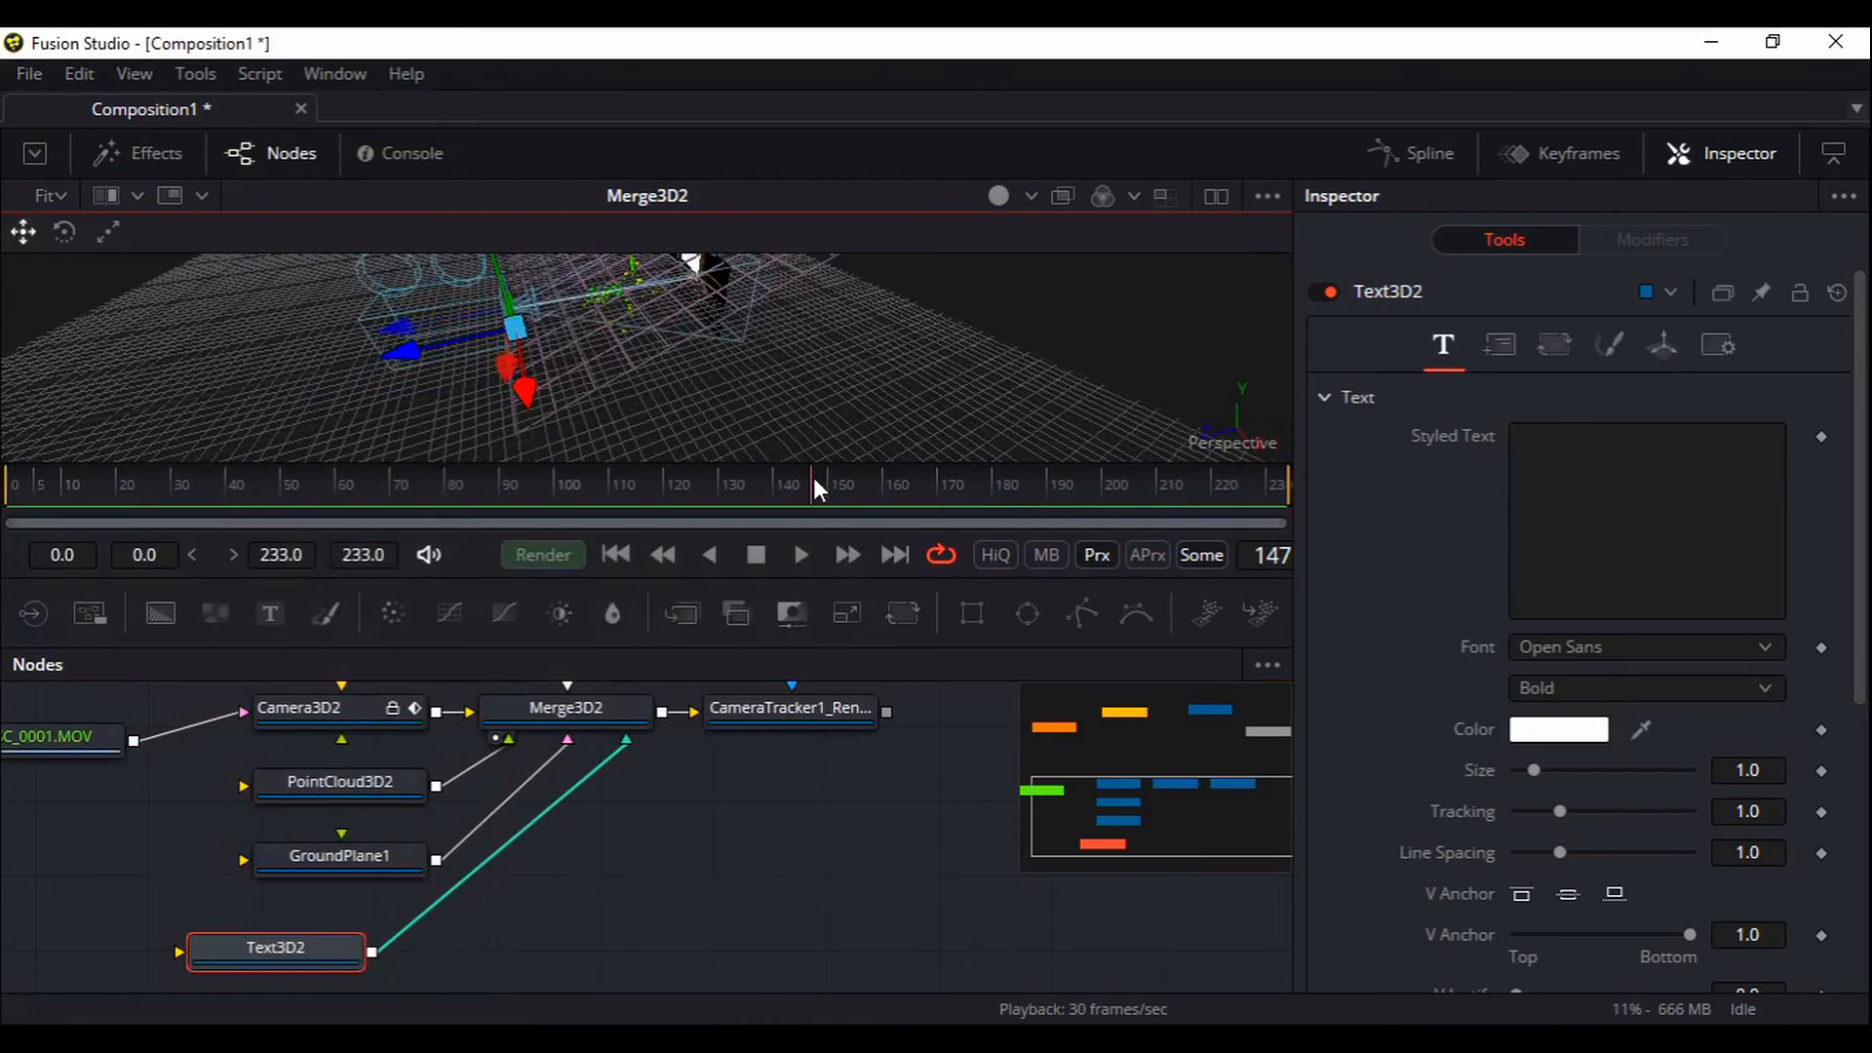
Resize the viewer and node graph, then show Text3D2's Transform settings
mouse_move(815, 464)
mouse_down()
mouse_move(827, 684)
mouse_move(914, 583)
mouse_move(805, 429)
mouse_up()
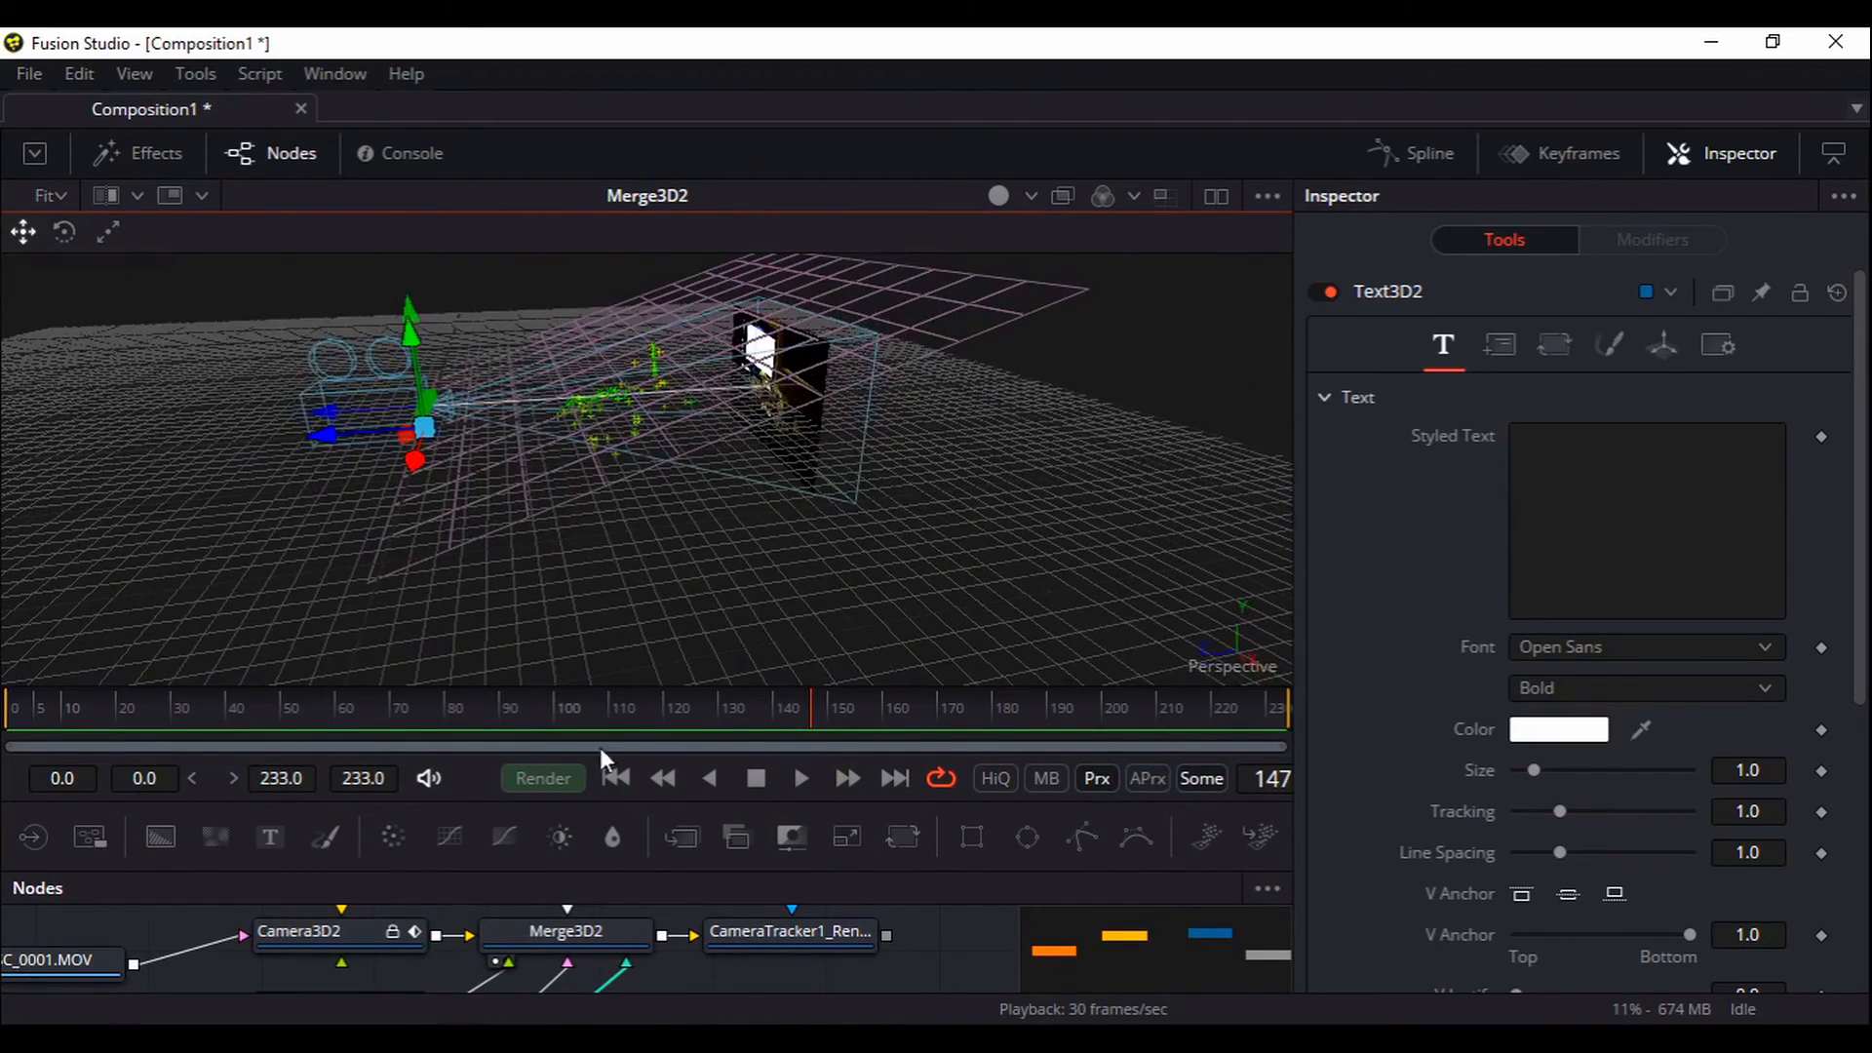
drag(738, 688, 736, 625)
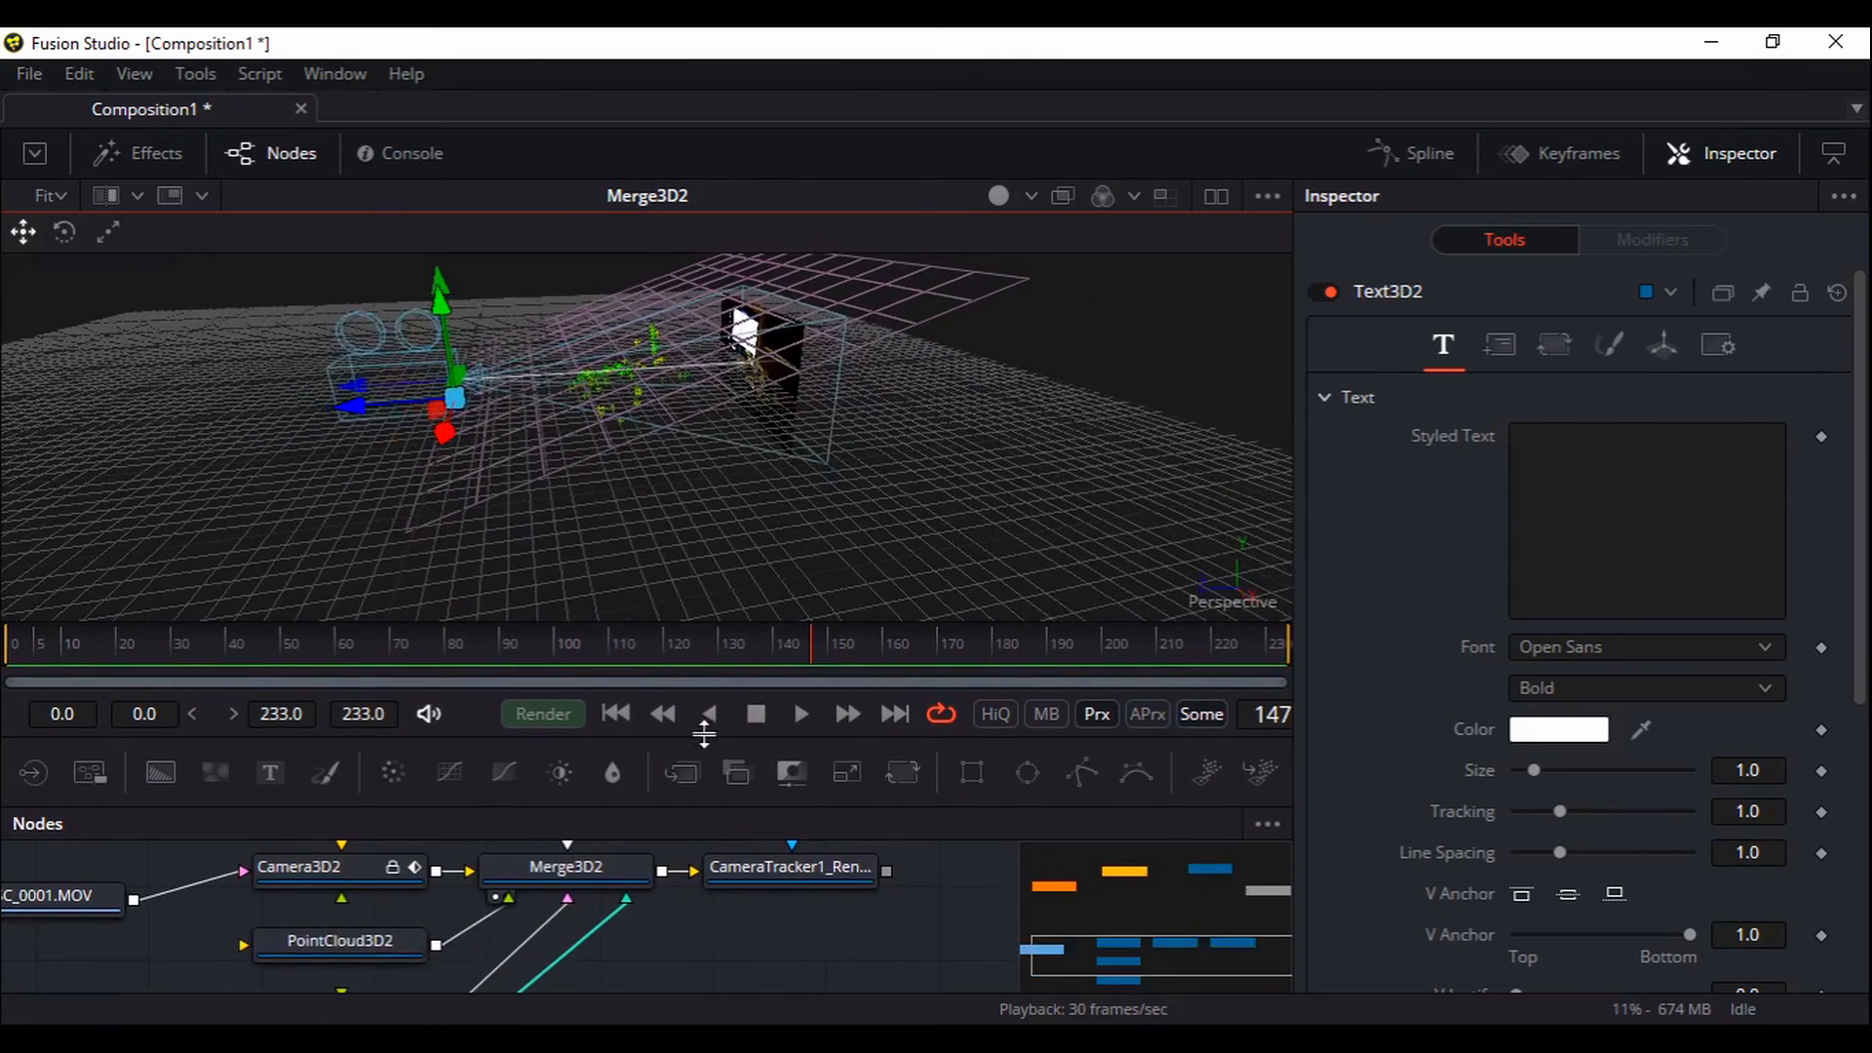
scroll(694, 897, down, 4)
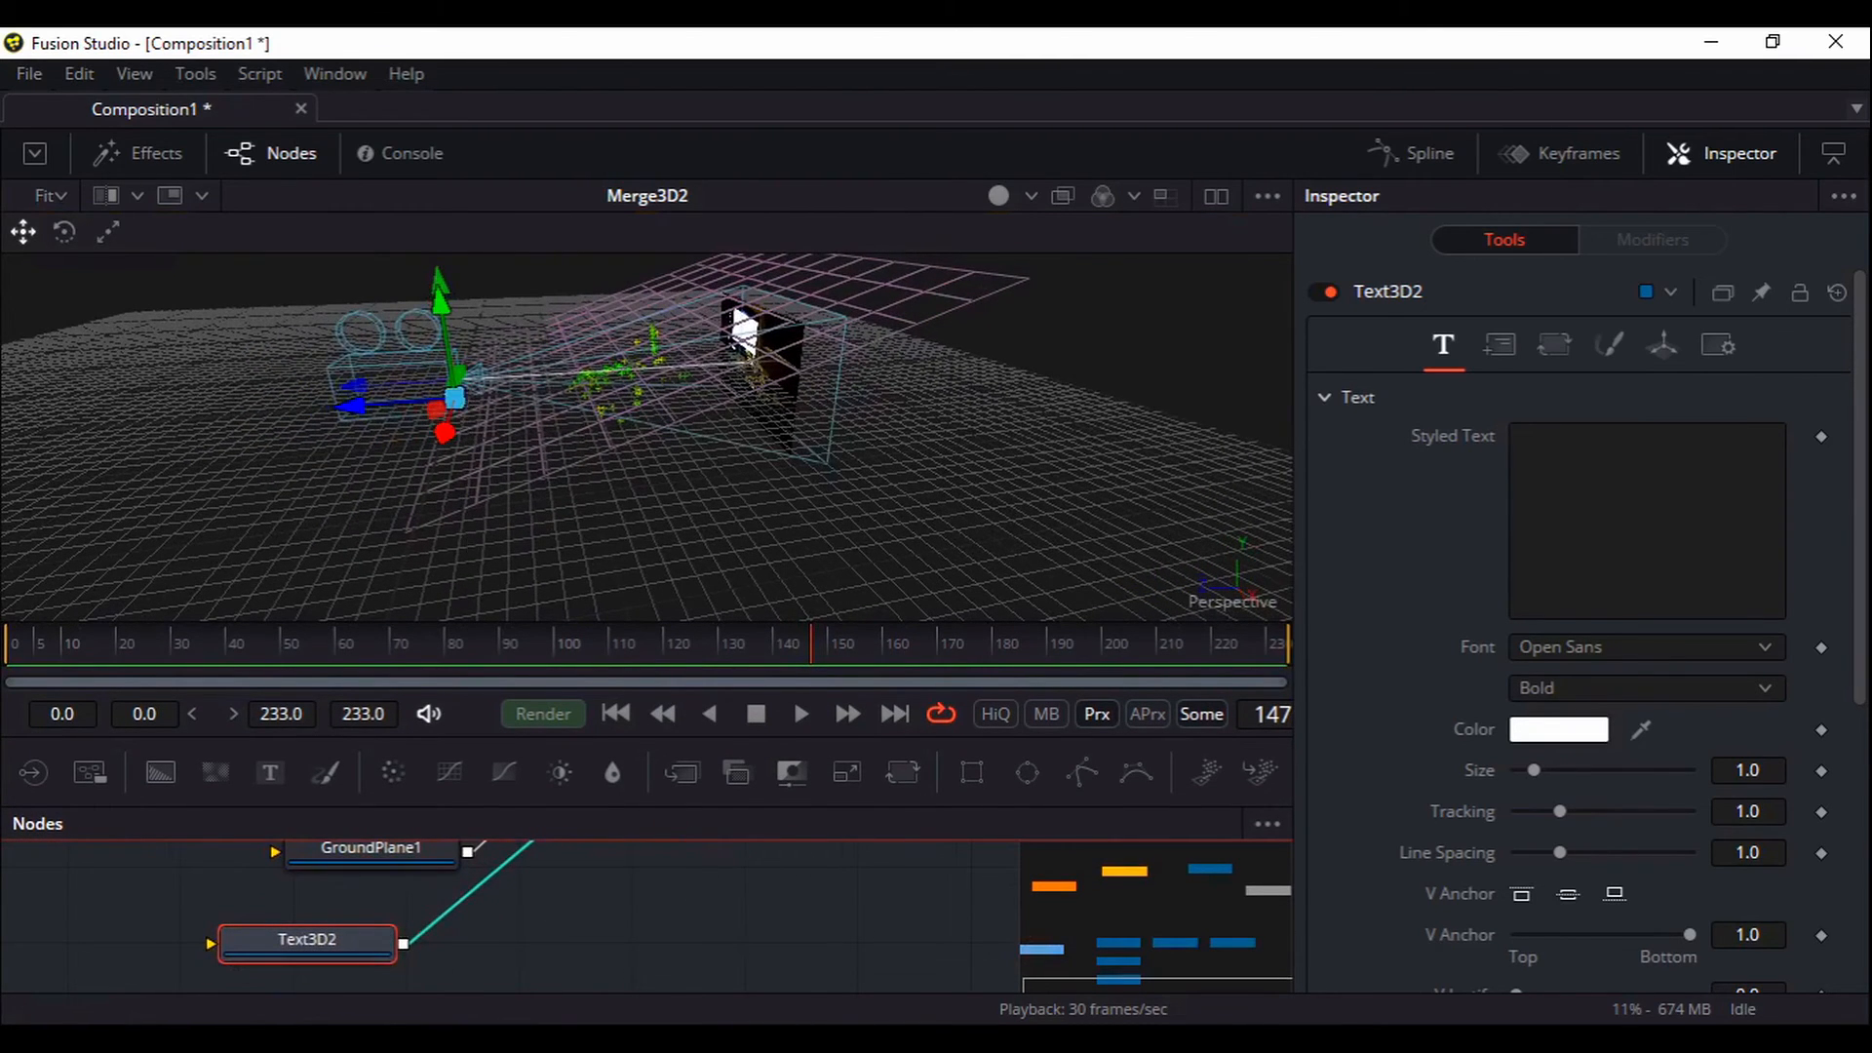
click(1662, 354)
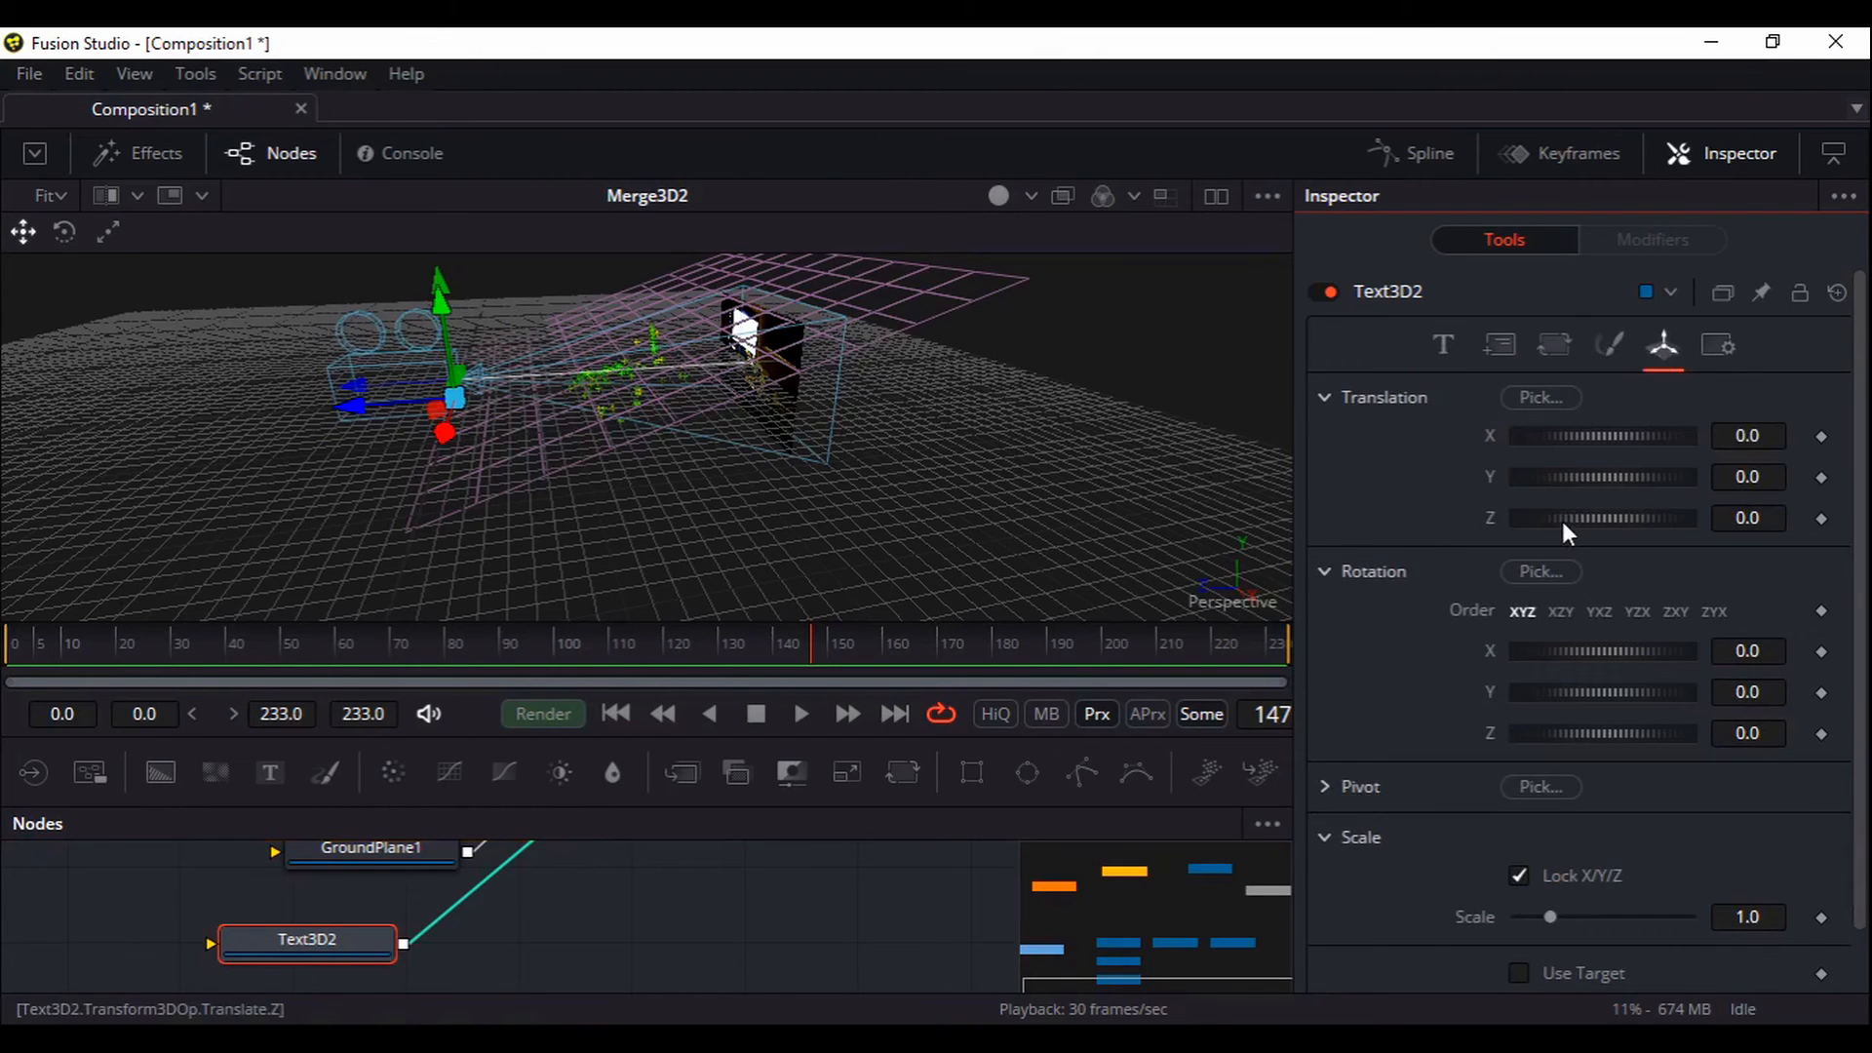
Push Text3D2 back along Z and left along X, orbiting to check its placement
drag(1562, 519, 1531, 526)
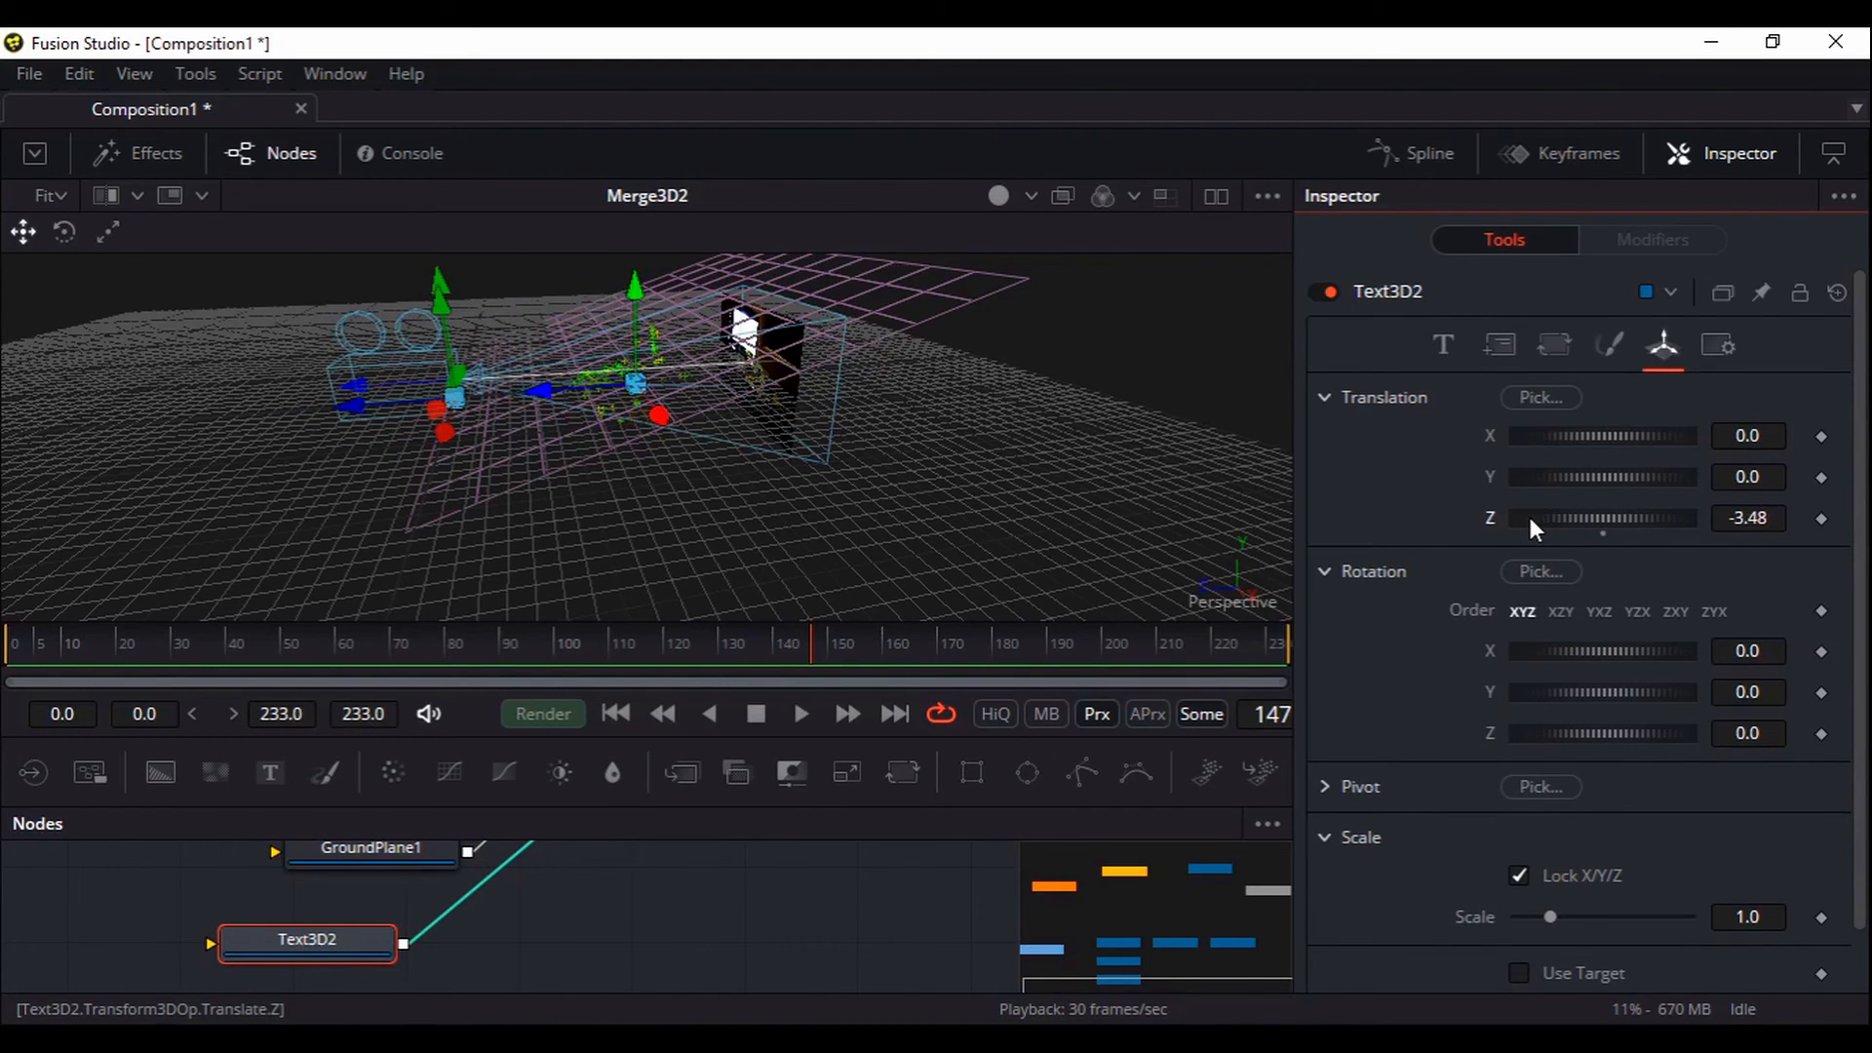
ctrl+click(375, 851)
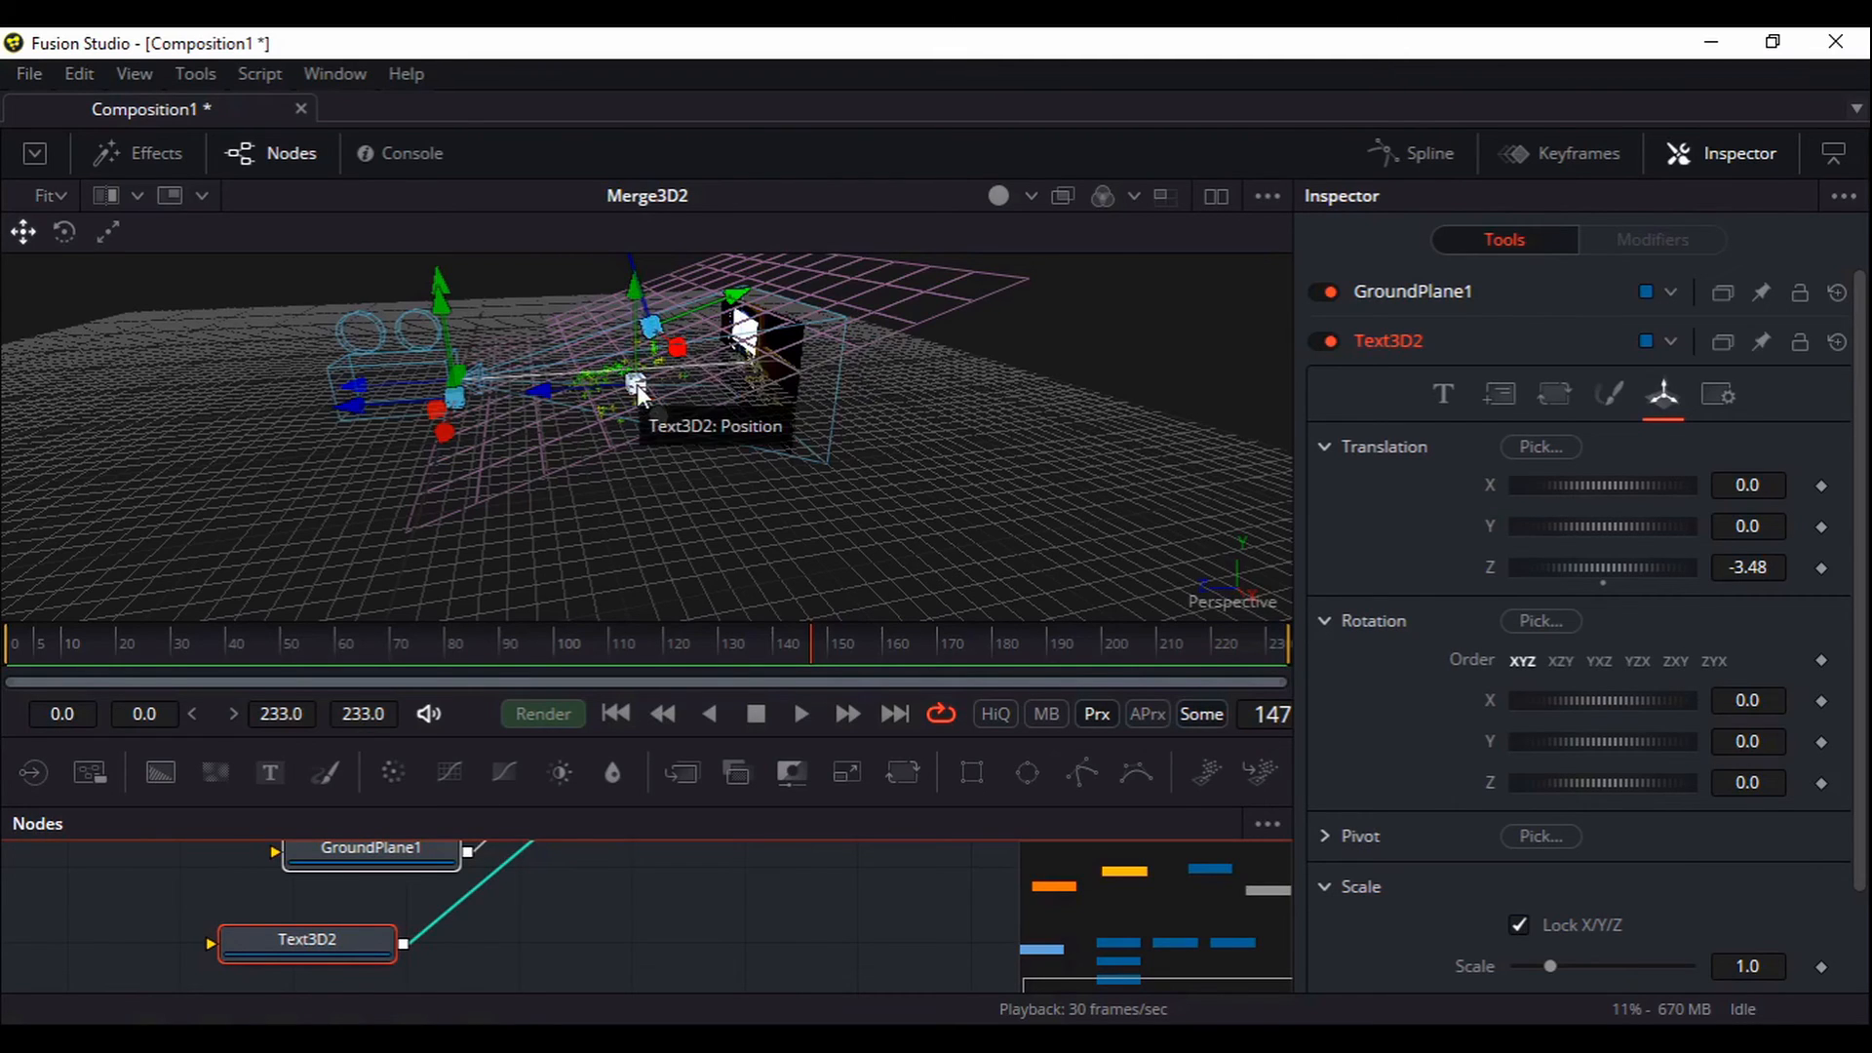
drag(370, 547, 655, 484)
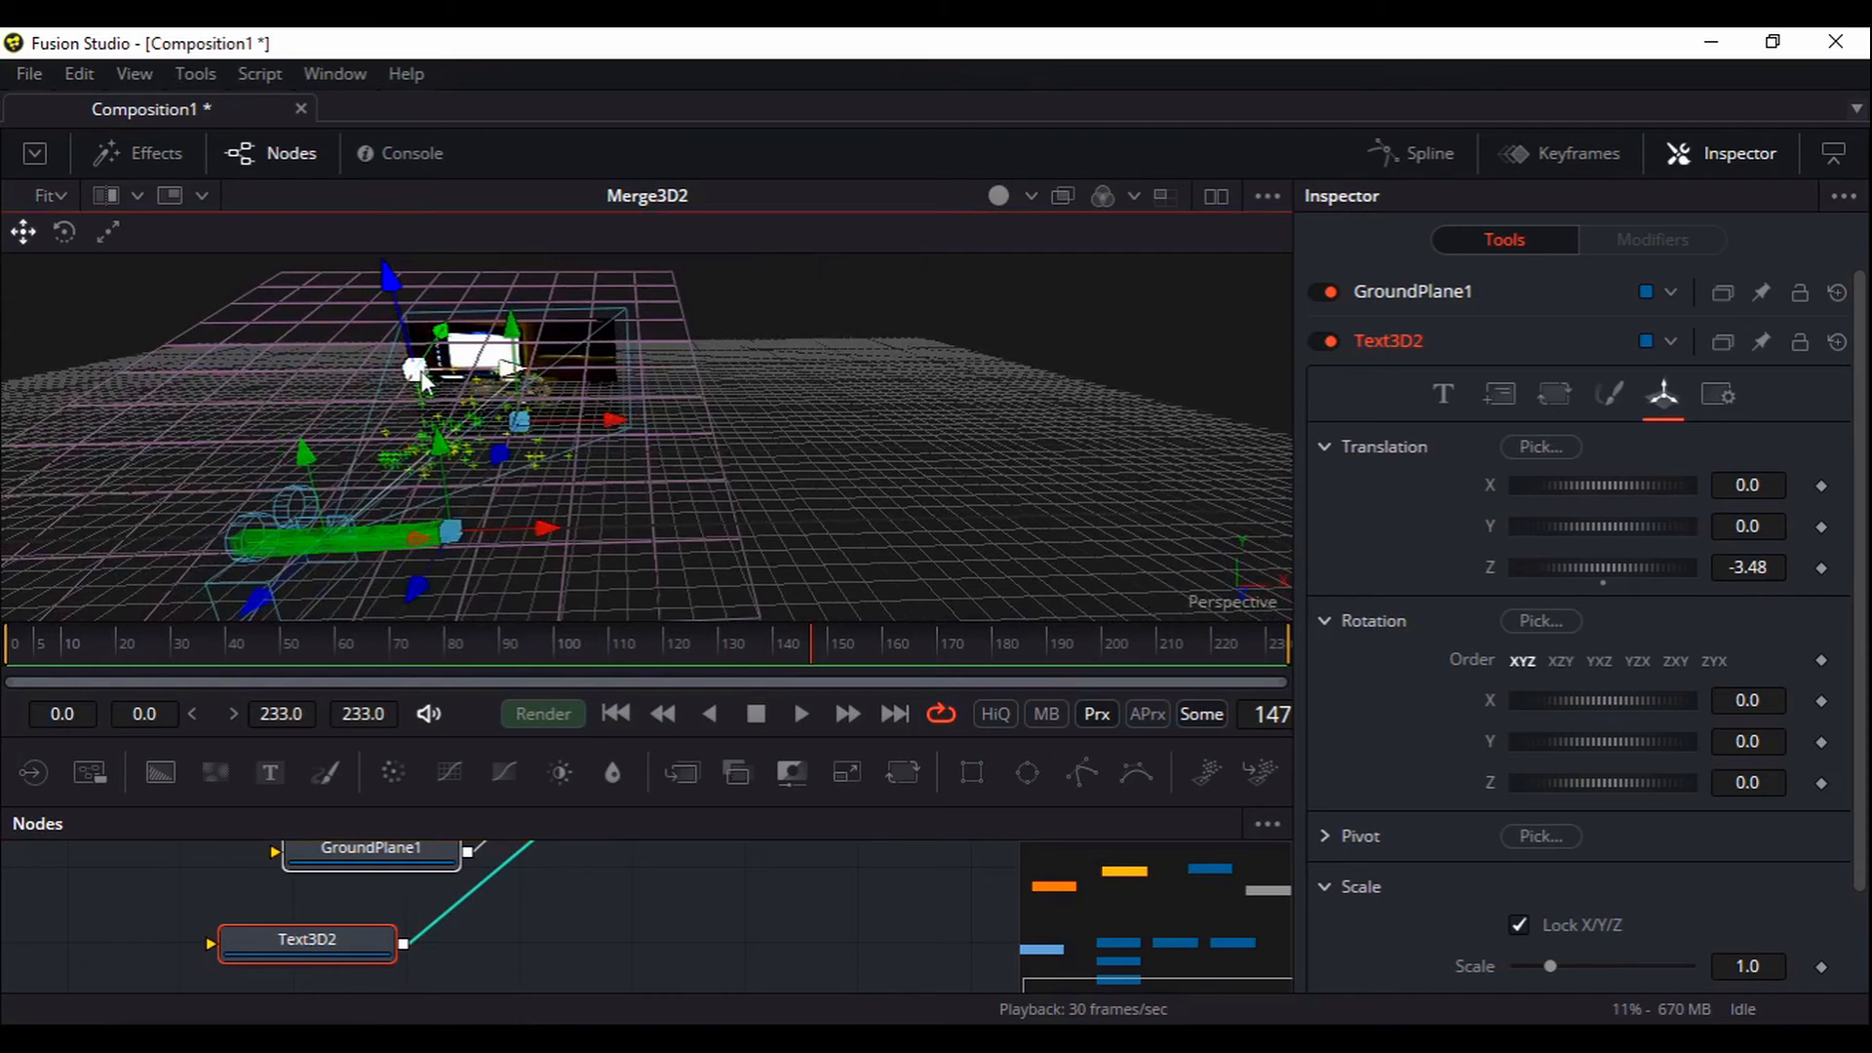
drag(1622, 495, 1612, 536)
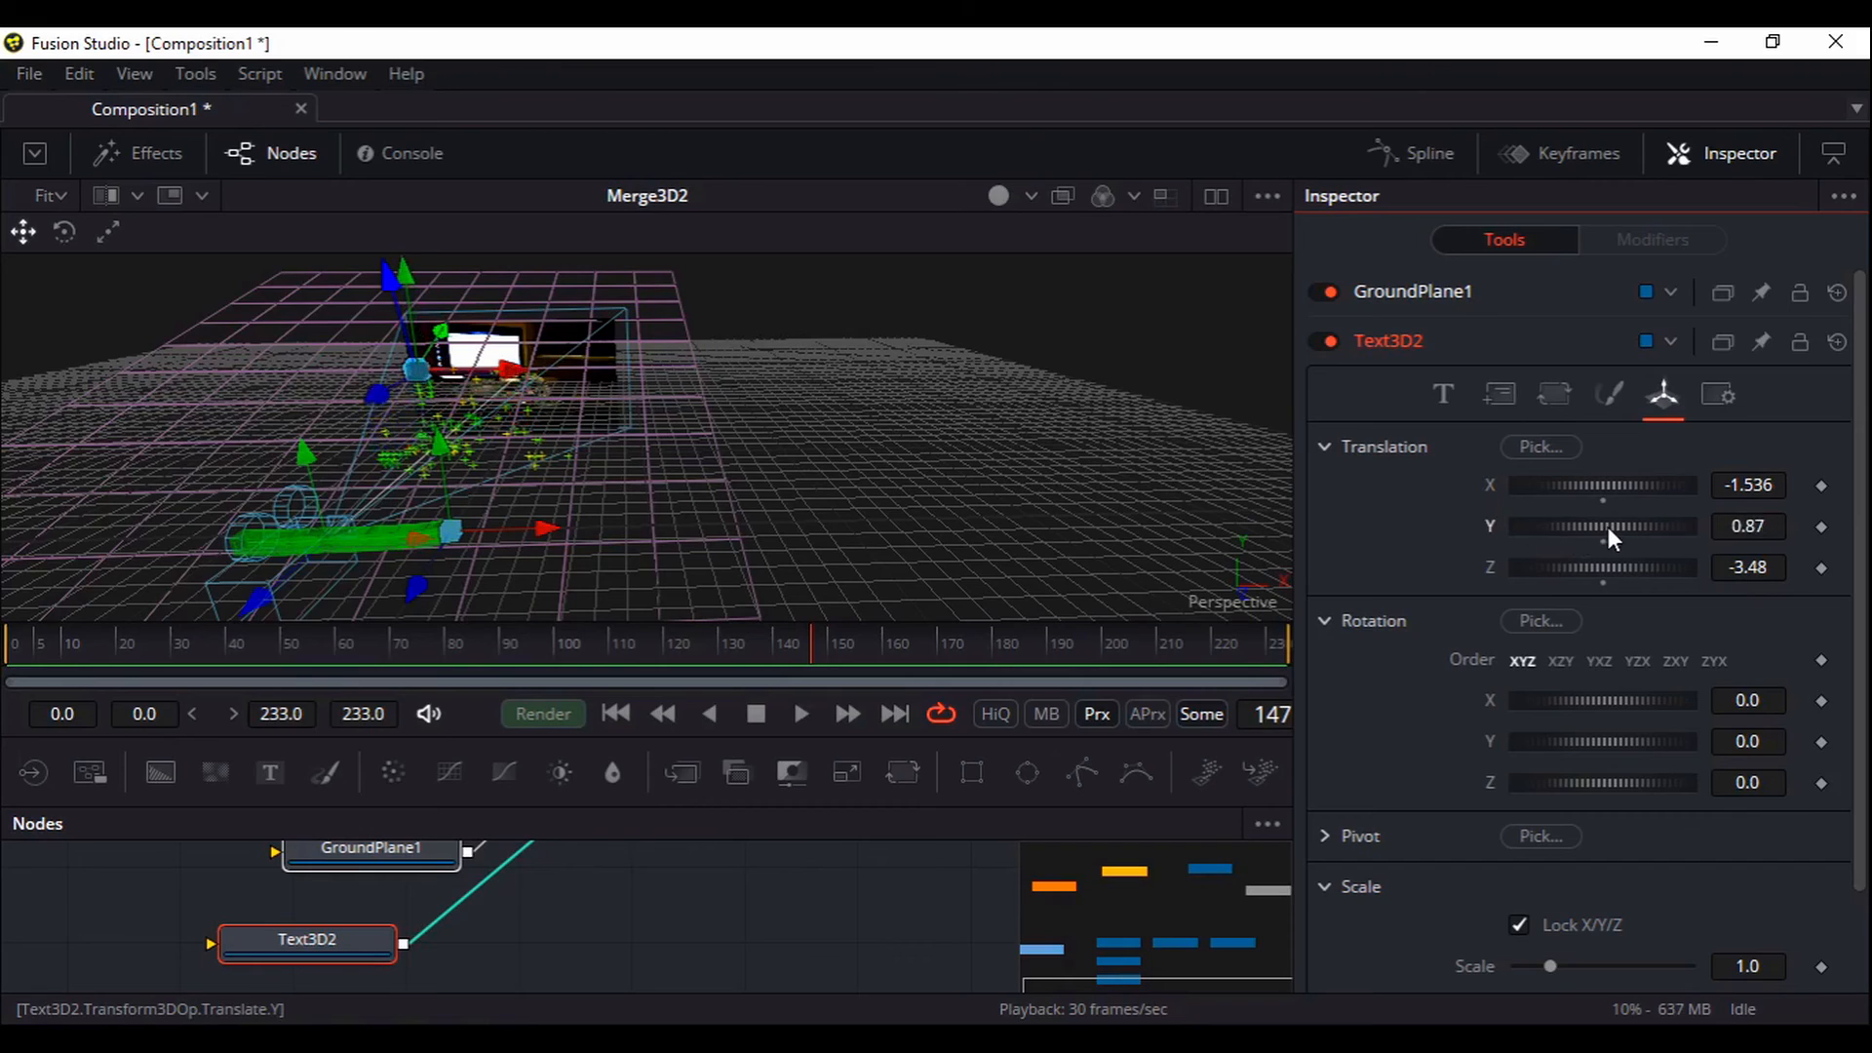
drag(957, 455, 863, 471)
drag(1577, 565, 1524, 569)
drag(610, 542, 1257, 458)
Fine-tune Text3D2's translation to X -1.9969, Y 0.928, Z -4.316
drag(1591, 569, 1605, 572)
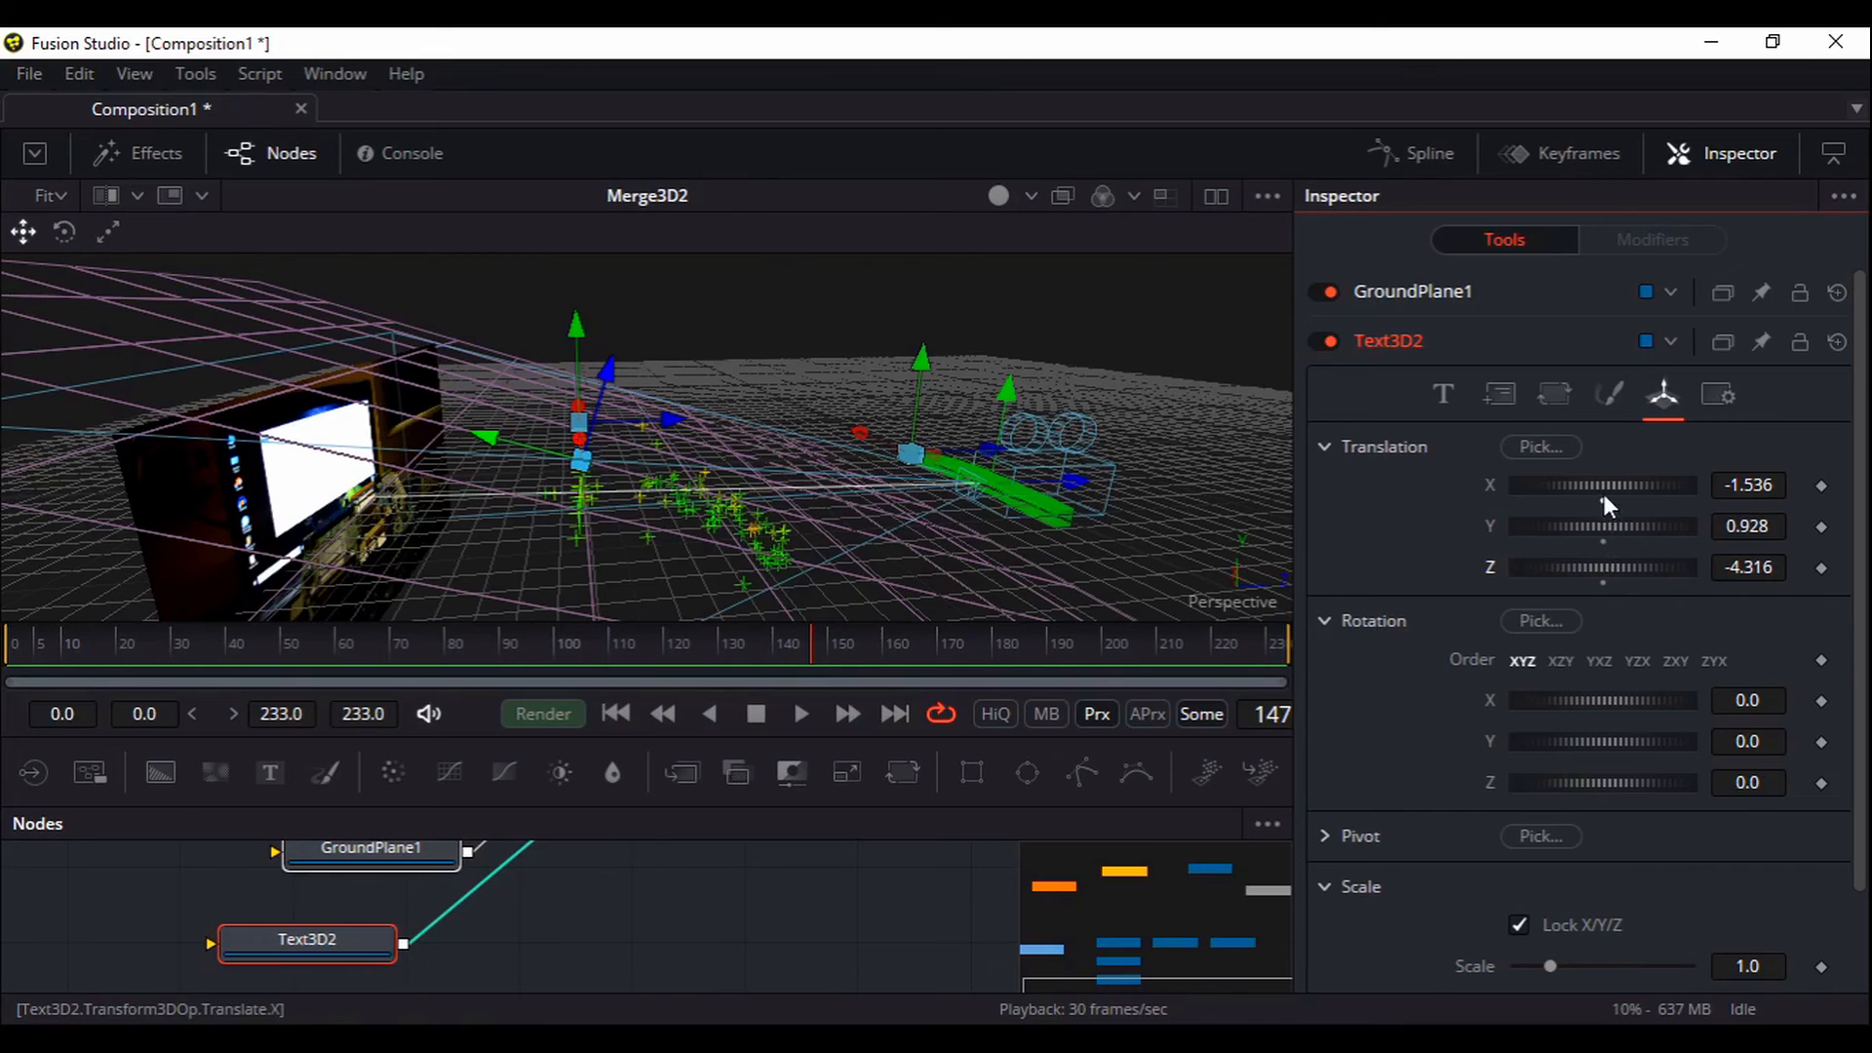
drag(1604, 491, 1086, 511)
drag(1247, 495, 873, 510)
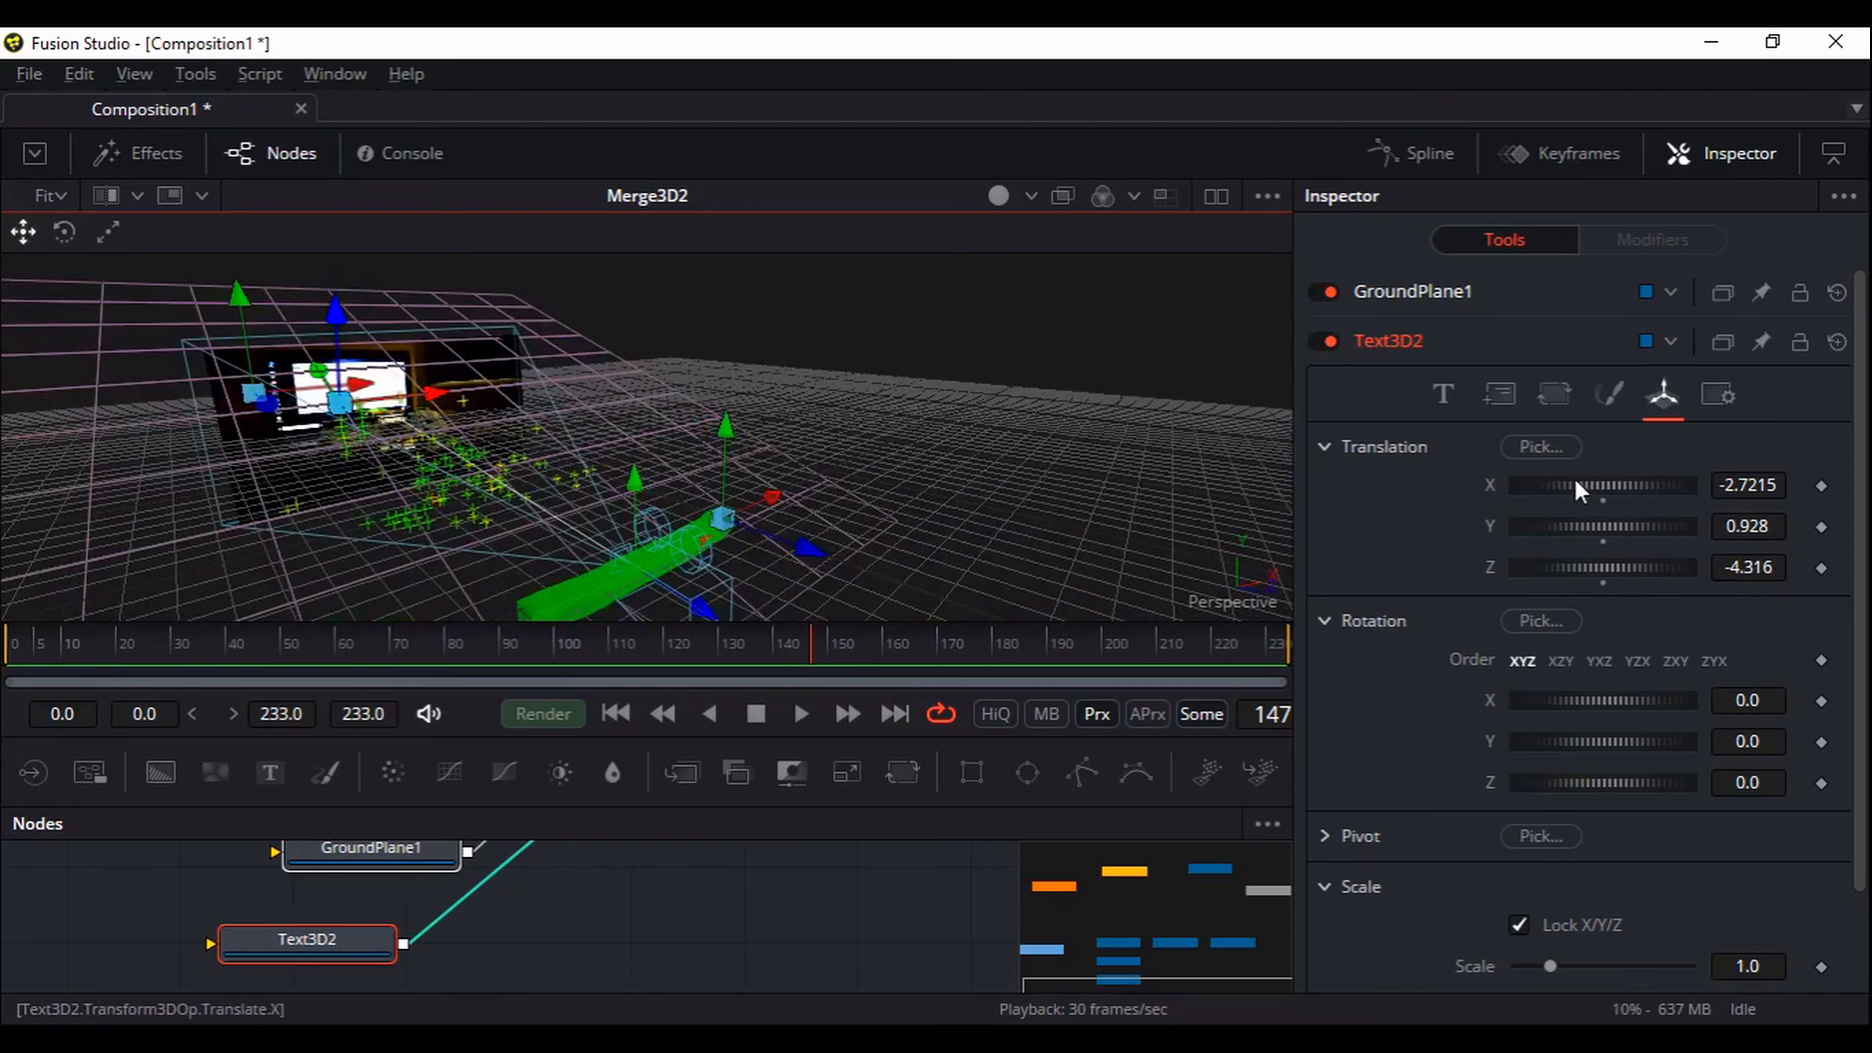
drag(1552, 489, 1763, 490)
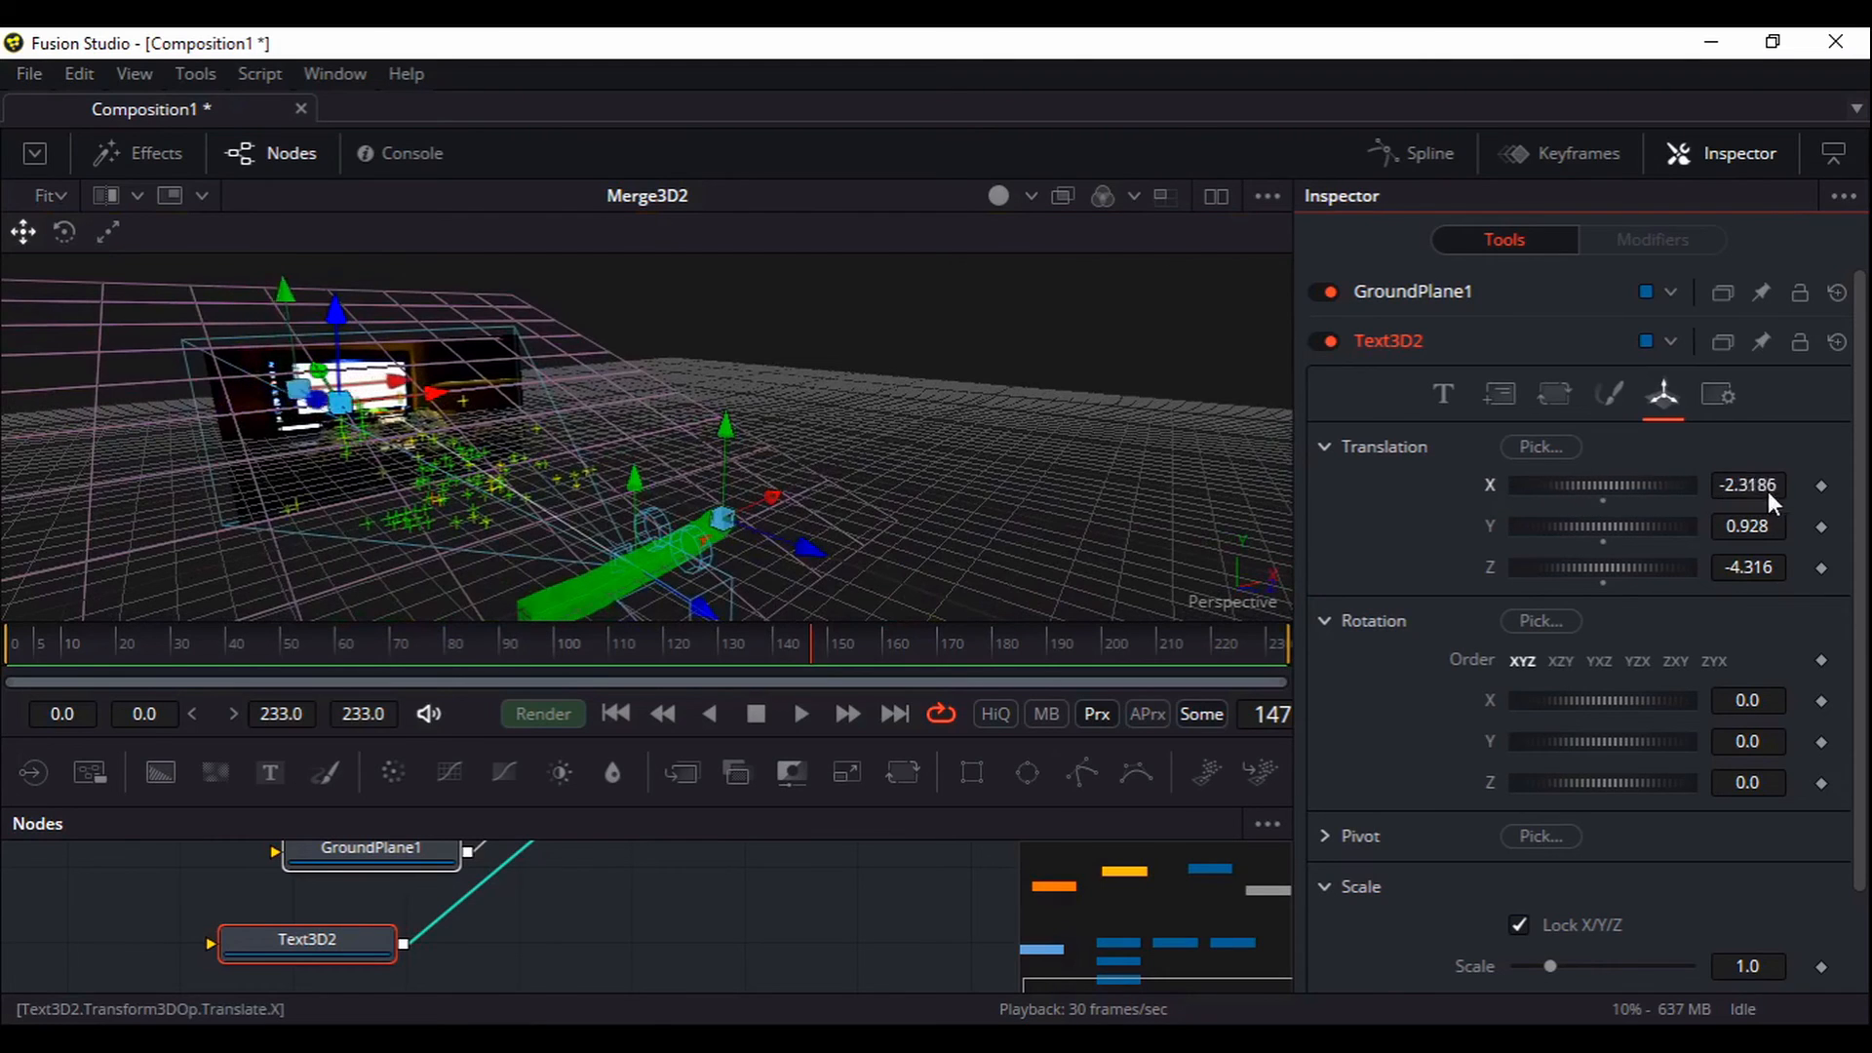
drag(1559, 490, 1670, 490)
drag(341, 427, 910, 510)
drag(745, 854, 675, 968)
drag(707, 884, 690, 507)
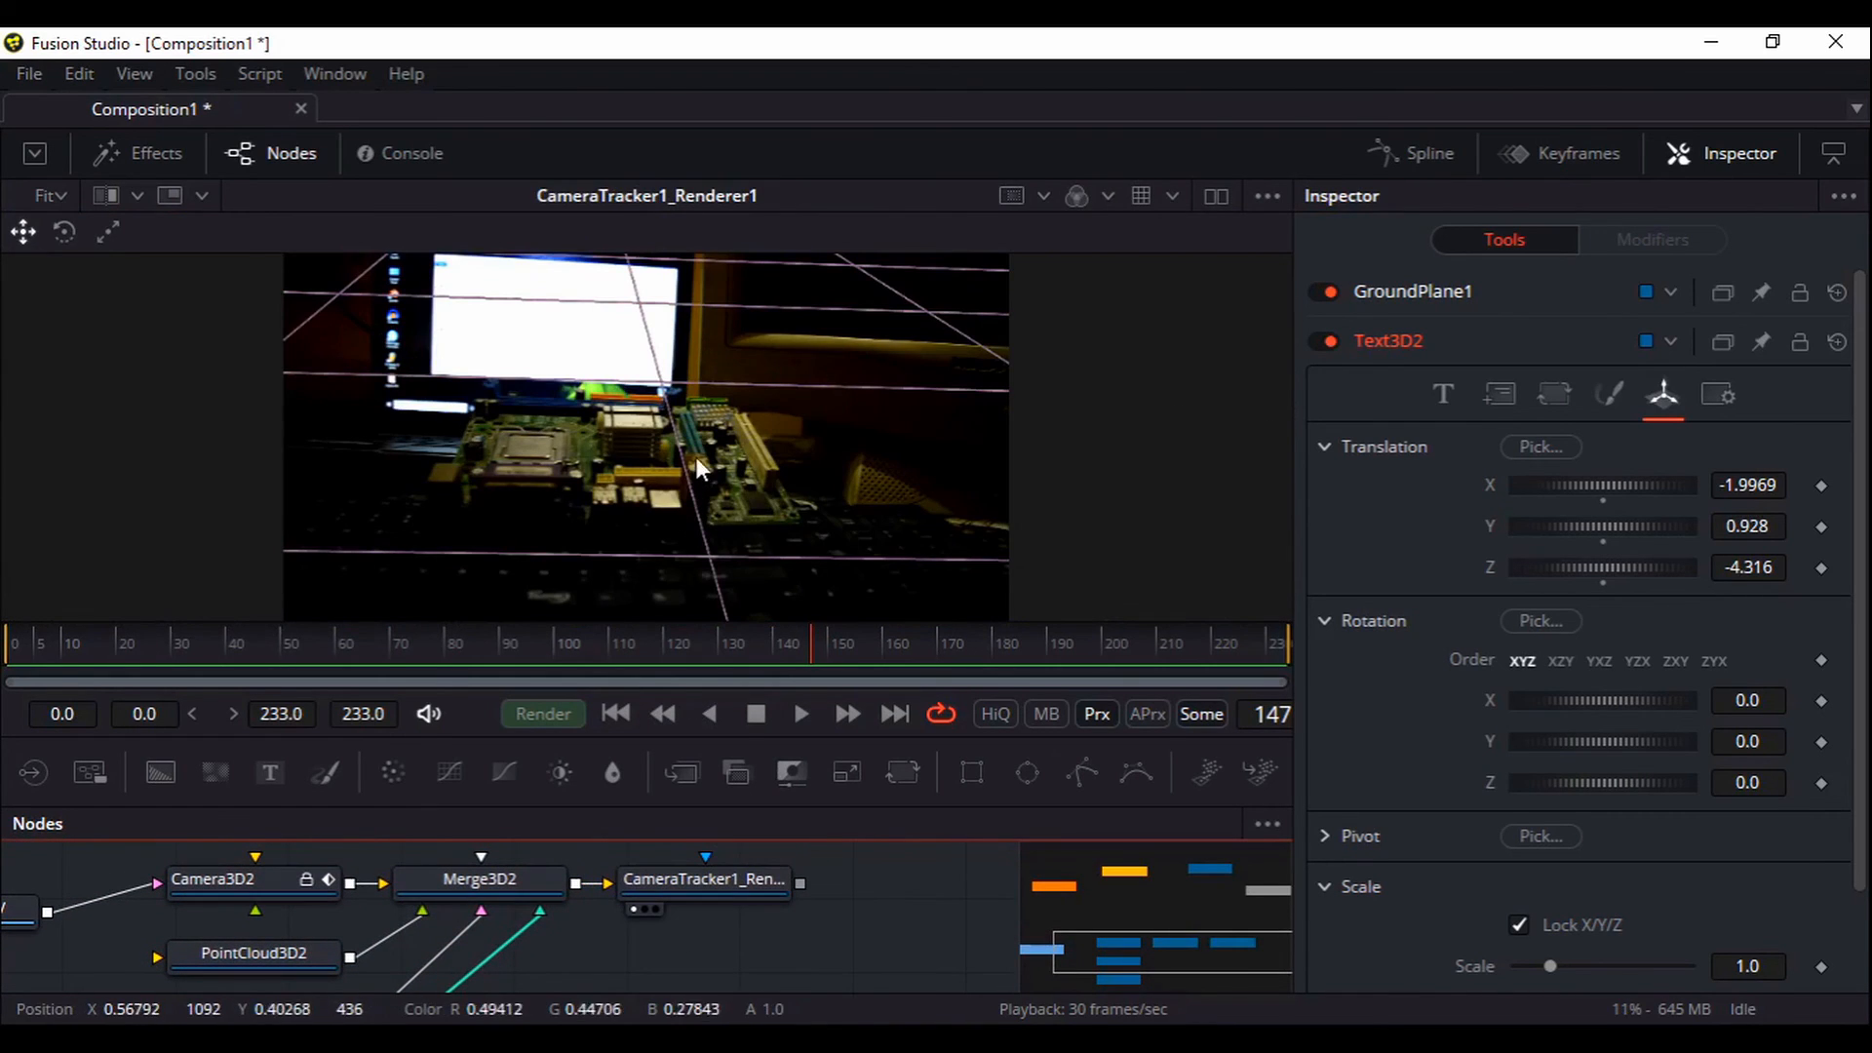
Scrub through the footage and set the playhead to frame 222
drag(765, 408, 823, 494)
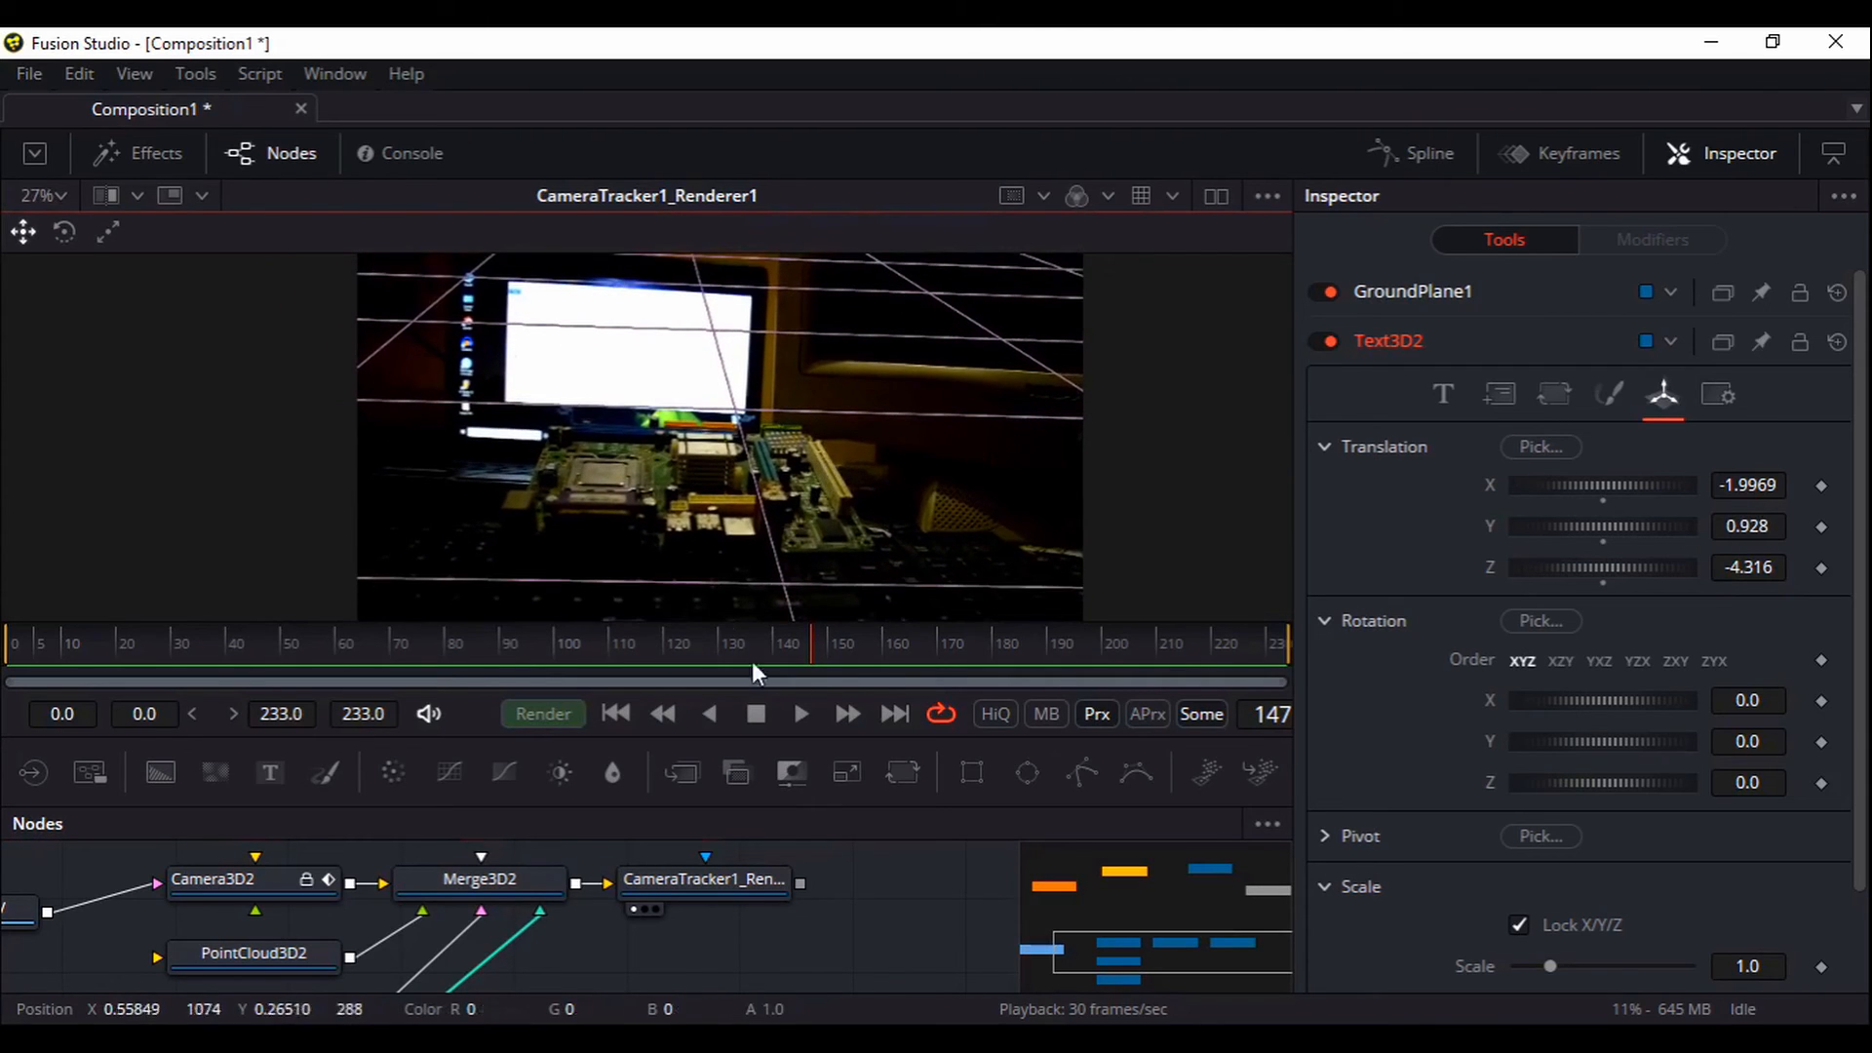
click(481, 644)
drag(155, 648, 1221, 648)
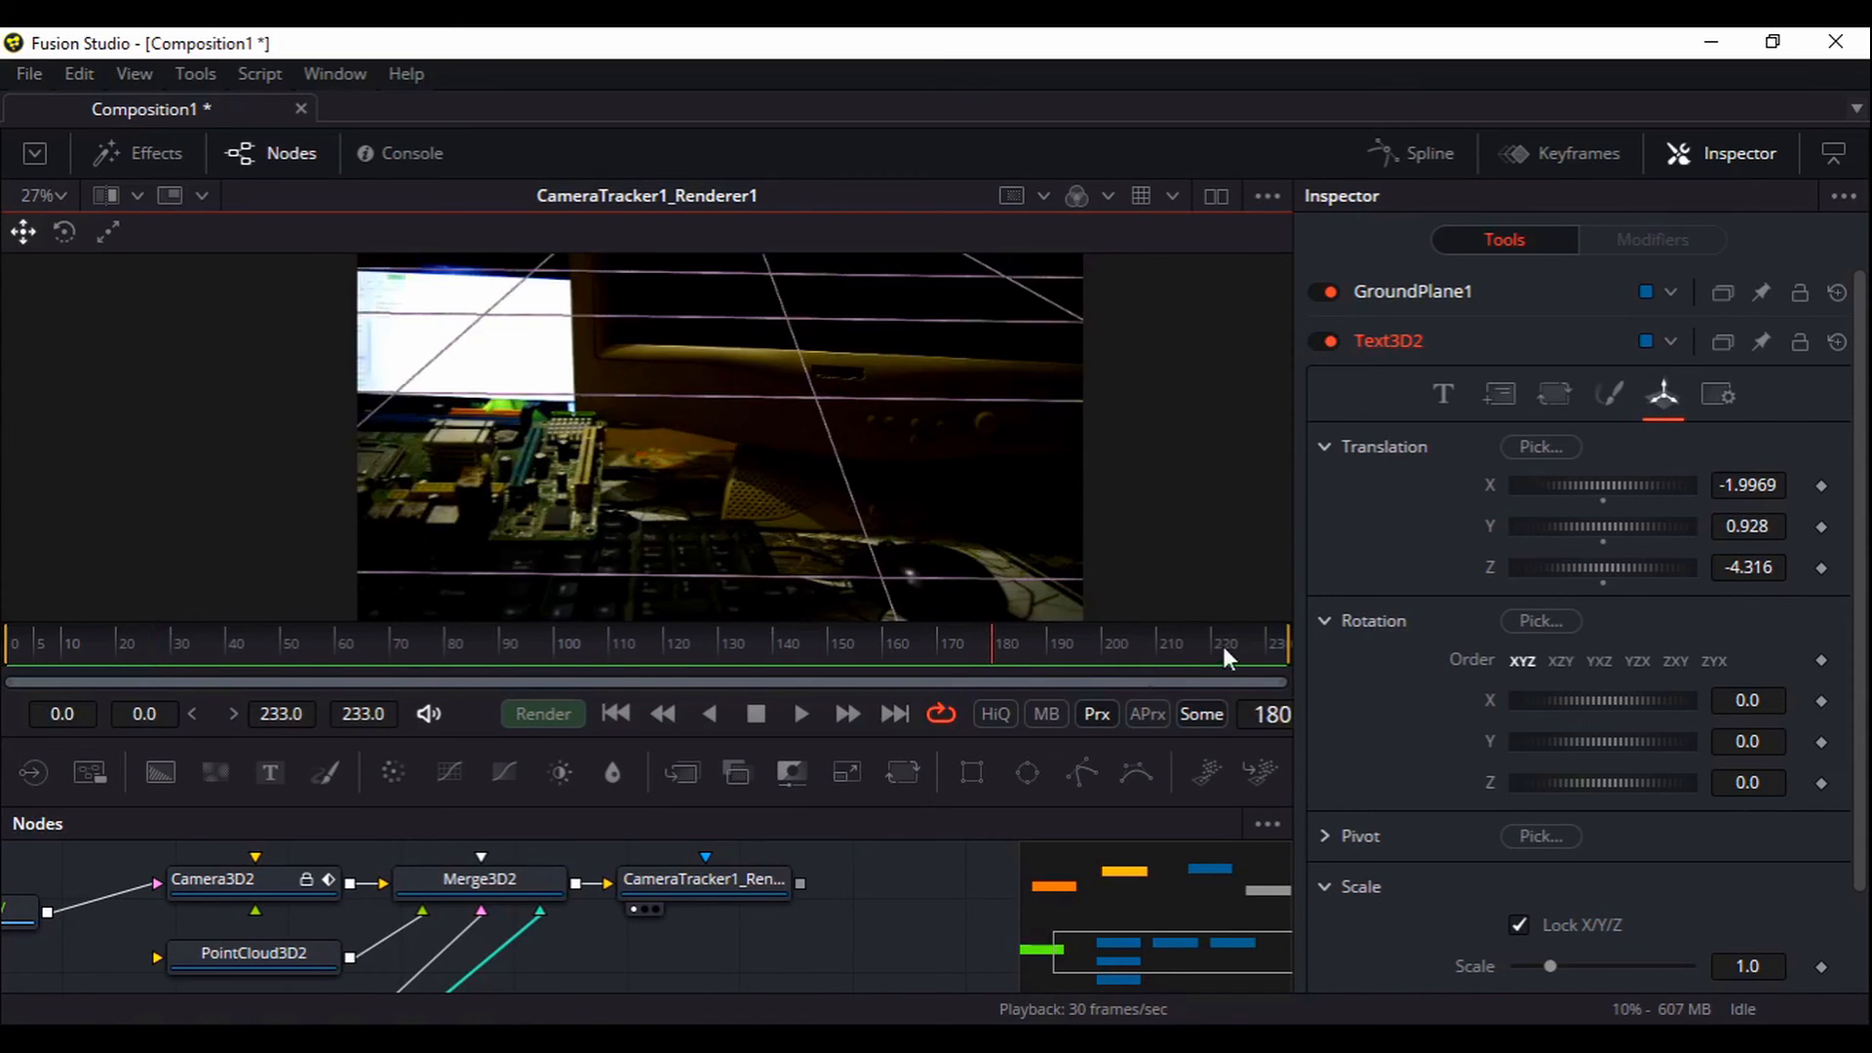
click(863, 973)
Enlarge Text3D2's uniform scale from 1.0 with the Scale slider
scroll(862, 973, down, 5)
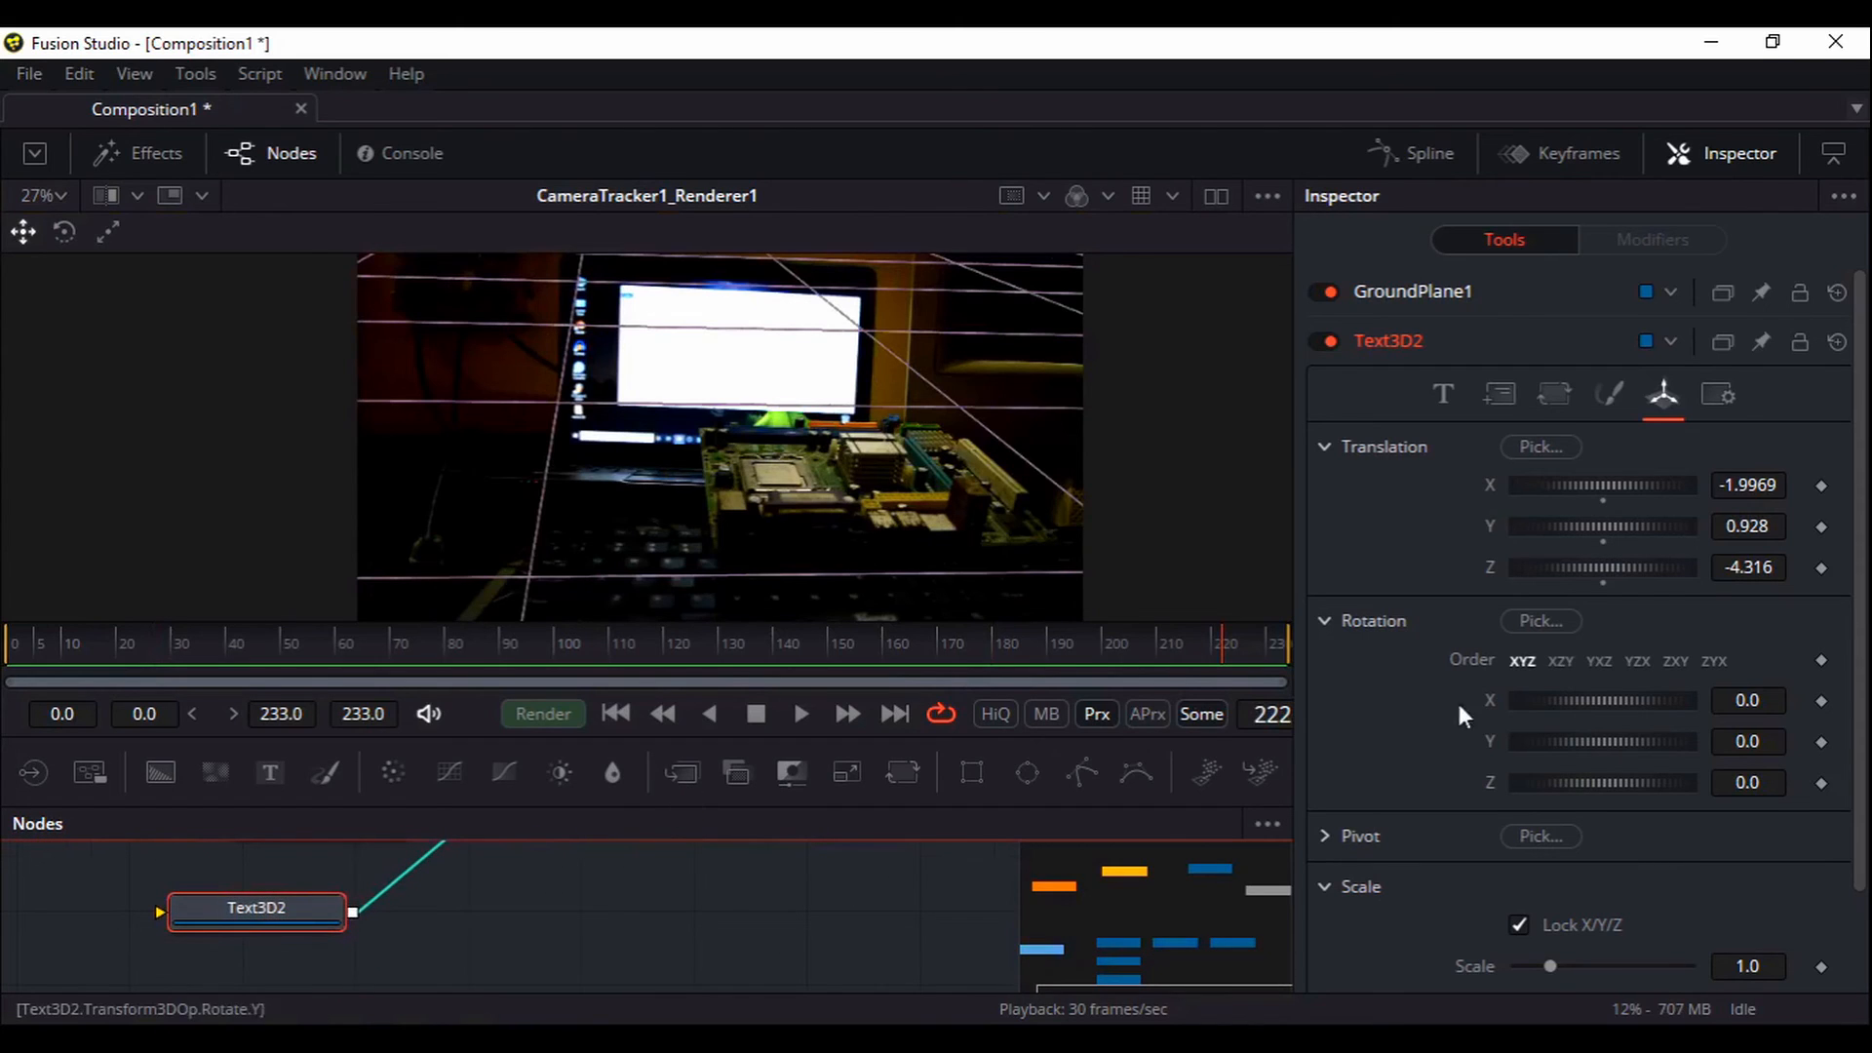
scroll(1394, 761, down, 3)
drag(1551, 855, 1730, 863)
Set Text3D2's scale to 100
click(1769, 850)
text(100)
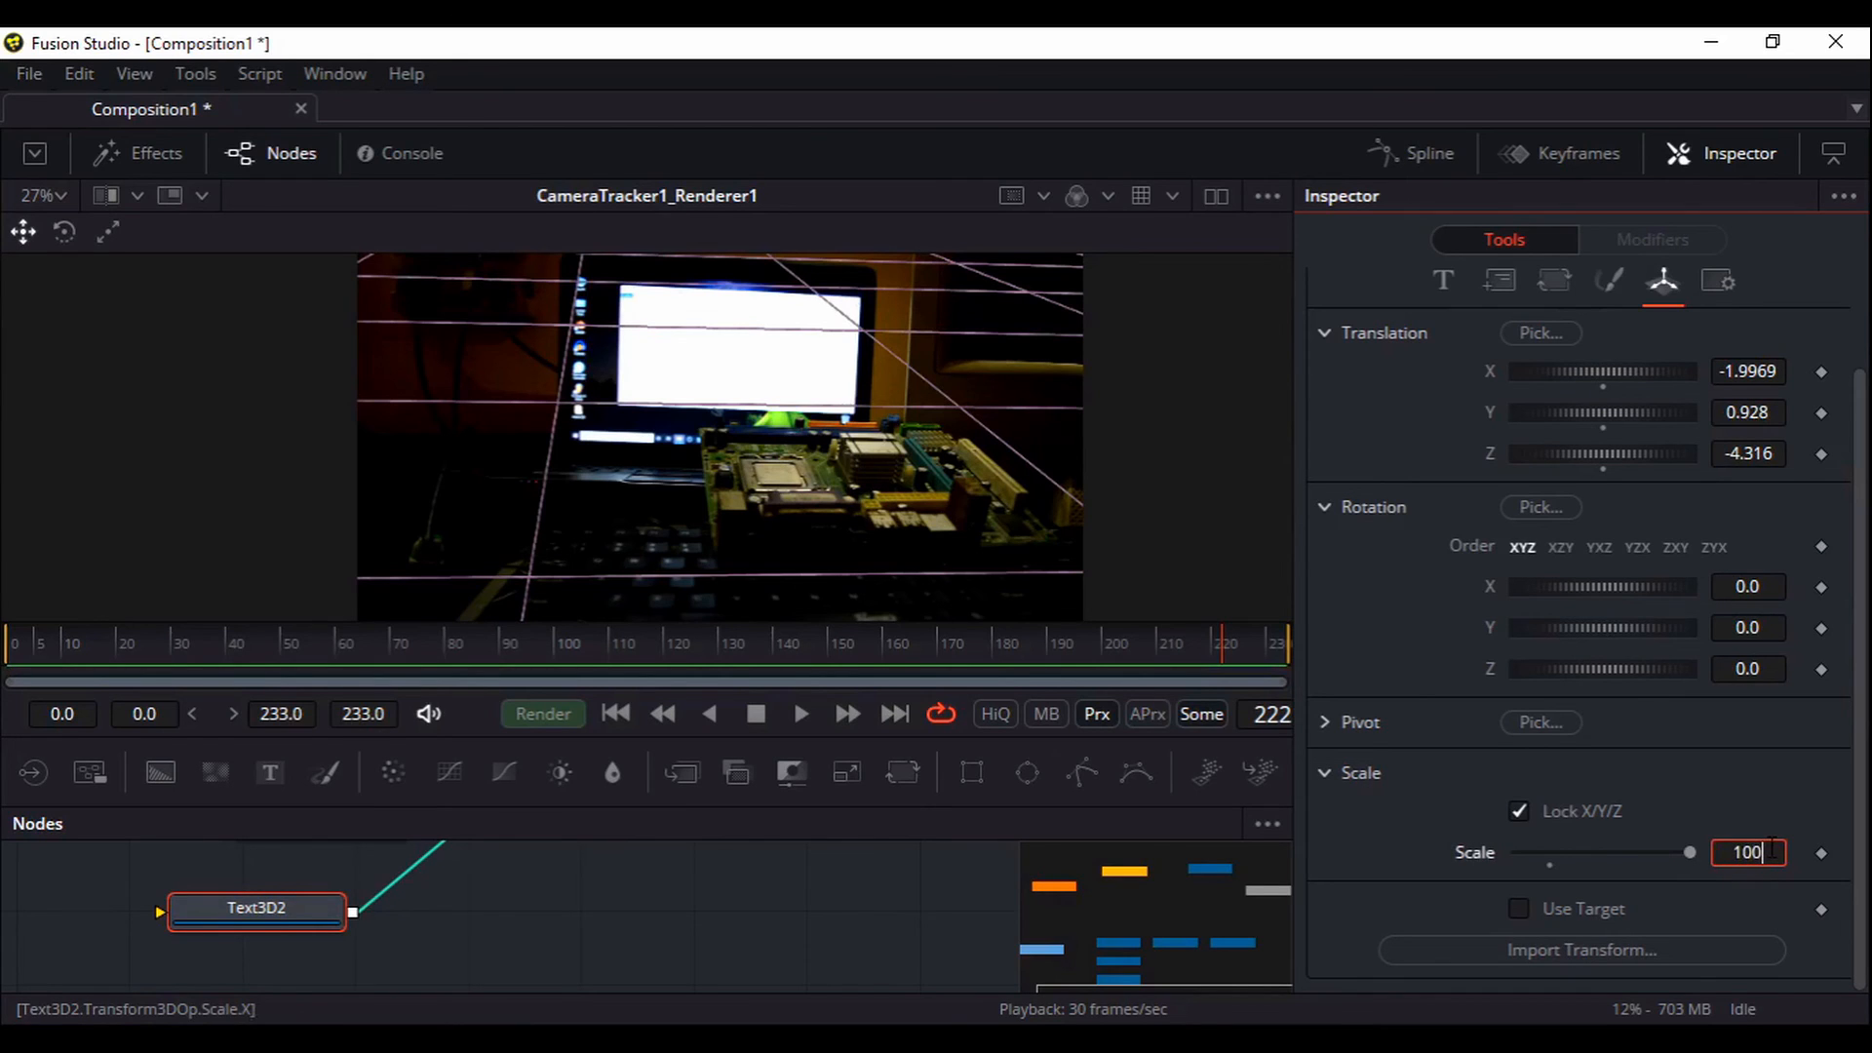
key(Tab)
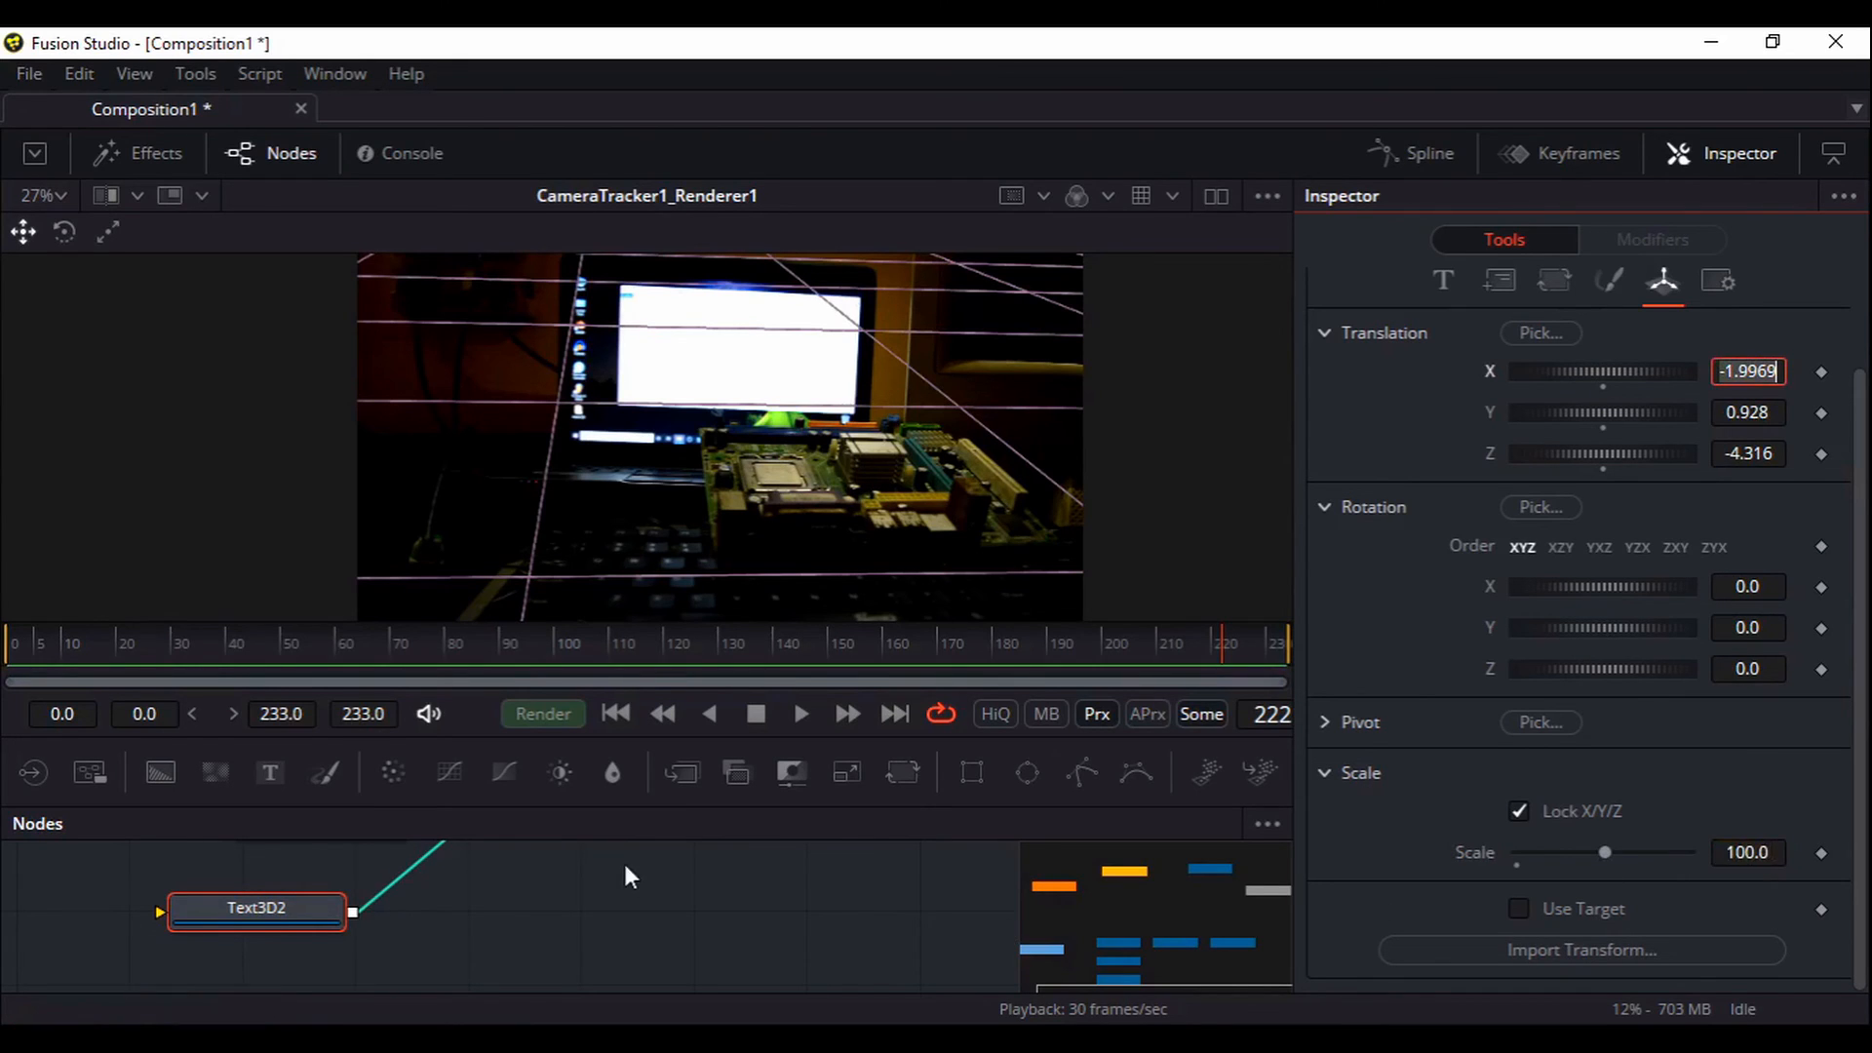
scroll(546, 872, down, 5)
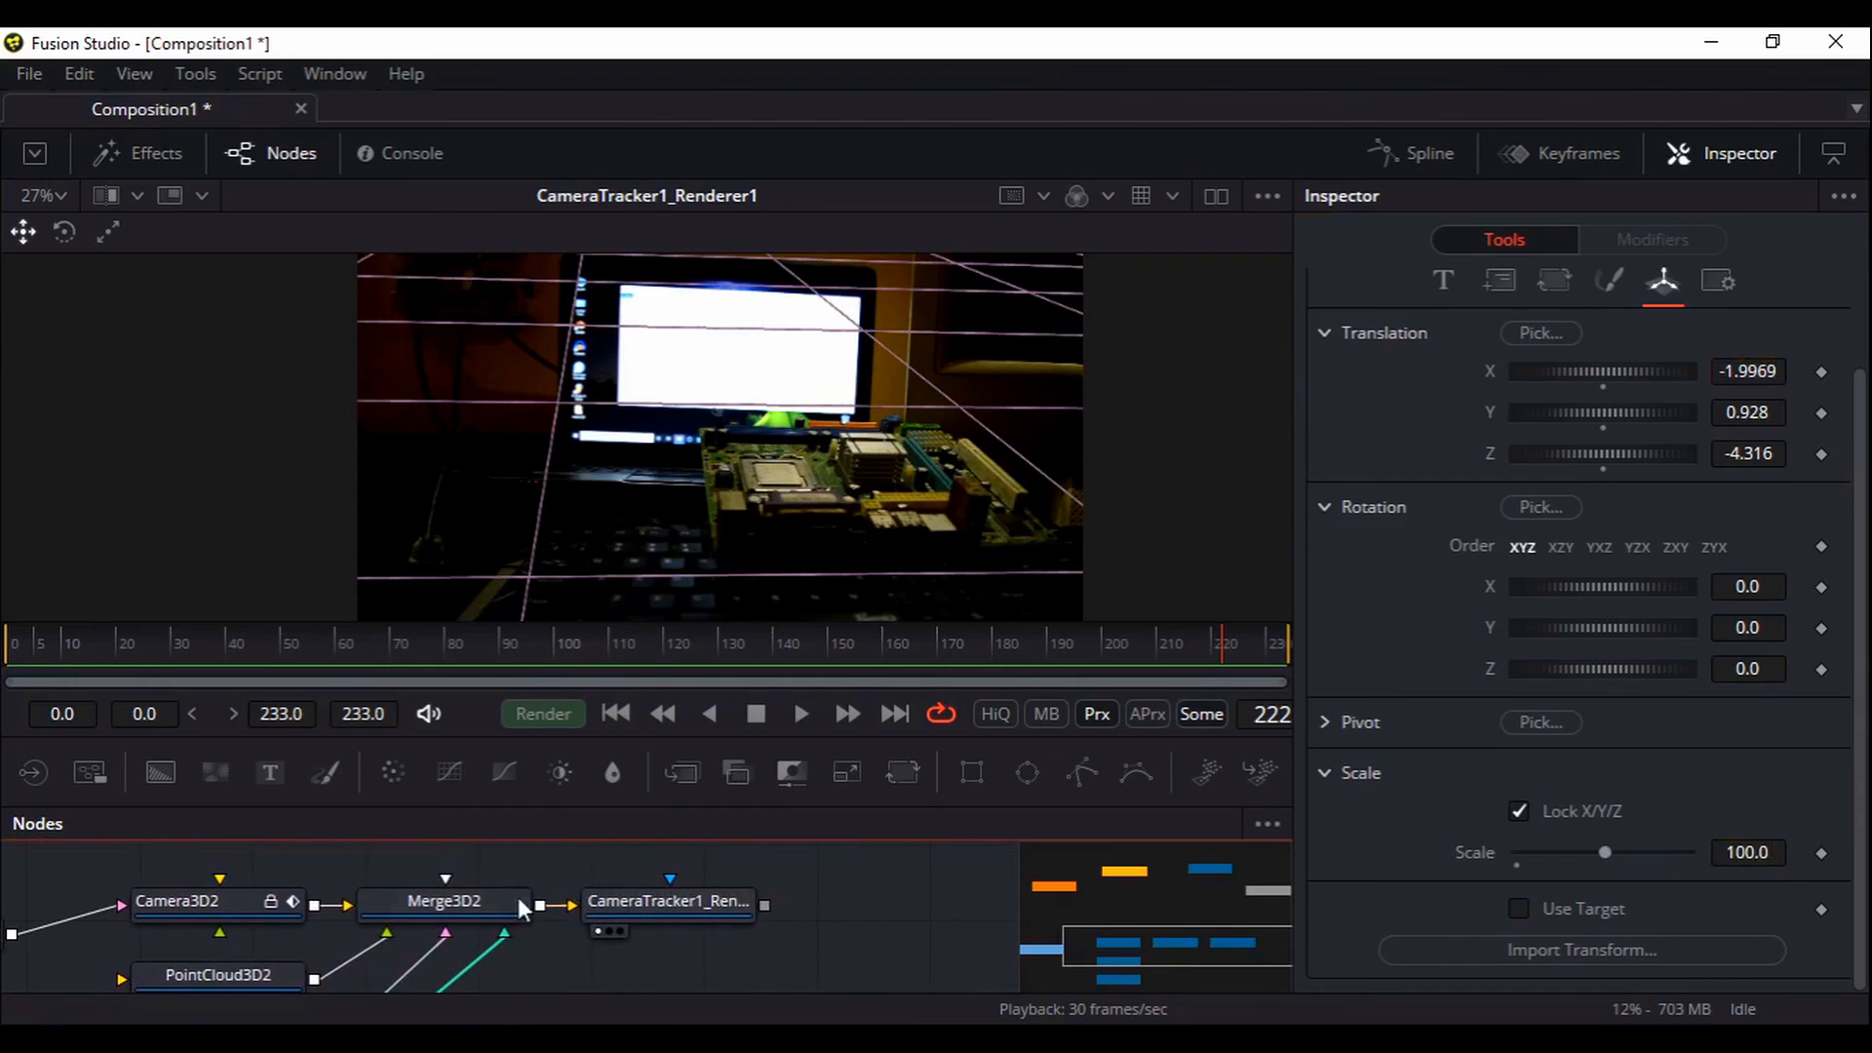
View and orbit the Merge3D2 3D scene, then open Text3D2's Text settings
key(1)
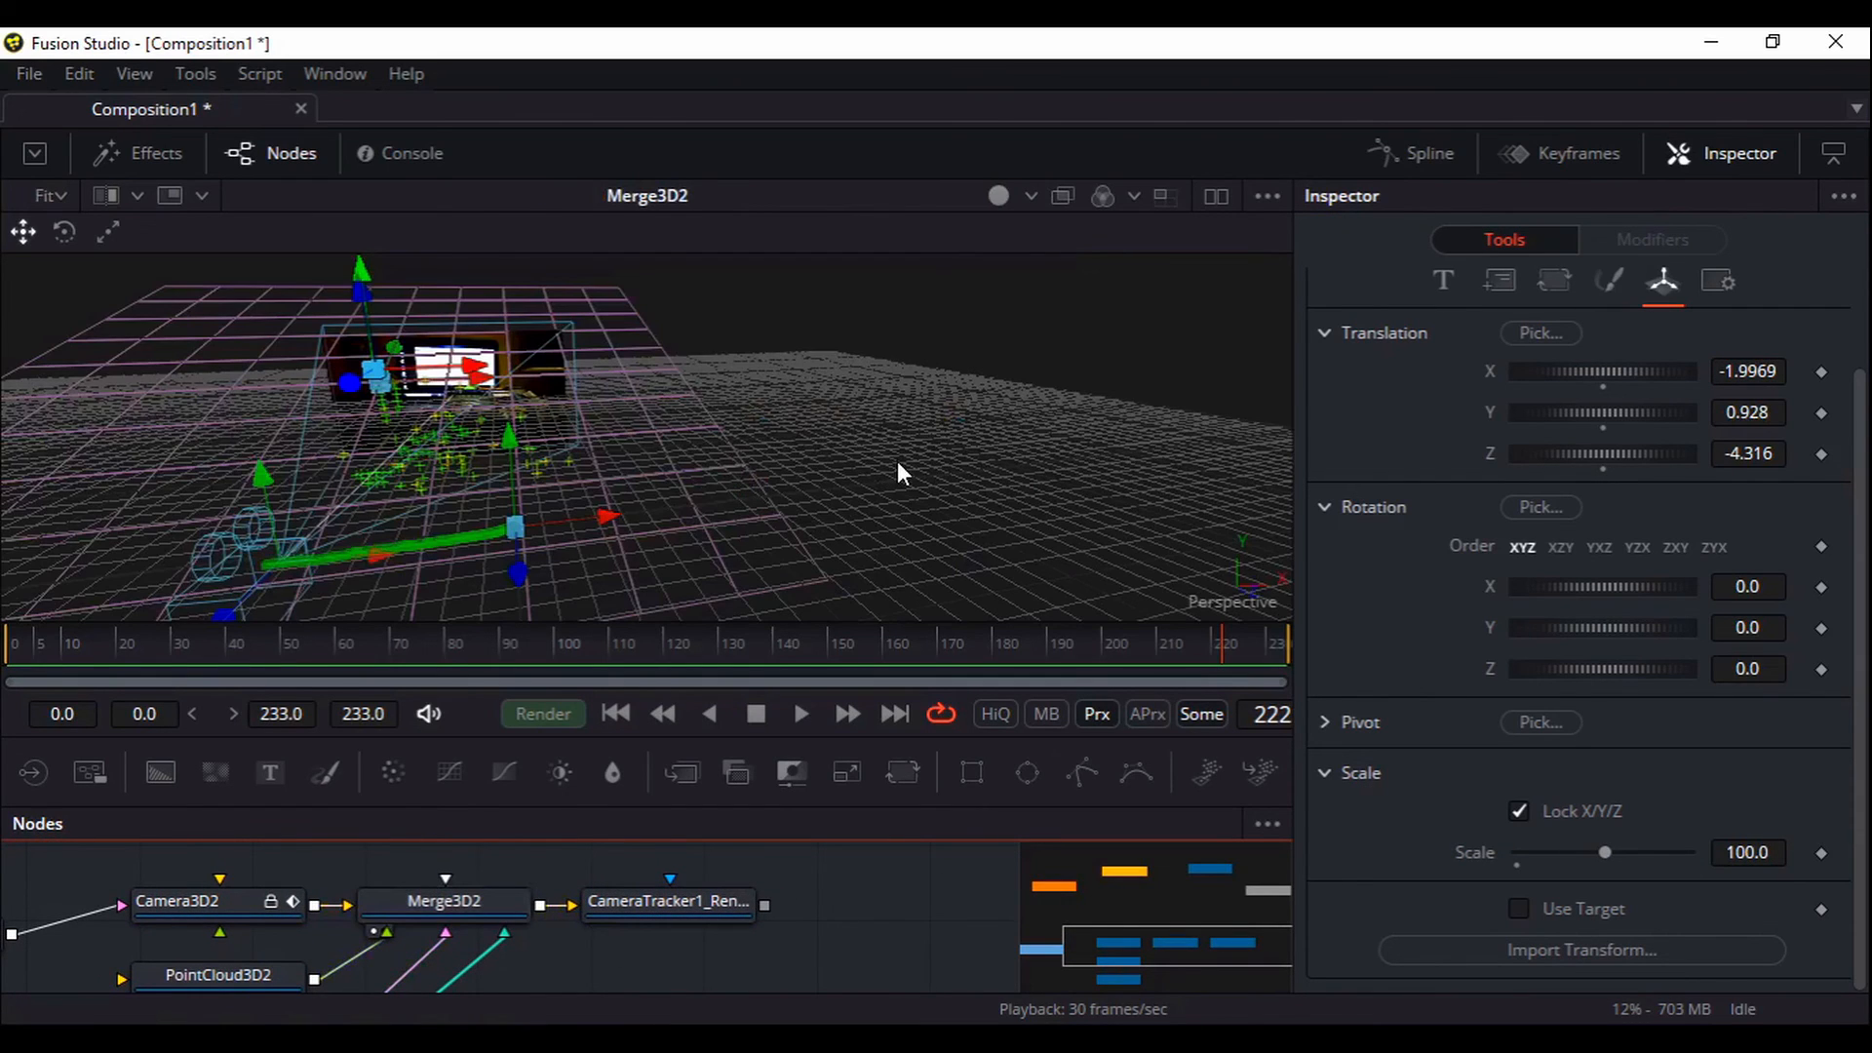
drag(919, 472, 674, 759)
drag(756, 960, 856, 848)
drag(521, 940, 540, 829)
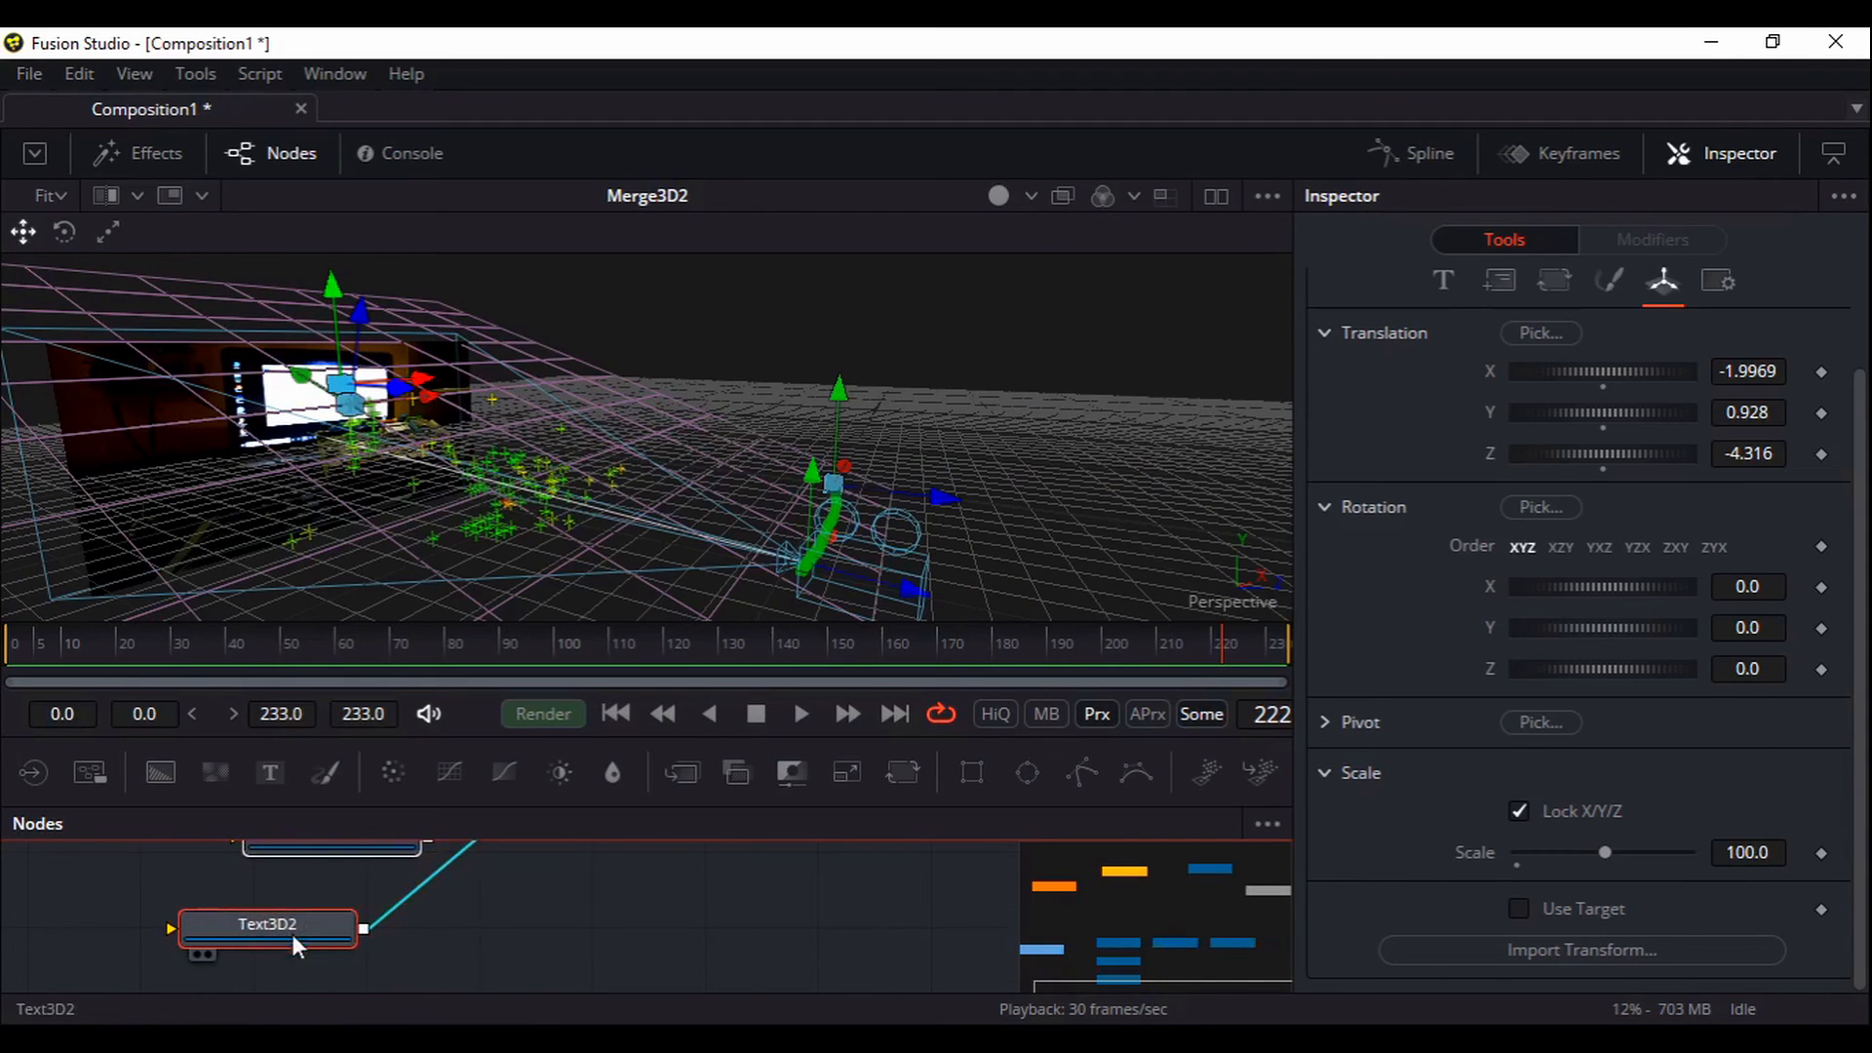
click(1443, 285)
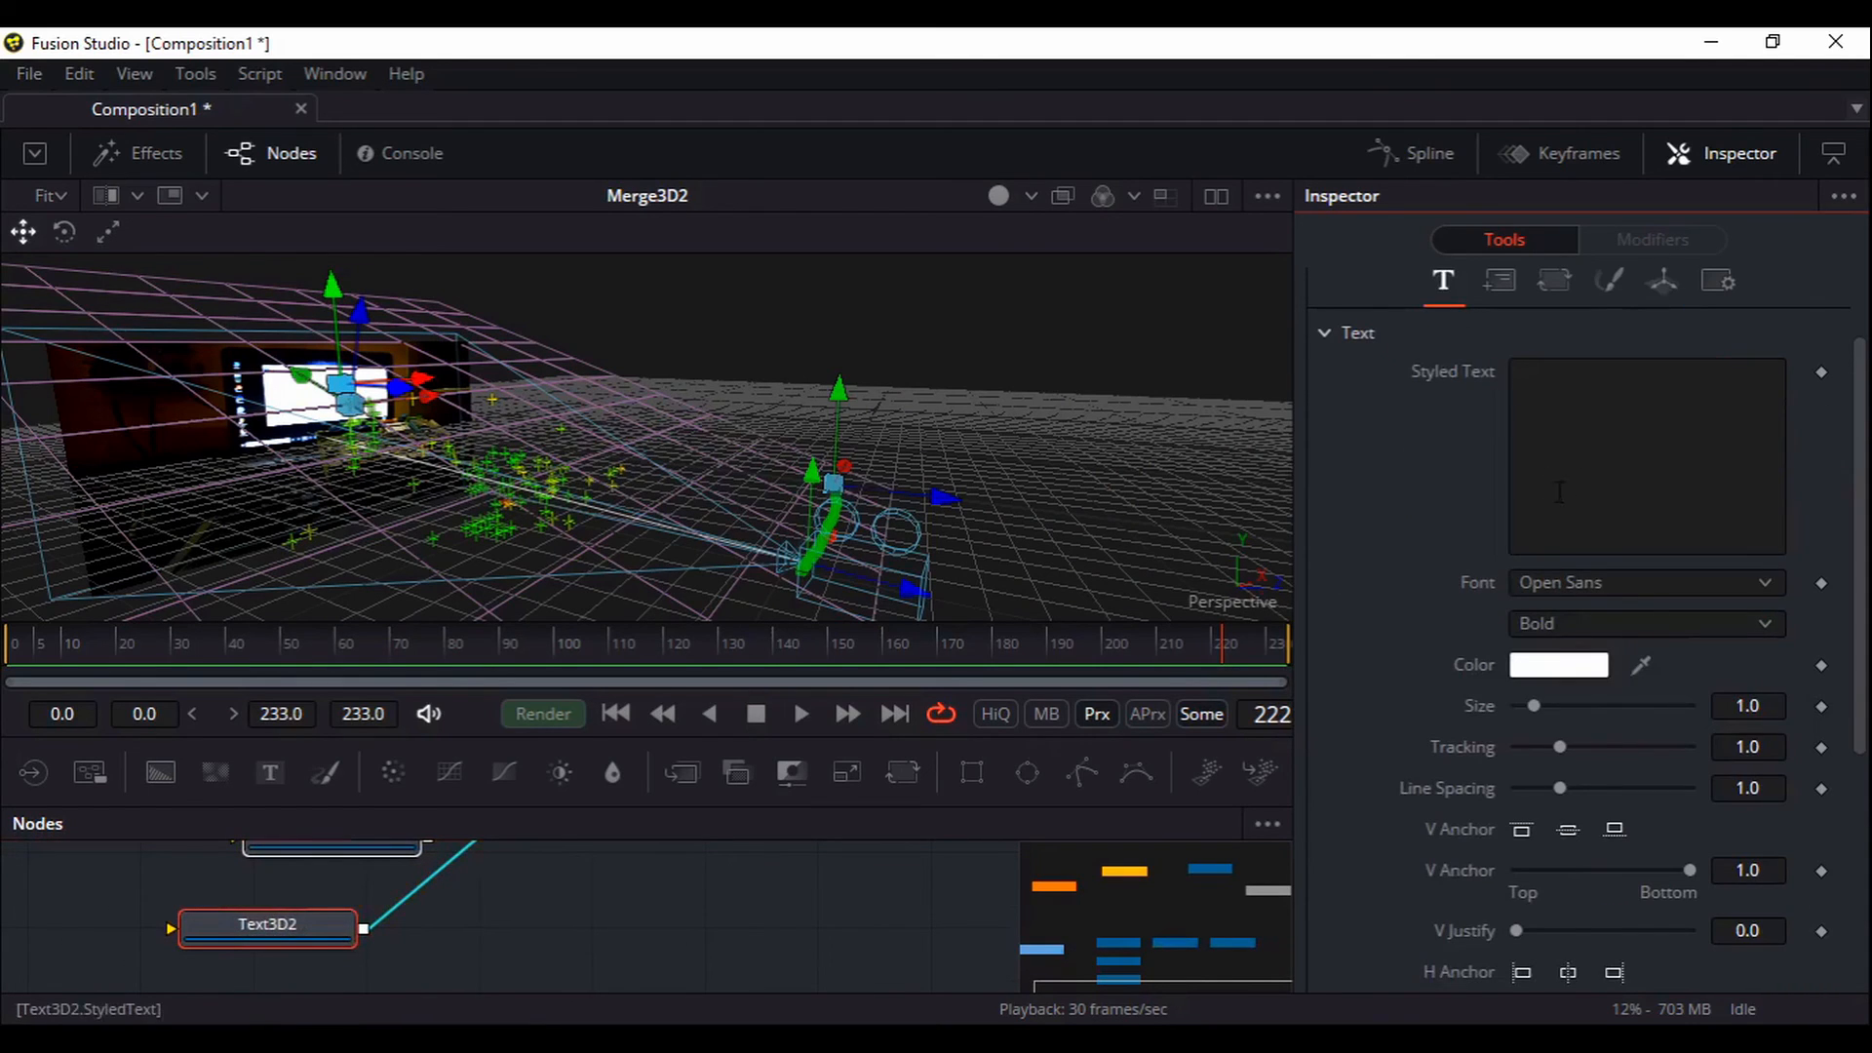
Enter the person's first name as Text3D2's Styled Text
text(A)
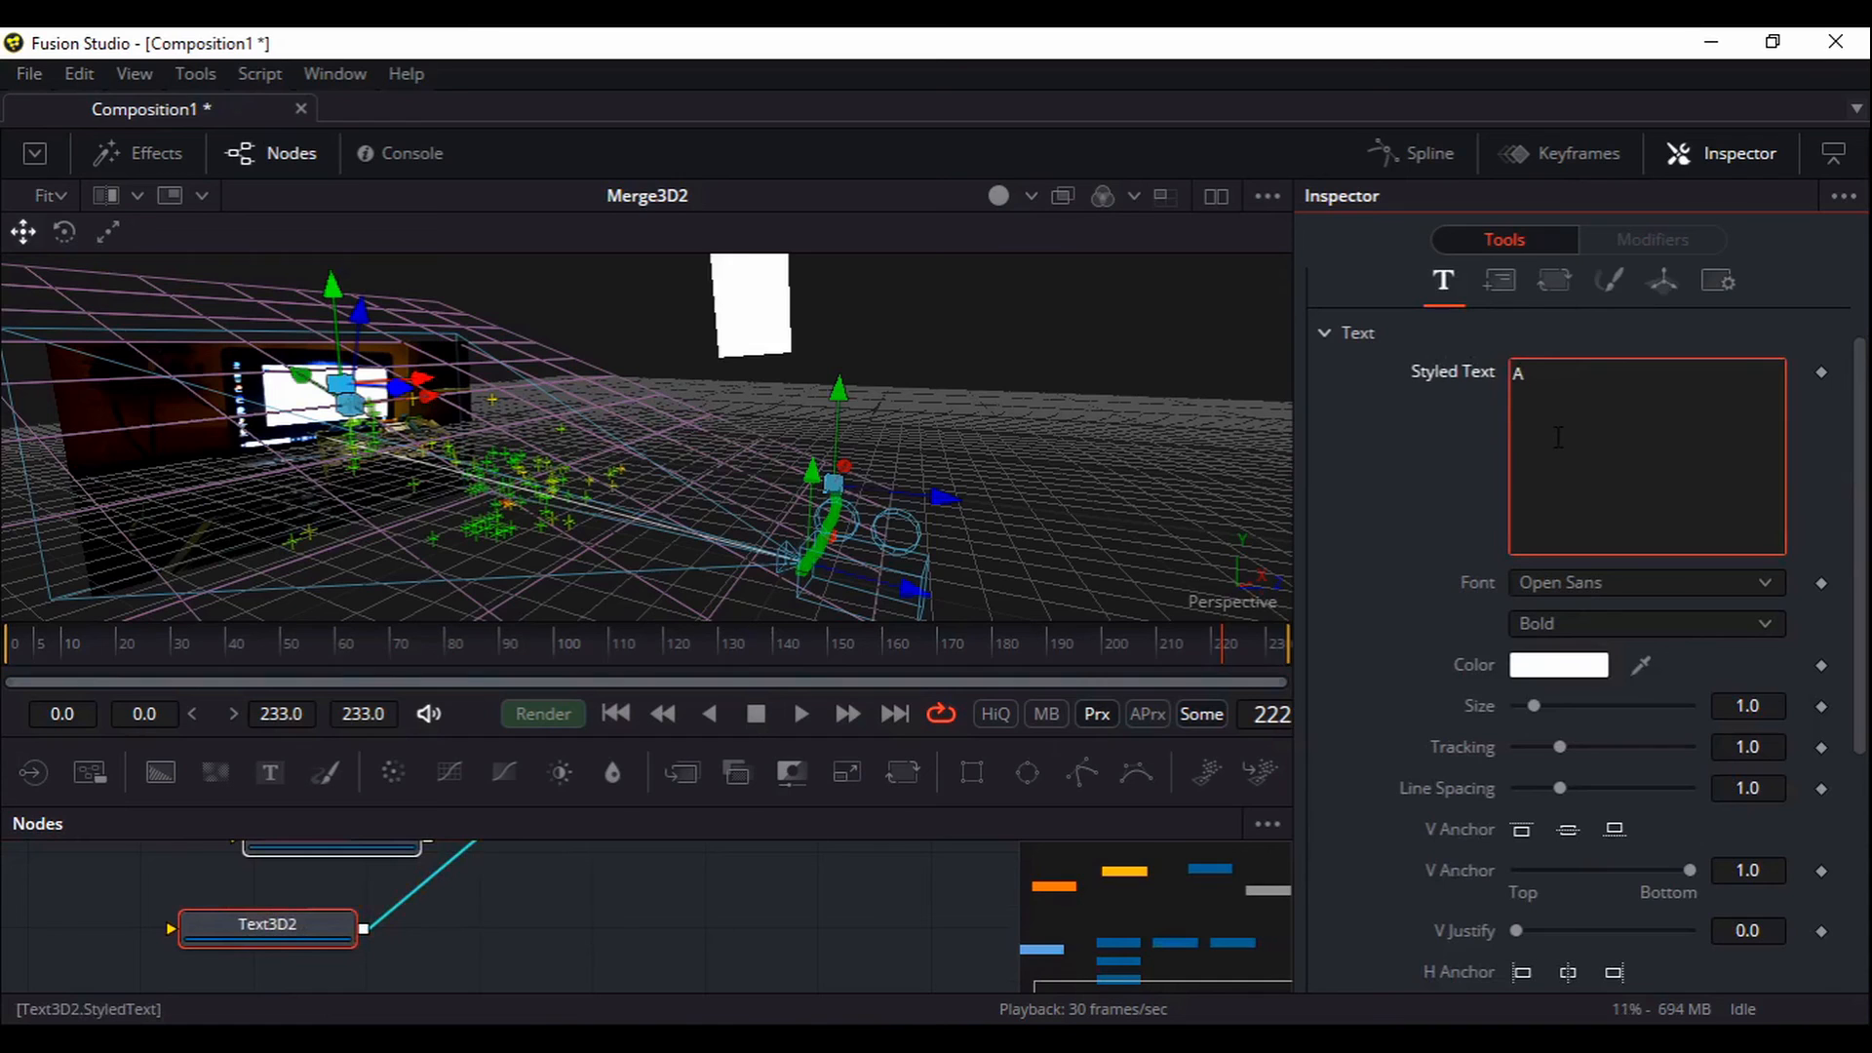
text(jeet)
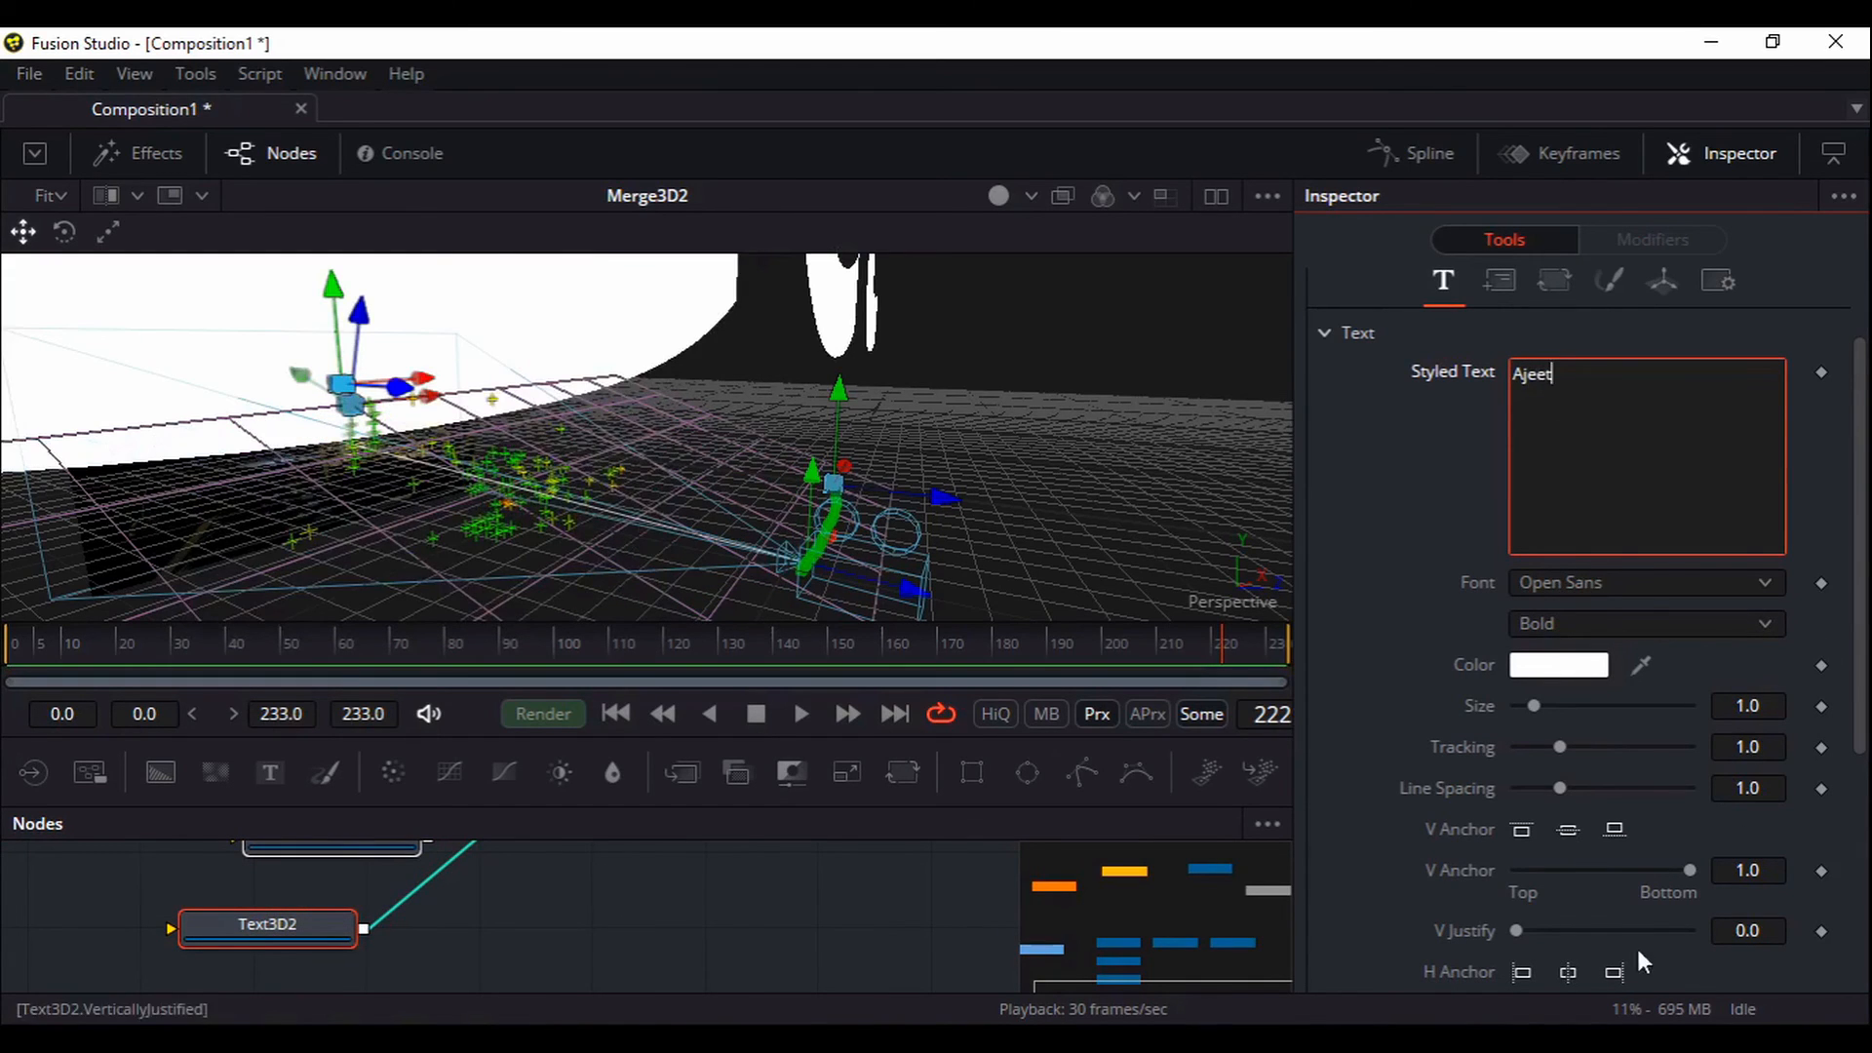
scroll(1562, 763, down, 5)
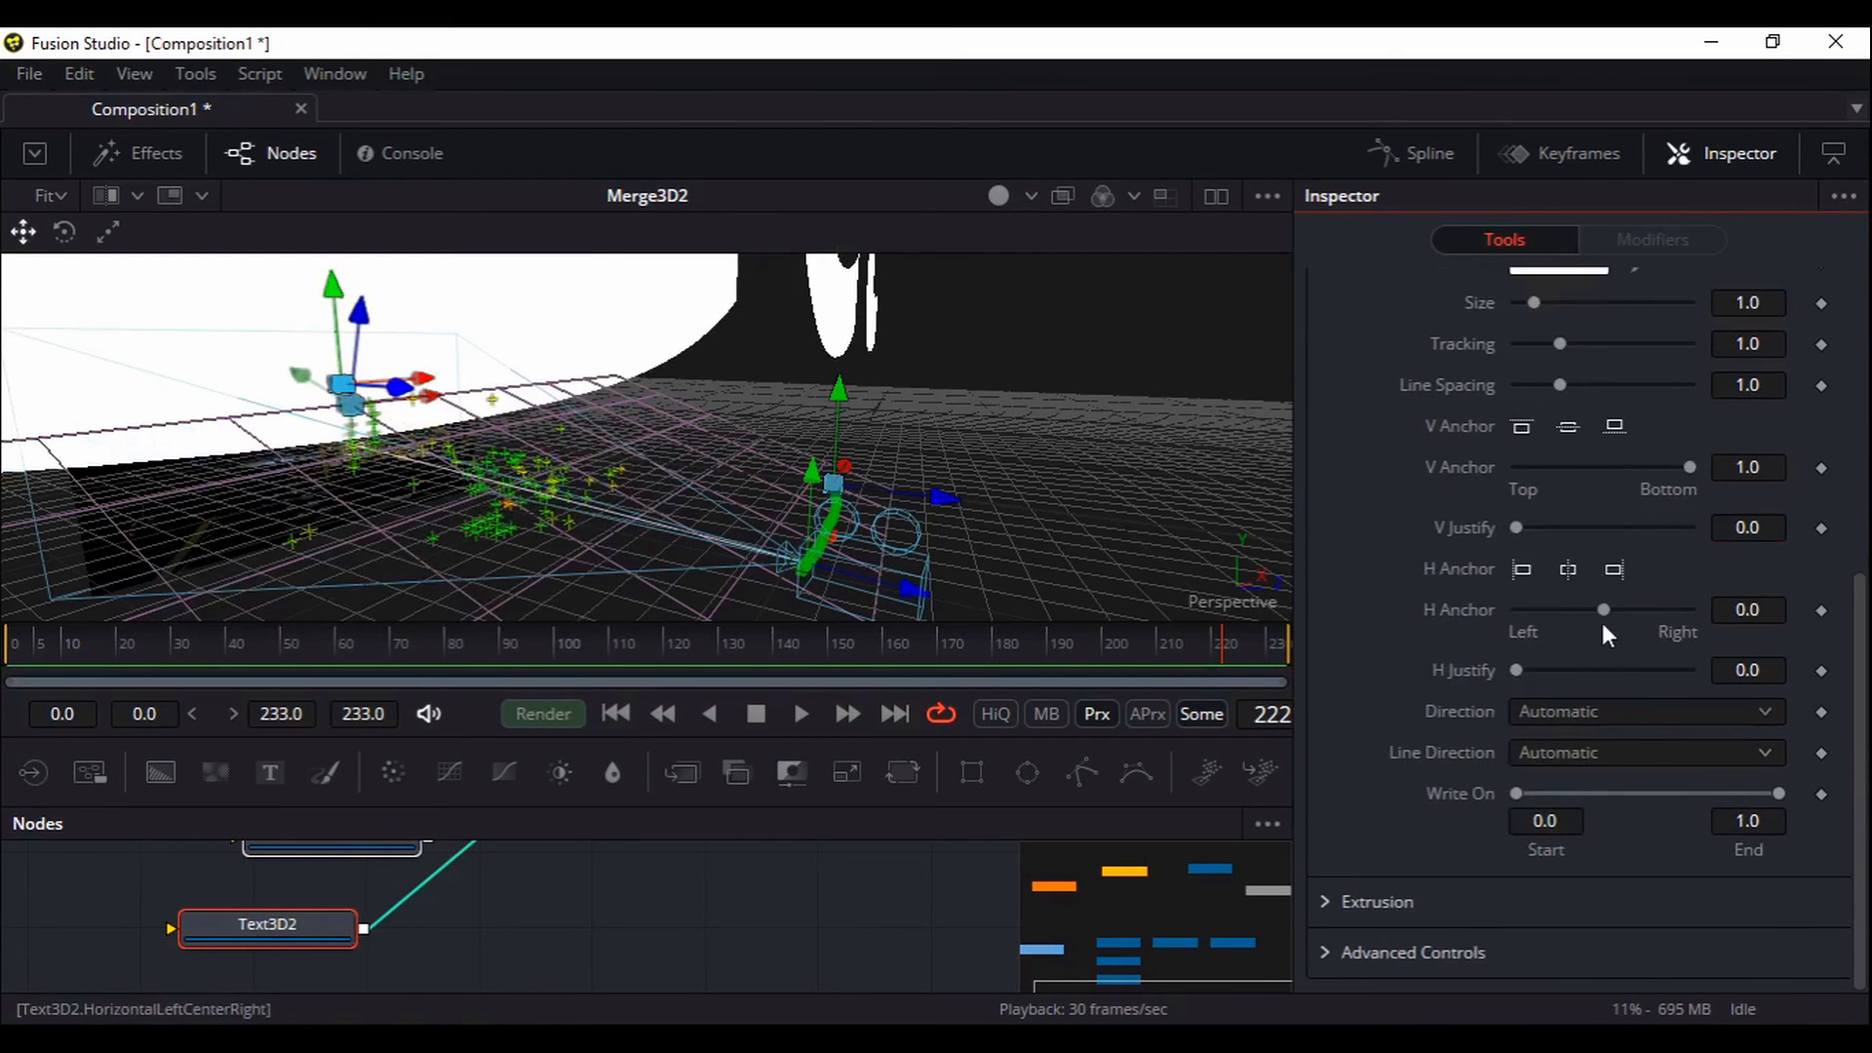
scroll(1585, 556, up, 2)
scroll(1579, 504, up, 5)
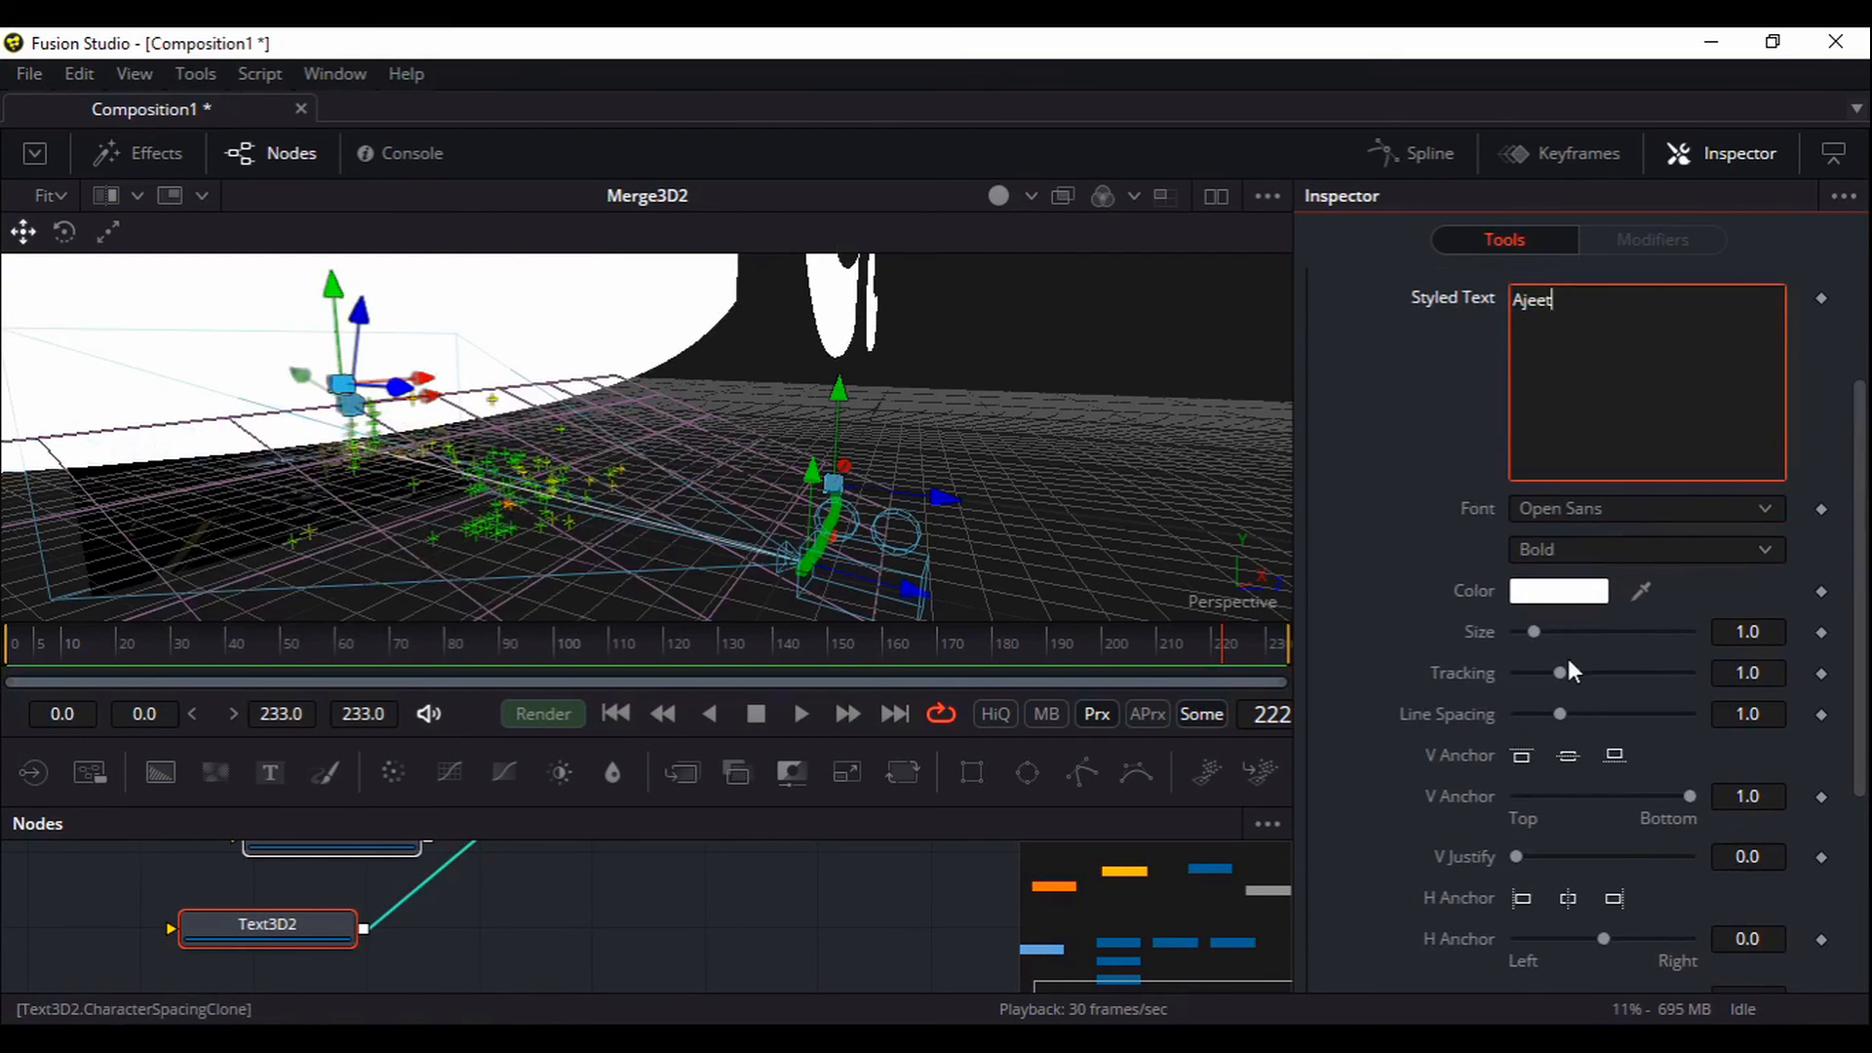
Reset Text3D2's Transform scale back to its 1.0 default
click(1663, 395)
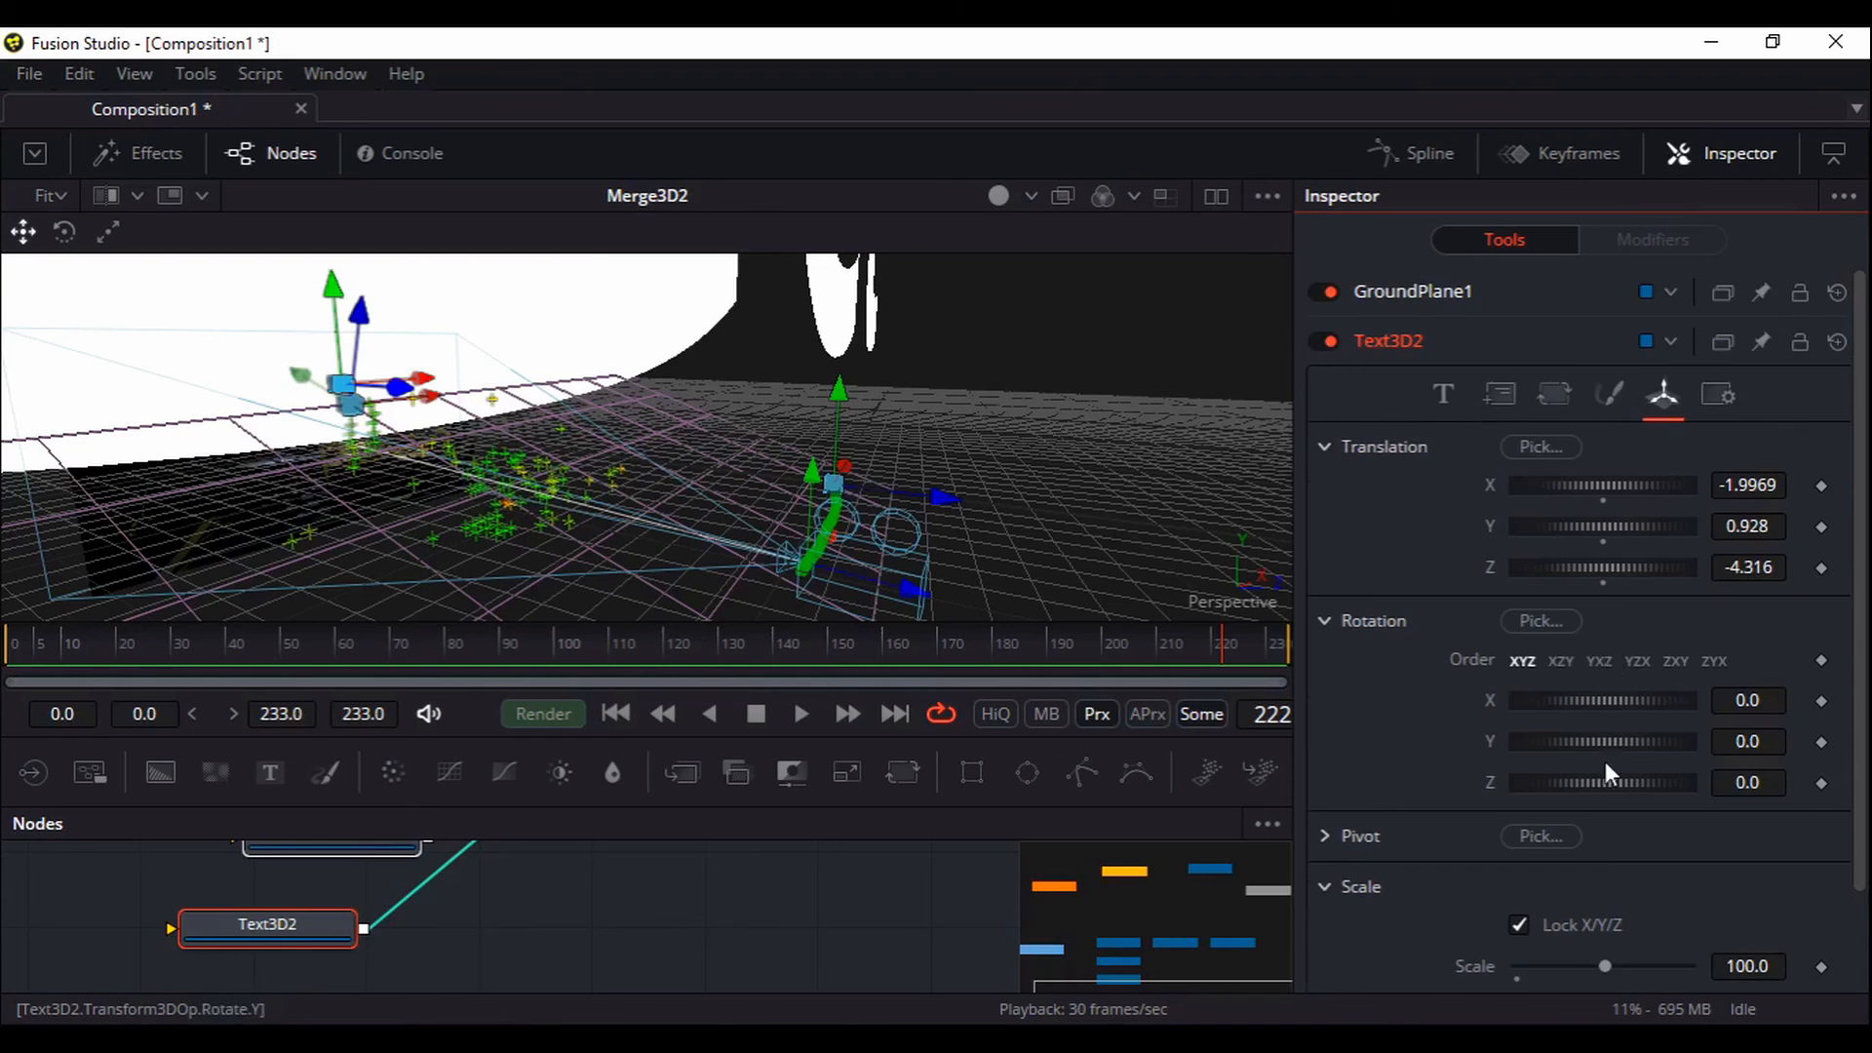
scroll(1605, 762, down, 2)
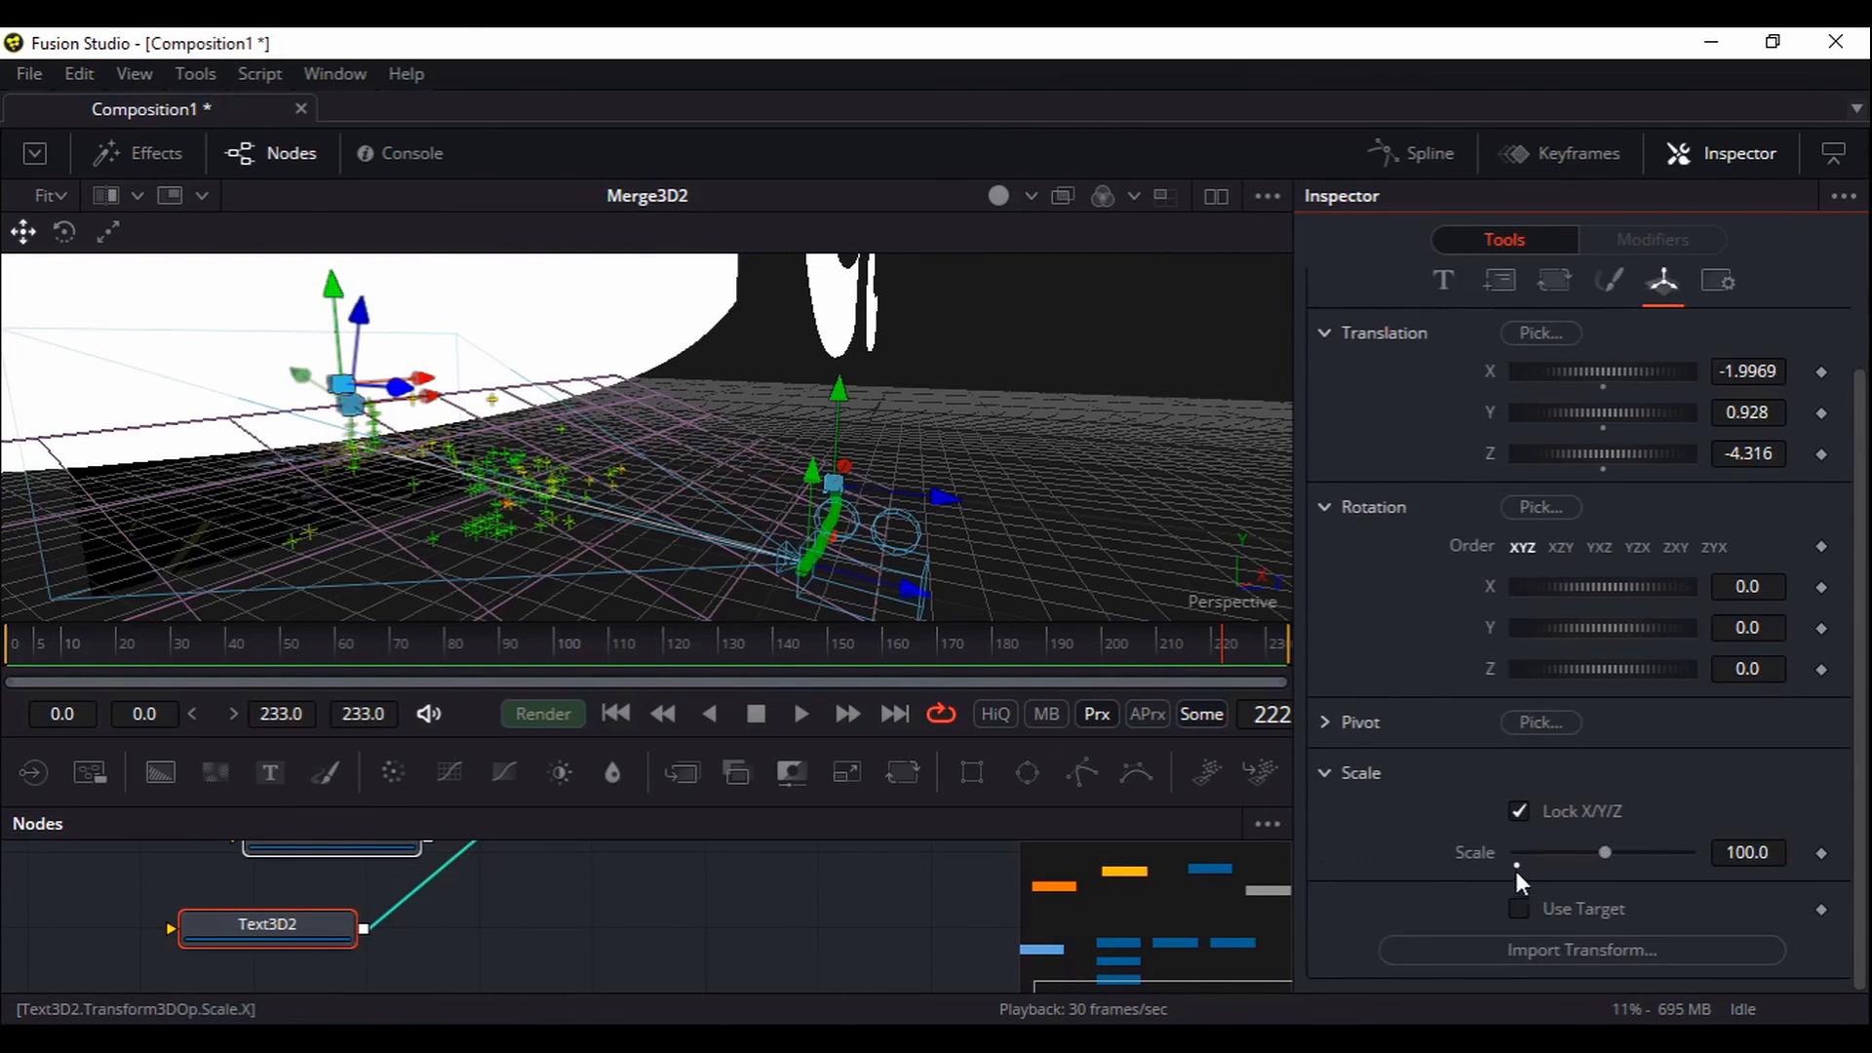
click(1517, 866)
scroll(741, 871, up, 2)
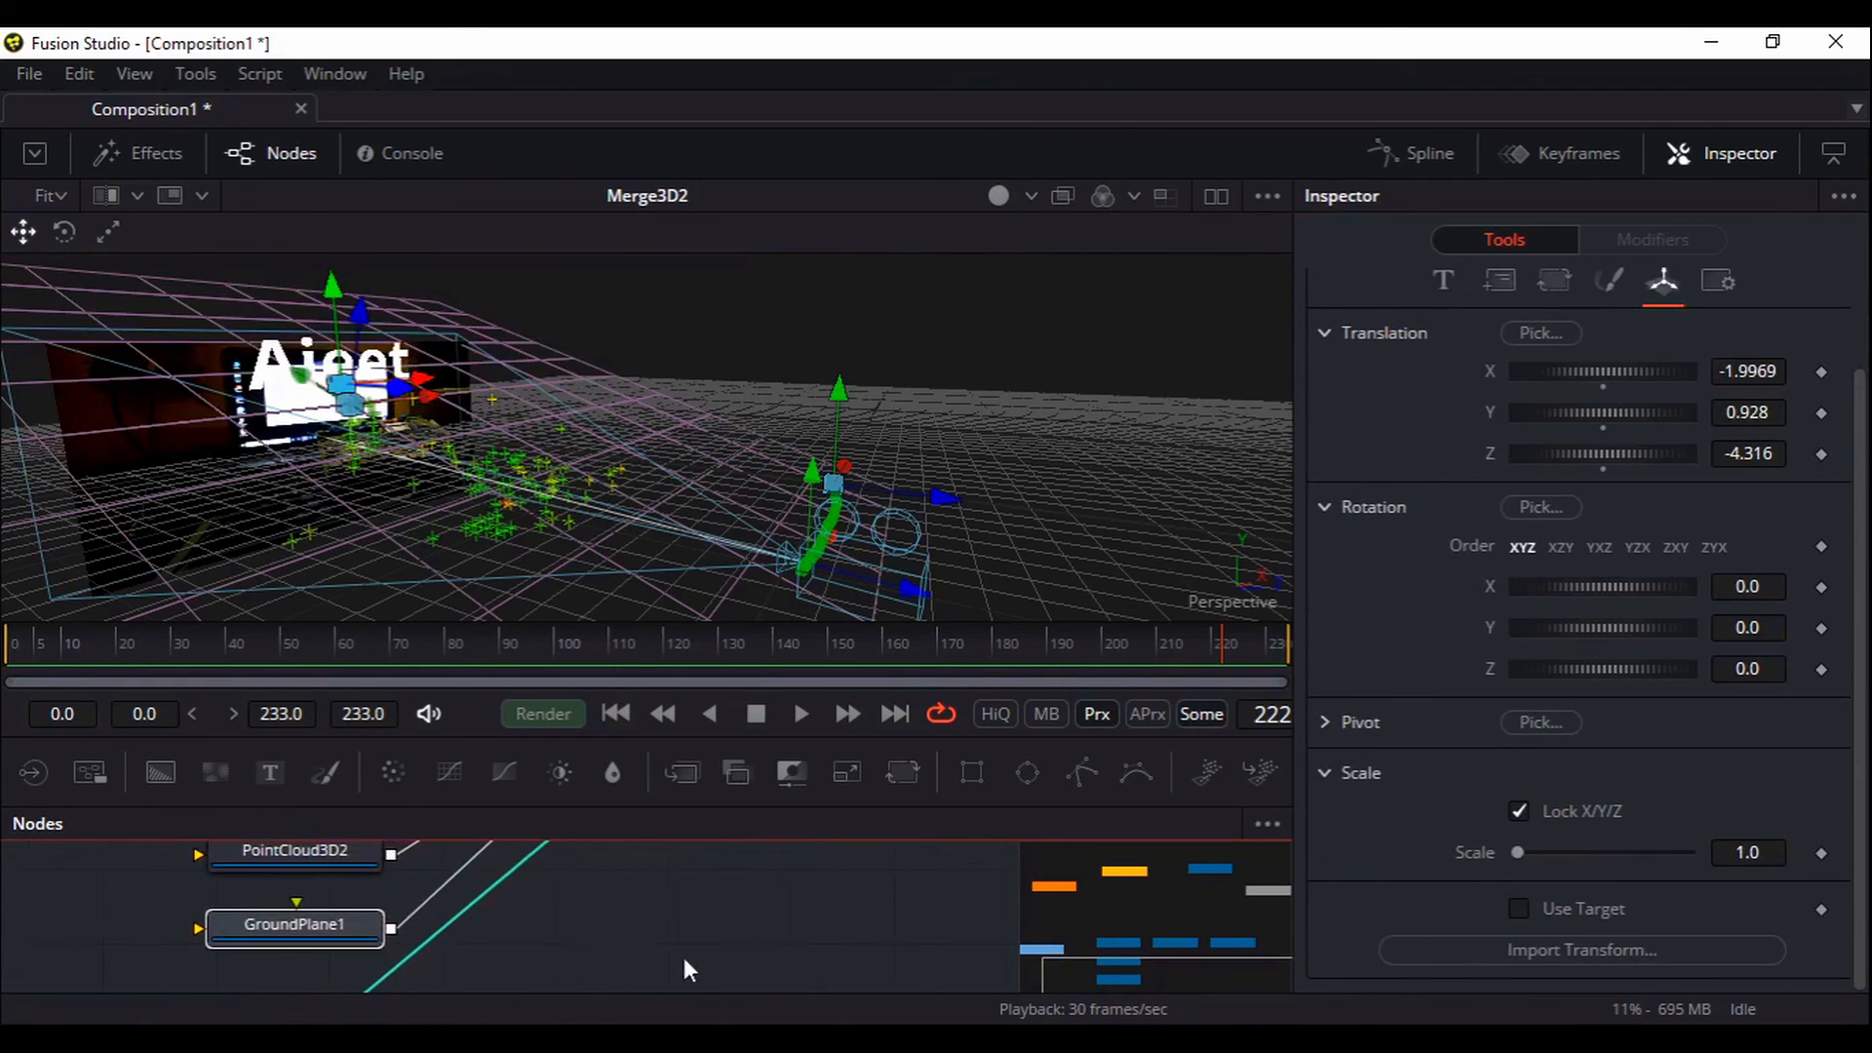
scroll(714, 974, up, 2)
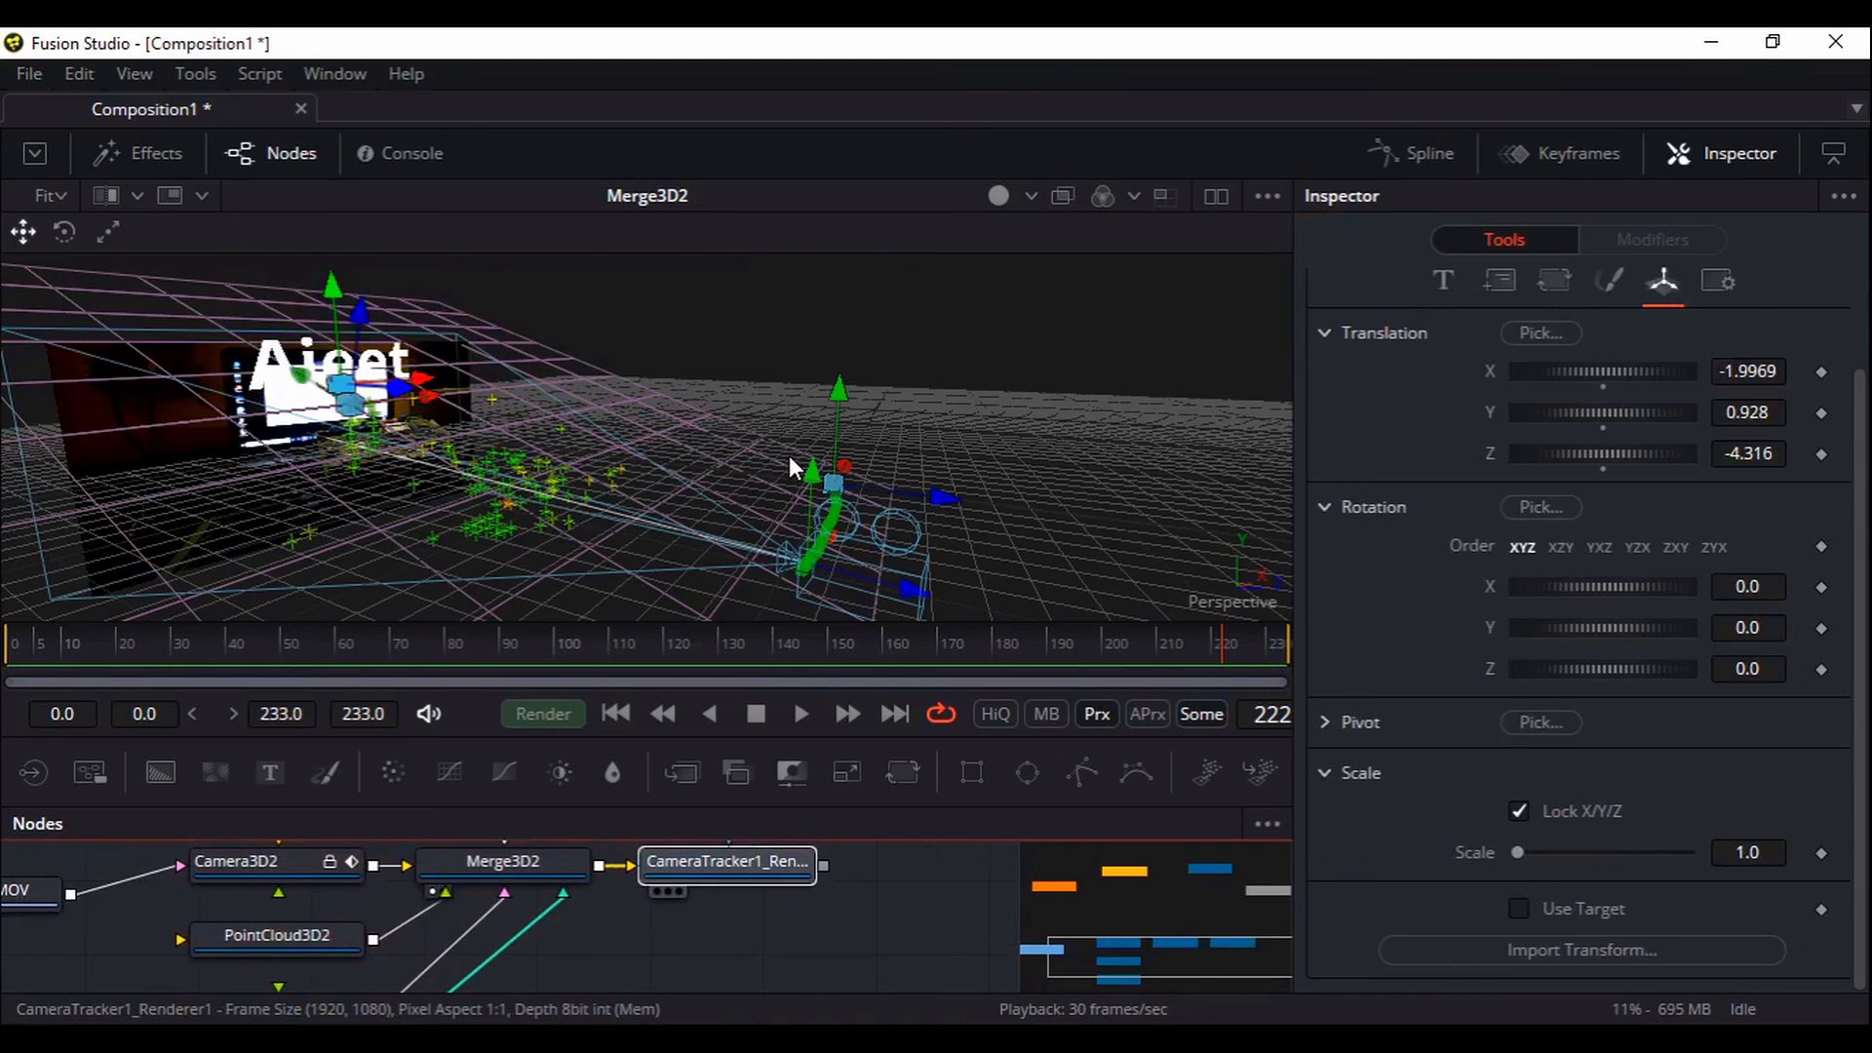
View the CameraTracker1_Renderer1 output and shrink the text size to 0.349
drag(790, 460, 787, 457)
drag(716, 559, 719, 482)
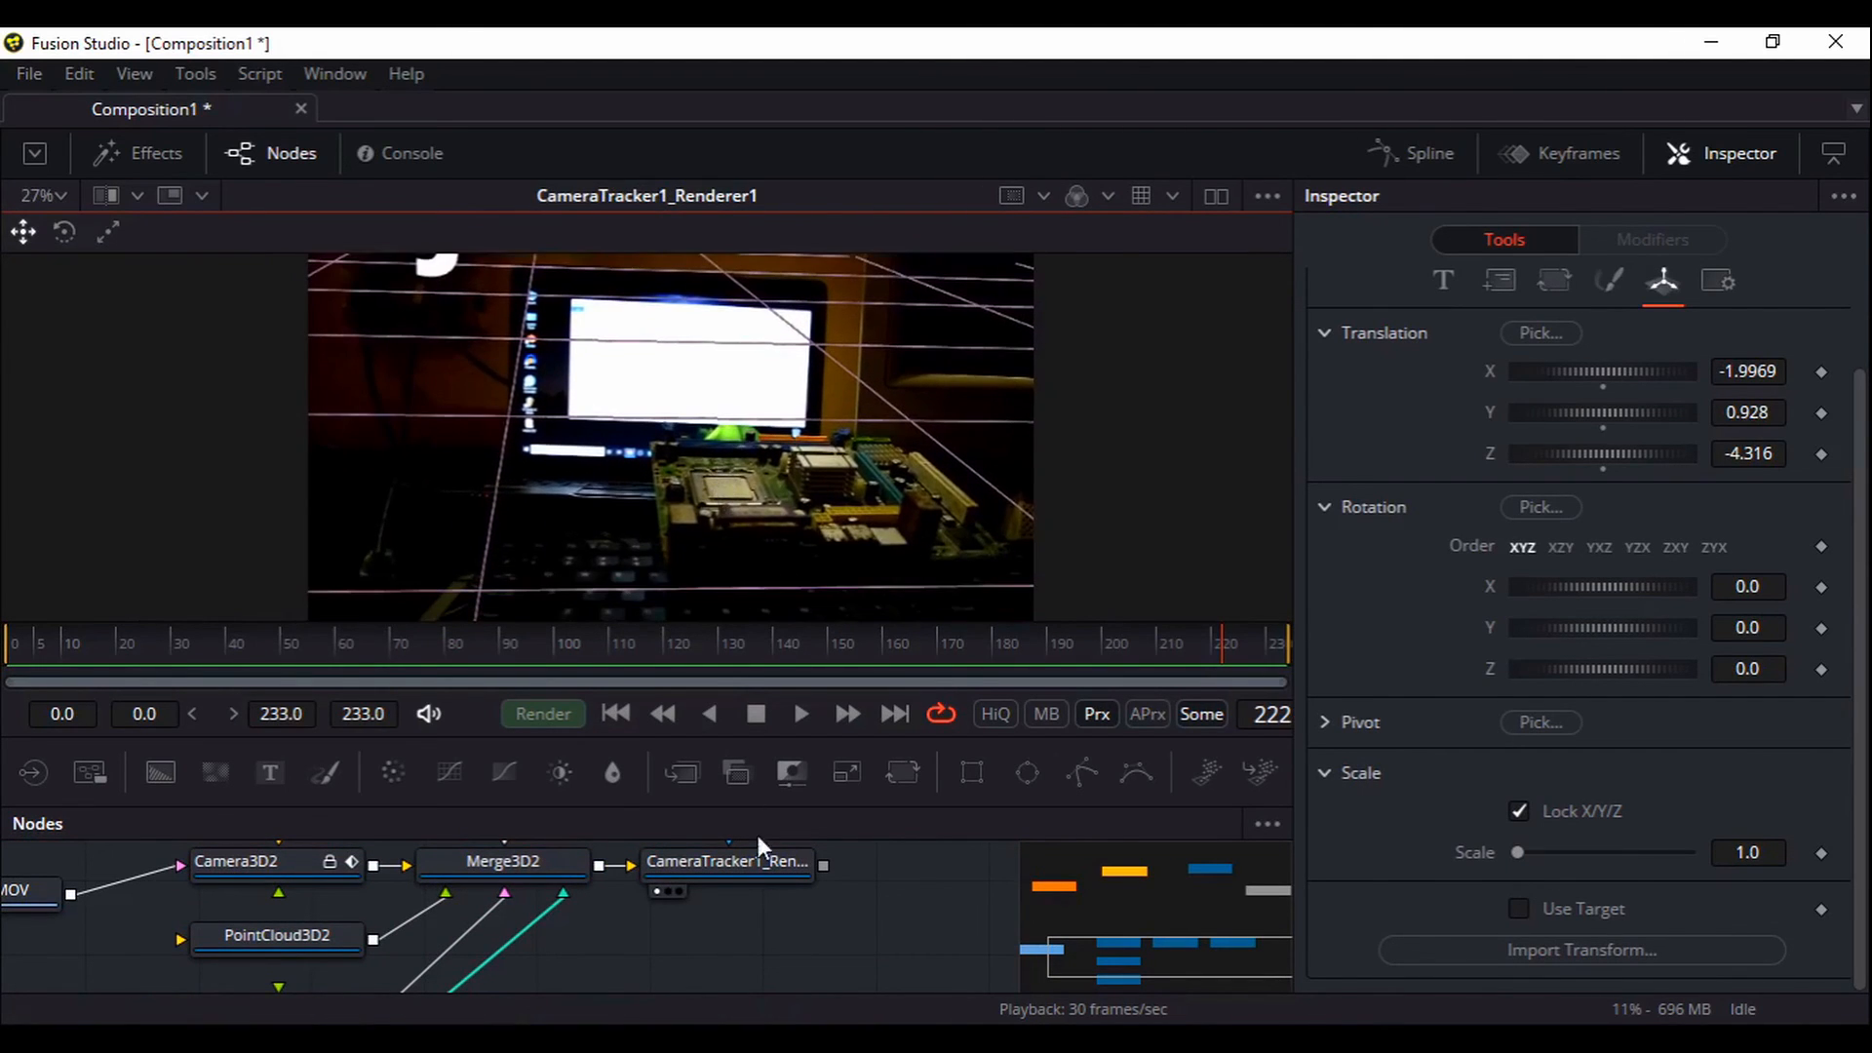
drag(763, 970, 805, 826)
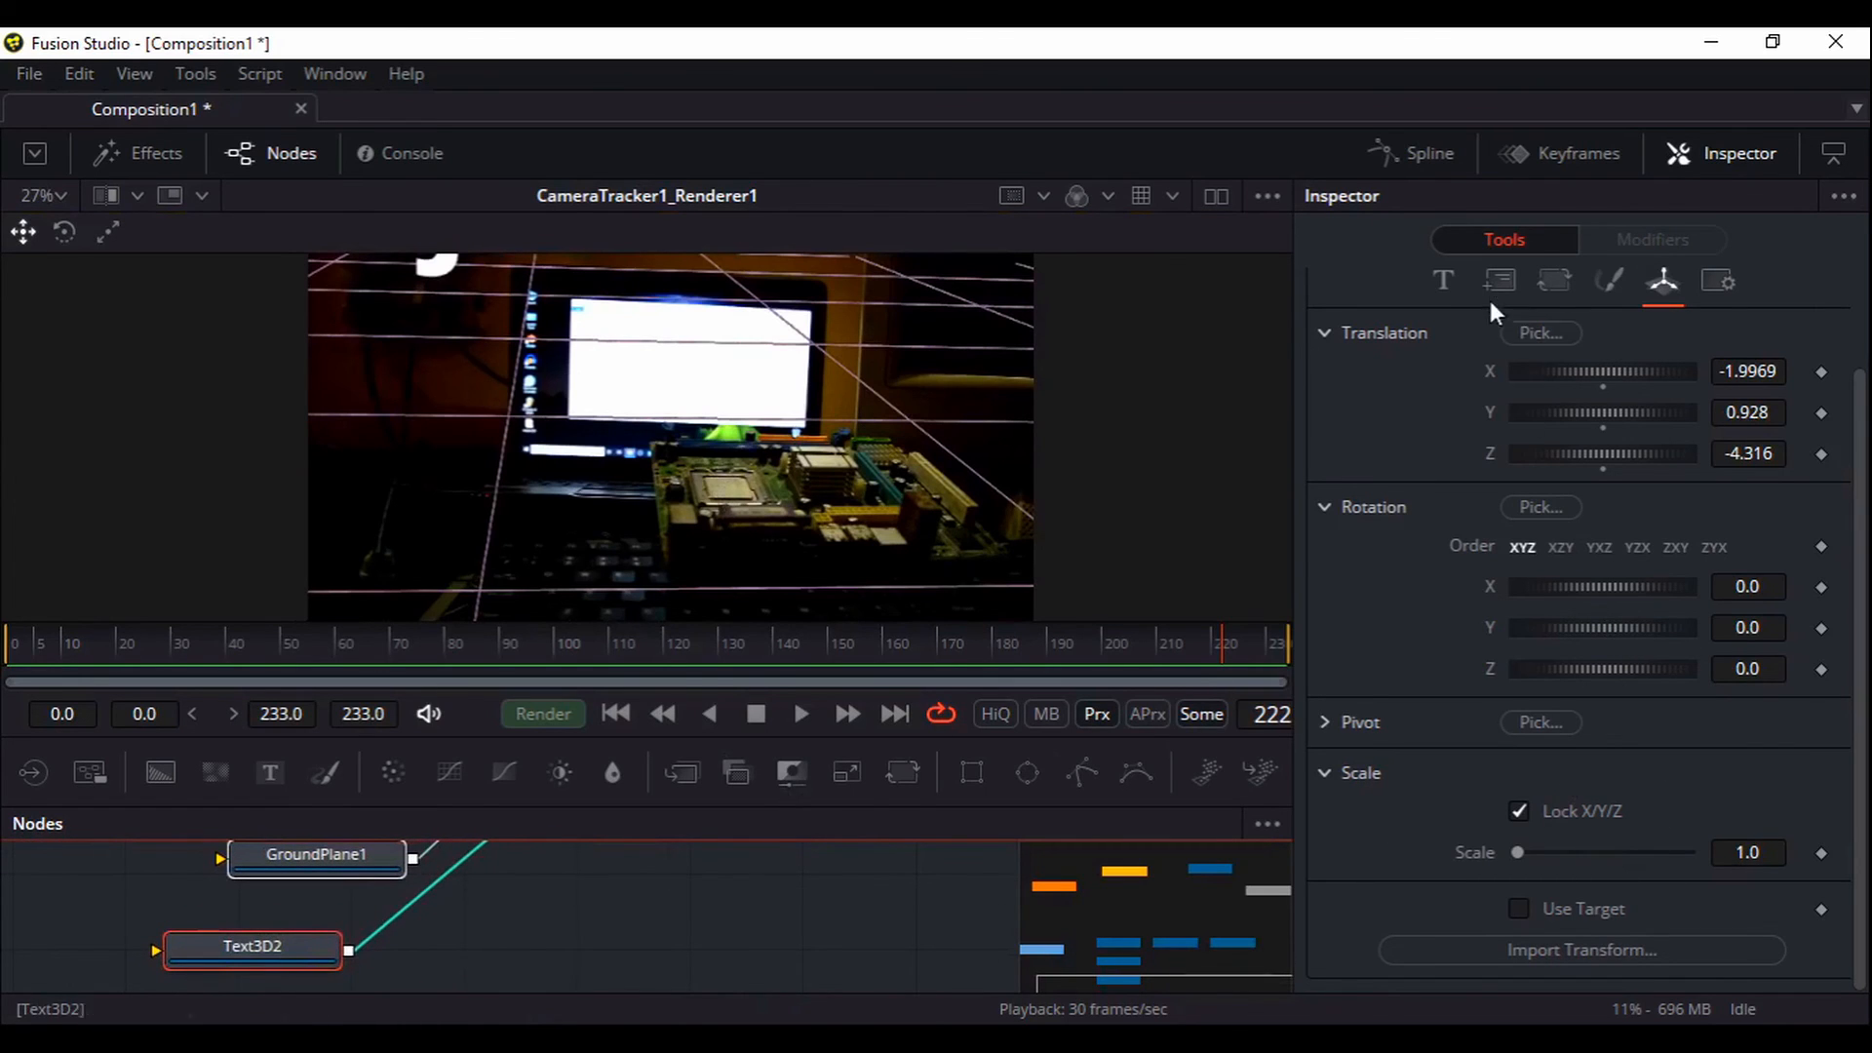
click(1445, 284)
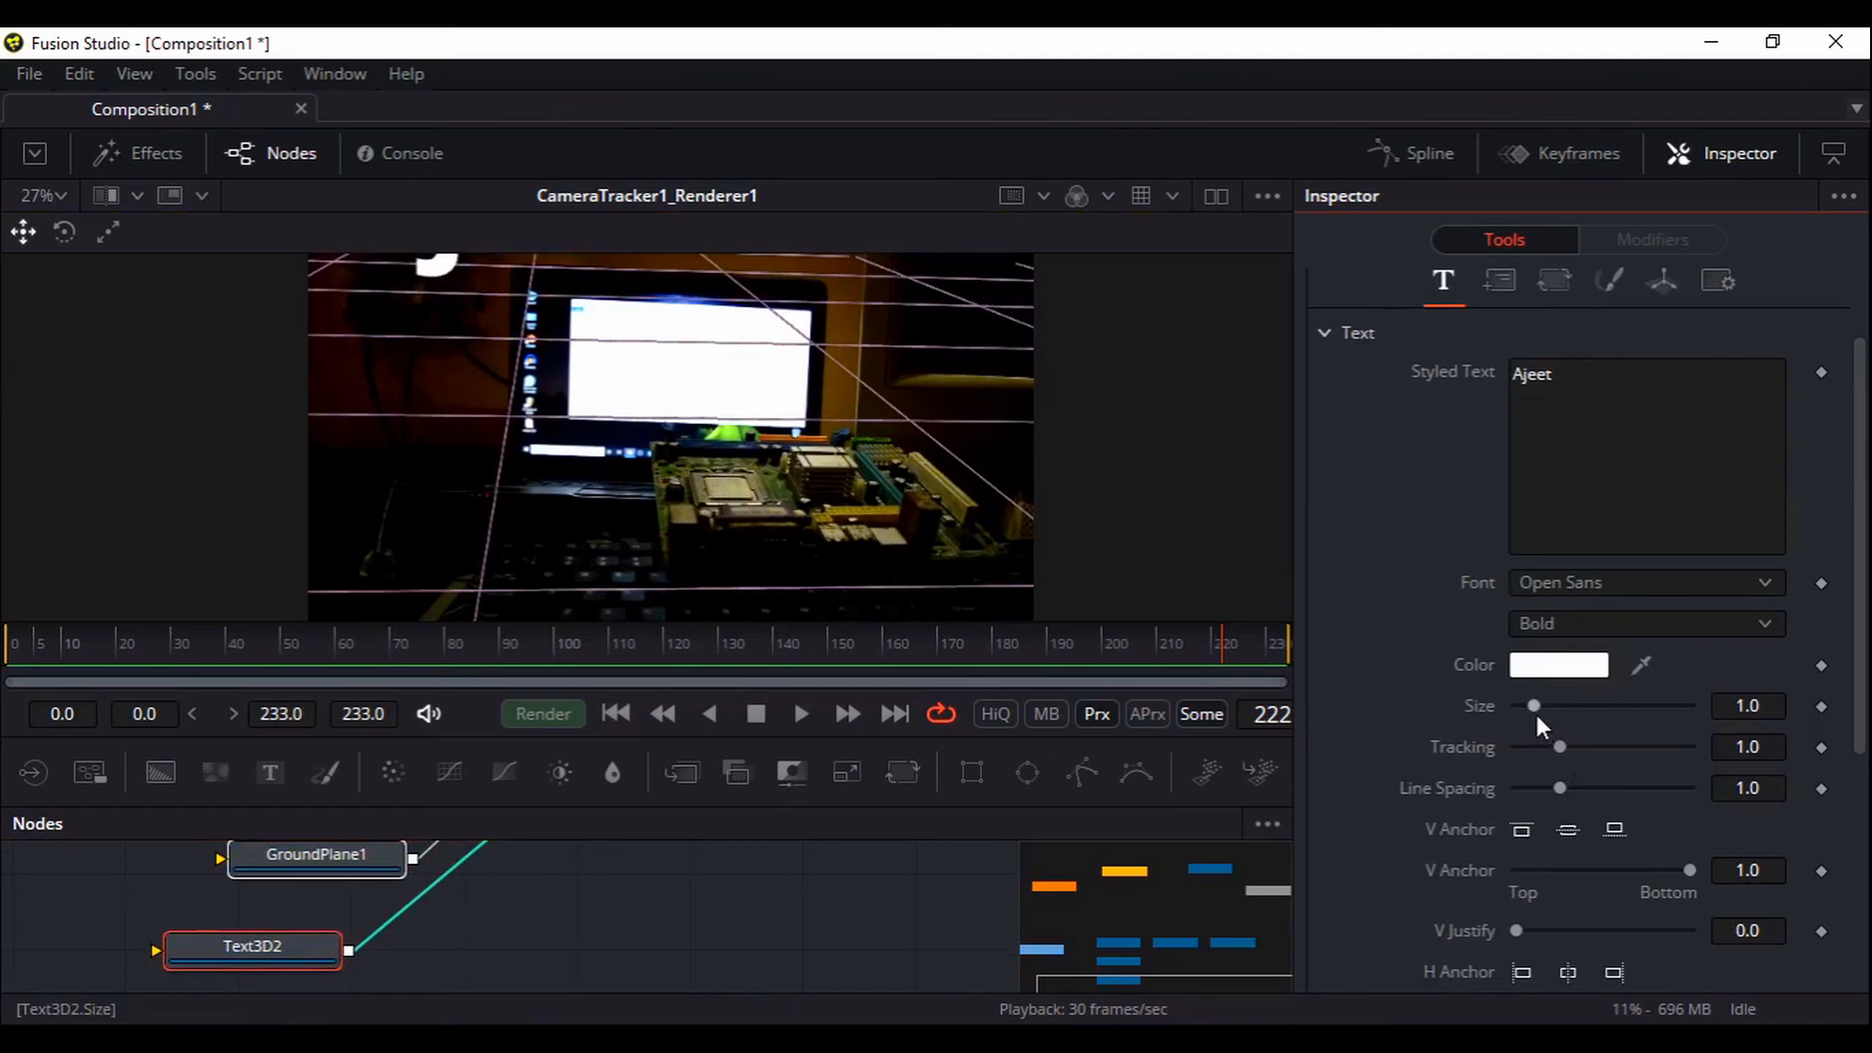
drag(1537, 715, 1434, 715)
Lower Text3D2 to Translation Y 0.638 so the name sits in frame
drag(861, 330, 864, 380)
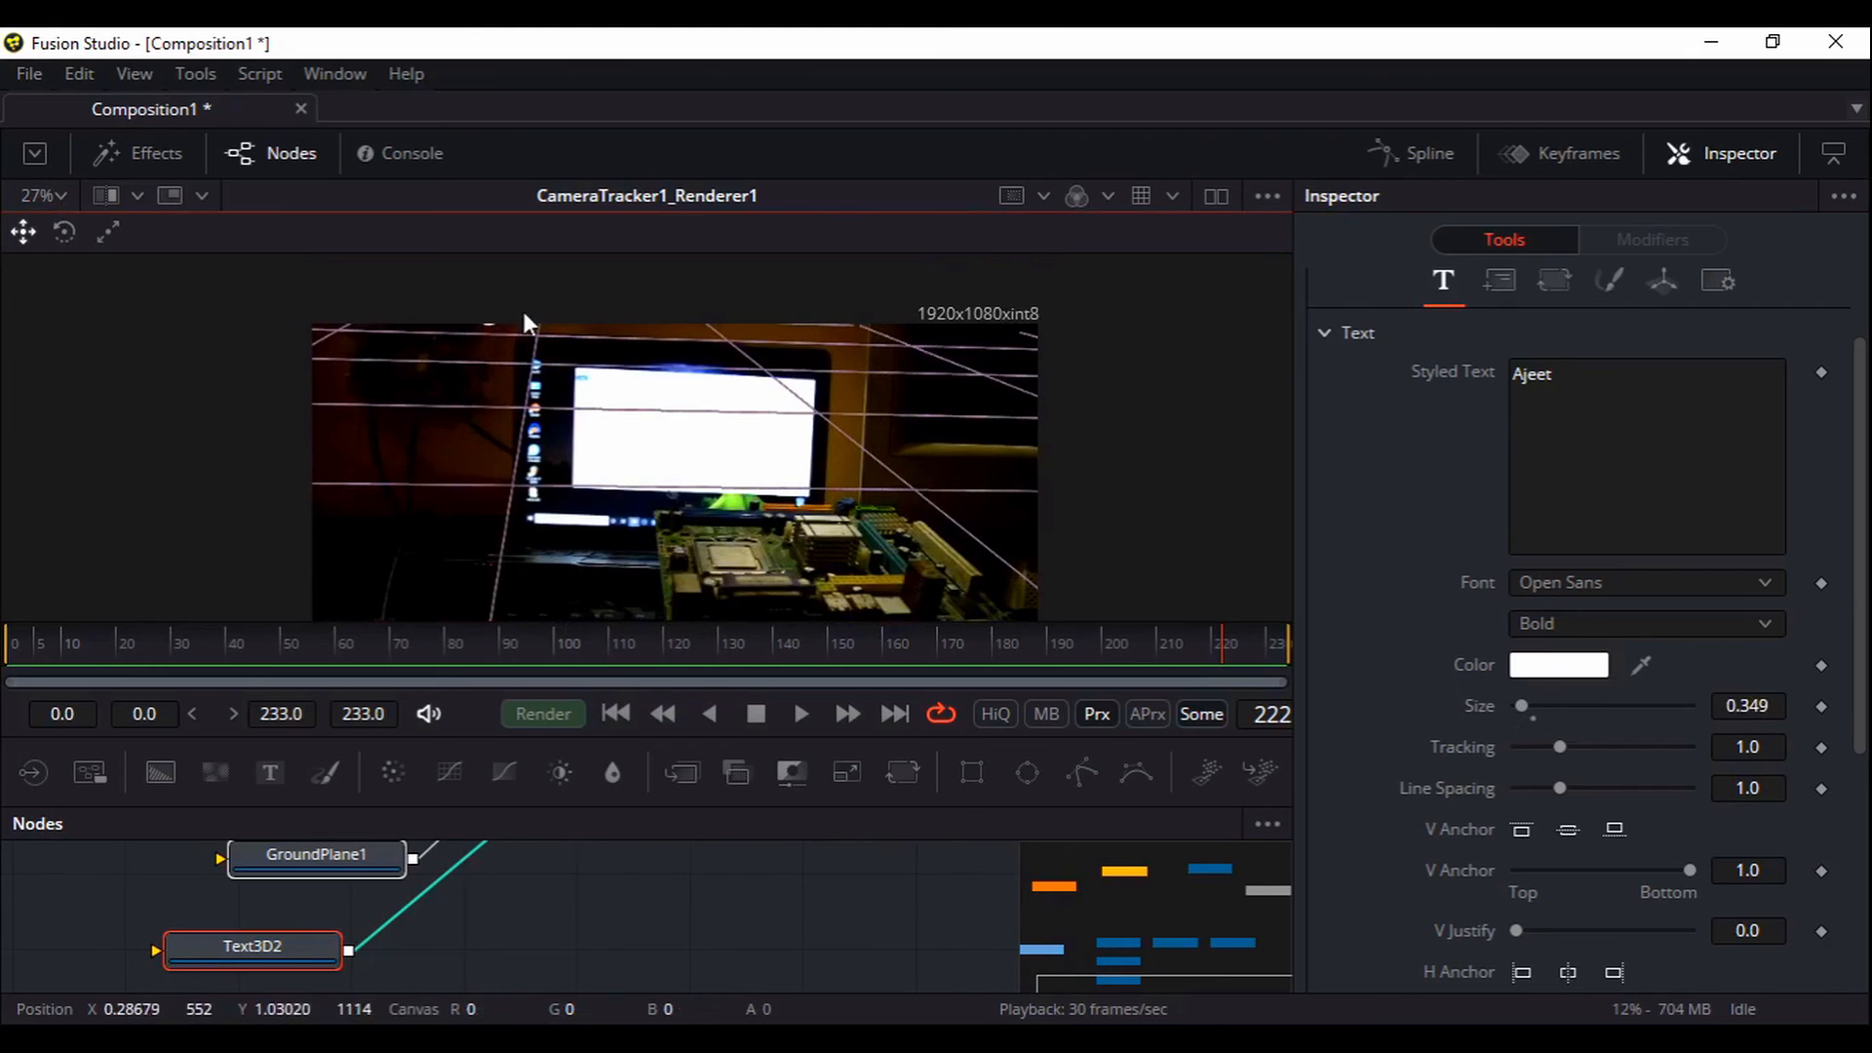
mouse_move(597, 898)
mouse_down()
mouse_move(594, 961)
mouse_move(591, 895)
mouse_up()
click(1661, 282)
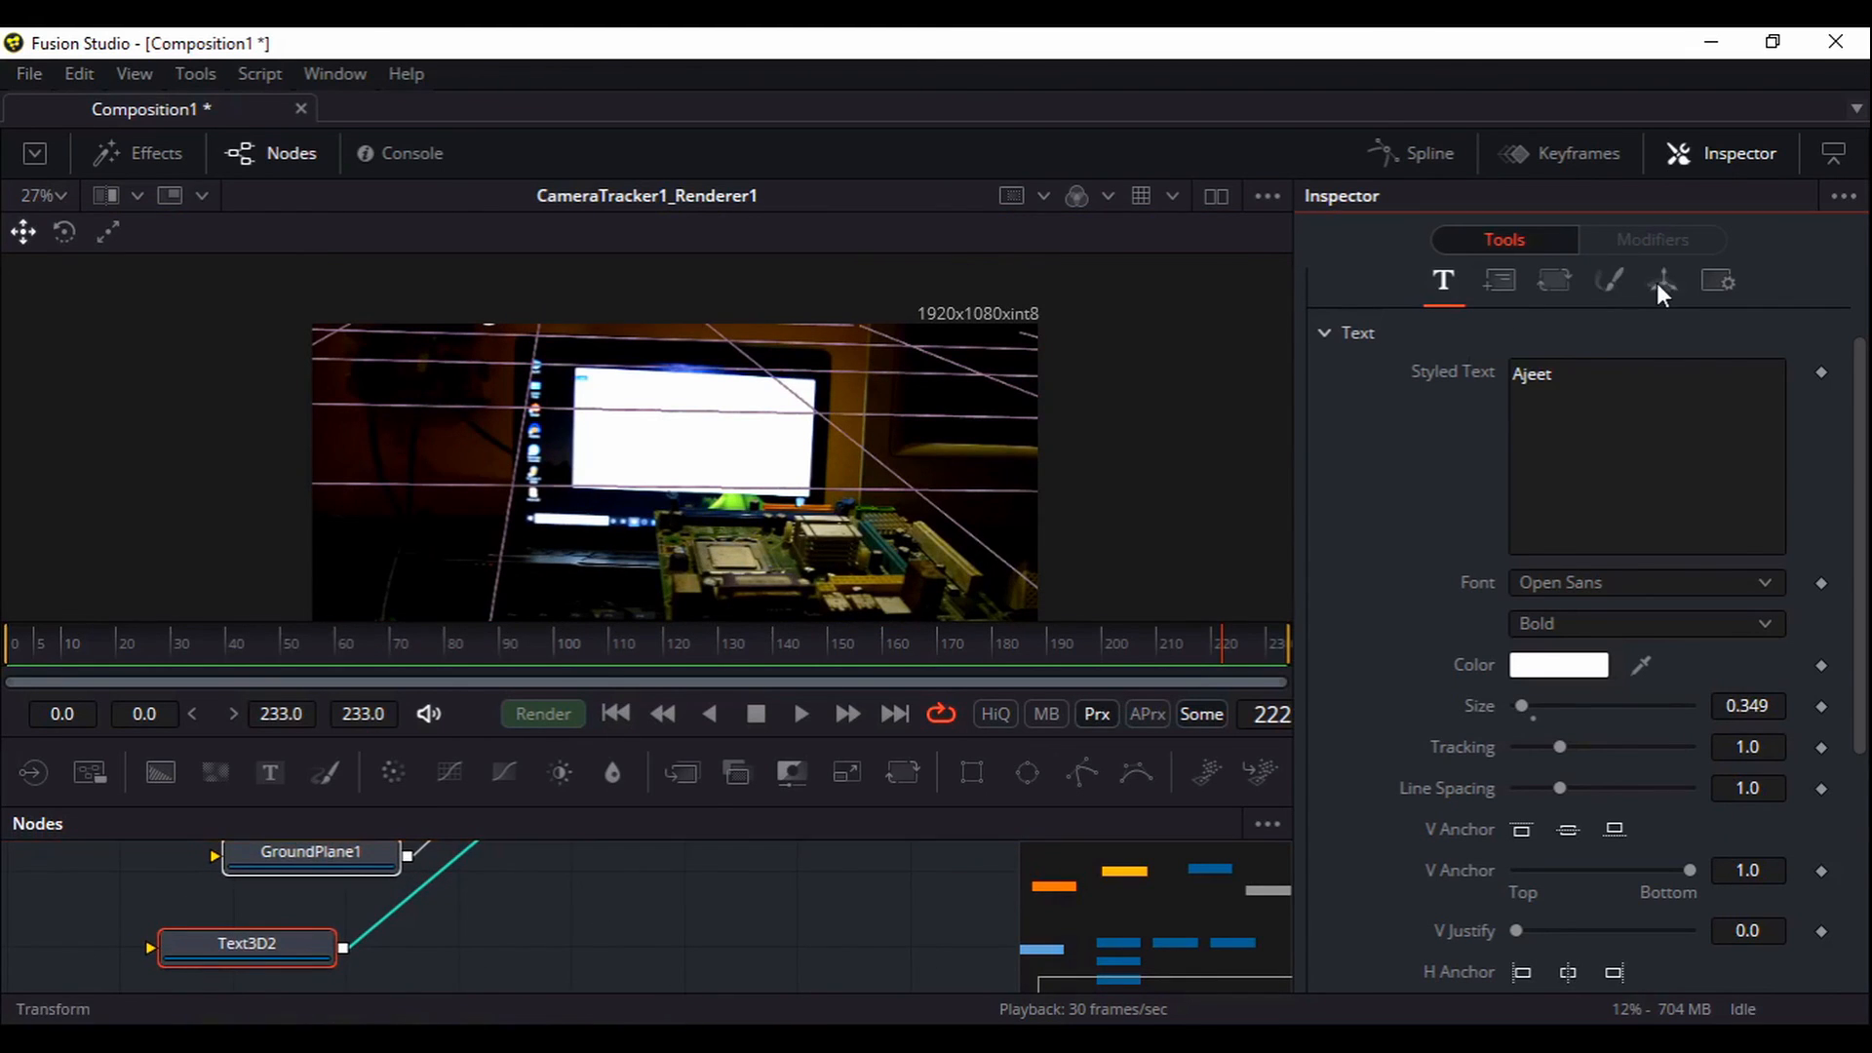
drag(1630, 411, 1616, 413)
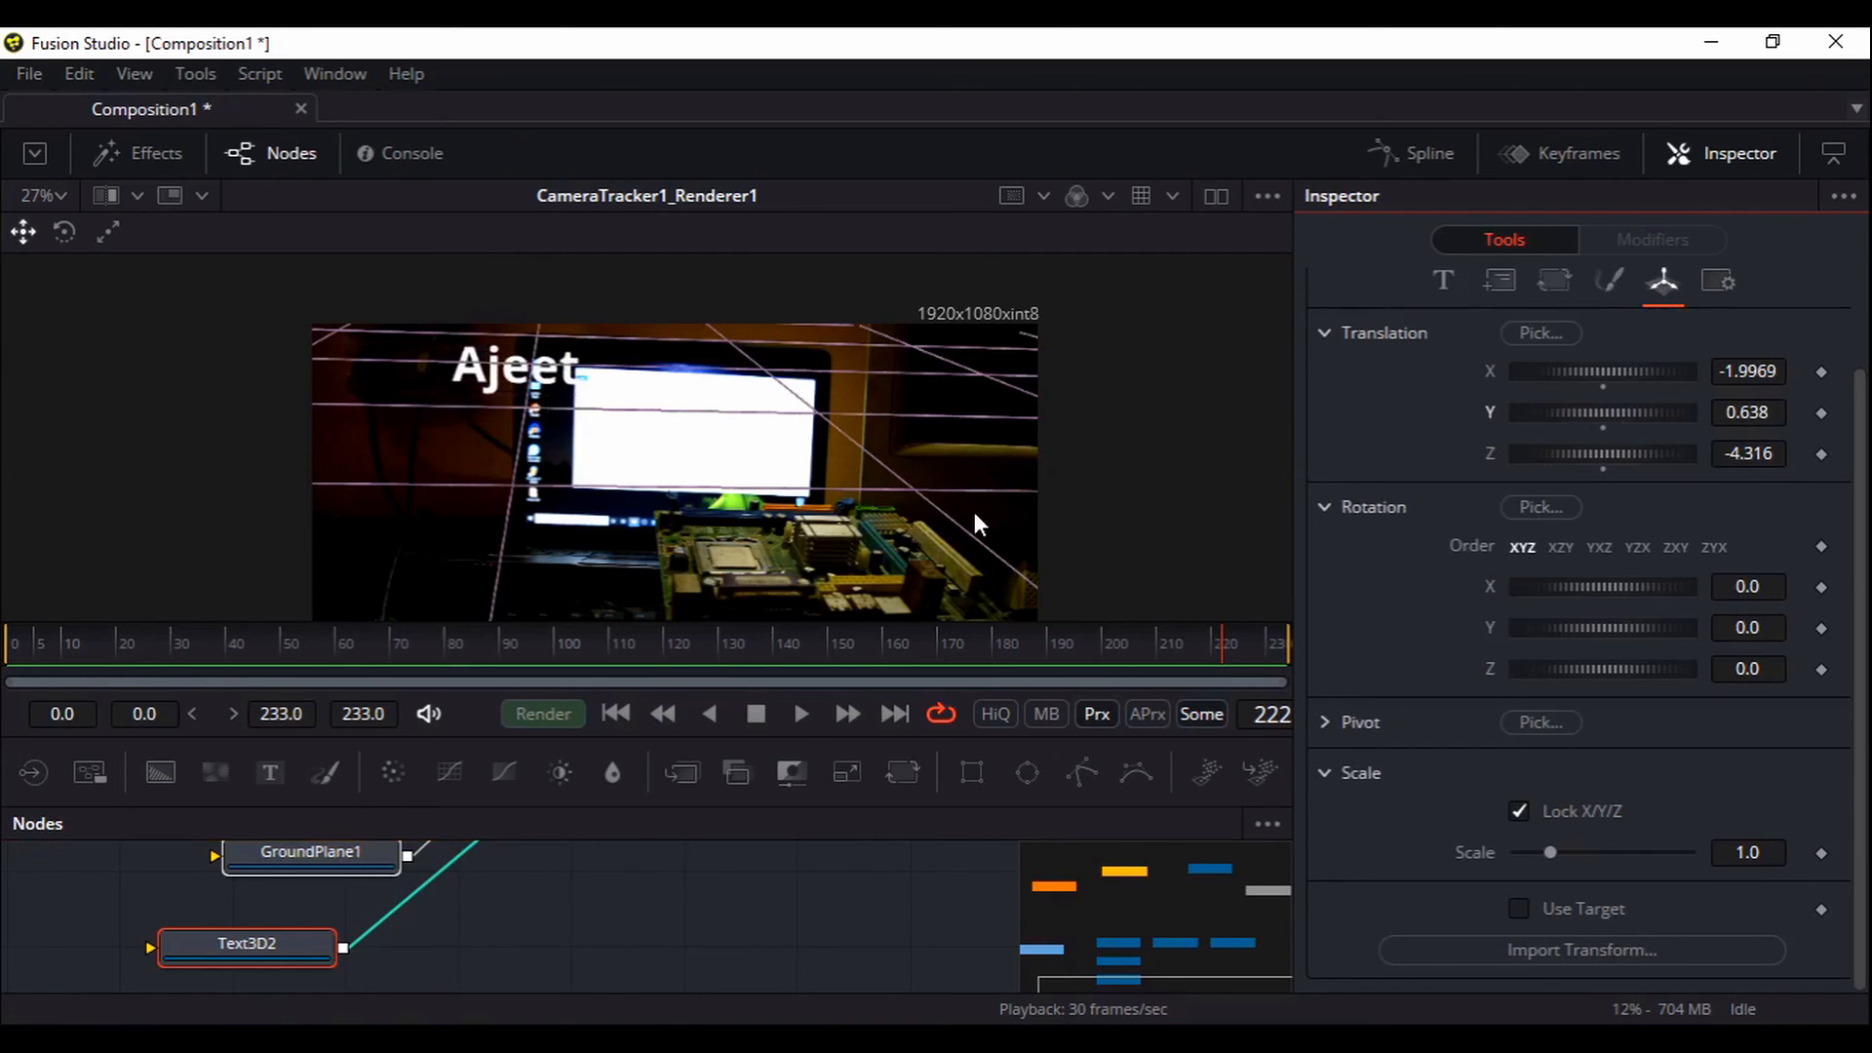
Play the composite from the first frame and stop at frame 125
click(616, 714)
click(803, 714)
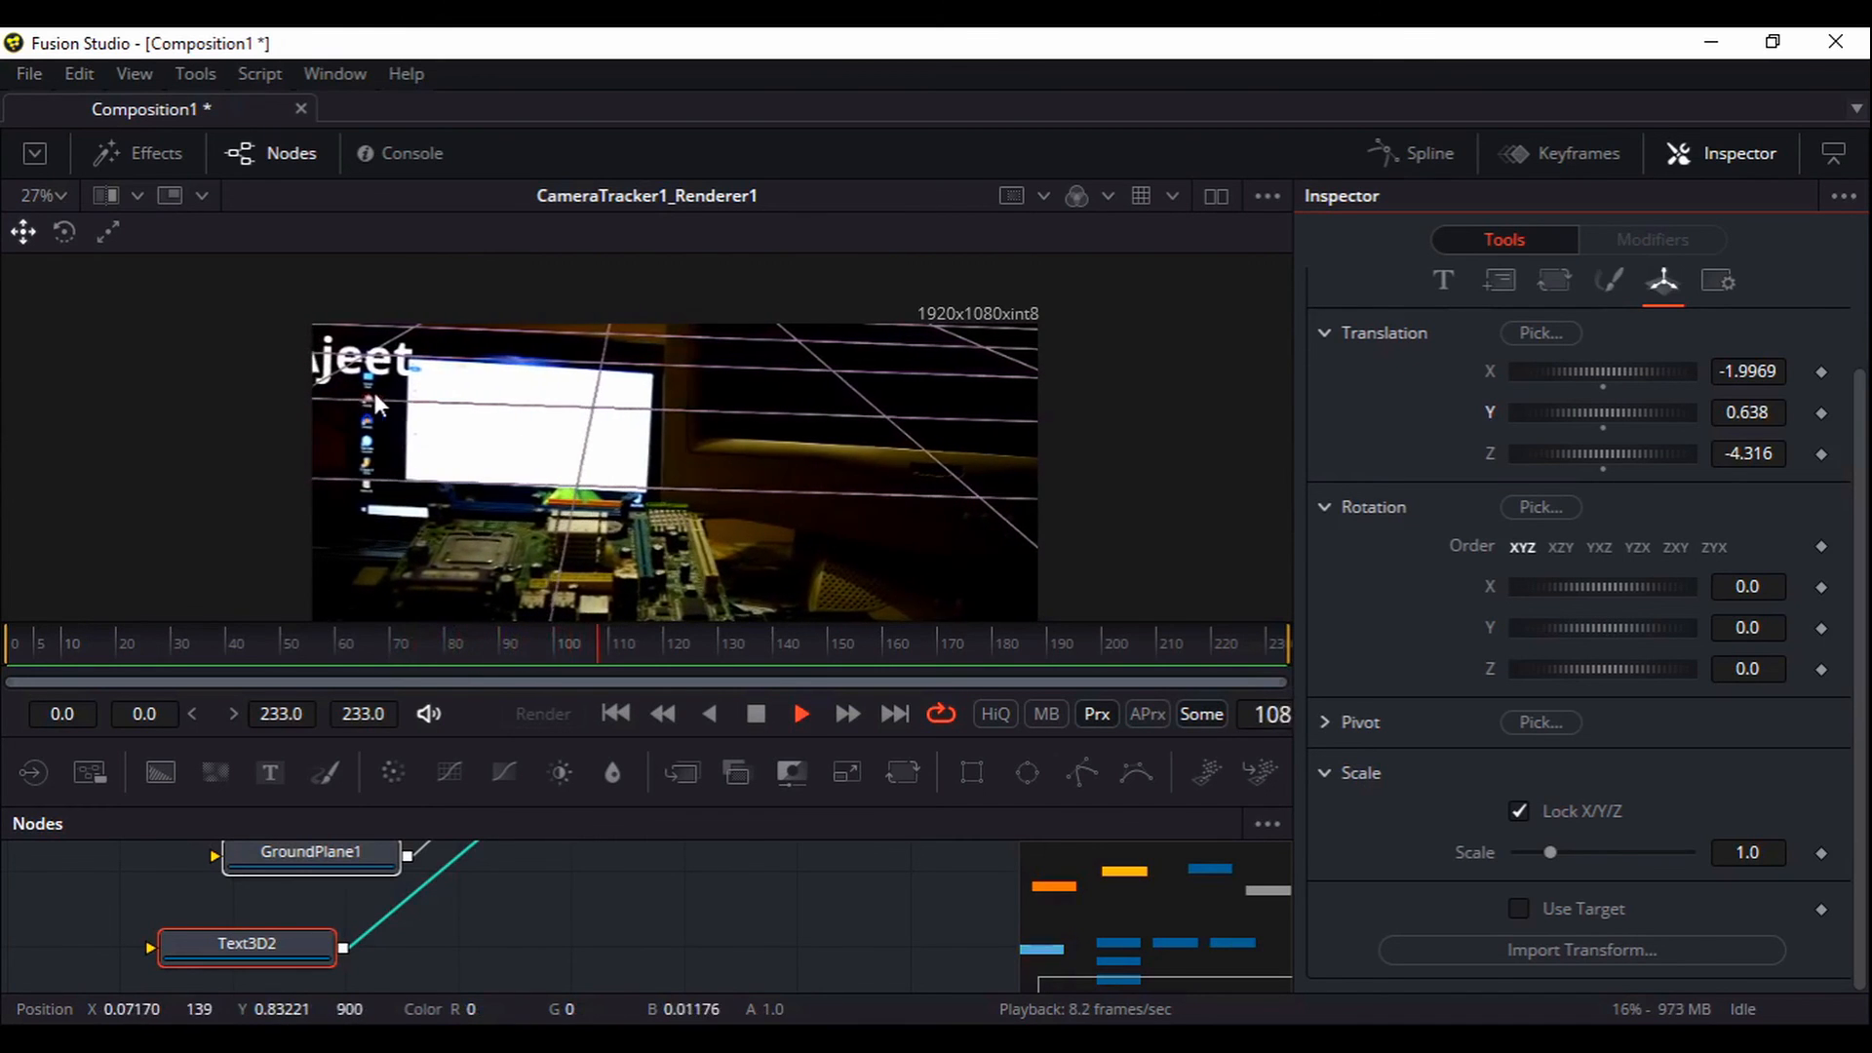
click(749, 716)
mouse_move(665, 942)
mouse_down()
mouse_move(655, 904)
mouse_move(656, 969)
mouse_up()
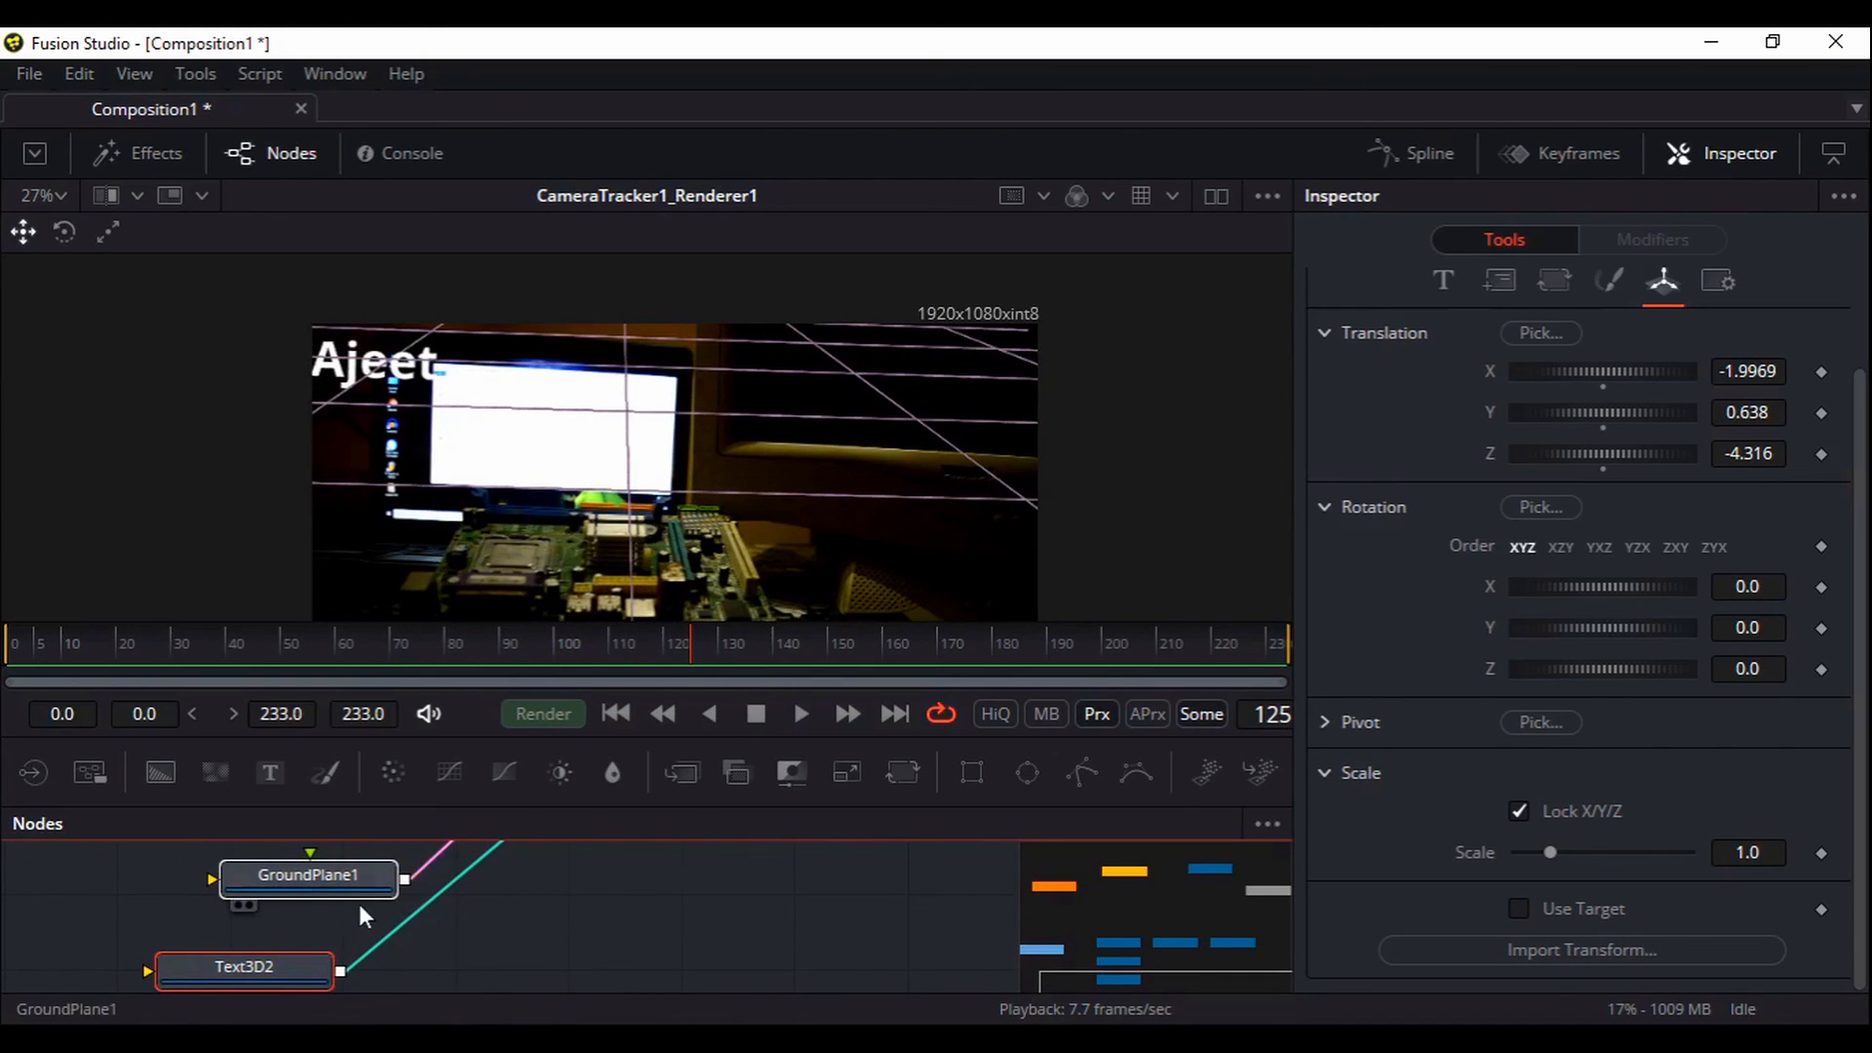
Turn off GroundPlane1's grid and play the footage from the start
click(328, 885)
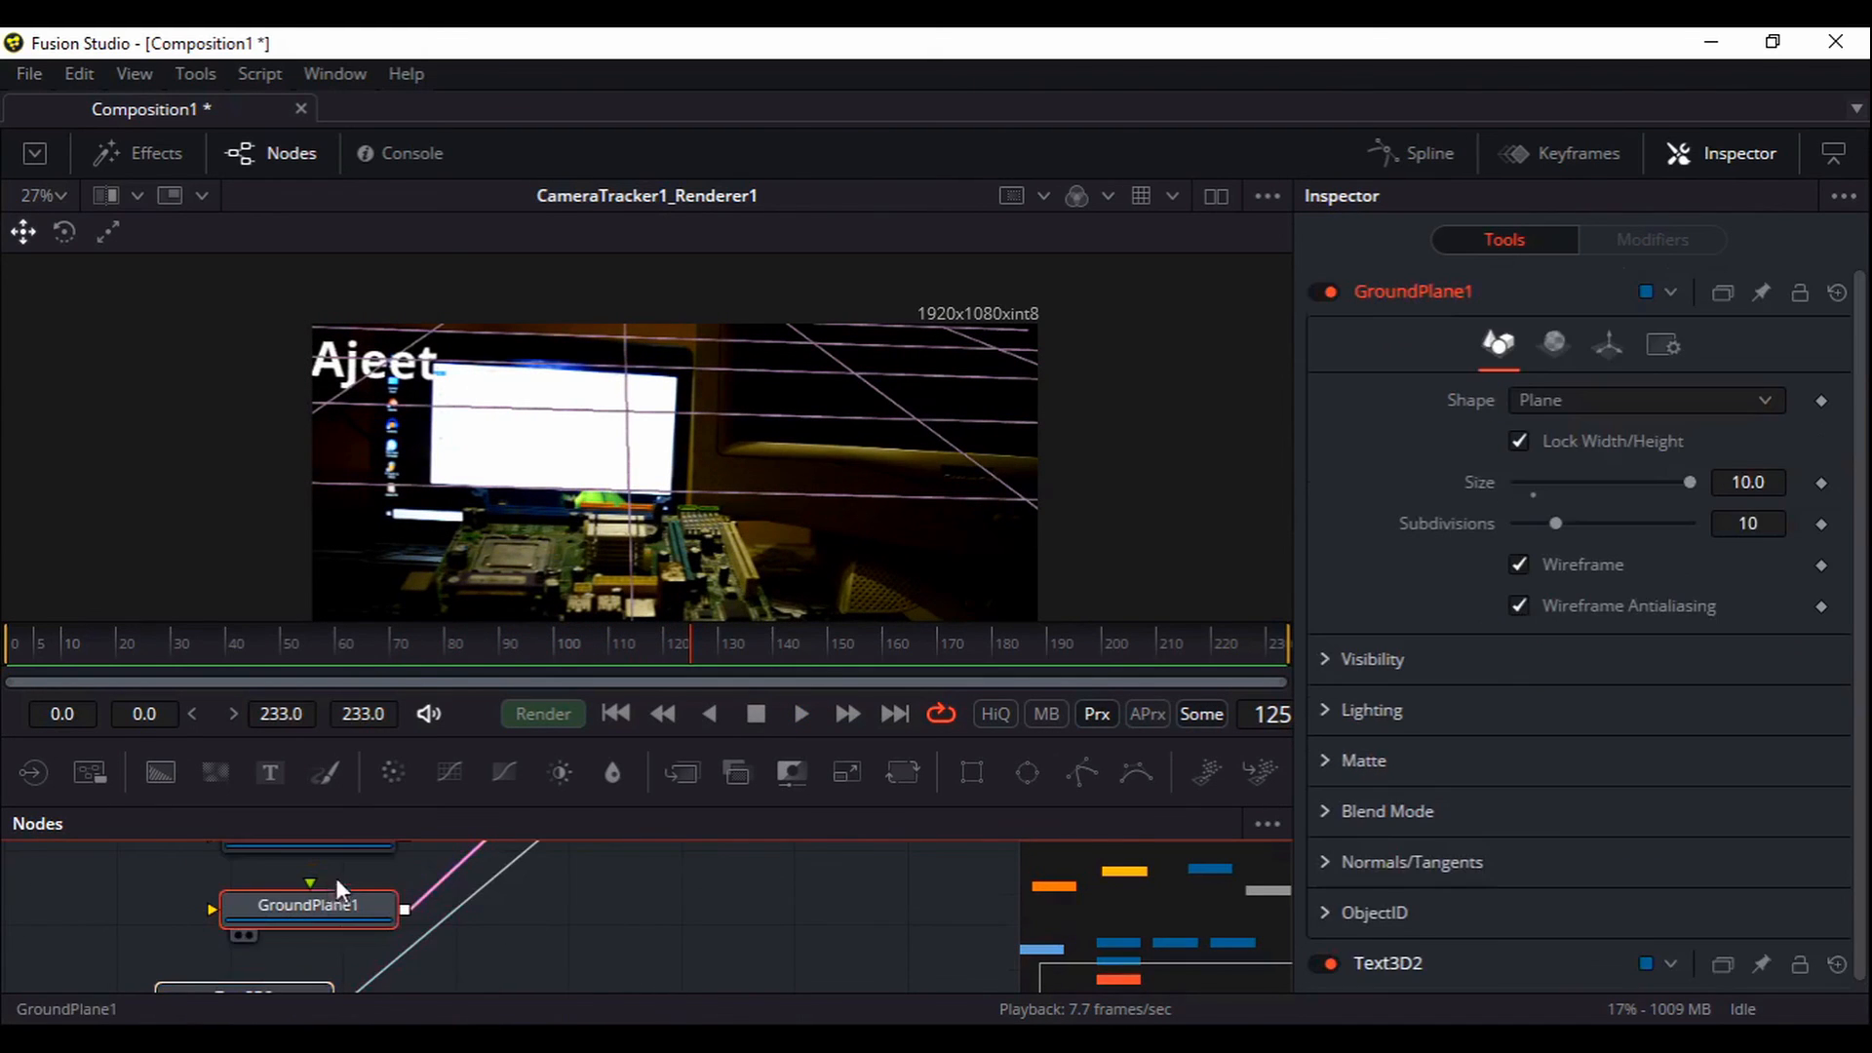
click(1331, 292)
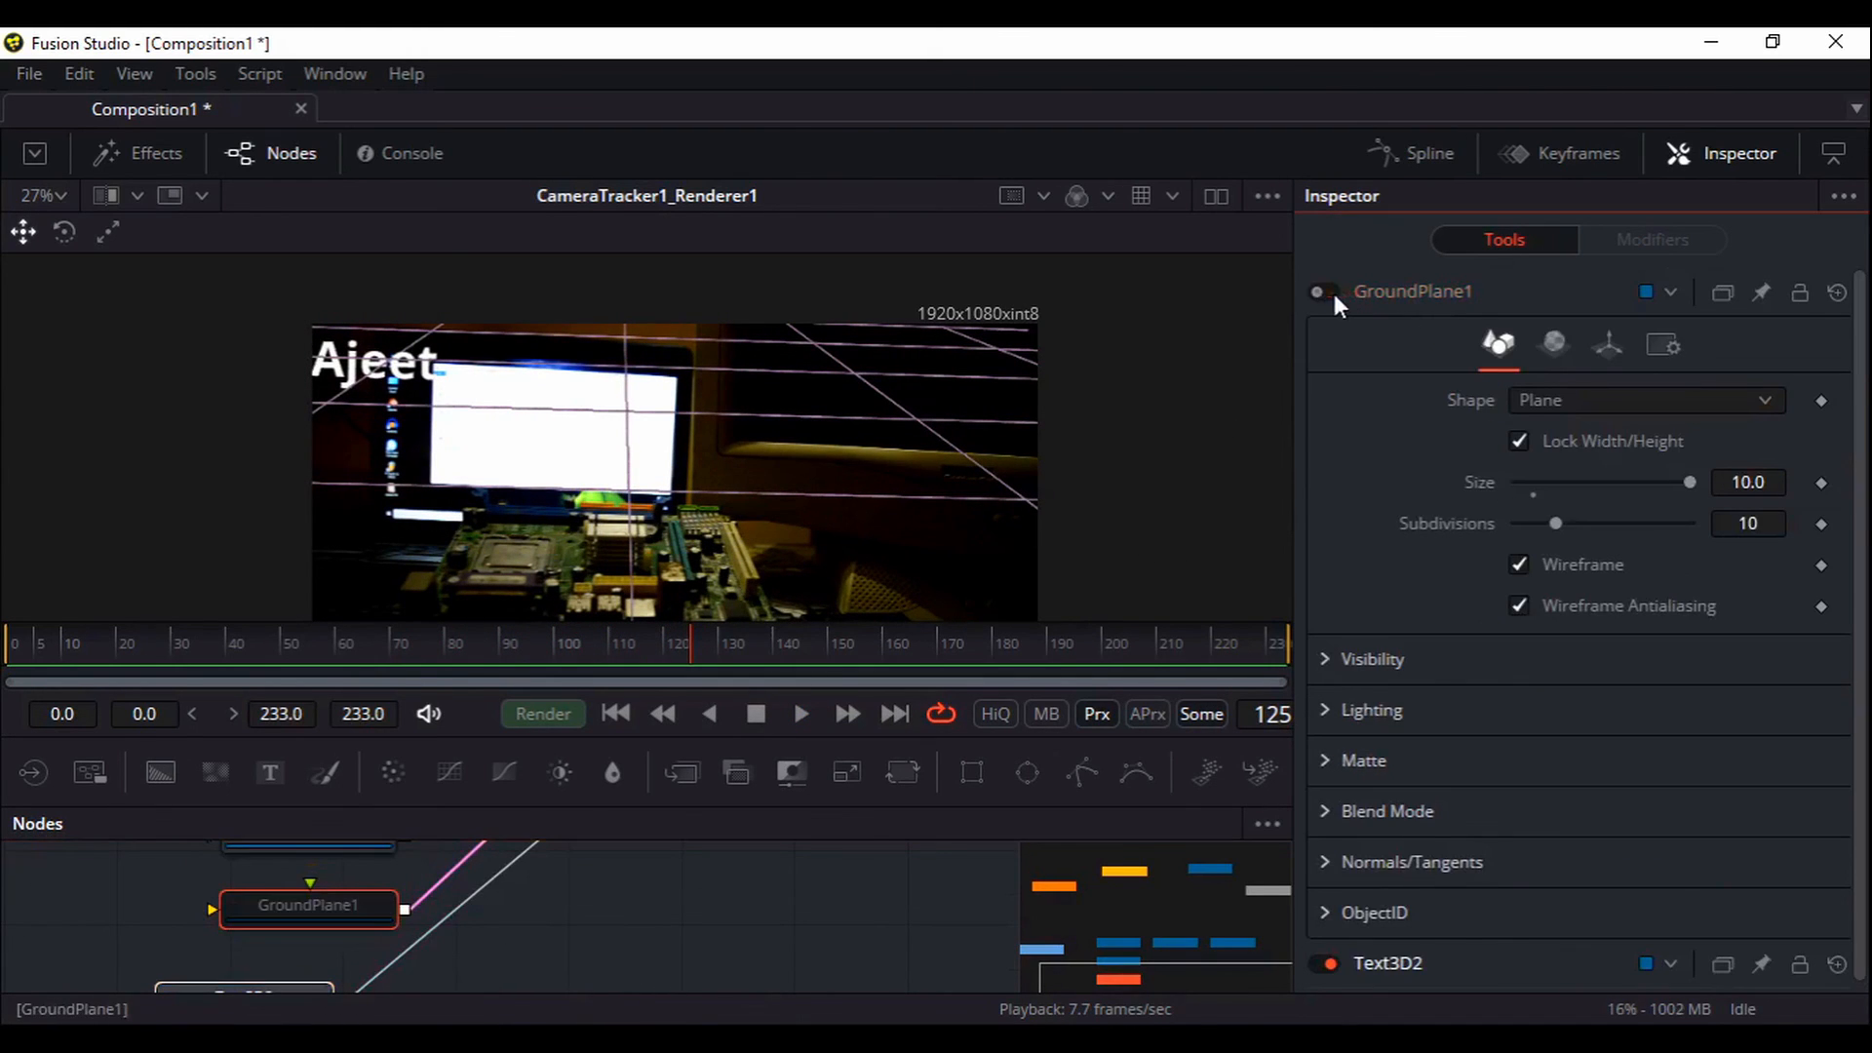
click(616, 715)
click(799, 716)
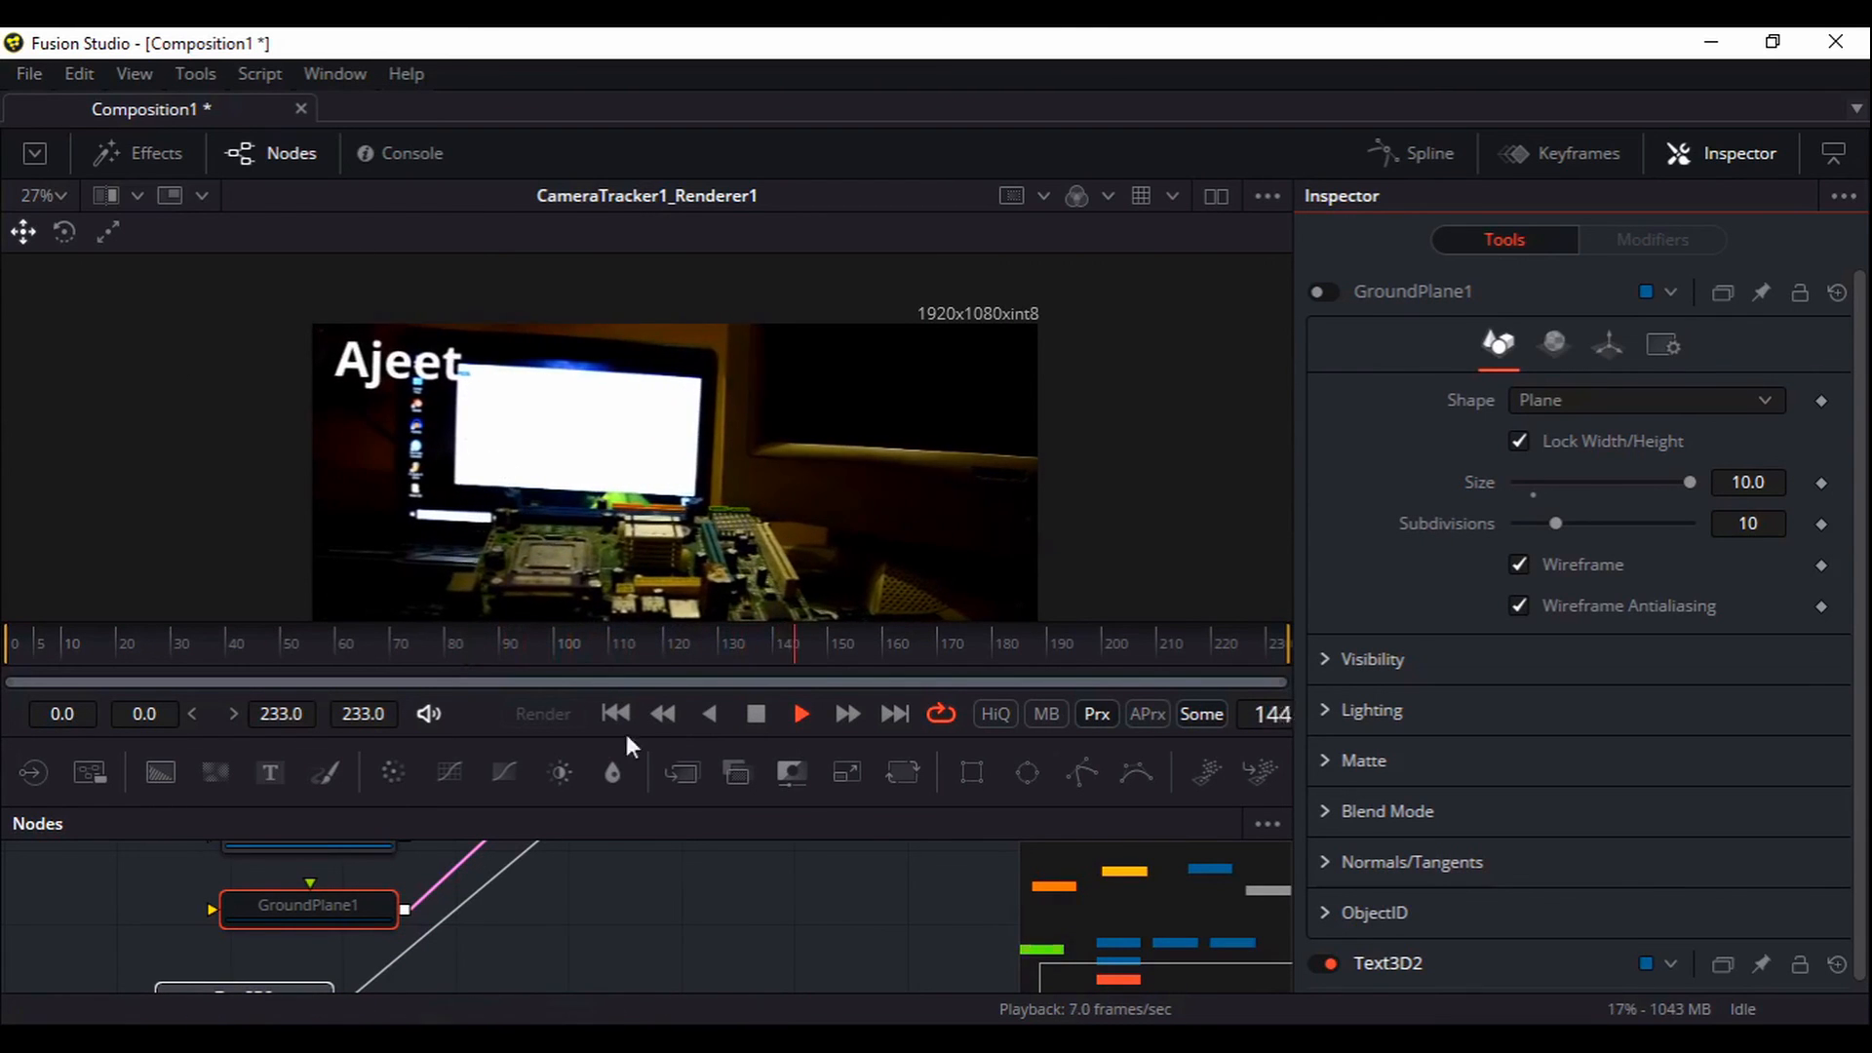
drag(644, 866, 733, 975)
click(756, 719)
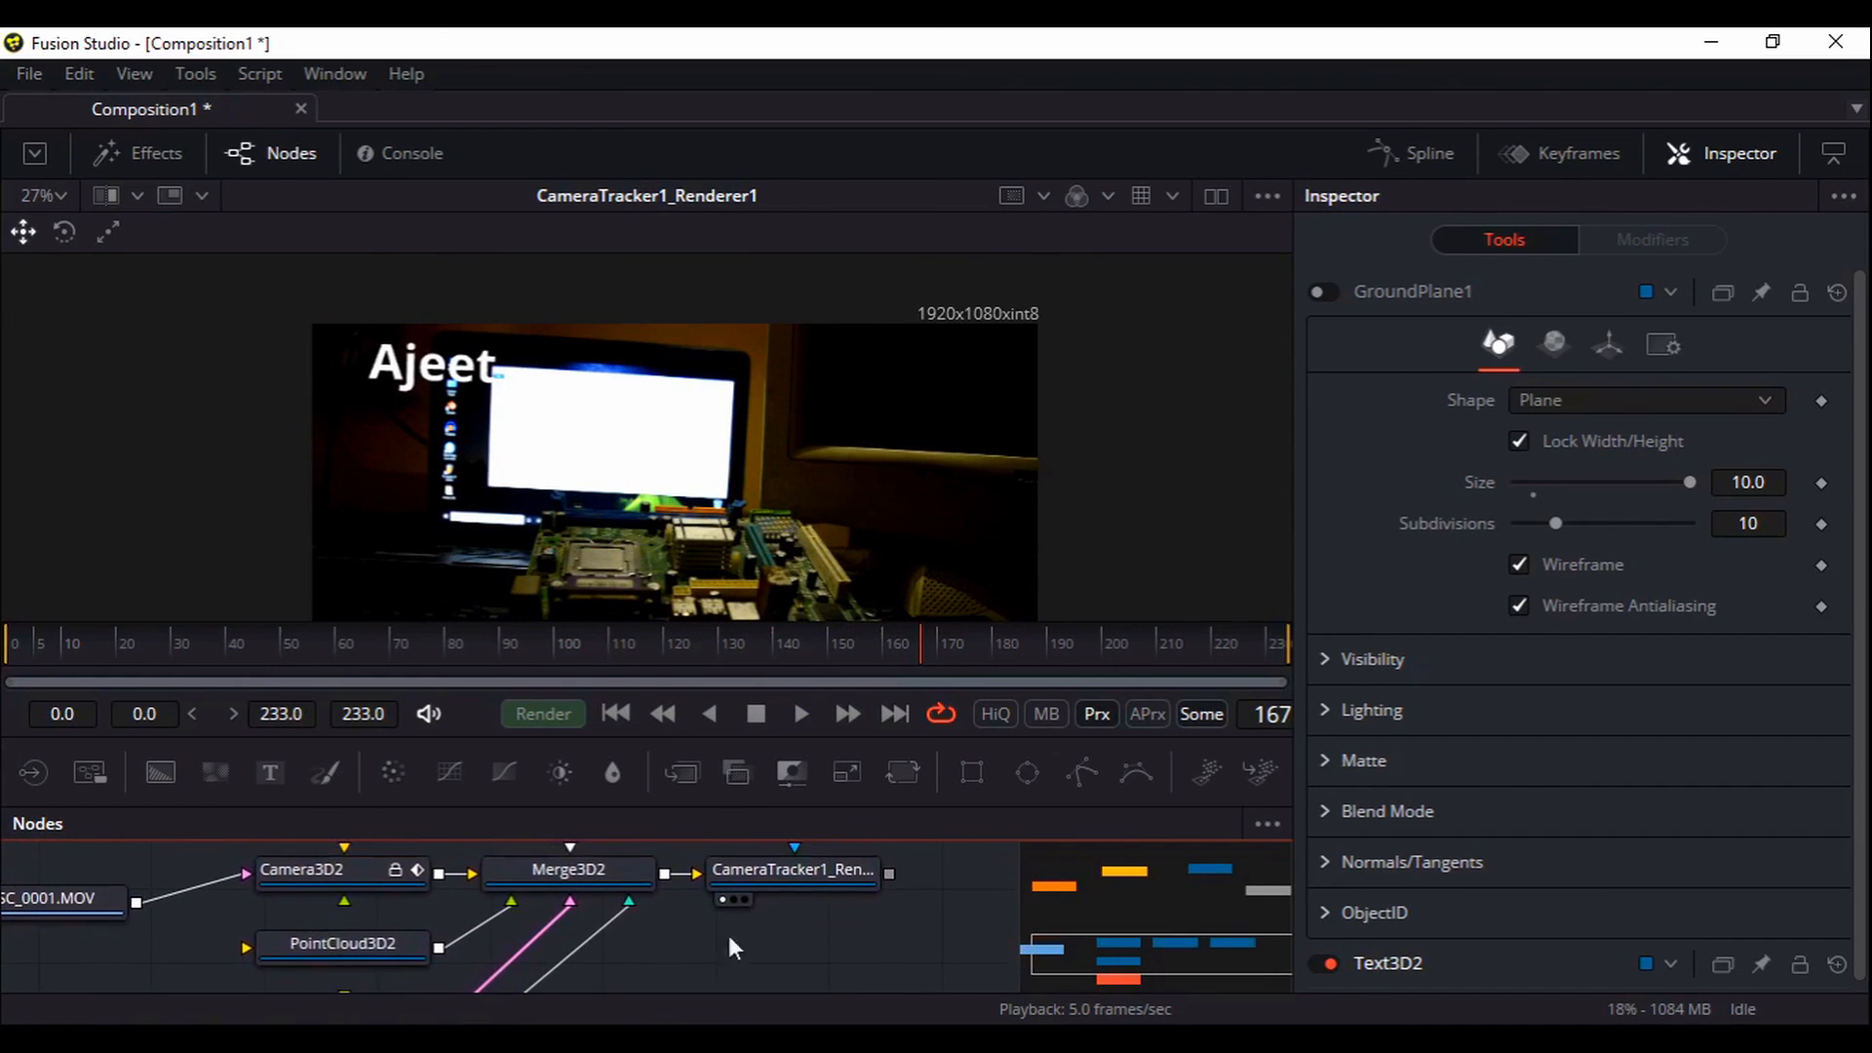
Enlarge the node graph and disconnect DSC_0001.MOV from Camera3D2
drag(736, 624, 736, 480)
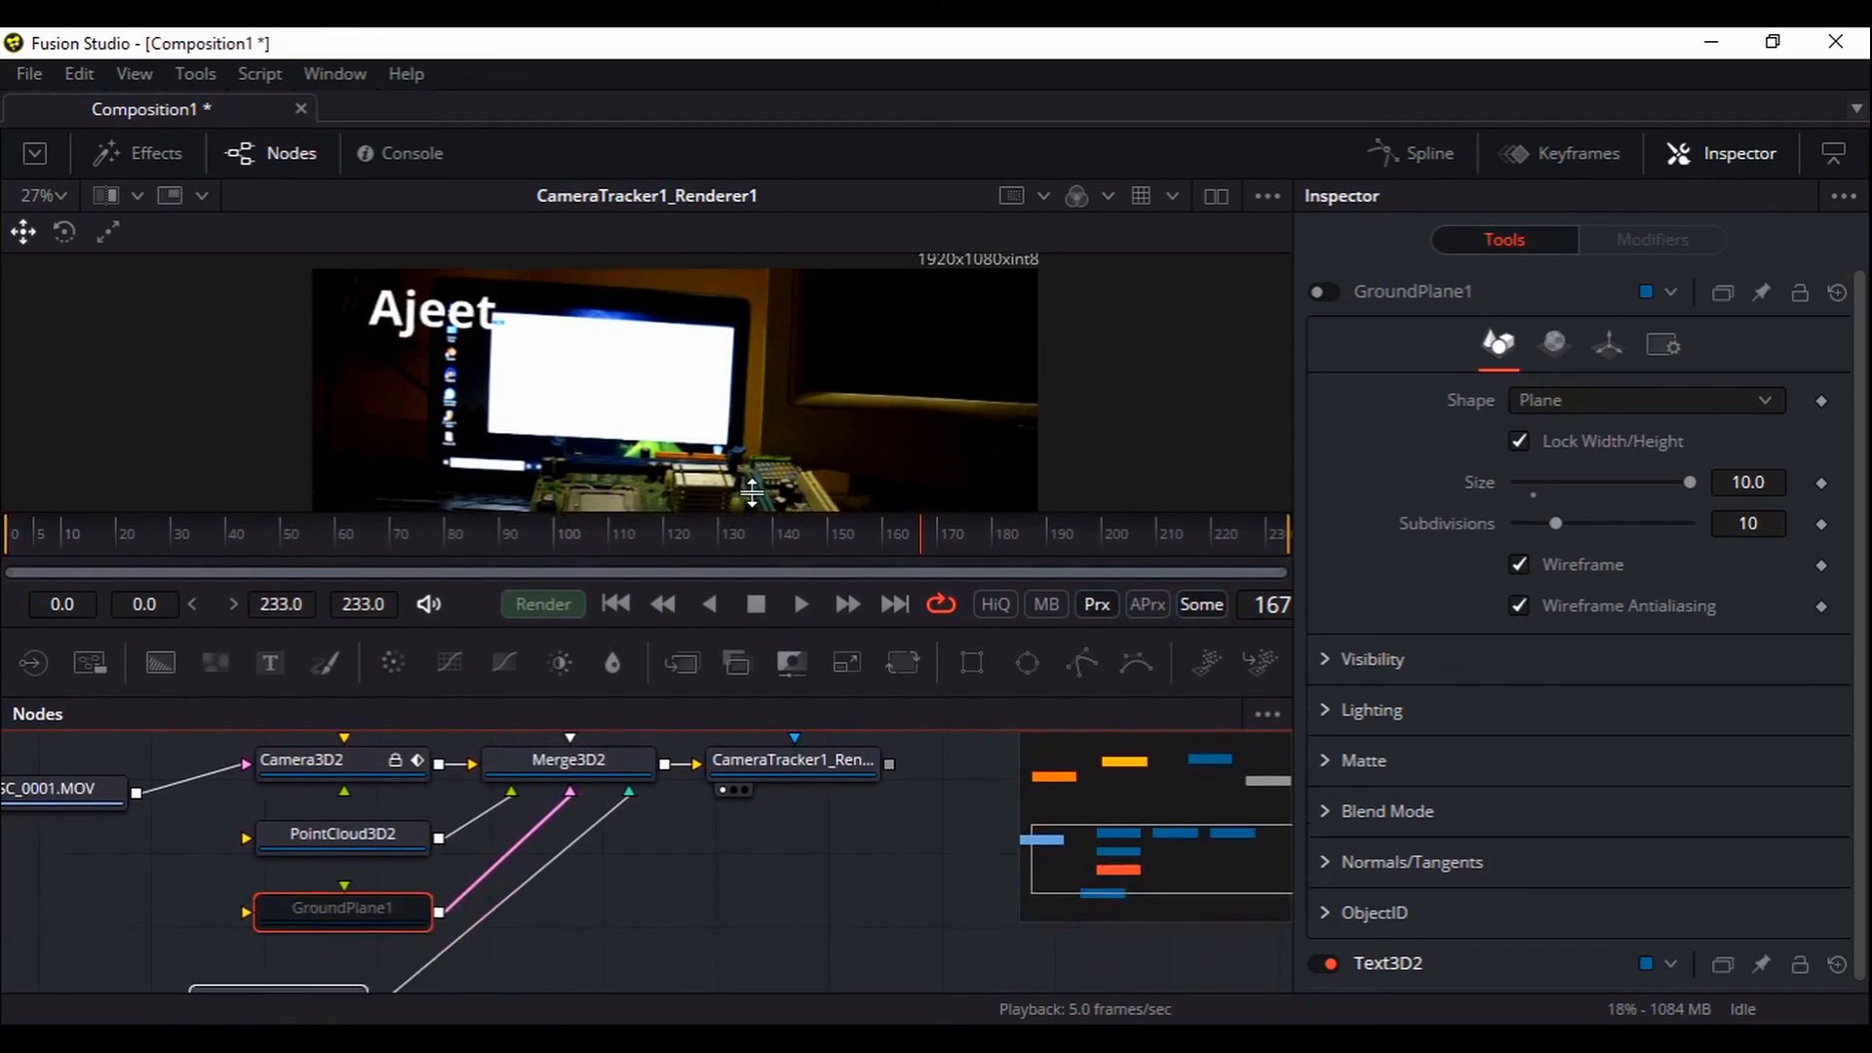
drag(735, 758, 767, 963)
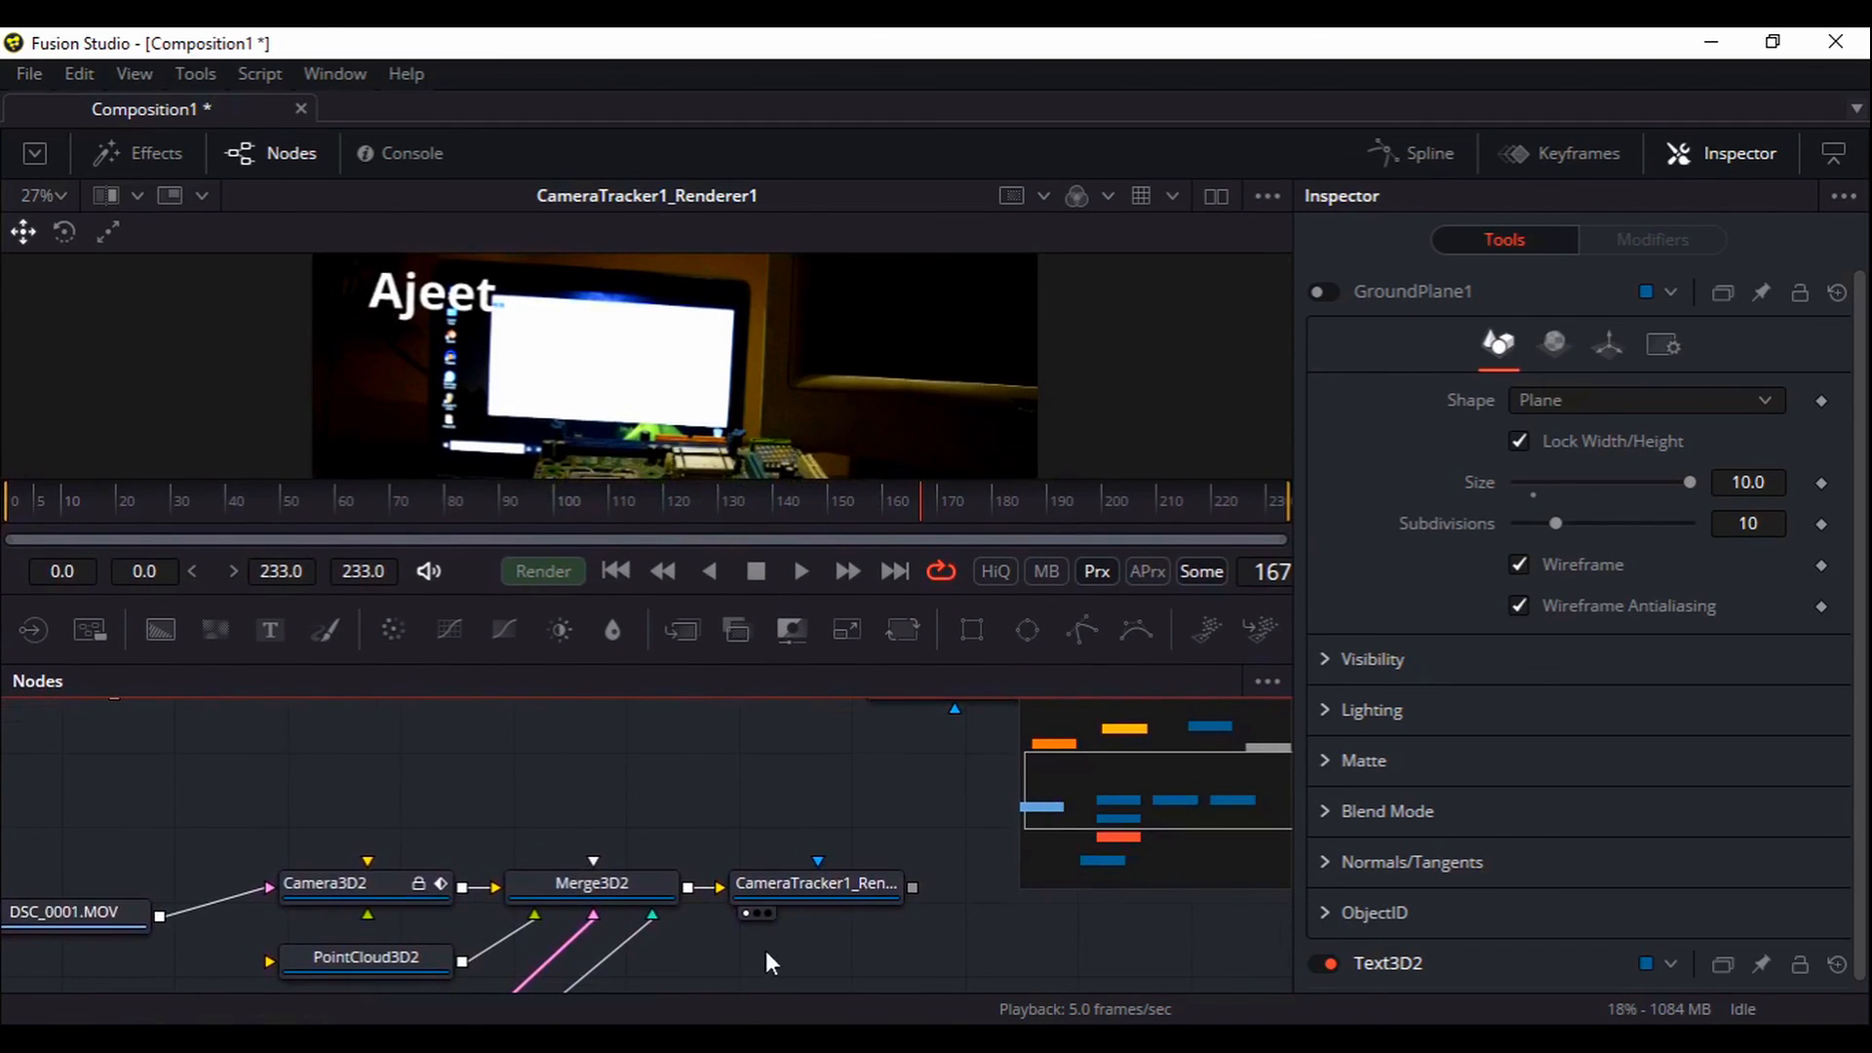
drag(90, 905, 103, 833)
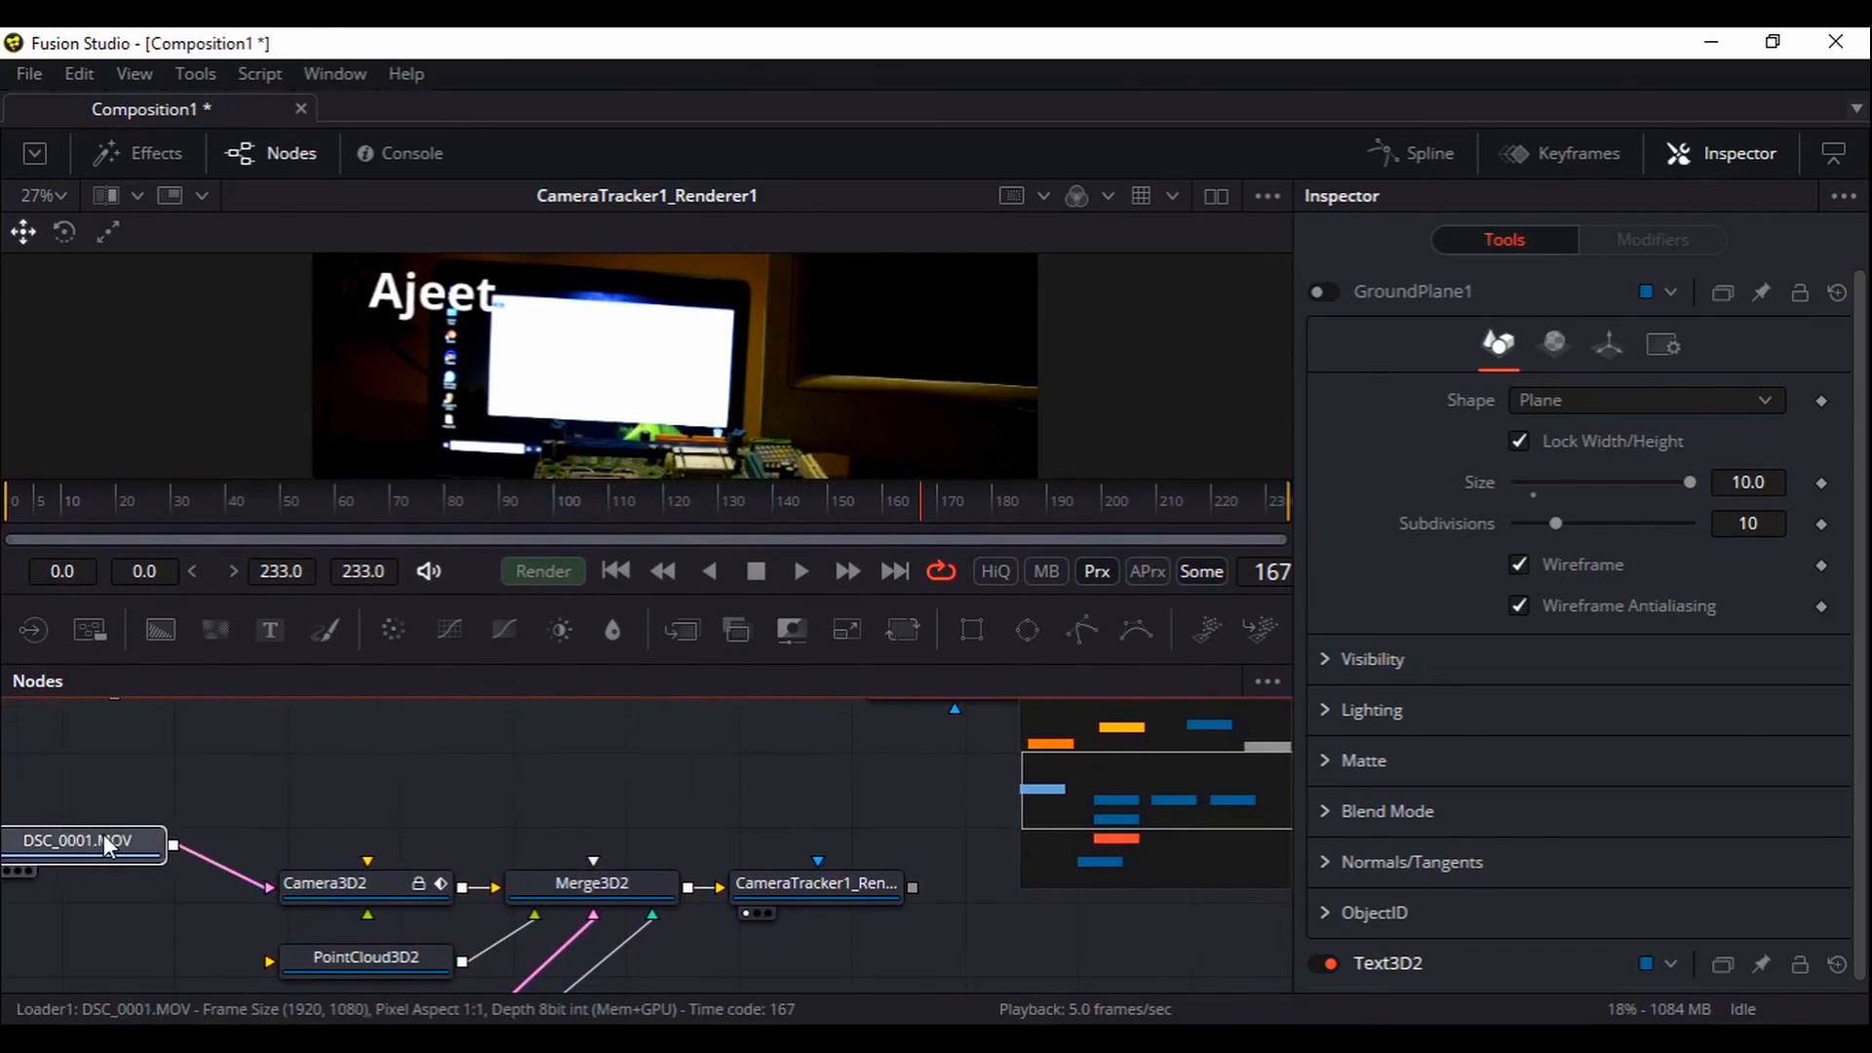
drag(318, 880, 223, 818)
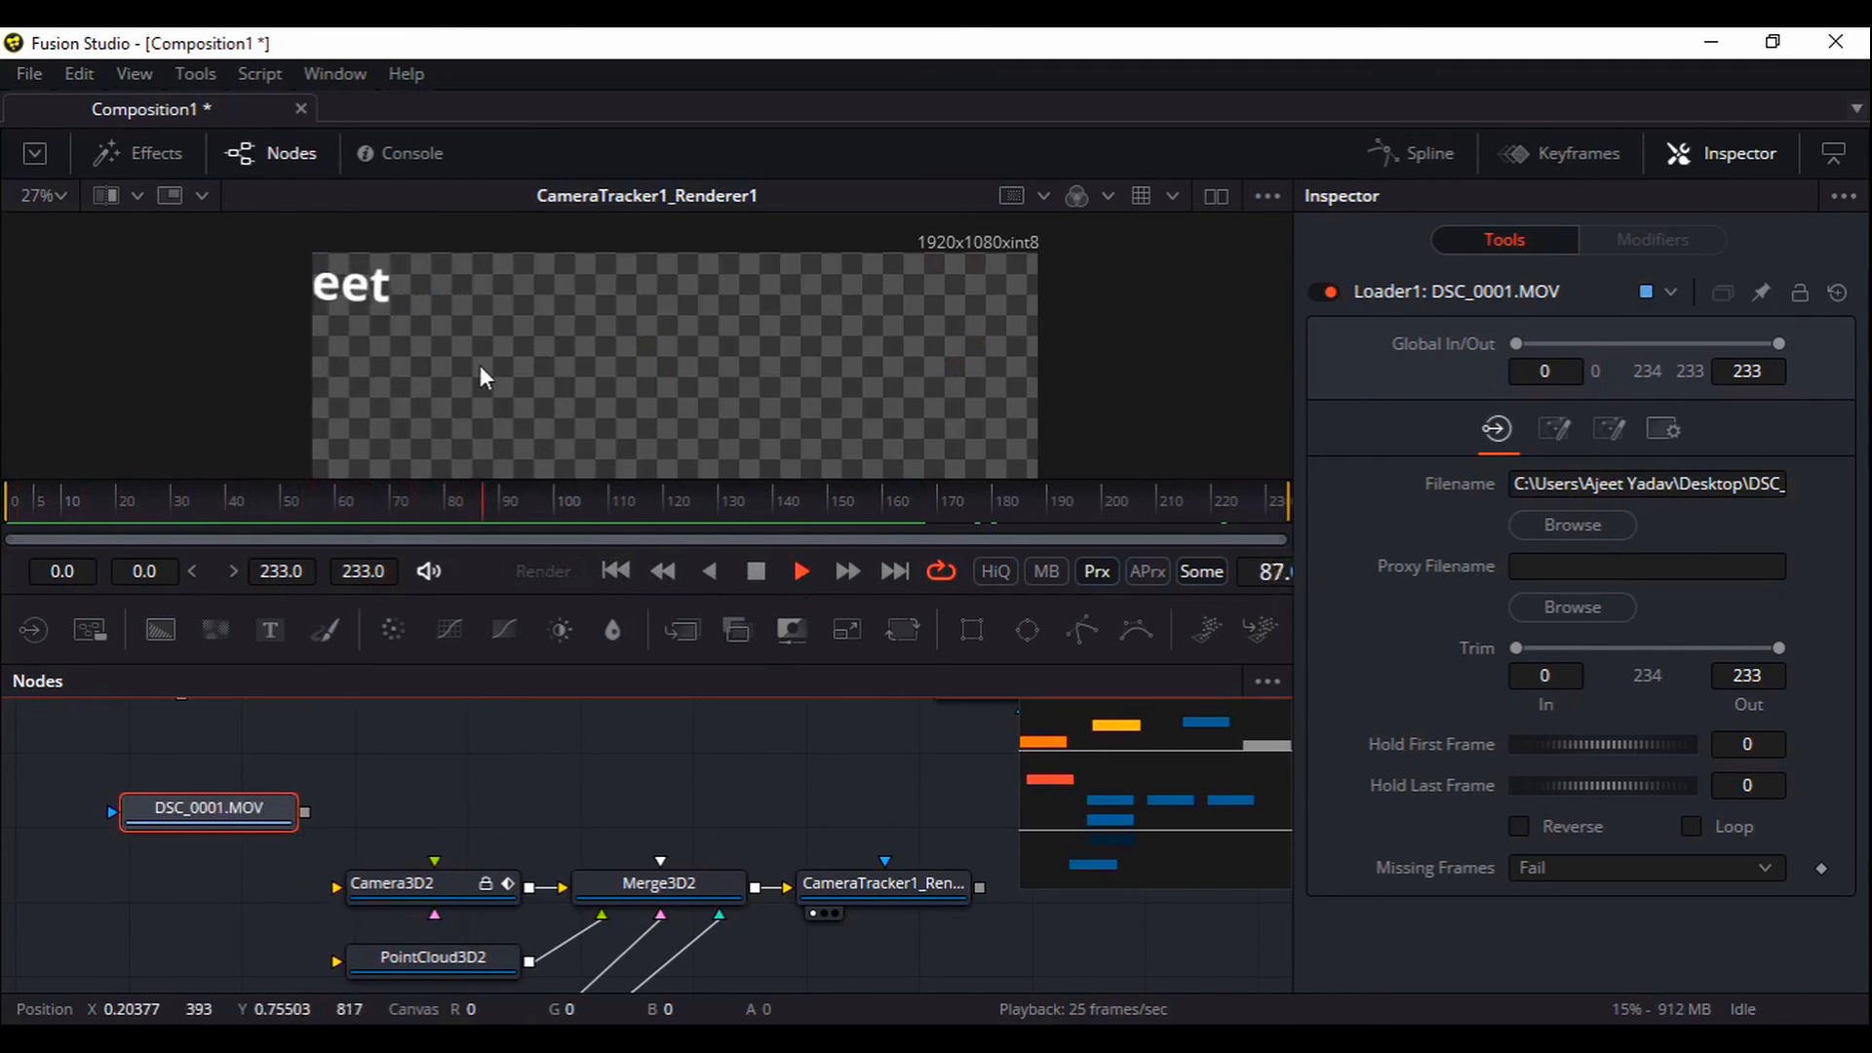
Stop playback and move the DSC_0001.MOV node out to the right
click(758, 572)
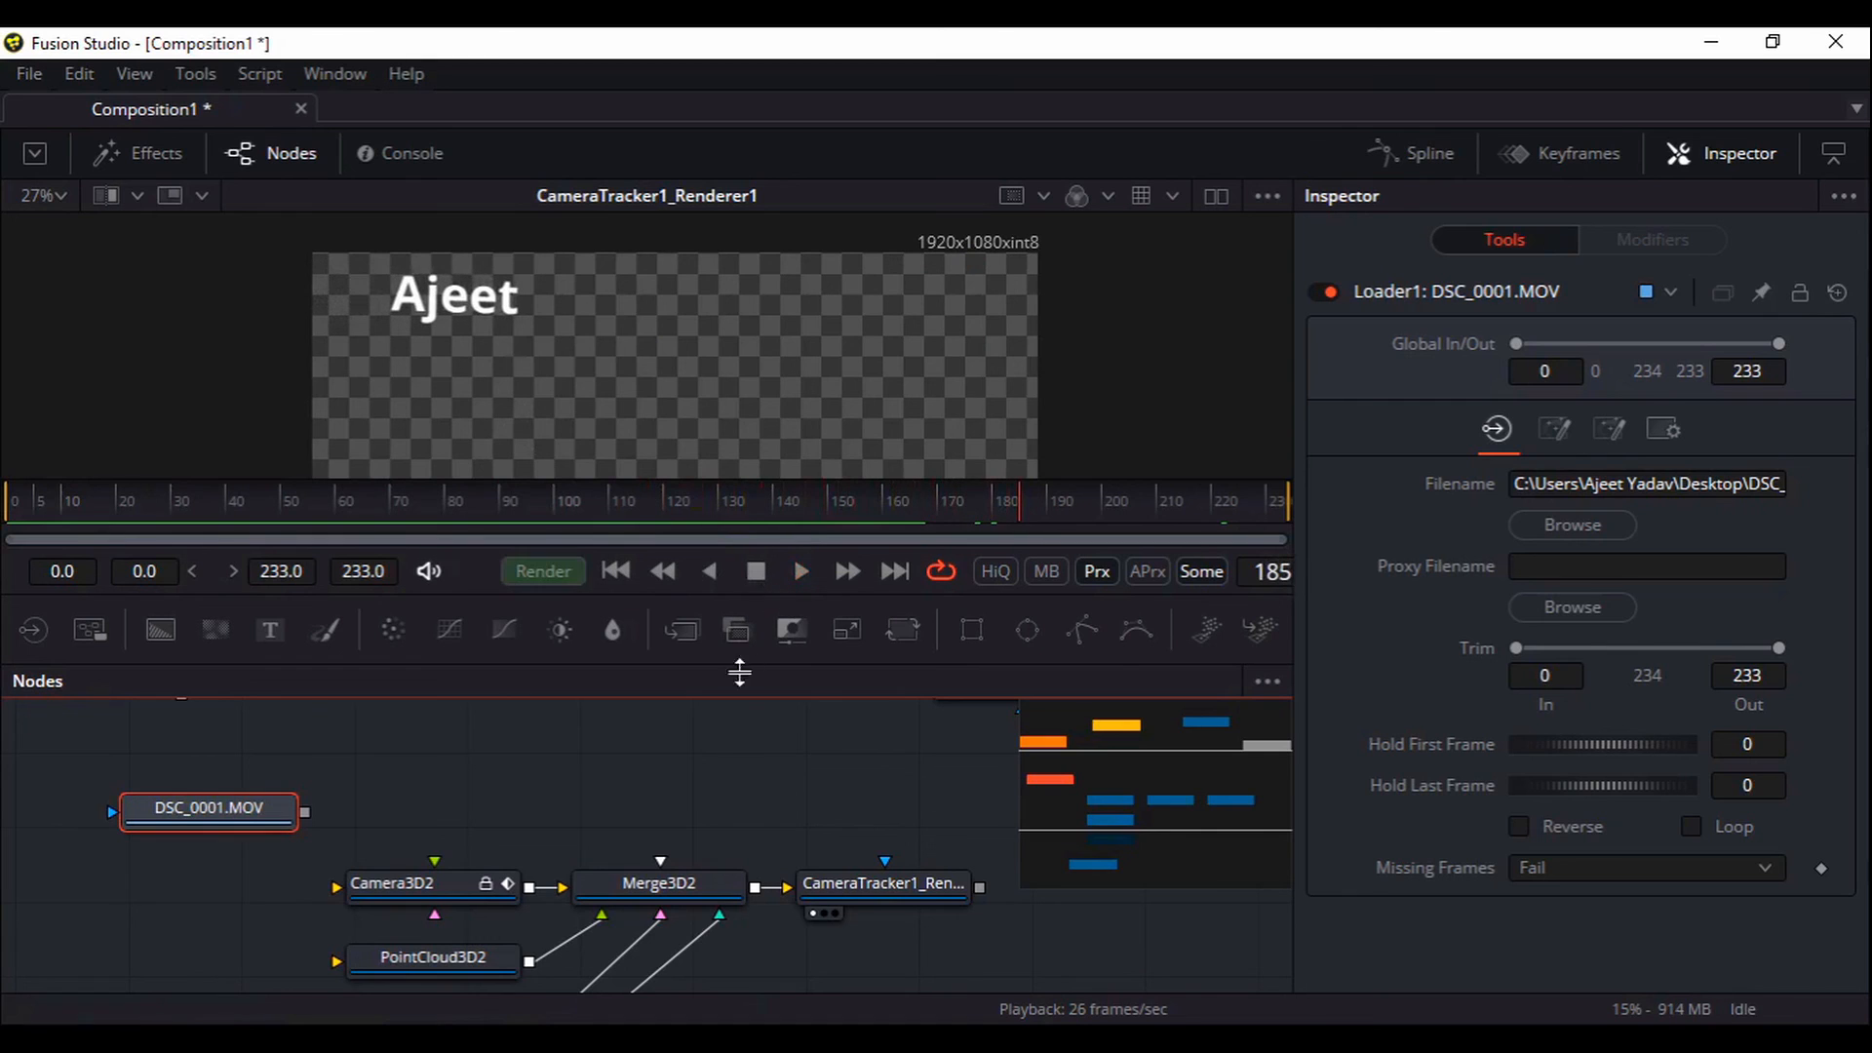
drag(163, 770, 941, 751)
drag(723, 754, 916, 744)
drag(836, 888, 846, 888)
Box-select the second text's 3D nodes around Merge3D2 and group them into Group2
drag(794, 733, 342, 904)
drag(554, 719, 78, 987)
drag(620, 835, 685, 842)
drag(642, 930, 662, 975)
drag(664, 717, 133, 846)
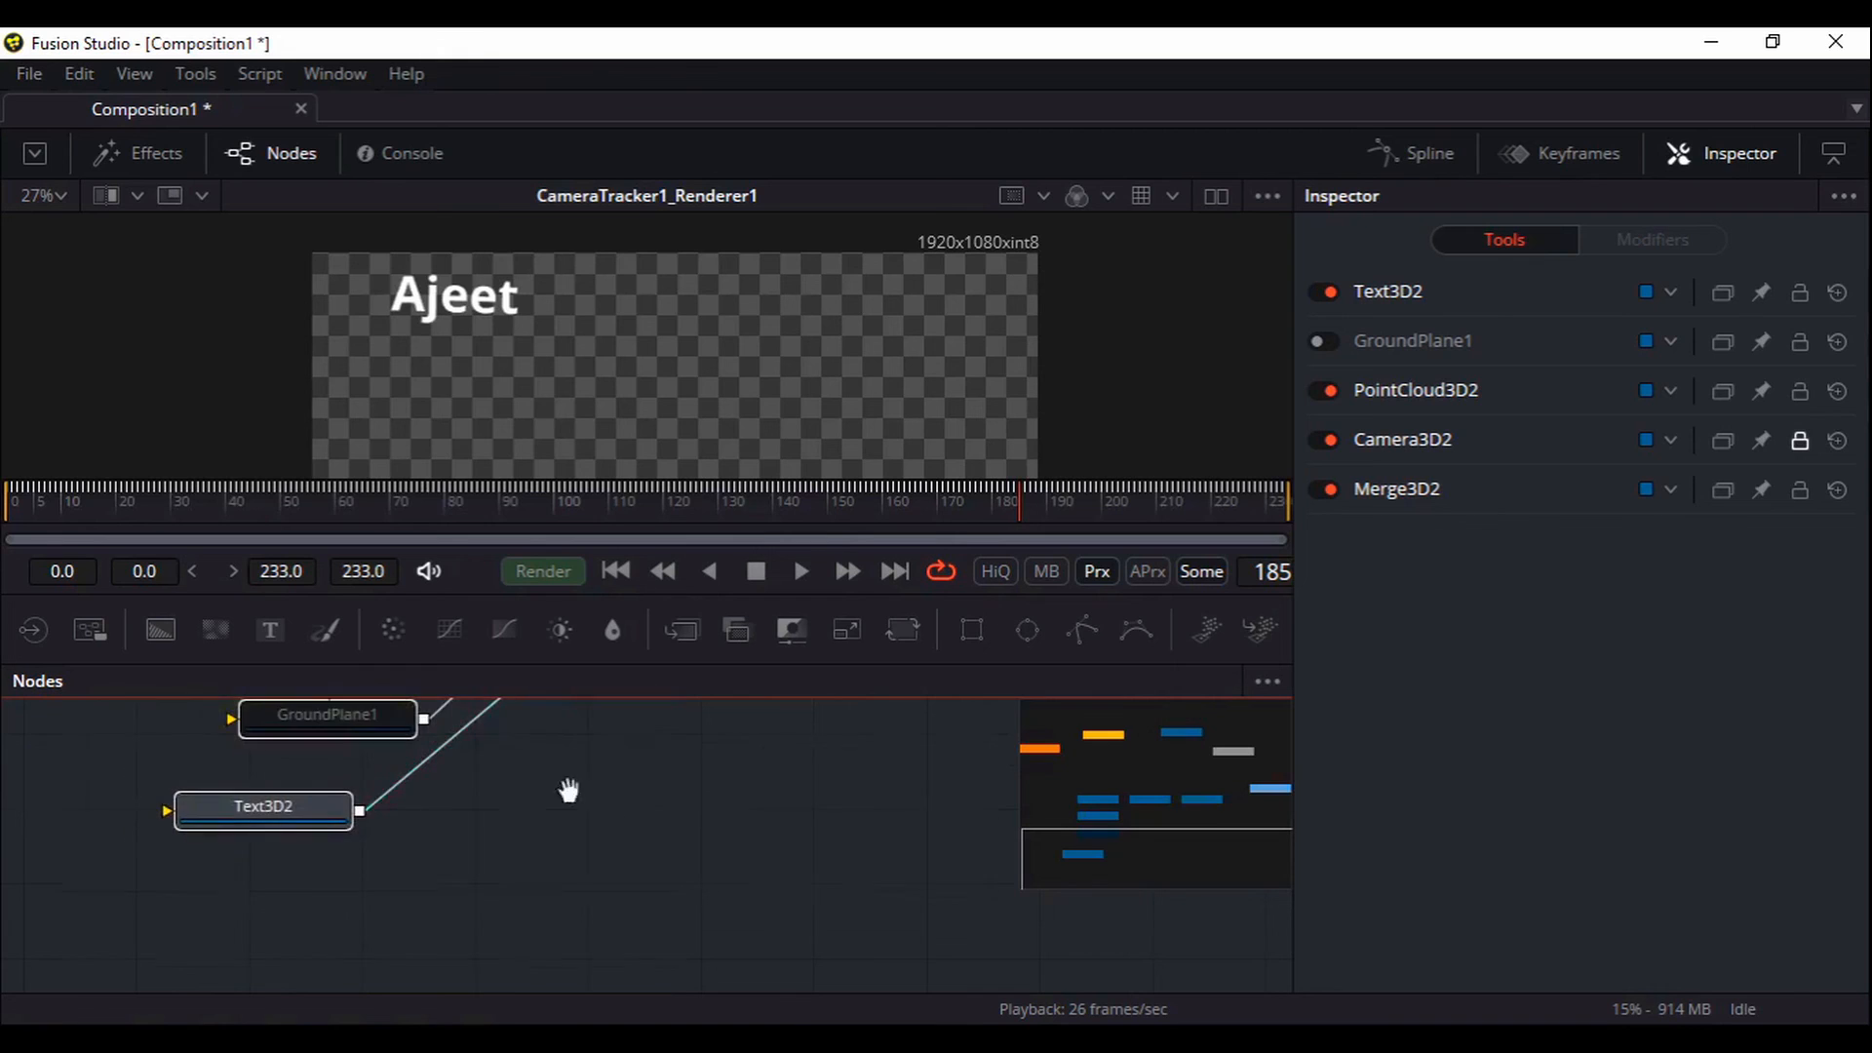
drag(568, 786, 506, 994)
right_click(527, 803)
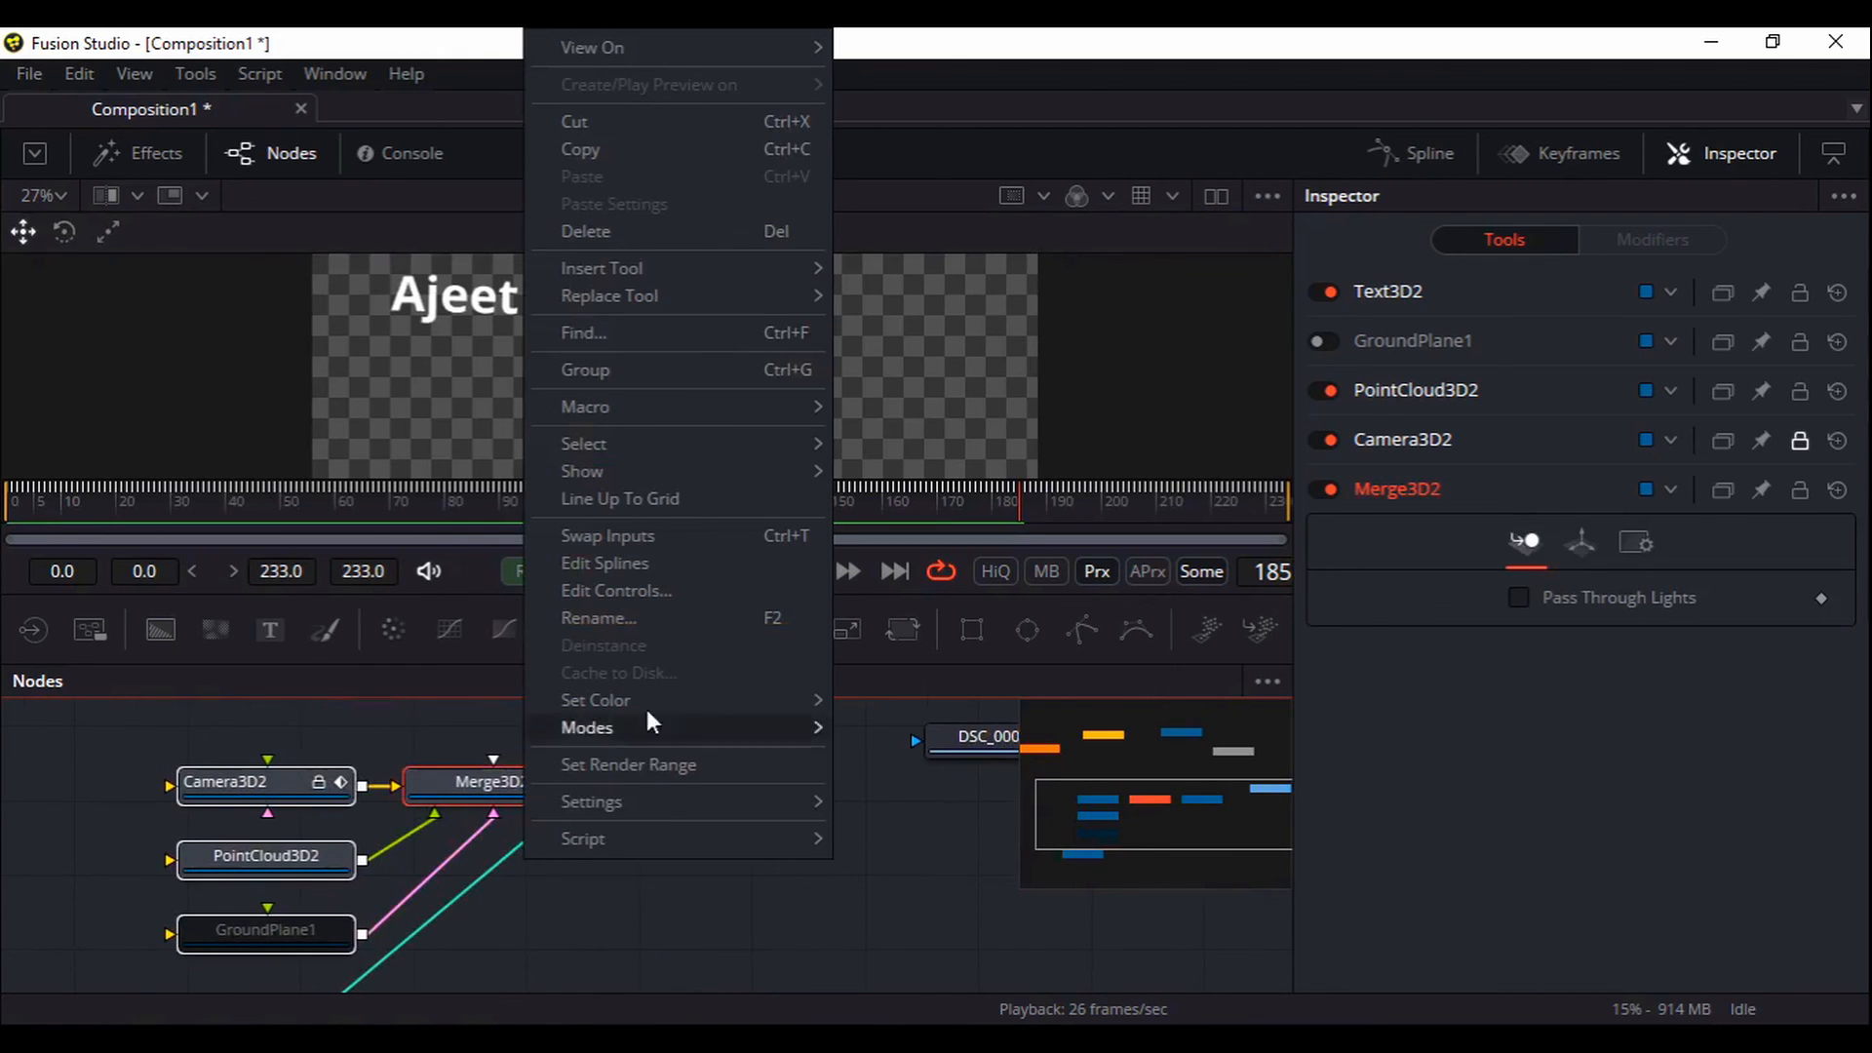
click(674, 382)
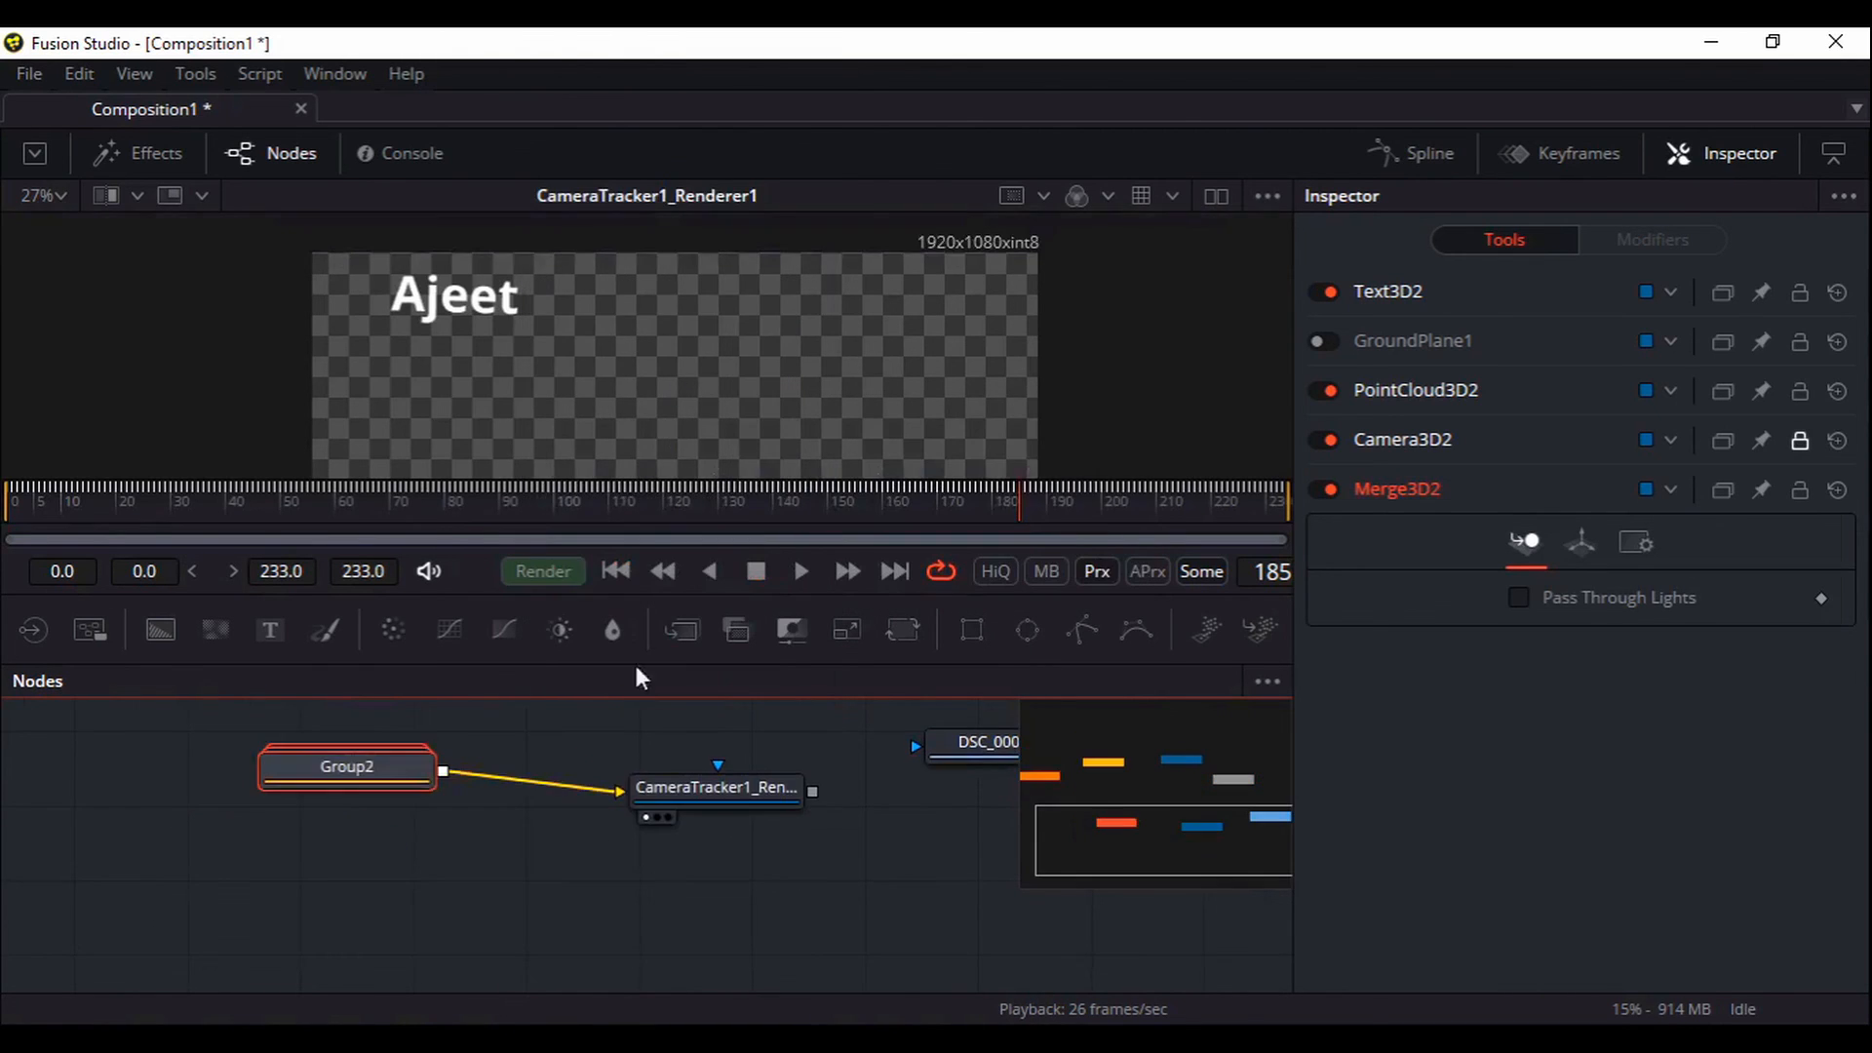
Line Group2 up beside its renderer and select CameraTracker1_Renderer1
drag(604, 892, 695, 862)
drag(349, 961, 368, 855)
drag(486, 761, 297, 796)
click(507, 907)
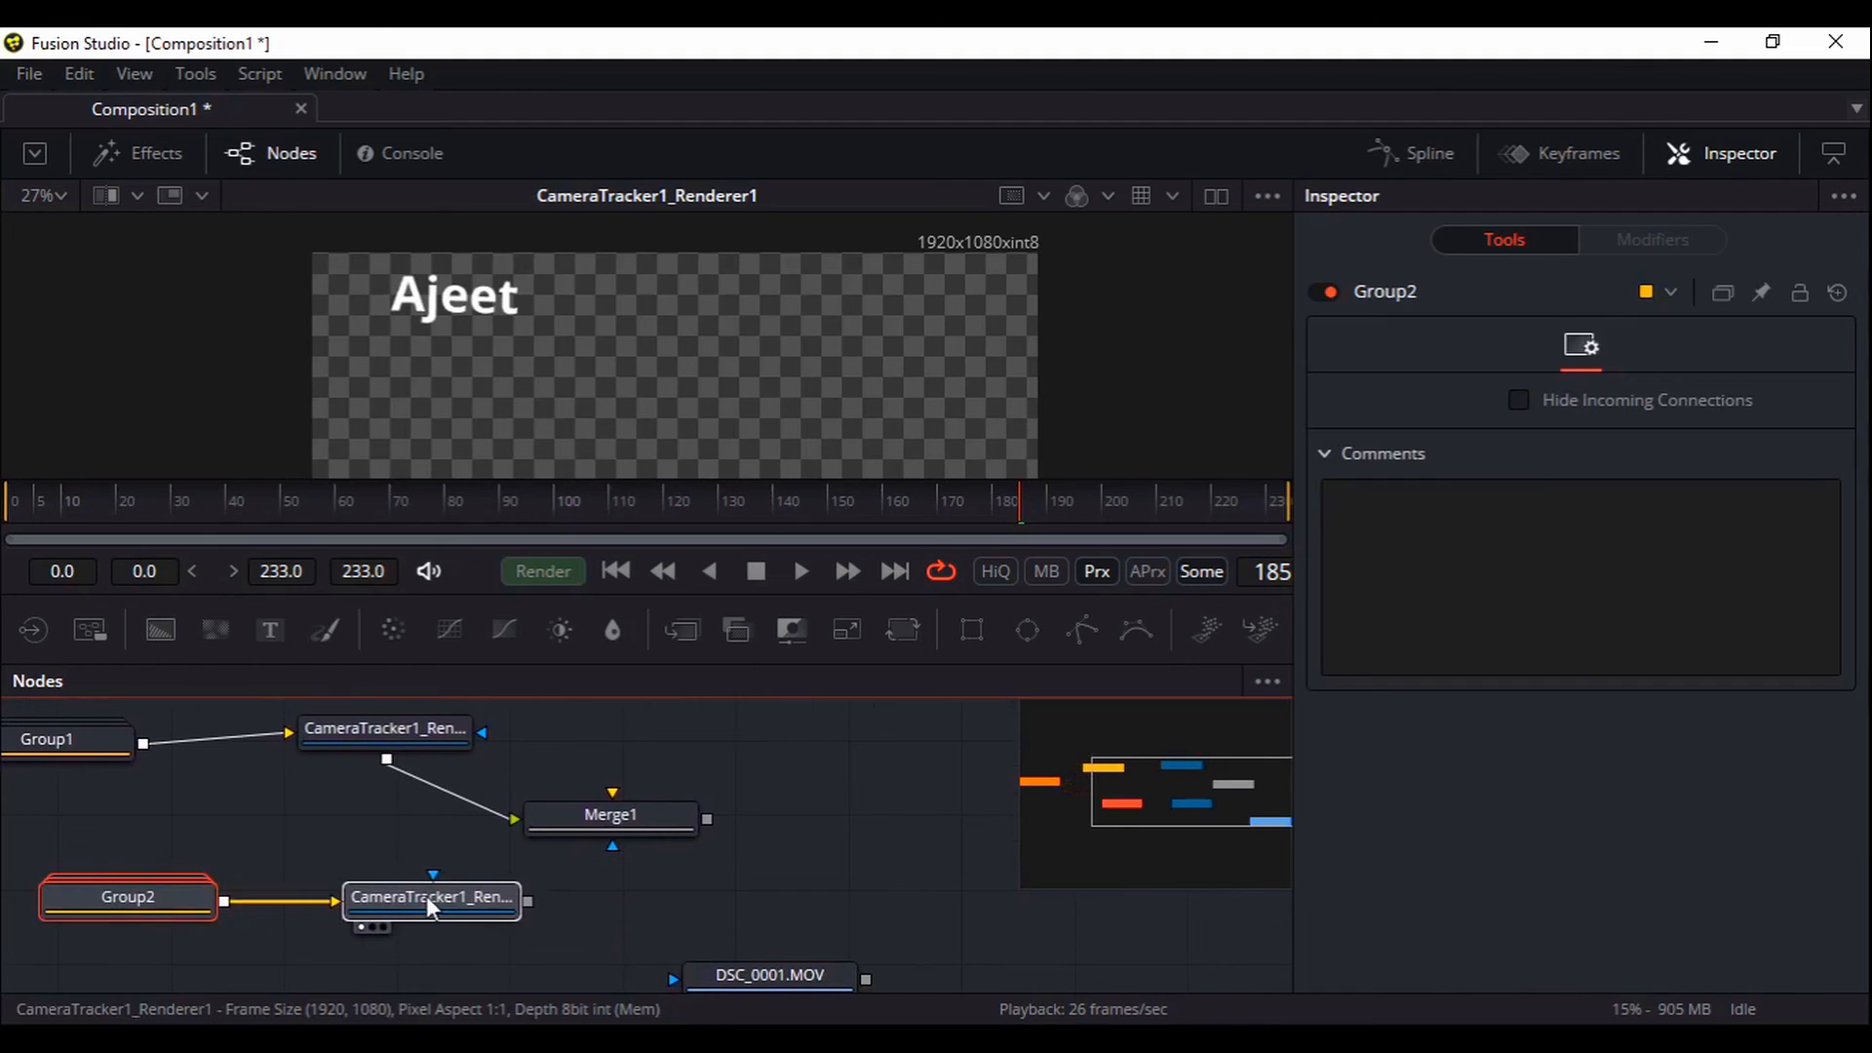
drag(486, 737, 490, 759)
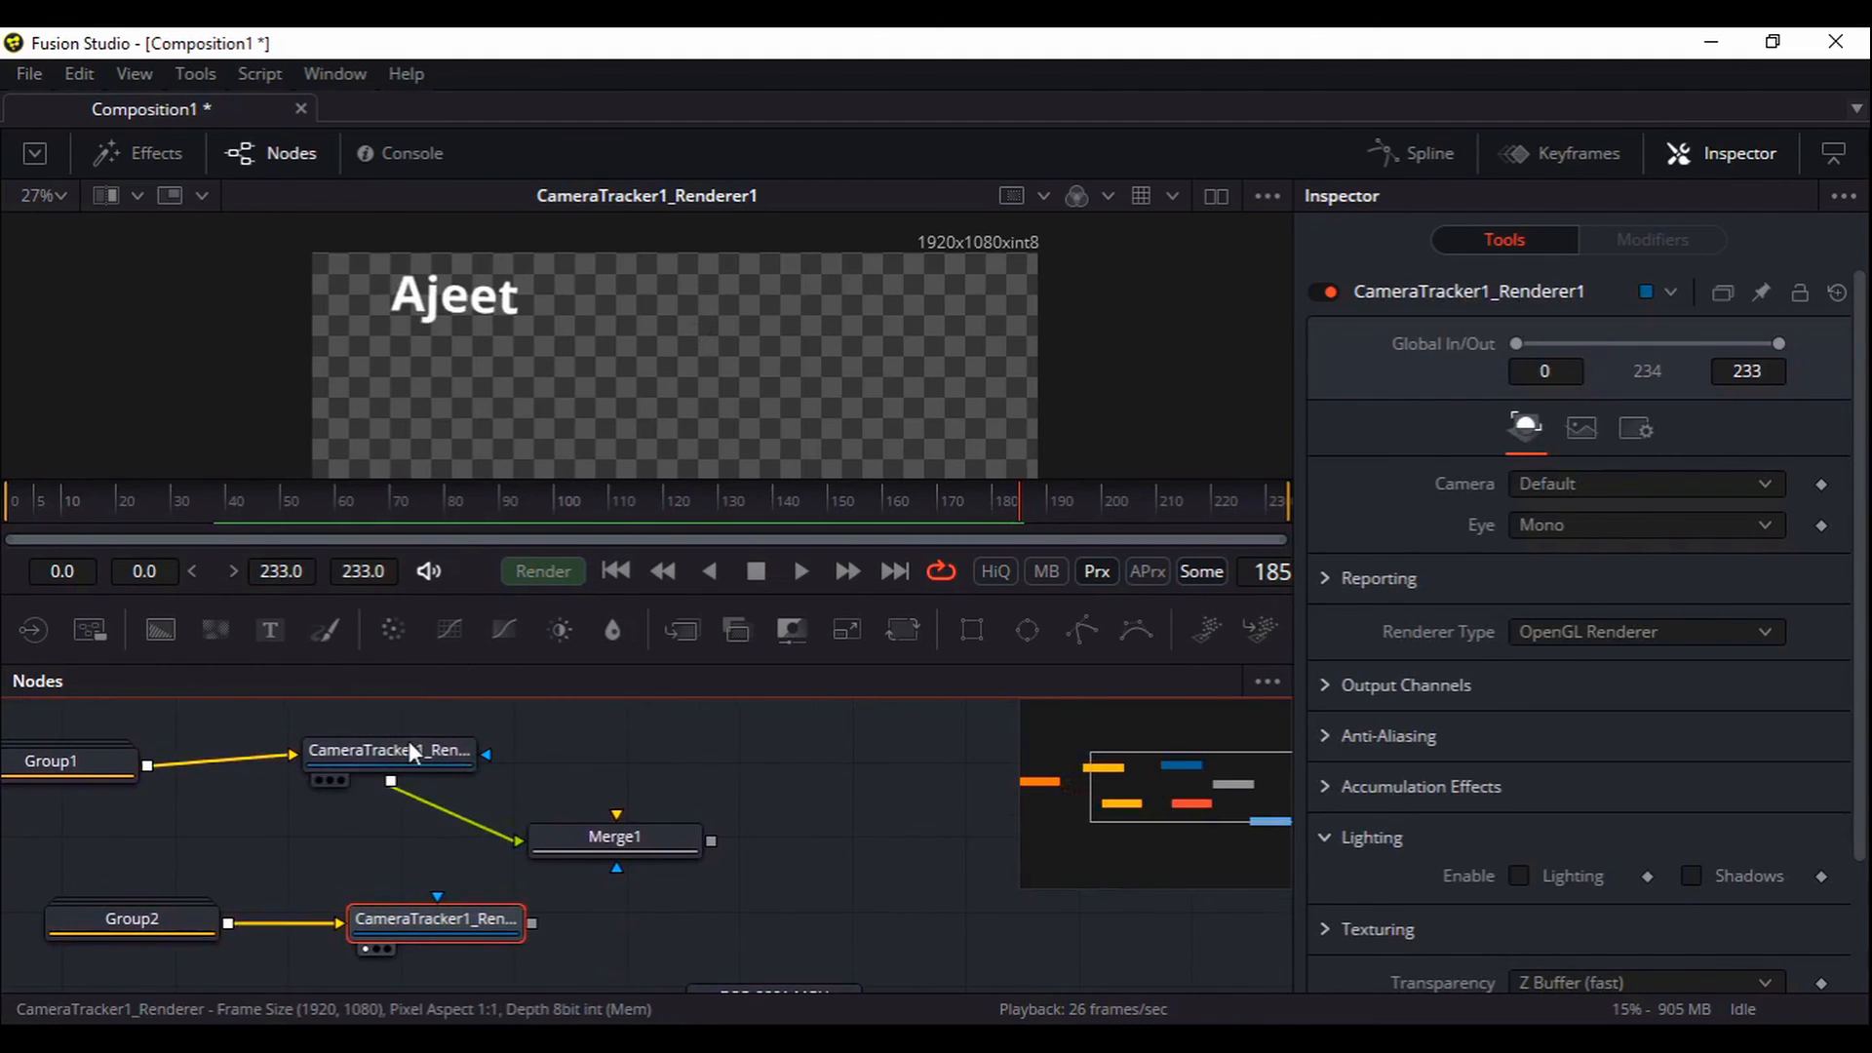
View the other renderer at Fit zoom and connect its output to Merge1
drag(561, 419, 580, 392)
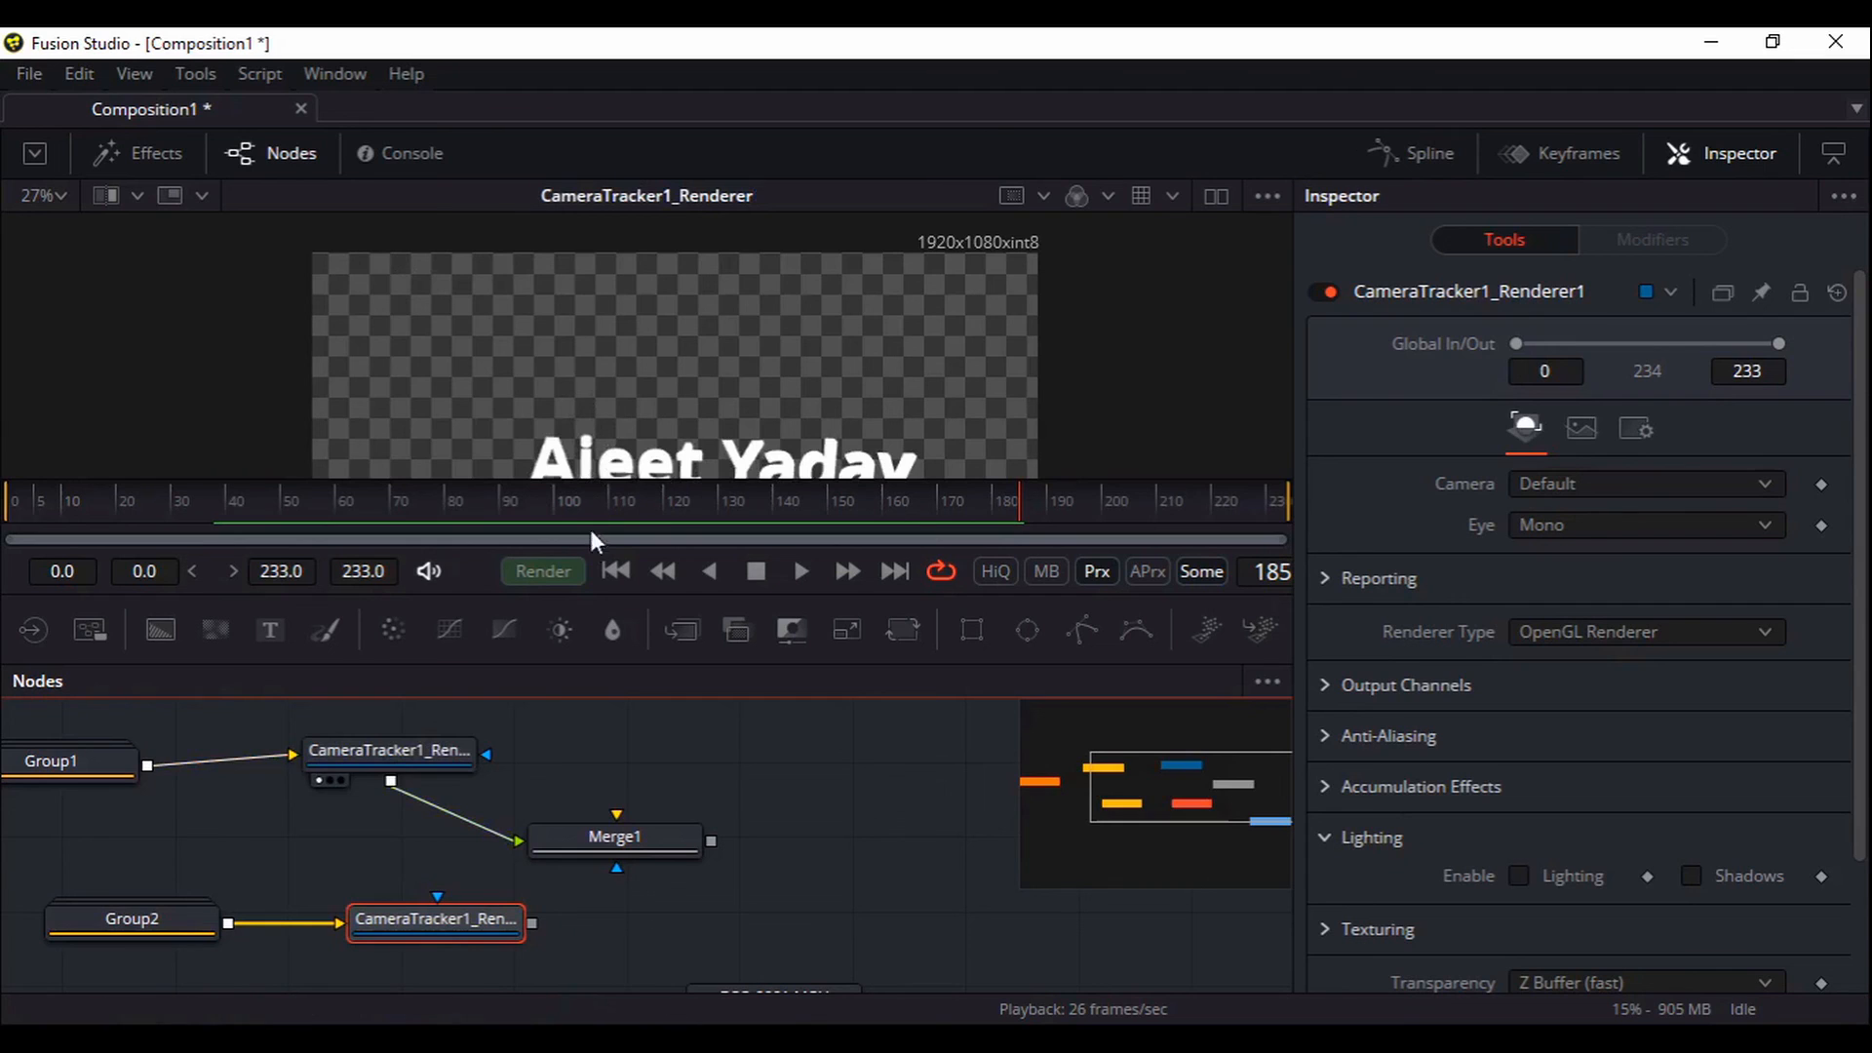
click(62, 205)
click(47, 234)
scroll(541, 750, down, 1)
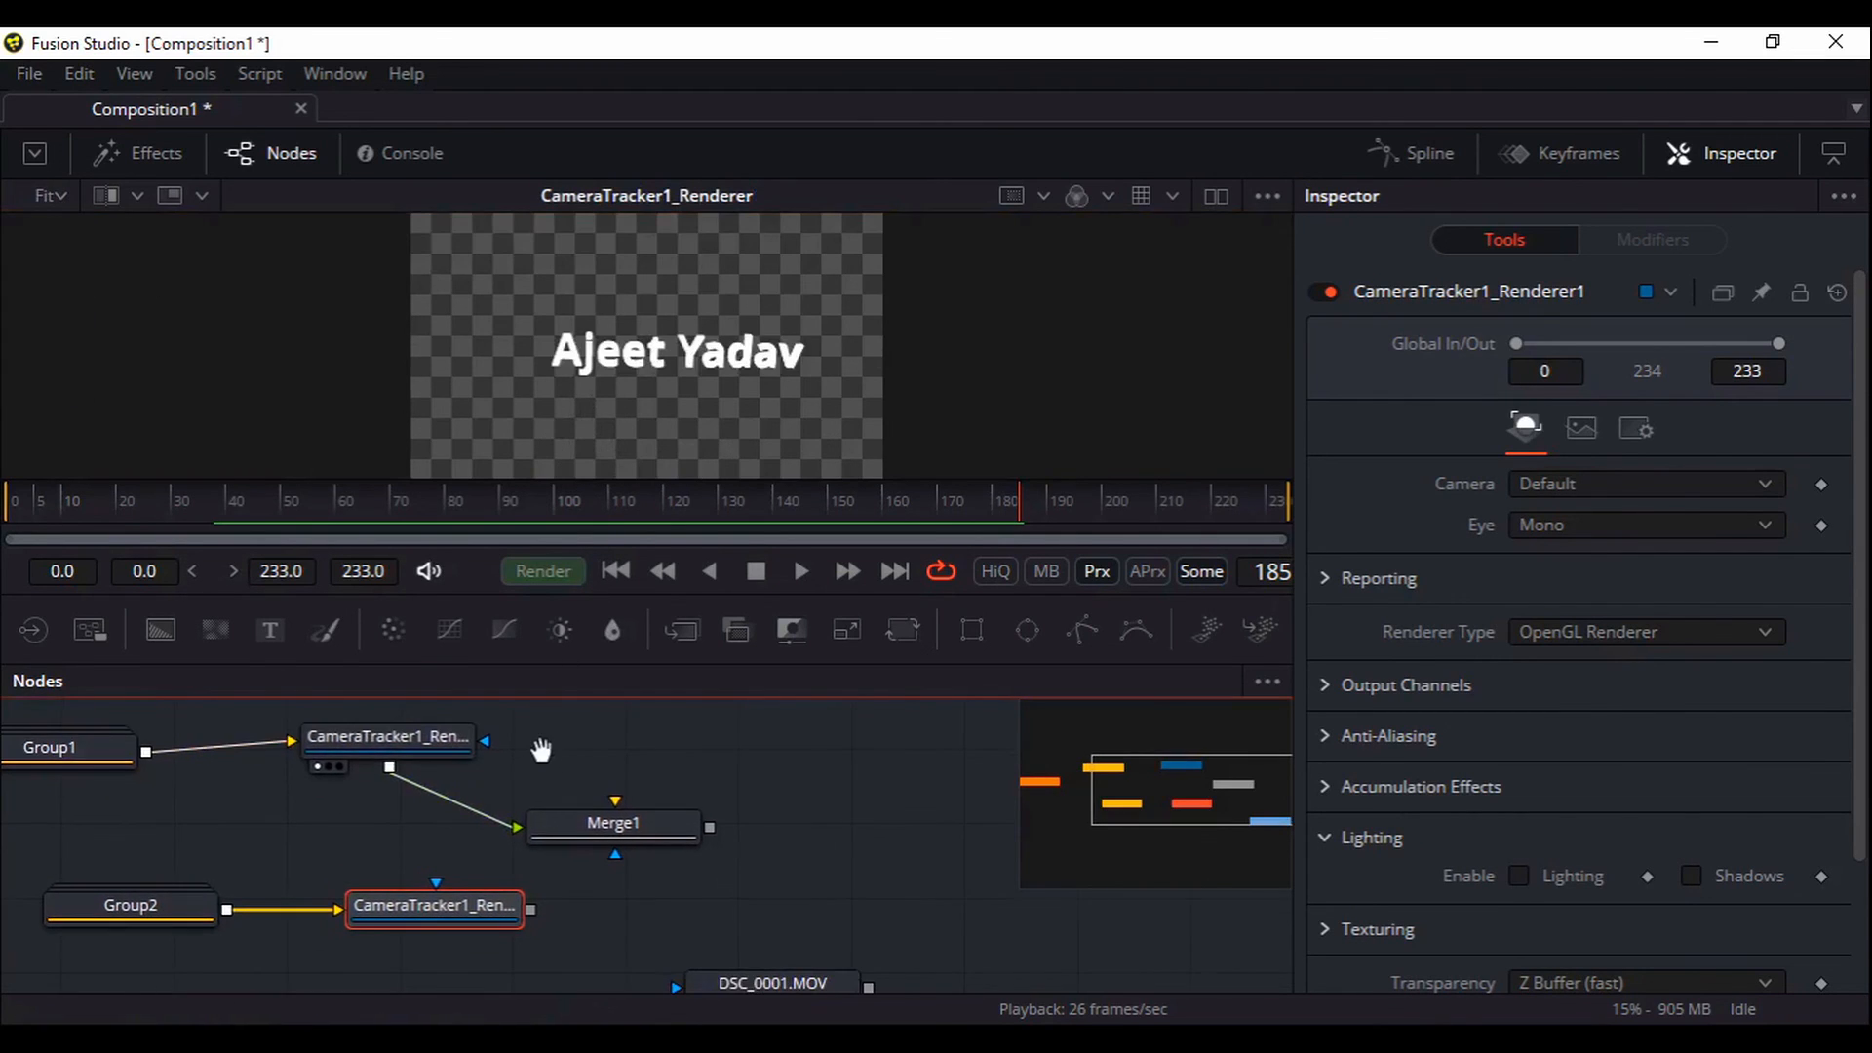
drag(528, 908, 697, 410)
Feed the renderer into Merge1's background, play both titles from frame one, and inspect Merge1
click(616, 854)
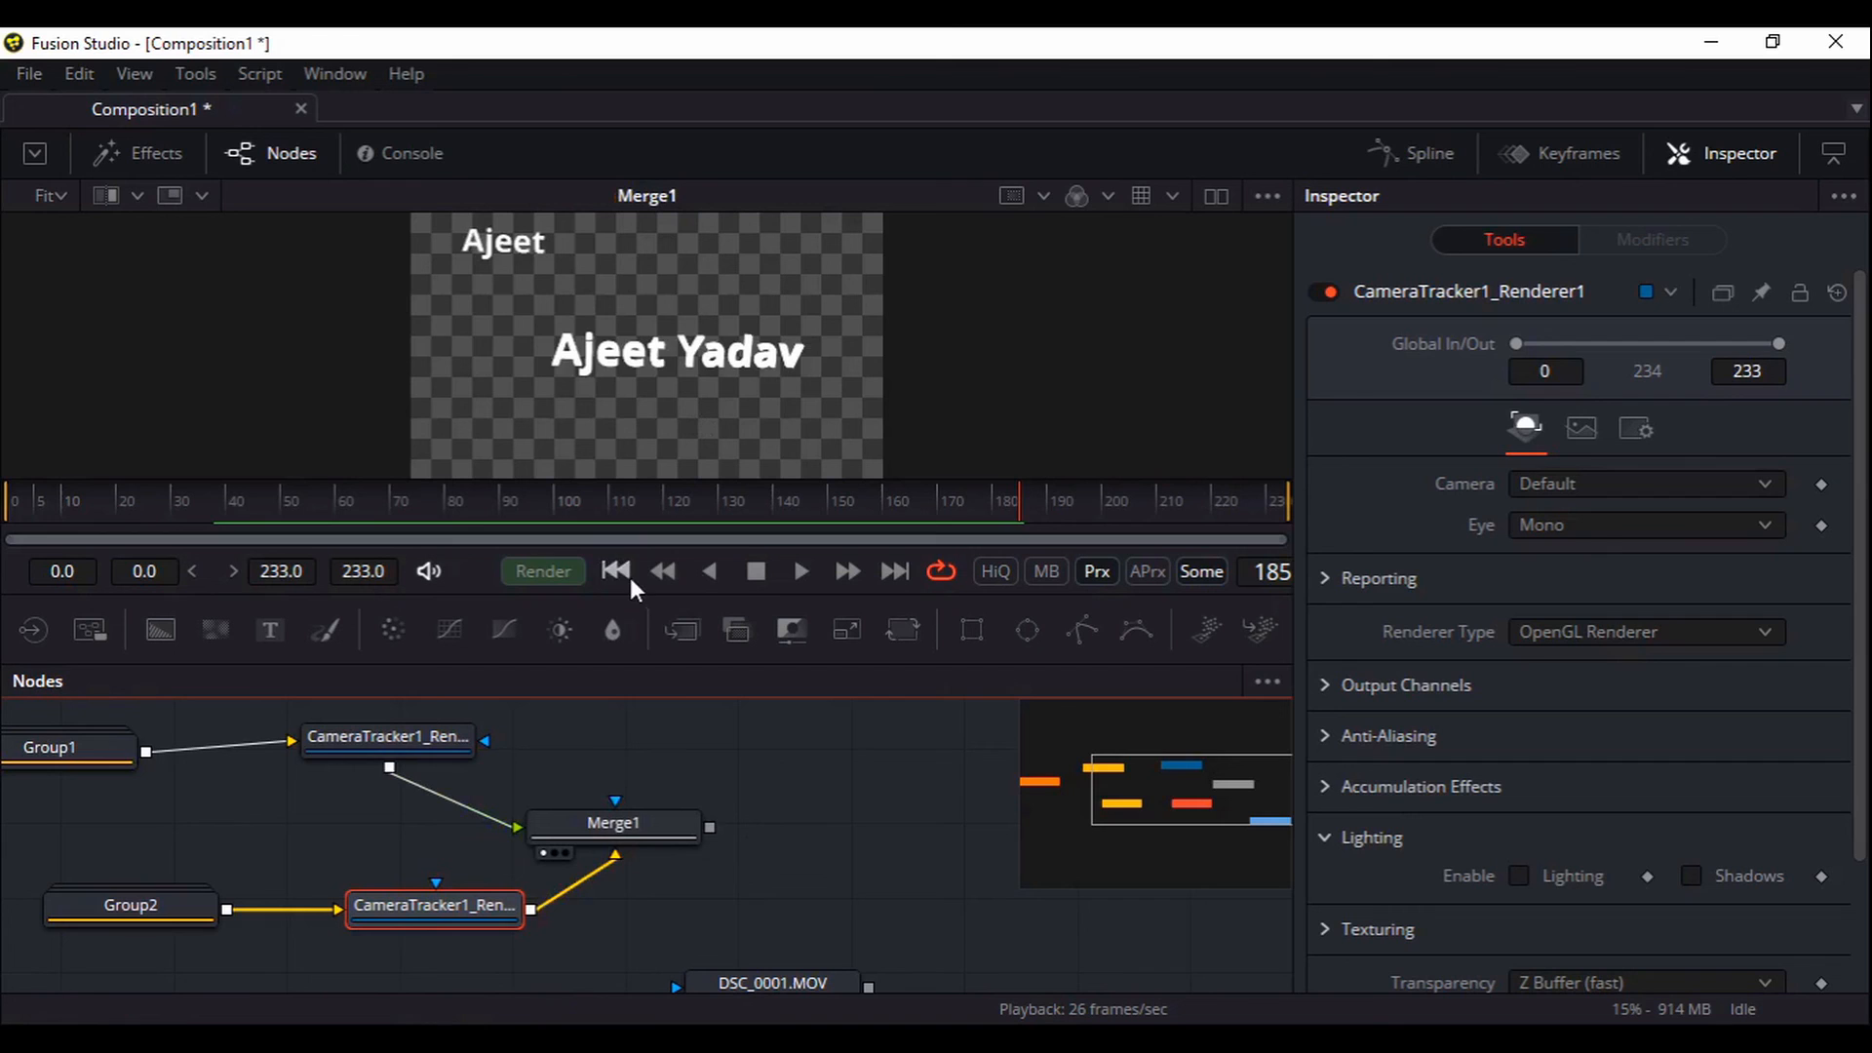
click(627, 576)
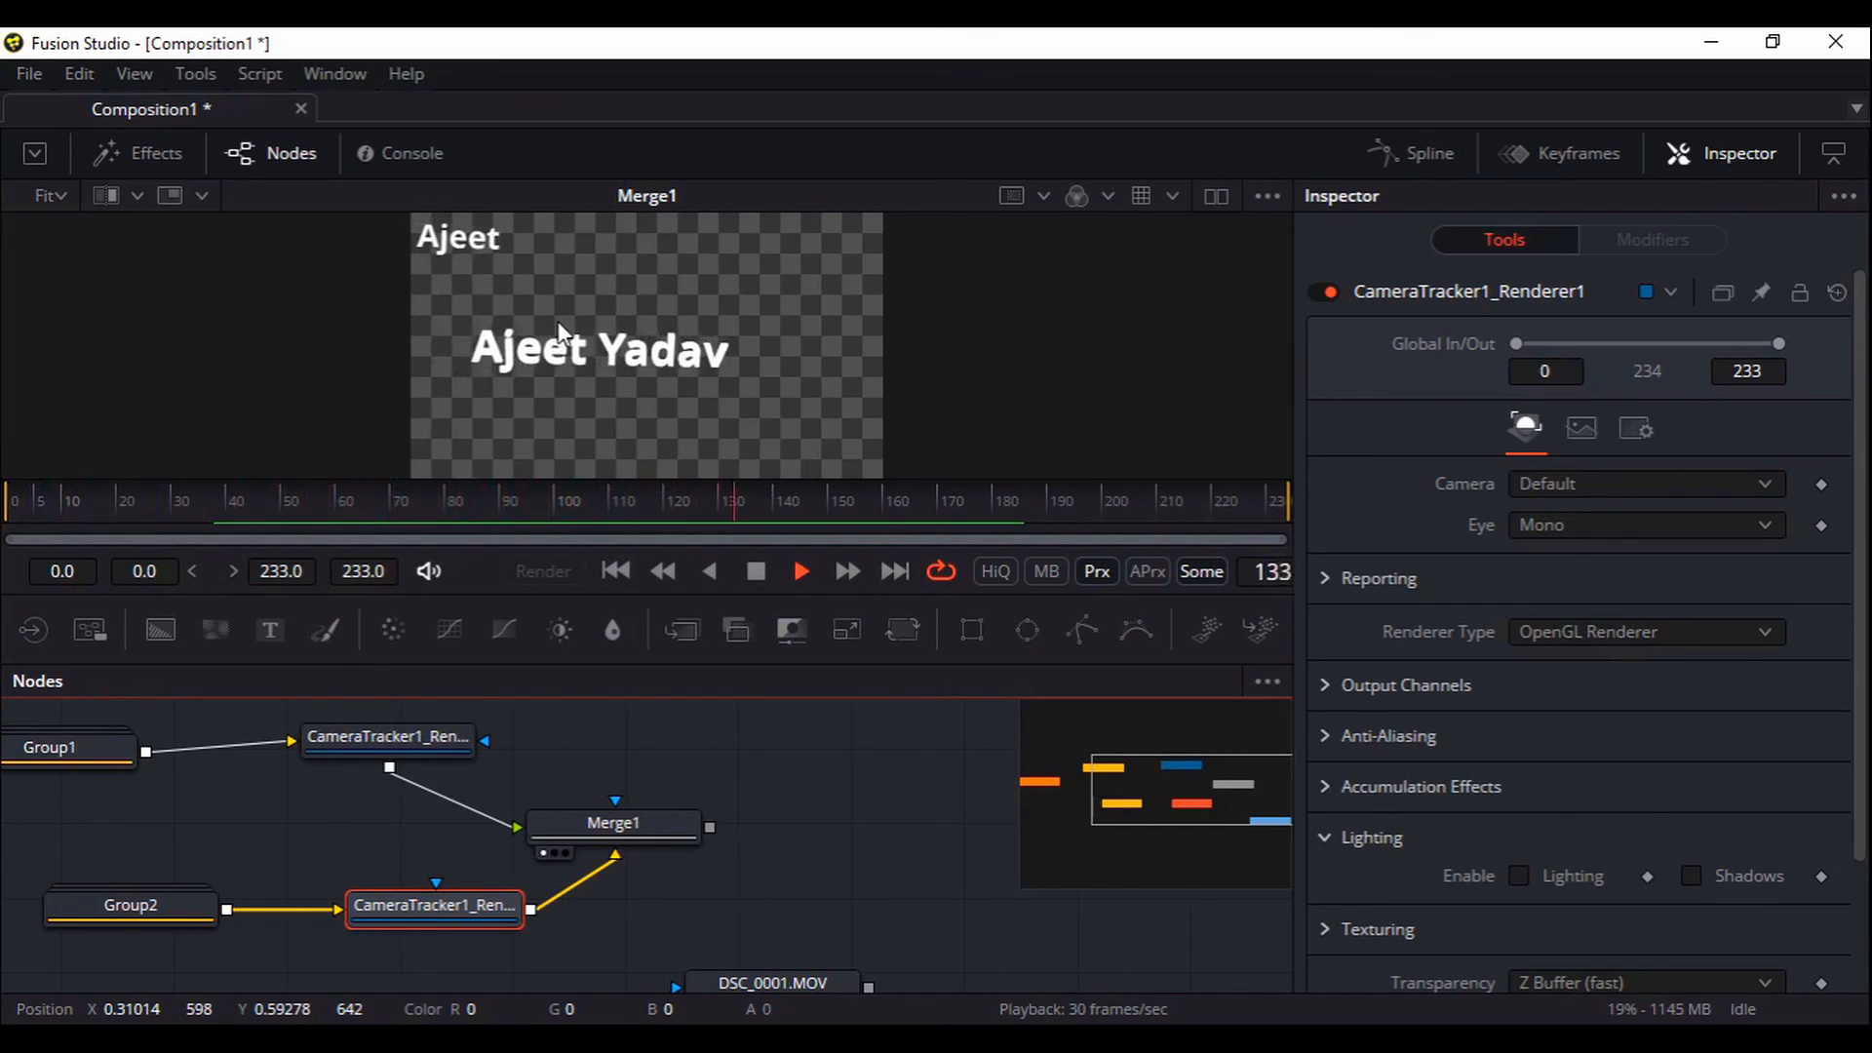
click(756, 571)
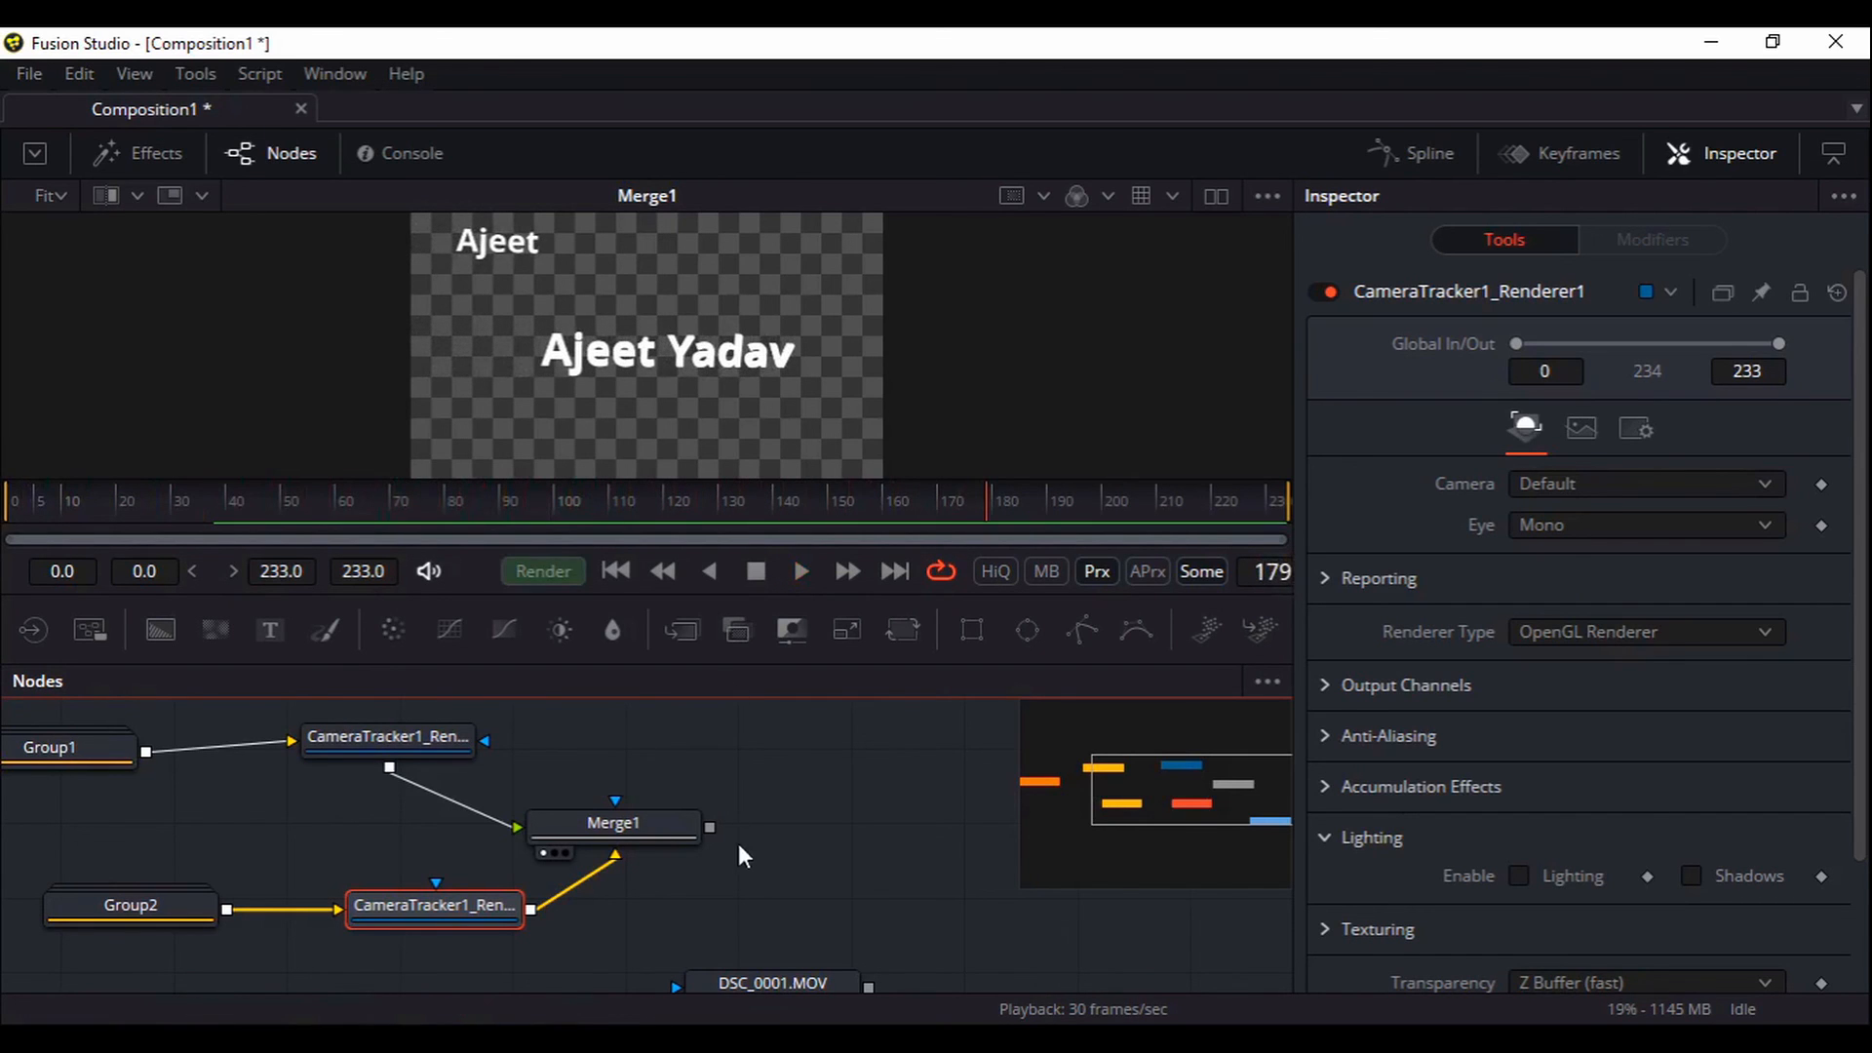
drag(372, 789, 569, 780)
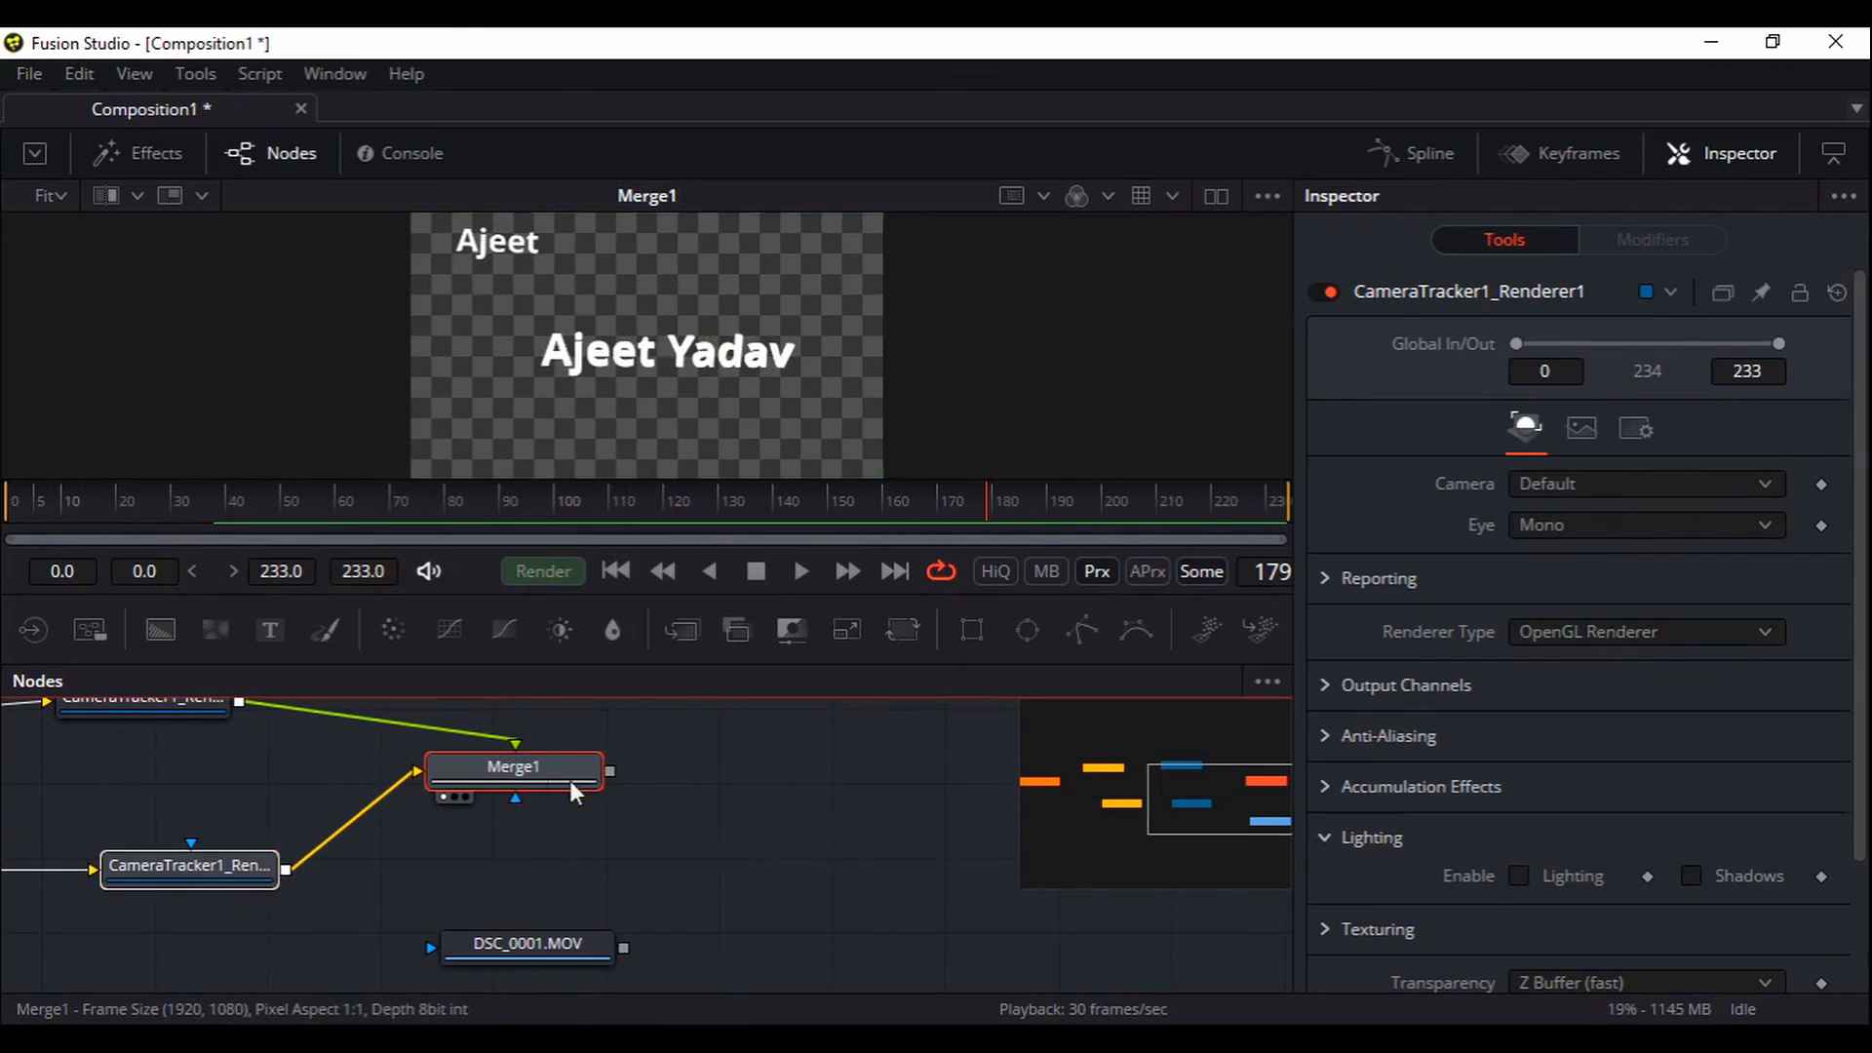
click(723, 857)
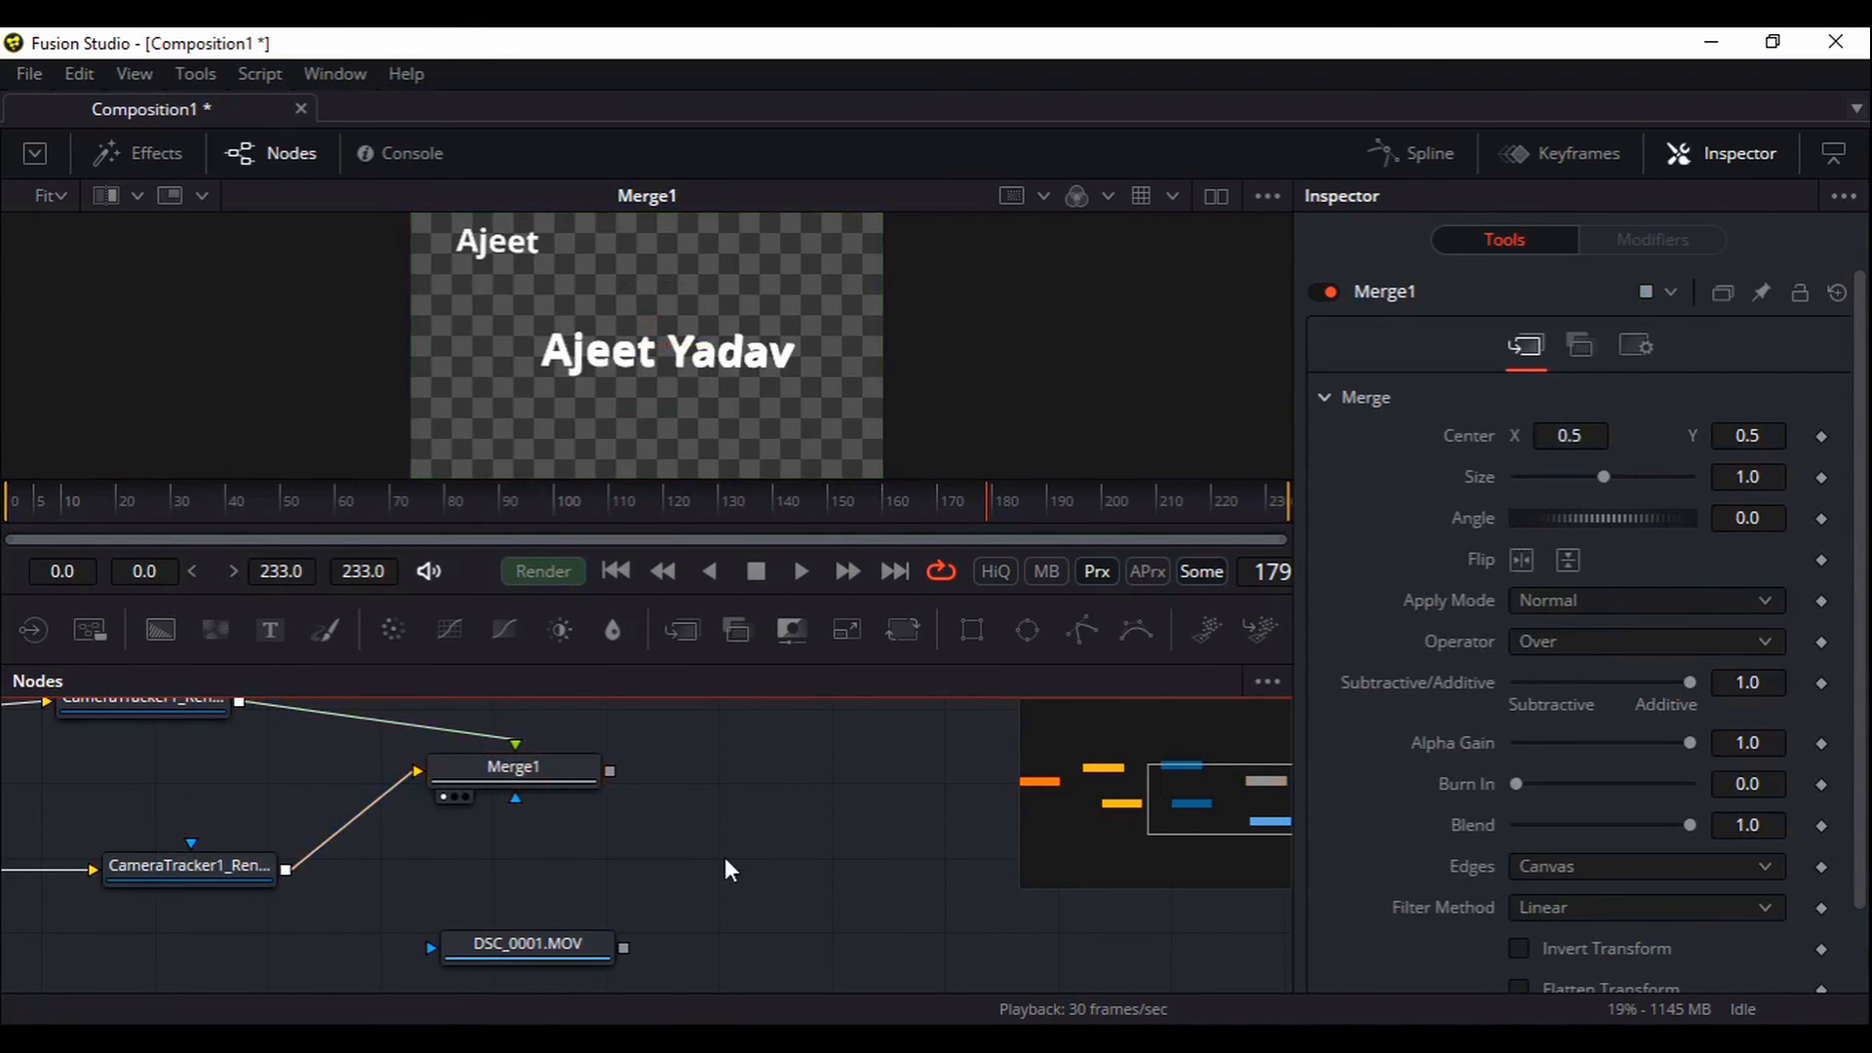
Add a Merge2 node with Merge1 as foreground and DSC_0001.MOV footage as background
key(shift+space)
text(mer)
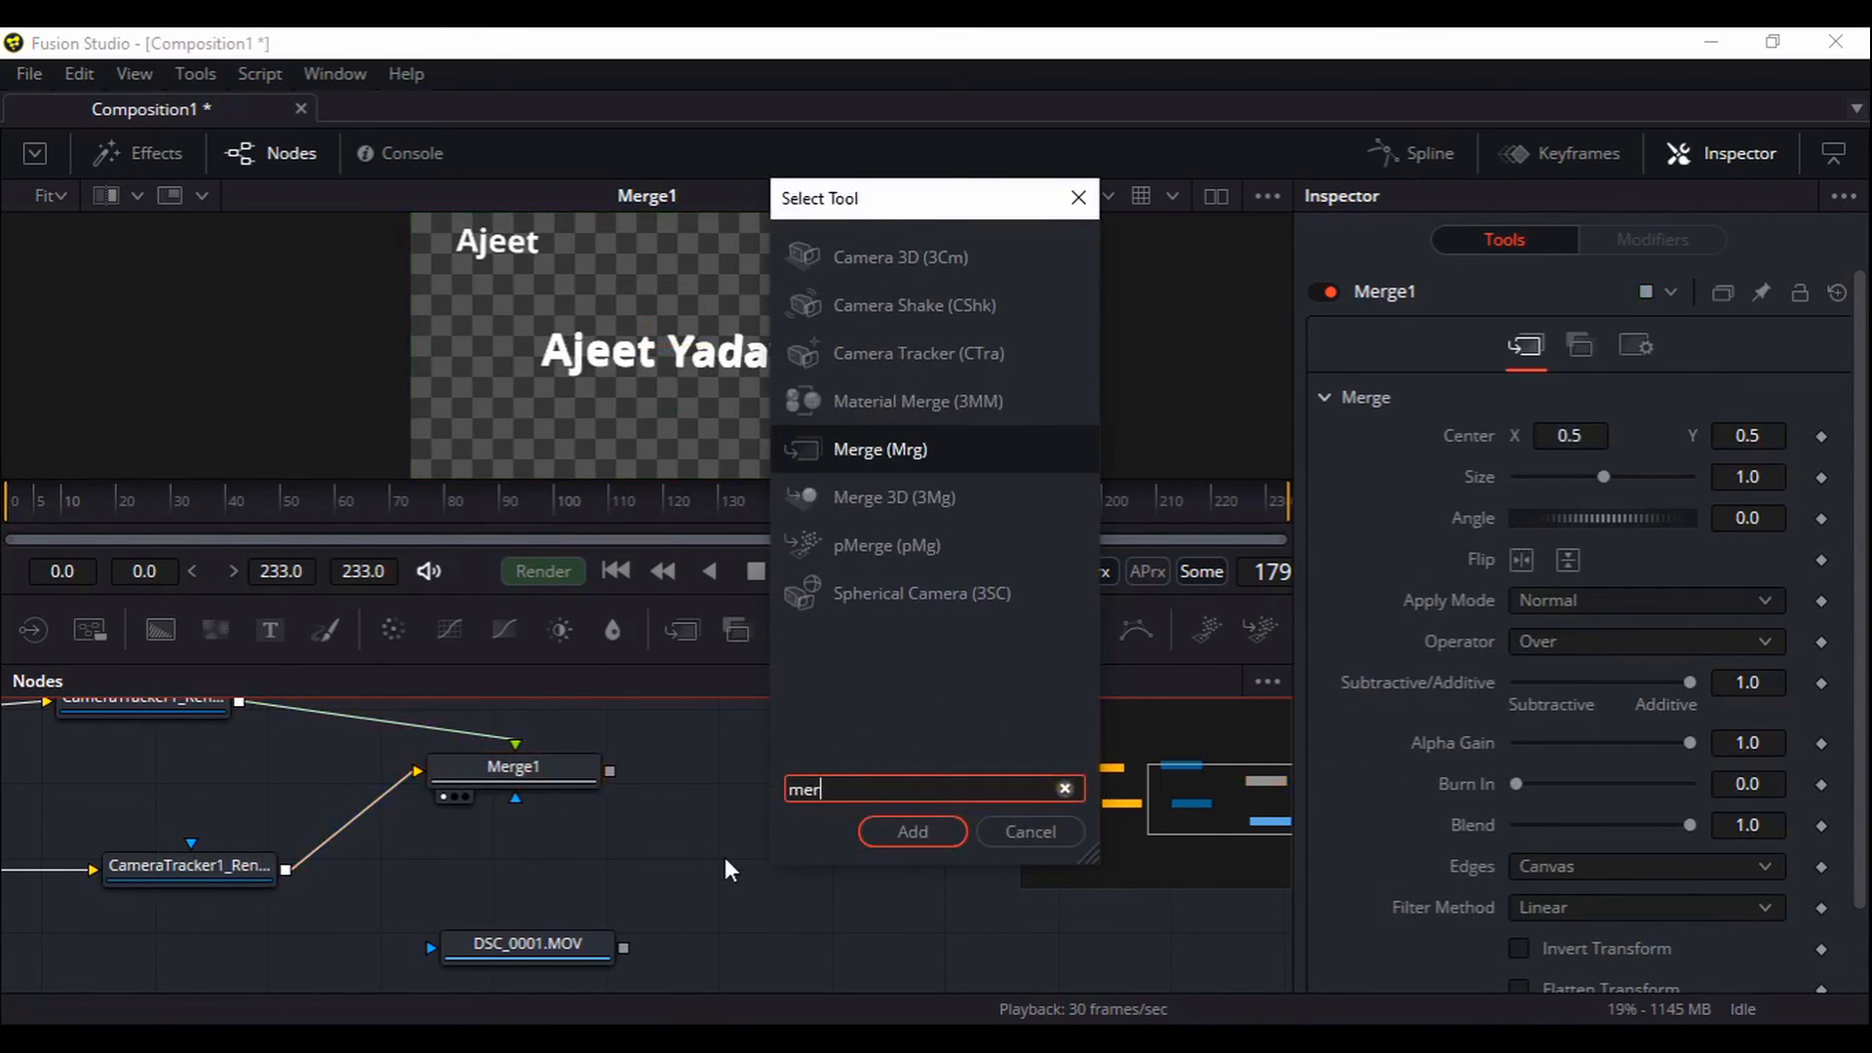
key(Return)
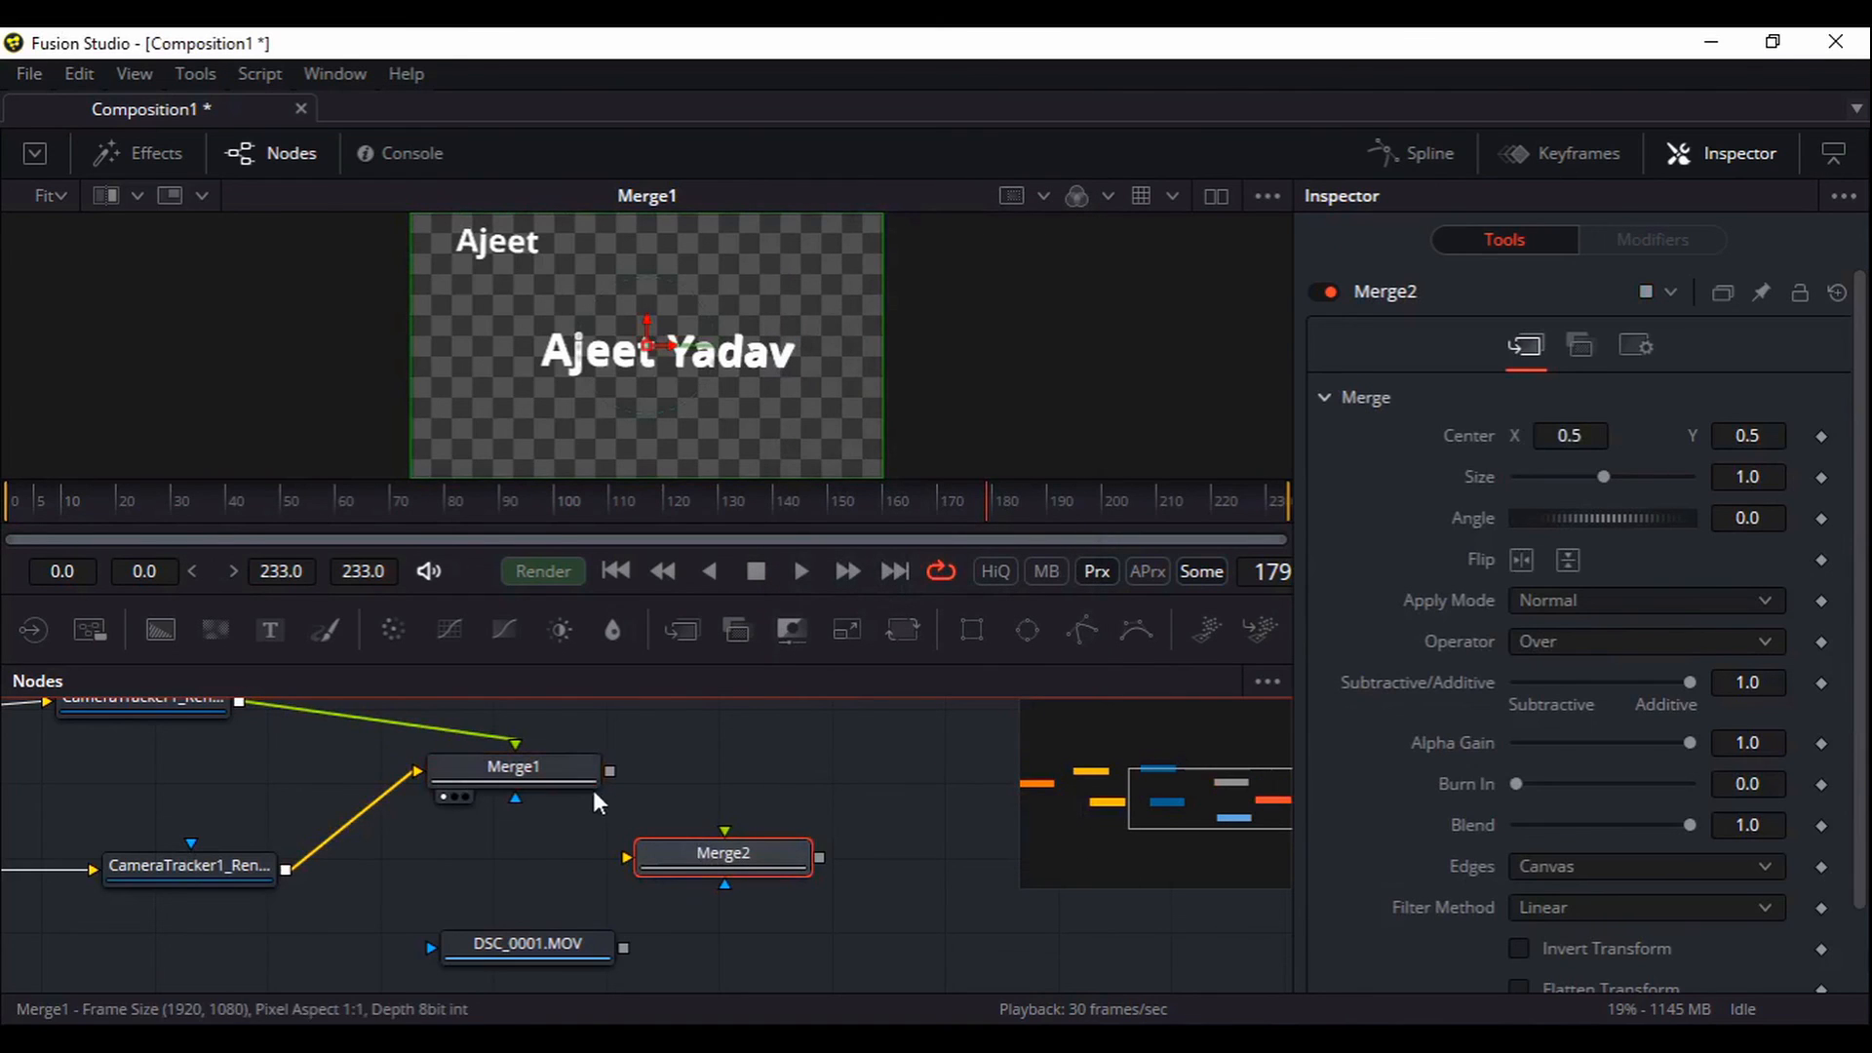
drag(613, 774, 684, 854)
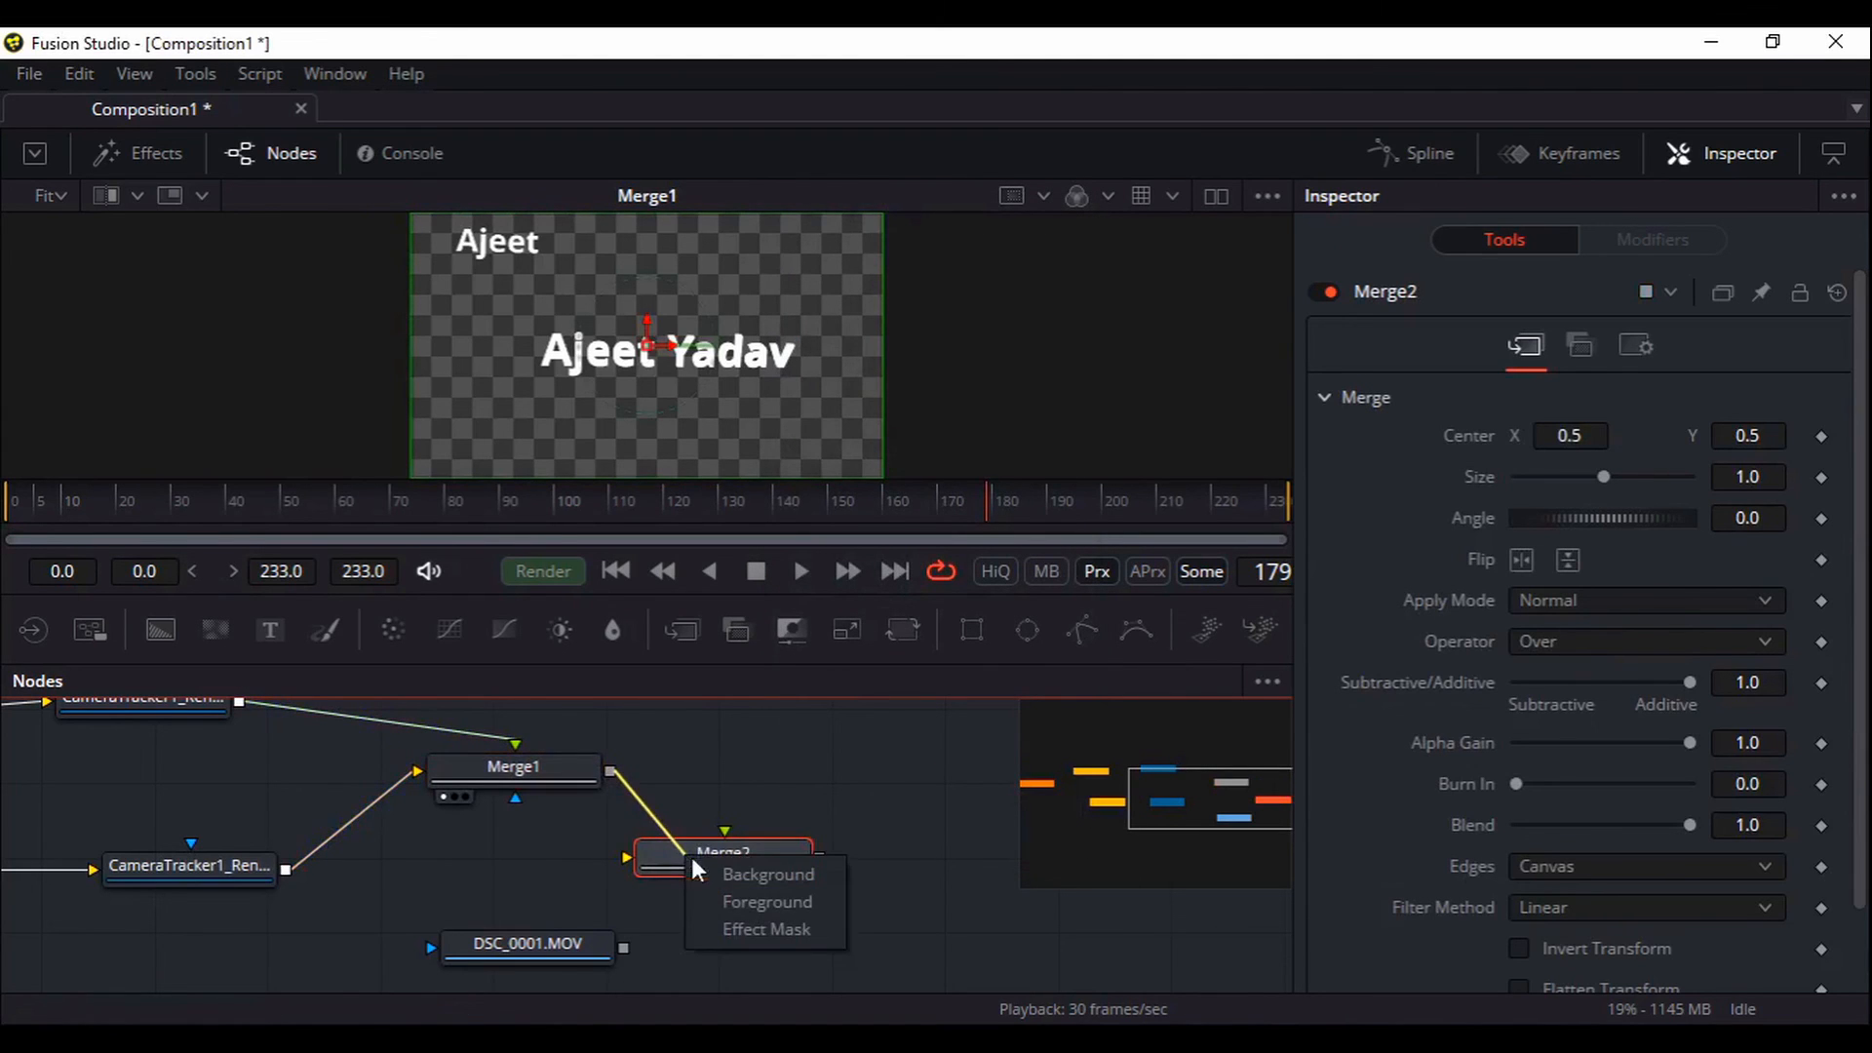
drag(626, 951, 743, 870)
click(745, 883)
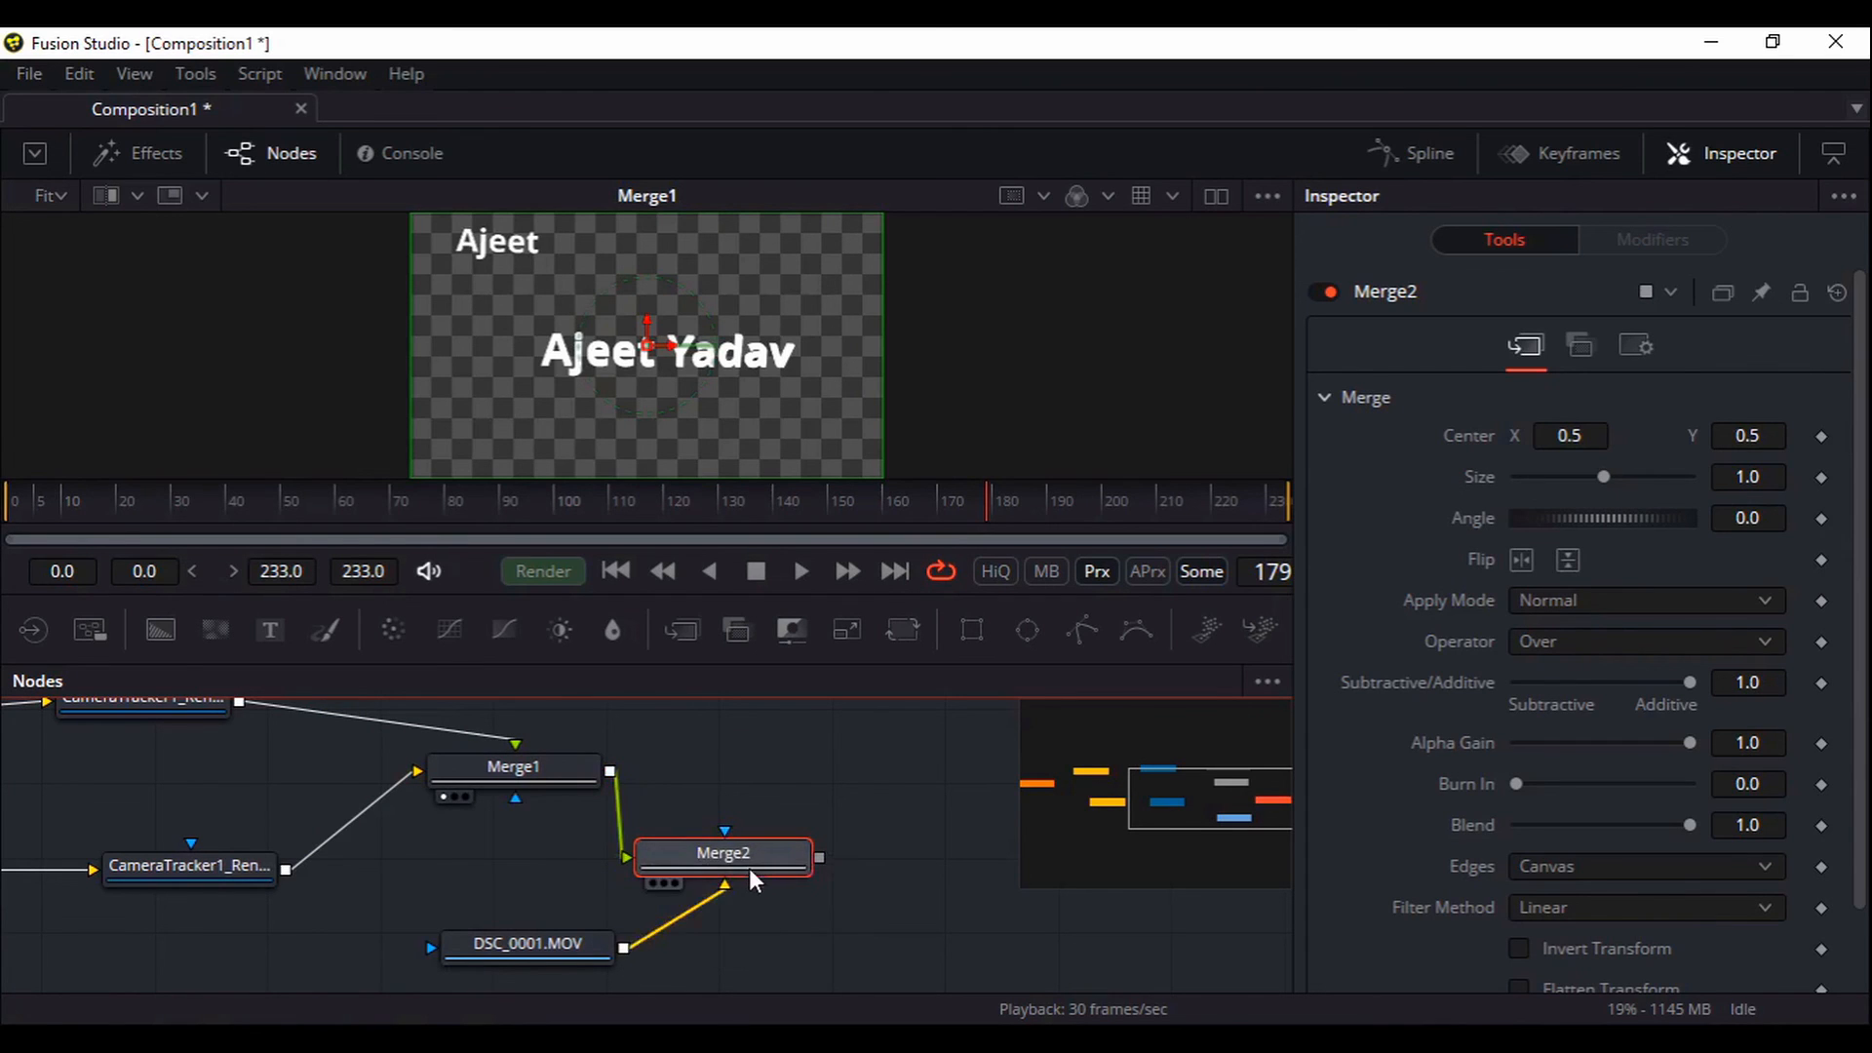
View Merge2 and play the composited desk footage in an enlarged viewer
key(1)
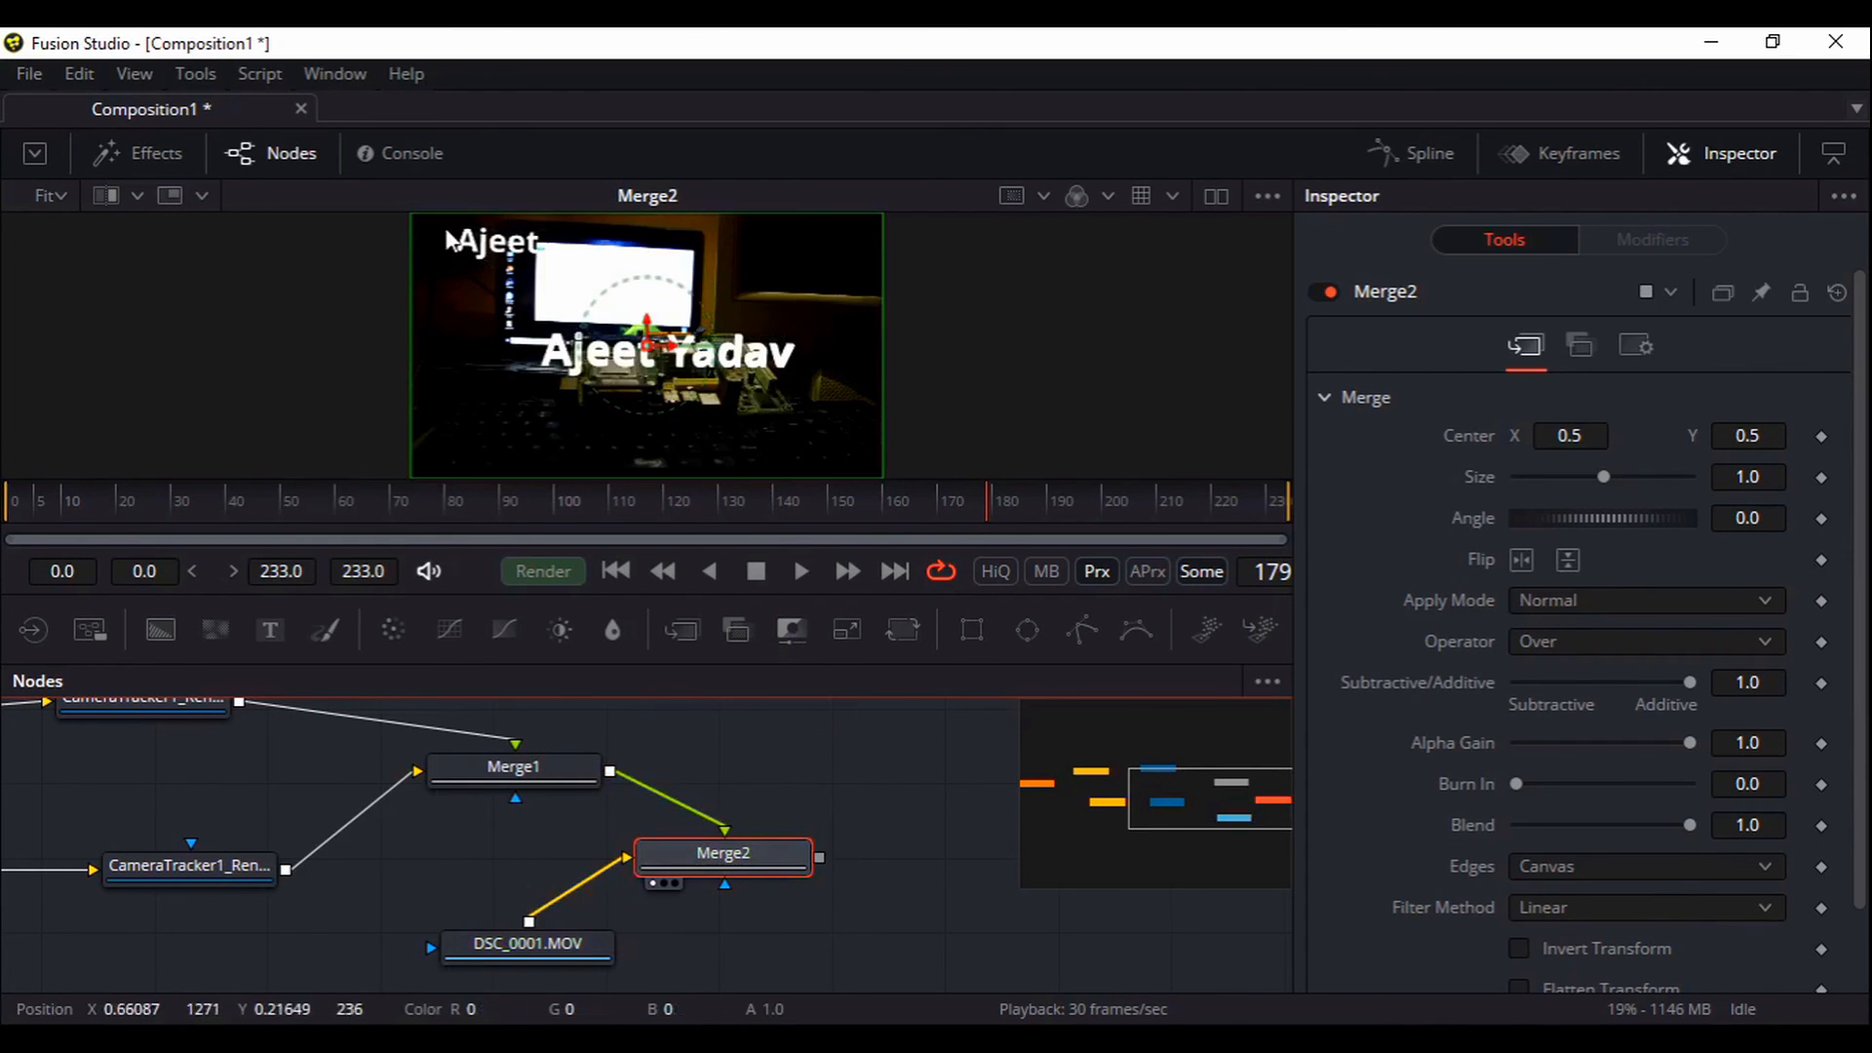
click(801, 574)
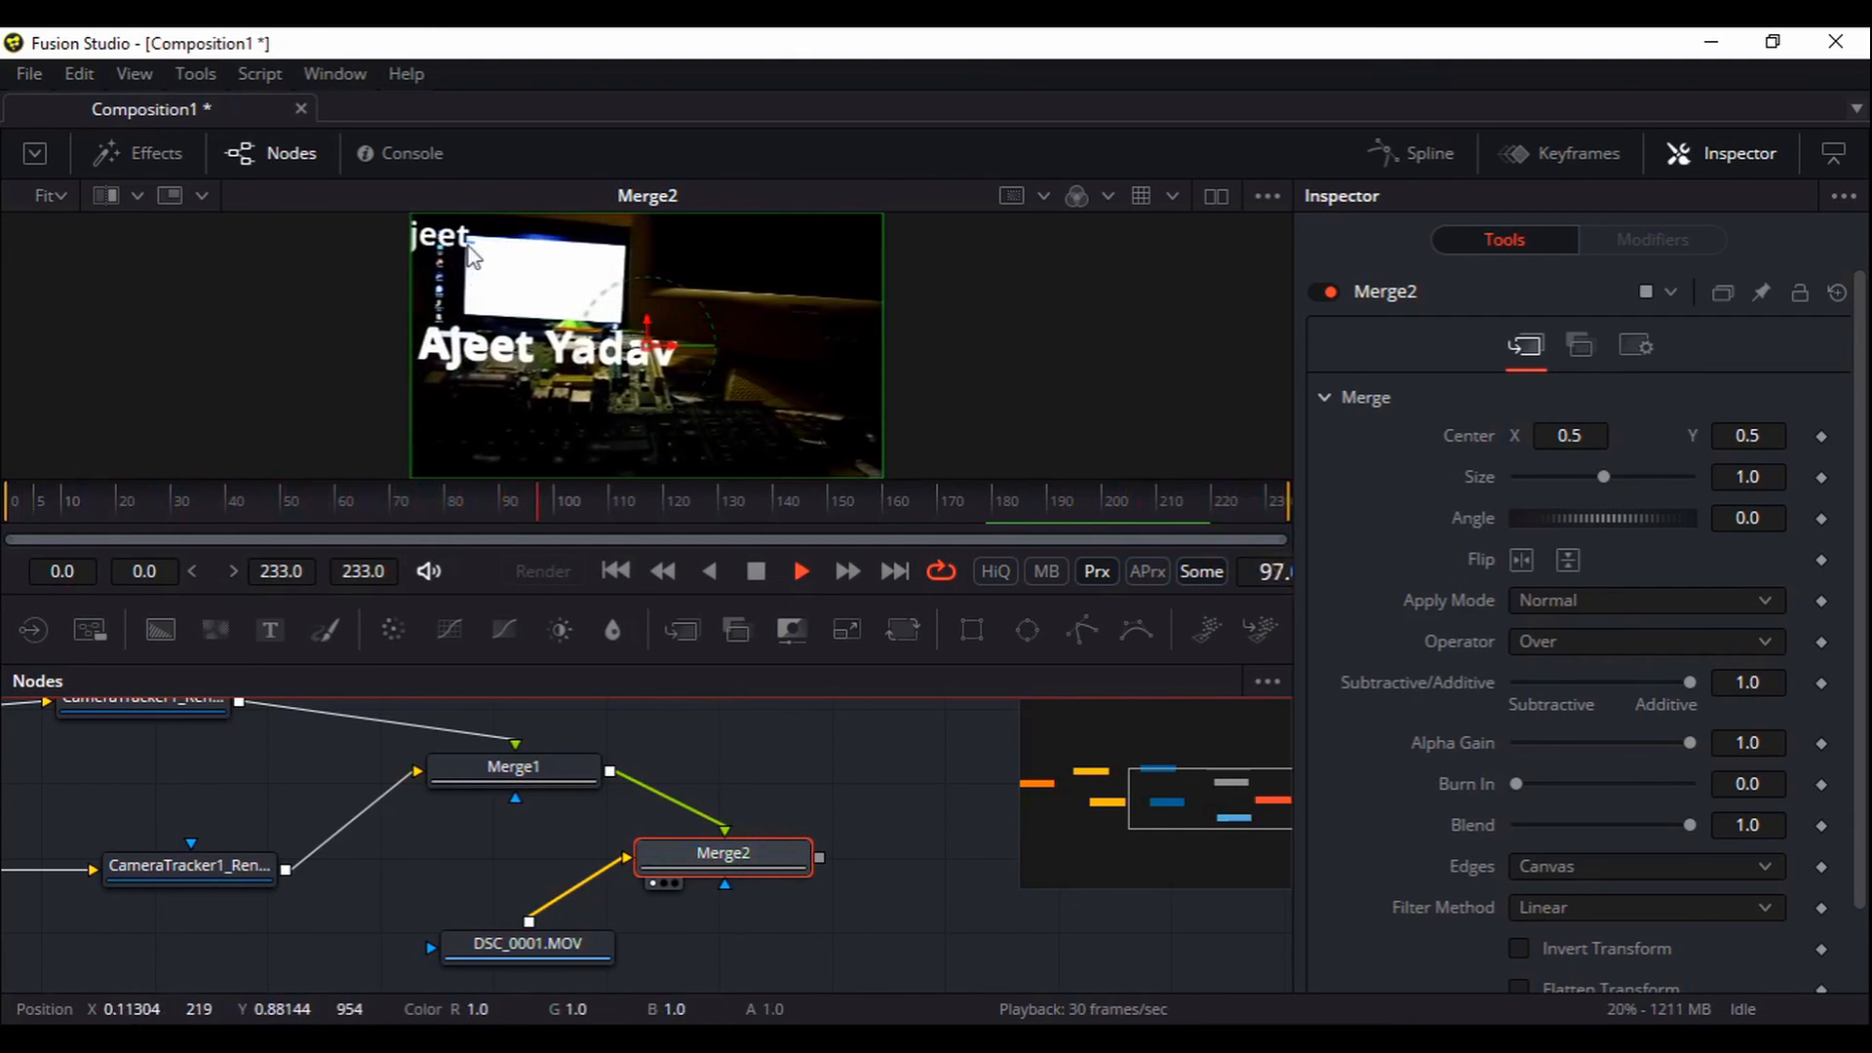
click(302, 162)
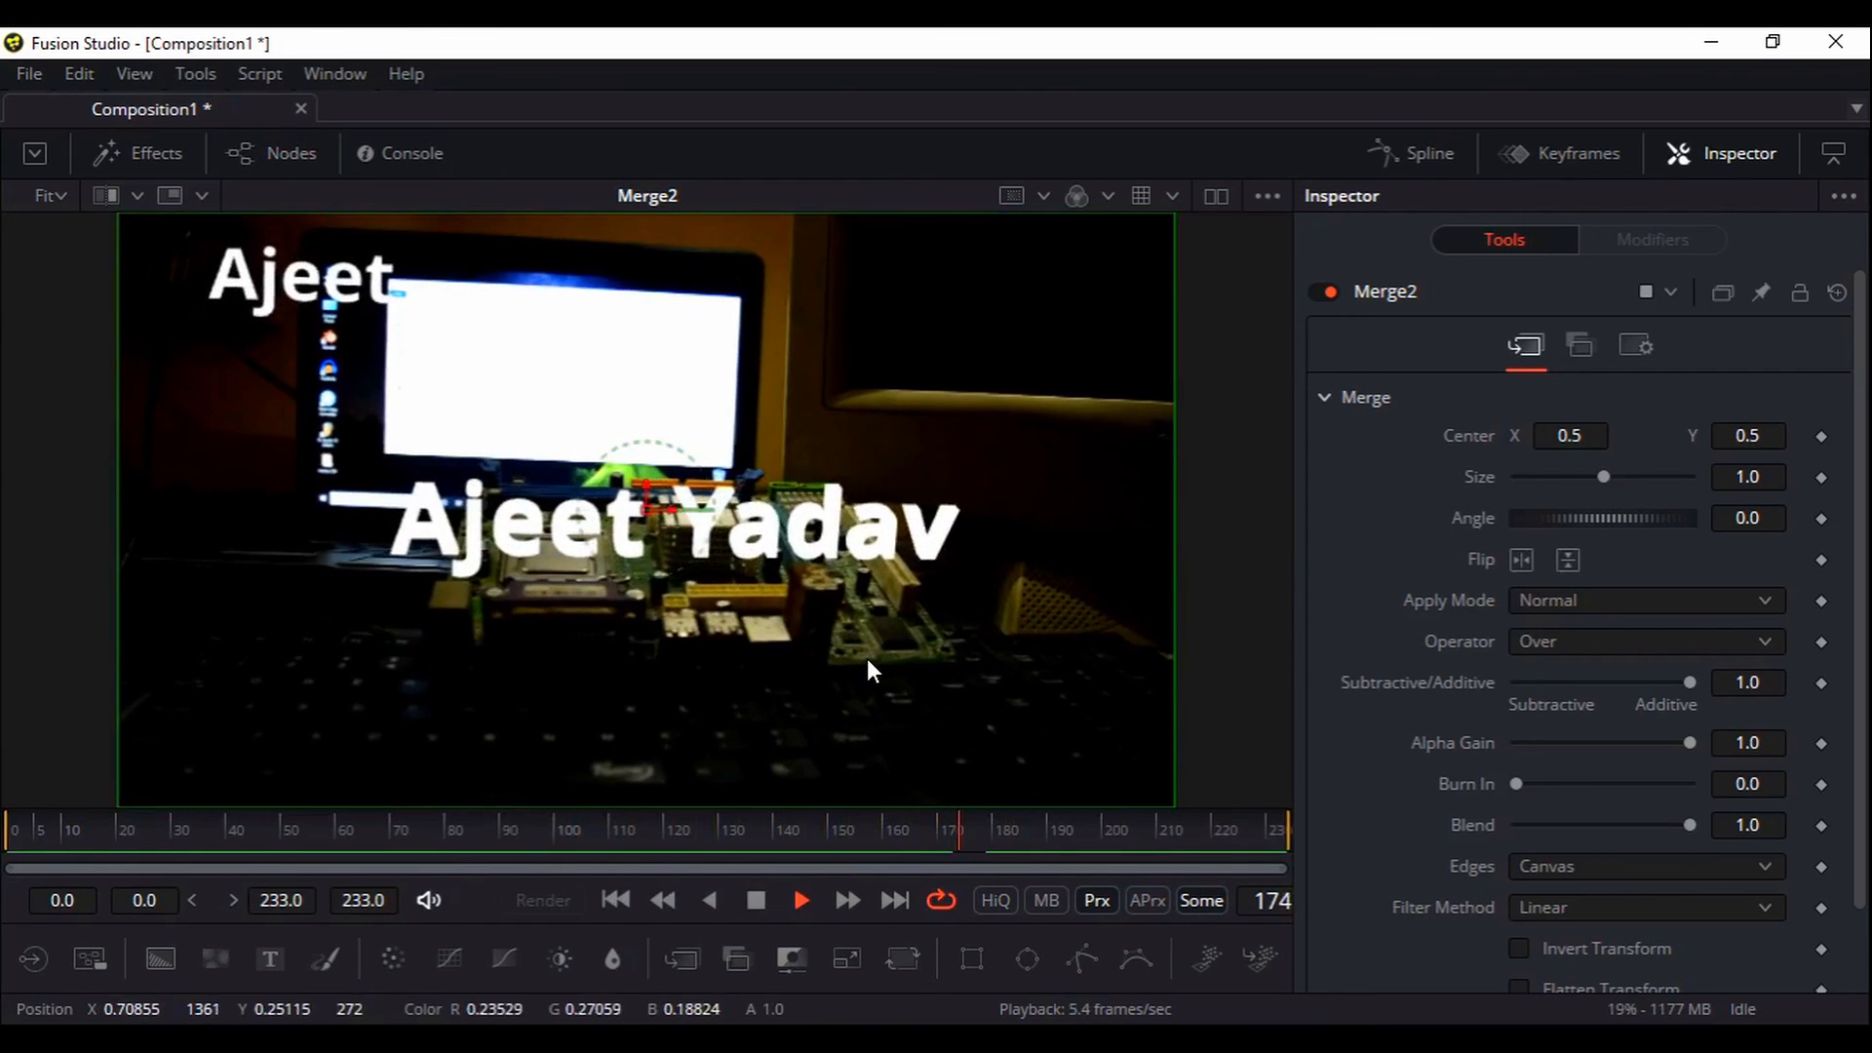